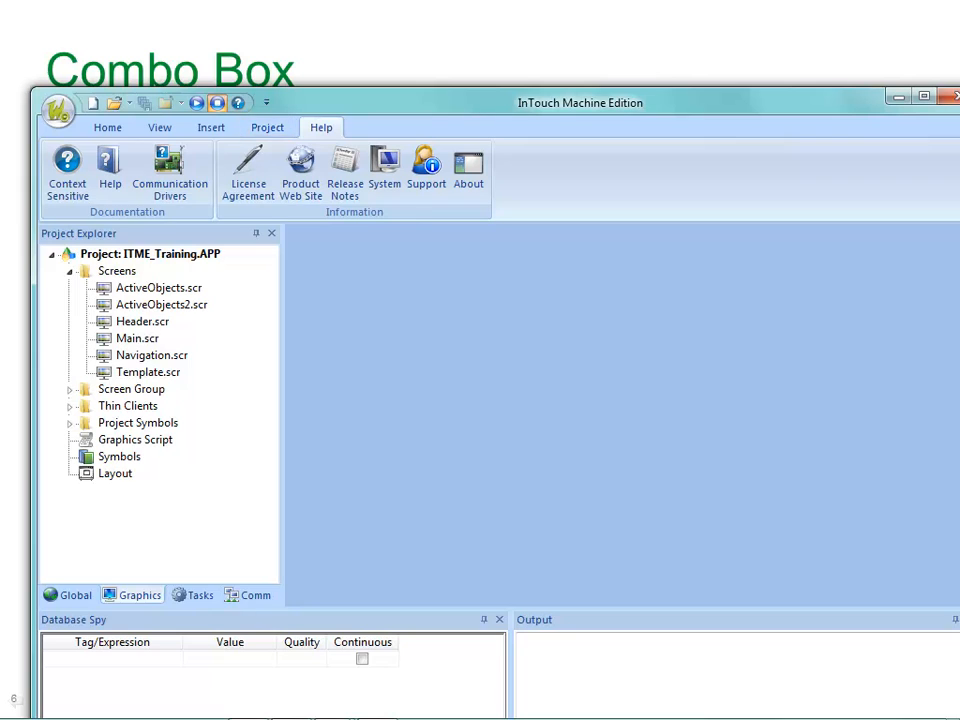
# Step: Open the ActiveObjects2.scr screen and check the remote management target connection
pyautogui.doubleClick(161, 305)
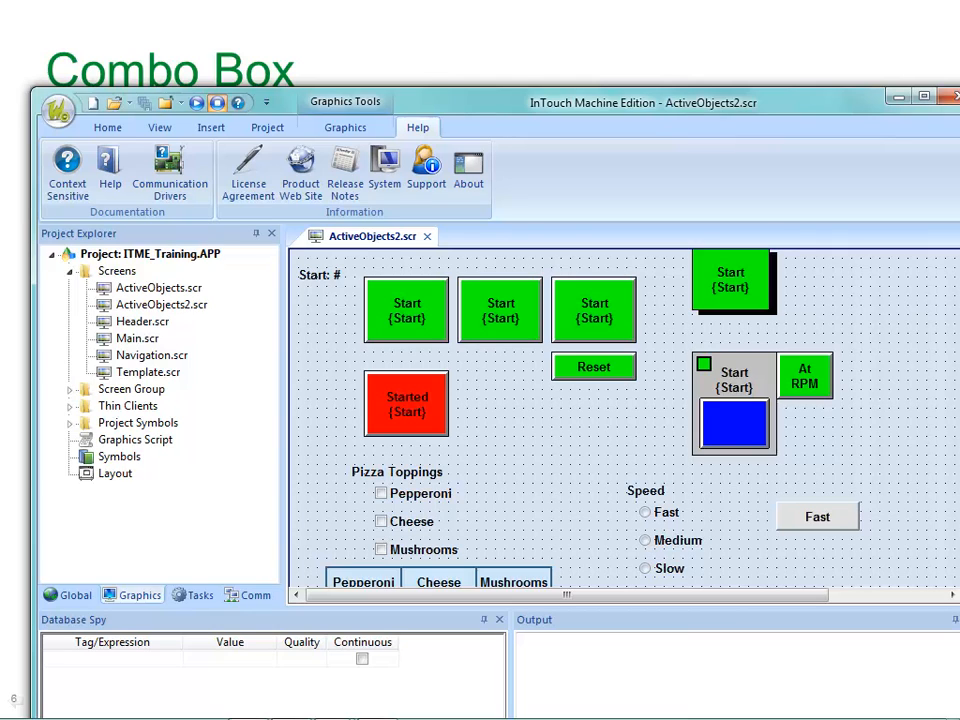
pyautogui.click(108, 128)
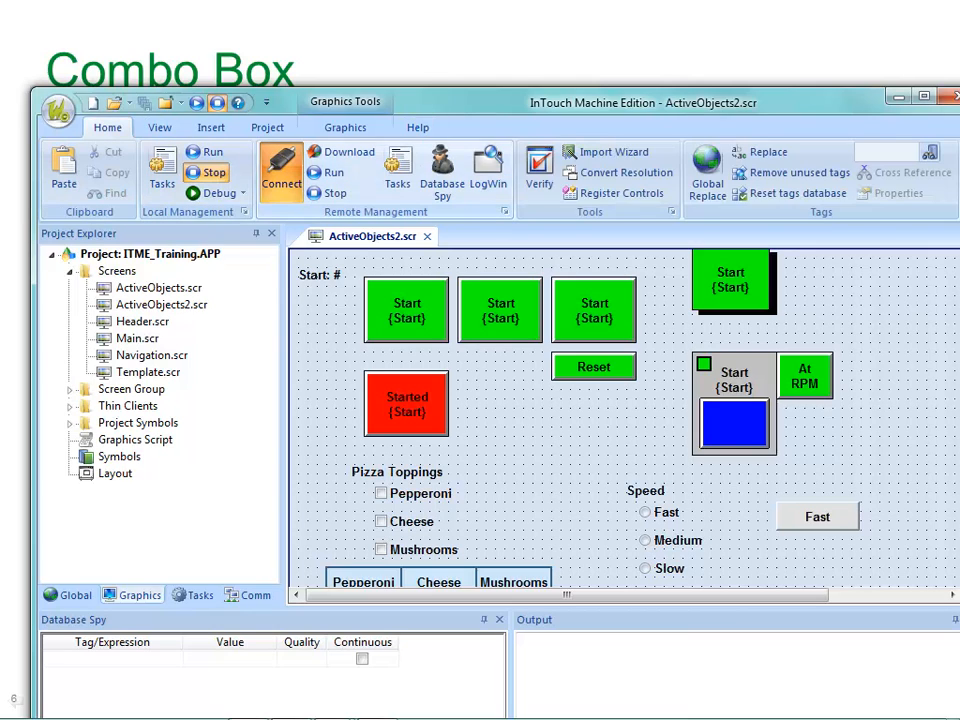
pyautogui.click(281, 170)
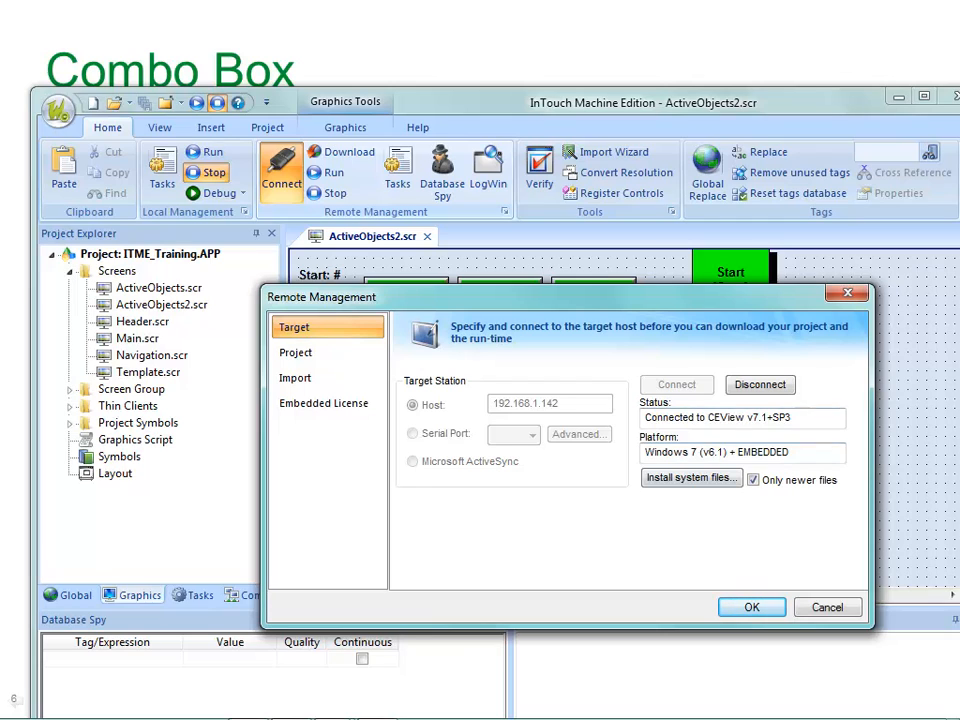
pyautogui.click(752, 607)
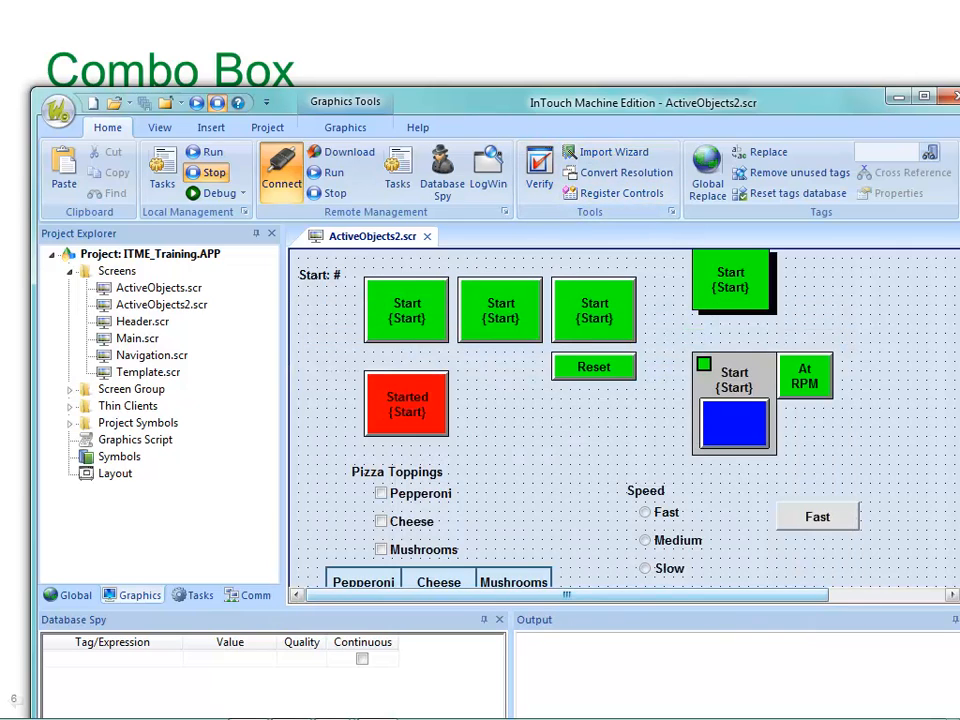
# Step: Draw a combo box about 105 by 24 pixels in the empty area to the right of the shadowed Start button
pyautogui.moveTo(567, 595); pyautogui.dragTo(682, 595)
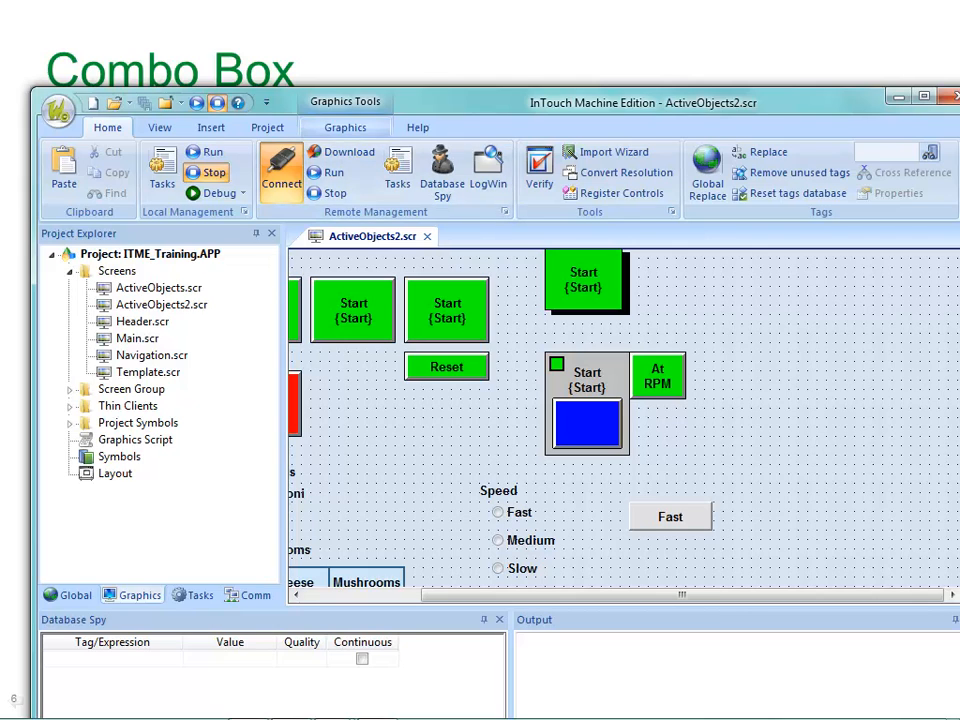
pyautogui.click(345, 128)
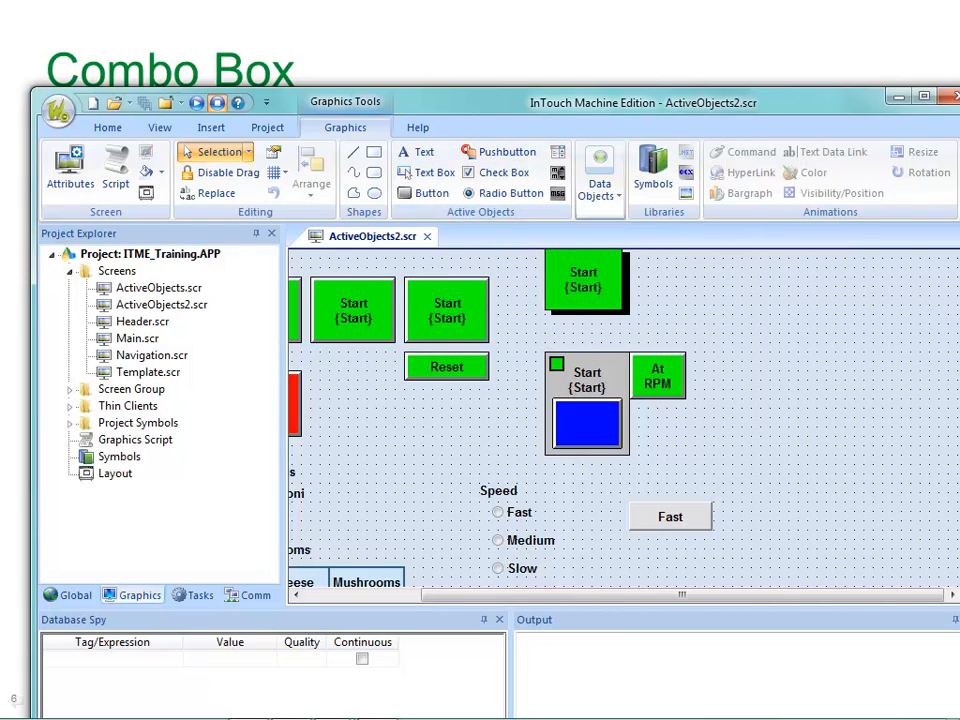
pyautogui.click(557, 151)
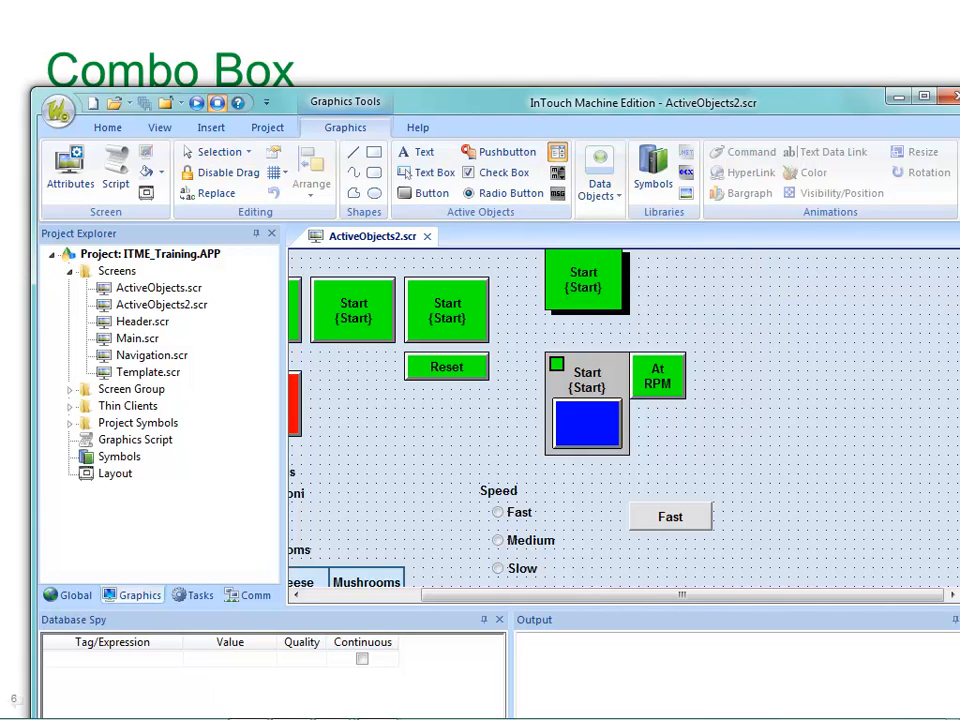
pyautogui.moveTo(738, 272); pyautogui.dragTo(834, 415)
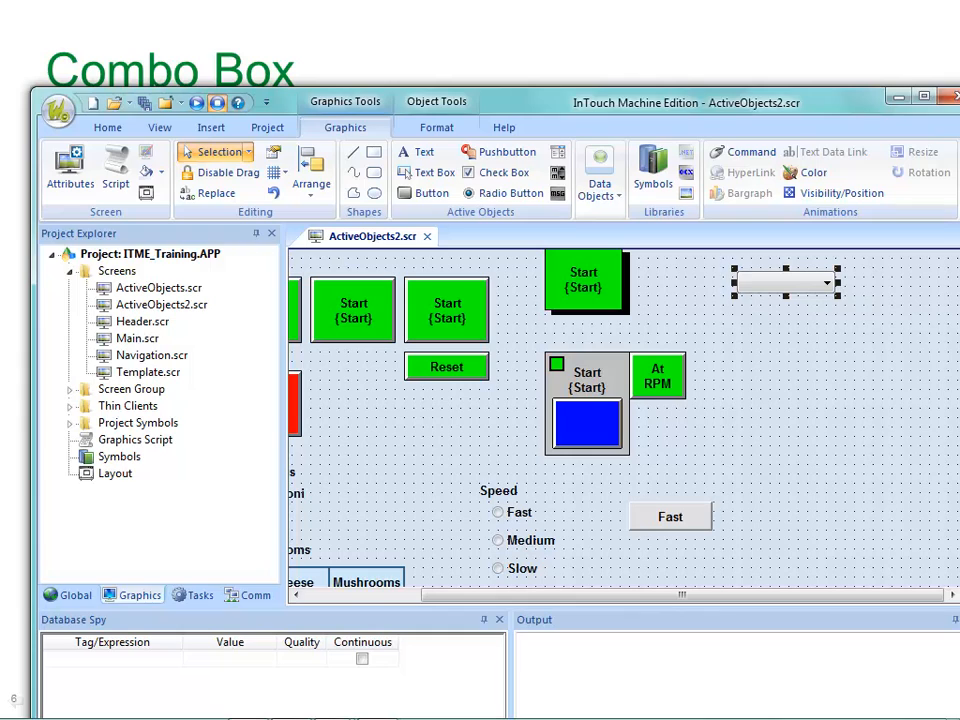
# Step: Open the new combo box's object properties and read the Label and Position parameters in its Technical Reference topic
pyautogui.doubleClick(785, 283)
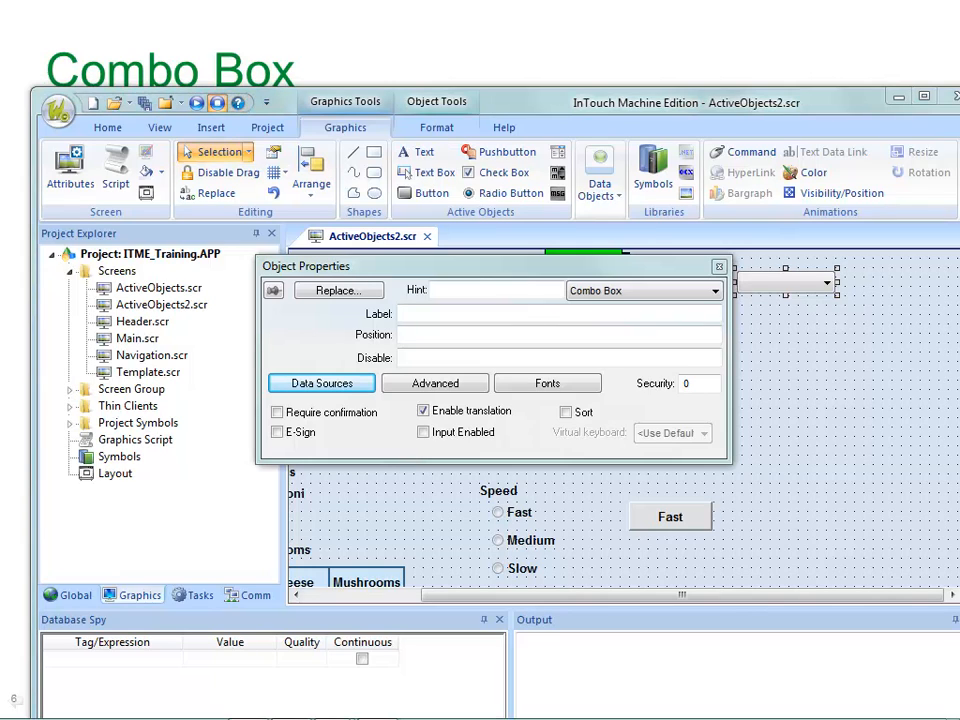
pyautogui.moveTo(660, 2); pyautogui.dragTo(480, 131)
pyautogui.click(957, 223)
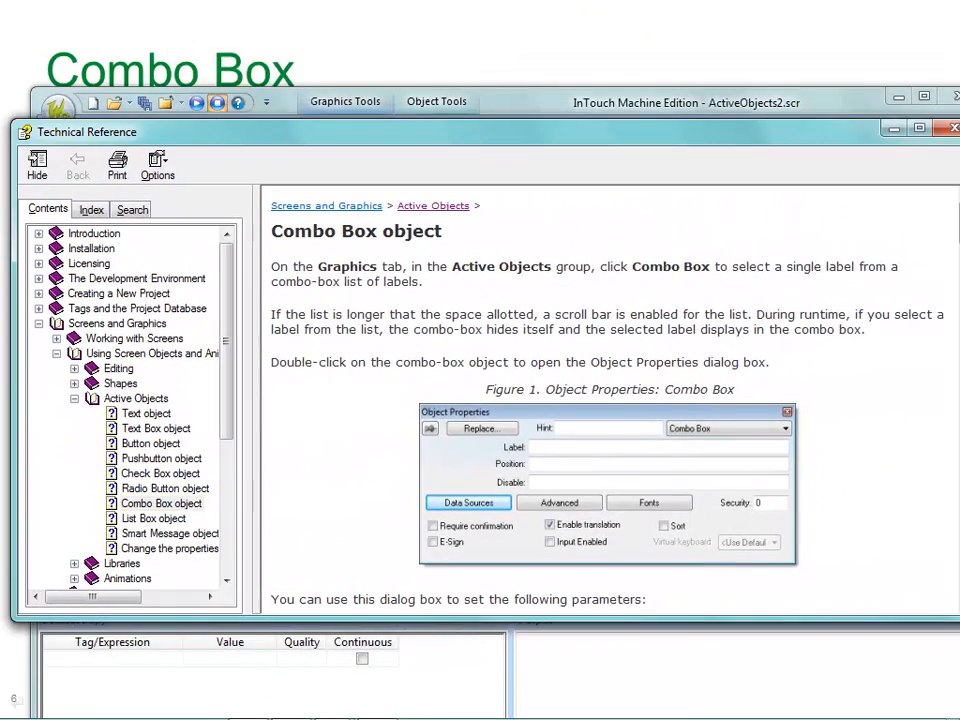
pyautogui.scroll(-3, 610, 400)
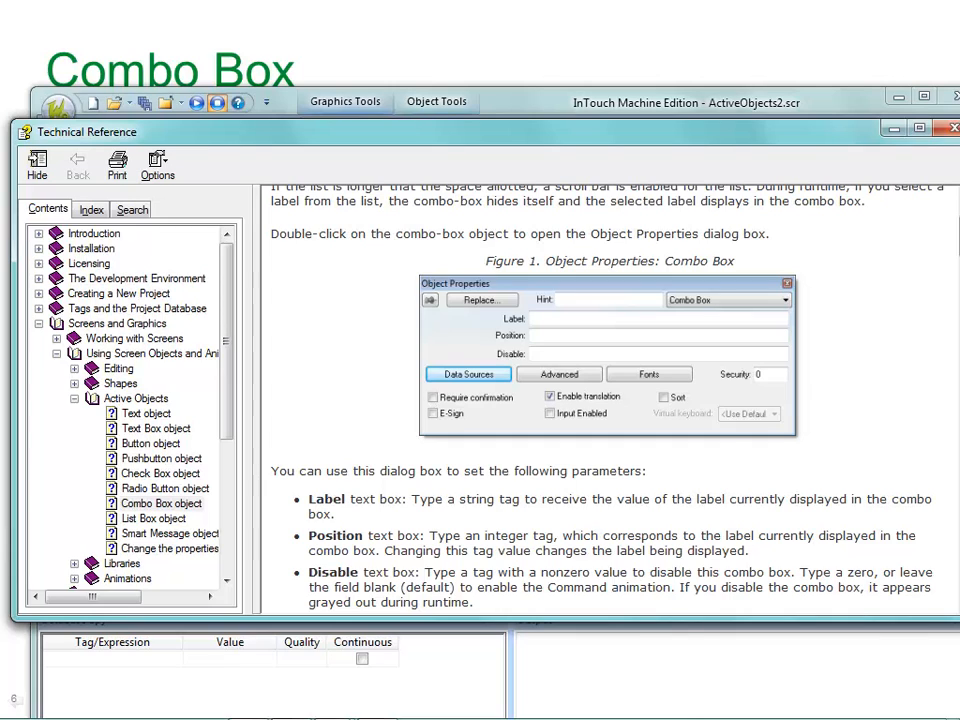
pyautogui.moveTo(411, 499); pyautogui.dragTo(590, 499)
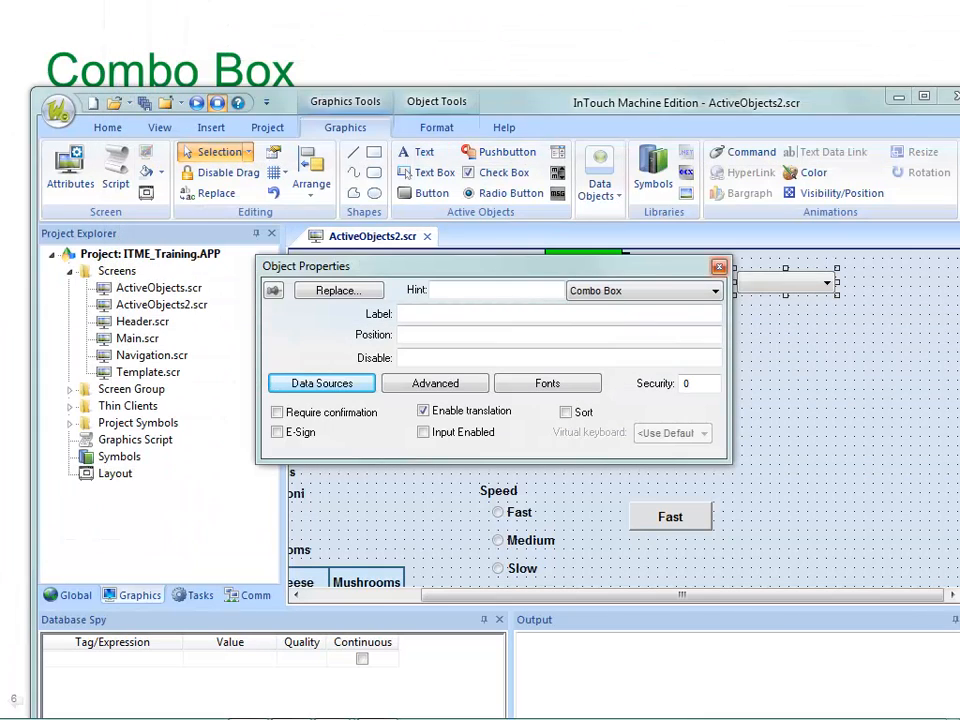
pyautogui.click(719, 267)
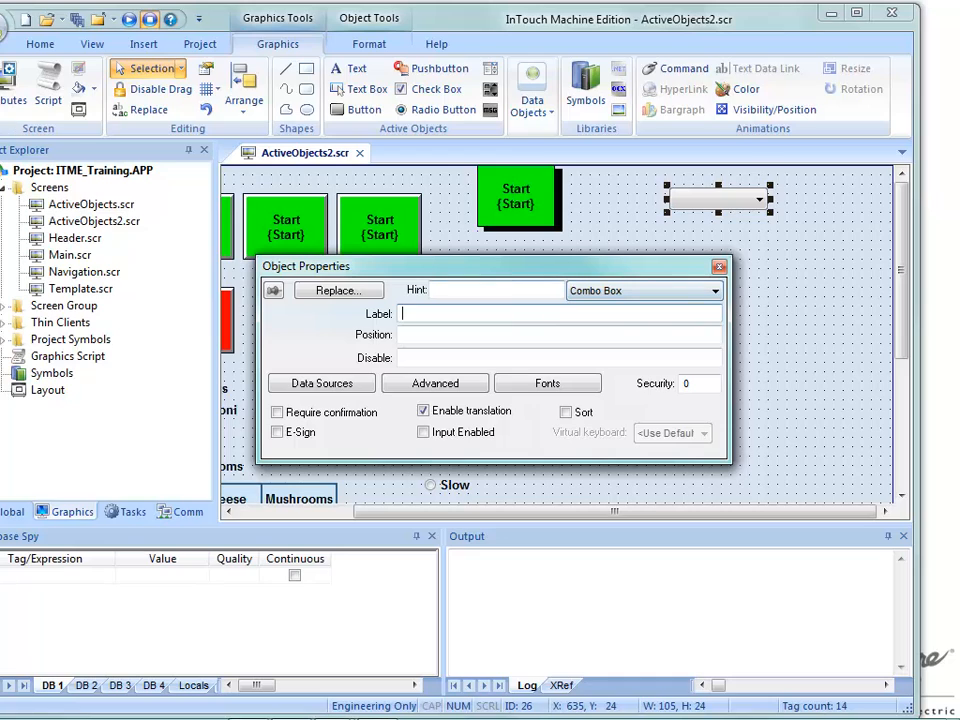
# Step: Assign ComboLabel as the combo box's label tag and create it as a String tag with Server scope
pyautogui.write('ComboLabel')
pyautogui.press('Return')
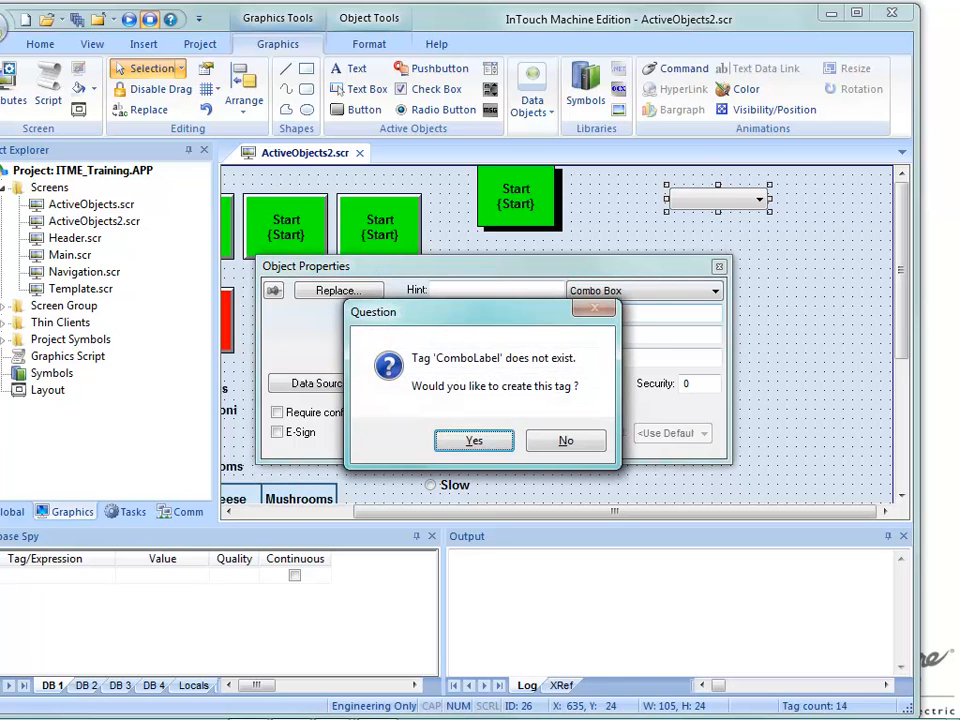
pyautogui.press('Return')
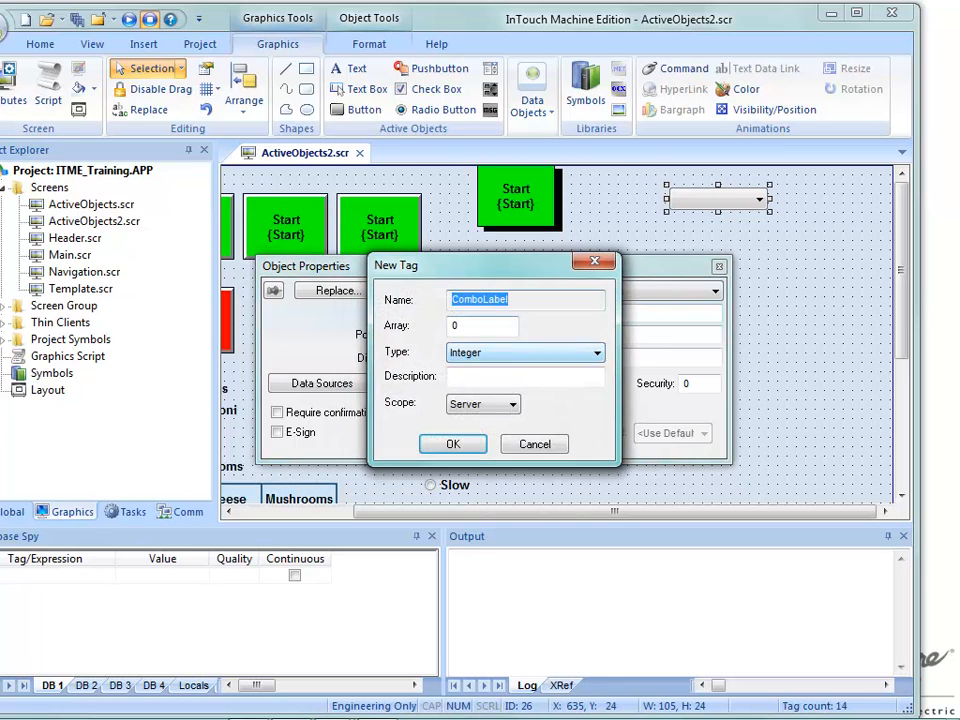
pyautogui.click(597, 353)
pyautogui.click(463, 410)
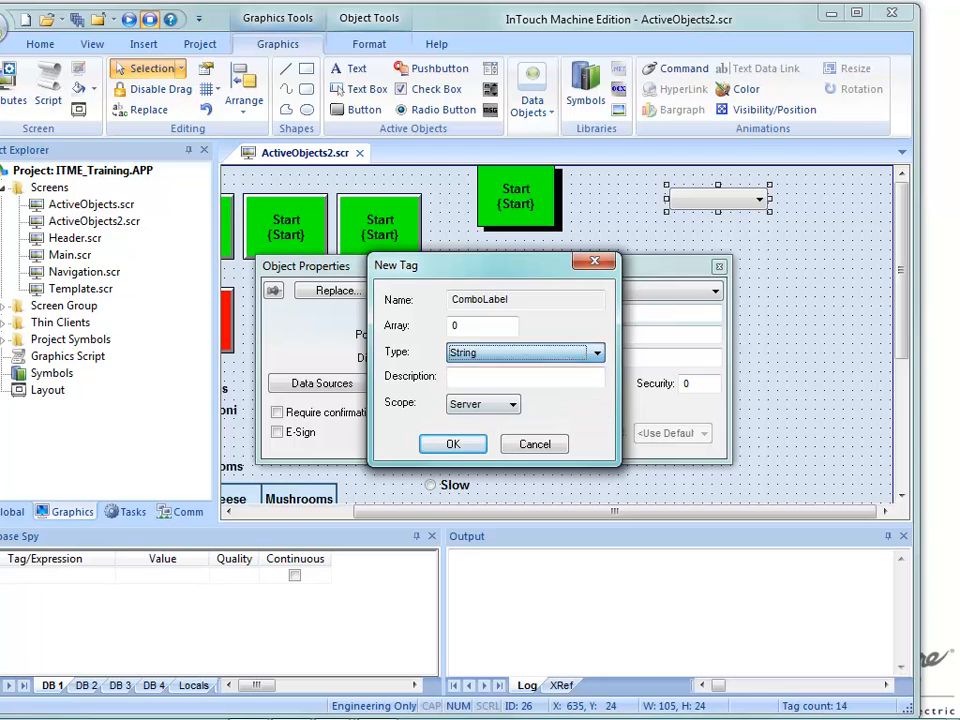
pyautogui.click(453, 444)
# Step: Assign ComboPos as the combo box's position tag and create it as an Integer tag with Server scope
pyautogui.press('Tab')
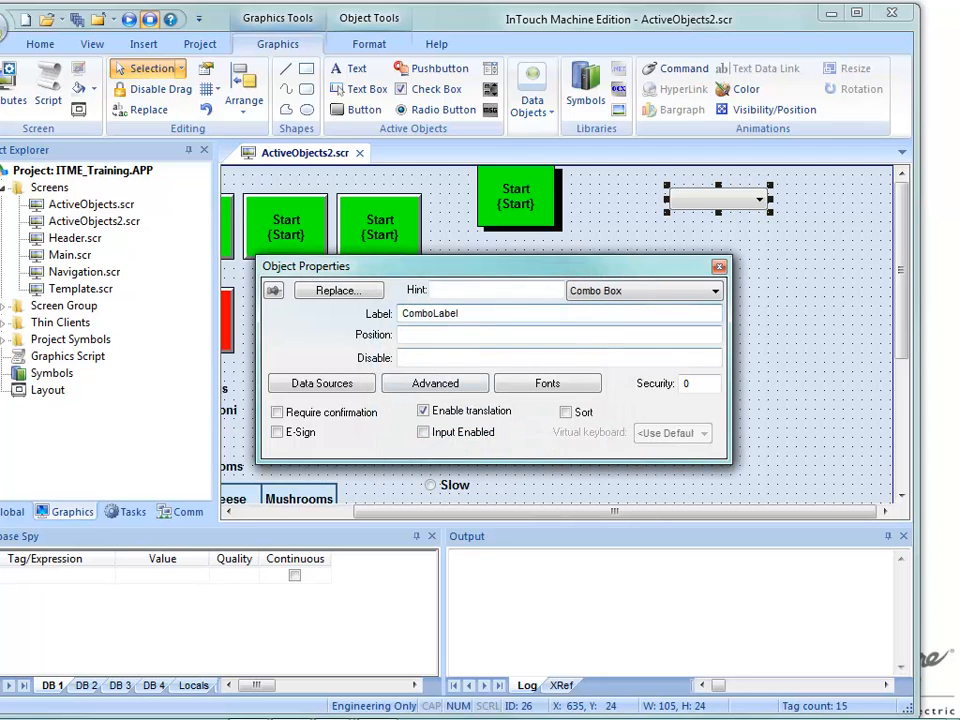
pyautogui.write('ComboPos')
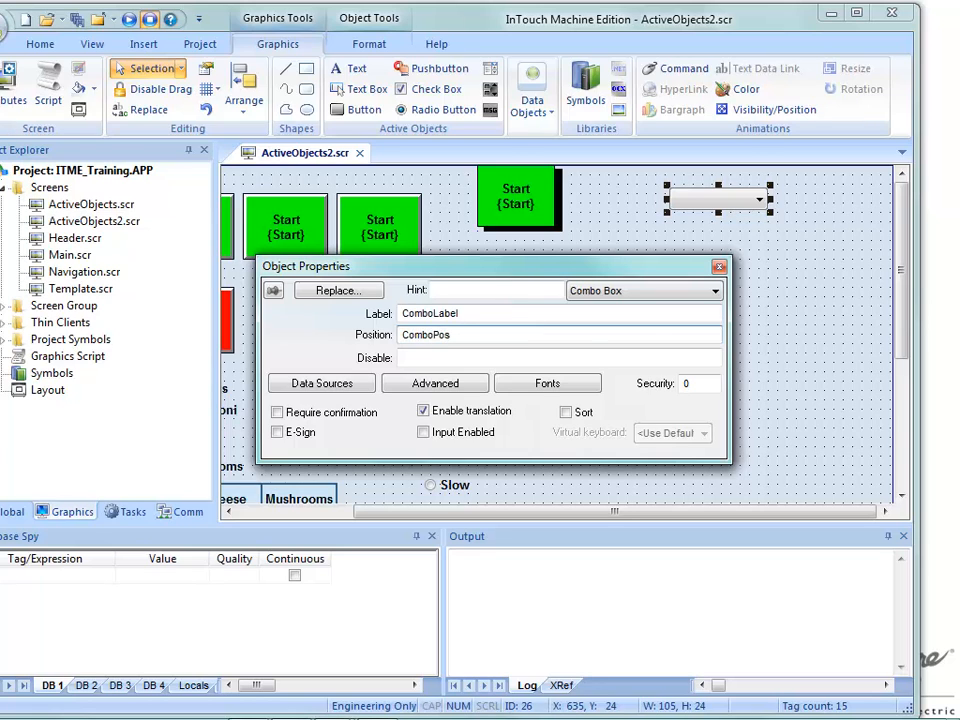
pyautogui.press('Tab')
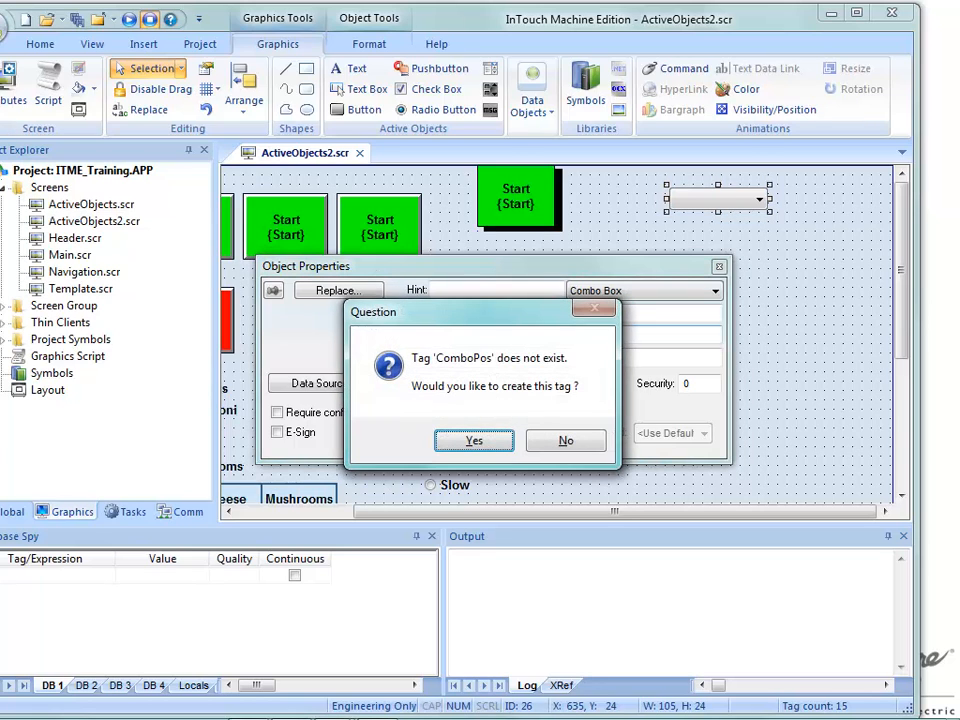
pyautogui.press('Return')
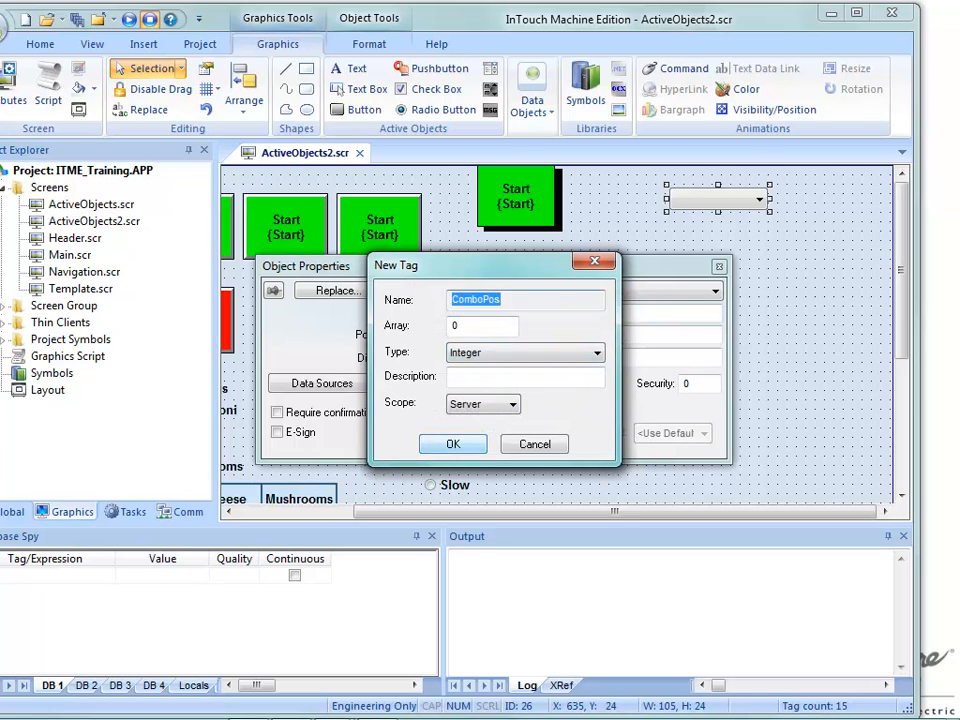
pyautogui.press('Return')
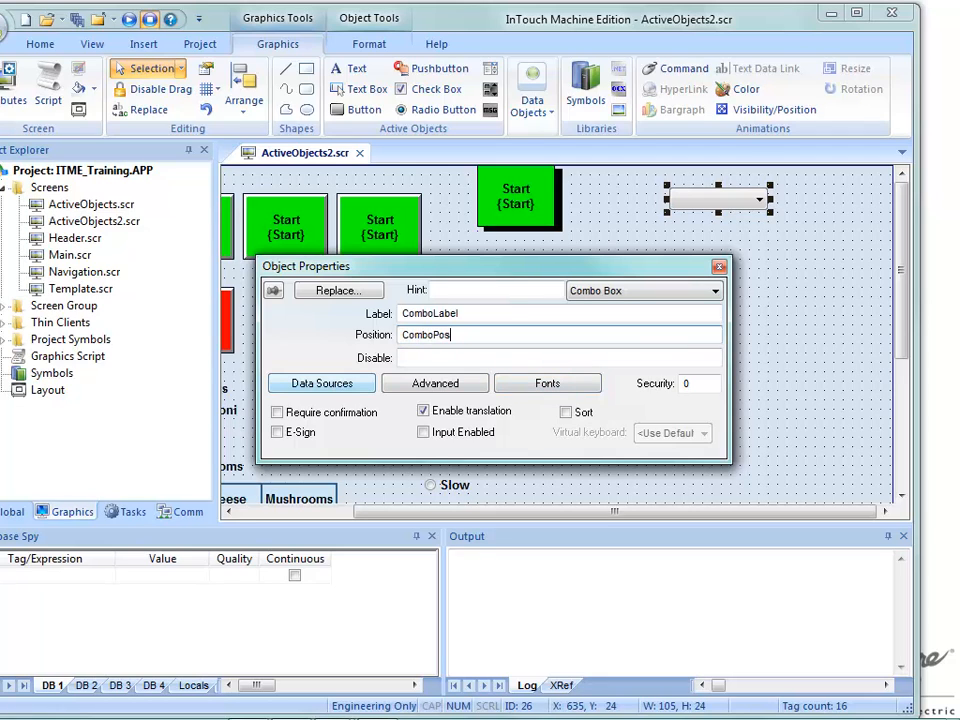
# Step: Review the combo box's data source types, examining the Static Labels and Text File settings, and leave the type on Static Labels
pyautogui.click(322, 383)
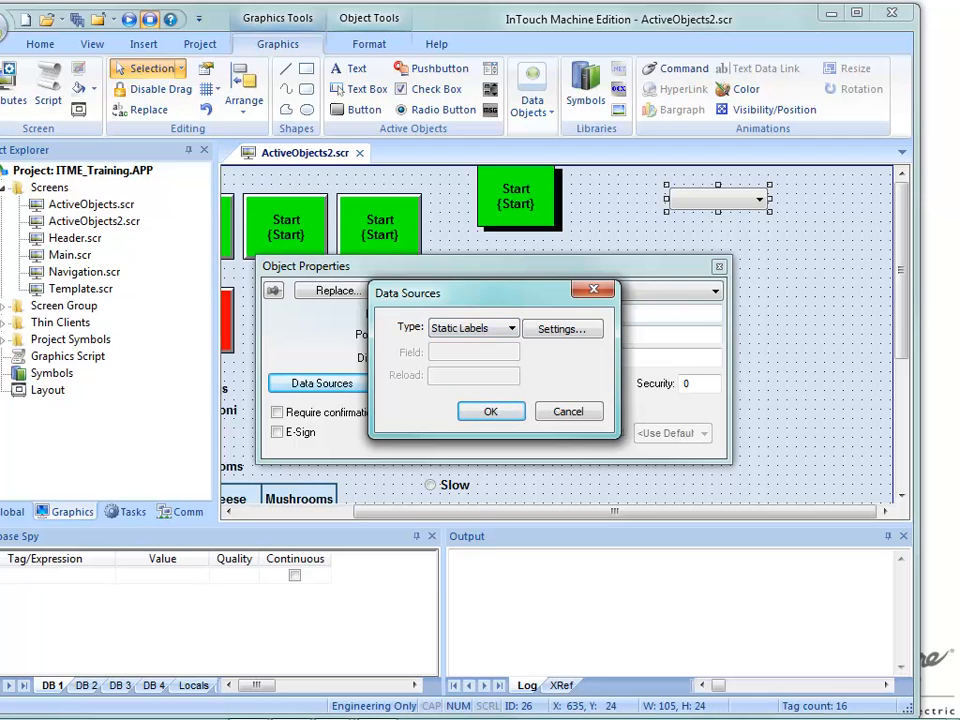
pyautogui.click(511, 328)
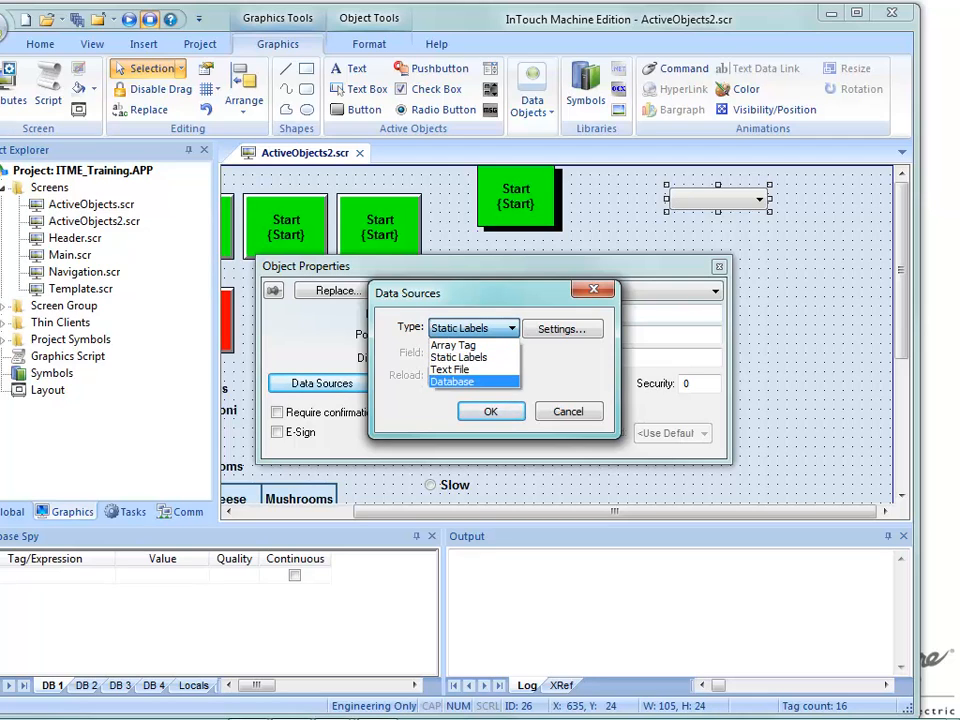
pyautogui.click(511, 328)
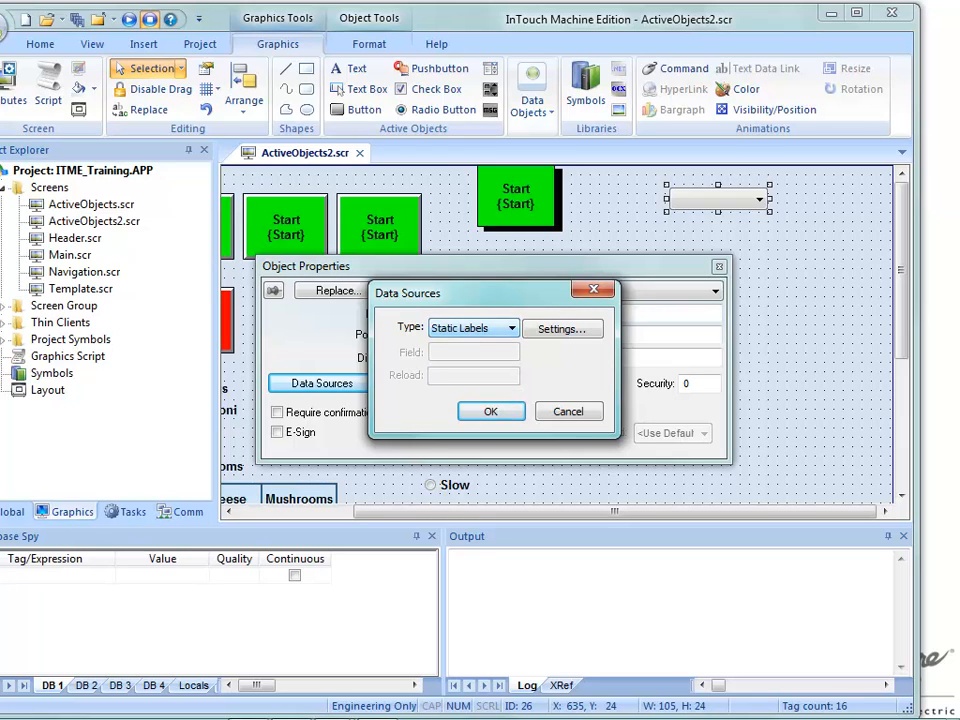
pyautogui.click(562, 329)
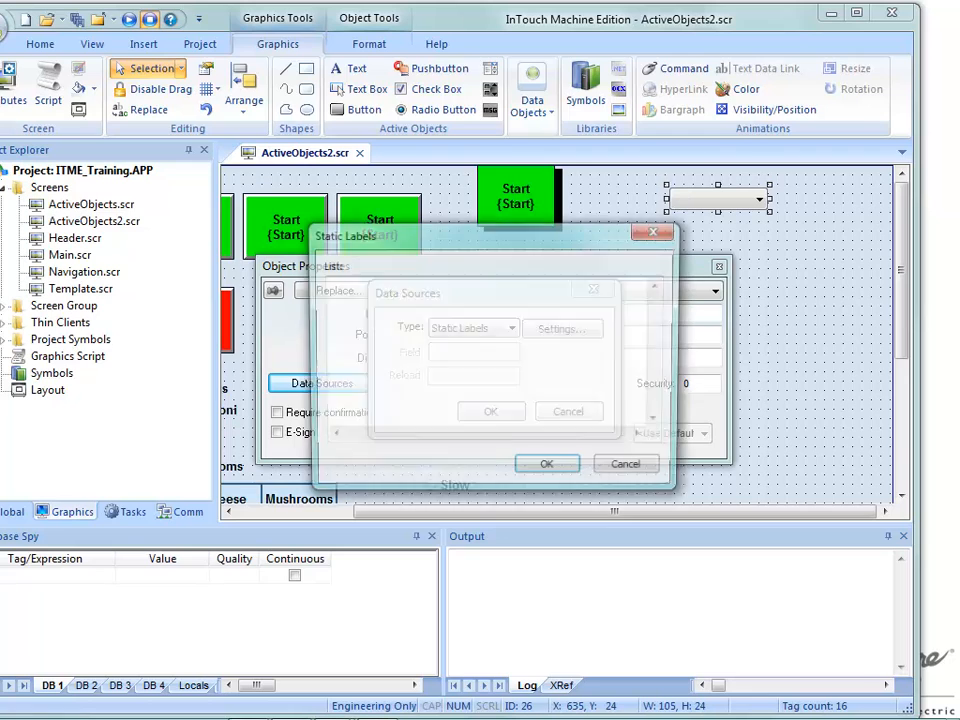
pyautogui.click(631, 469)
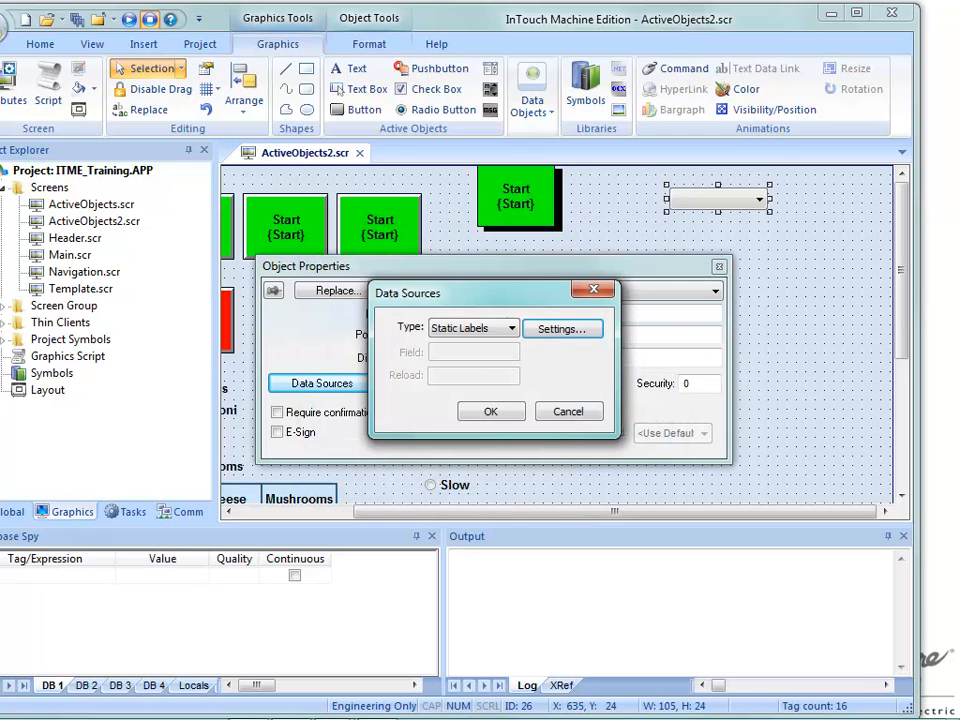
pyautogui.click(511, 328)
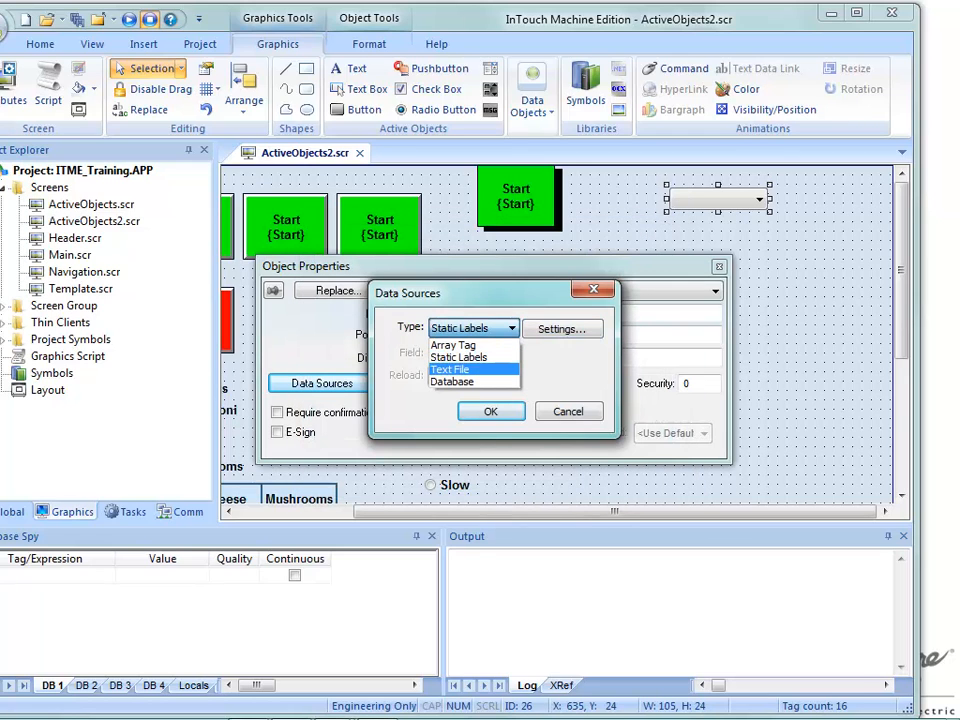
pyautogui.click(450, 369)
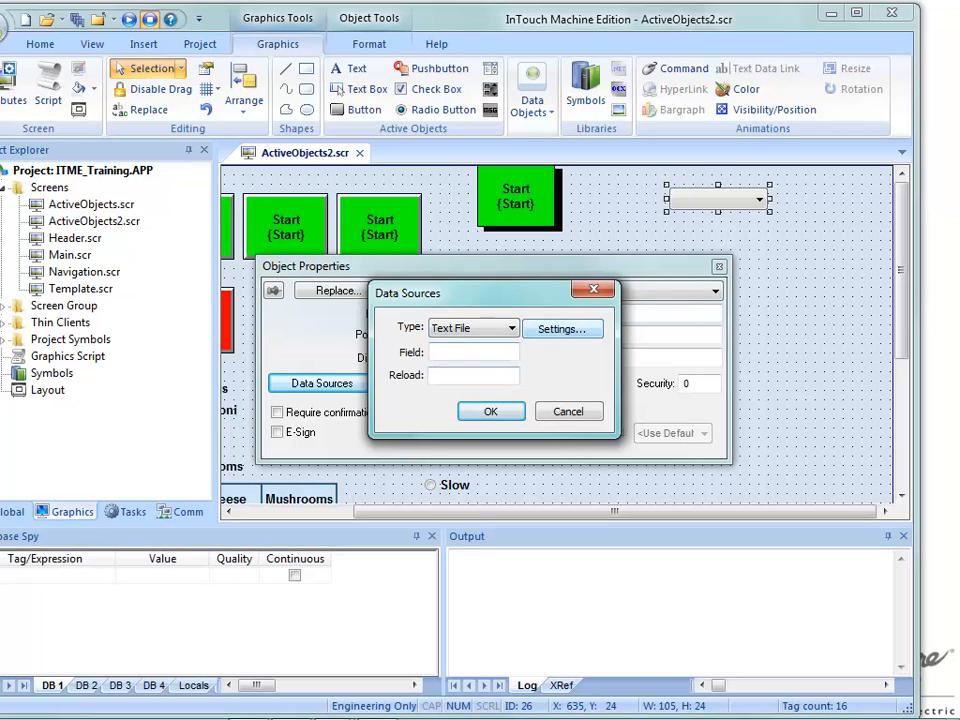
pyautogui.click(561, 328)
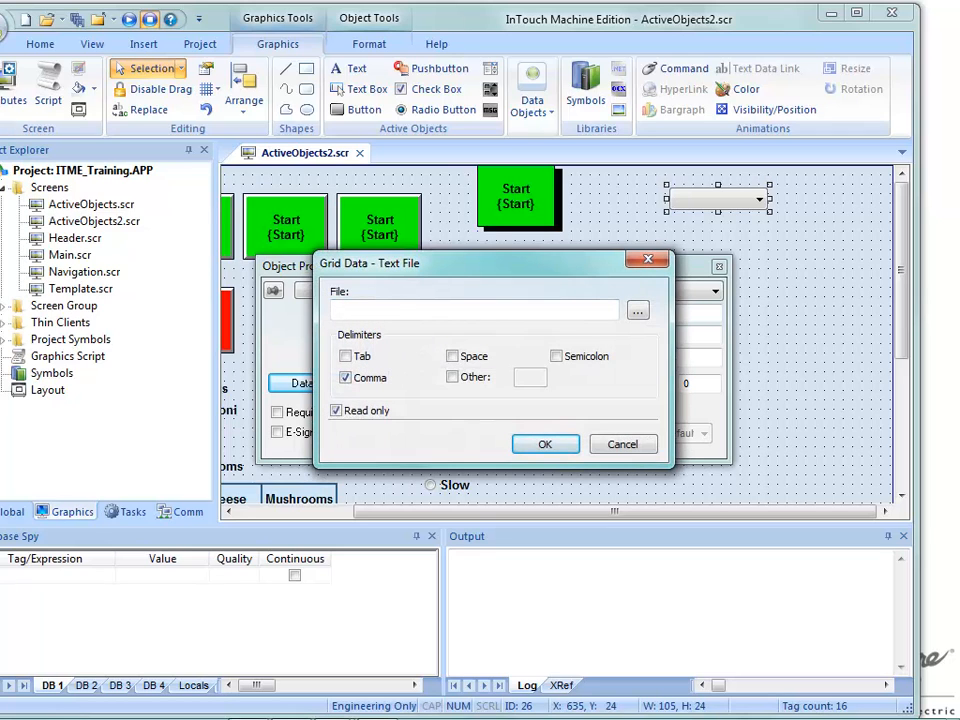
pyautogui.click(623, 444)
pyautogui.click(511, 328)
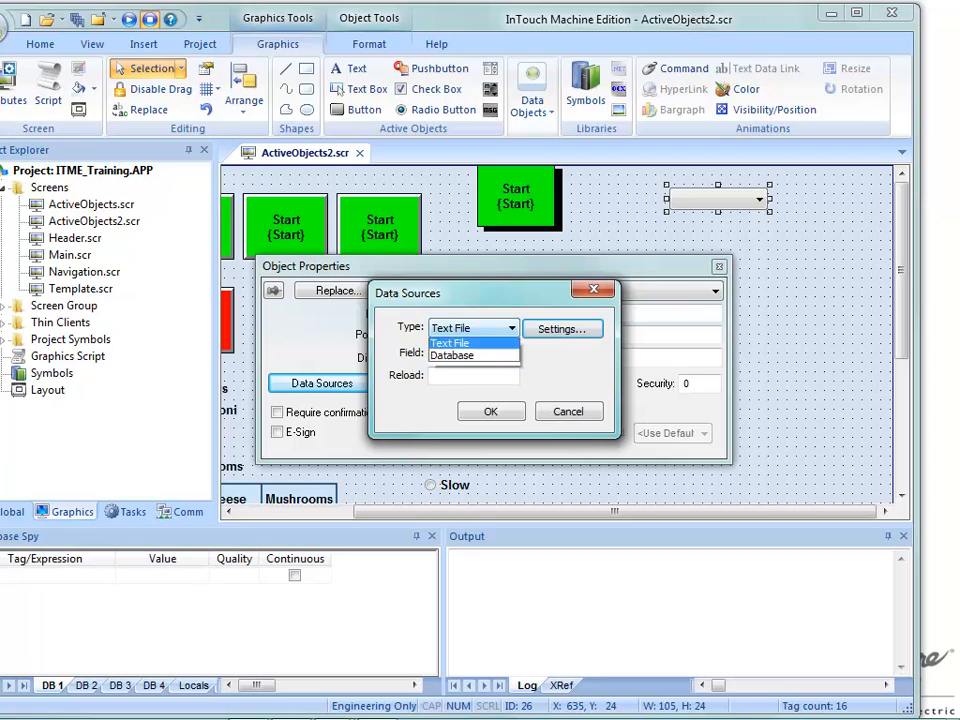
pyautogui.click(460, 356)
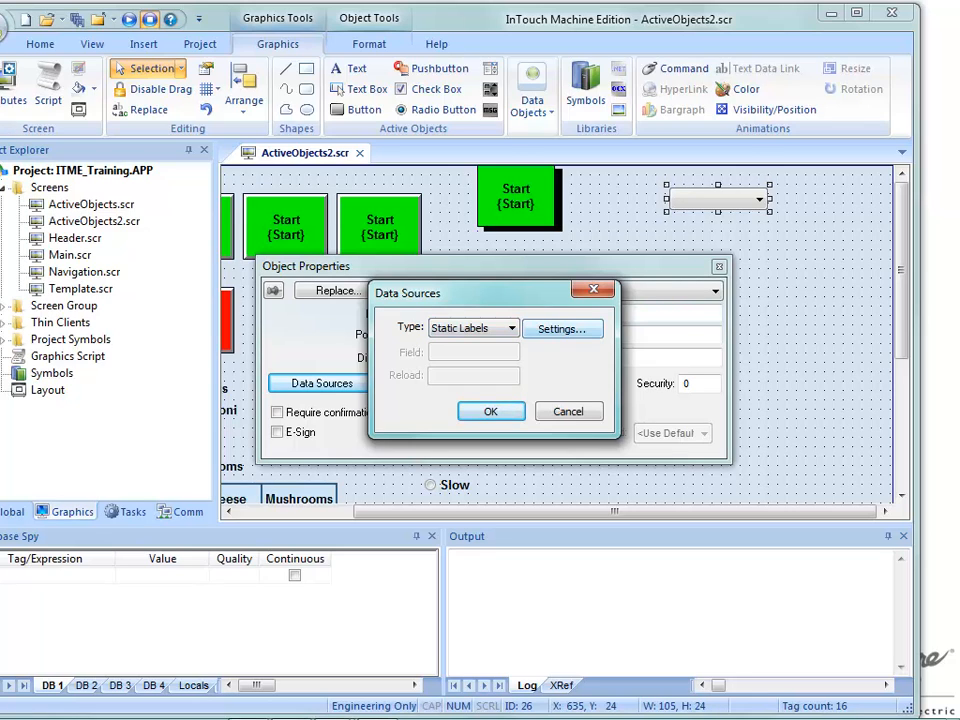
# Step: Fill the combo box's static label list with Bananas, Apples, Peaches, Grapefruit and Oranges, one per line
pyautogui.click(561, 328)
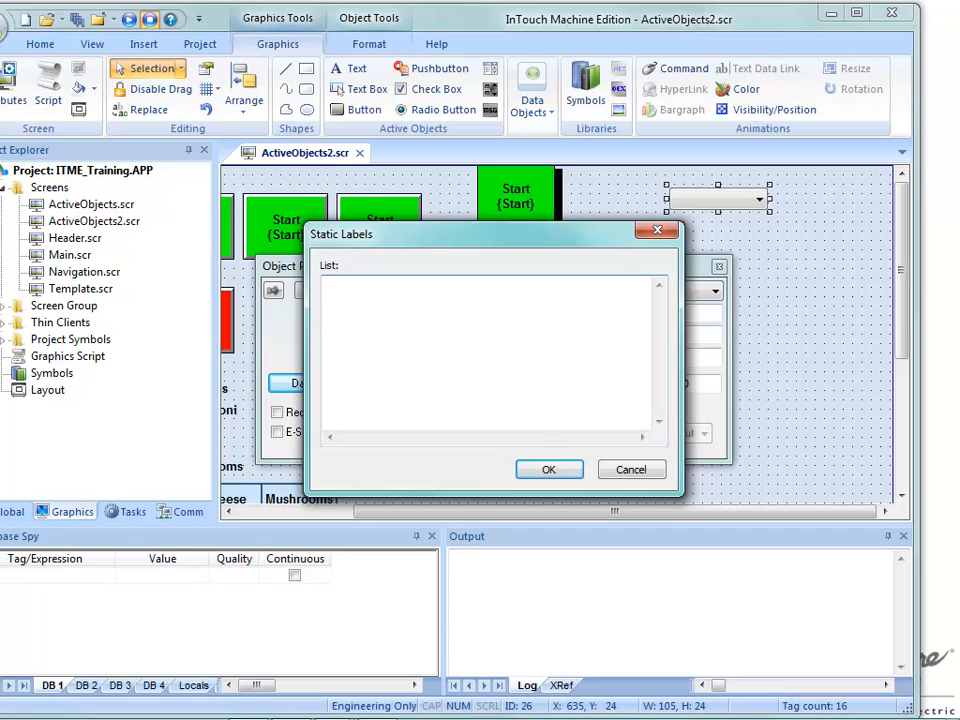
pyautogui.write('Bananan')
pyautogui.press('BackSpace')
pyautogui.write('s')
pyautogui.press('Return')
pyautogui.write('Apples')
pyautogui.press('Return')
pyautogui.write('Peaches')
pyautogui.press('Return')
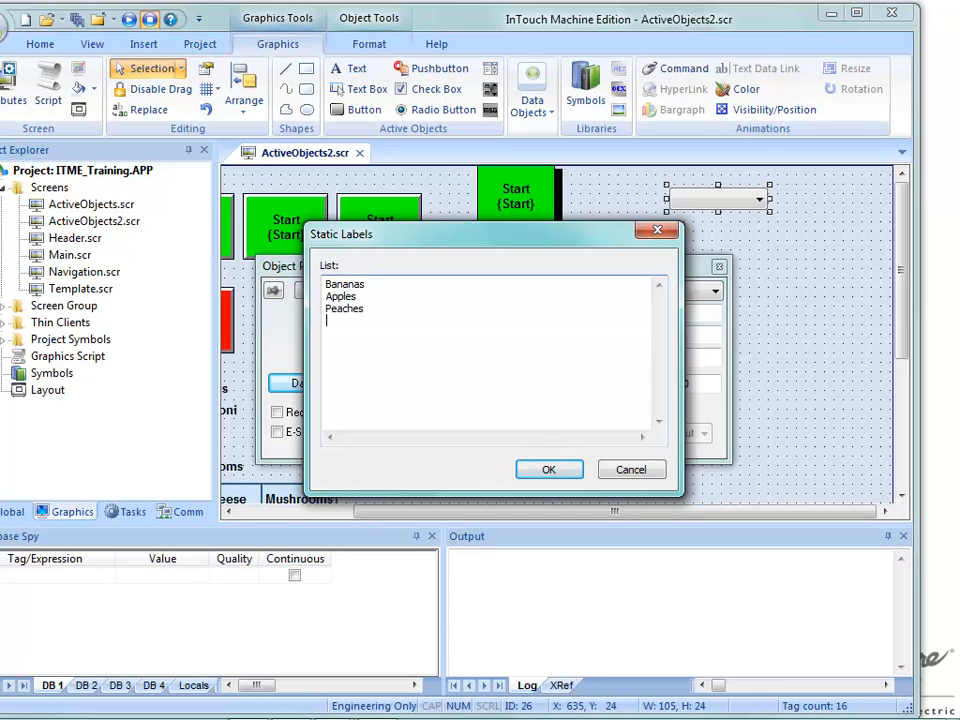
pyautogui.write('Grapefruit')
pyautogui.press('Return')
pyautogui.write('Oranges')
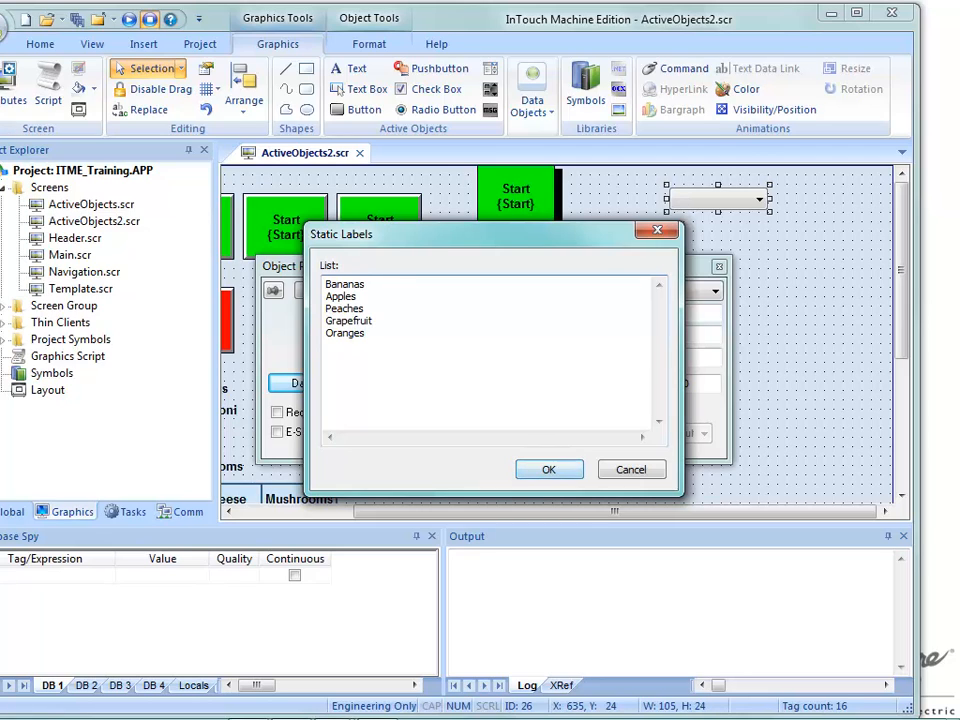
pyautogui.press('Tab')
pyautogui.press('Return')
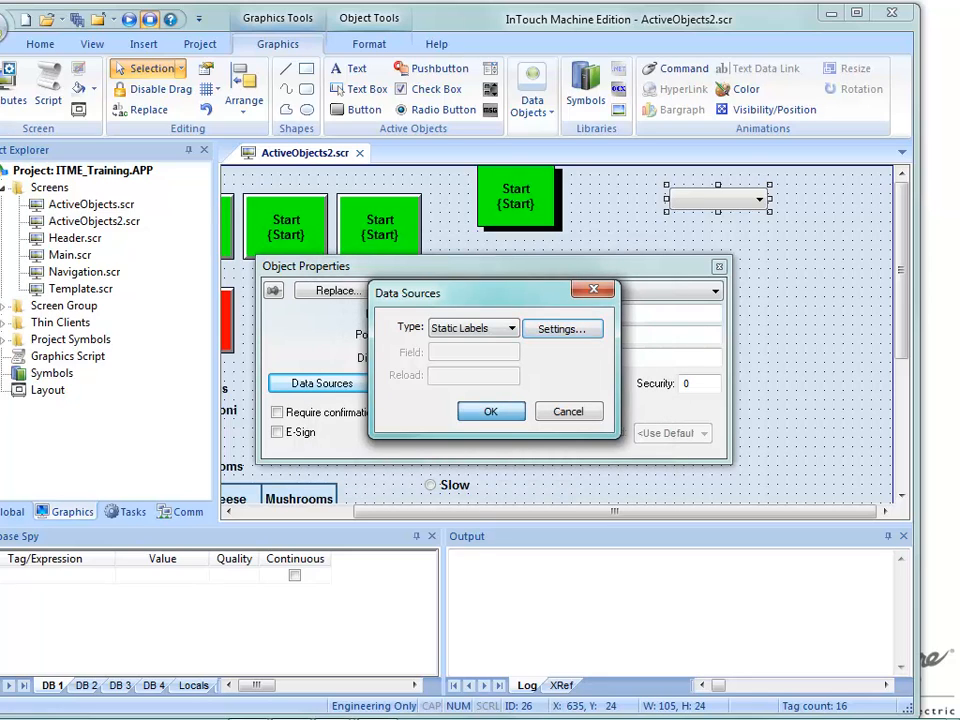
# Step: Accept the static label data source and move the combo box to about X 650, Y 50 on the screen
pyautogui.press('Return')
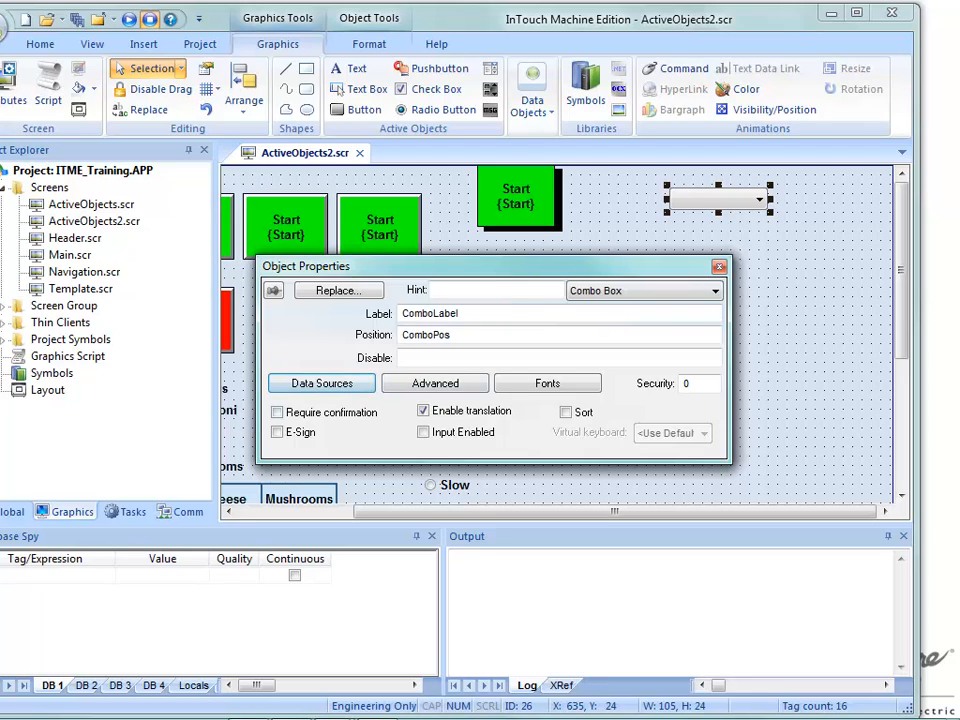
pyautogui.click(719, 266)
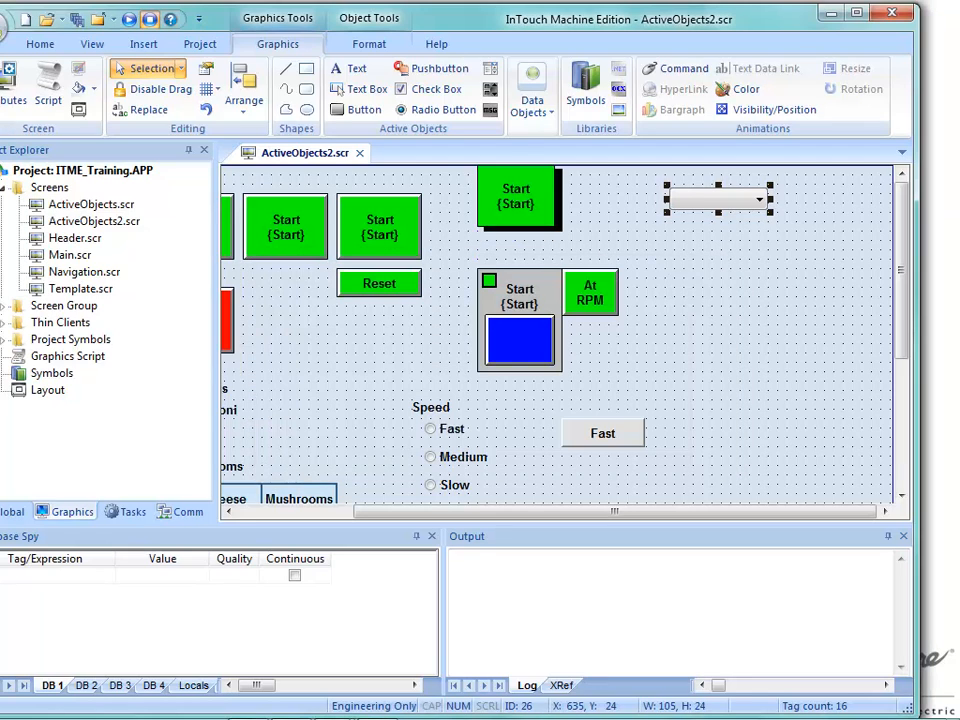
pyautogui.moveTo(718, 199); pyautogui.dragTo(732, 223)
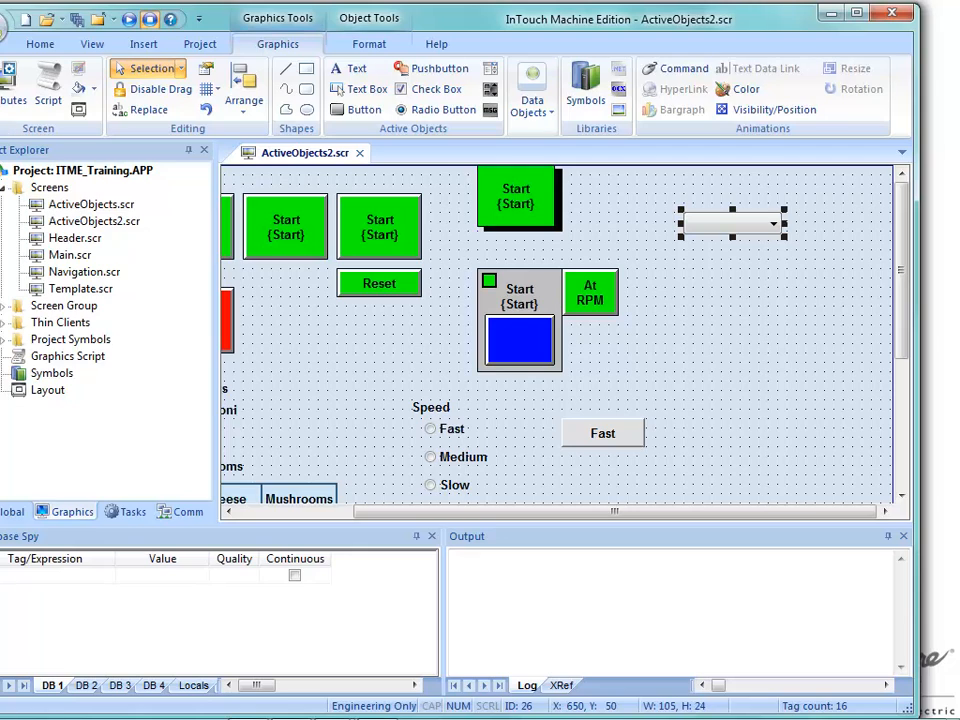
pyautogui.click(706, 180)
# Step: Add the text "Pos: #" above and slightly left of the combo box
pyautogui.click(352, 68)
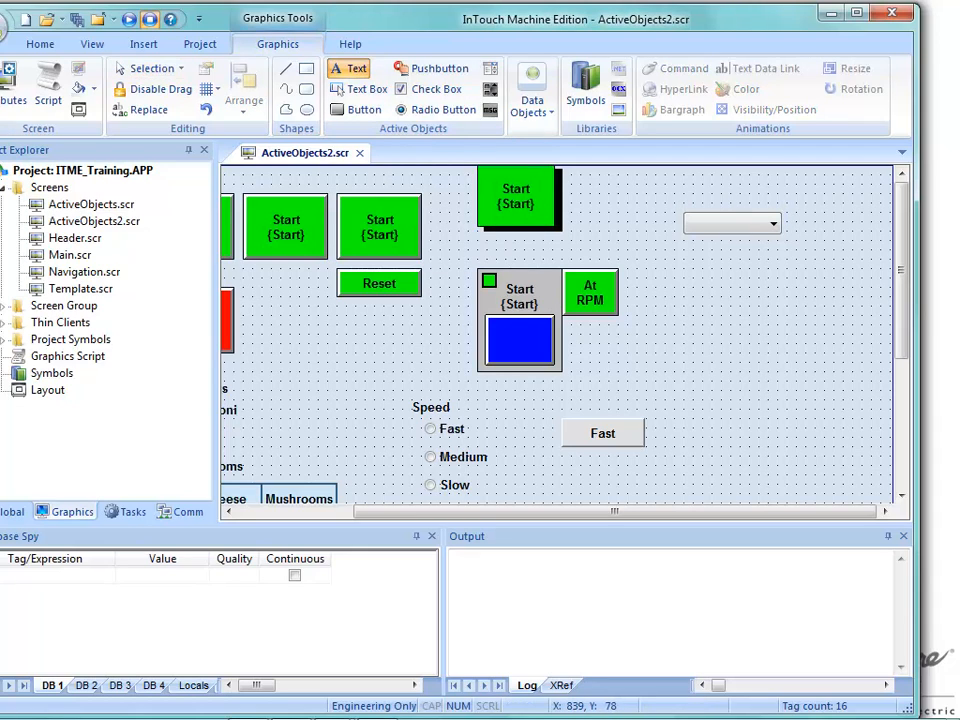
pyautogui.click(643, 183)
pyautogui.write('C')
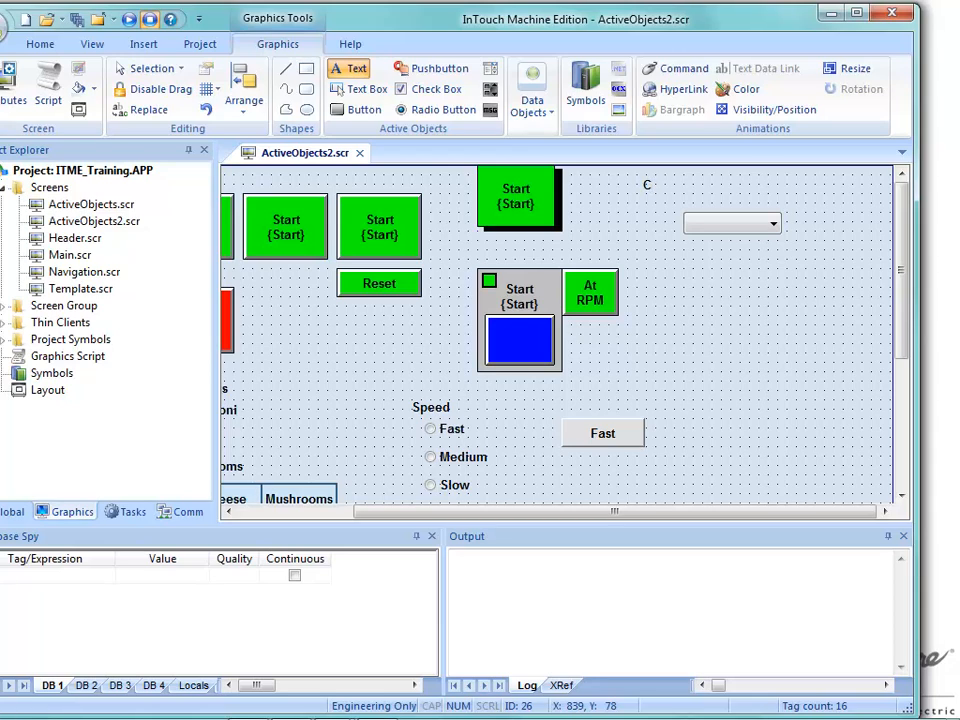
pyautogui.press('BackSpace')
pyautogui.write('Pos: #')
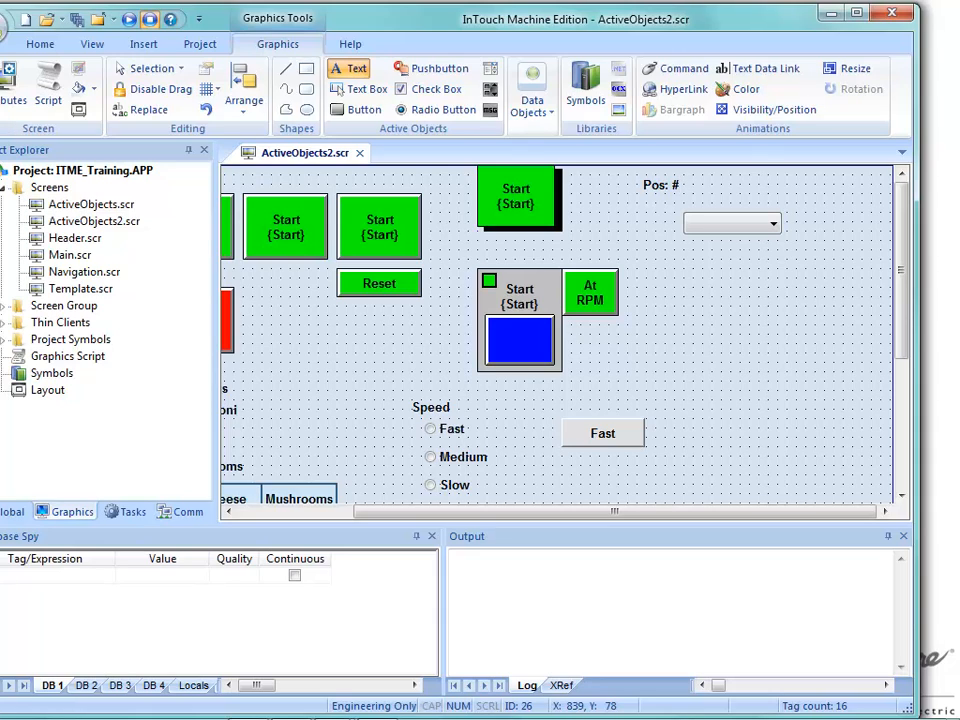
pyautogui.press('Escape')
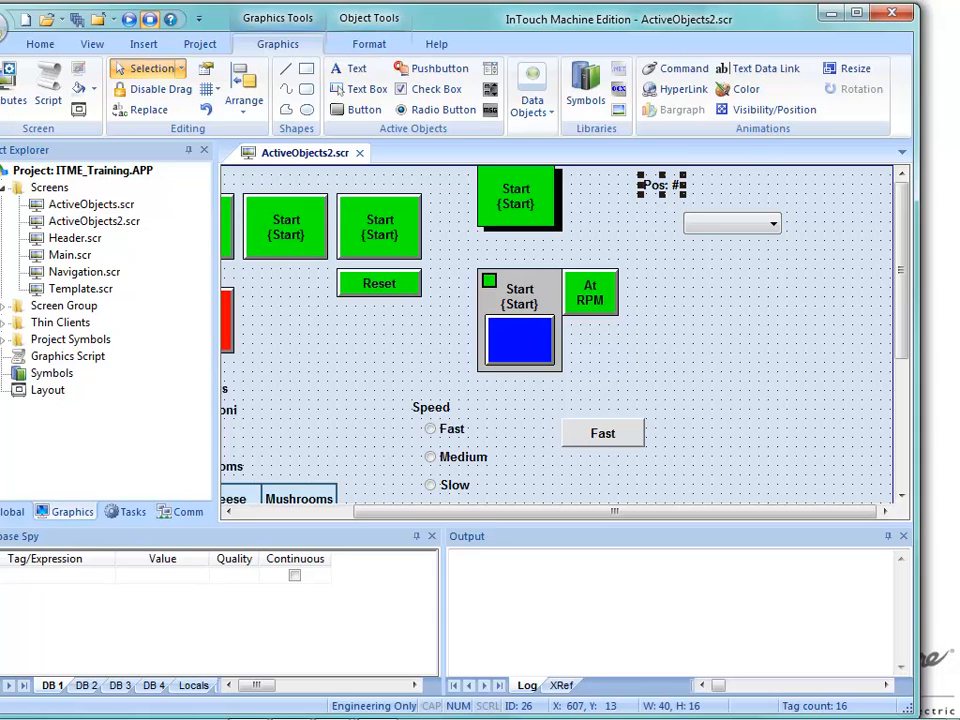
# Step: Apply a Text Data Link to the "Pos: #" text and set its tag to ComboPos
pyautogui.click(758, 69)
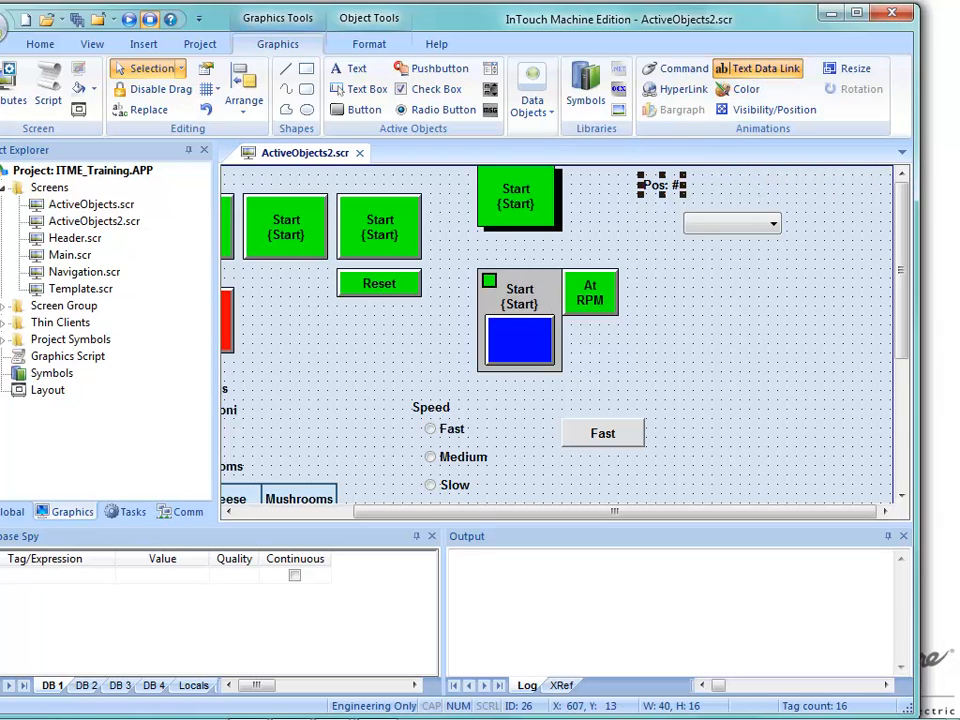
pyautogui.doubleClick(662, 185)
pyautogui.click(645, 290)
pyautogui.click(640, 308)
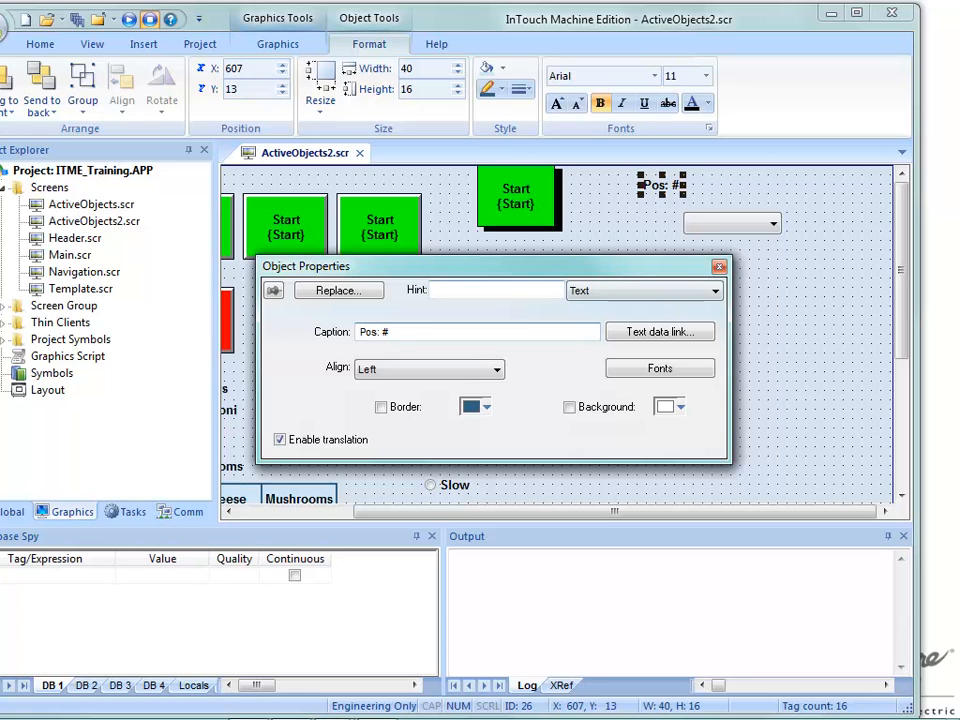
pyautogui.click(645, 290)
pyautogui.click(600, 321)
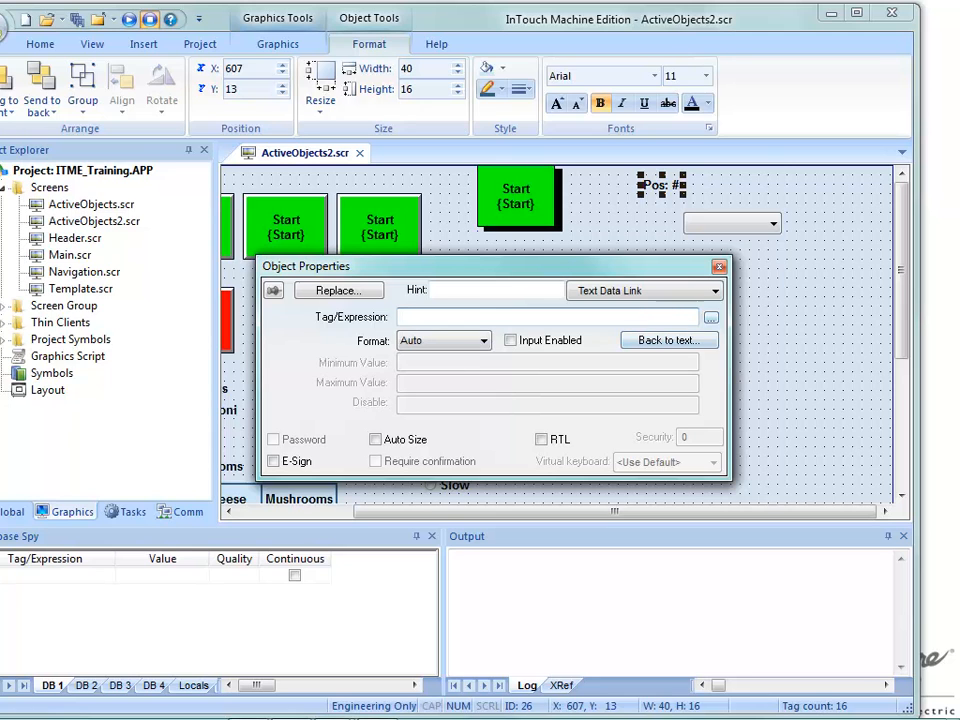
pyautogui.click(711, 317)
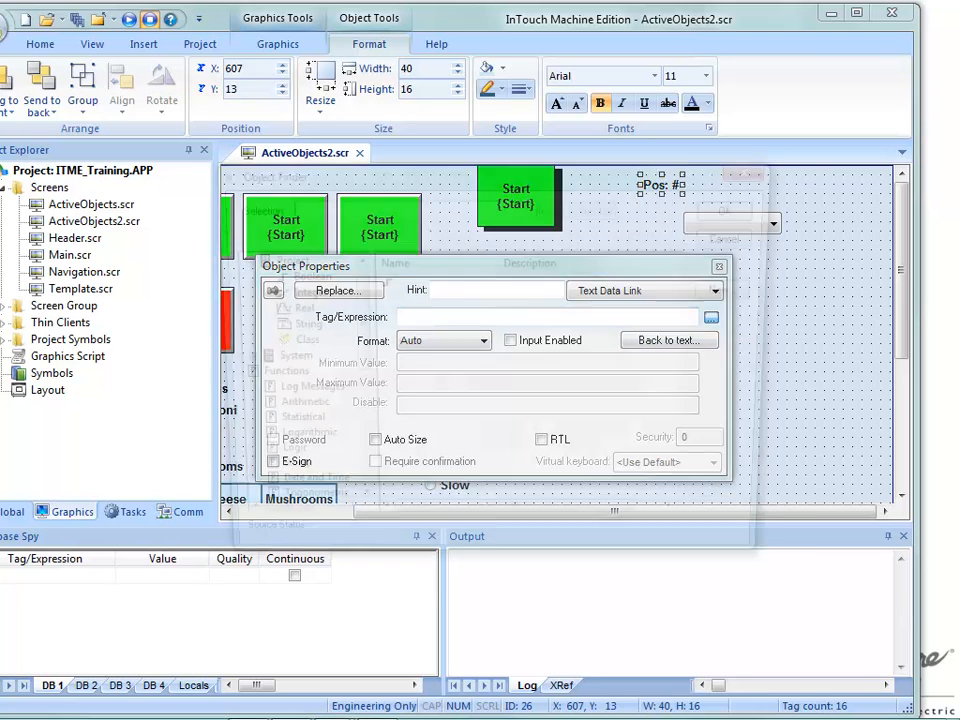
pyautogui.click(416, 336)
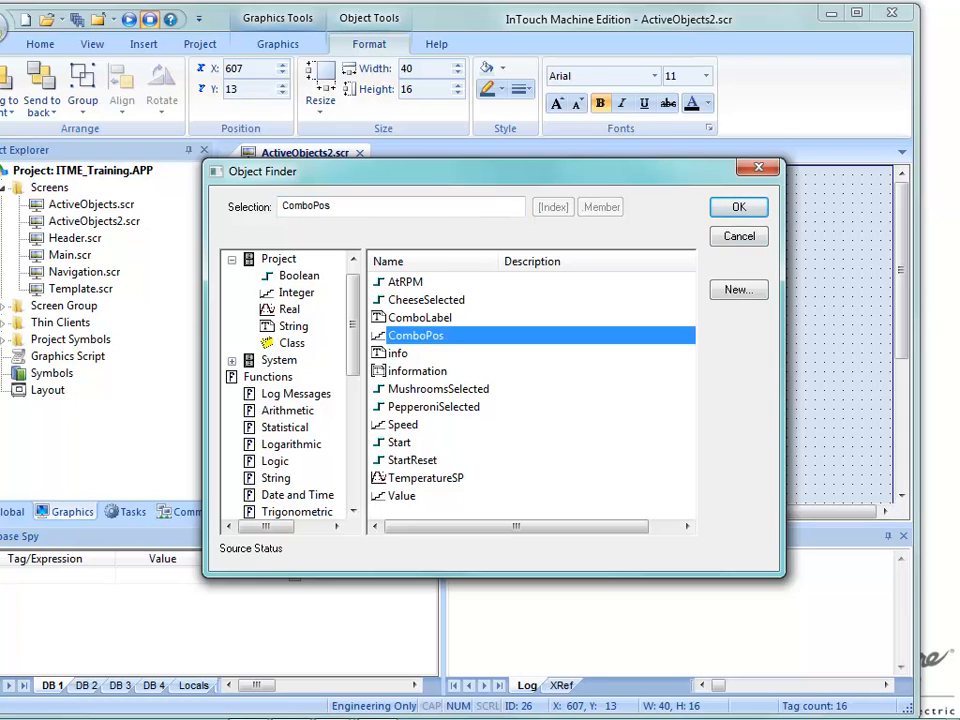
pyautogui.click(738, 207)
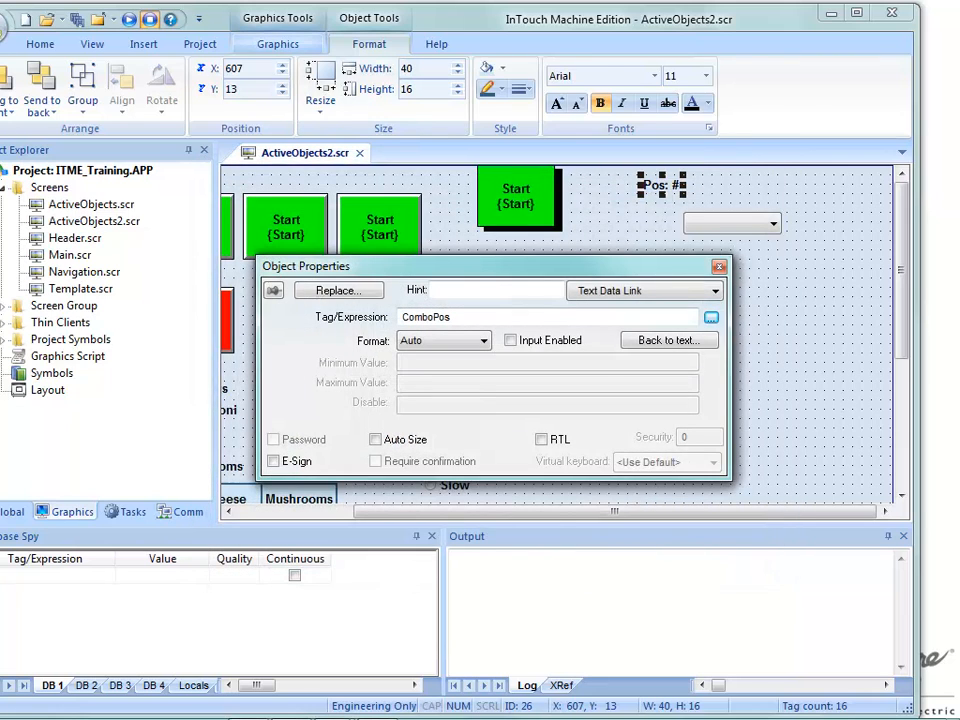
# Step: Add the text "Label:" followed by a long row of # placeholders beside the position text
pyautogui.click(278, 44)
pyautogui.click(349, 69)
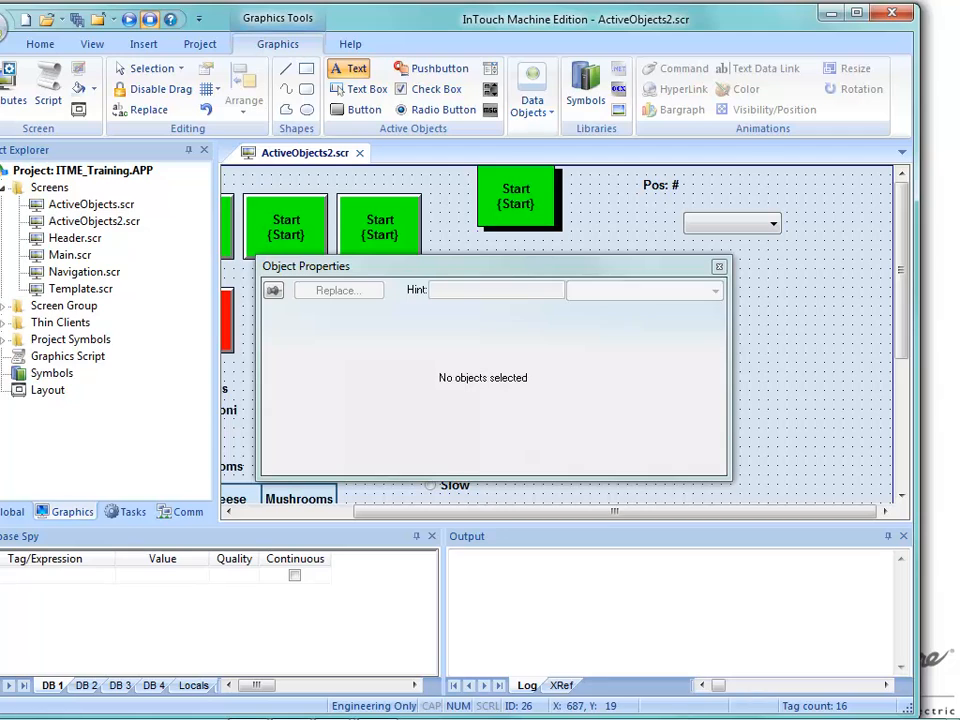
pyautogui.click(719, 185)
pyautogui.write('Labl')
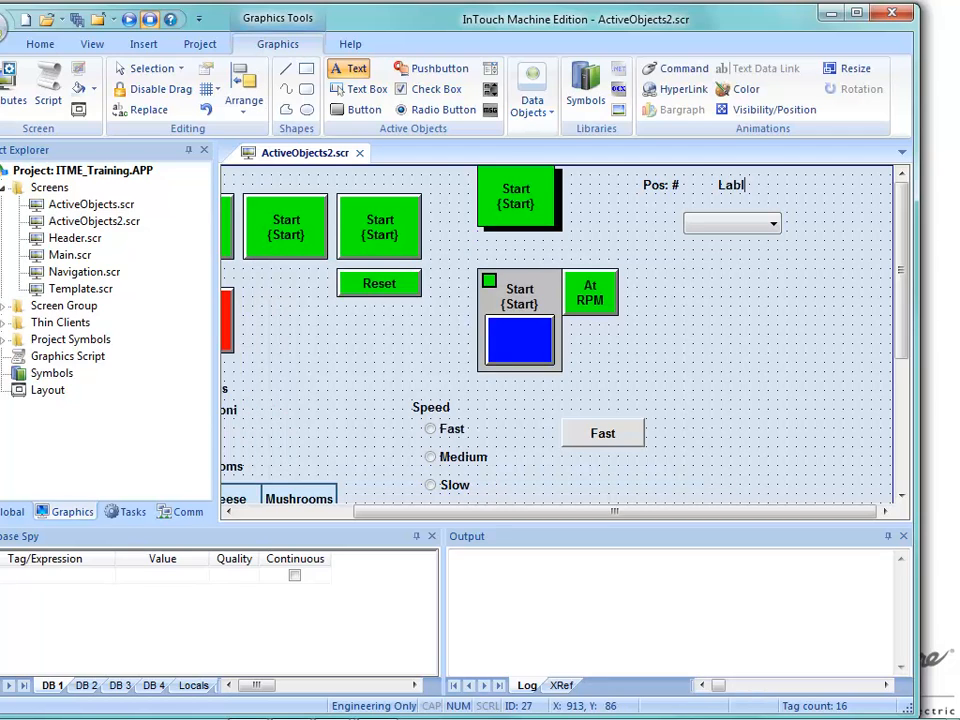
pyautogui.press('BackSpace')
pyautogui.write('el: ##############')
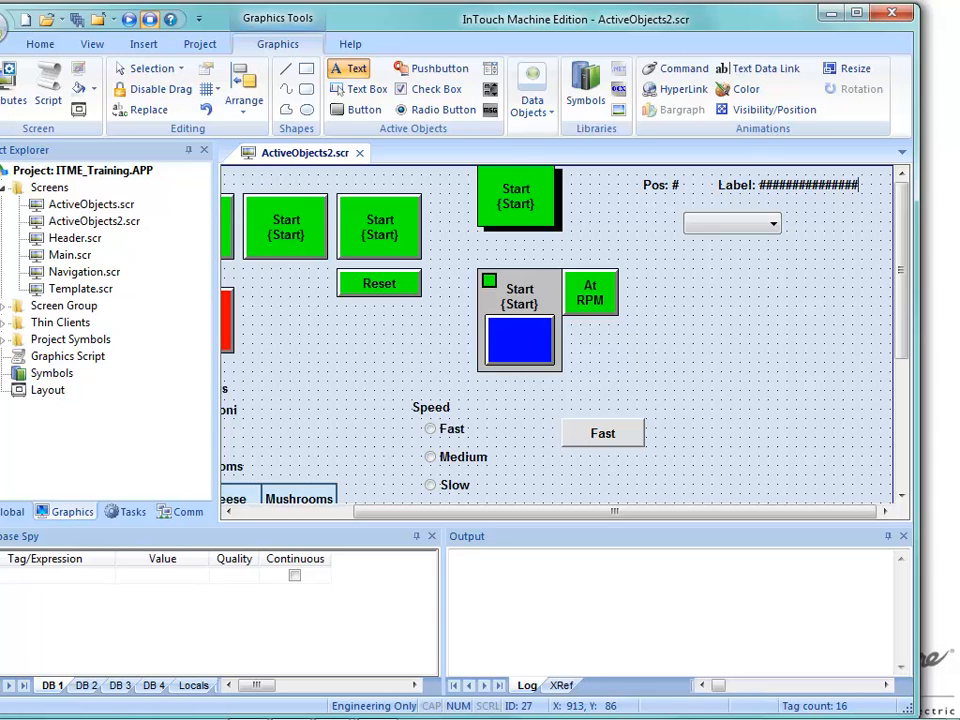
pyautogui.press('Escape')
# Step: Apply a Text Data Link to the "Label:" text and set its tag to ComboLabel
pyautogui.click(800, 185)
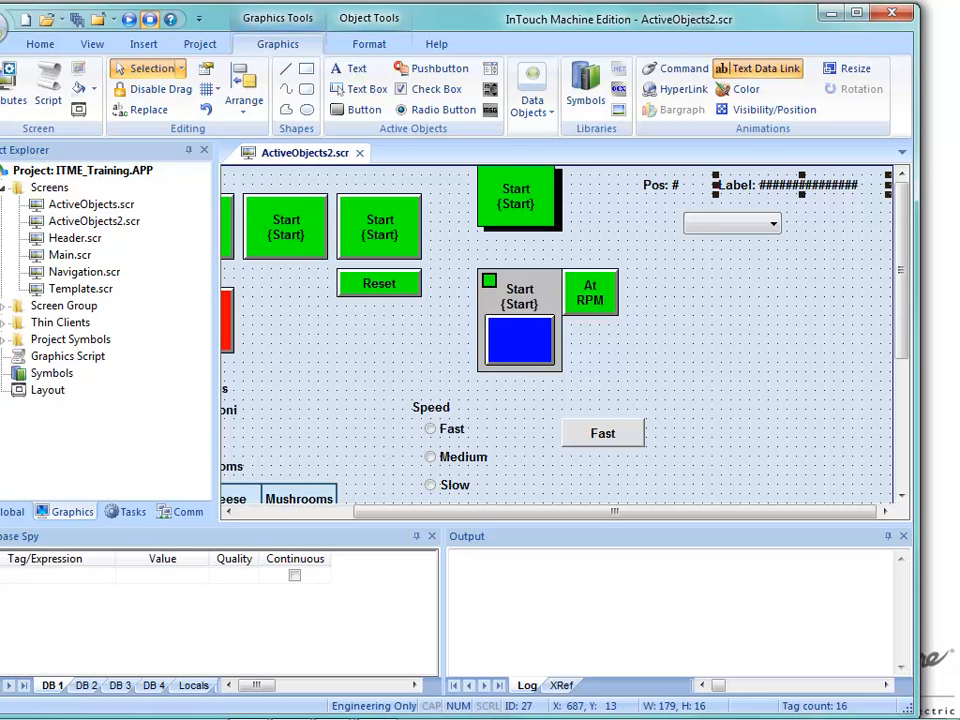
pyautogui.click(766, 68)
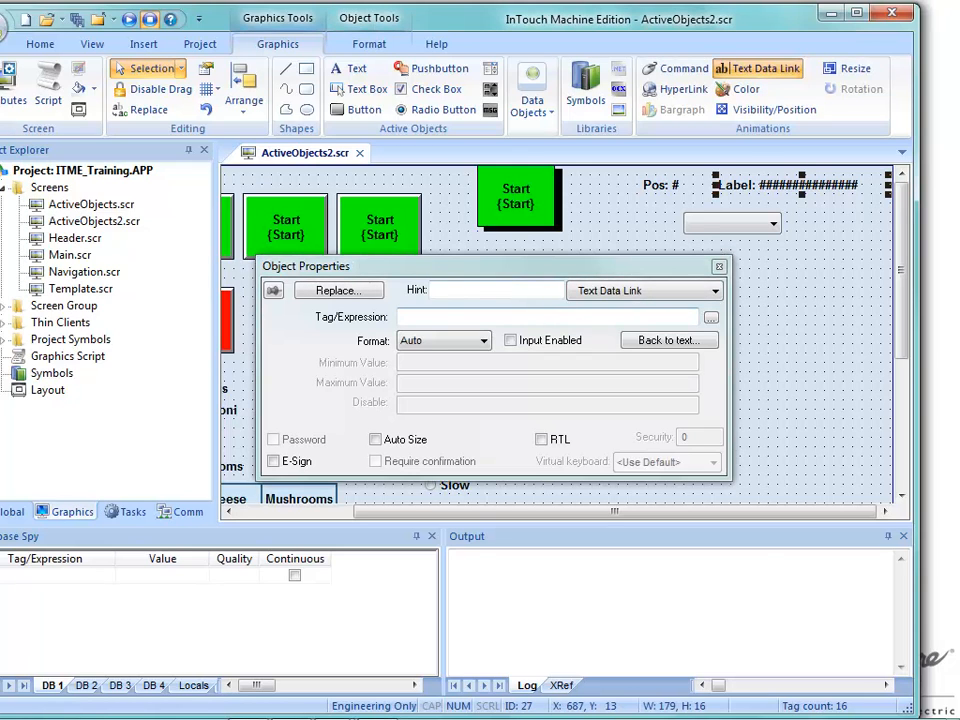
pyautogui.click(711, 317)
pyautogui.click(420, 318)
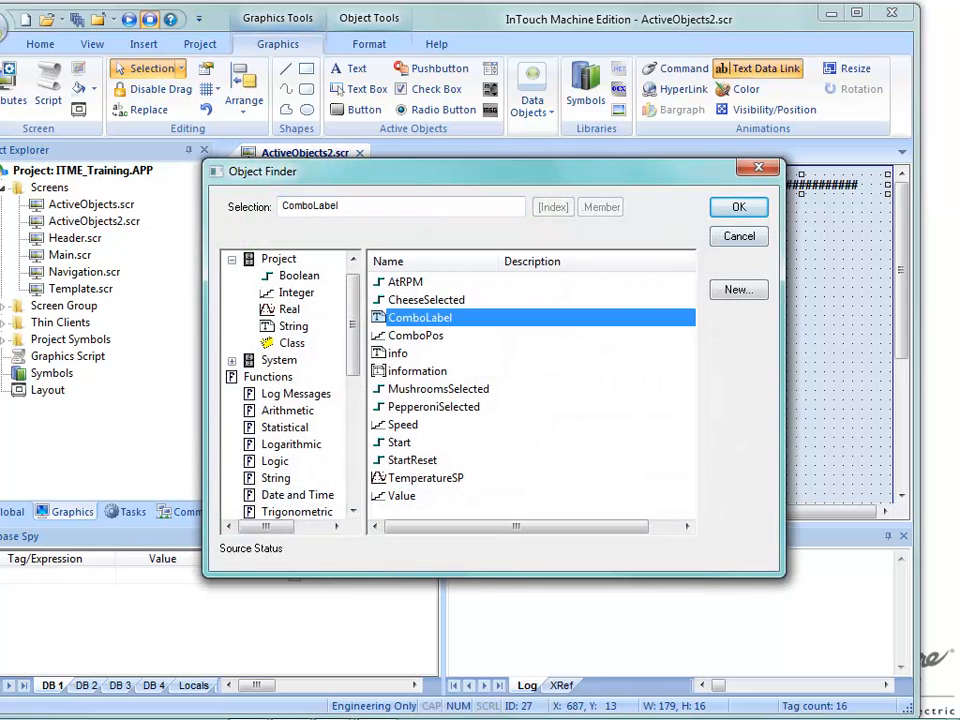
pyautogui.click(739, 207)
pyautogui.click(720, 268)
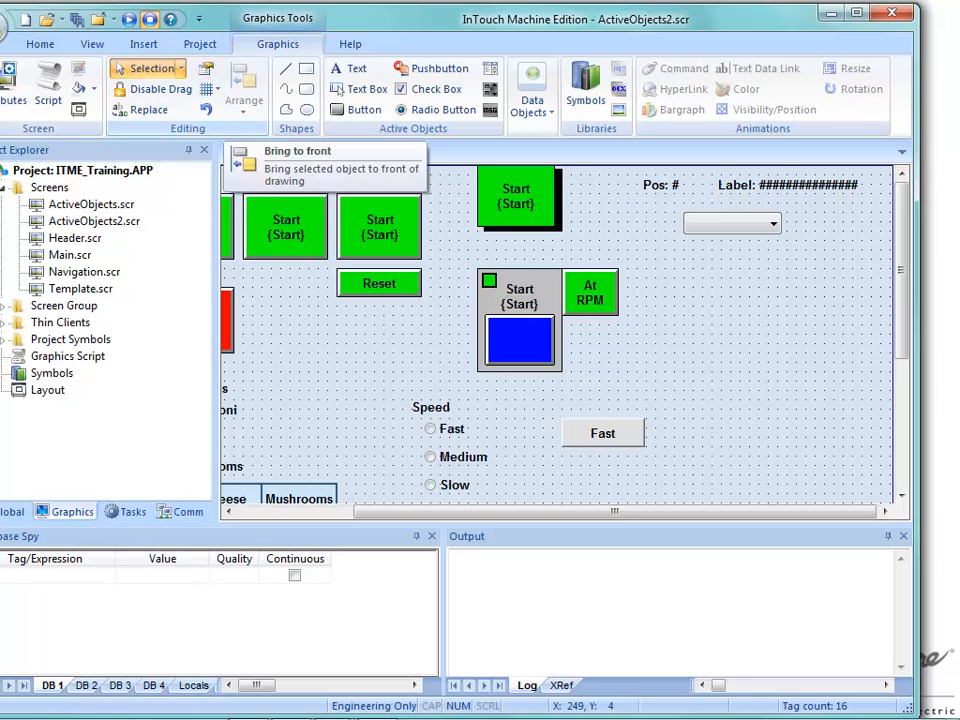
# Step: Save the ActiveObjects2 screen and download the project to the remote device
pyautogui.click(40, 44)
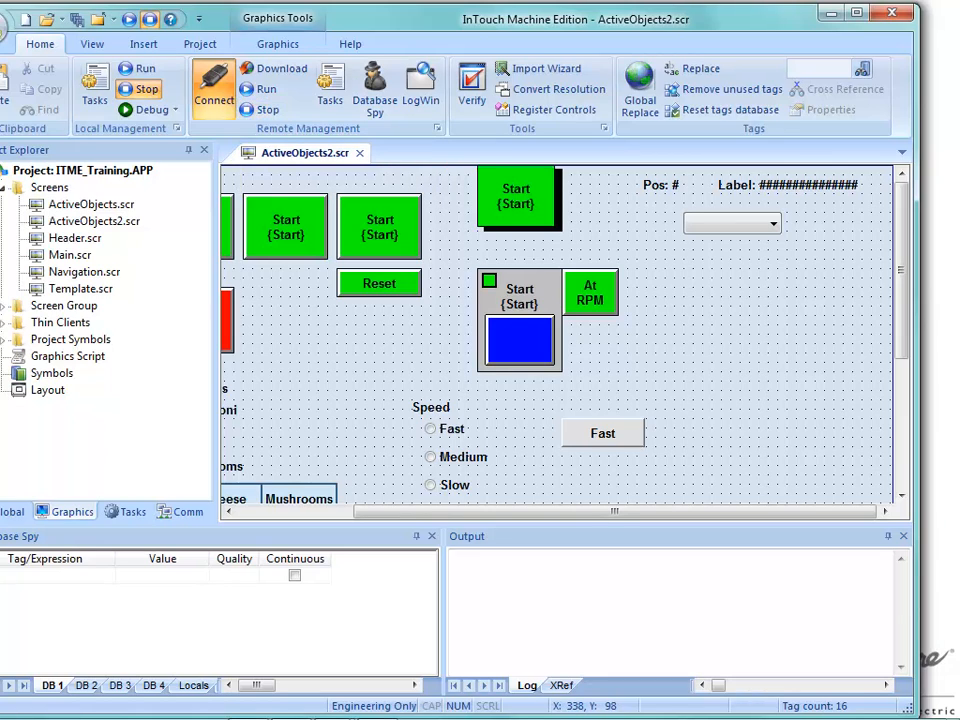
pyautogui.rightClick(332, 150)
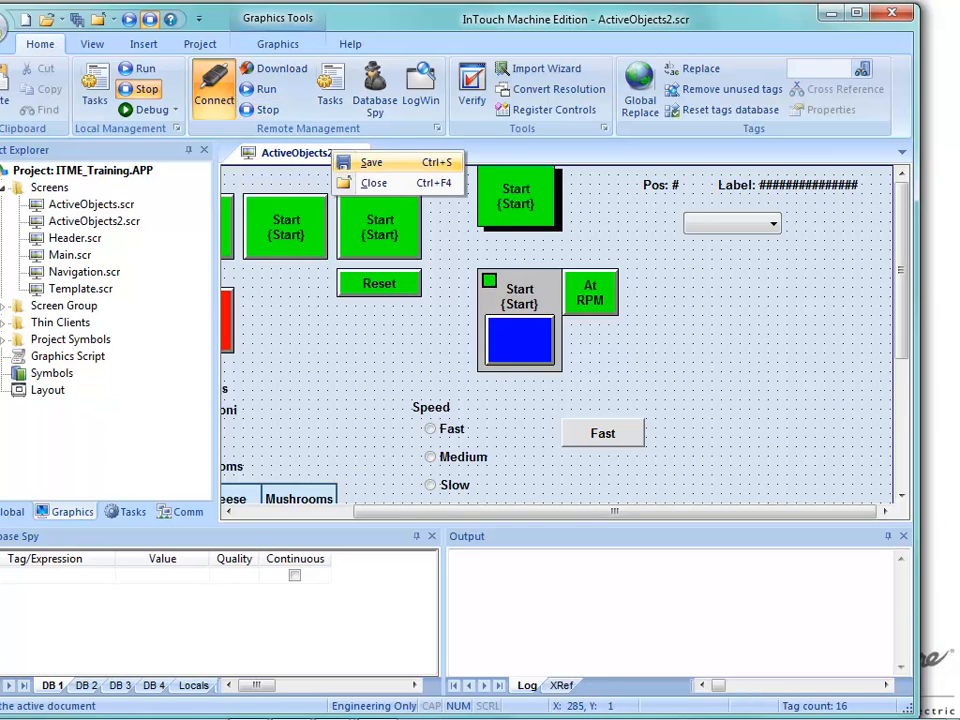
pyautogui.click(371, 163)
pyautogui.click(564, 455)
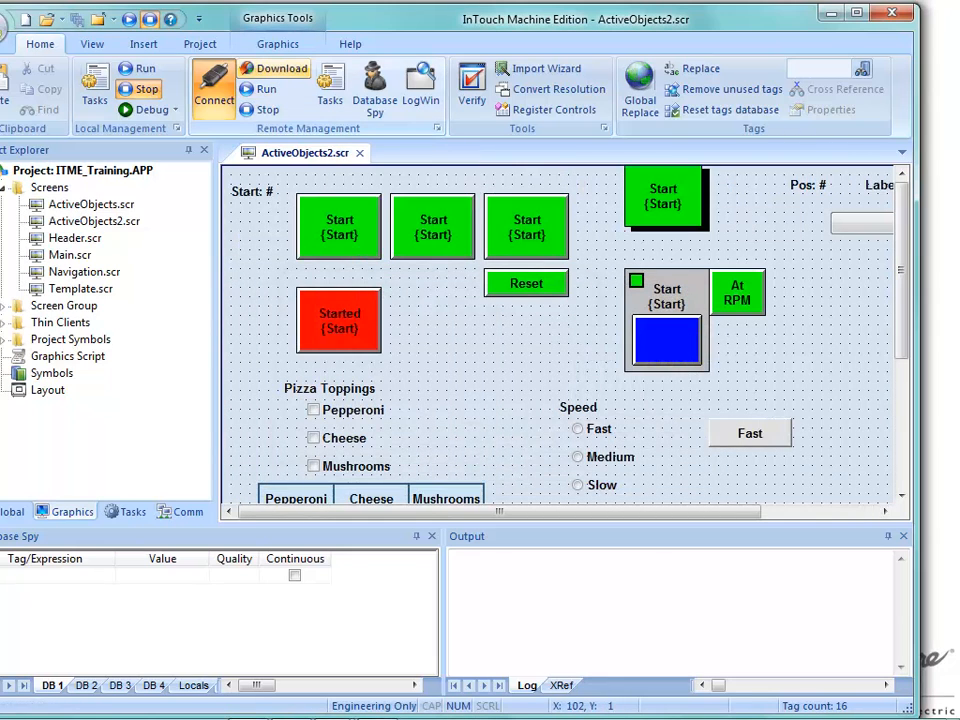
pyautogui.click(275, 70)
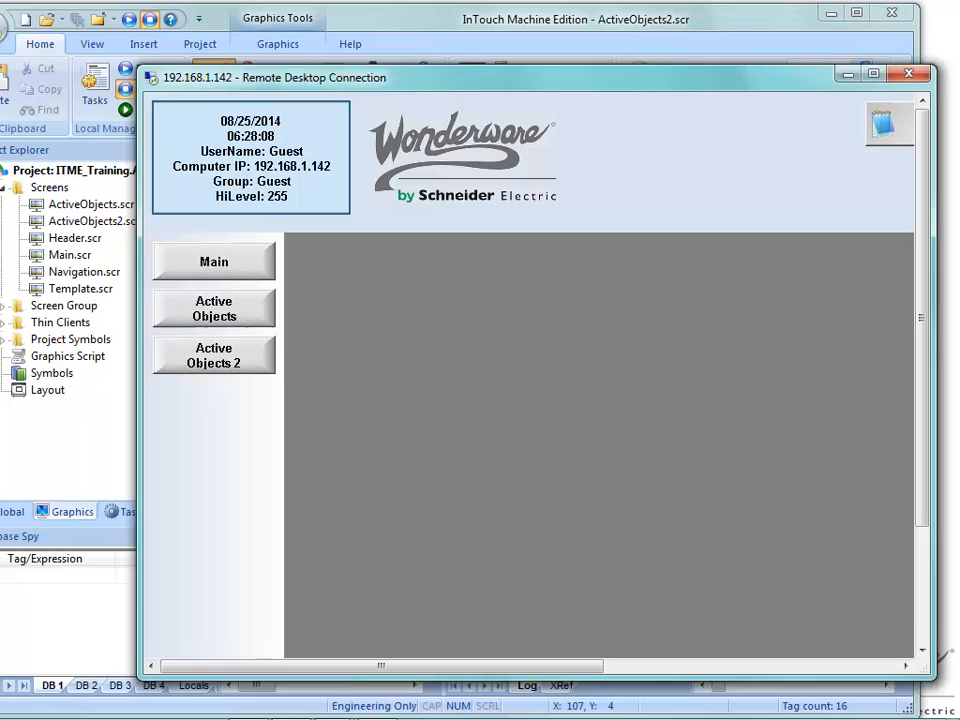
# Step: Show the combo box on the Active Objects 2 screen in the Remote Desktop runtime session
pyautogui.moveTo(540, 77); pyautogui.dragTo(503, 82)
pyautogui.click(177, 313)
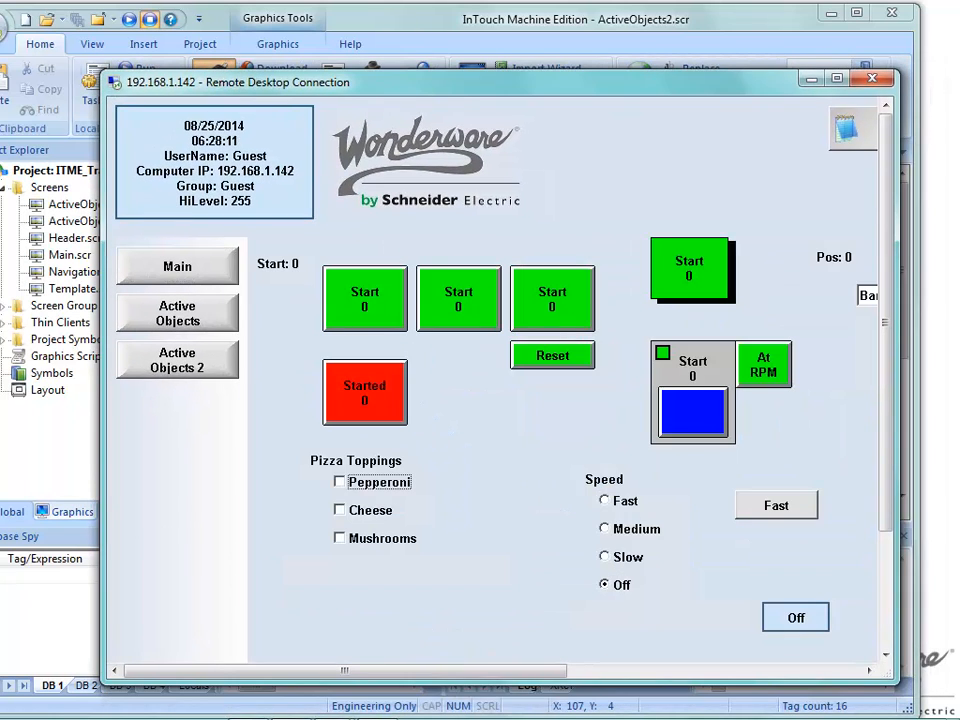
pyautogui.moveTo(345, 671); pyautogui.dragTo(512, 671)
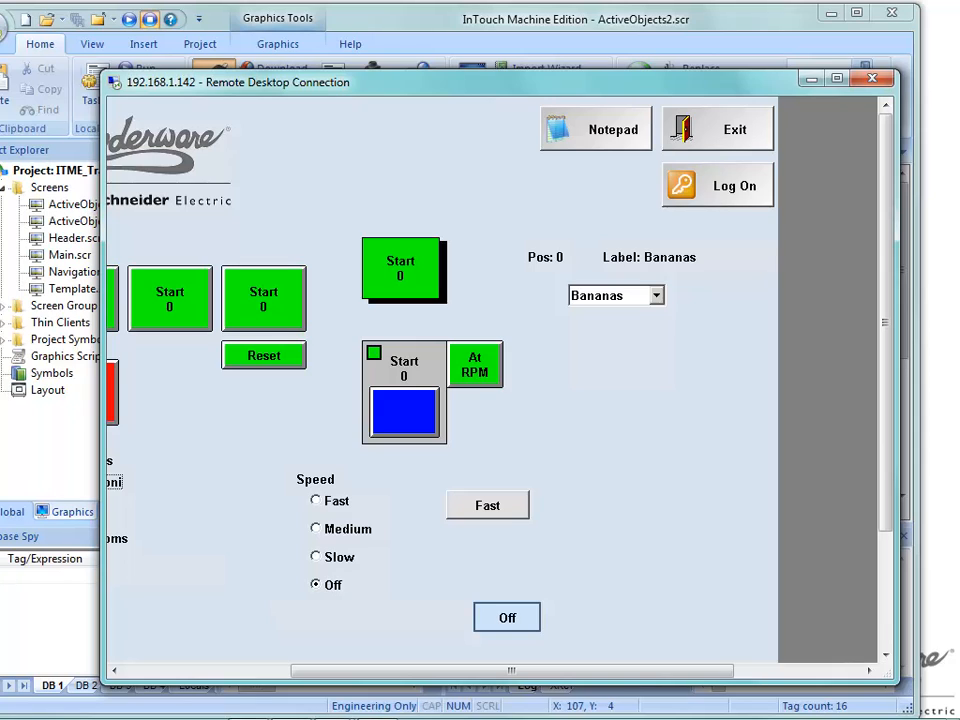
# Step: Test the runtime combo box by choosing Apples, Peaches, Grapefruit and Oranges in turn
pyautogui.click(657, 296)
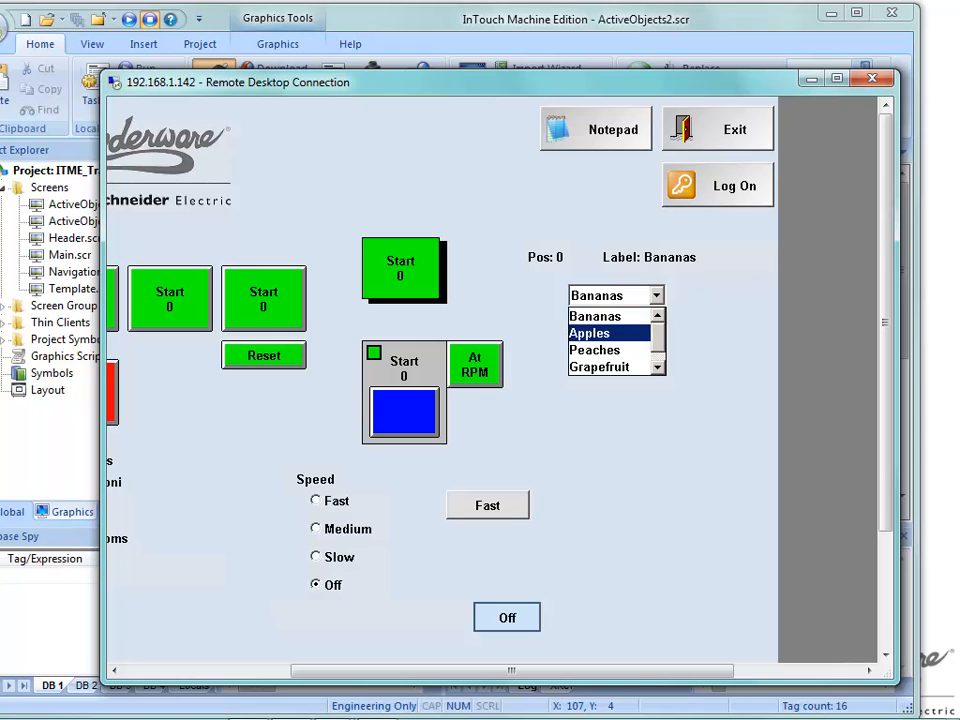
pyautogui.click(606, 333)
pyautogui.click(657, 296)
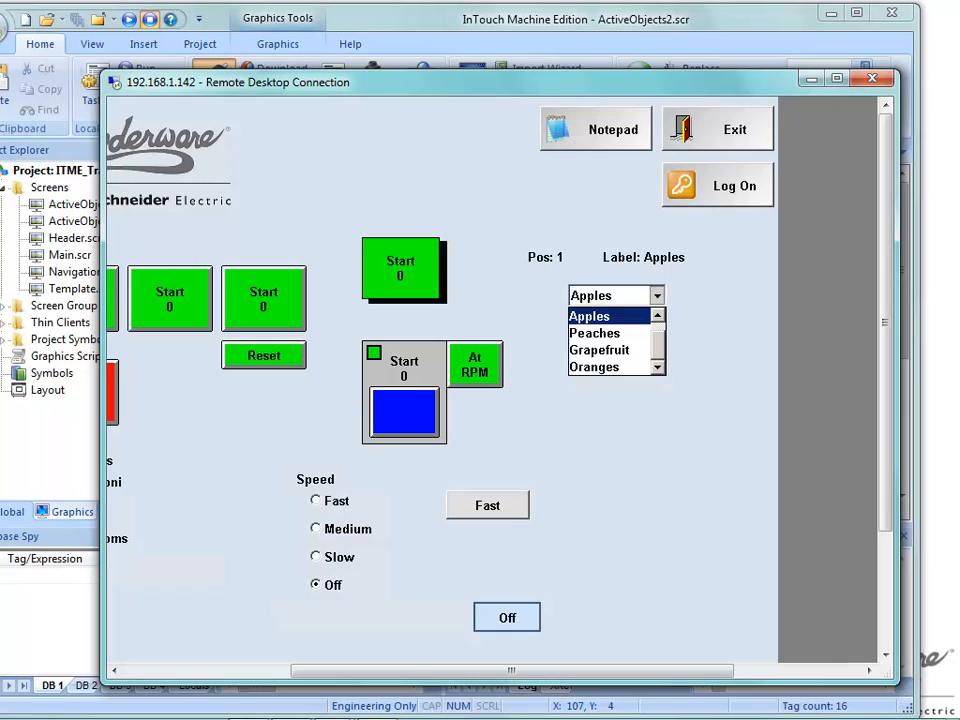
pyautogui.click(606, 333)
pyautogui.click(657, 296)
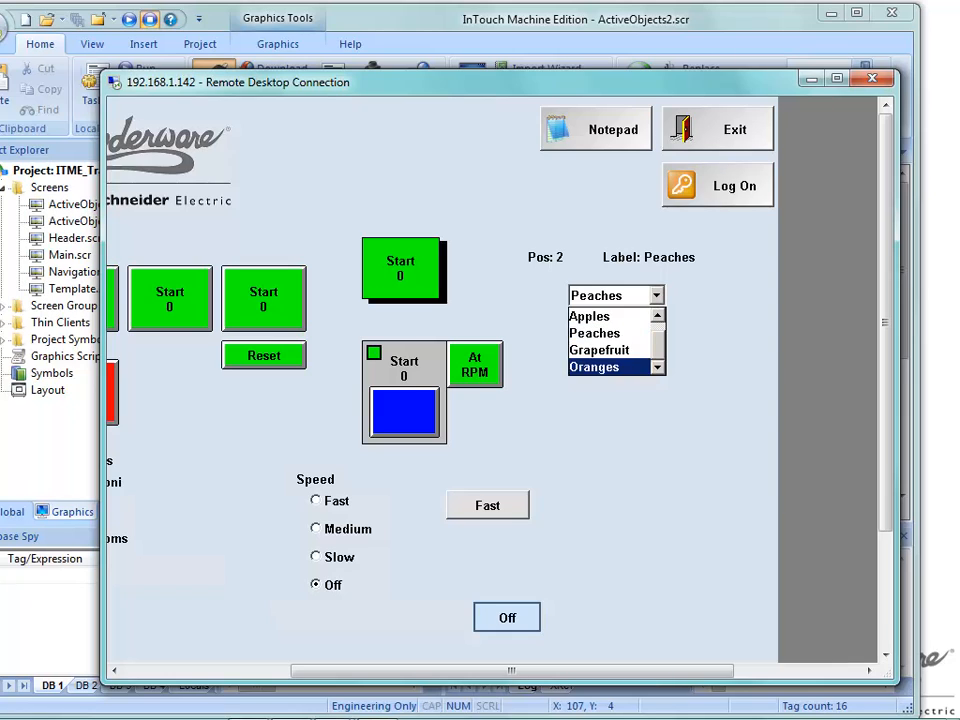
pyautogui.click(608, 349)
pyautogui.click(657, 296)
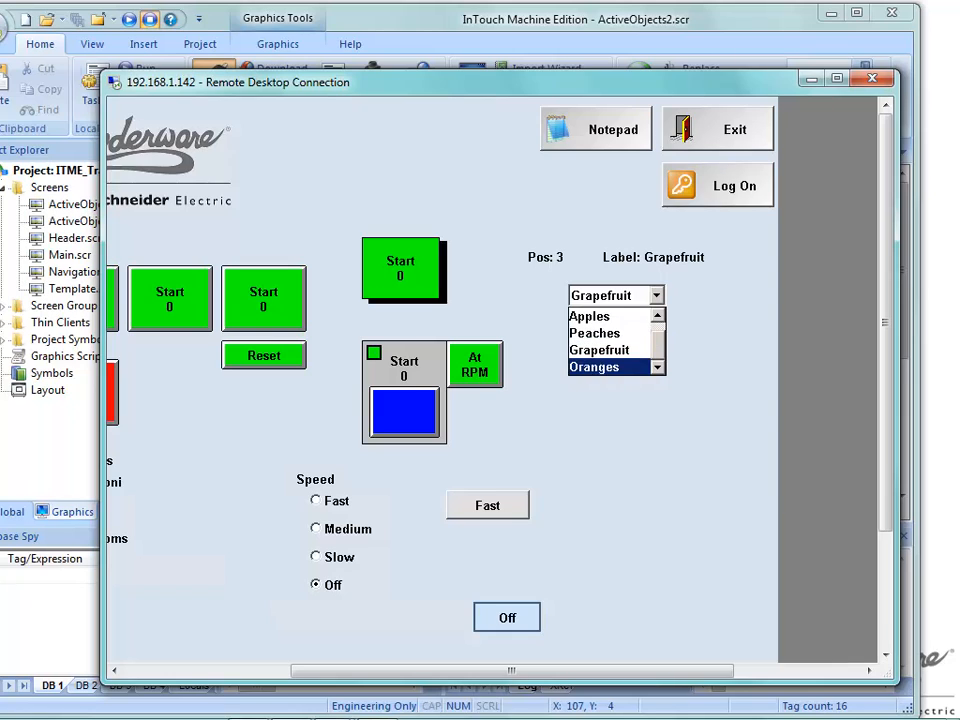
pyautogui.click(608, 366)
# Step: Switch the runtime combo box back to Apples and finally to Bananas to check the position and label texts
pyautogui.click(657, 296)
pyautogui.click(608, 316)
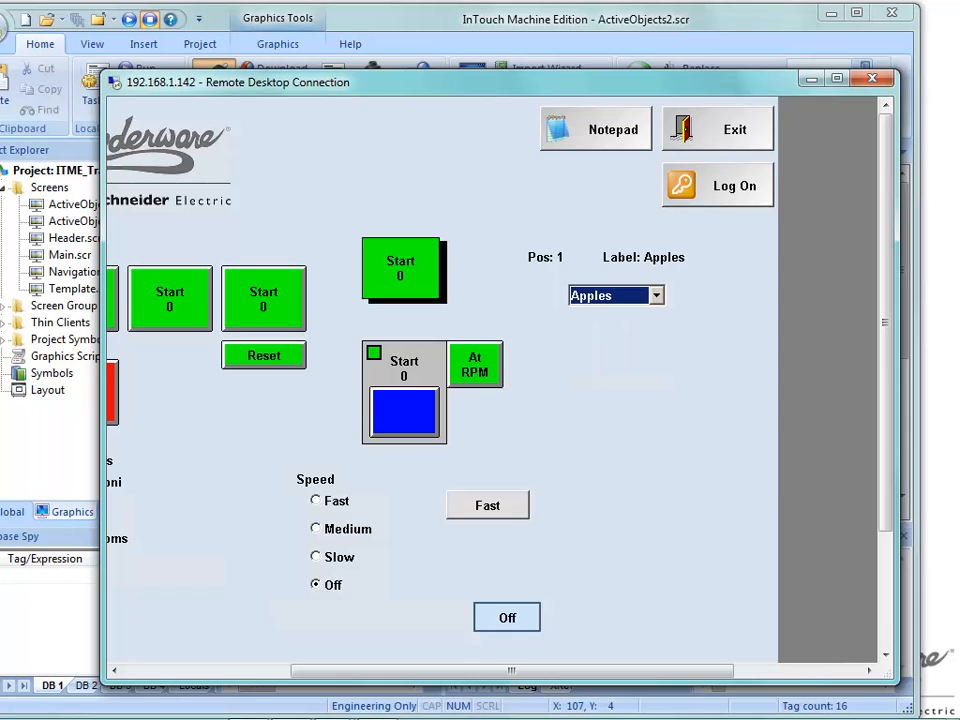
pyautogui.click(657, 296)
pyautogui.click(657, 316)
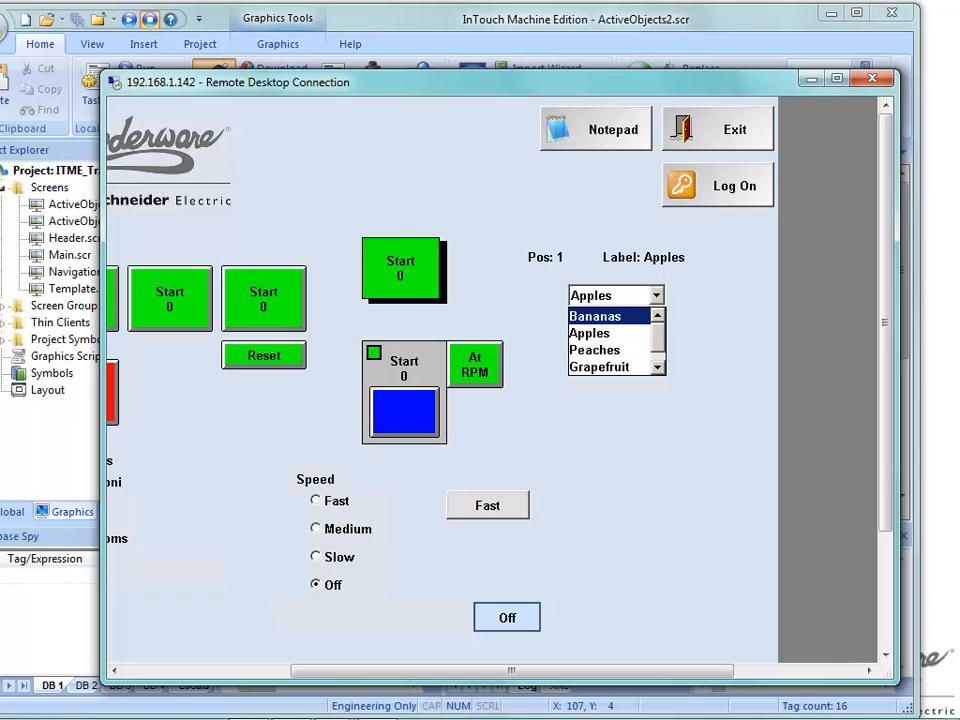
pyautogui.click(608, 316)
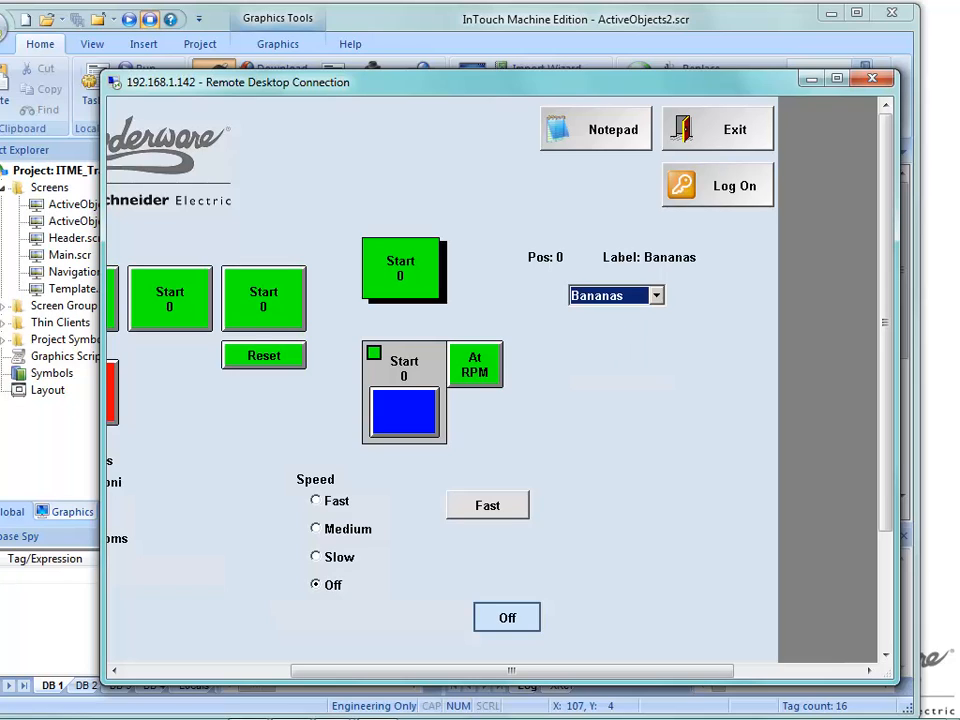
# Step: Return to the screen editor and enable input on the Pos text's ComboPos data link
pyautogui.click(812, 79)
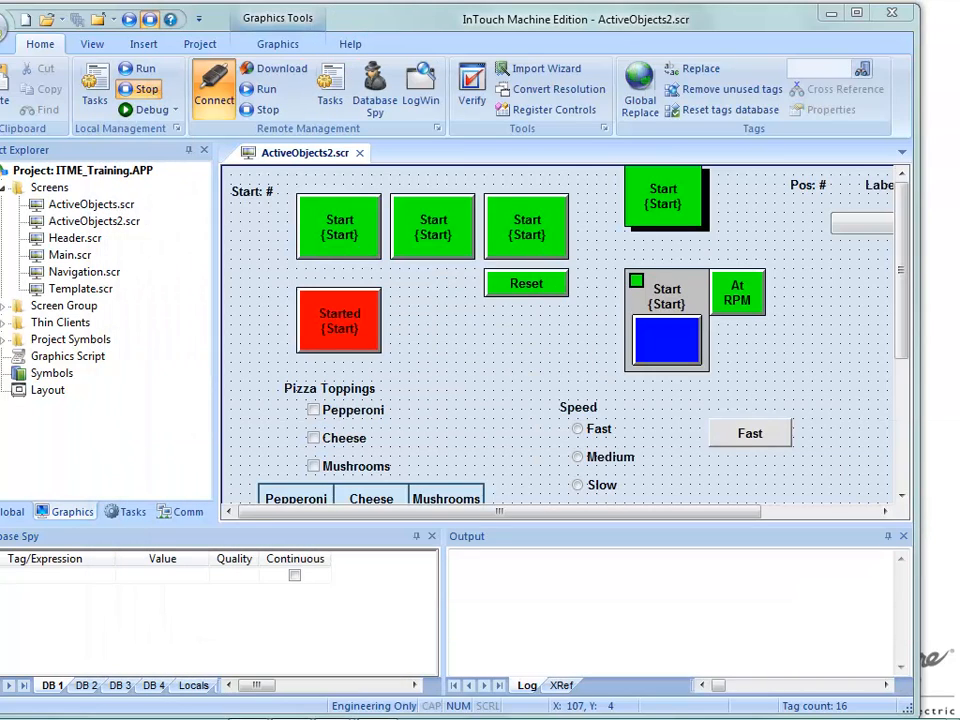
pyautogui.doubleClick(808, 185)
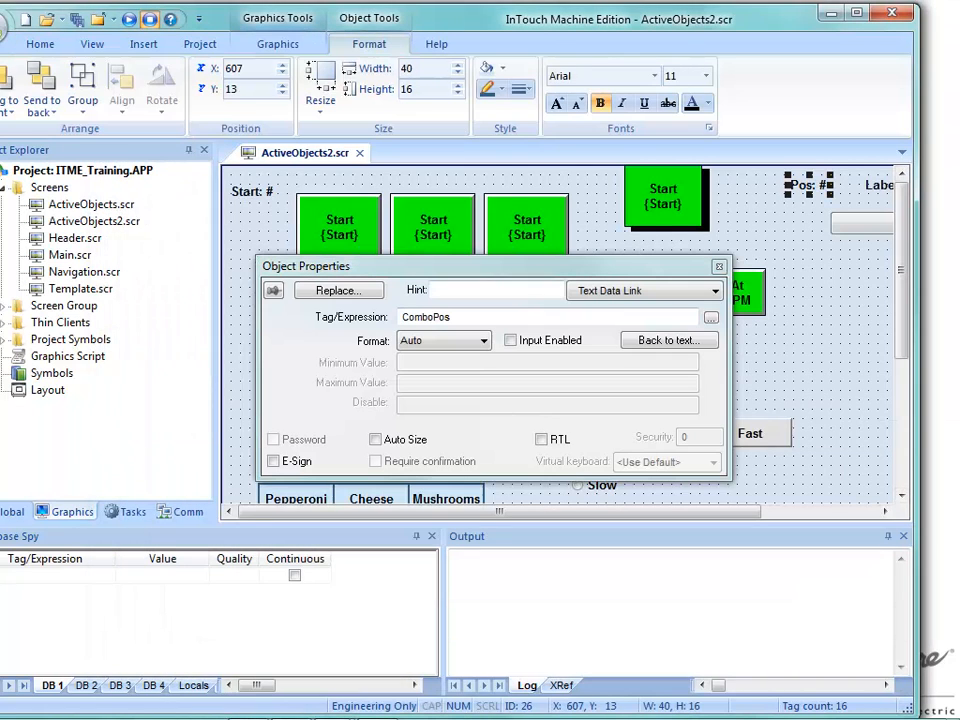
pyautogui.click(511, 341)
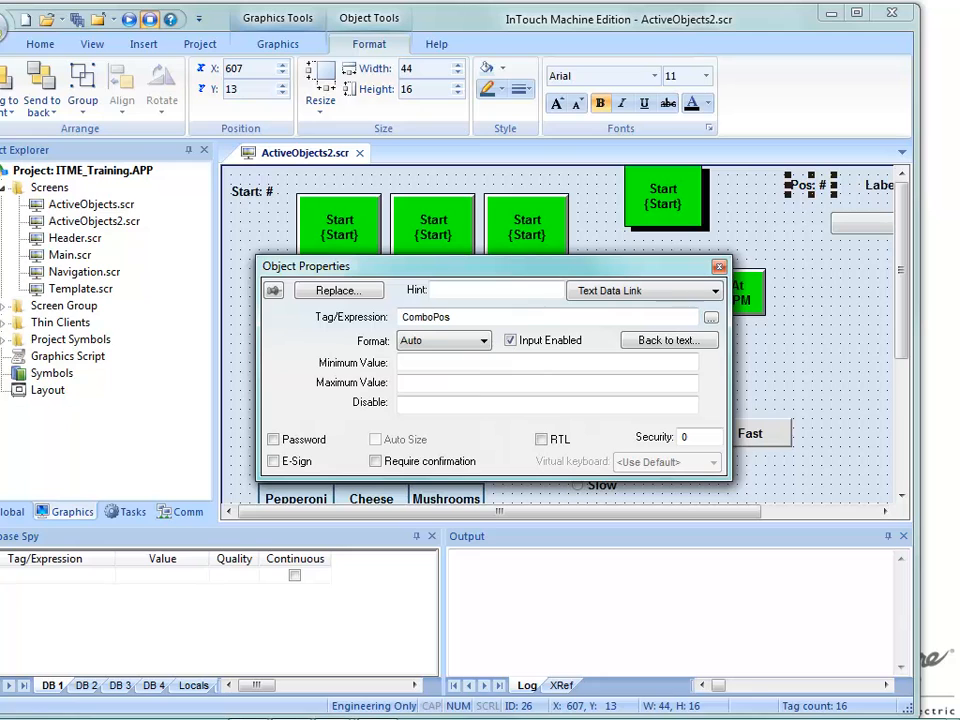
pyautogui.click(719, 266)
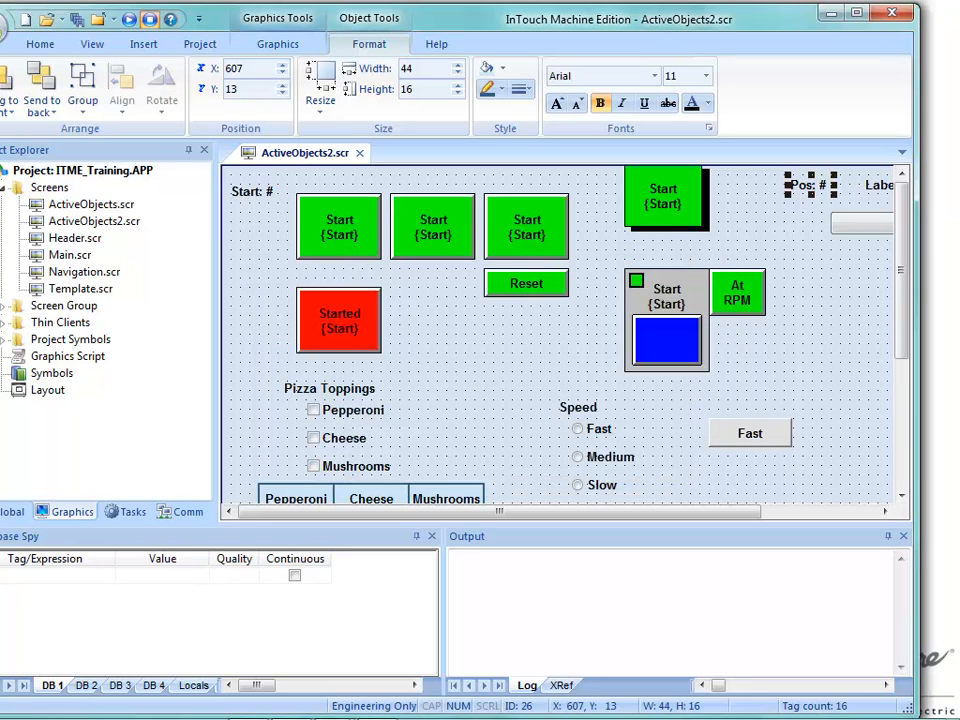
# Step: Save the ActiveObjects2 screen and download it to the target system
pyautogui.rightClick(332, 152)
pyautogui.click(356, 163)
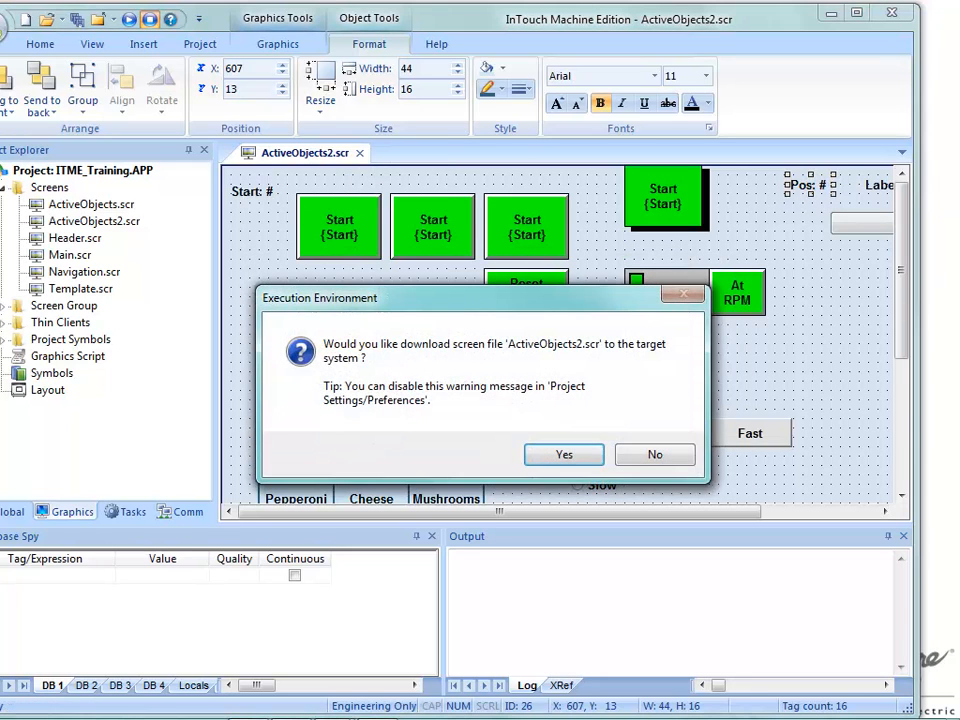
pyautogui.press('Return')
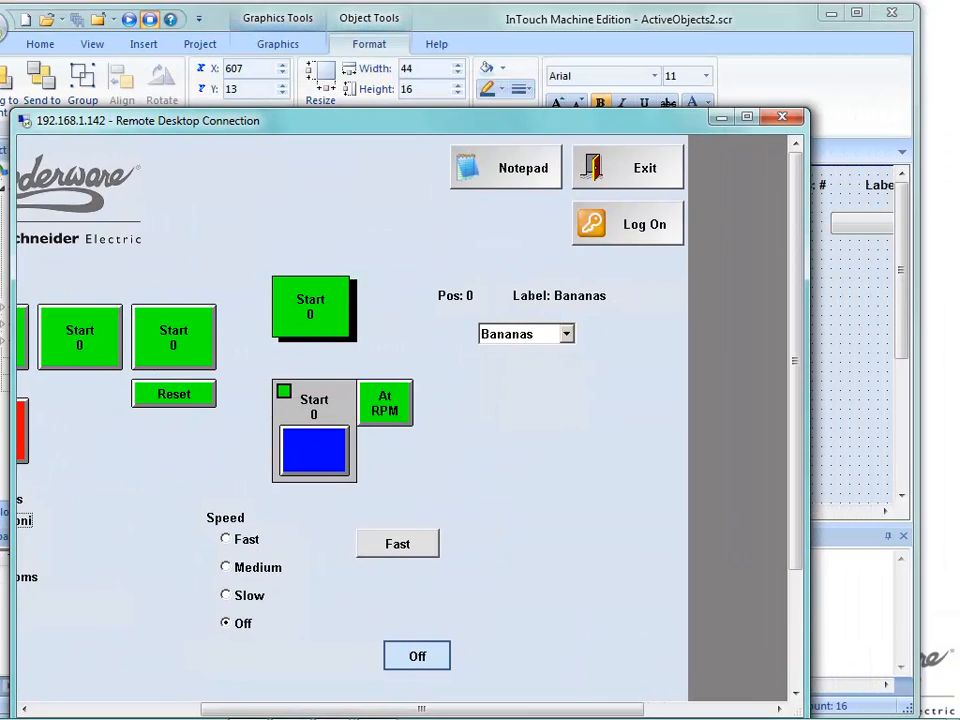
# Step: Test the Pos text in the Remote Desktop runtime by entering position 2 and then position 1
pyautogui.click(470, 296)
pyautogui.write('2')
pyautogui.press('Return')
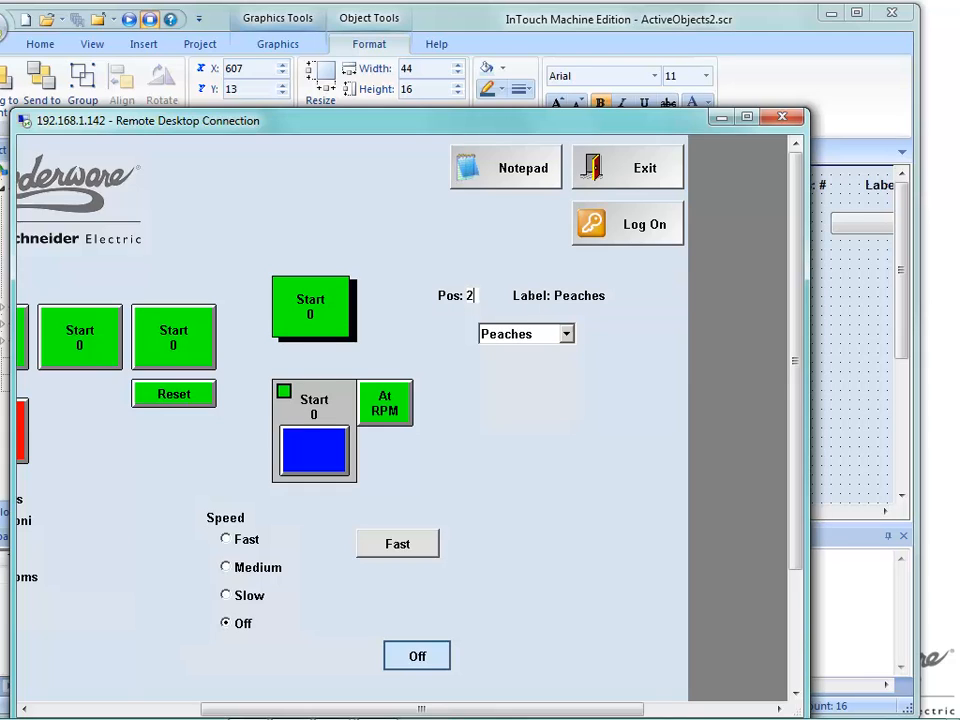
pyautogui.press('BackSpace')
pyautogui.write('1')
pyautogui.press('Return')
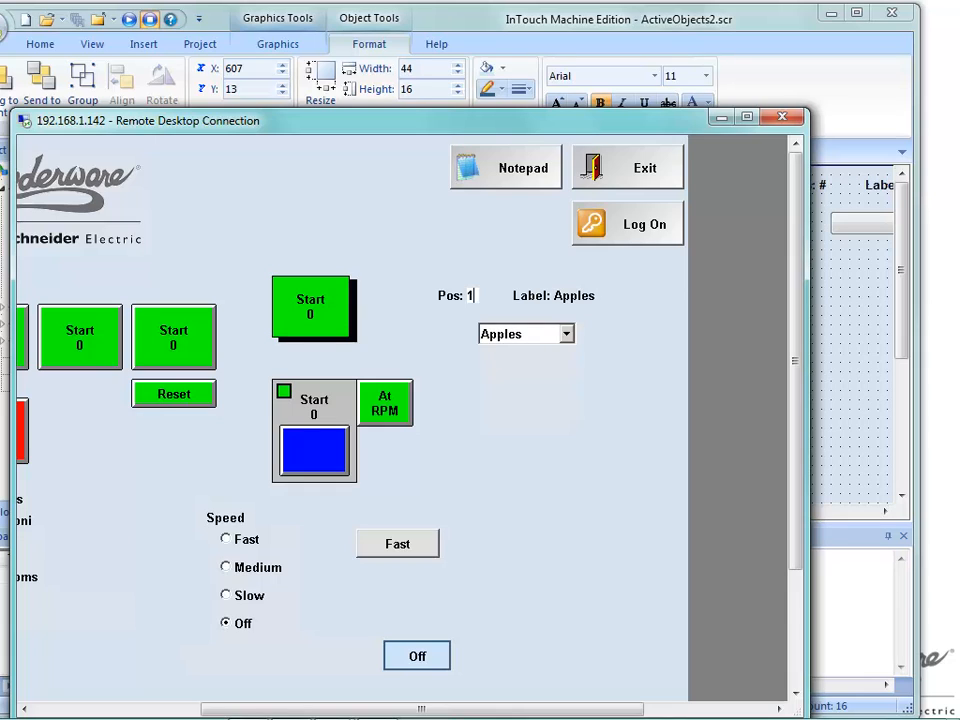
# Step: Expand the runtime combo box and scroll through its drop list to examine how many fruits show at once
pyautogui.click(567, 334)
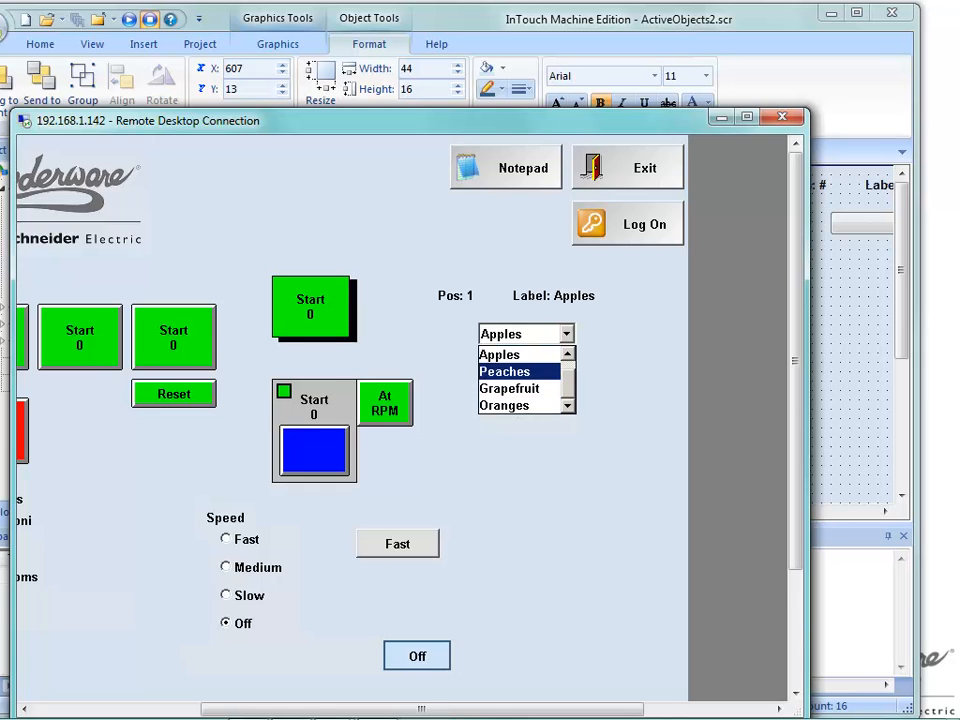
pyautogui.scroll(1, 522, 380)
pyautogui.scroll(-1, 522, 380)
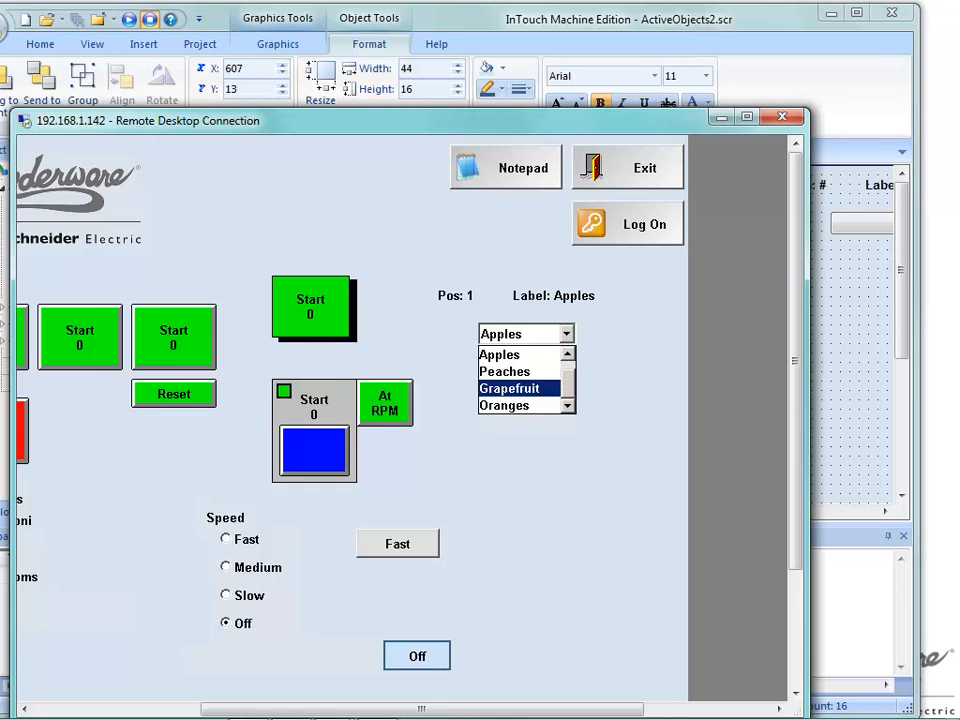
pyautogui.scroll(1, 522, 380)
pyautogui.scroll(-1, 522, 380)
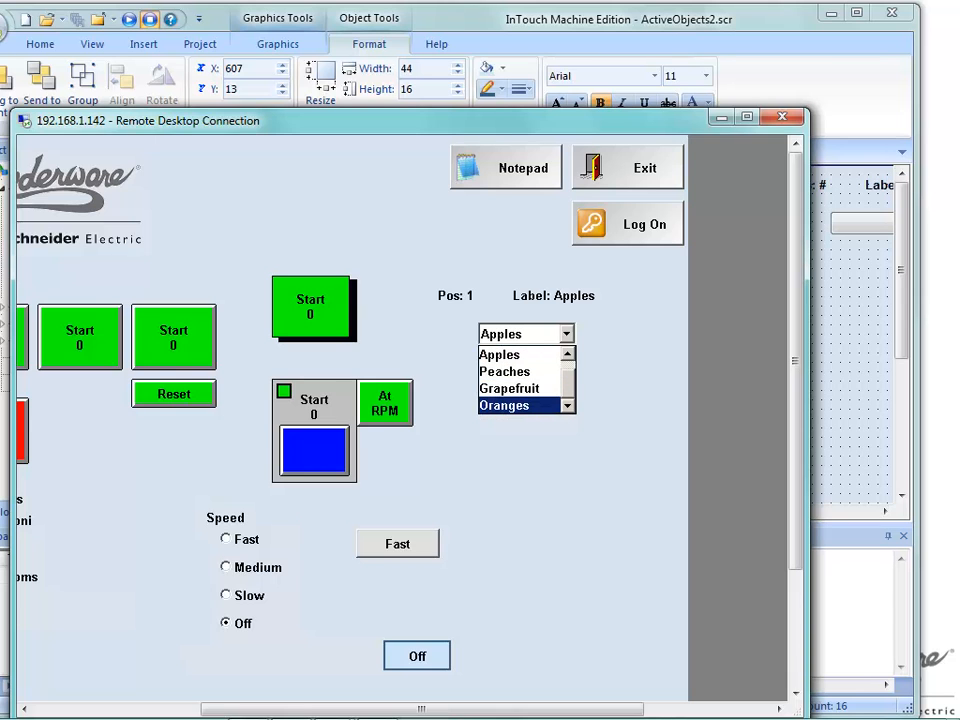
# Step: Return to the screen editor and set the combo box's Drop List Size to 2 items in its advanced settings
pyautogui.moveTo(420, 121); pyautogui.dragTo(600, 0)
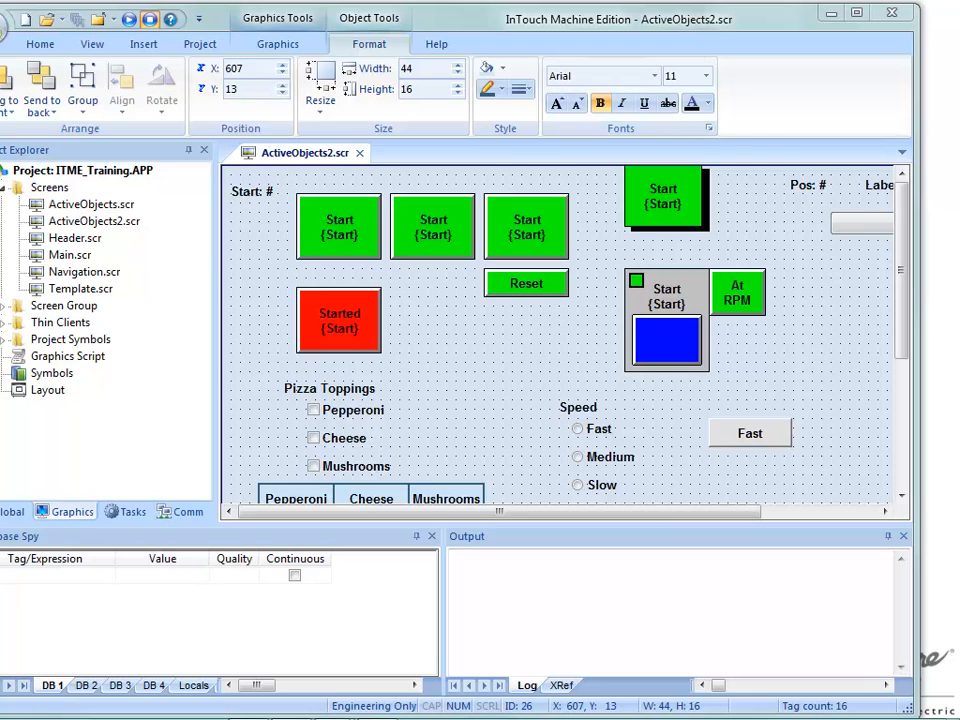
pyautogui.moveTo(500, 511); pyautogui.dragTo(606, 511)
pyautogui.doubleClick(742, 223)
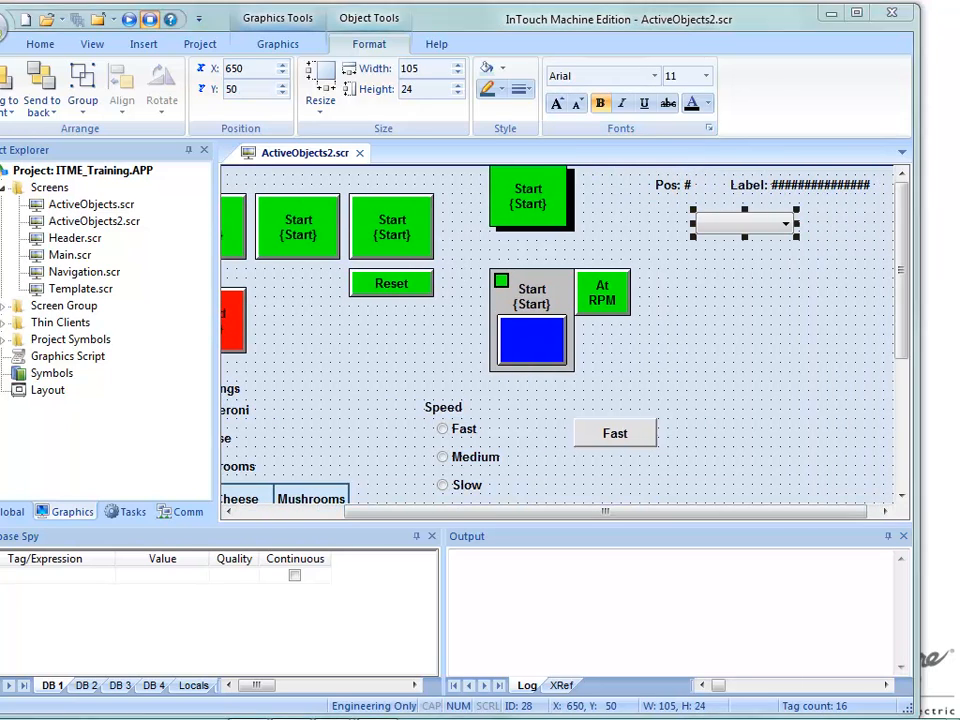
pyautogui.click(435, 383)
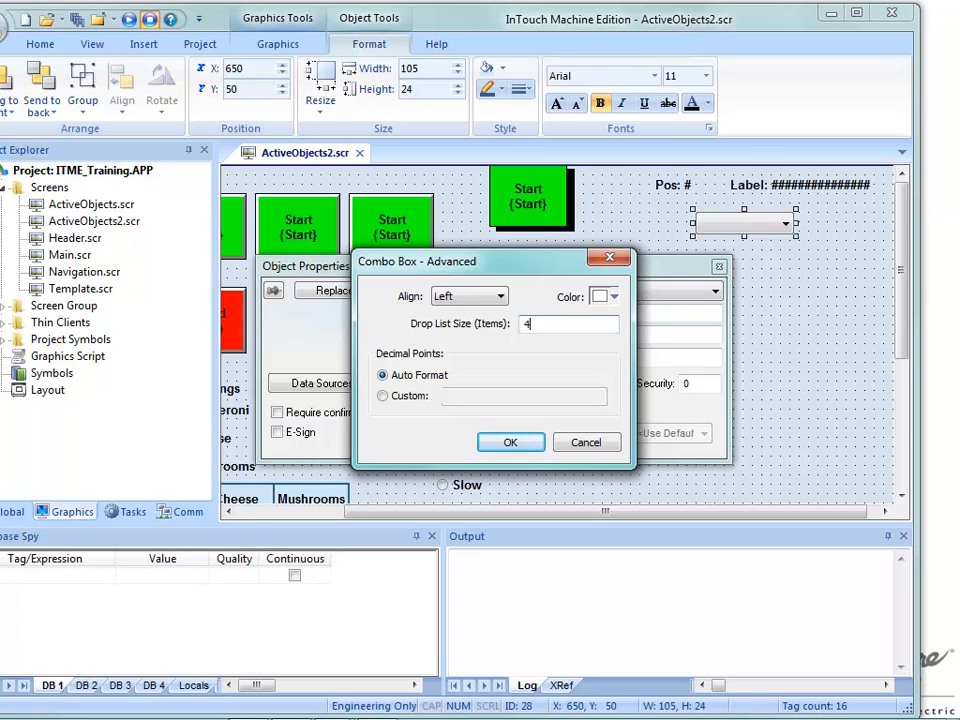
pyautogui.press('BackSpace')
pyautogui.write('2')
pyautogui.press('Return')
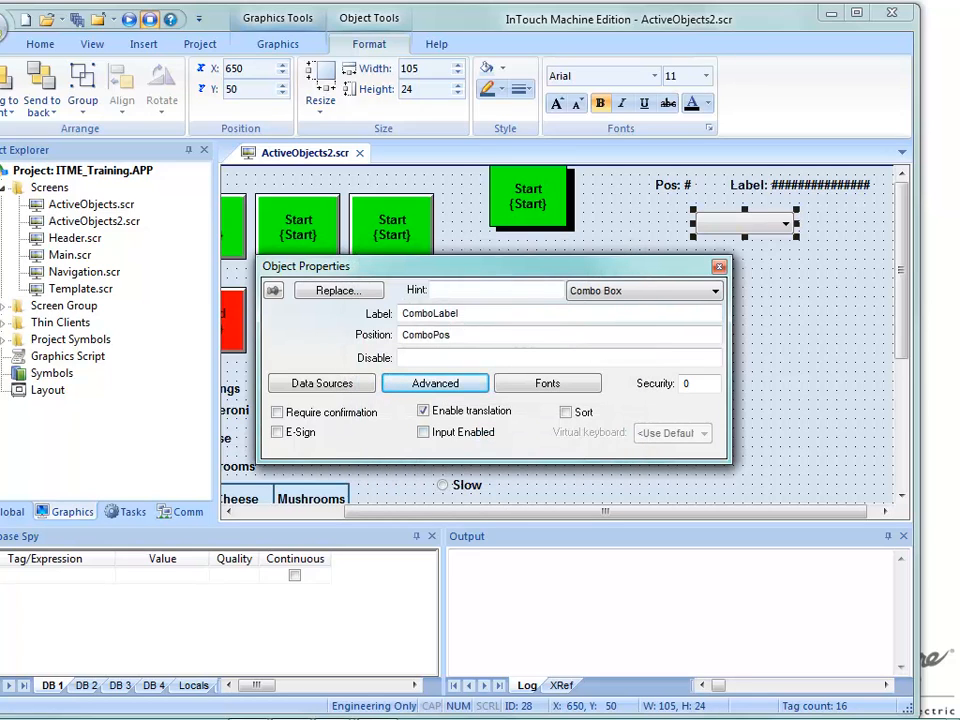
# Step: Save the ActiveObjects2 screen with the two-item drop list and download it to the target system
pyautogui.rightClick(305, 157)
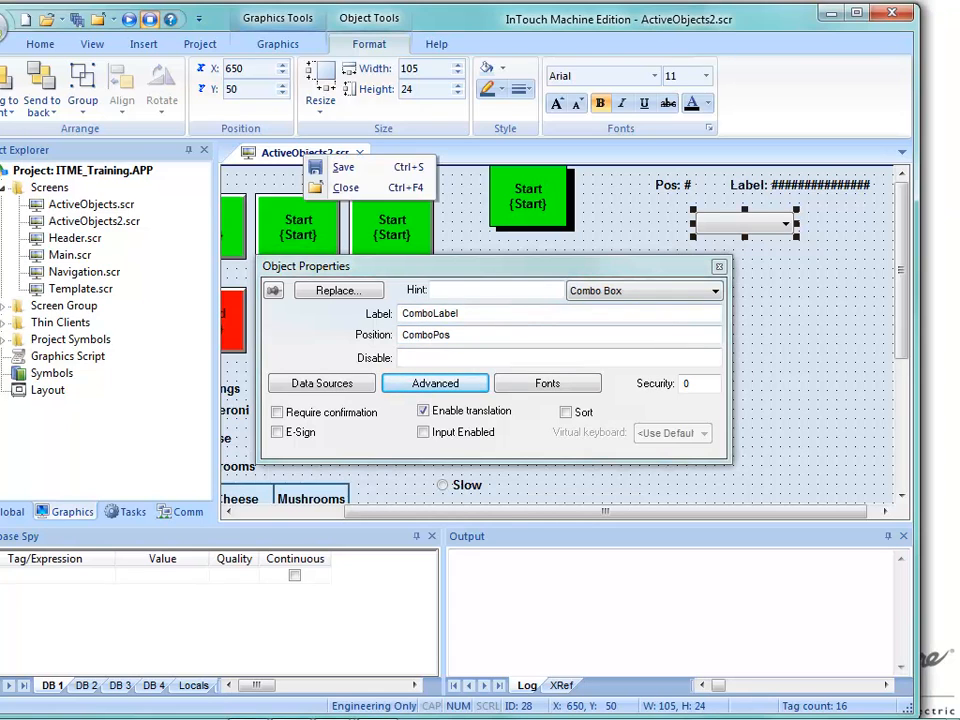
pyautogui.click(343, 167)
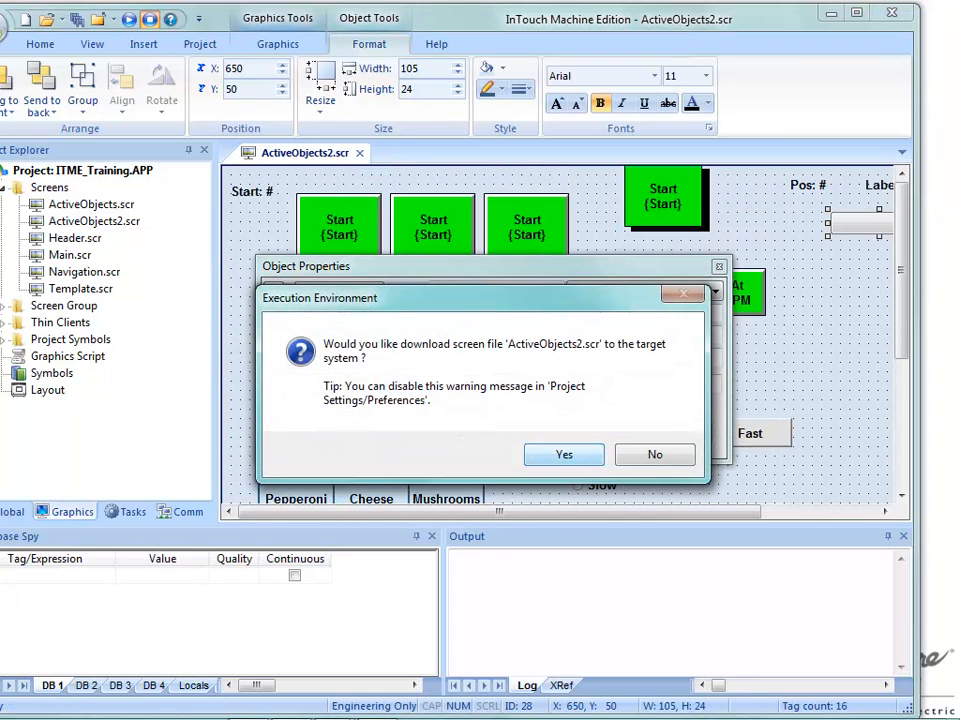
pyautogui.press('Return')
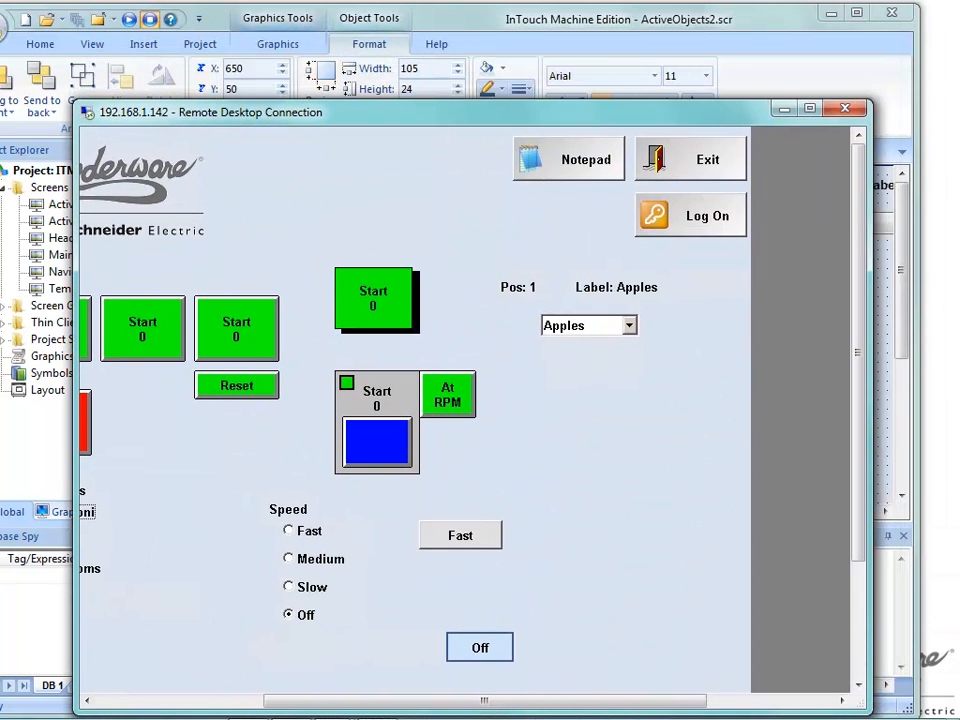
# Step: Expand the runtime combo box and scroll down and back up through its two-item drop list
pyautogui.click(630, 364)
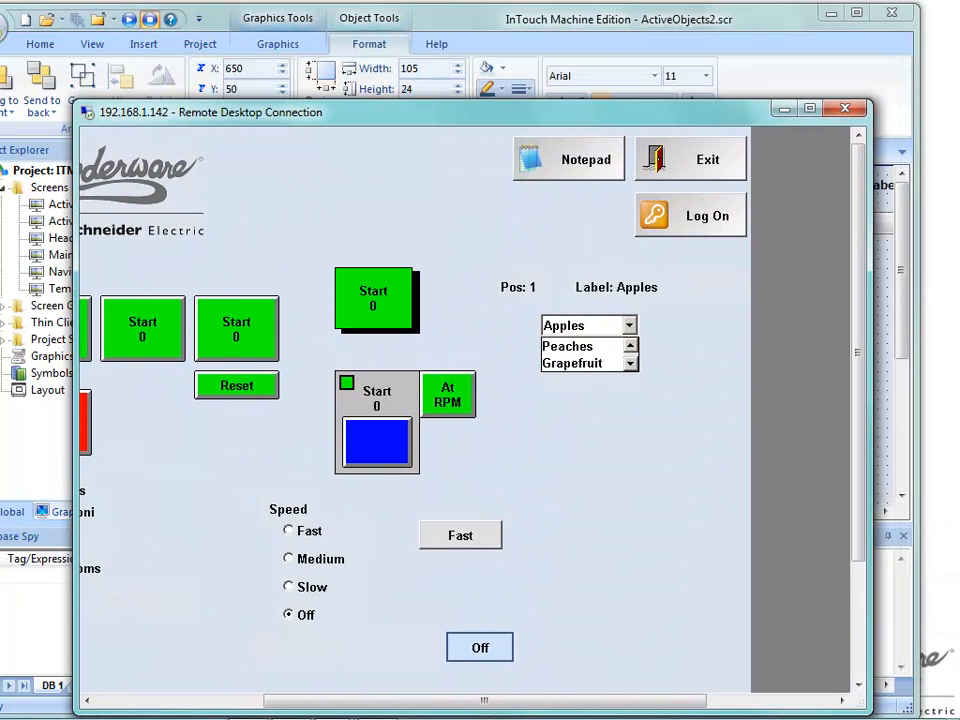
pyautogui.click(630, 364)
pyautogui.click(630, 346)
pyautogui.click(630, 346)
pyautogui.click(630, 346)
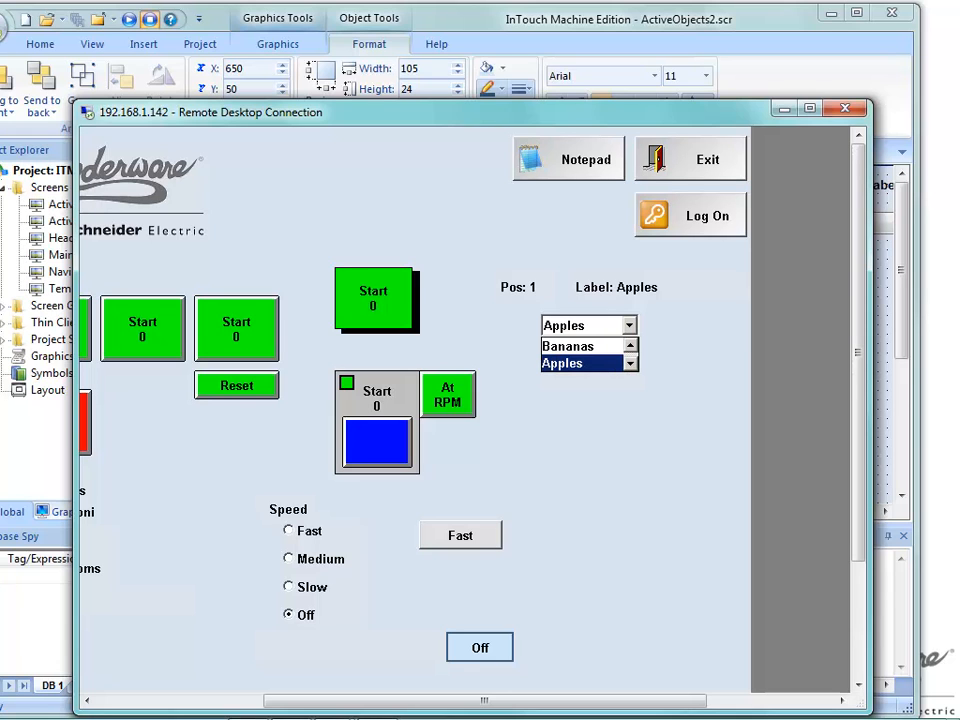
# Step: Return to the screen editor and set the combo box's Drop List Size to 5 items
pyautogui.hotkey('alt', 'Tab')
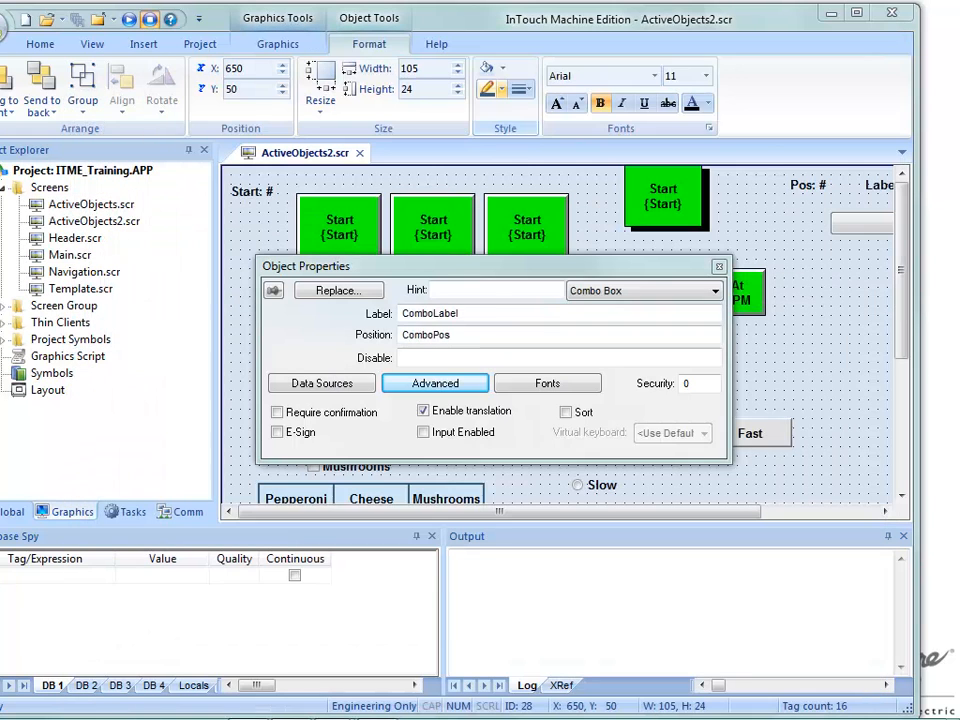
pyautogui.click(435, 384)
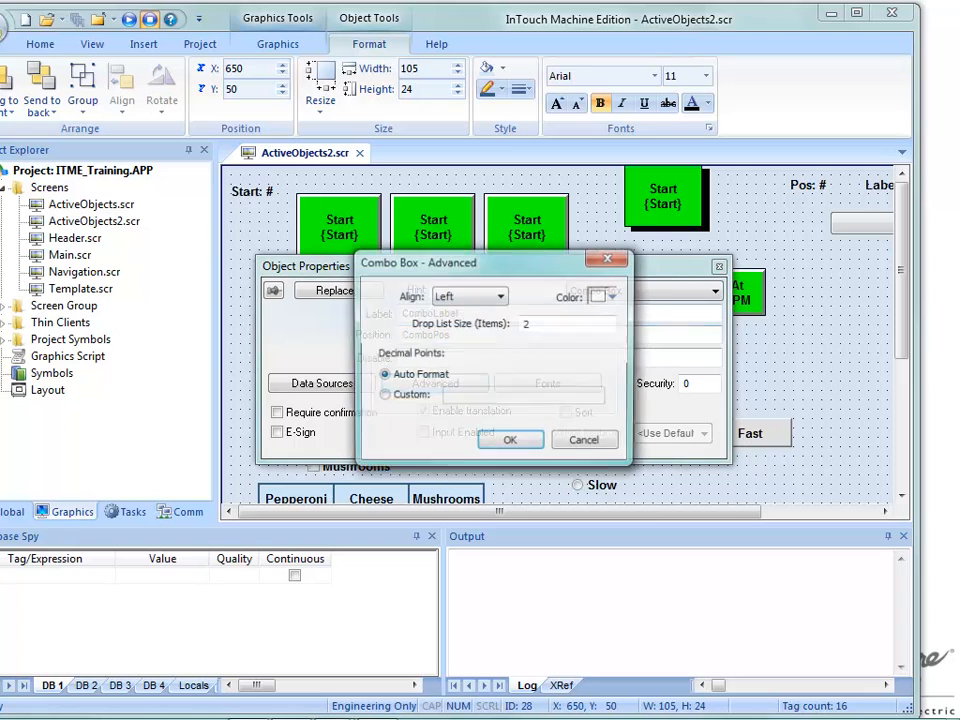
pyautogui.doubleClick(530, 324)
pyautogui.write('5')
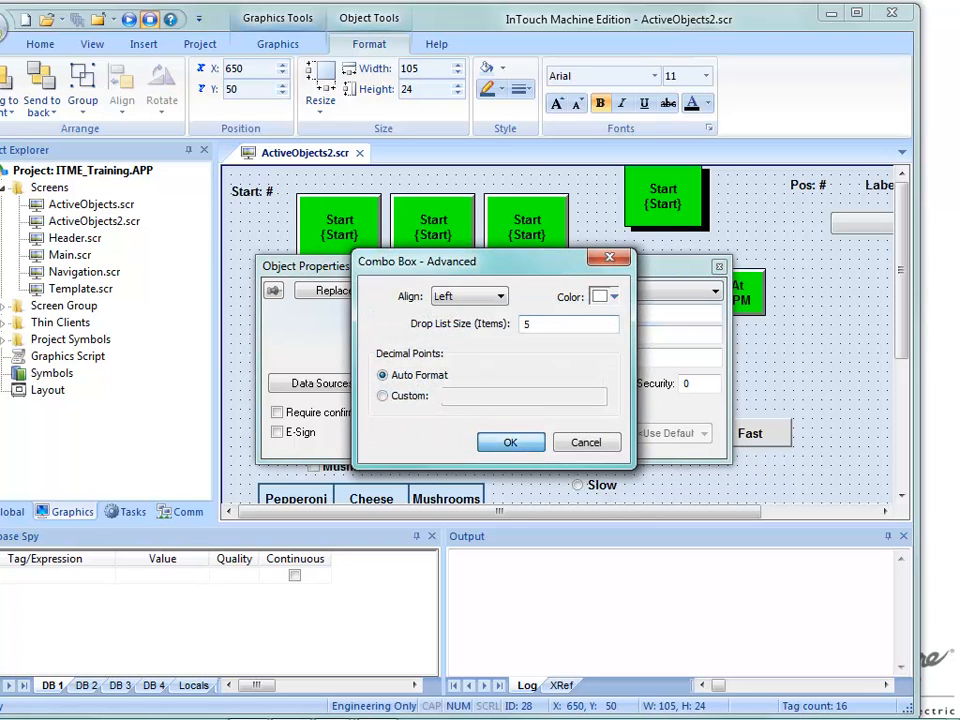
pyautogui.press('Return')
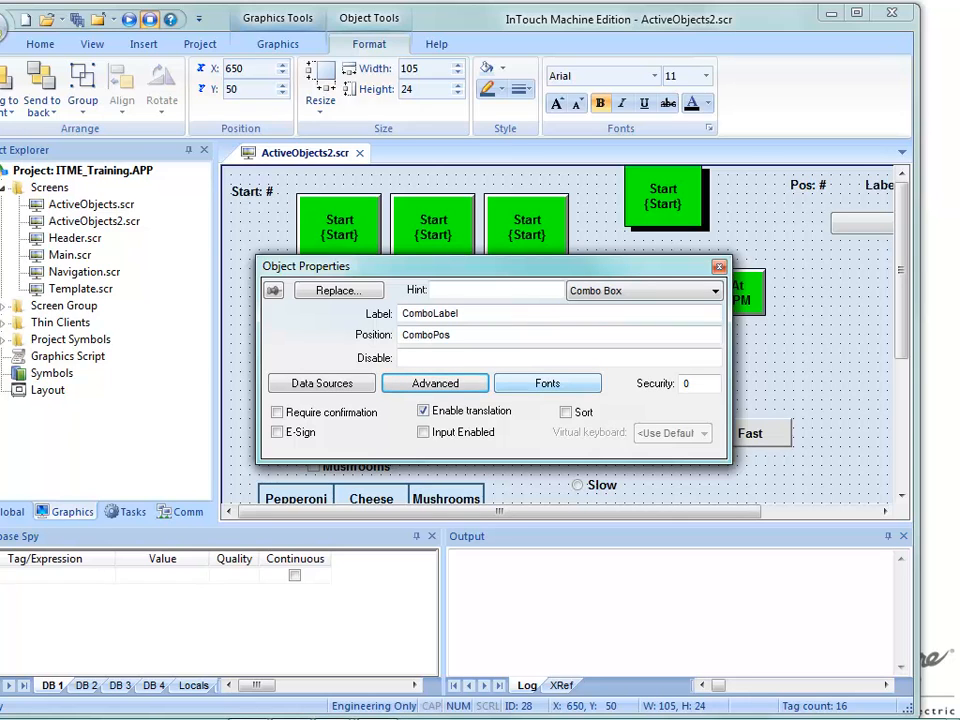
# Step: Save and download the ActiveObjects2 screen, and check the five-item drop list in the Remote Desktop runtime
pyautogui.rightClick(290, 152)
pyautogui.click(317, 158)
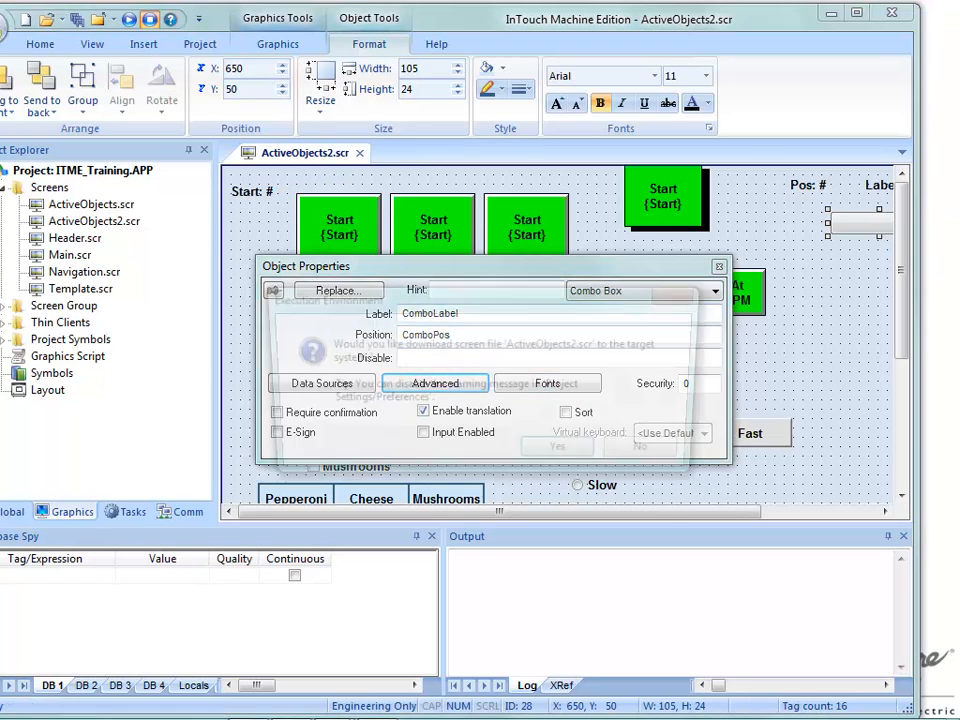
pyautogui.click(564, 453)
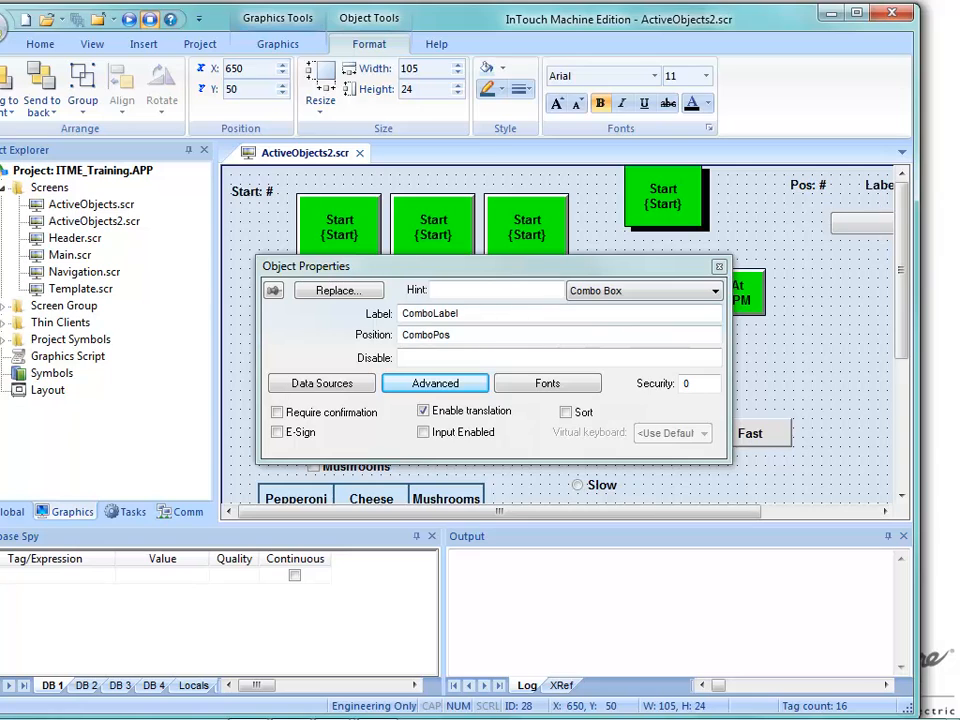
pyautogui.moveTo(800, 0); pyautogui.dragTo(450, 149)
pyautogui.click(618, 362)
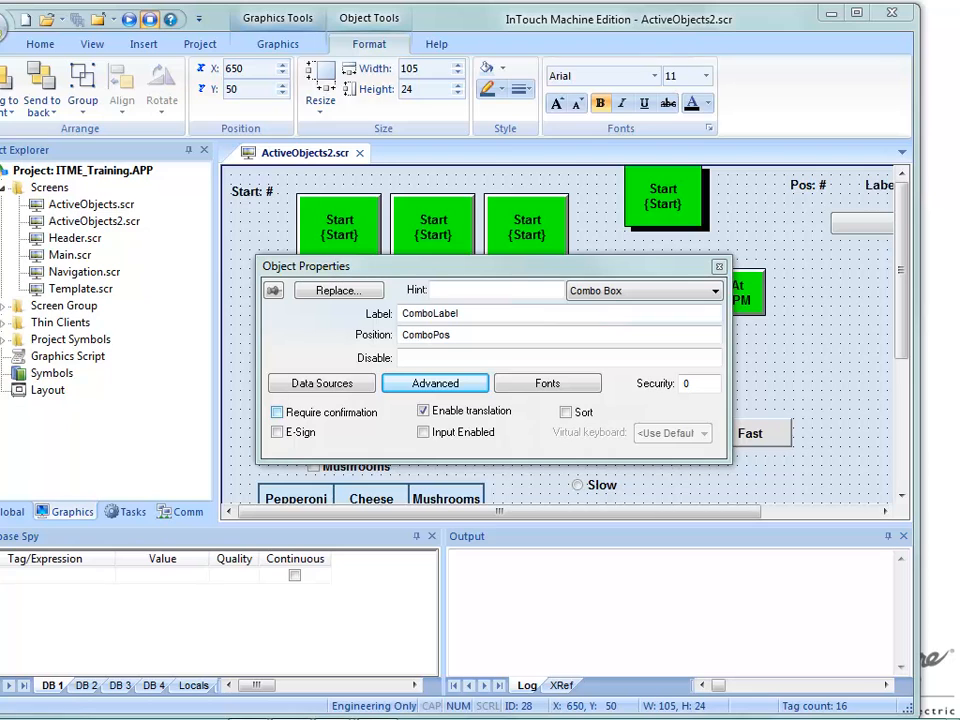
# Step: Turn on Require confirmation for the combo box, and save and download the ActiveObjects2 screen to the target system
pyautogui.click(277, 412)
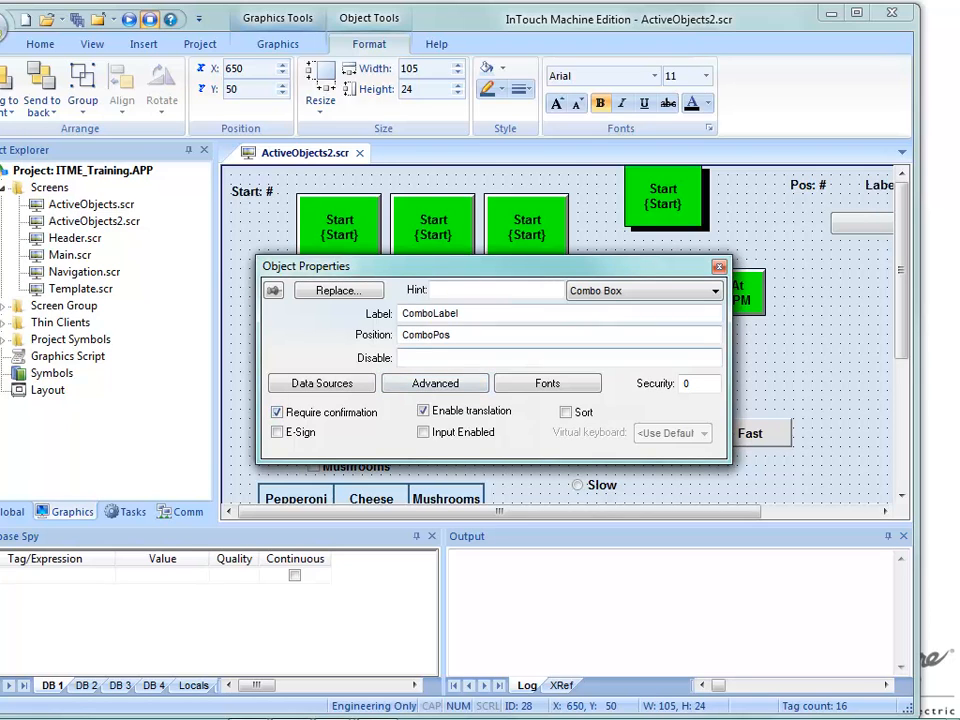
pyautogui.rightClick(302, 155)
pyautogui.click(321, 165)
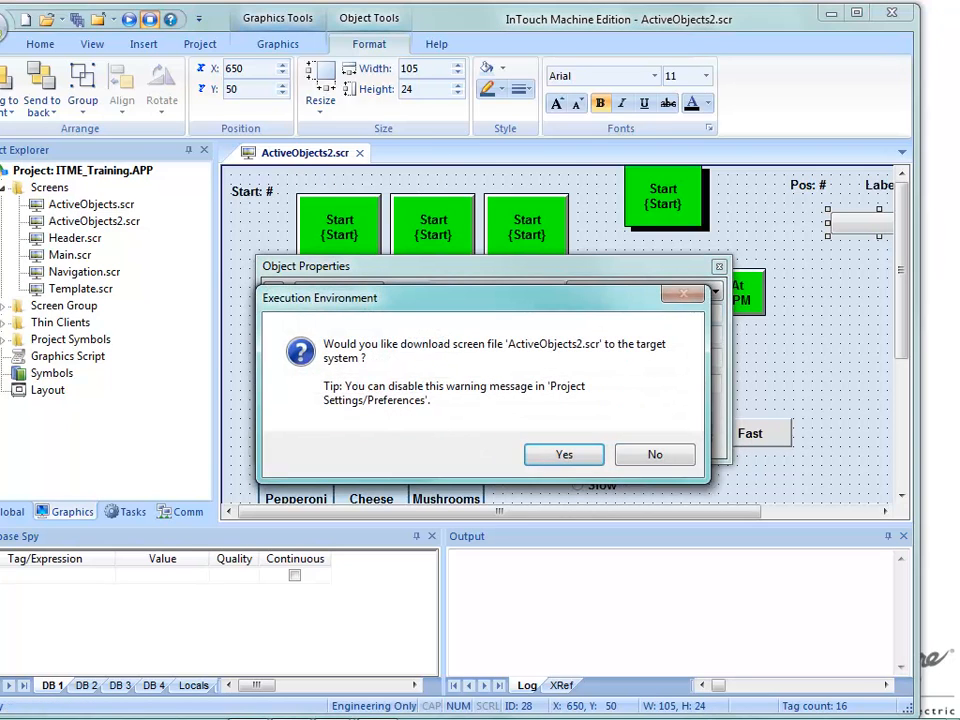
pyautogui.click(563, 454)
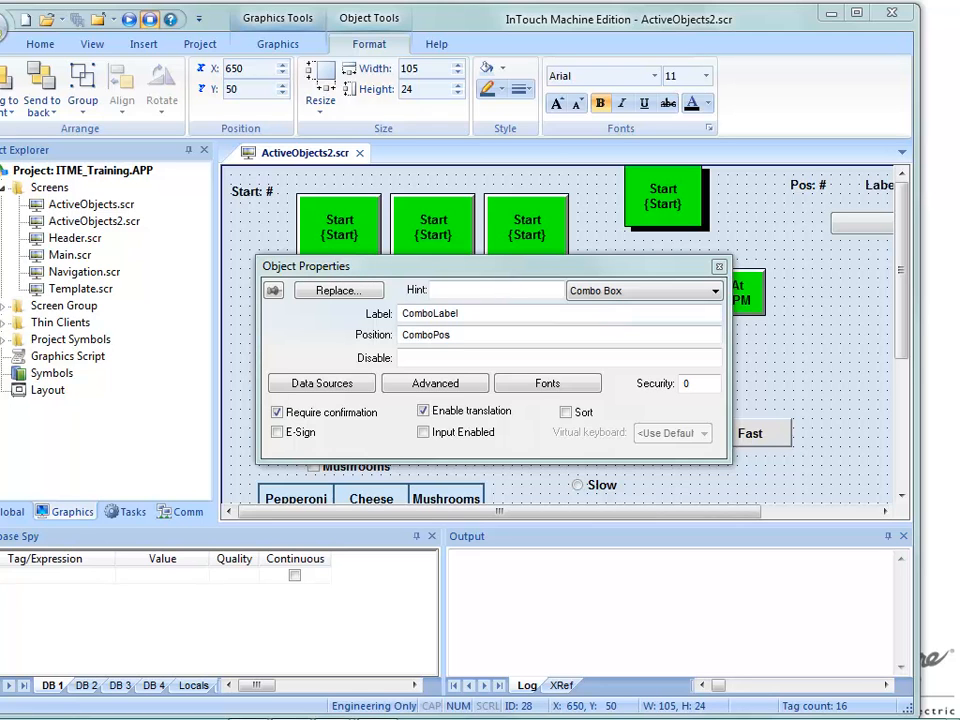
# Step: Choose Oranges in the runtime combo box, confirm the selection change, and return to the screen editor
pyautogui.moveTo(580, 0); pyautogui.dragTo(495, 108)
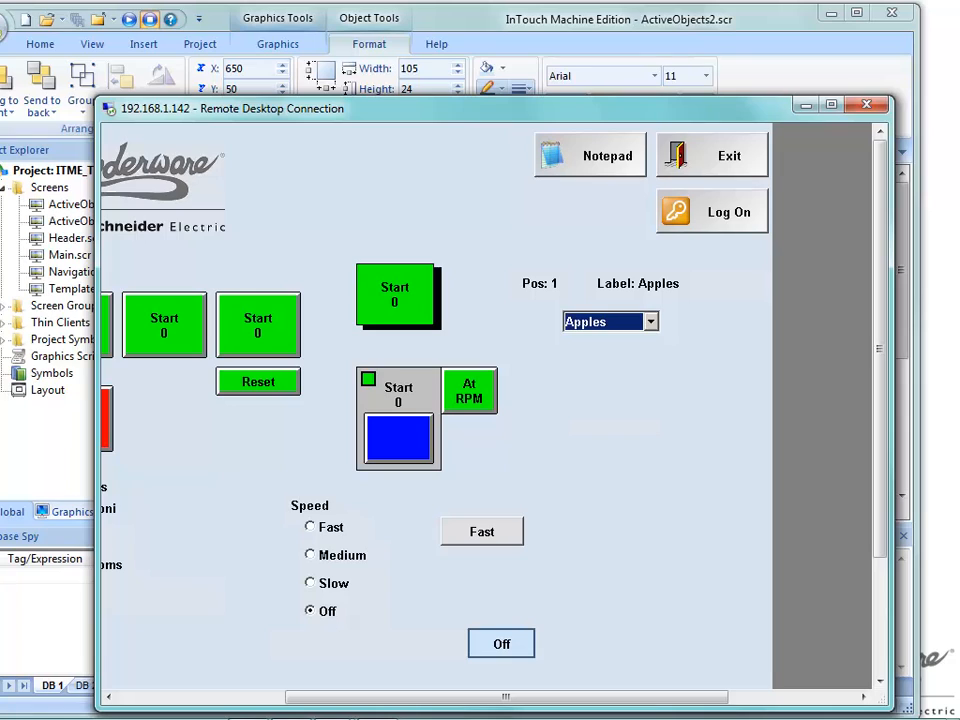
pyautogui.click(651, 322)
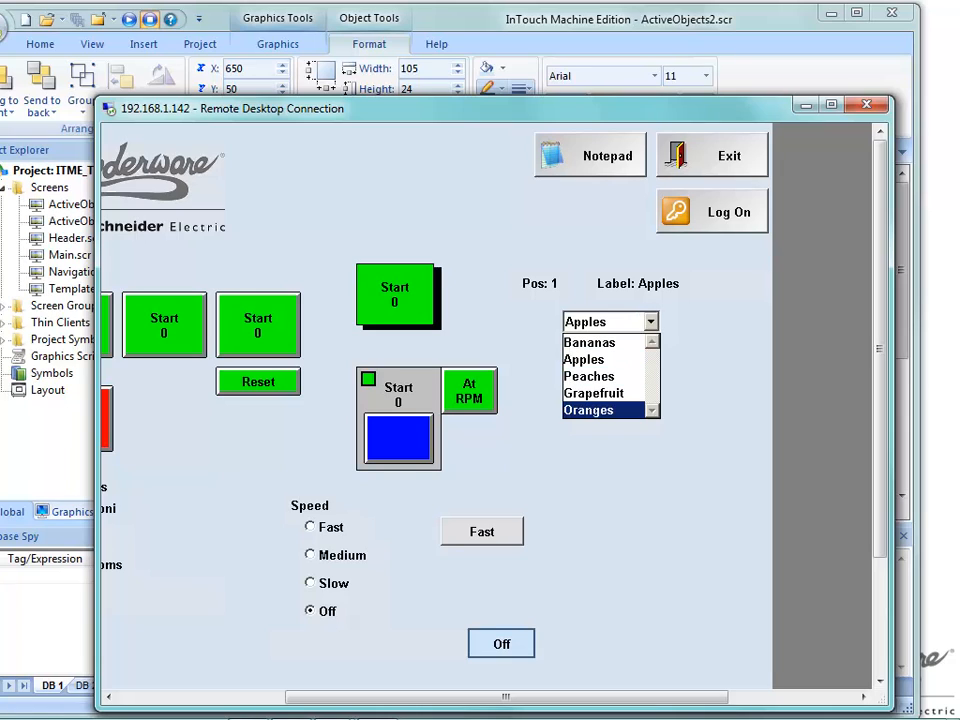
pyautogui.click(590, 410)
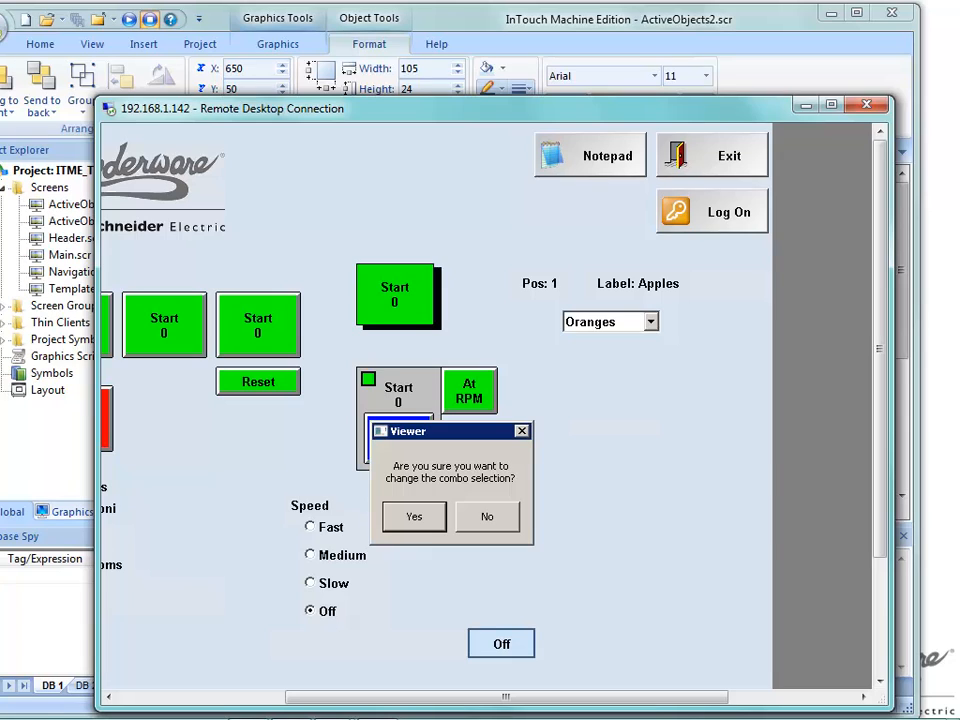
pyautogui.click(414, 517)
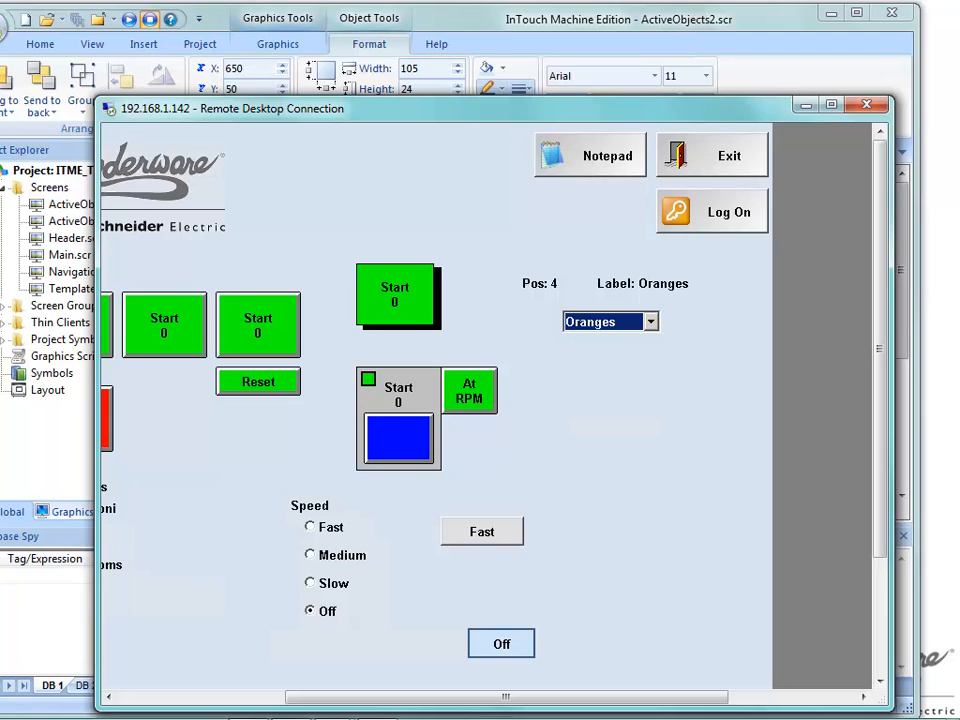
pyautogui.moveTo(480, 108); pyautogui.dragTo(780, 0)
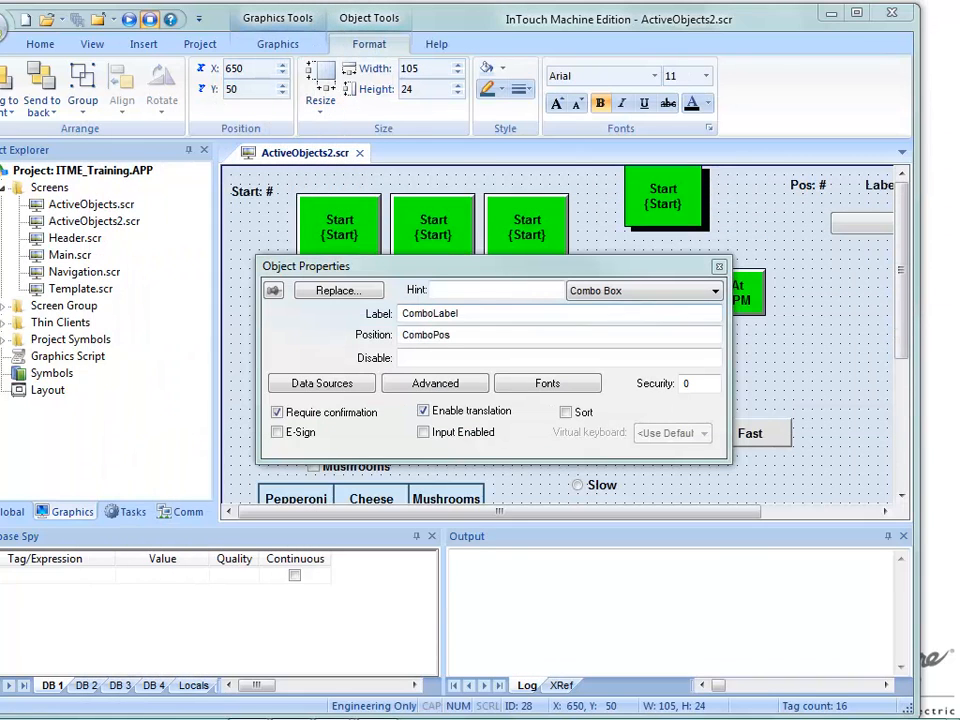
# Step: Turn off Require confirmation and turn on Input Enabled for the combo box, and save and download ActiveObjects2 to the target system
pyautogui.click(277, 412)
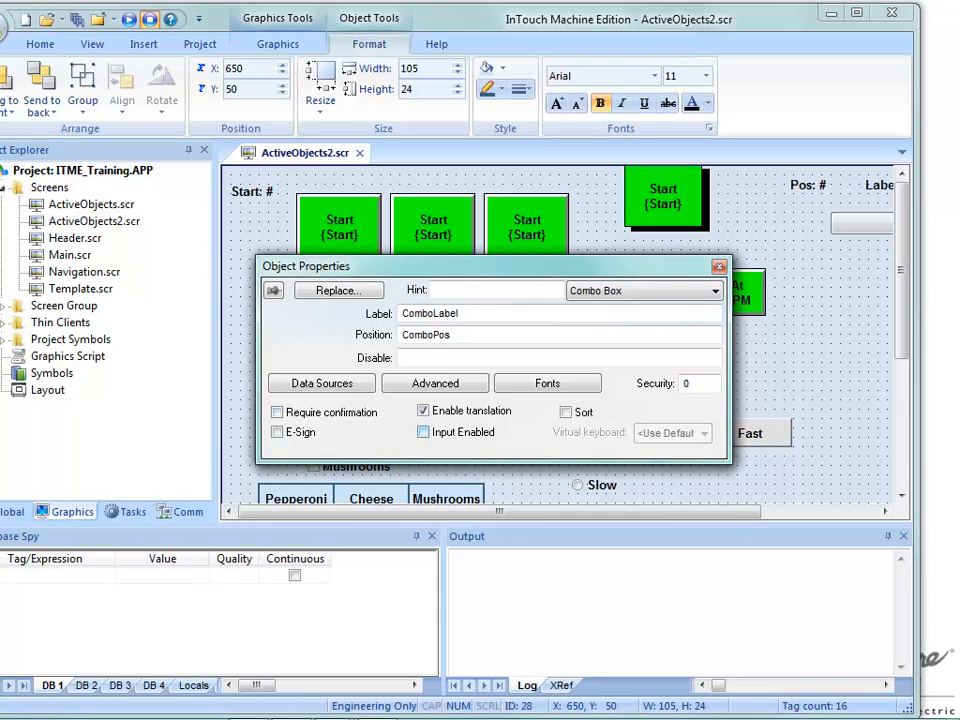
pyautogui.click(423, 432)
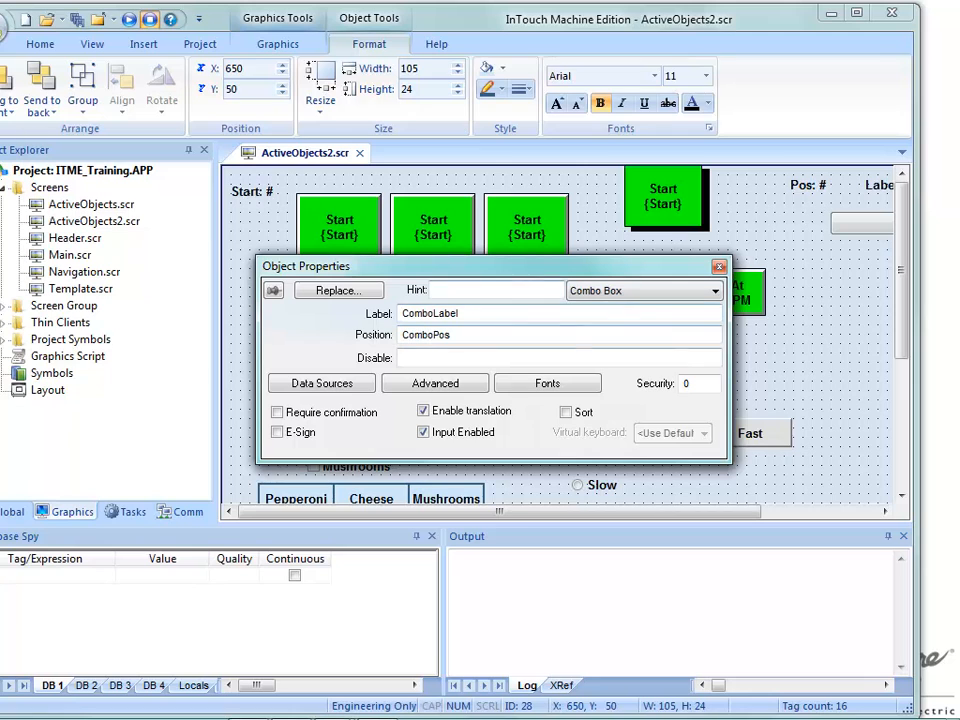
pyautogui.rightClick(313, 153)
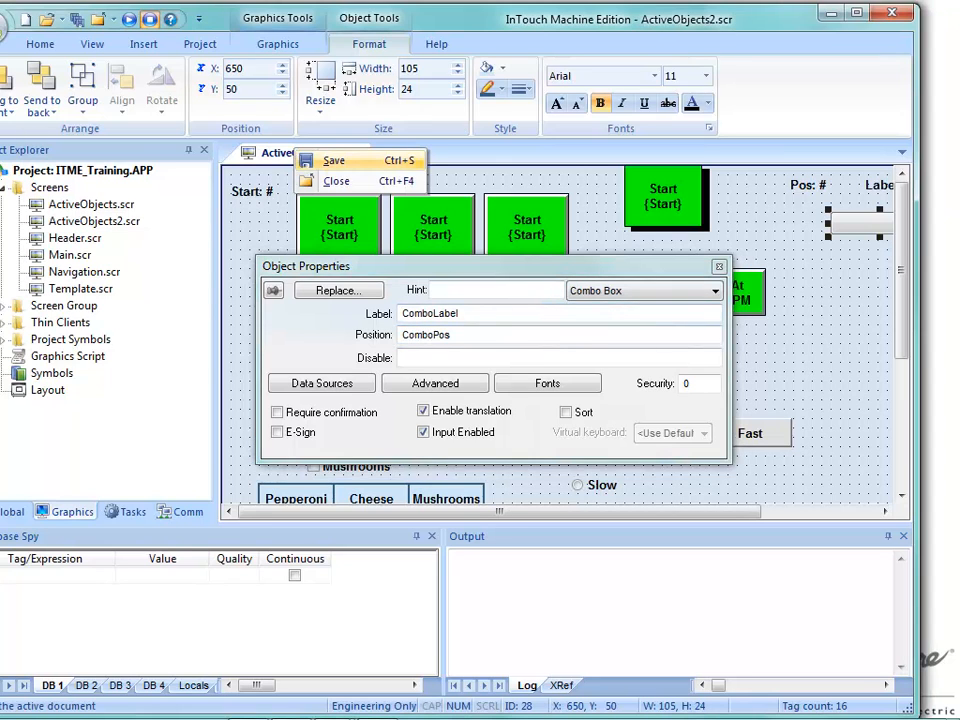
pyautogui.click(335, 161)
pyautogui.click(561, 454)
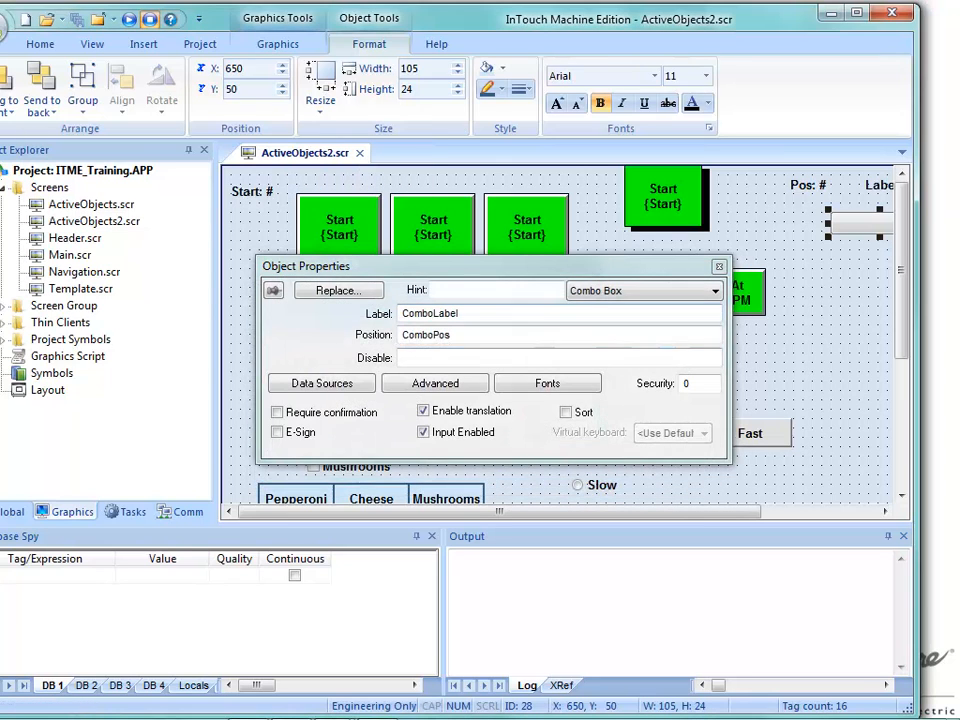
# Step: Switch to the Remote Desktop runtime and test text entry in the combo box by entering apples and Bananas
pyautogui.hotkey('alt', 'Tab')
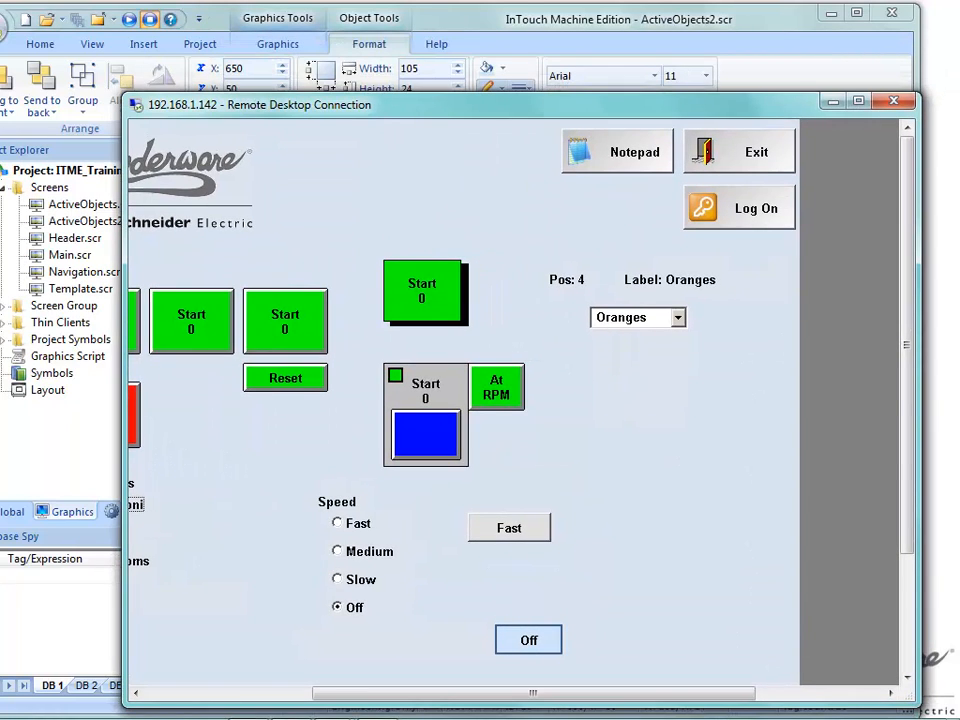
pyautogui.click(624, 318)
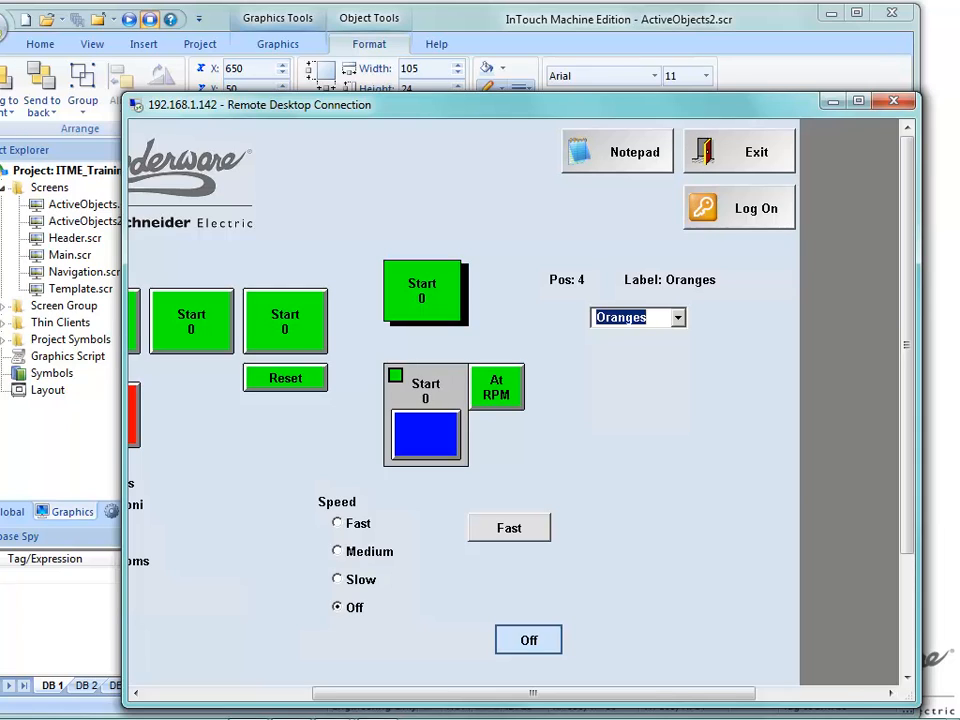
pyautogui.write('apples')
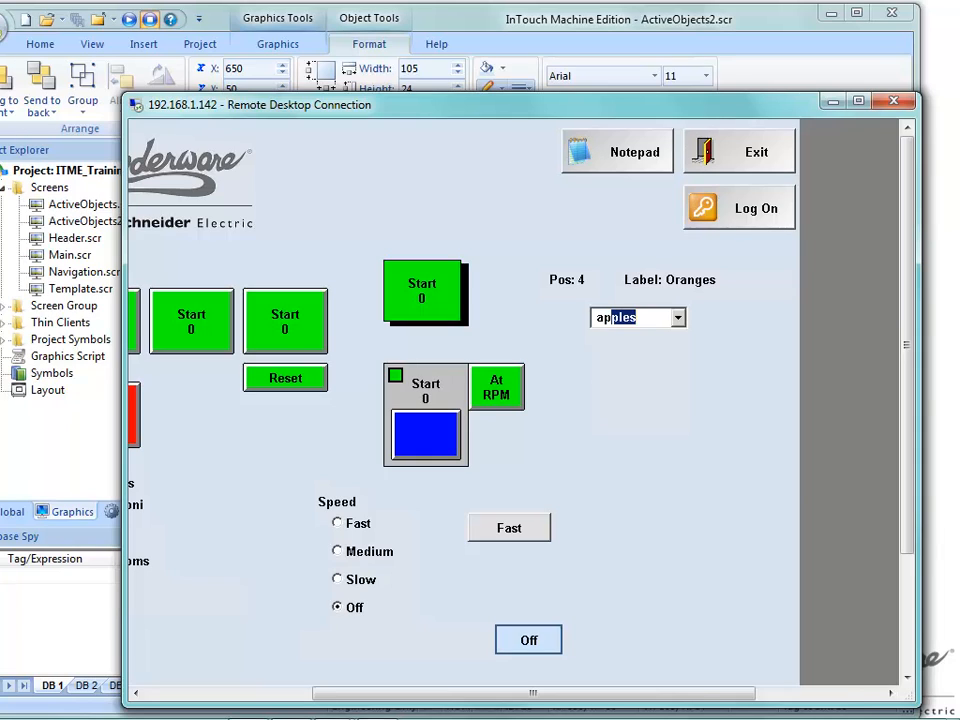
pyautogui.press('Return')
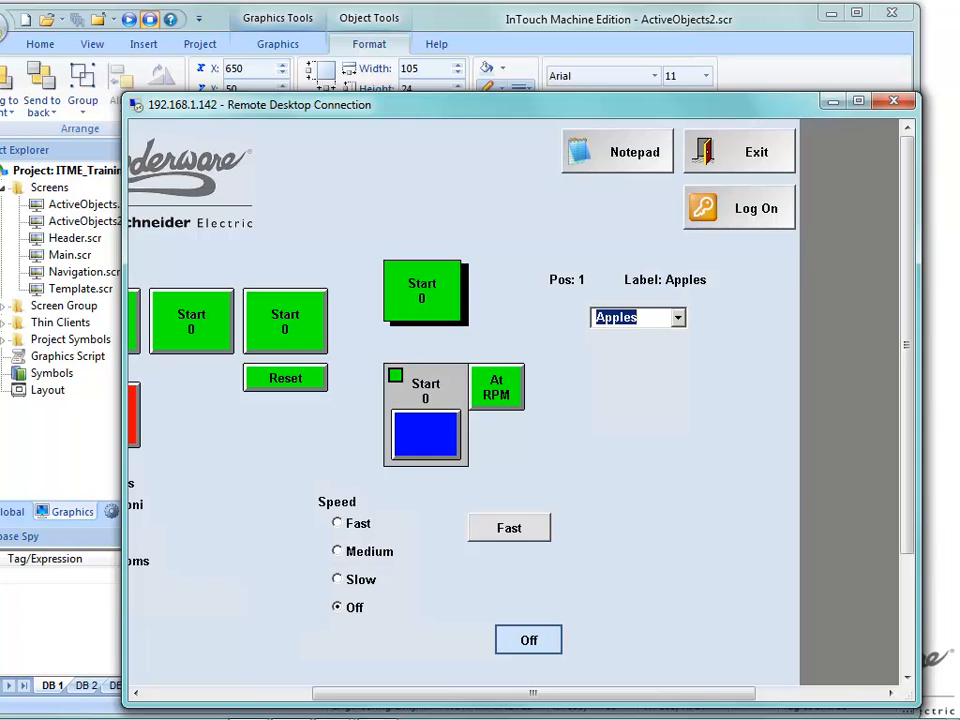
pyautogui.write('b')
pyautogui.press('Return')
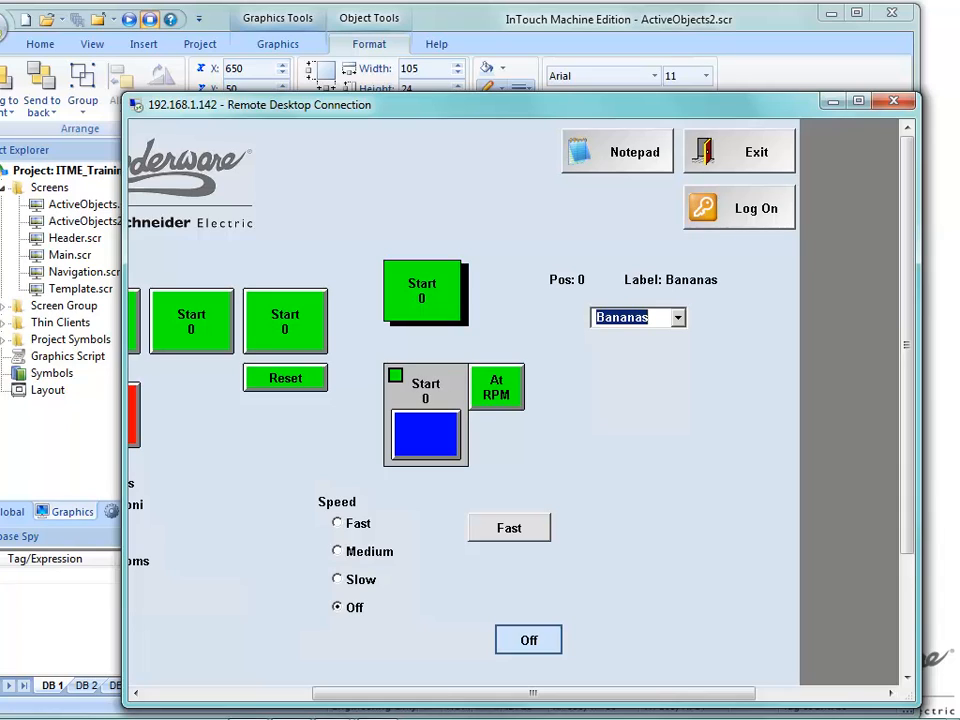
pyautogui.hotkey('alt', 'Down')
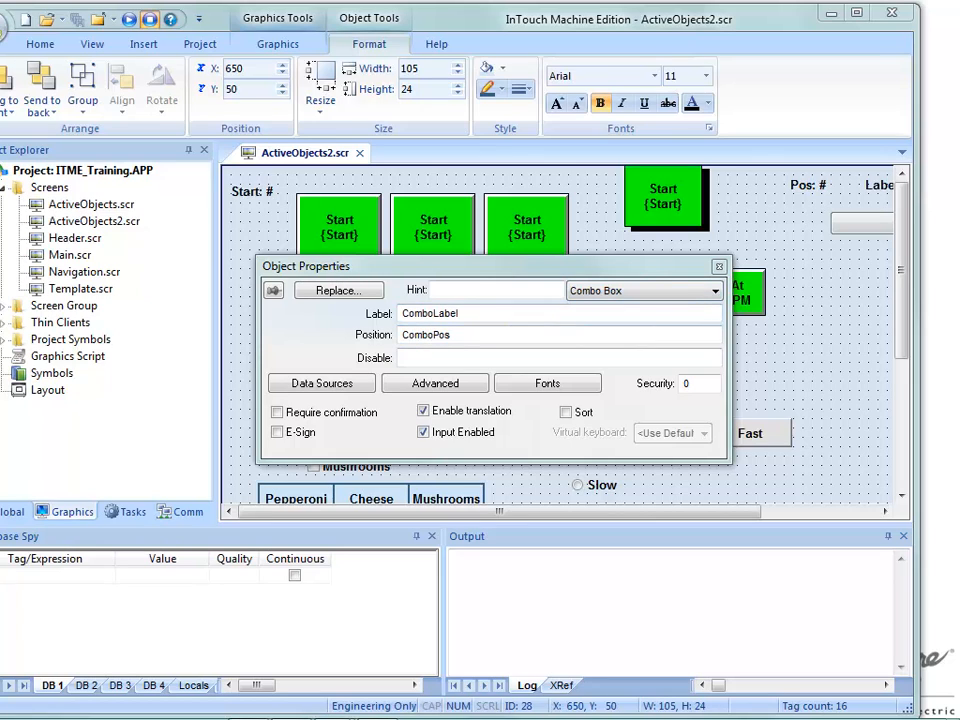
# Step: Turn off Input Enabled and turn on Sort for the combo box, and save and download the ActiveObjects2 screen to the target system
pyautogui.click(423, 432)
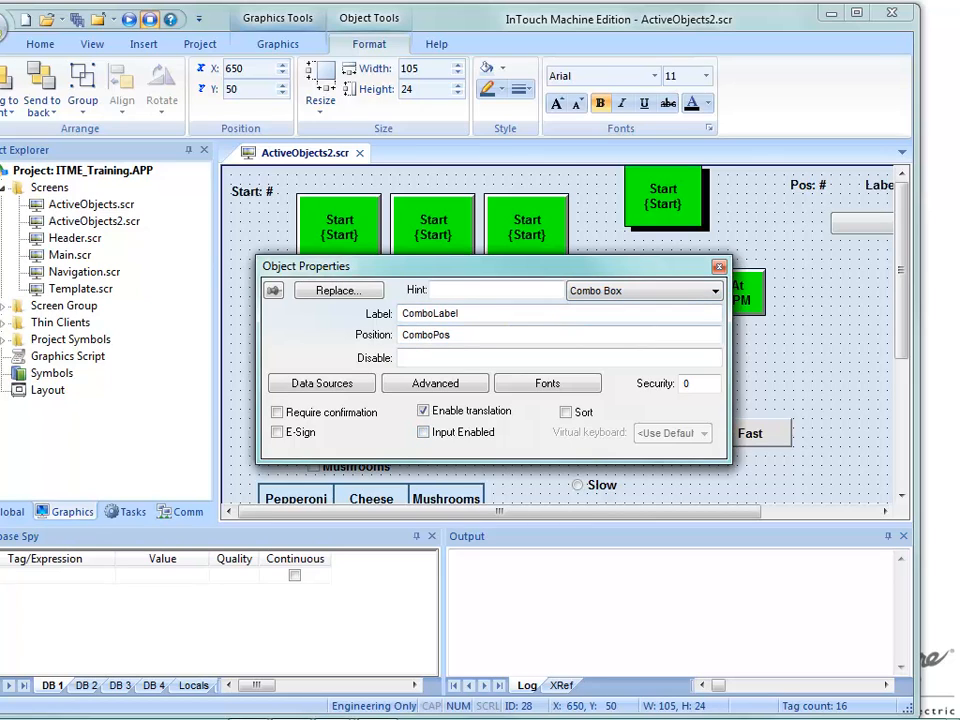
pyautogui.click(435, 383)
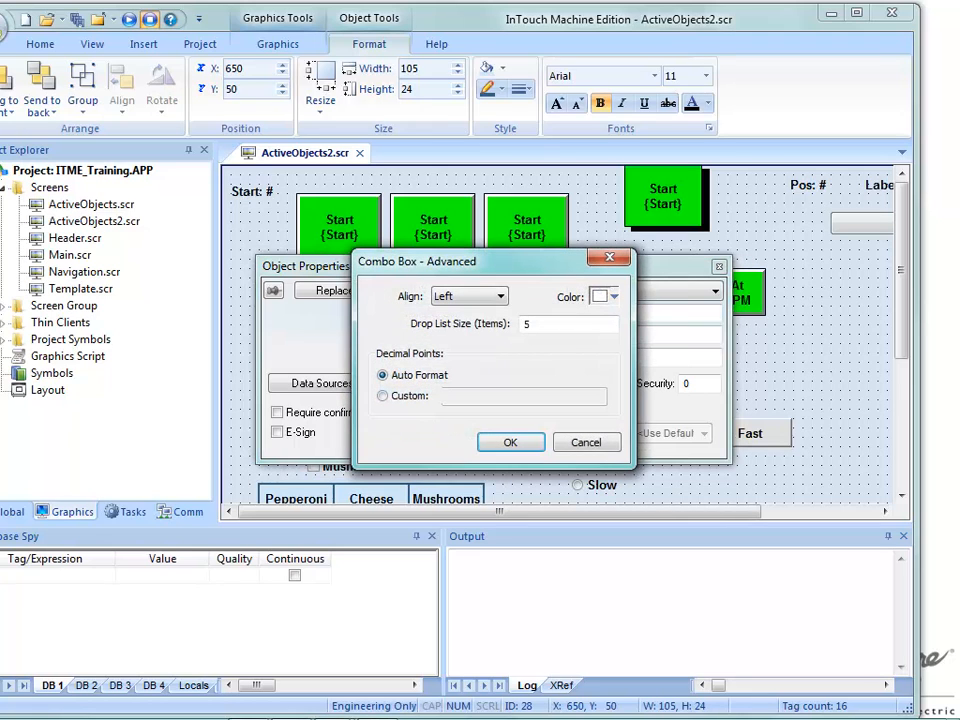
pyautogui.click(586, 442)
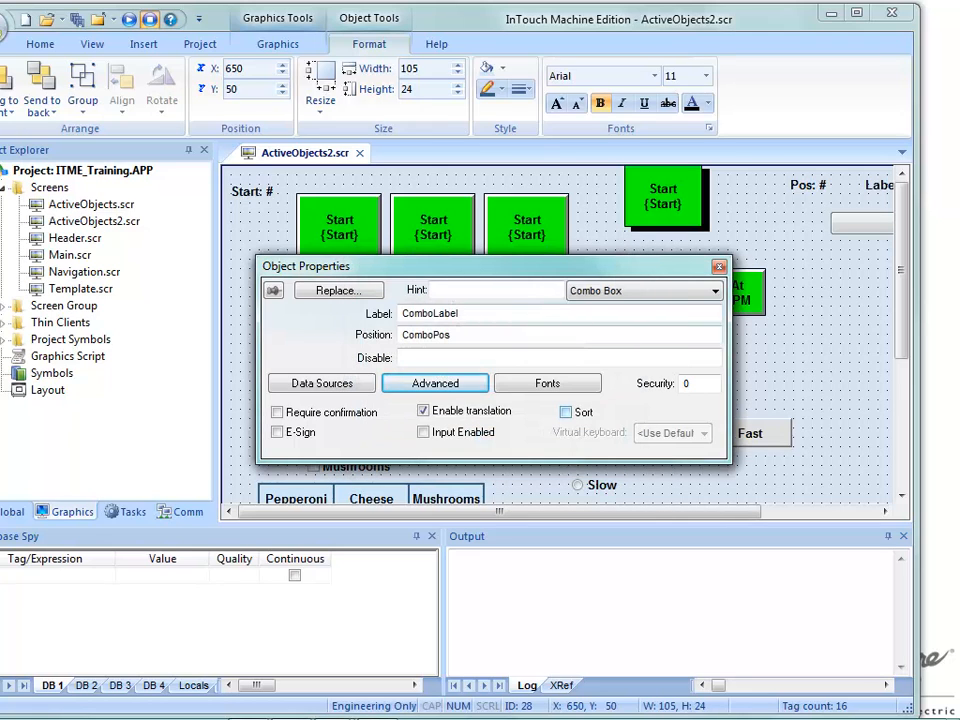
pyautogui.click(566, 411)
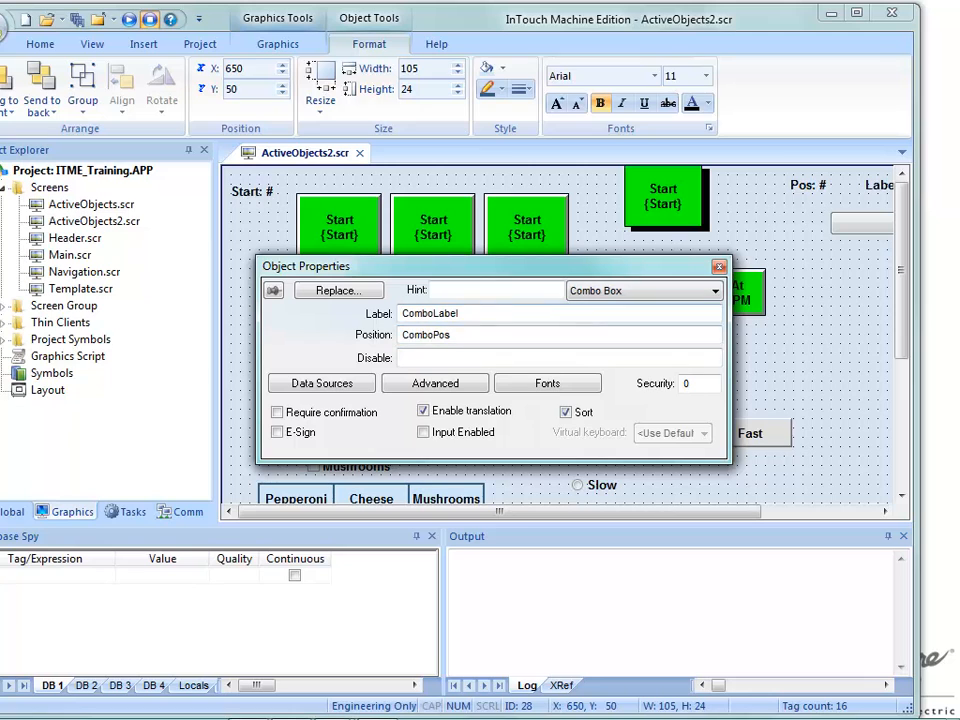
pyautogui.rightClick(318, 153)
pyautogui.click(343, 161)
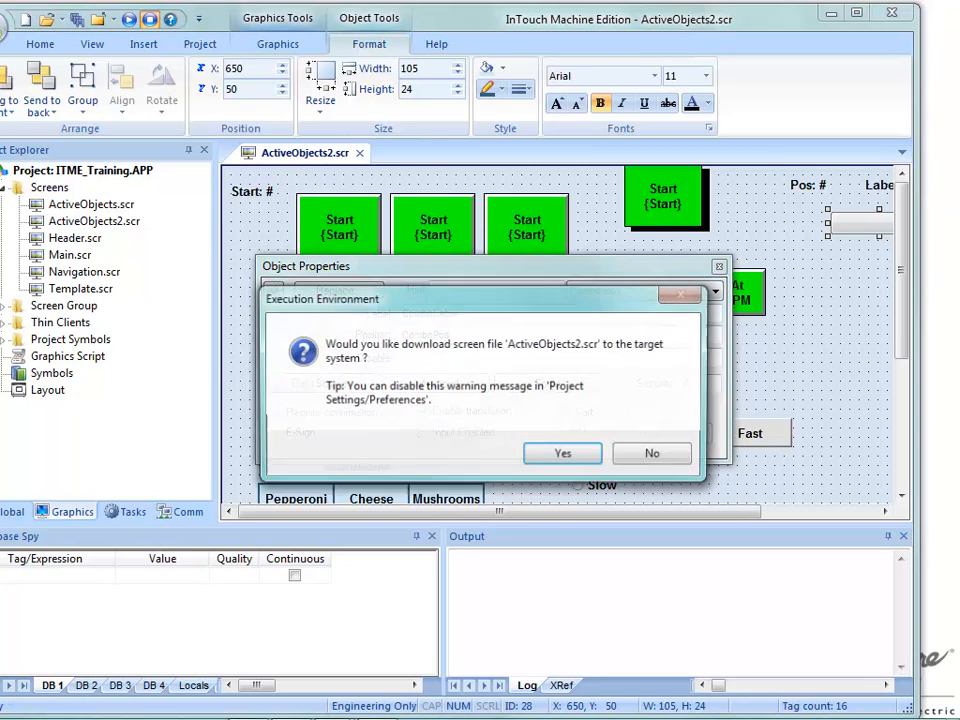
pyautogui.click(563, 453)
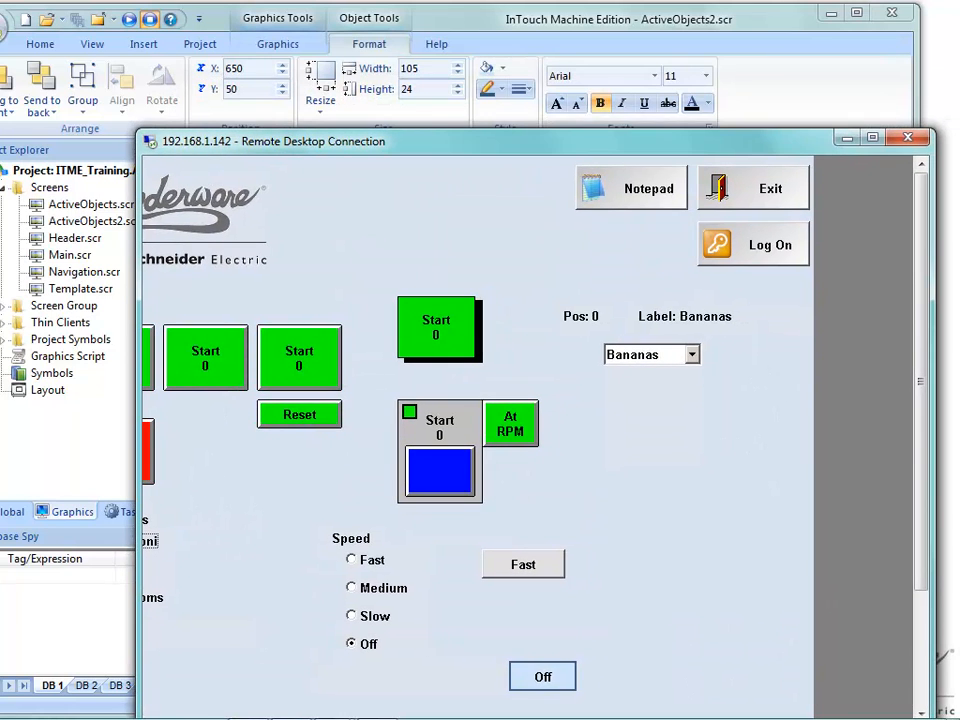
# Step: Choose Apples, Bananas, Grapefruit, Oranges and Peaches one after another in the sorted runtime combo box to check position and label
pyautogui.click(692, 355)
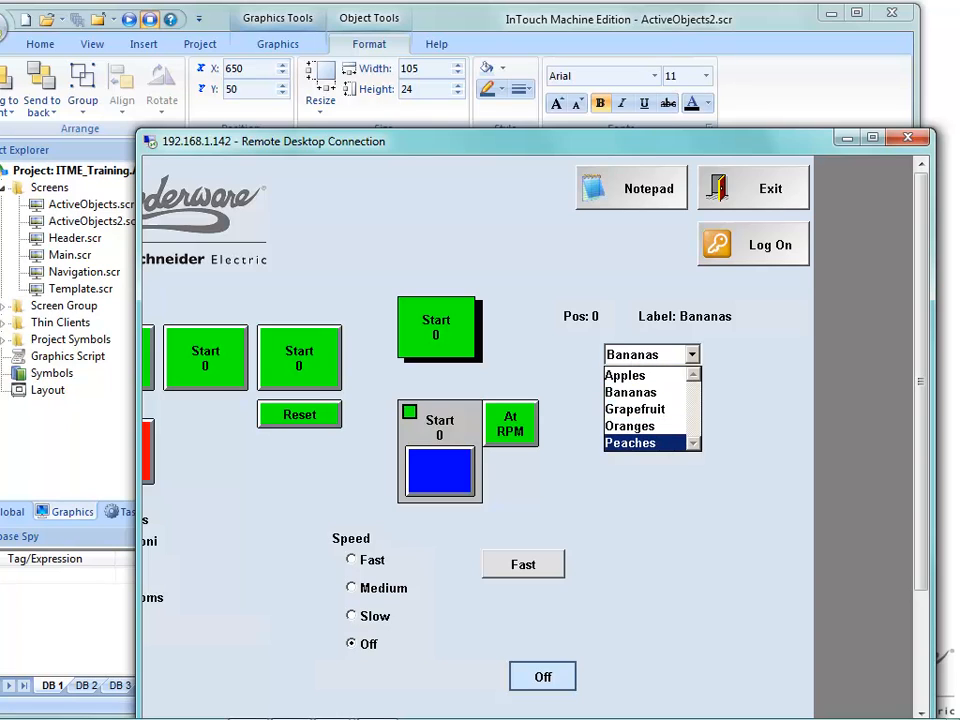
pyautogui.click(627, 376)
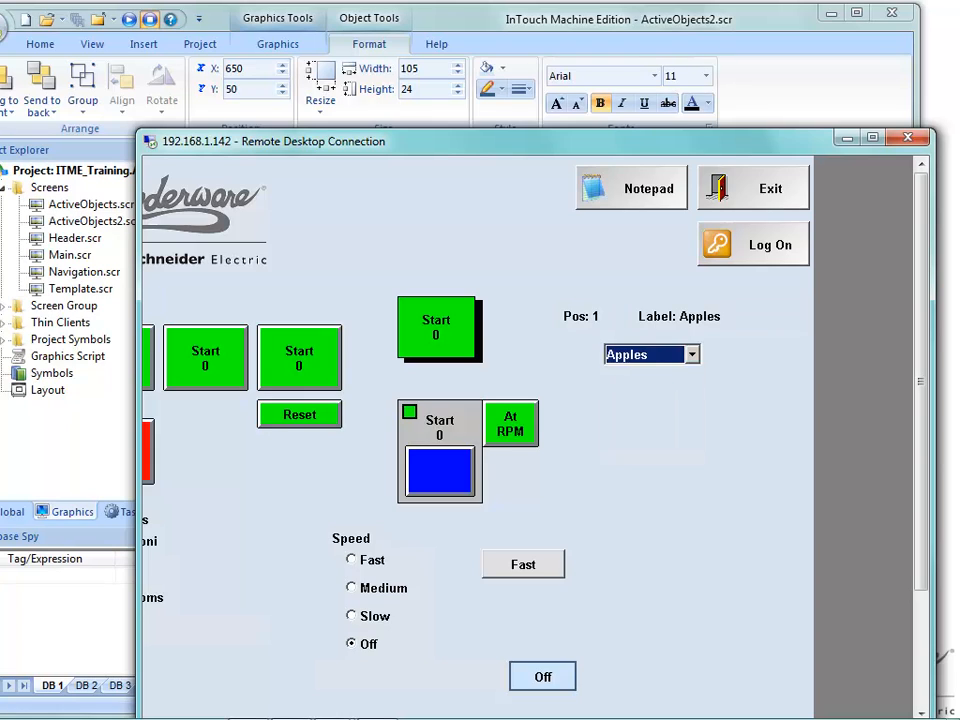
pyautogui.click(692, 355)
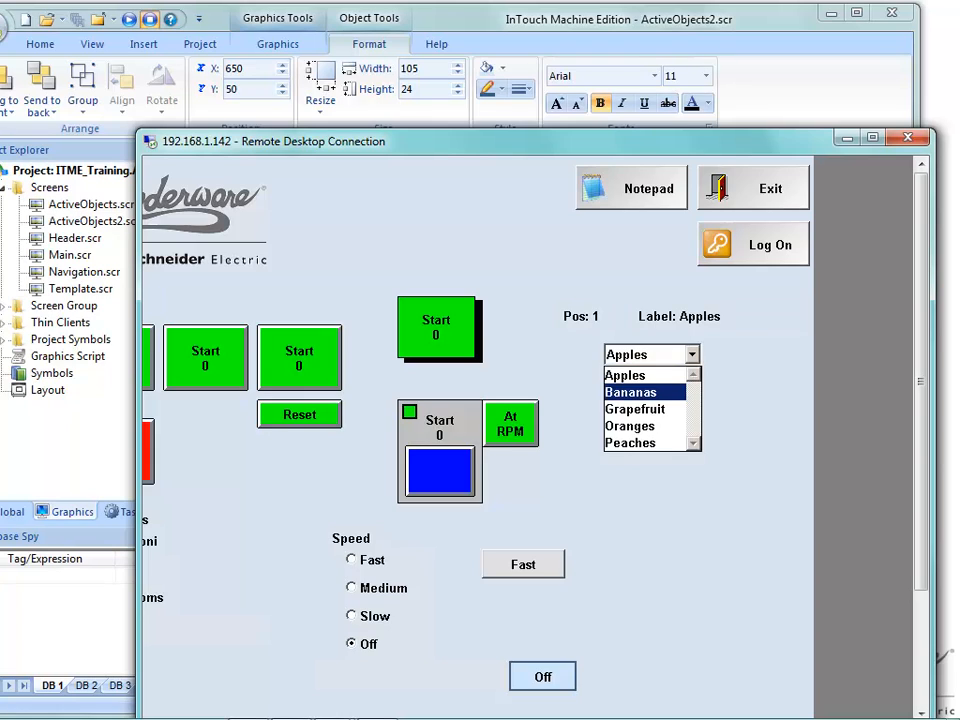
pyautogui.click(632, 393)
pyautogui.click(692, 355)
pyautogui.click(636, 409)
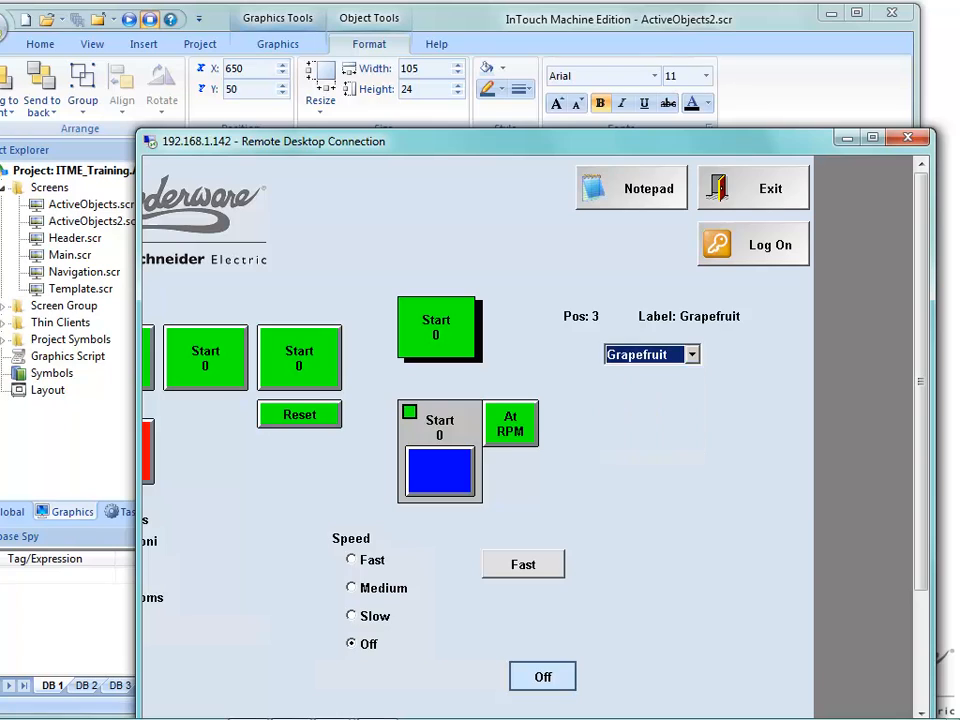
pyautogui.click(692, 355)
pyautogui.click(630, 426)
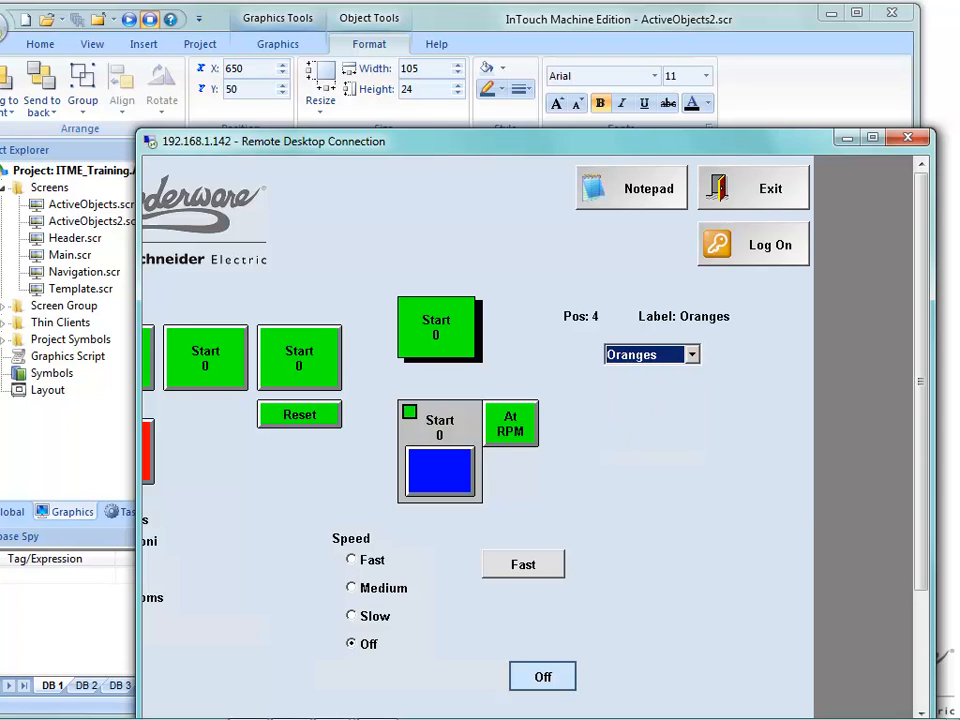
pyautogui.click(692, 355)
pyautogui.click(630, 443)
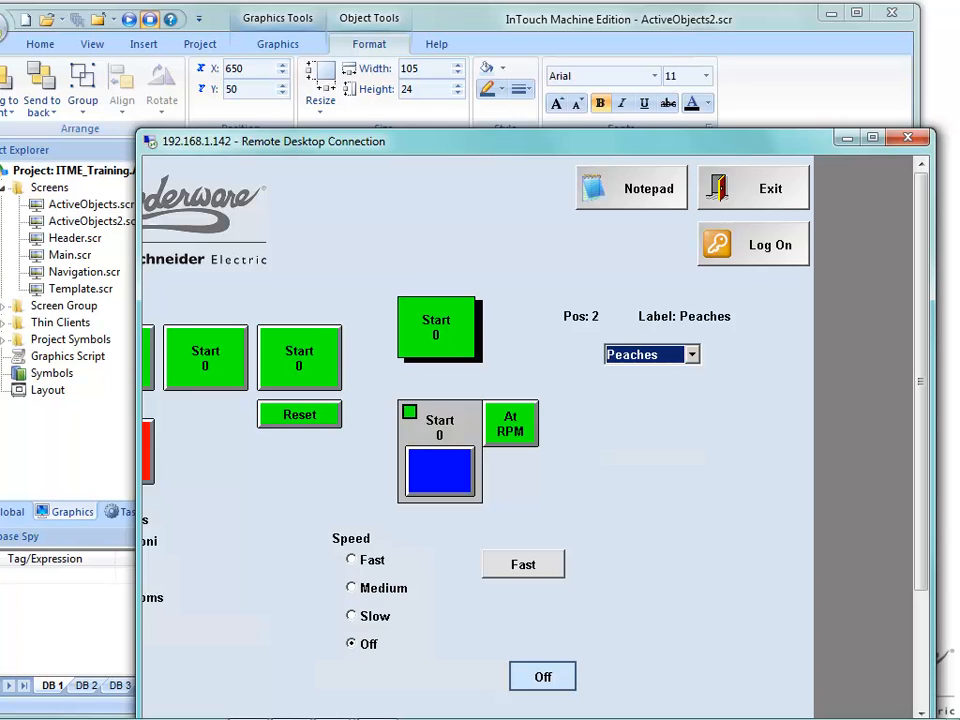
pyautogui.click(692, 355)
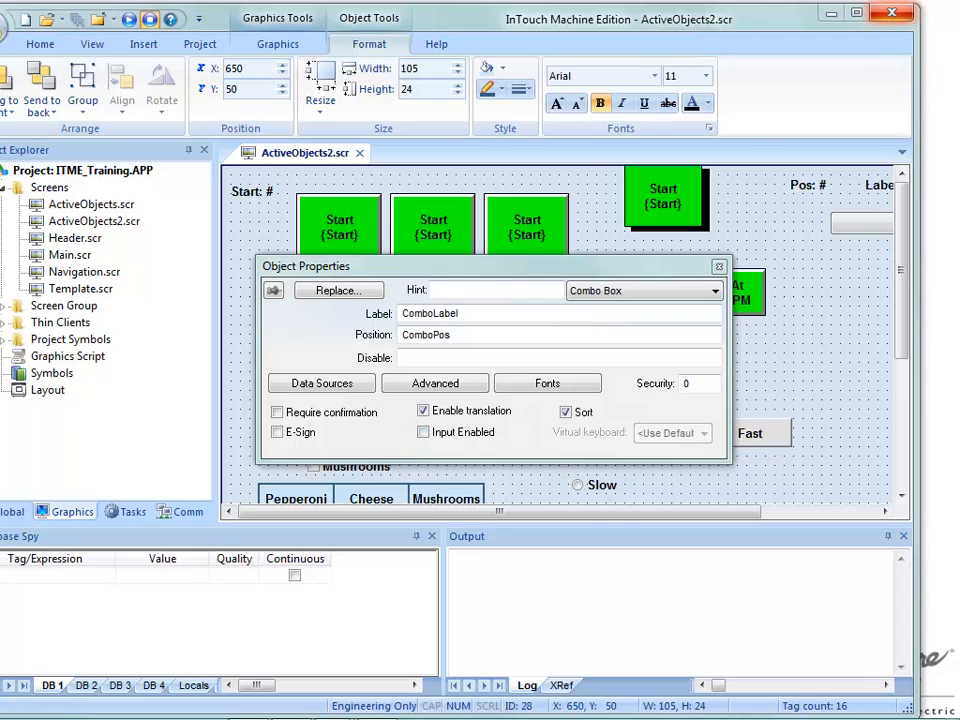
# Step: Review the fruit combo box's advanced settings in the screen editor and close its object properties
pyautogui.click(435, 383)
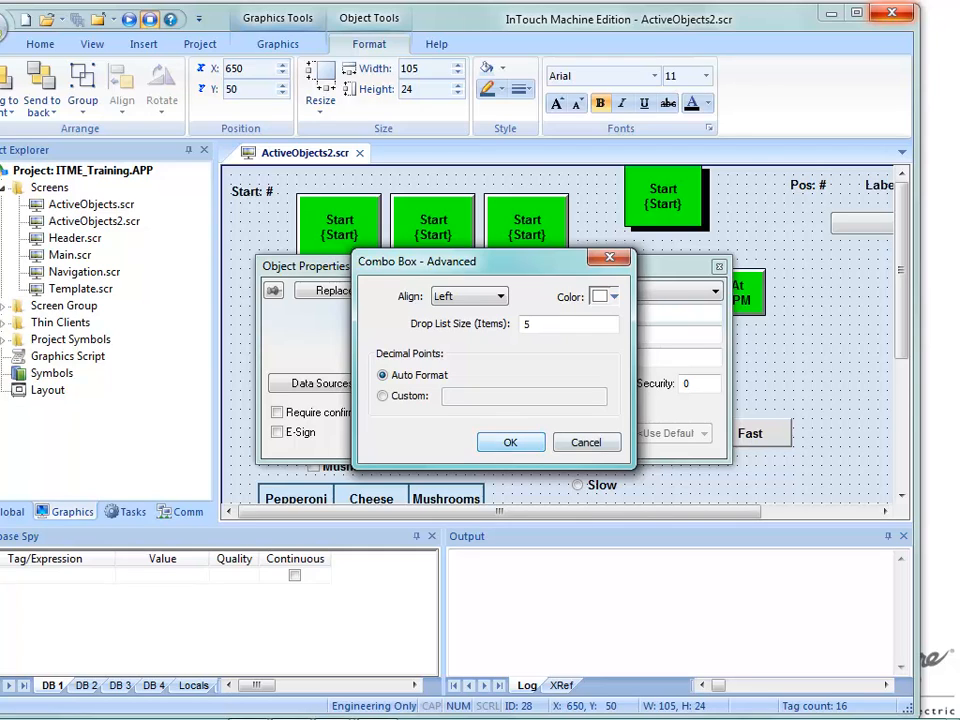
pyautogui.press('Return')
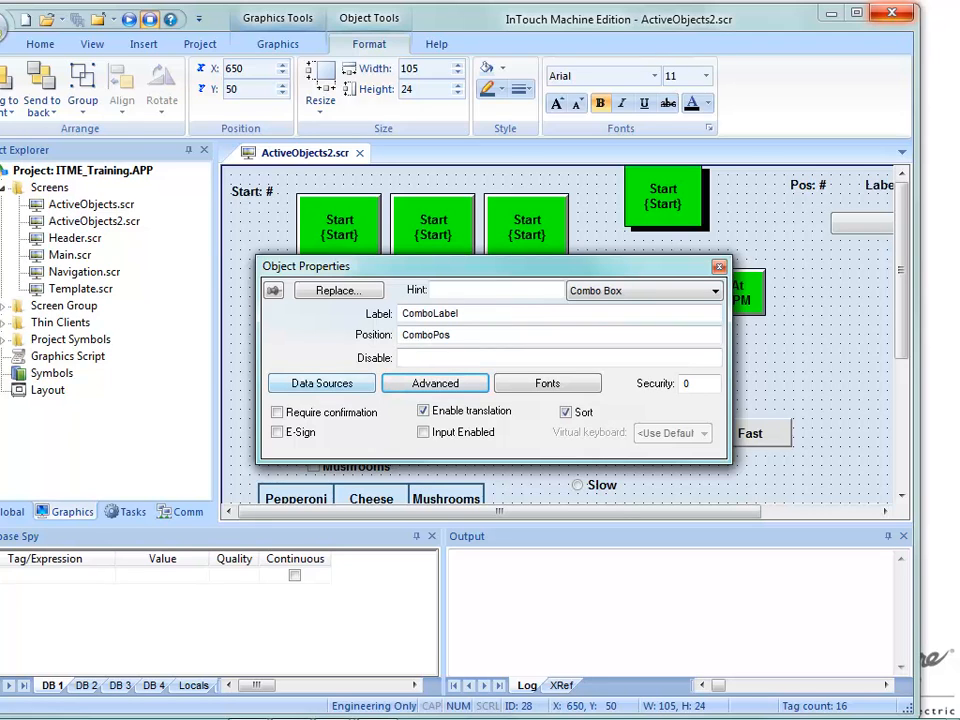
pyautogui.click(719, 266)
# Step: Draw a second combo box, about 122 wide by 24 high, below the existing fruit combo box
pyautogui.moveTo(719, 511); pyautogui.dragTo(835, 511)
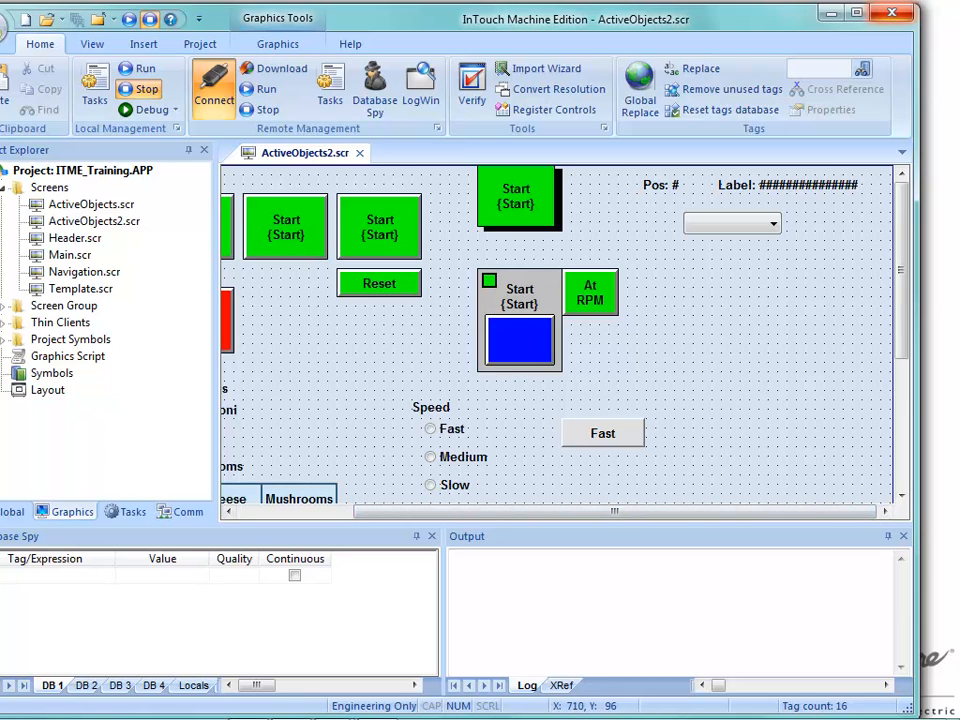
pyautogui.click(277, 44)
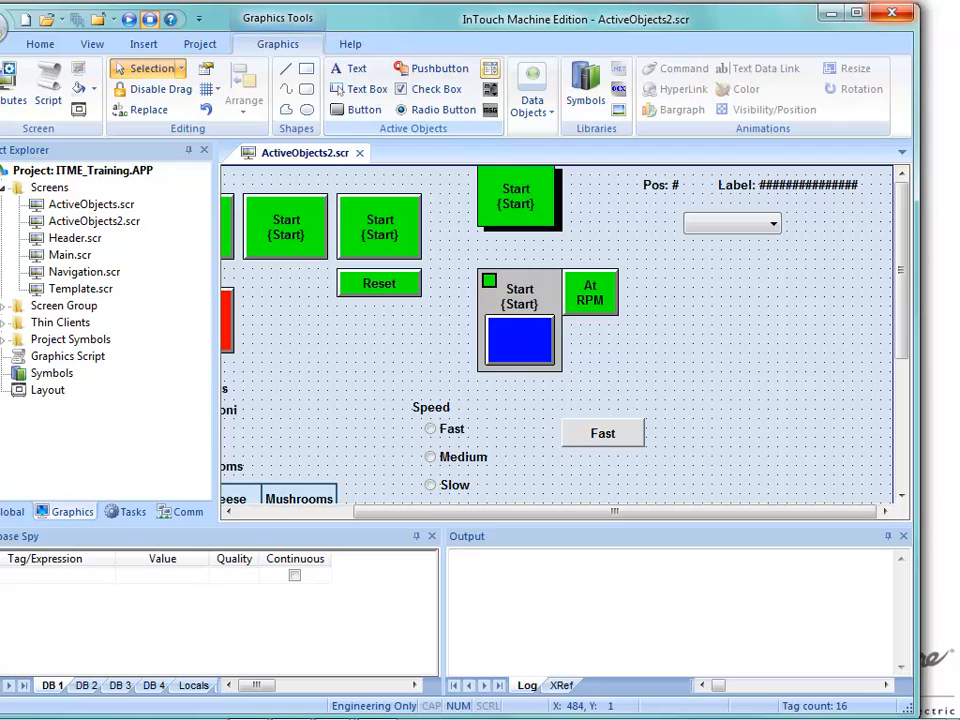
pyautogui.click(490, 68)
pyautogui.moveTo(692, 263)
pyautogui.mouseDown()
pyautogui.moveTo(789, 304)
pyautogui.moveTo(813, 288)
pyautogui.mouseUp()
# Step: Open the new combo box's properties and set its data source type to Array Tag
pyautogui.doubleClick(753, 277)
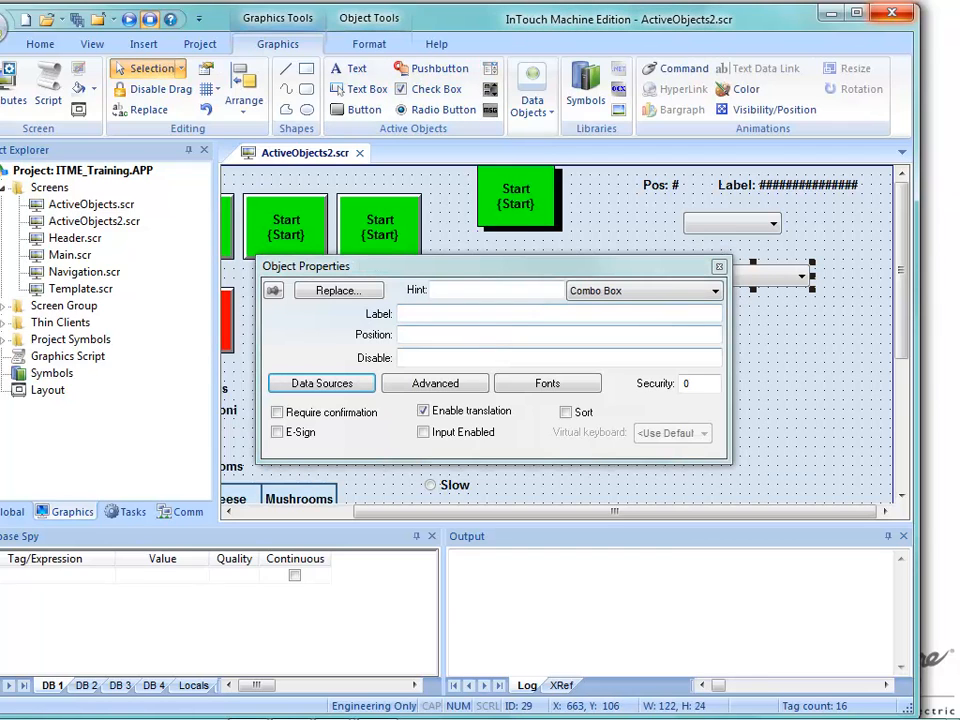
pyautogui.click(321, 383)
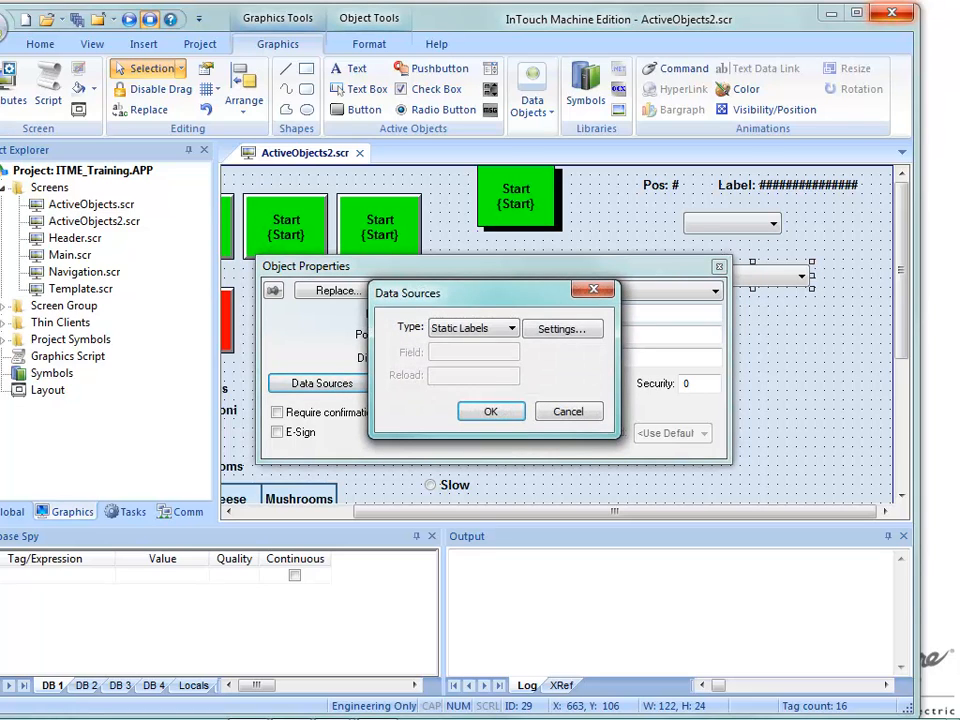
pyautogui.click(511, 328)
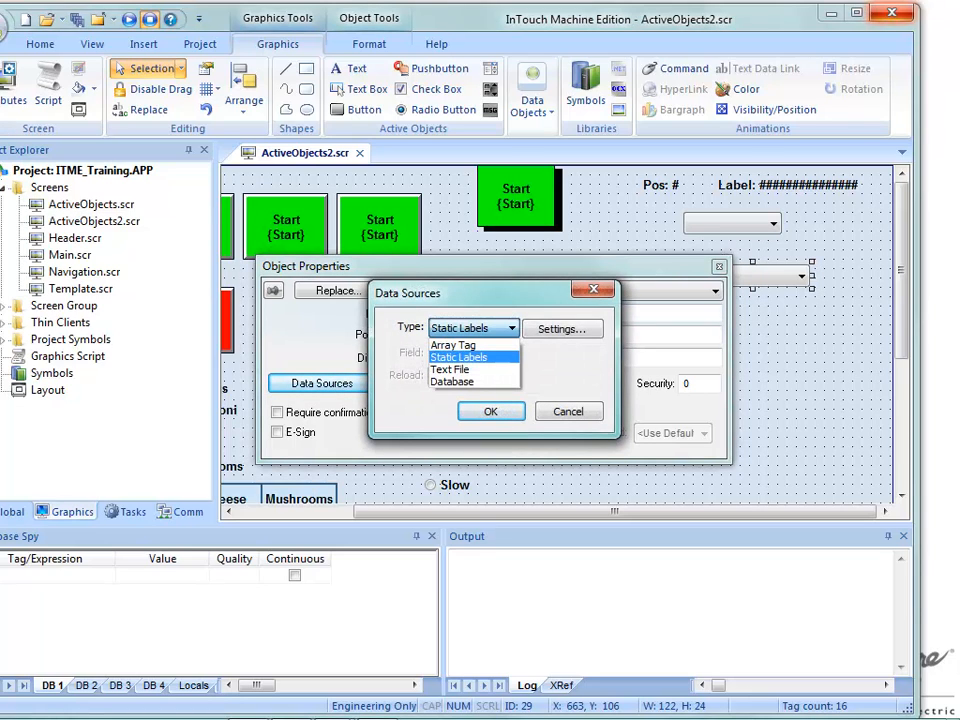
pyautogui.click(453, 344)
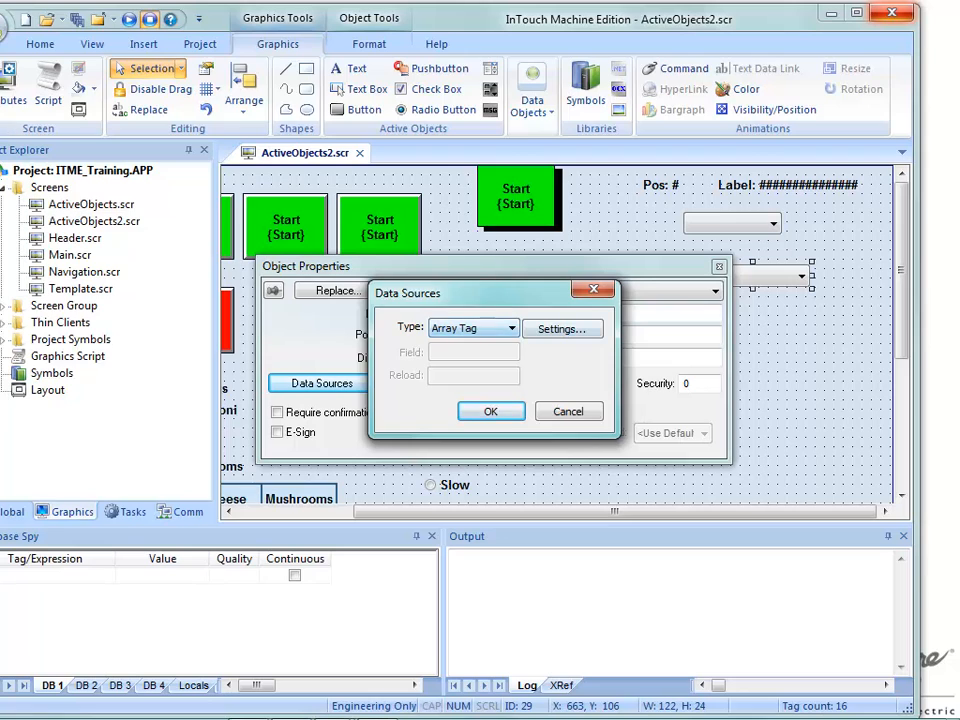
# Step: Enter ComboMsg[0] as the new combo box's array tag and agree to create the missing tag
pyautogui.click(561, 328)
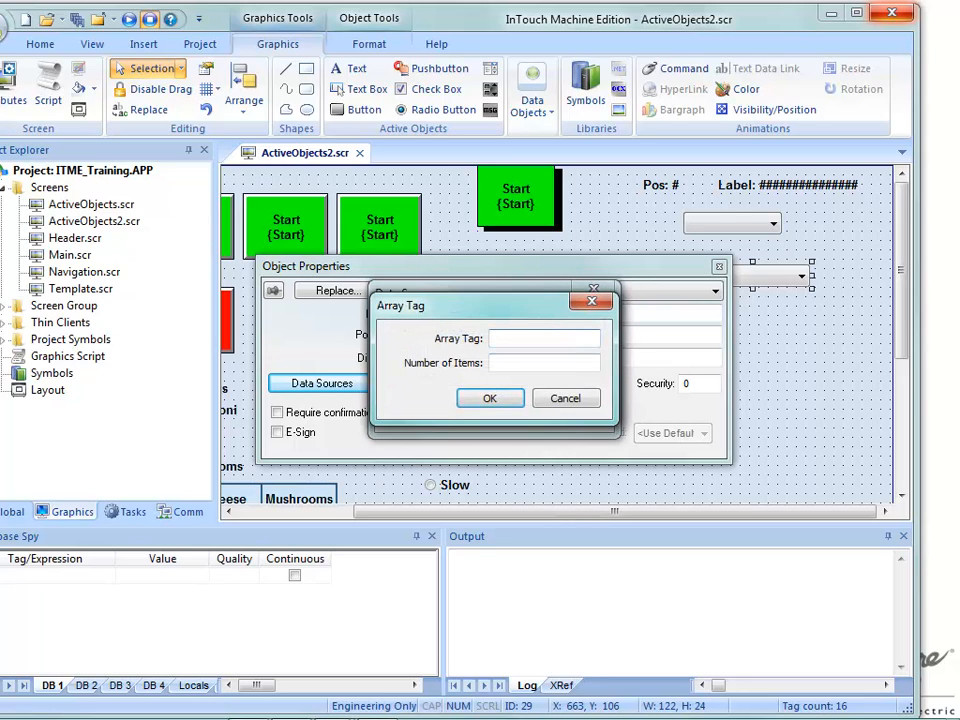
pyautogui.write('ComboMsg[0]')
pyautogui.press('Return')
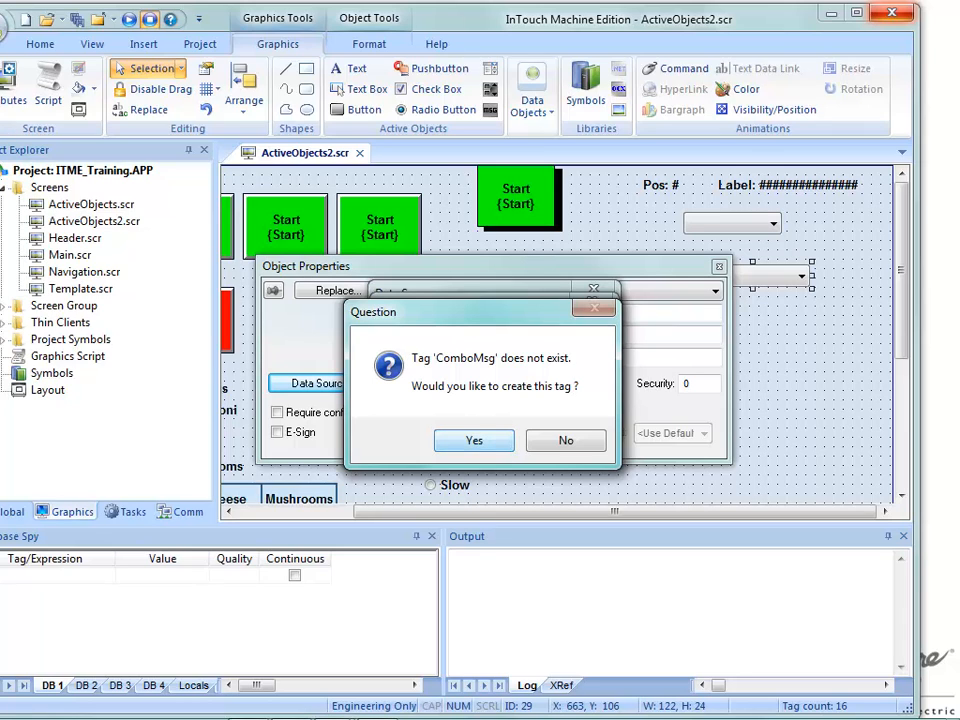
pyautogui.press('Return')
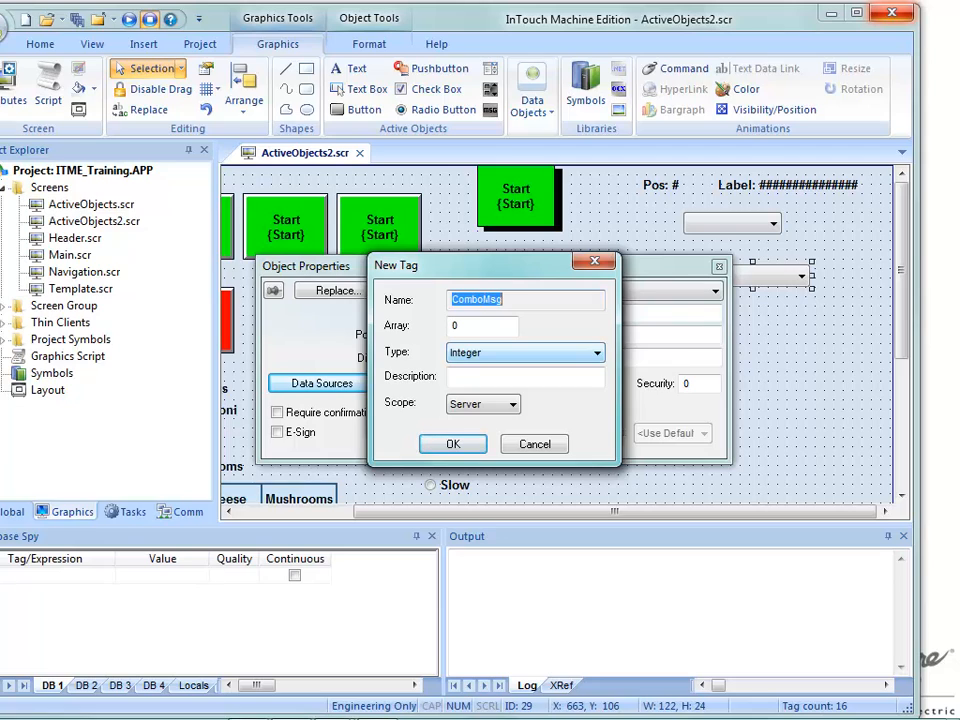
# Step: Define the new ComboMsg tag as a String with array size 3, accept the data source and close the object properties
pyautogui.click(596, 353)
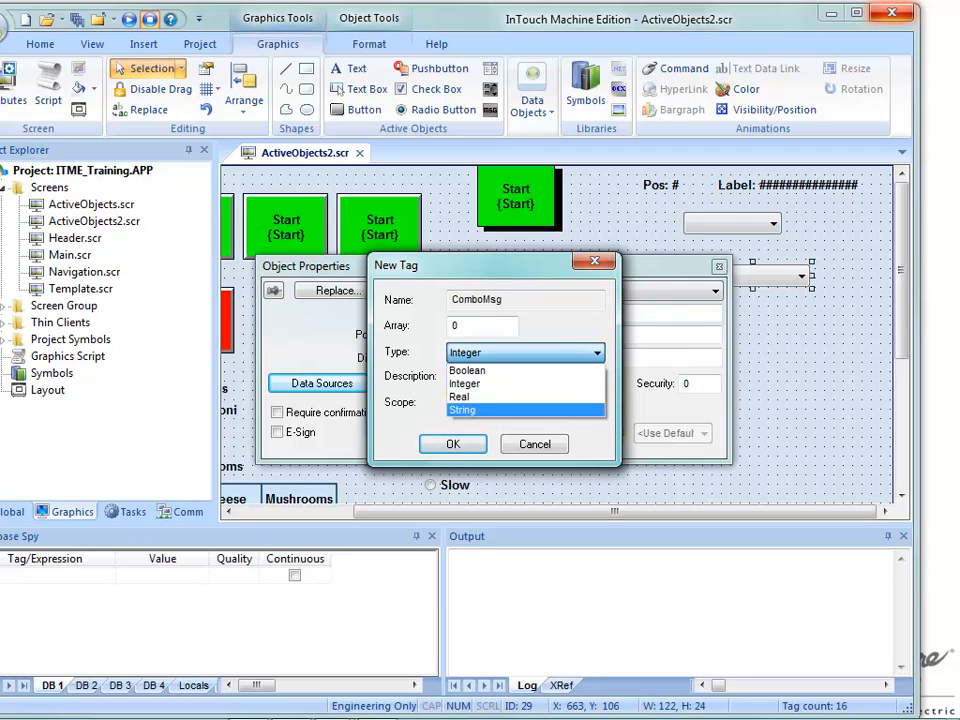
pyautogui.press('Return')
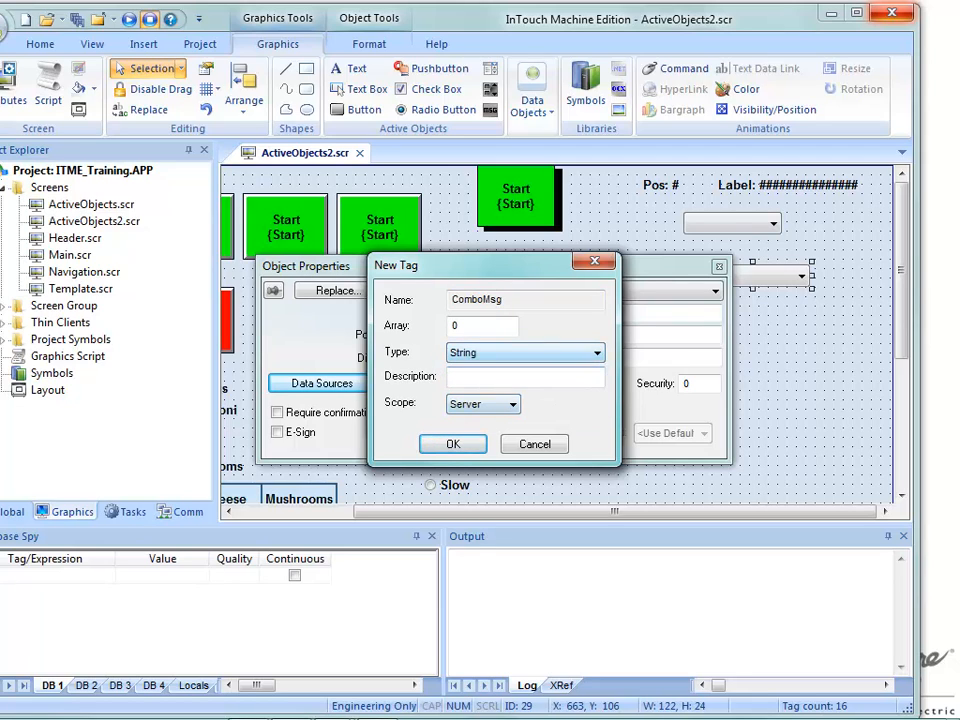
pyautogui.doubleClick(456, 326)
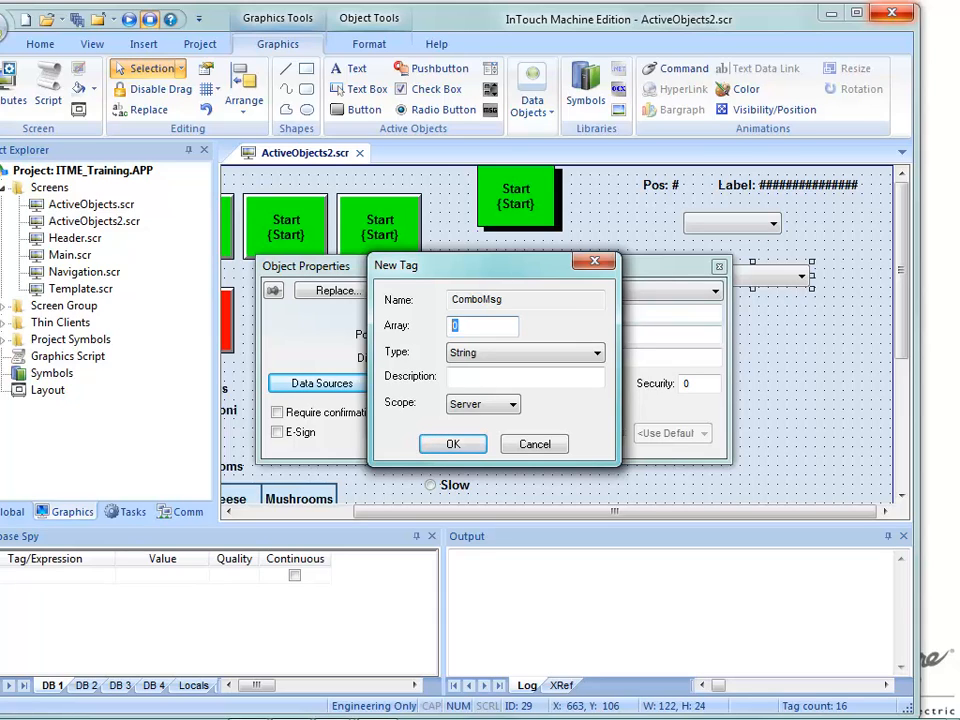
pyautogui.write('3')
pyautogui.press('Return')
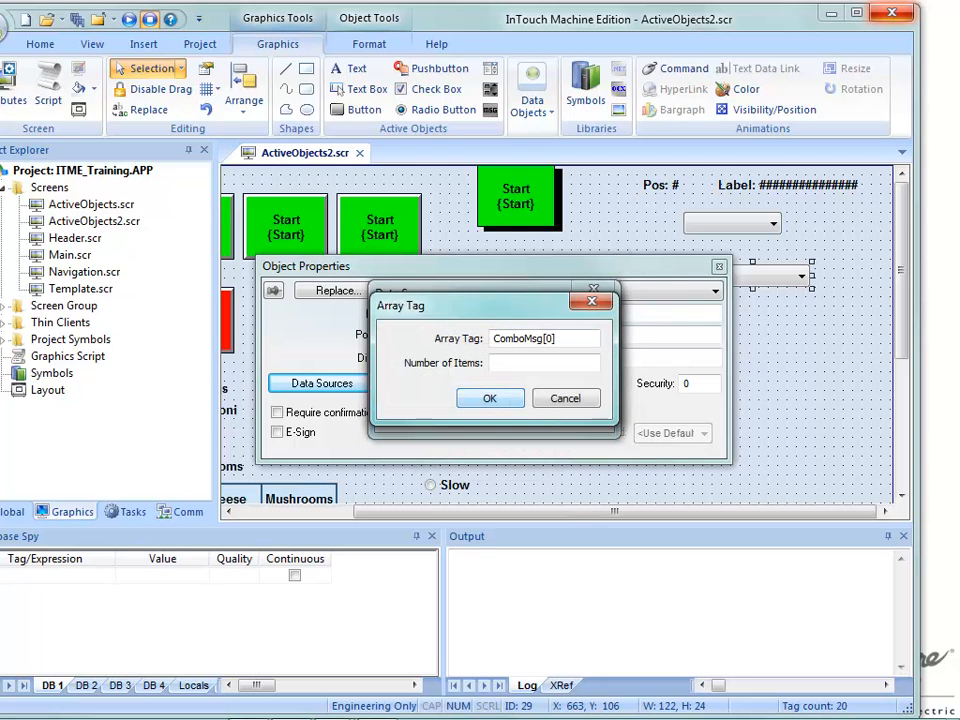
pyautogui.press('Return')
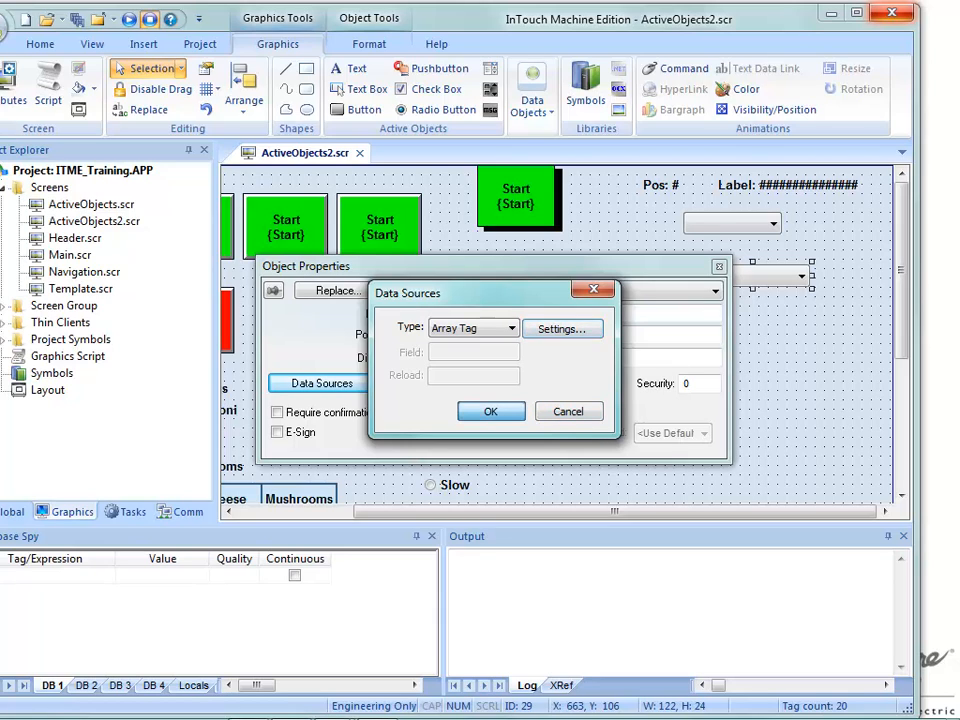
pyautogui.press('Return')
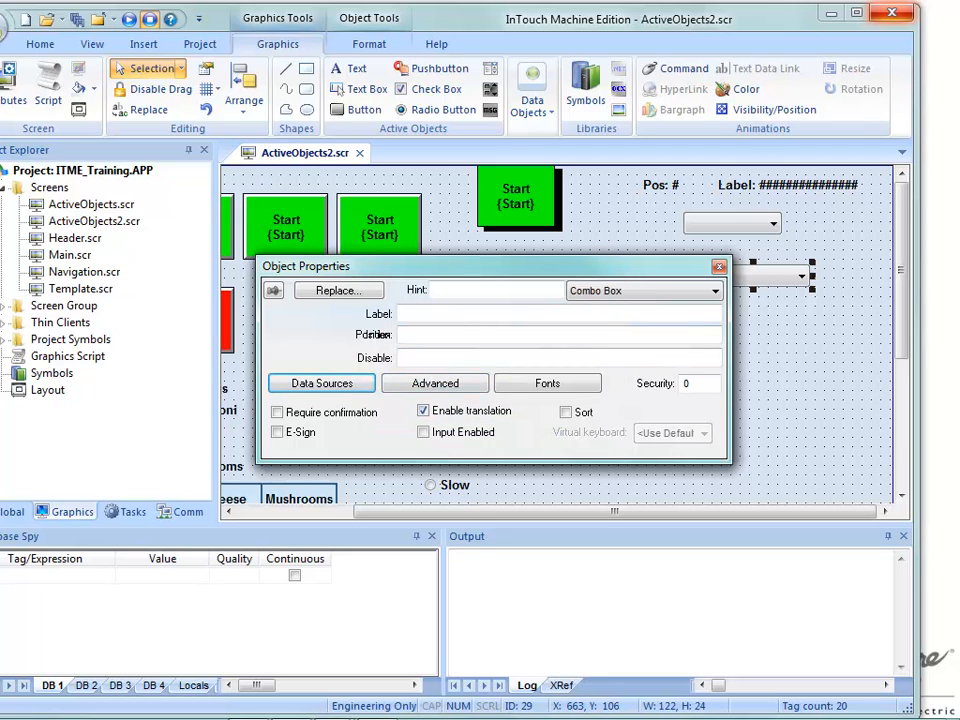
pyautogui.press('Escape')
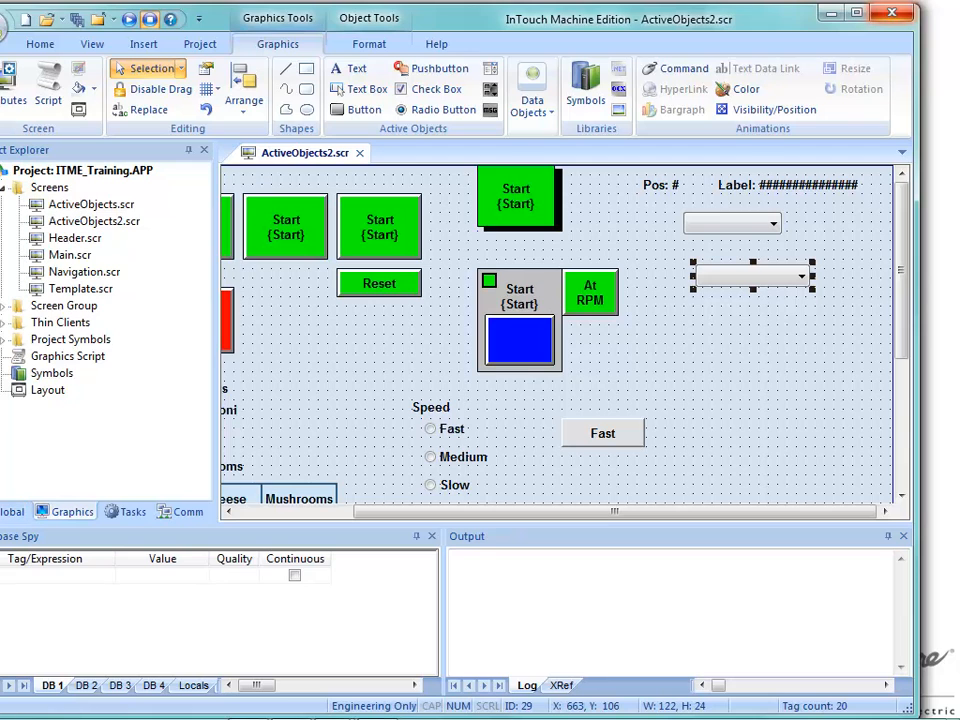
pyautogui.click(56, 575)
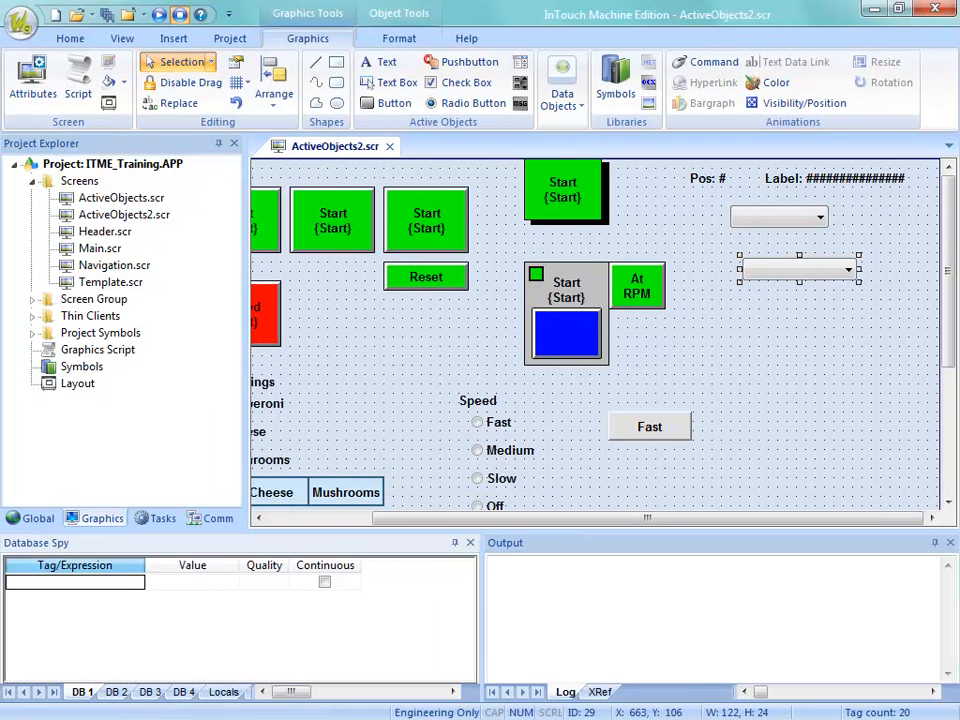
pyautogui.click(75, 582)
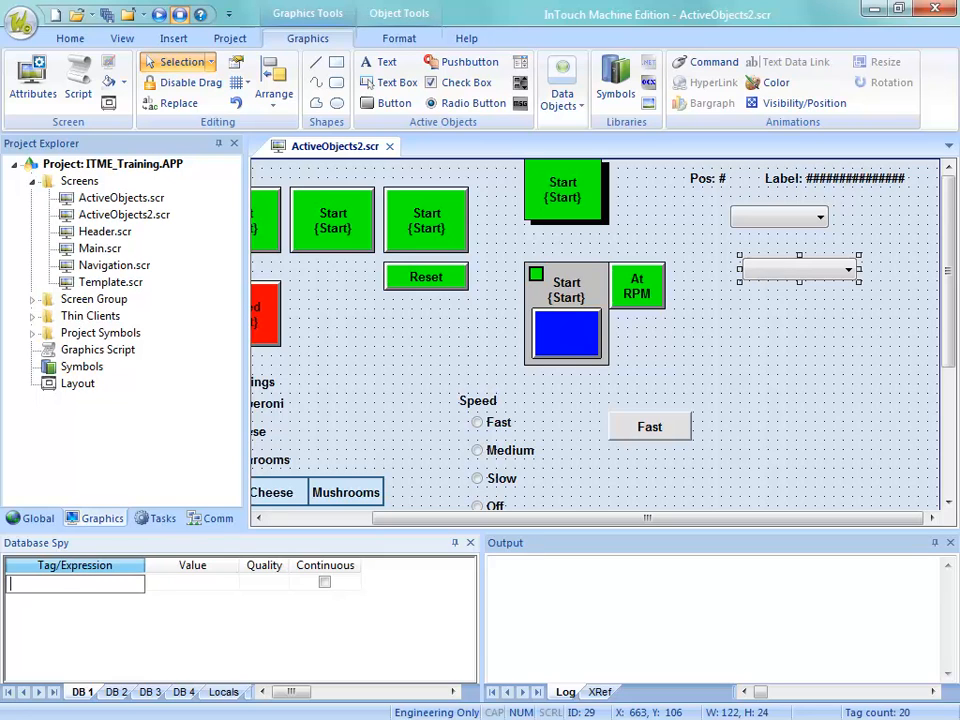
pyautogui.click(190, 582)
pyautogui.doubleClick(75, 582)
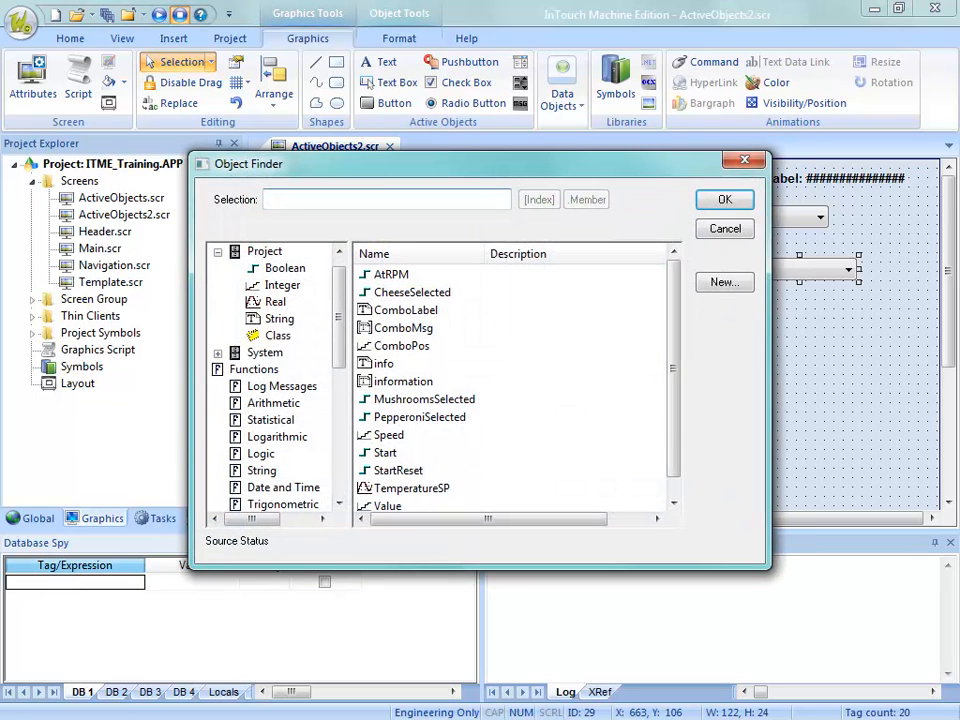
pyautogui.click(403, 328)
pyautogui.click(725, 200)
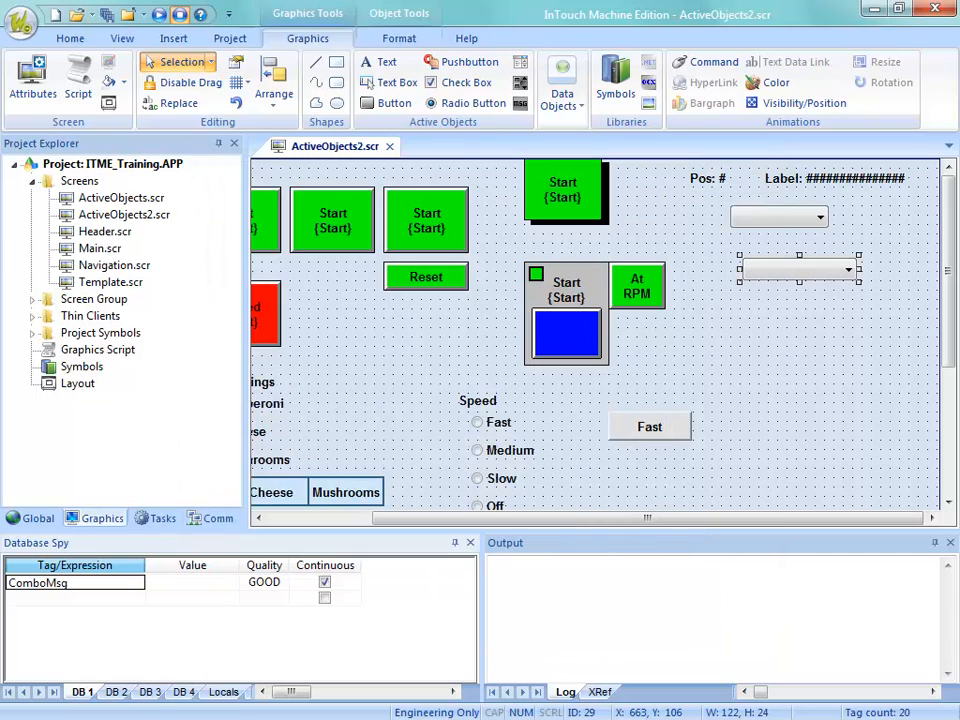
pyautogui.click(75, 582)
pyautogui.doubleClick(60, 583)
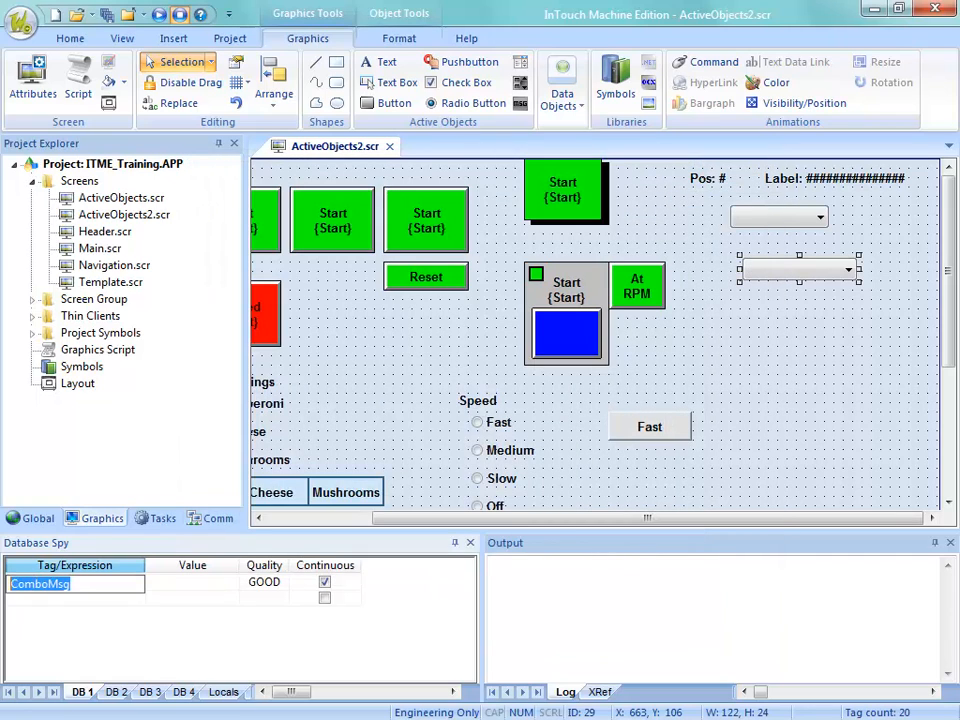
pyautogui.press('Delete')
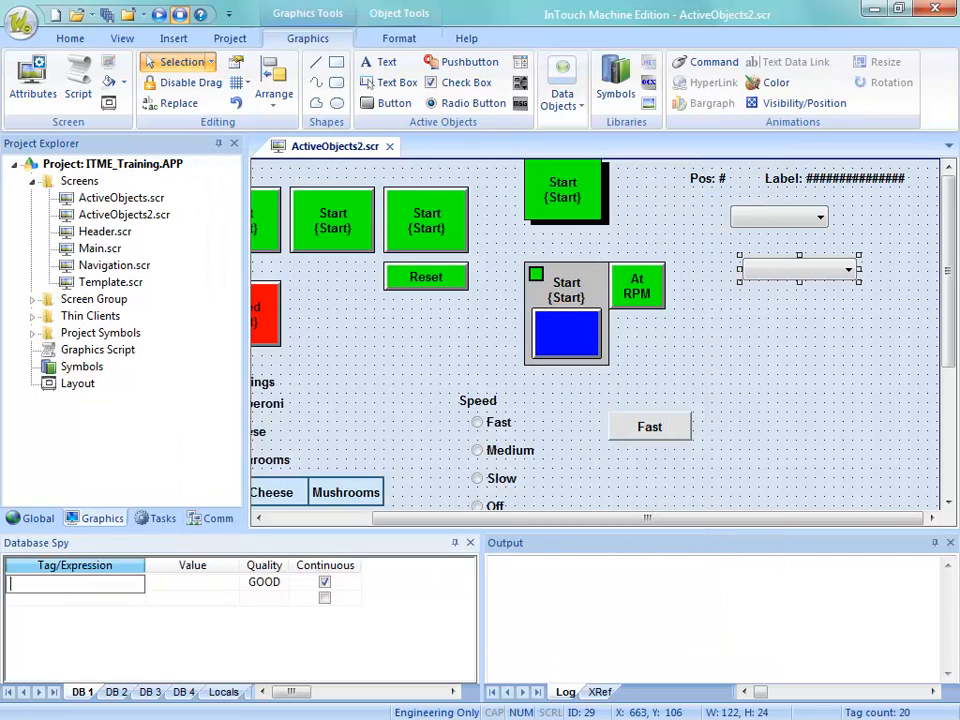
pyautogui.press('Tab')
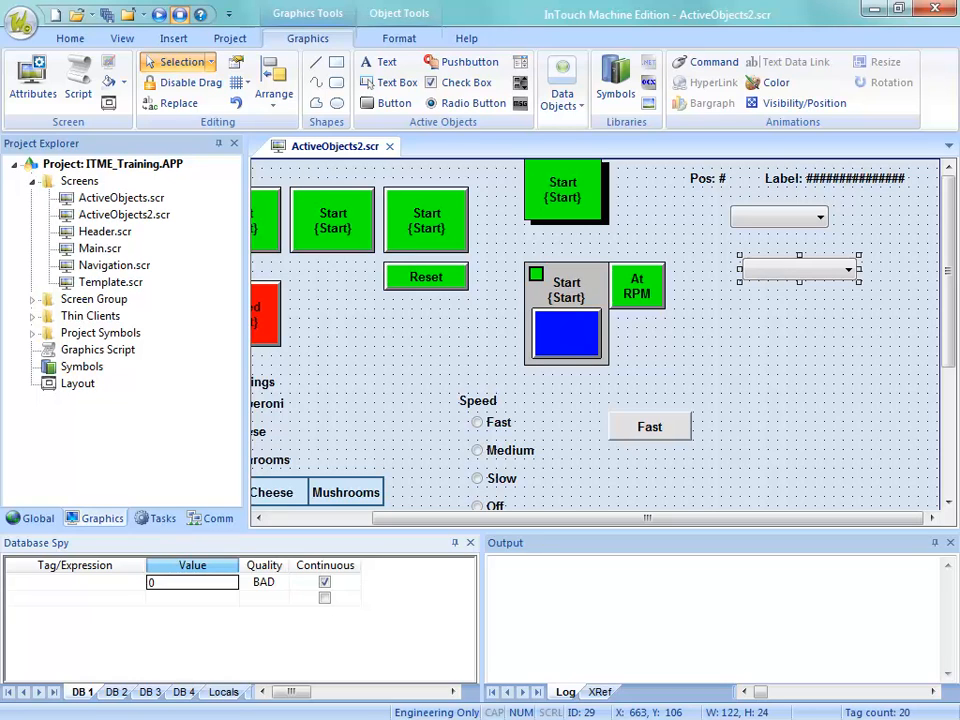
# Step: Add ComboMsg with index 0 to the Database Spy and set its value to Bananas
pyautogui.doubleClick(75, 582)
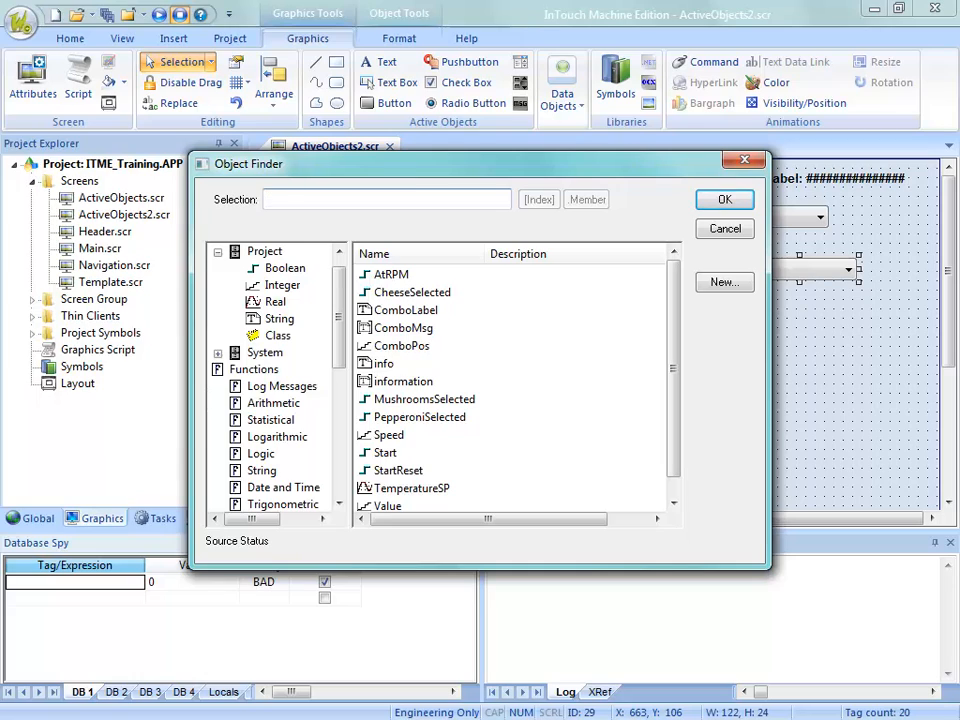
pyautogui.click(403, 328)
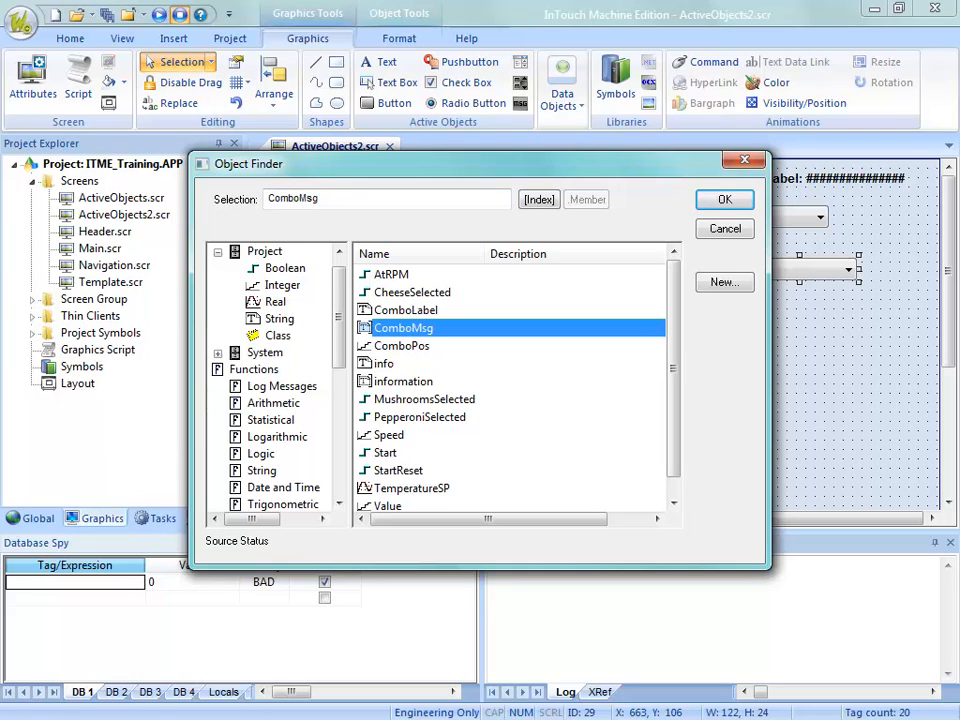
pyautogui.click(539, 199)
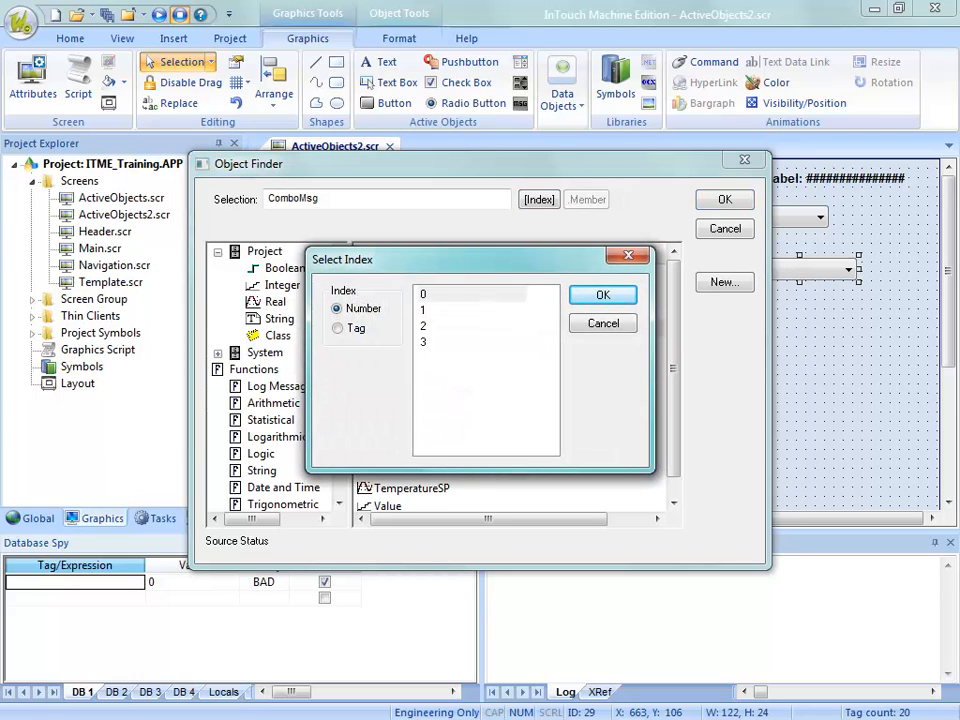
pyautogui.click(440, 294)
pyautogui.press('Return')
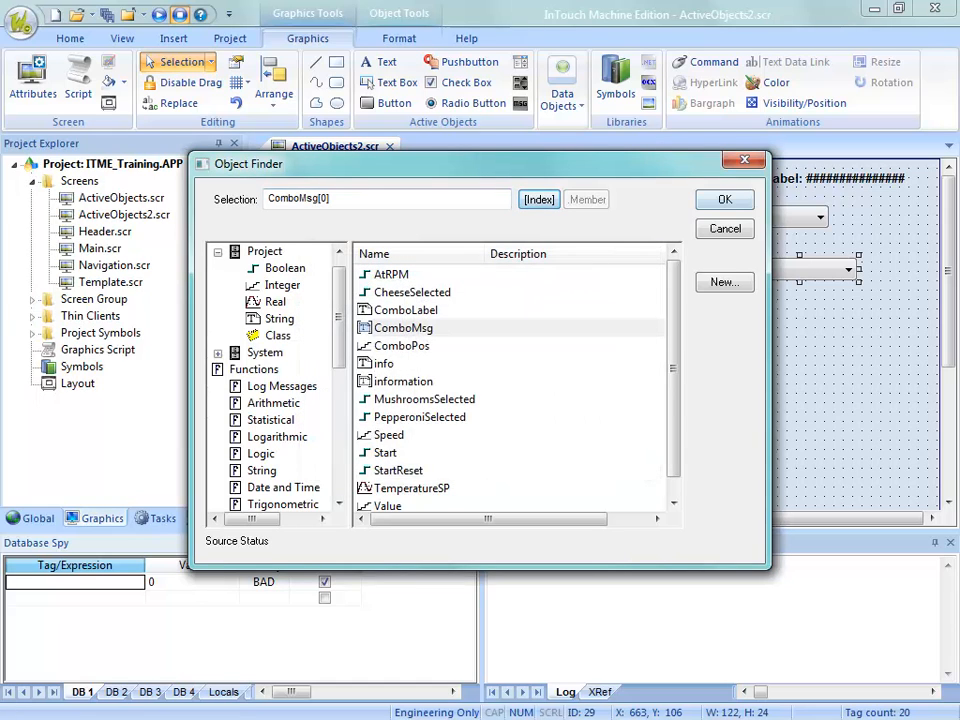
pyautogui.press('Return')
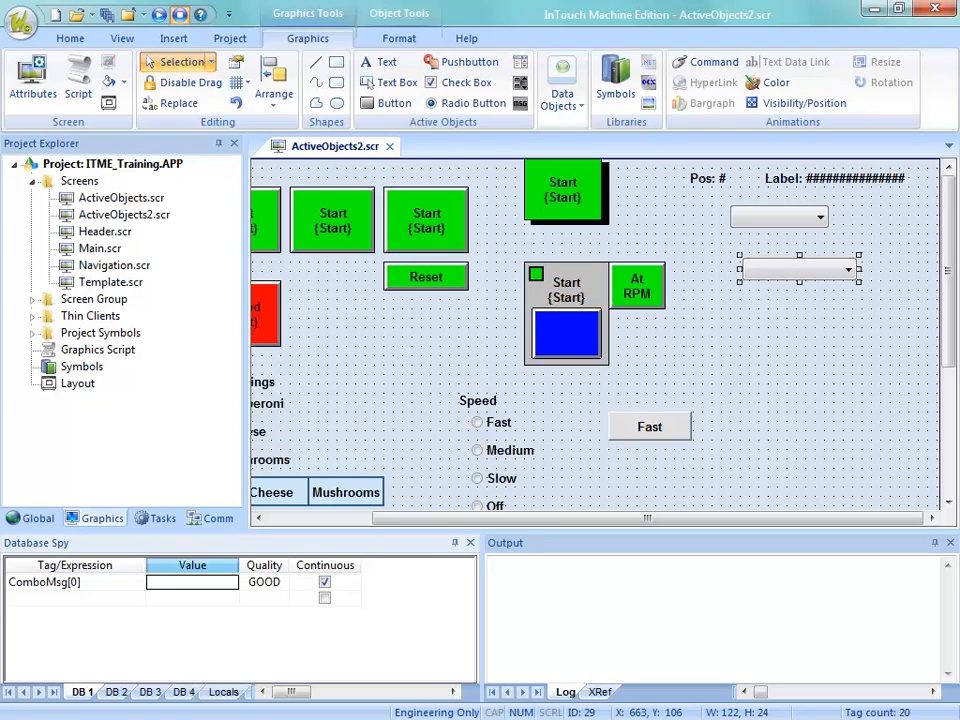
pyautogui.write('Bana')
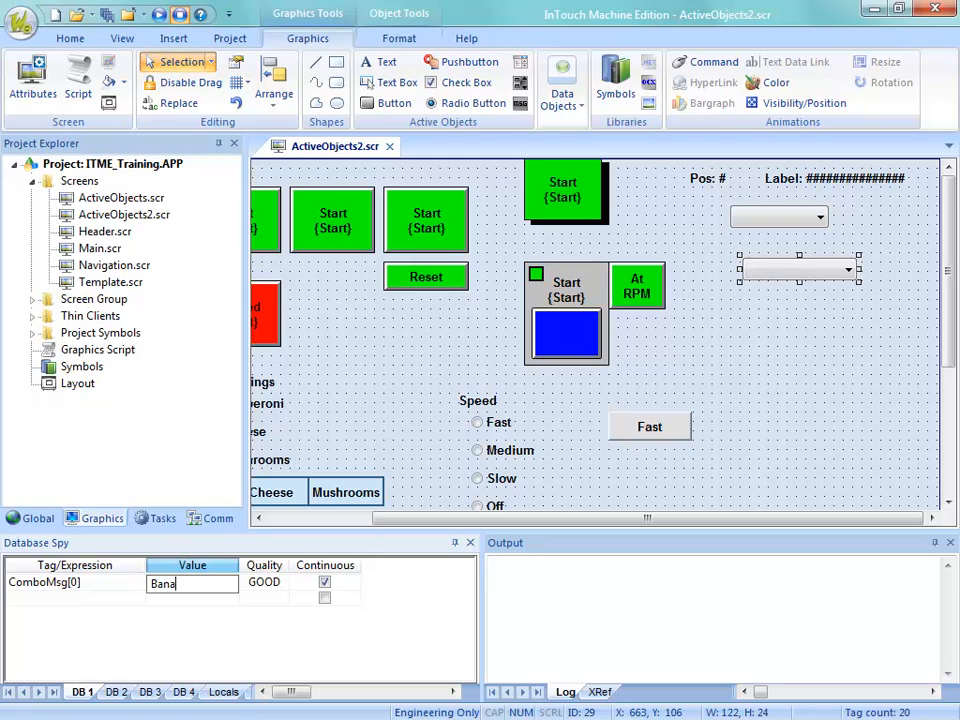
pyautogui.write('nas')
pyautogui.press('Return')
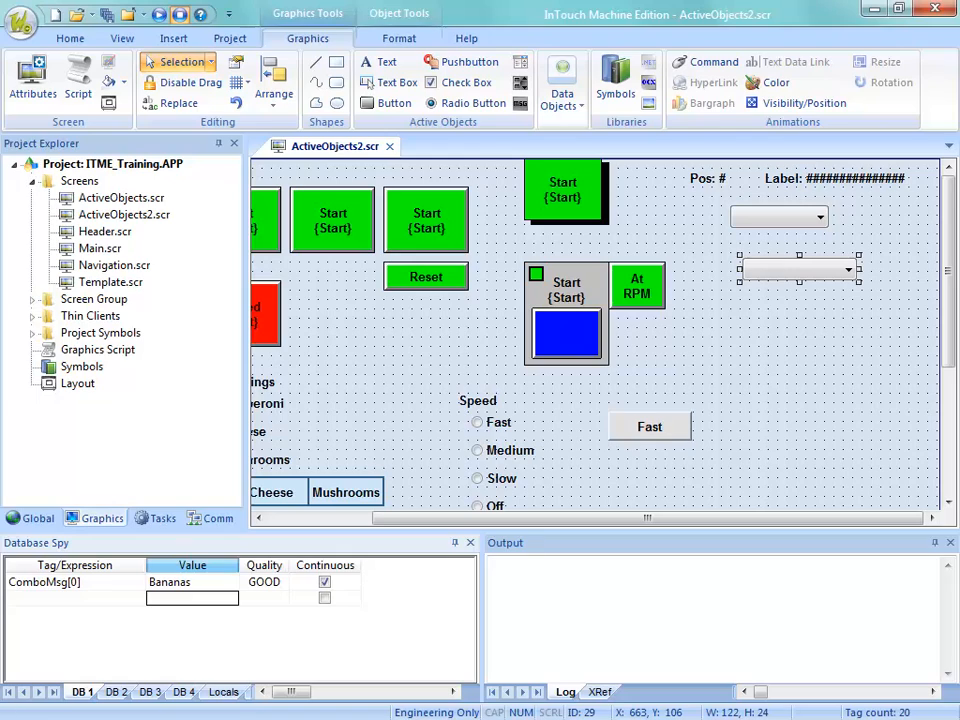
# Step: Add ComboMsg with index 1 to the second Database Spy row and set its value to Apples
pyautogui.click(75, 598)
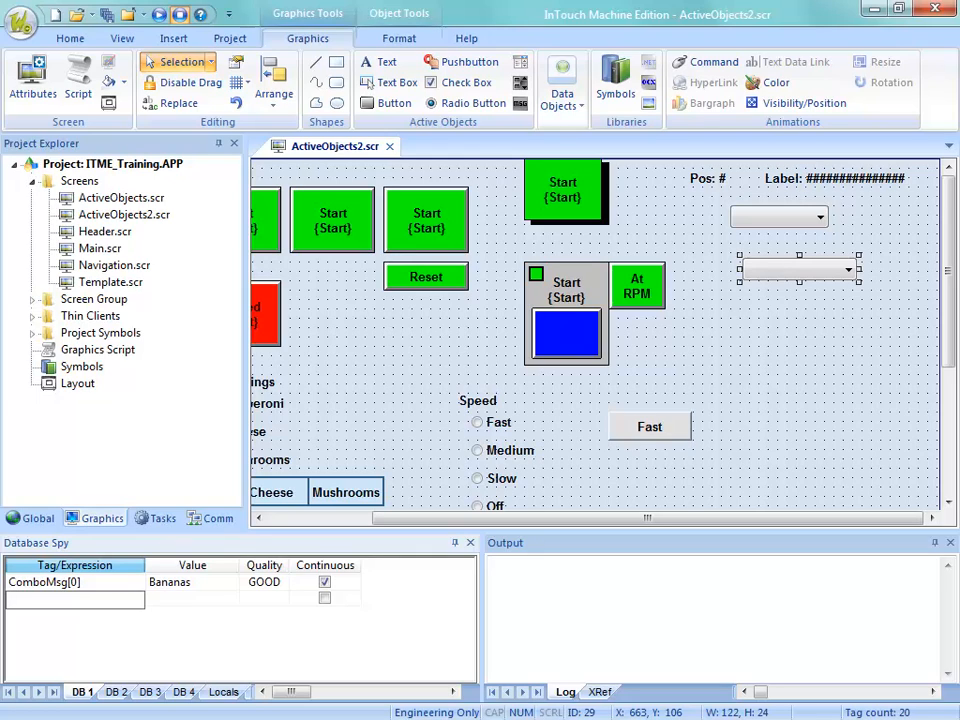
pyautogui.click(76, 582)
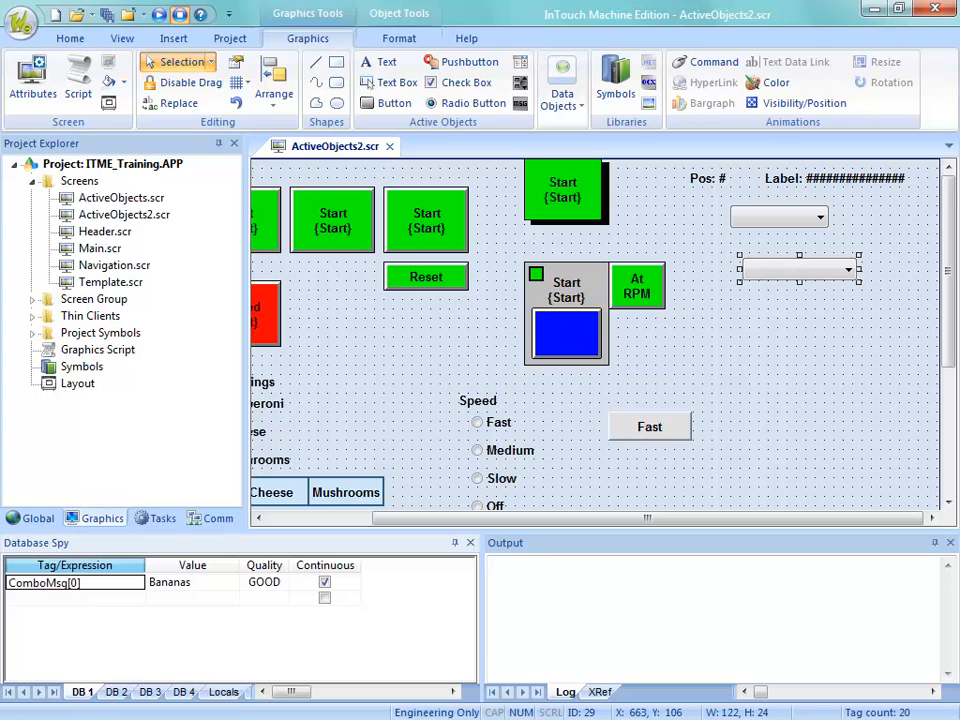
pyautogui.doubleClick(75, 598)
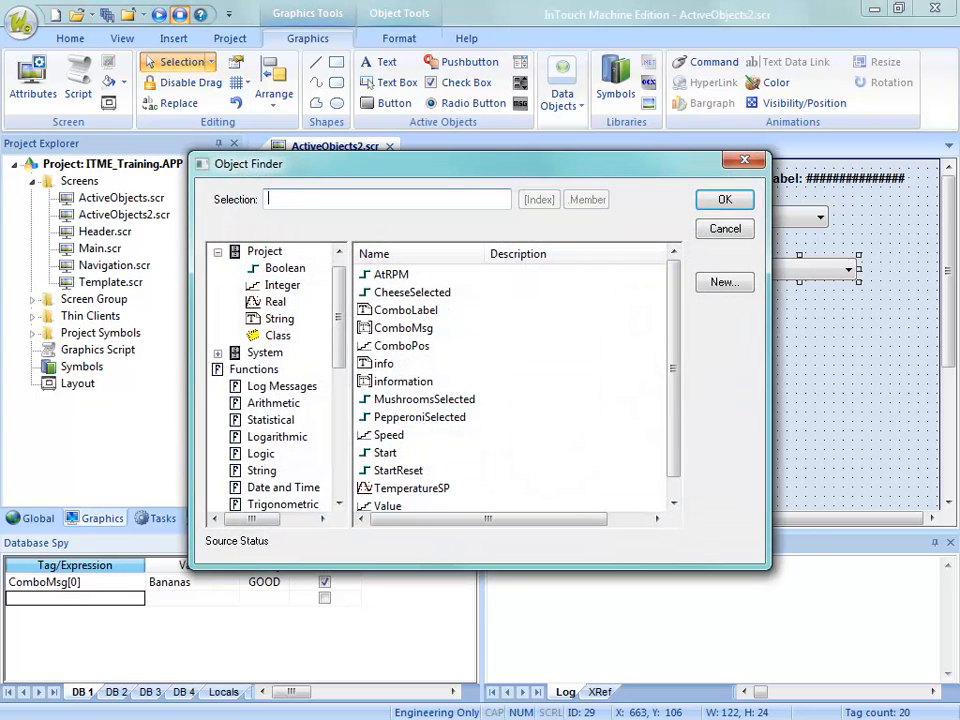
pyautogui.click(403, 328)
pyautogui.click(539, 199)
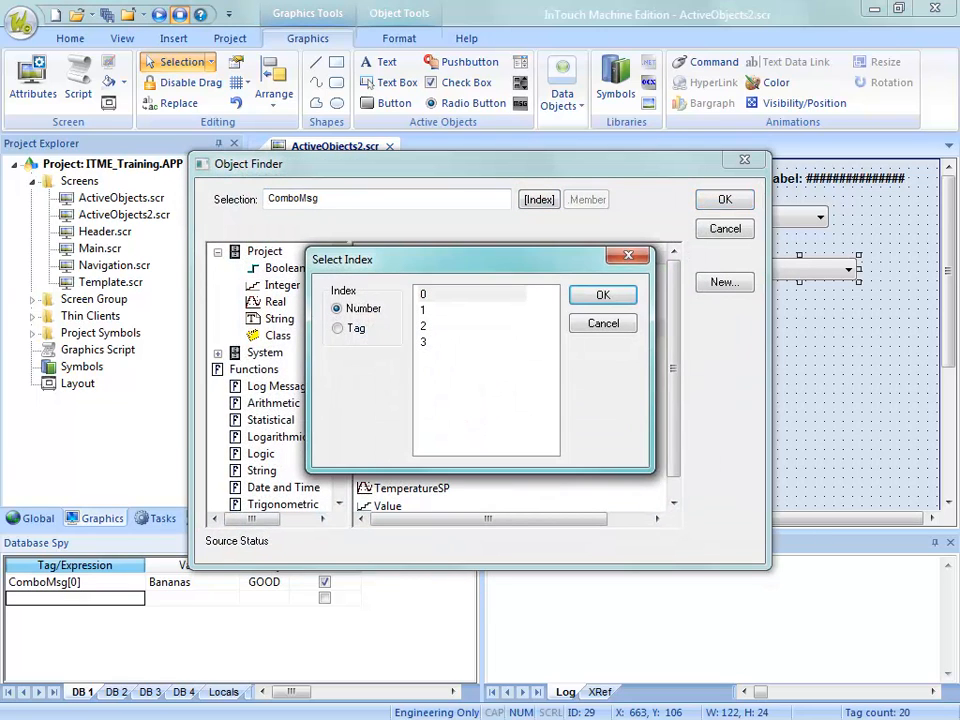
pyautogui.click(423, 310)
pyautogui.click(603, 295)
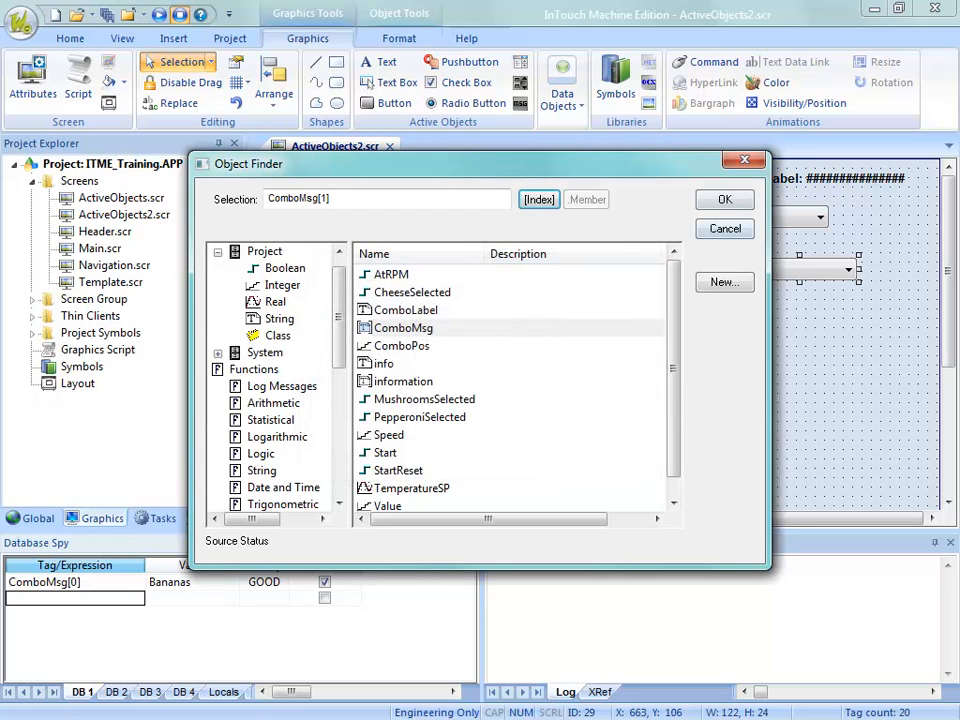
pyautogui.click(725, 200)
pyautogui.press('Return')
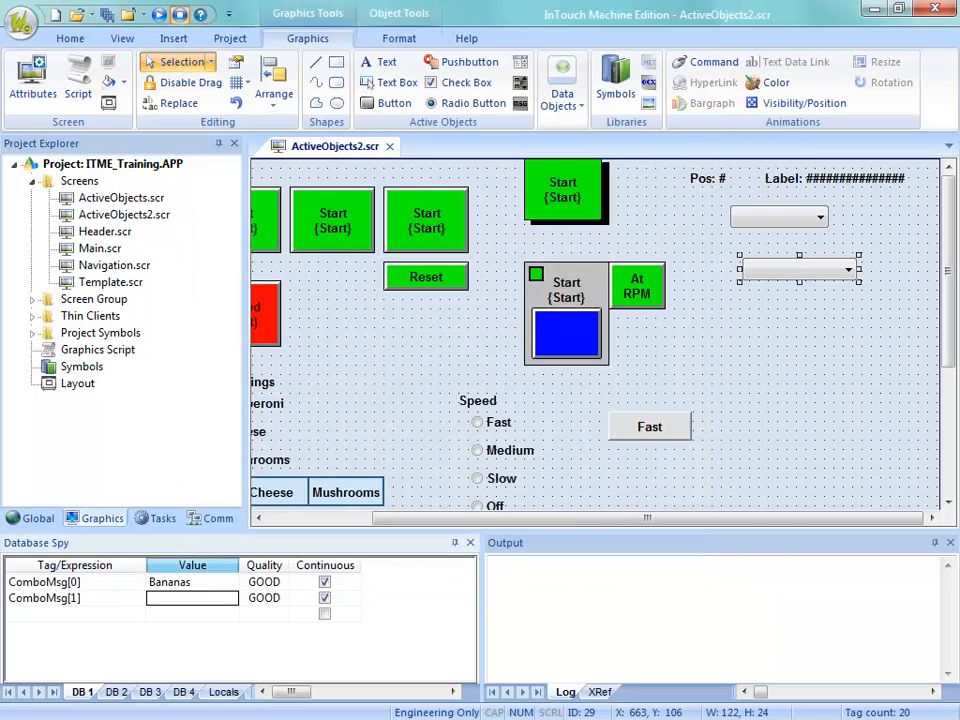
pyautogui.write('Apples')
pyautogui.press('Return')
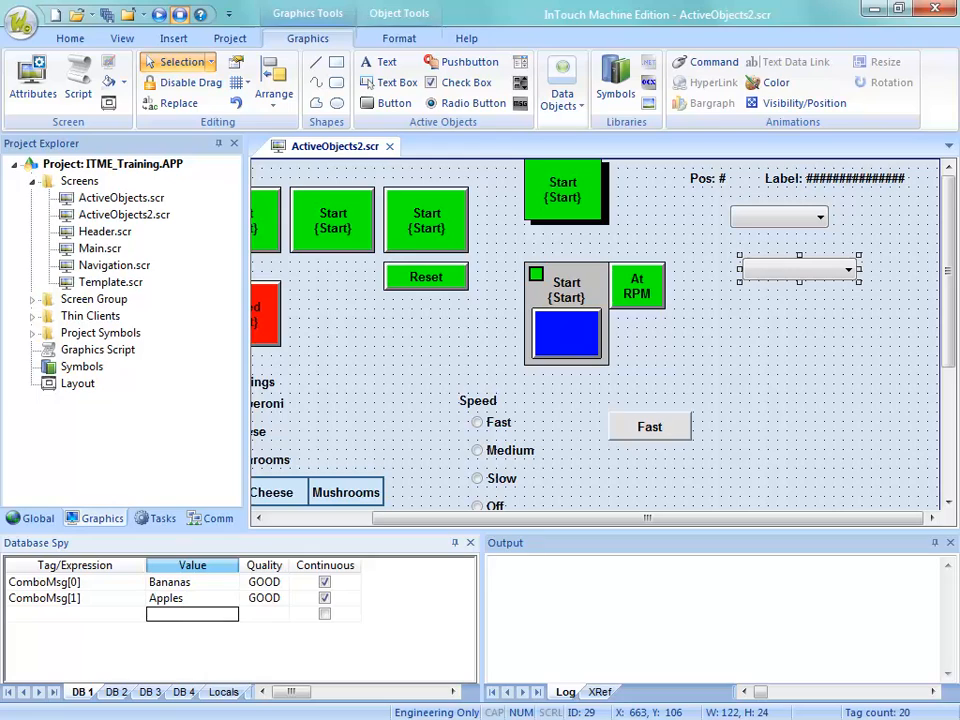
# Step: Copy the ComboMsg[1] expression to the third Database Spy row and change its index to 2
pyautogui.click(75, 598)
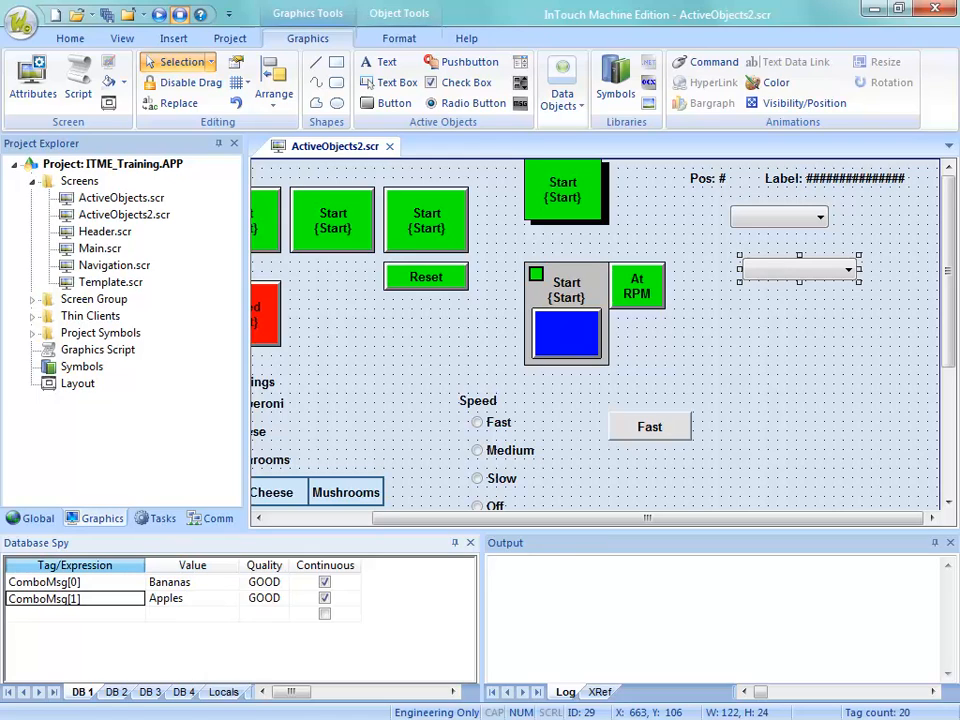
pyautogui.press('Down')
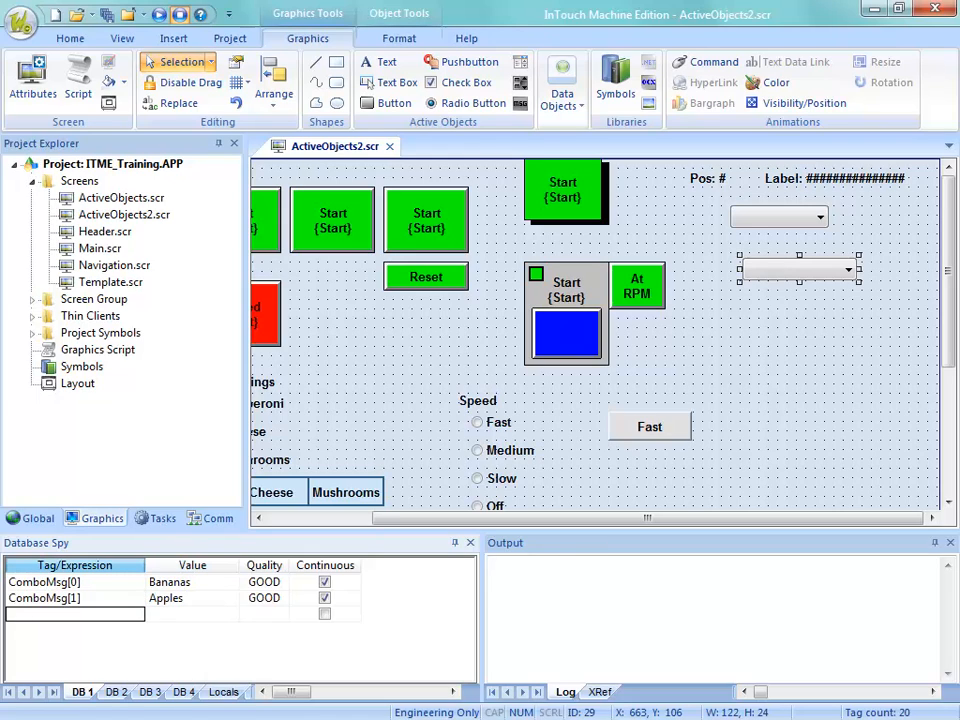
pyautogui.write('ComboMsg[1]')
pyautogui.press('F2')
pyautogui.press('Left')
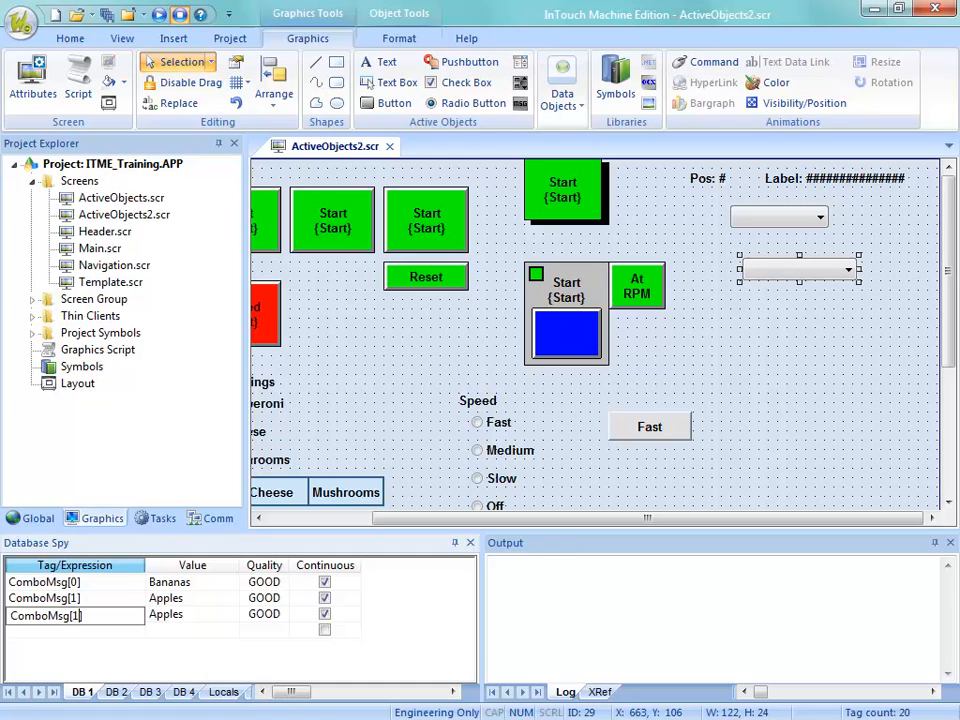
pyautogui.hotkey('shift', 'Left')
pyautogui.write('2')
pyautogui.press('Tab')
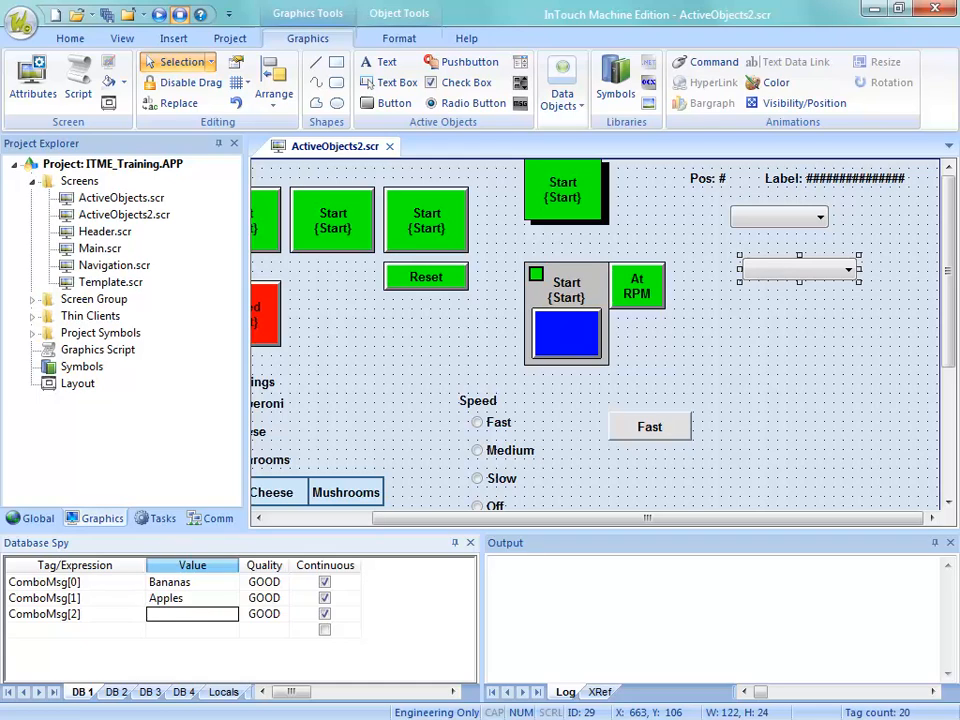
# Step: Set ComboMsg[2] to Grapes in the Database Spy and add a fourth row for ComboMsg[3] with the value Oranges
pyautogui.write('Grapes')
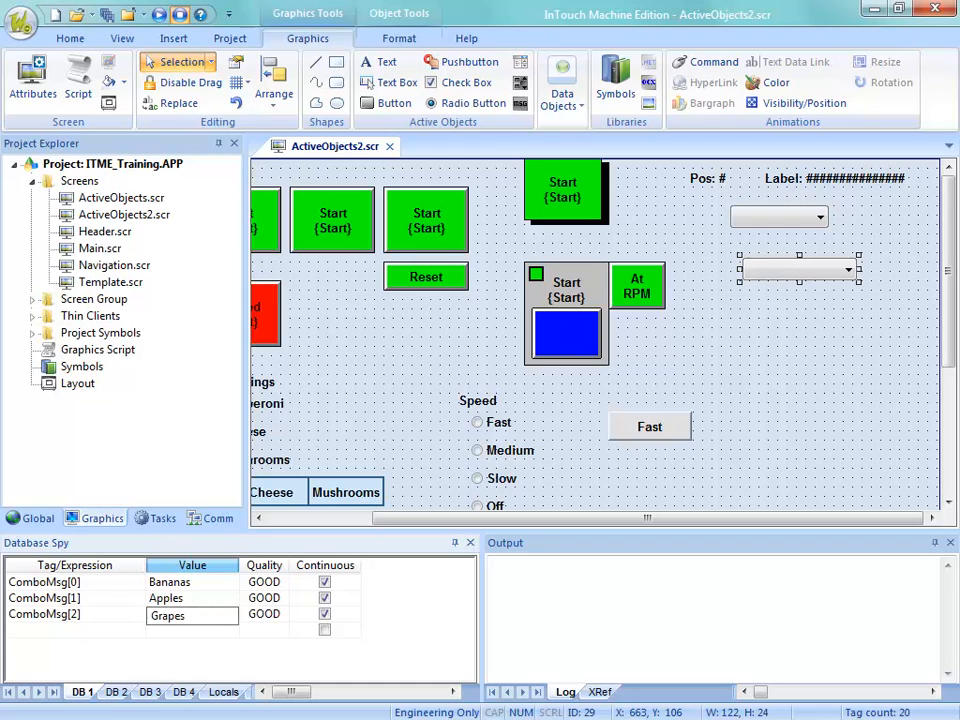
pyautogui.press('Return')
pyautogui.write('ComboMsg[1]')
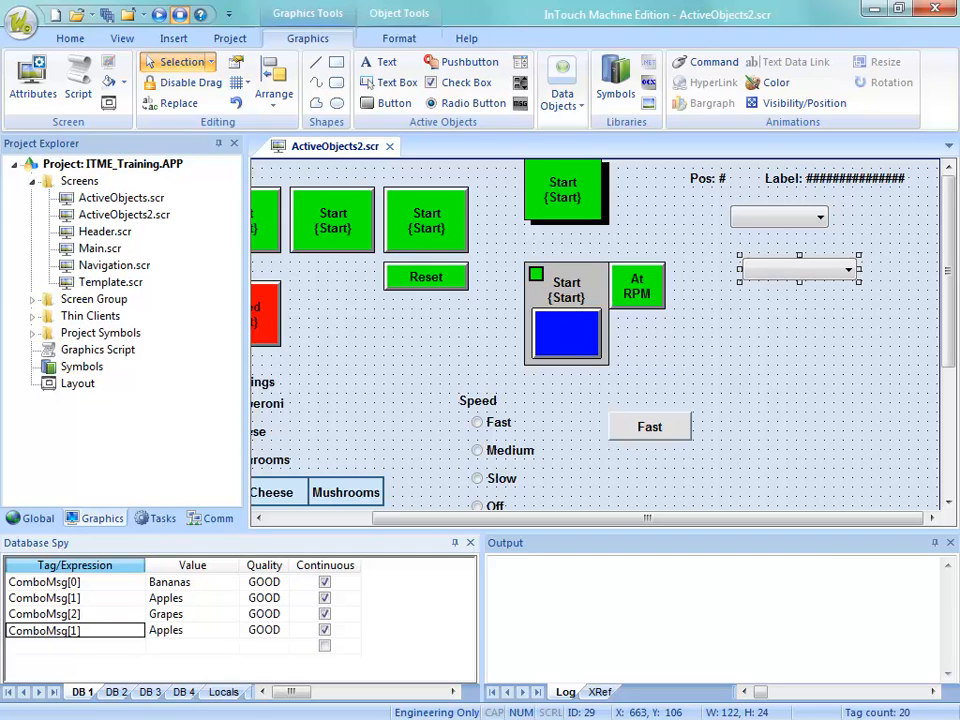
pyautogui.press('F2')
pyautogui.press('Left')
pyautogui.hotkey('shift', 'Left')
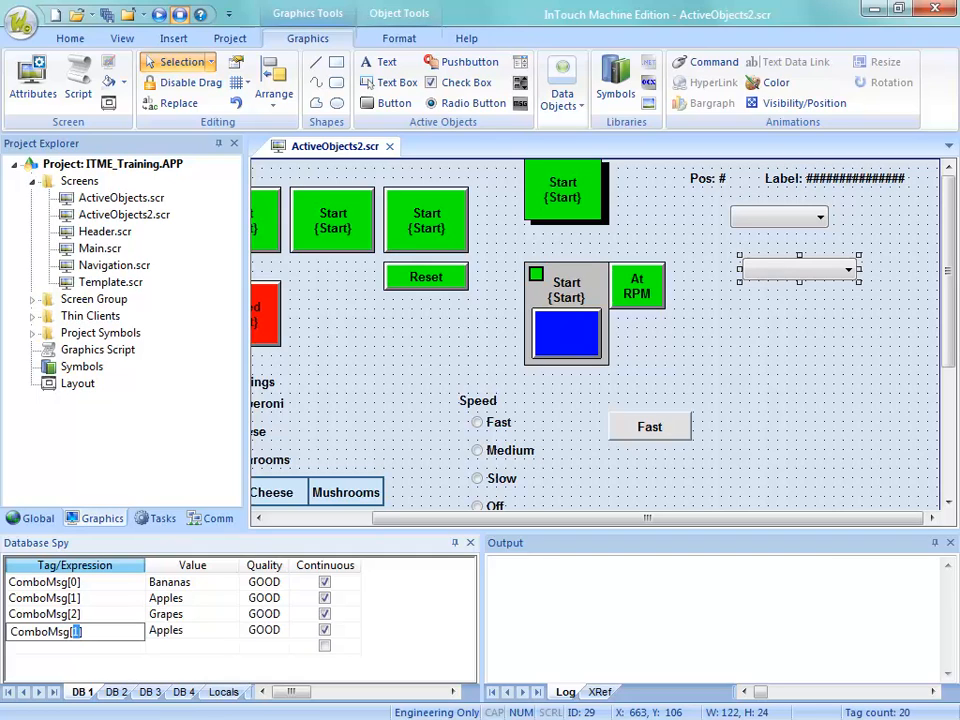
pyautogui.write('3')
pyautogui.press('Tab')
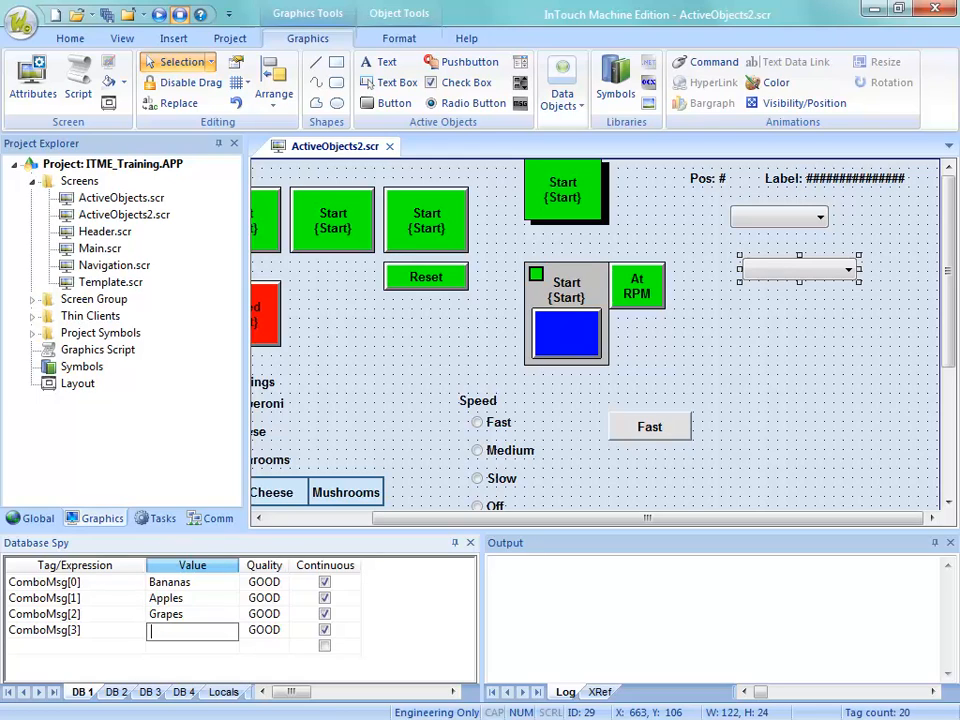
pyautogui.write('Oranges')
pyautogui.press('Return')
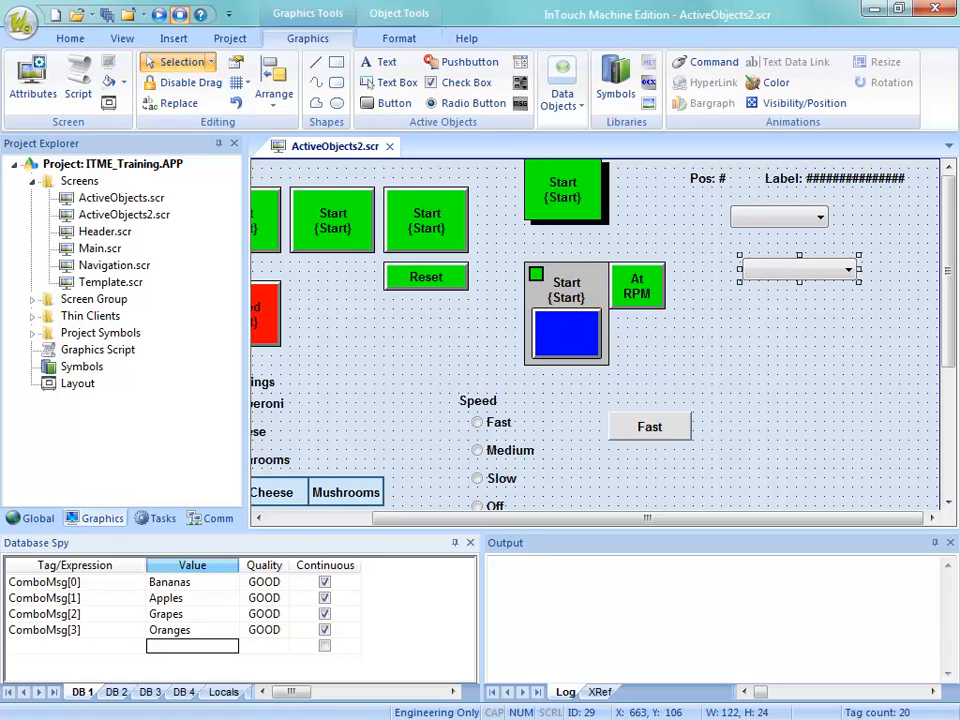
# Step: Assign the ComboLabel tag as the label and the ComboPos tag as the index of the lower combo box
pyautogui.doubleClick(797, 269)
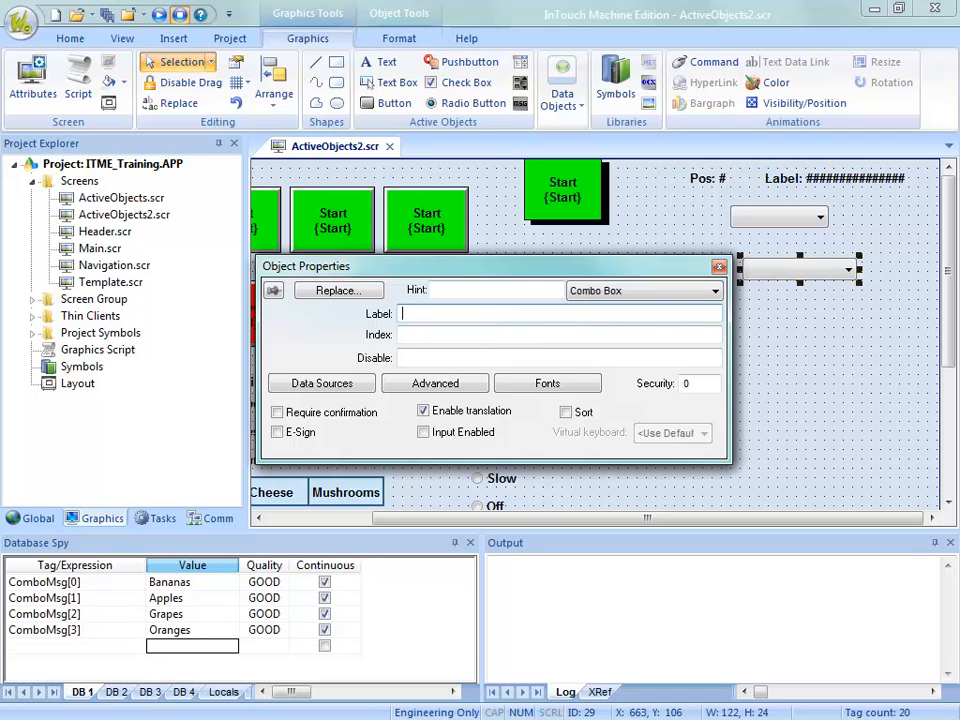
pyautogui.doubleClick(543, 314)
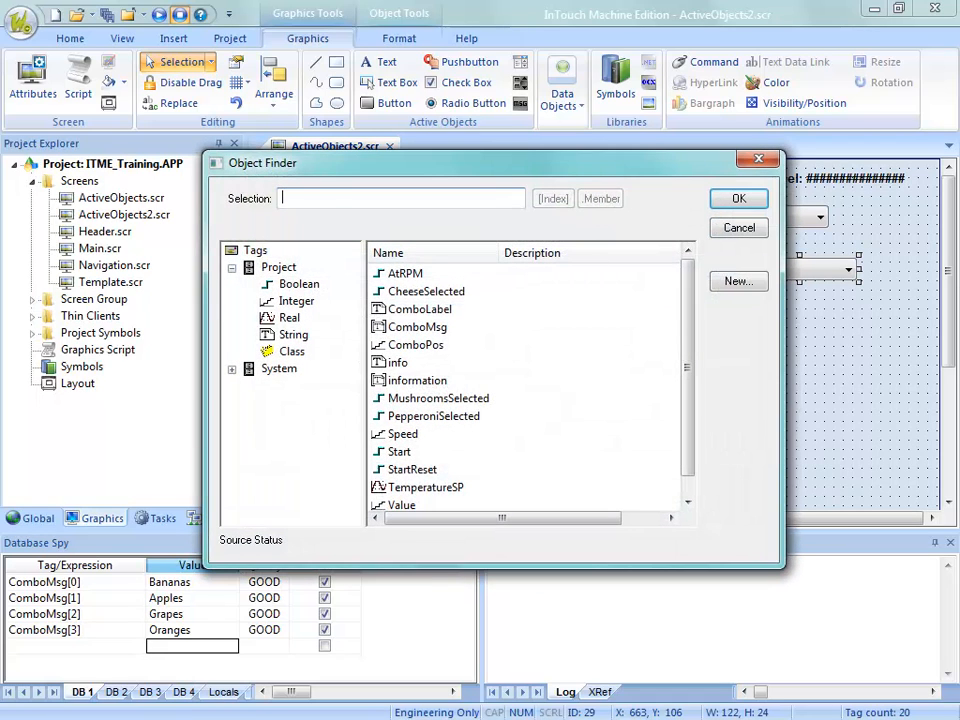
pyautogui.click(420, 309)
pyautogui.click(739, 198)
pyautogui.click(543, 335)
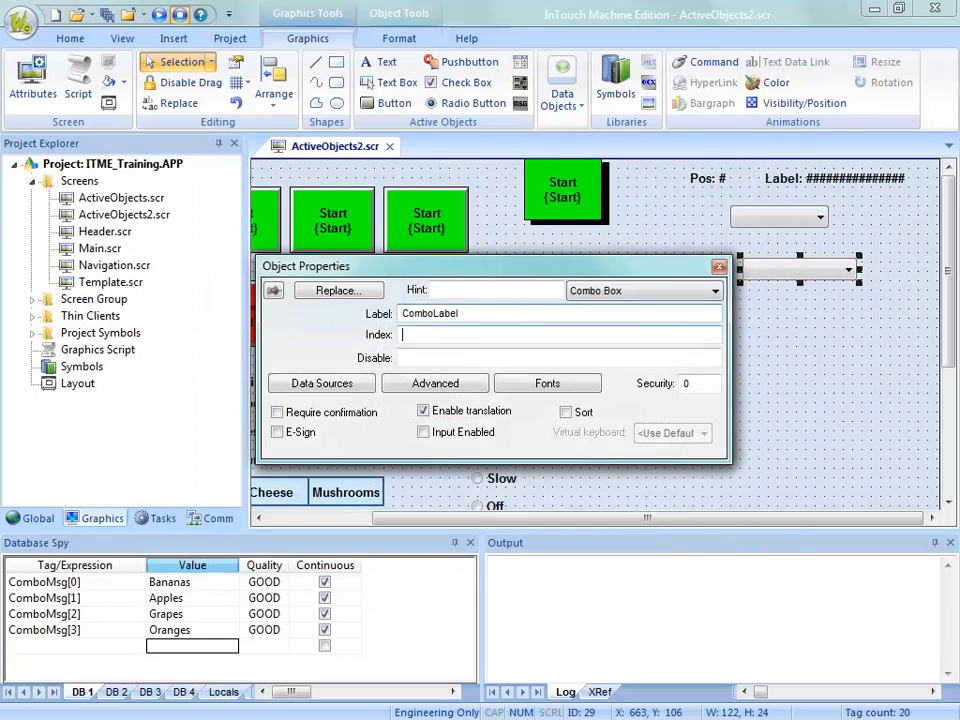
pyautogui.doubleClick(543, 335)
pyautogui.click(416, 345)
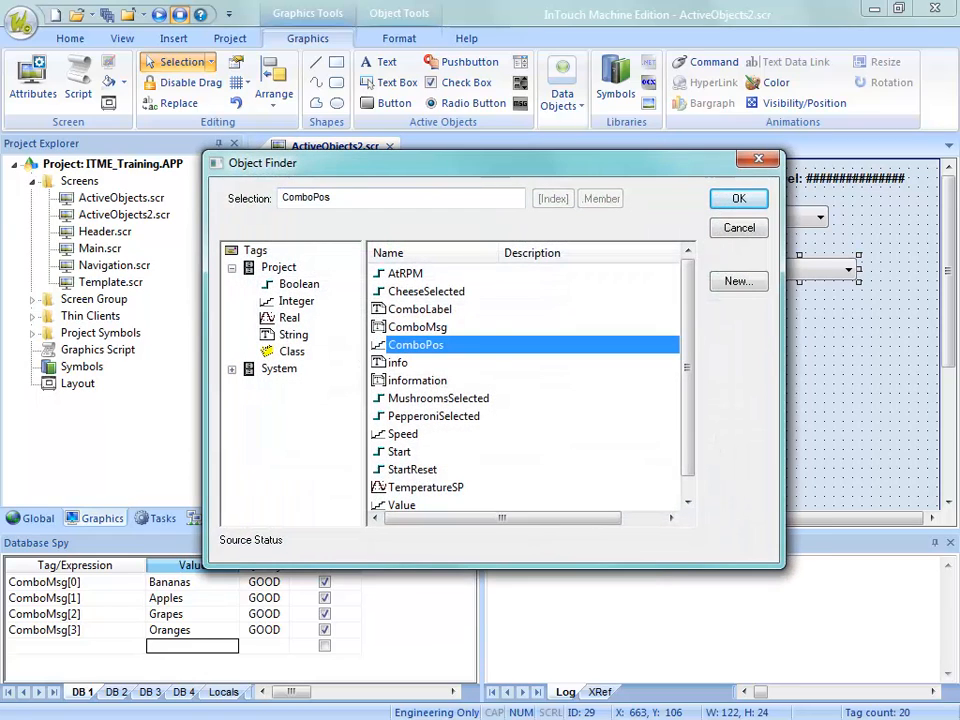
pyautogui.click(739, 198)
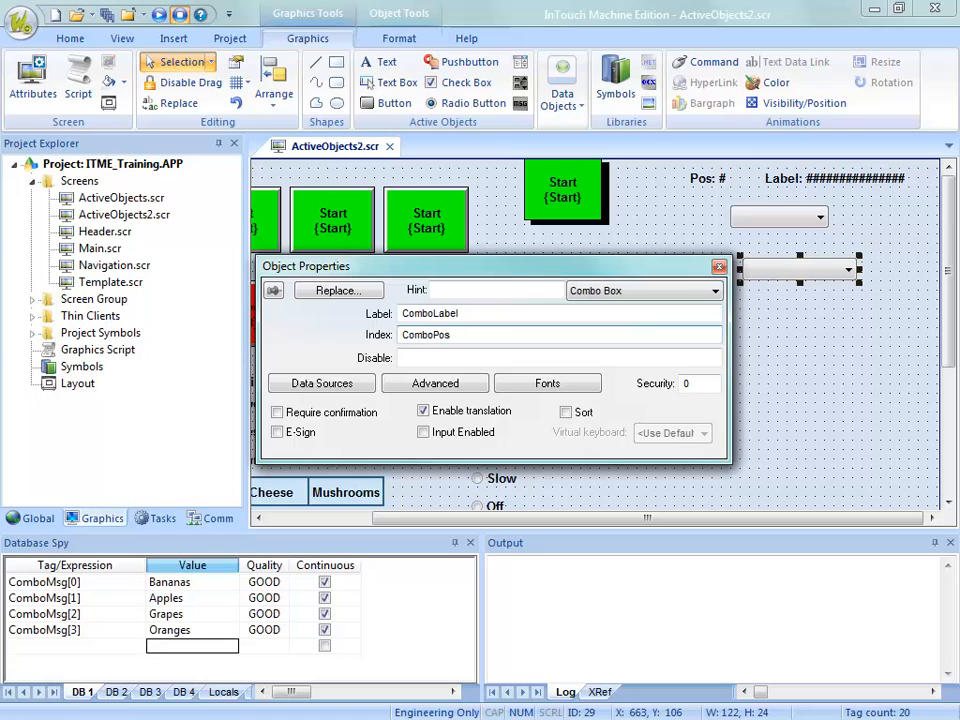
# Step: Review the array tag settings of the lower combo box's data source and close its object properties
pyautogui.click(322, 383)
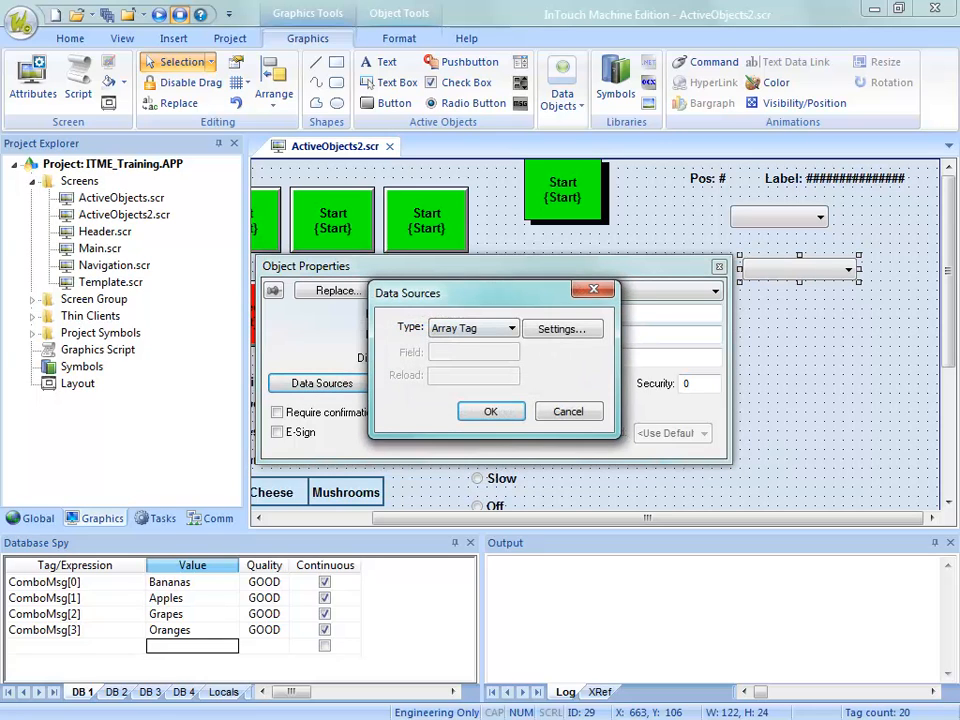
pyautogui.click(562, 329)
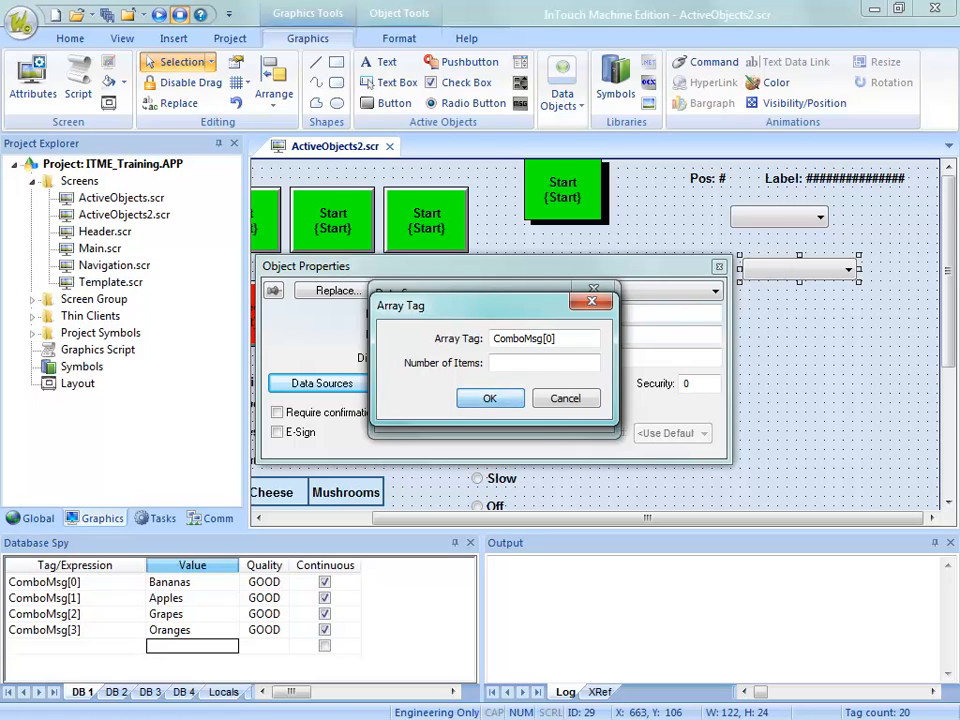
pyautogui.click(490, 398)
pyautogui.click(490, 411)
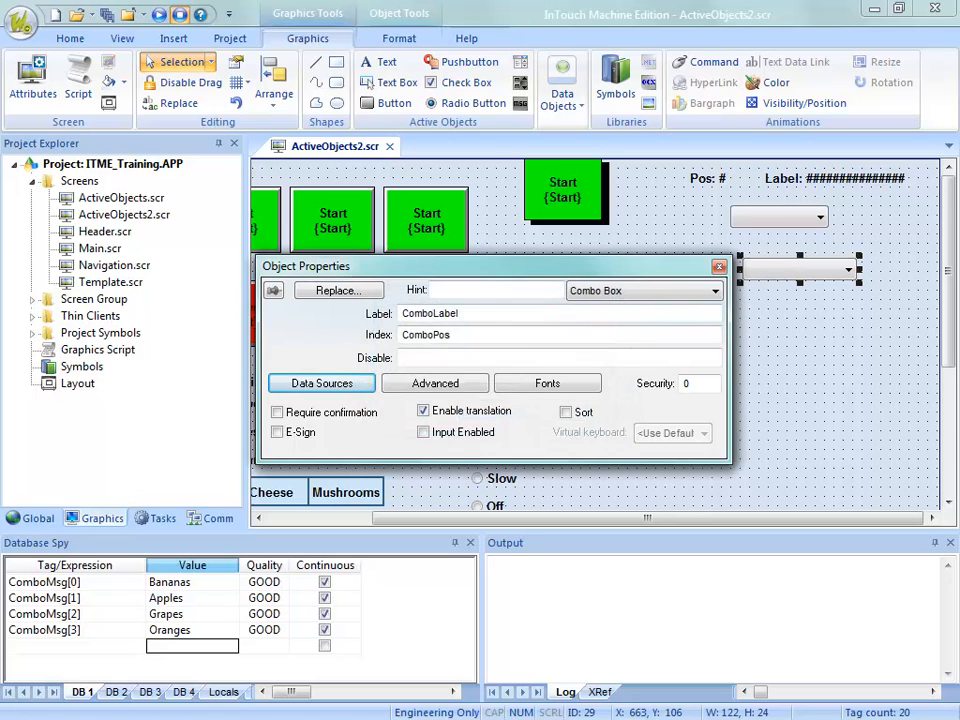
pyautogui.click(790, 439)
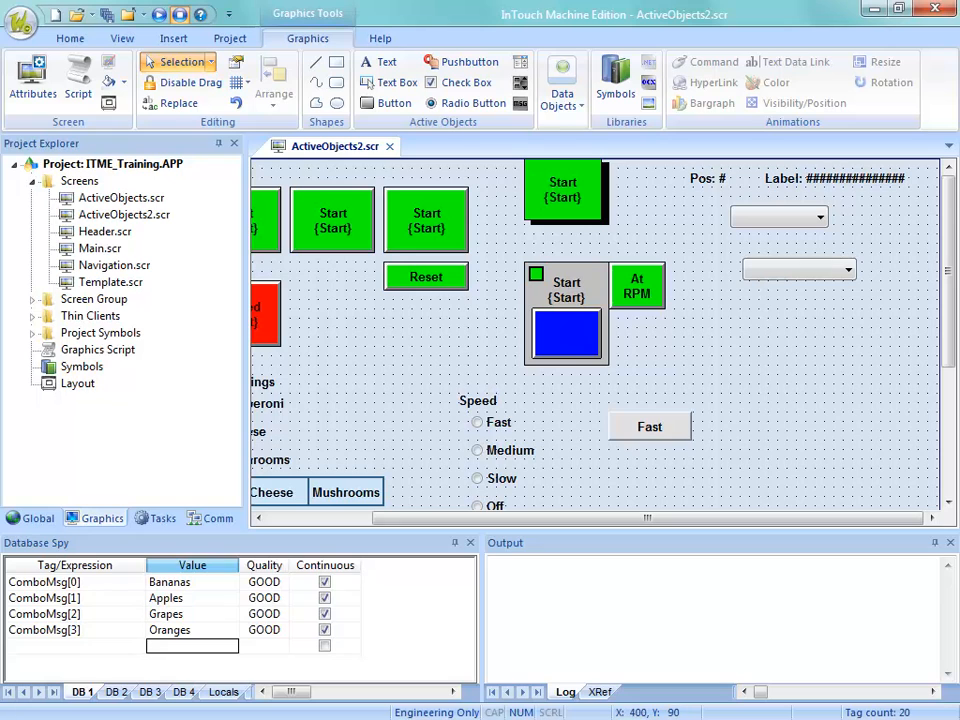
# Step: Save the ActiveObjects2 screen and download its screen file to the target system
pyautogui.rightClick(357, 150)
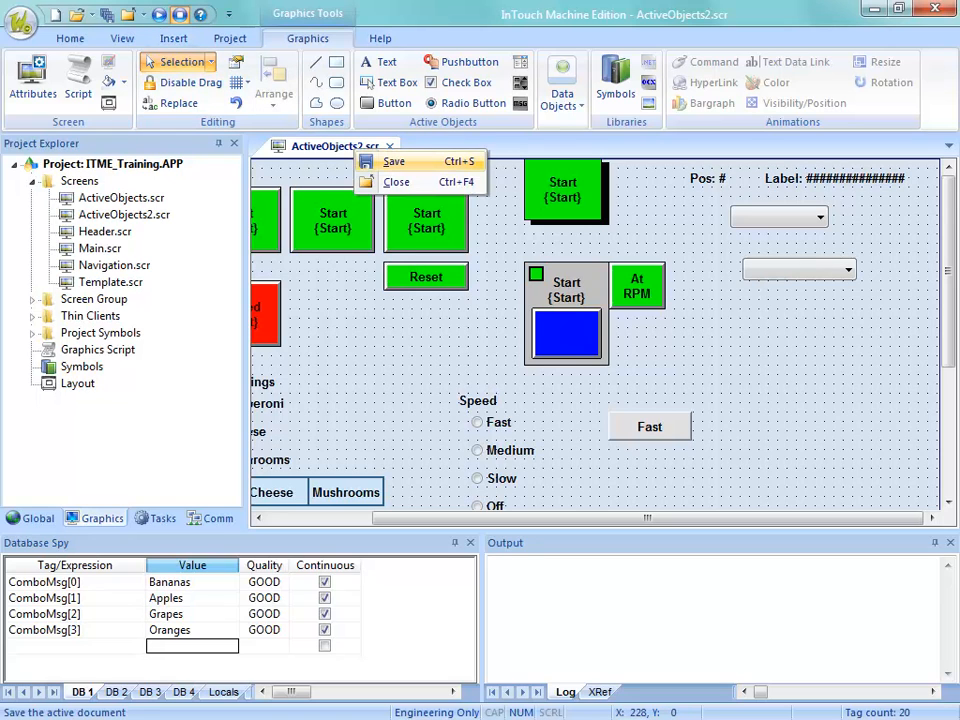
pyautogui.click(394, 161)
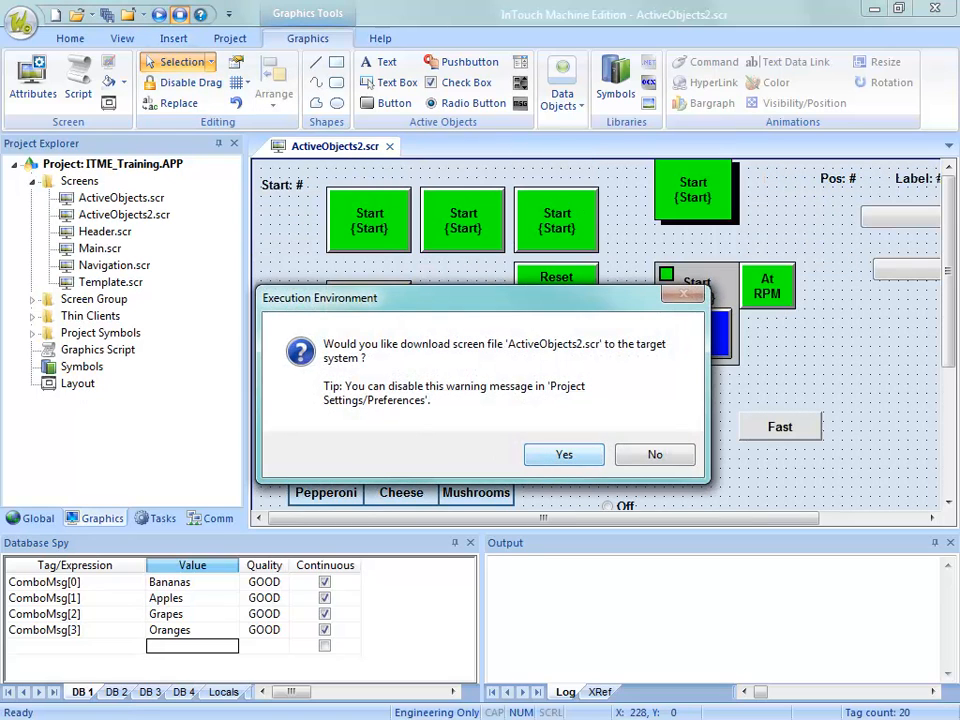
pyautogui.click(561, 454)
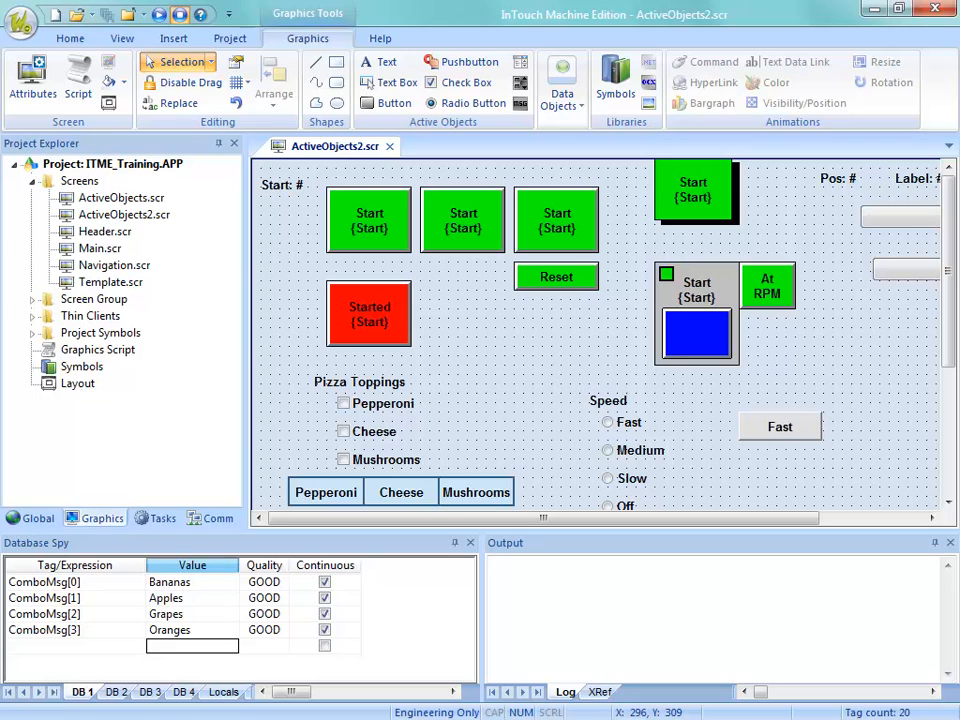
# Step: Download the project to the connected remote station
pyautogui.rightClick(343, 147)
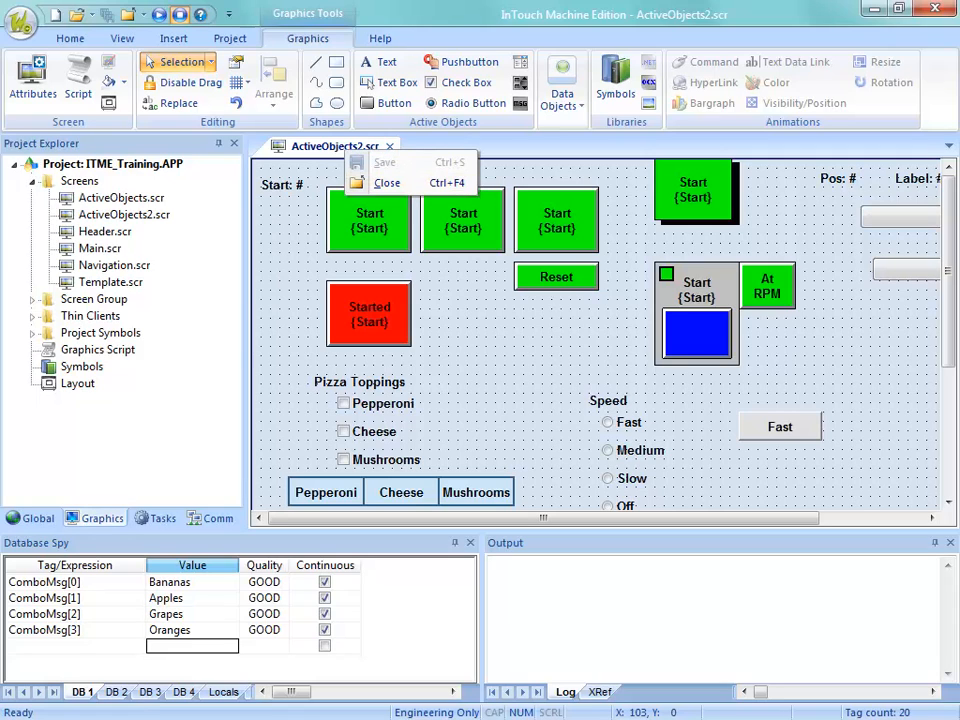
pyautogui.click(70, 38)
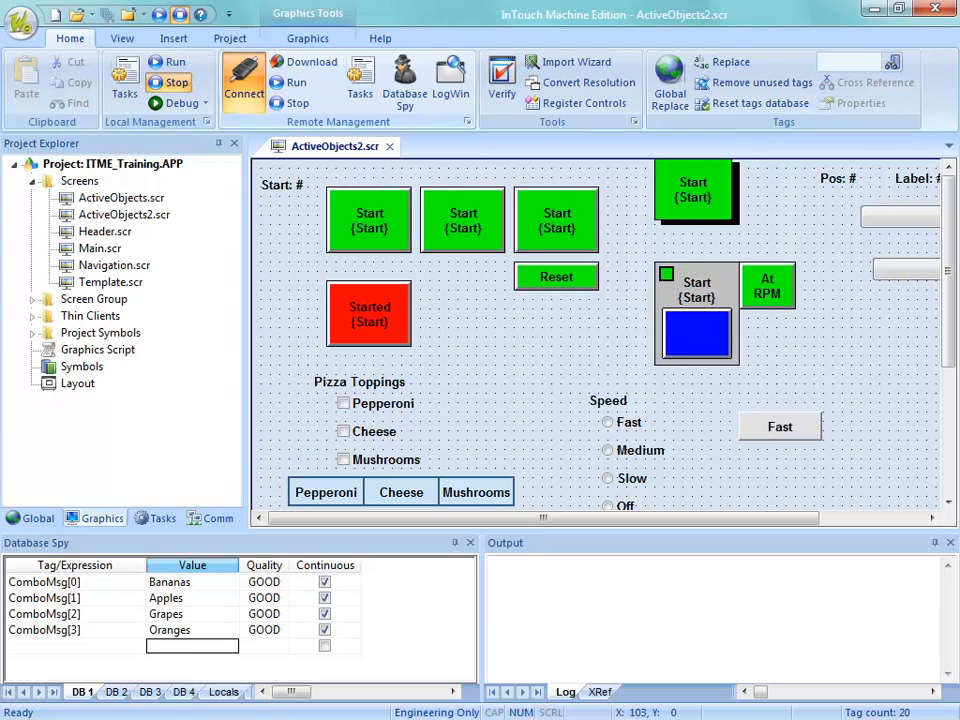
pyautogui.click(300, 62)
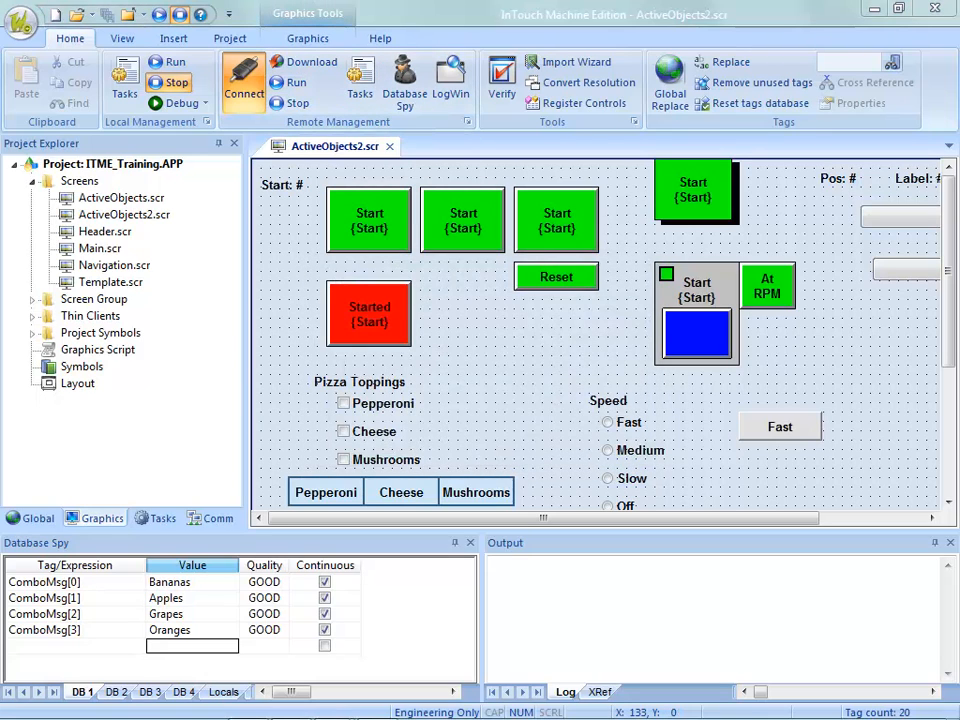
# Step: Switch to the Remote Desktop Connection, show the ActiveObjects2 runtime screen and check the lower combo box's list
pyautogui.moveTo(778, 2); pyautogui.dragTo(575, 67)
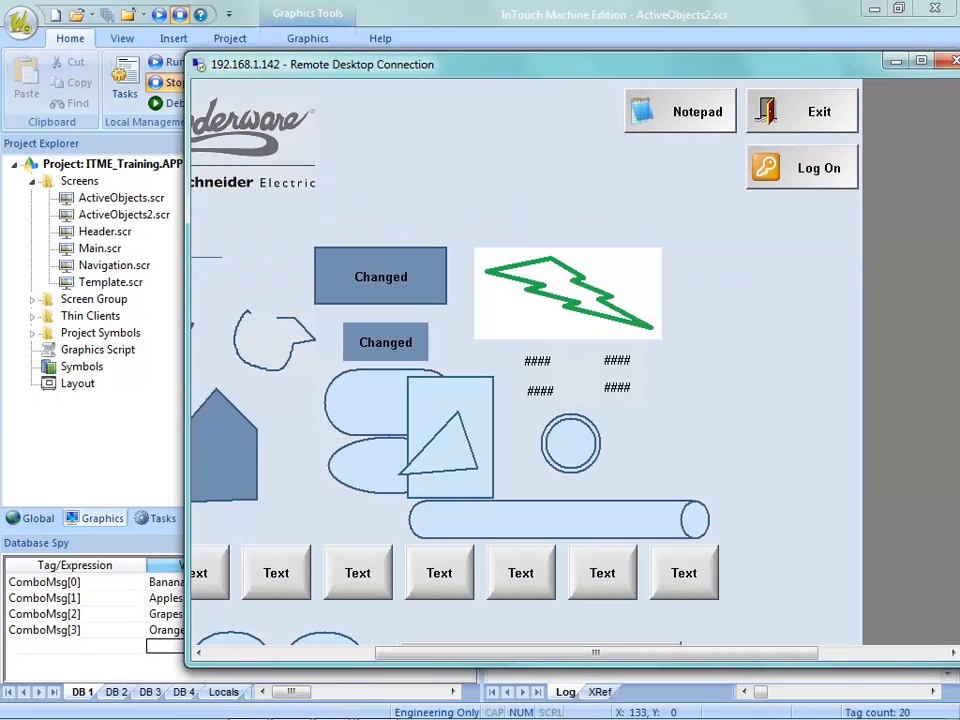
pyautogui.moveTo(596, 653); pyautogui.dragTo(497, 653)
pyautogui.click(262, 342)
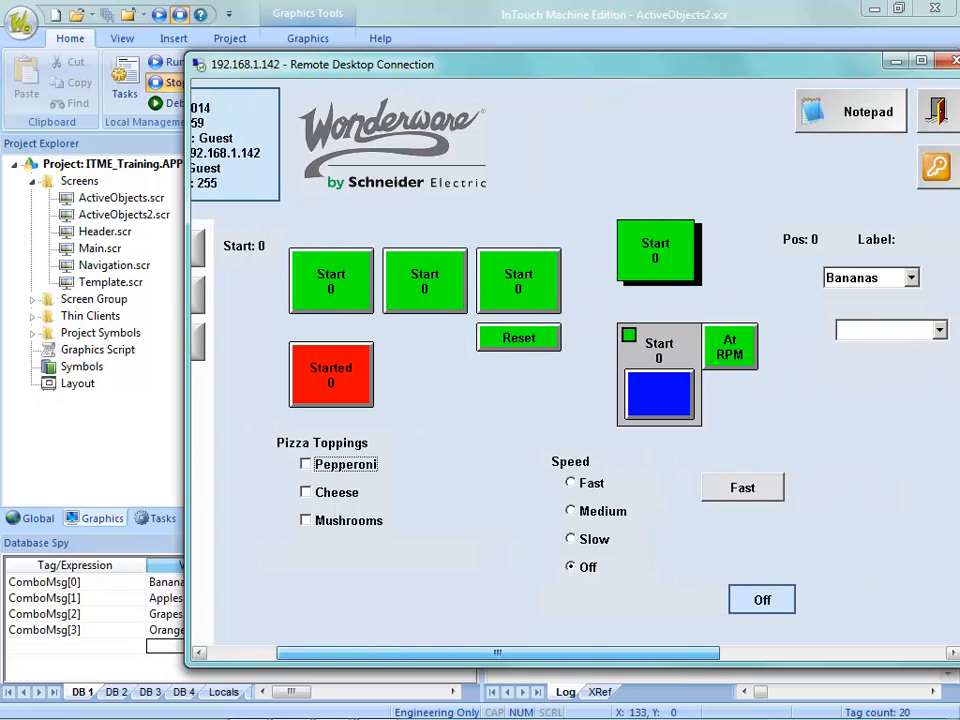
pyautogui.moveTo(560, 64); pyautogui.dragTo(402, 63)
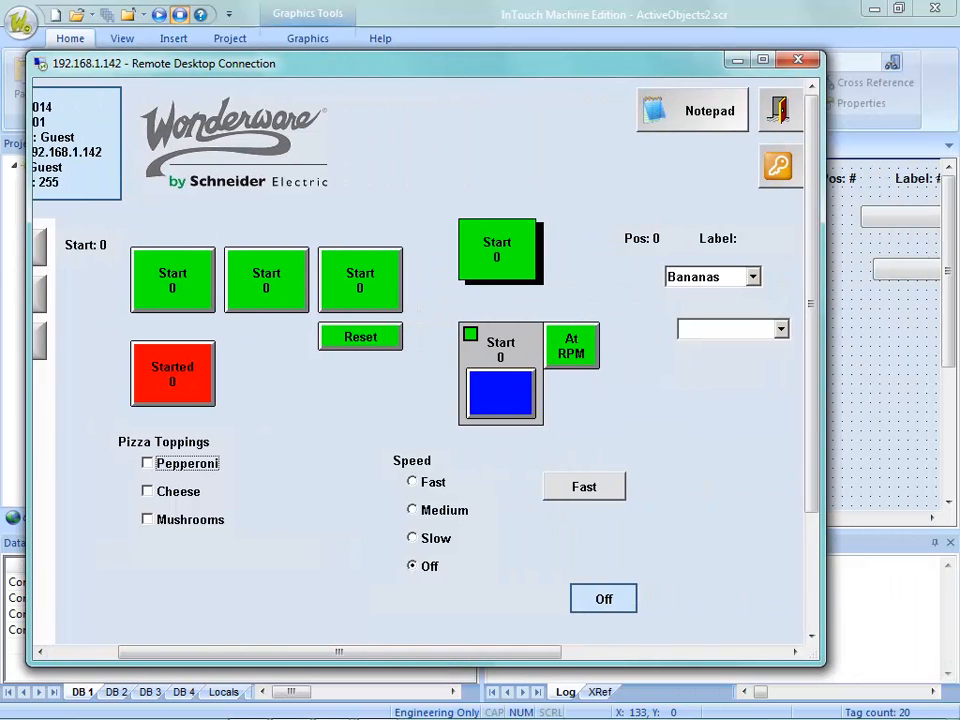
pyautogui.click(782, 329)
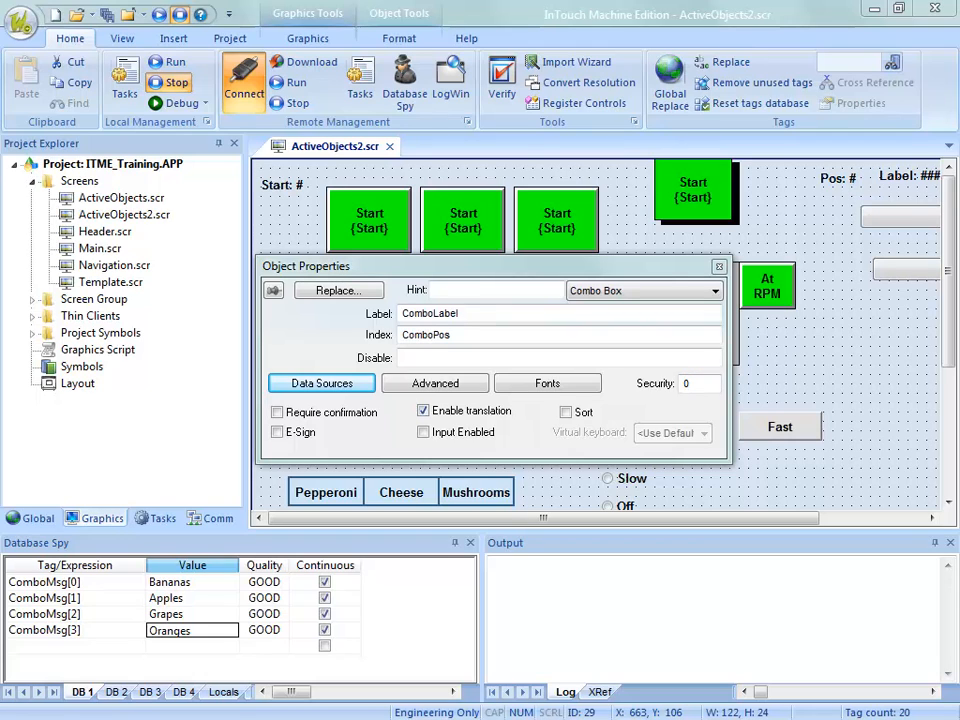
# Step: Set the number of items to 4 in the array tag data source of the lower combo box
pyautogui.click(322, 383)
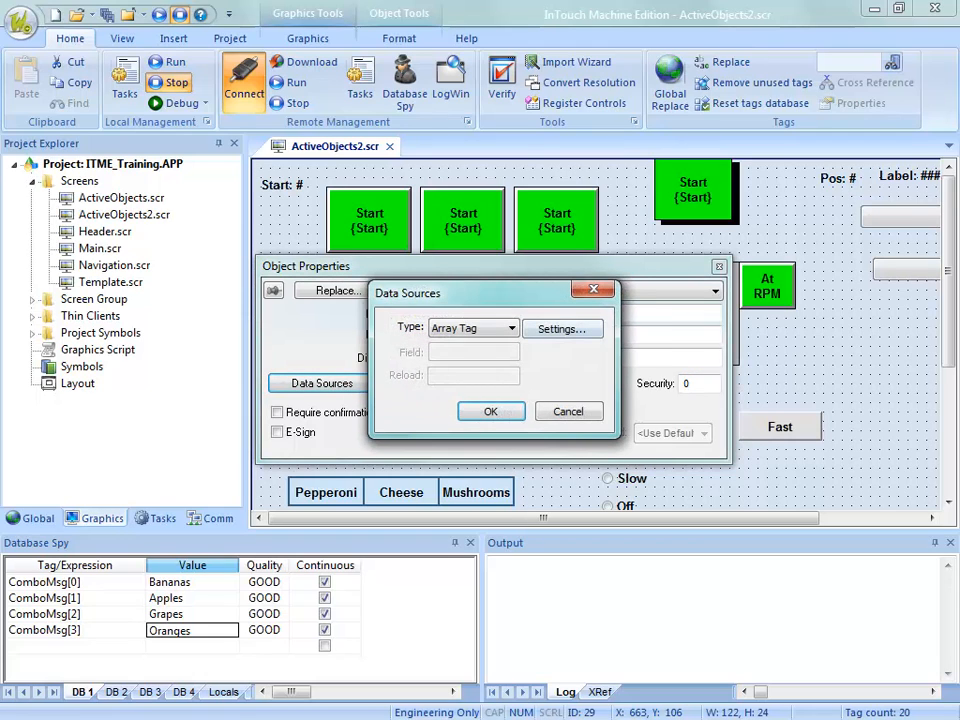
pyautogui.click(562, 329)
pyautogui.click(544, 363)
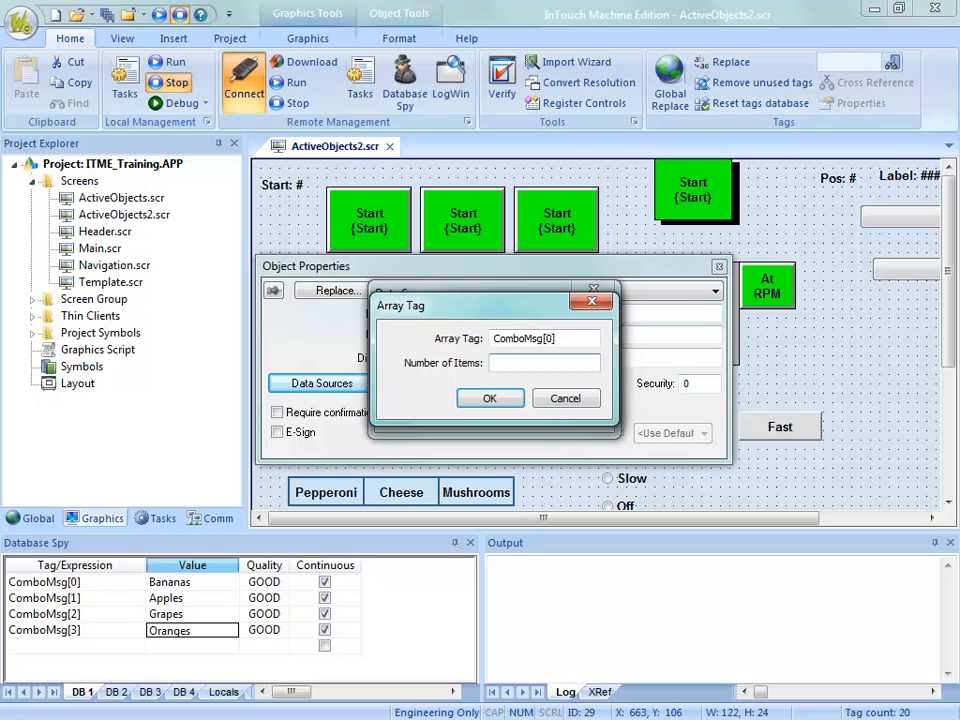
pyautogui.write('4')
pyautogui.press('Return')
pyautogui.click(490, 411)
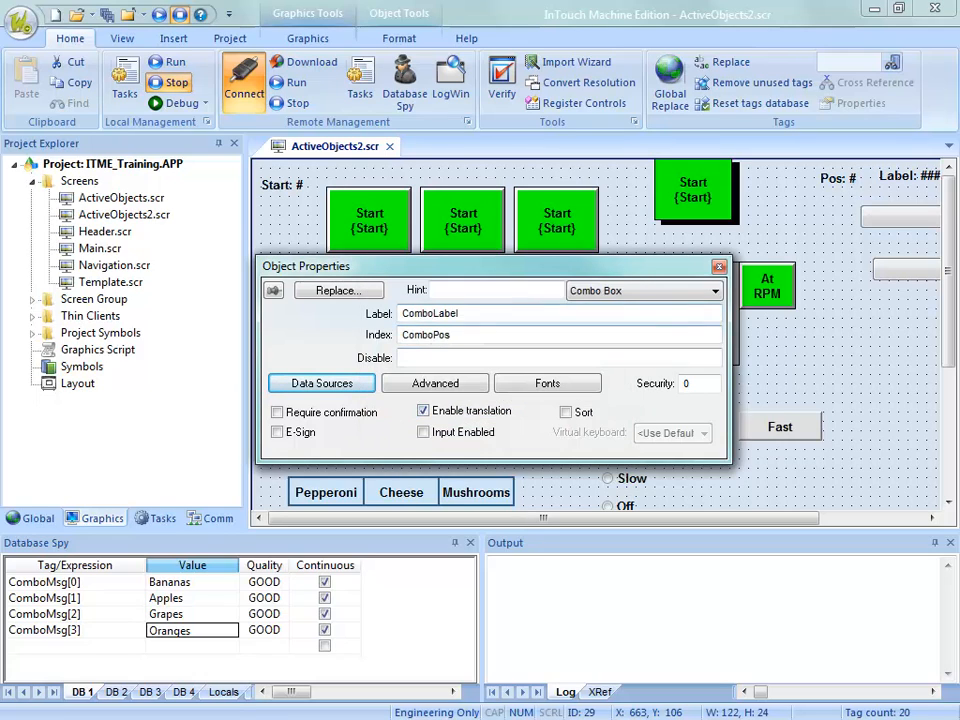
# Step: Save the changed ActiveObjects2 screen and download it to the target system again
pyautogui.rightClick(354, 152)
pyautogui.click(392, 164)
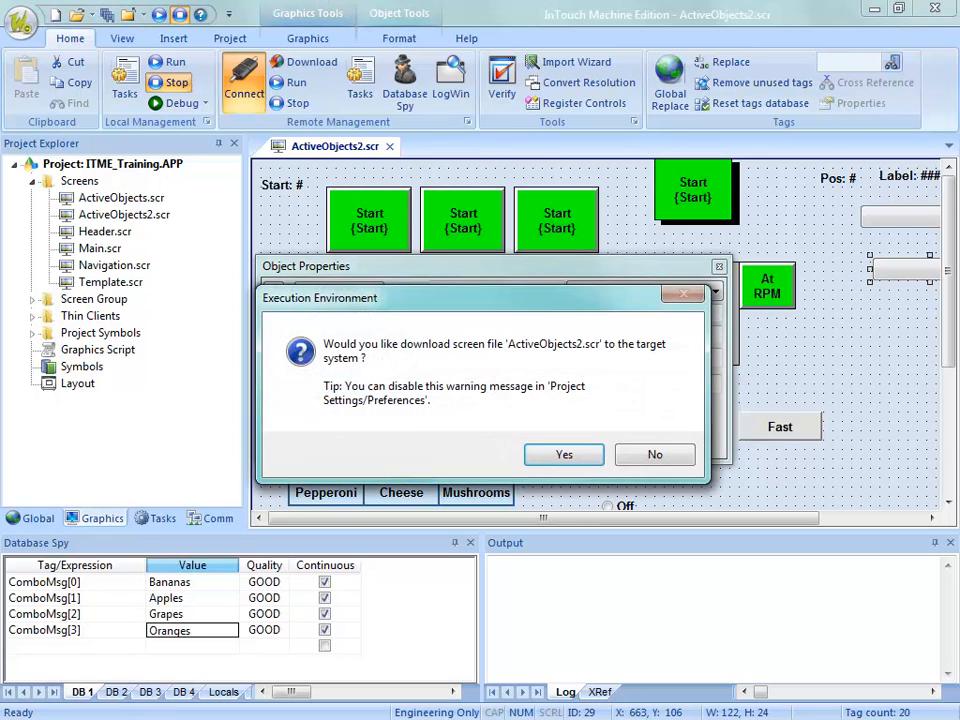
pyautogui.click(564, 454)
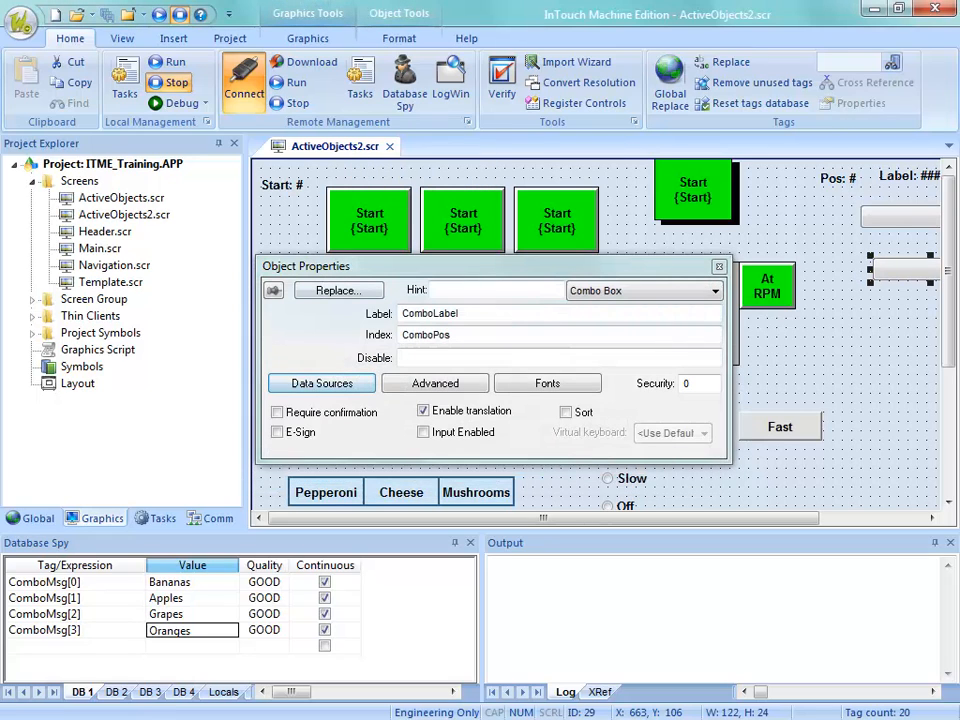
# Step: Open the Database Spy for the remote host 192.168.1.142 with an empty first row
pyautogui.click(404, 95)
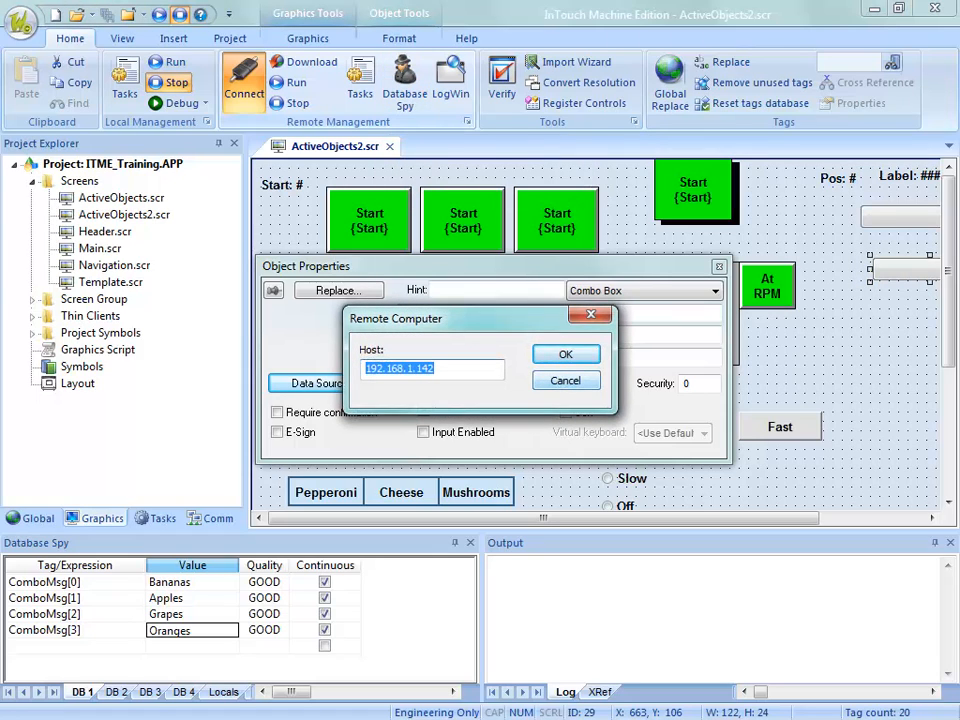
pyautogui.press('Return')
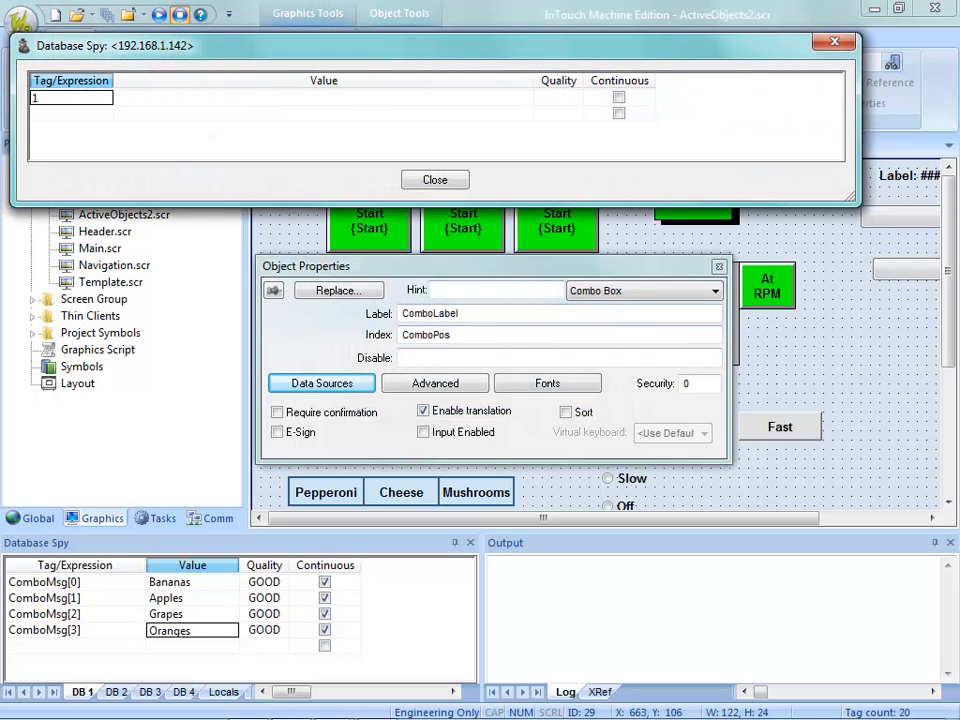
pyautogui.press('BackSpace')
pyautogui.click(323, 98)
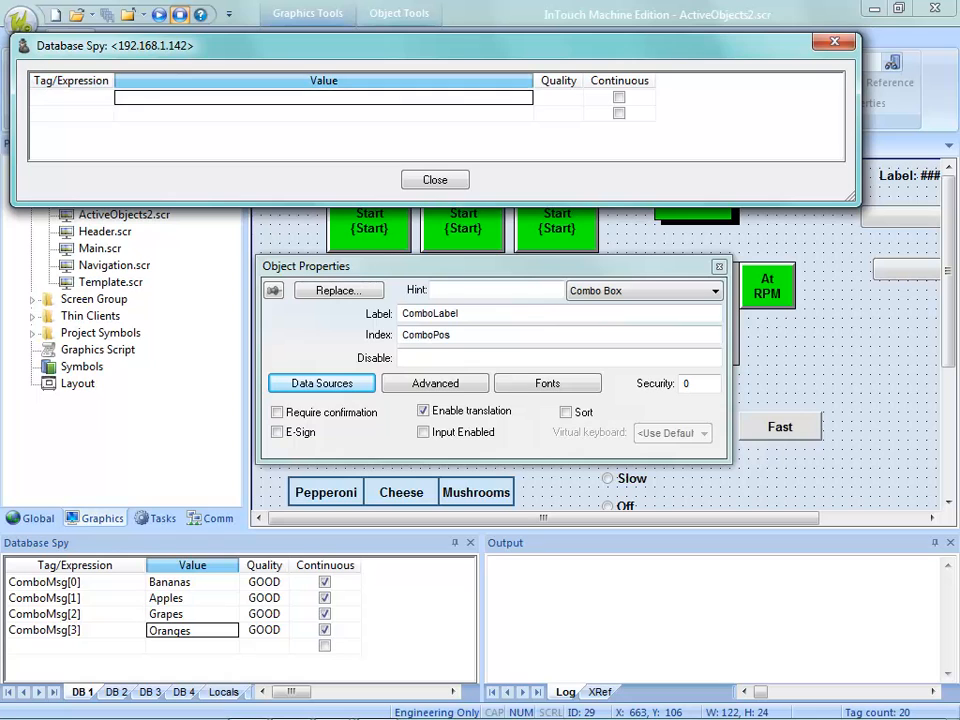
# Step: Add the array tag ComboMsg[0] to the remote Database Spy and set its value to Bananas
pyautogui.click(71, 98)
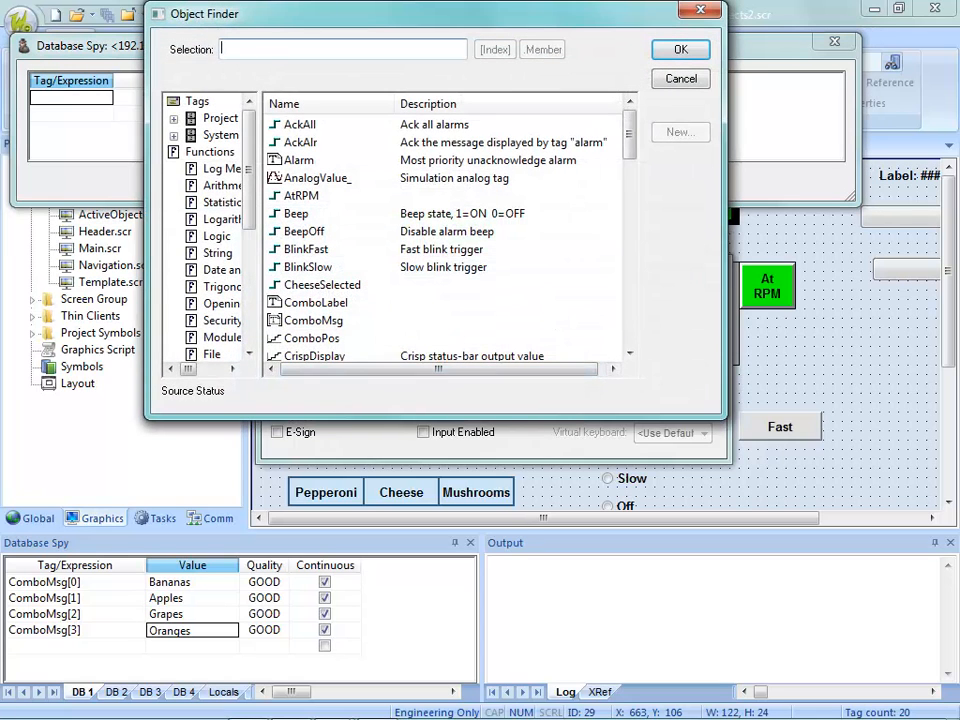
pyautogui.doubleClick(313, 320)
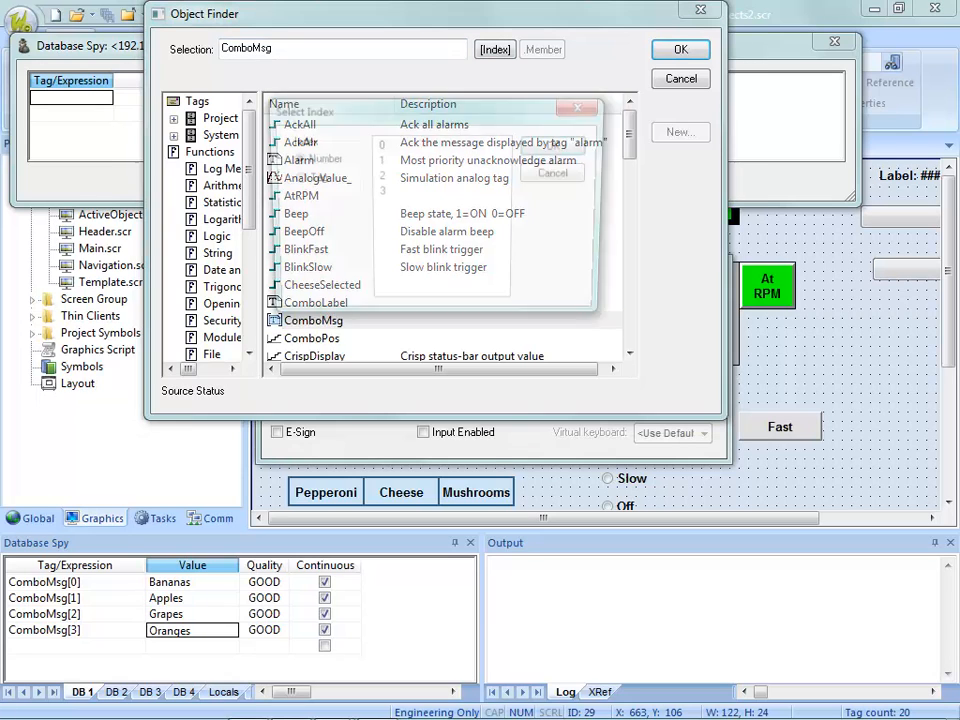
pyautogui.click(381, 144)
pyautogui.click(559, 145)
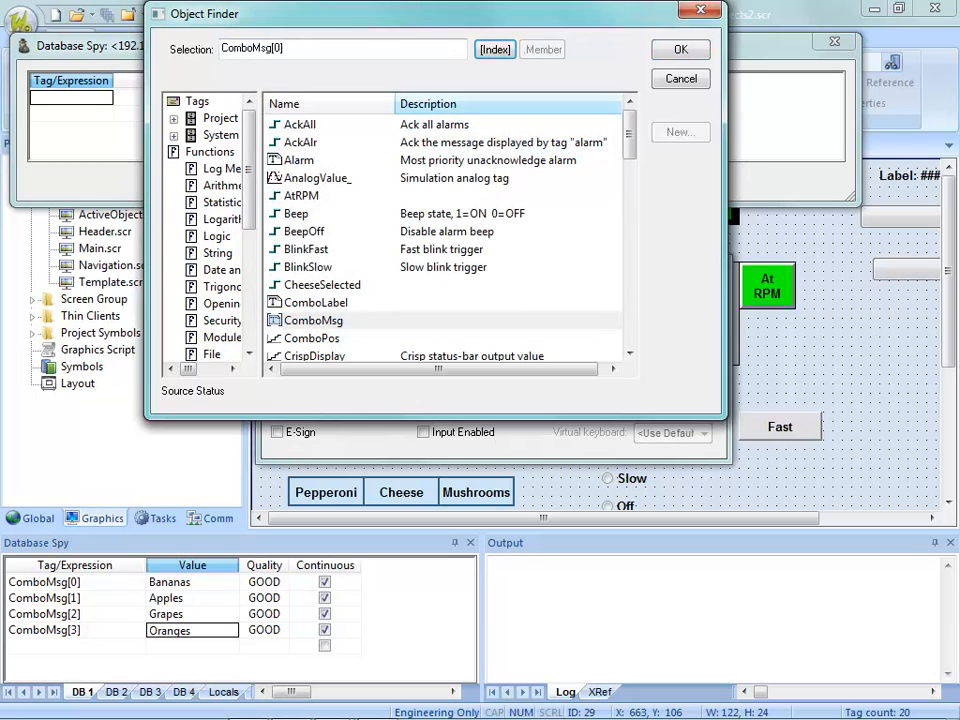
pyautogui.press('Return')
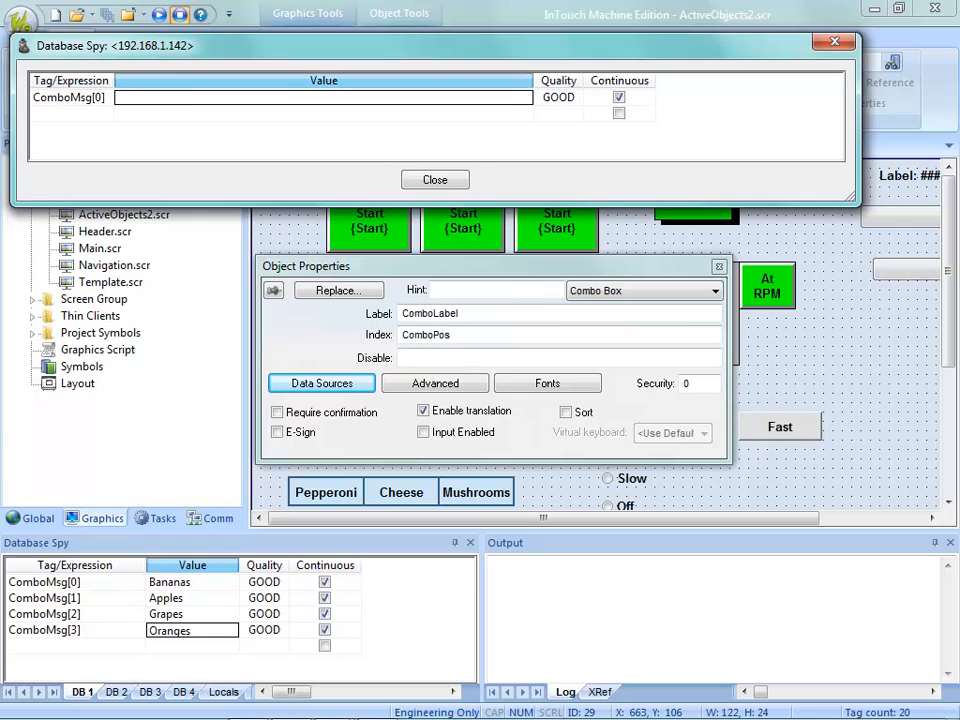
pyautogui.write('Bananas')
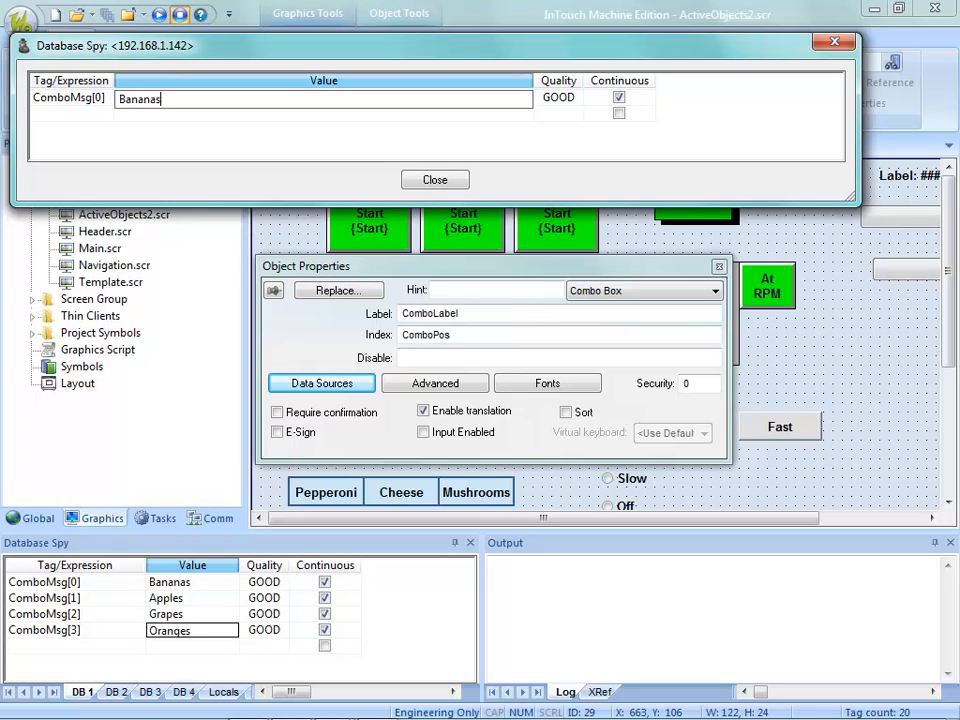
pyautogui.press('Return')
# Step: Copy the ComboMsg[0] tag into the second row, change it to ComboMsg[1] and set its value to Apples
pyautogui.moveTo(72, 98); pyautogui.dragTo(72, 114)
pyautogui.hotkey('ctrl', 'c')
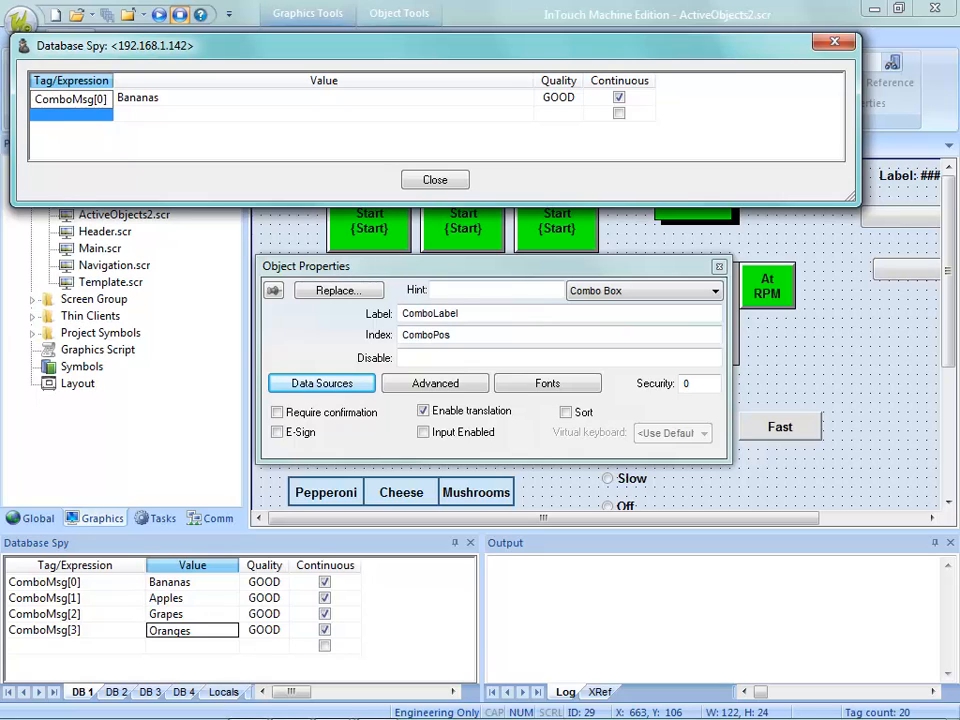
pyautogui.click(200, 114)
pyautogui.click(71, 98)
pyautogui.click(71, 114)
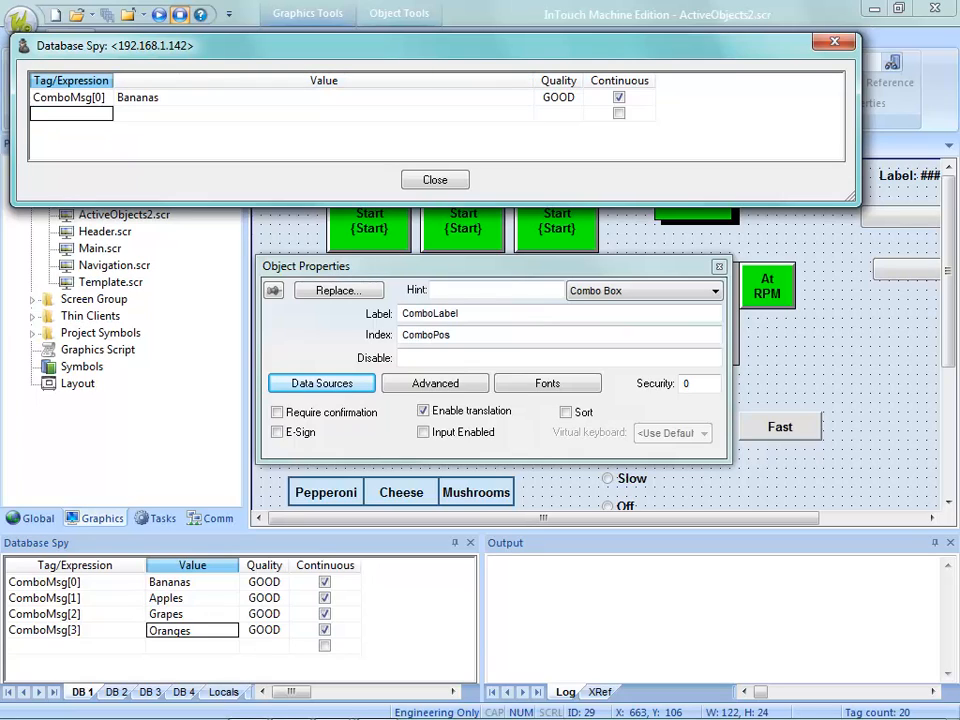
pyautogui.hotkey('ctrl', 'v')
pyautogui.doubleClick(100, 114)
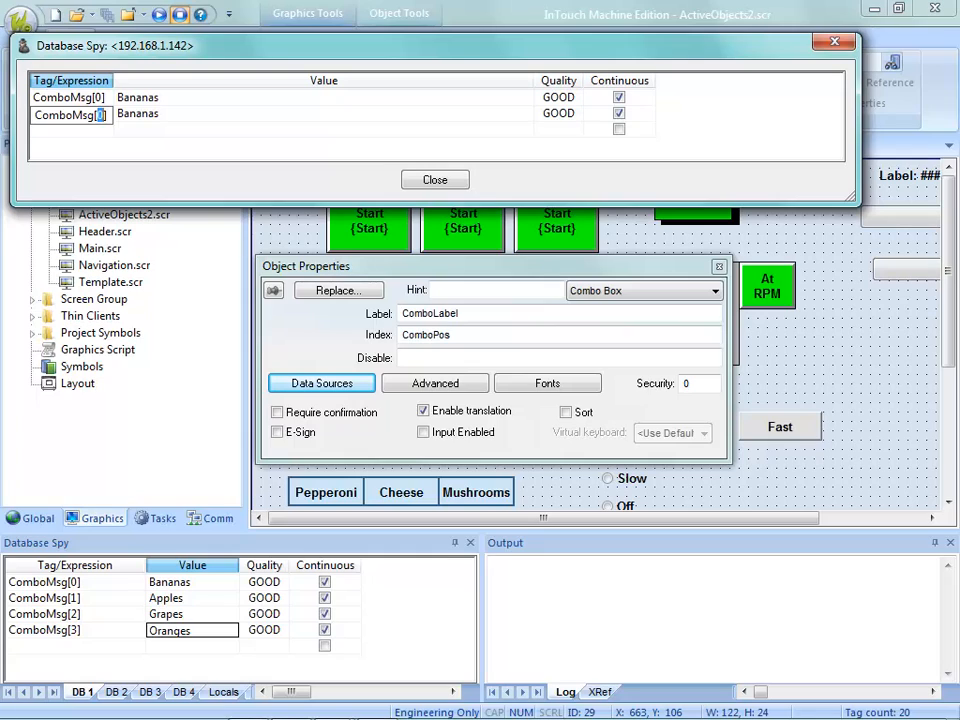
pyautogui.write('1')
pyautogui.press('Tab')
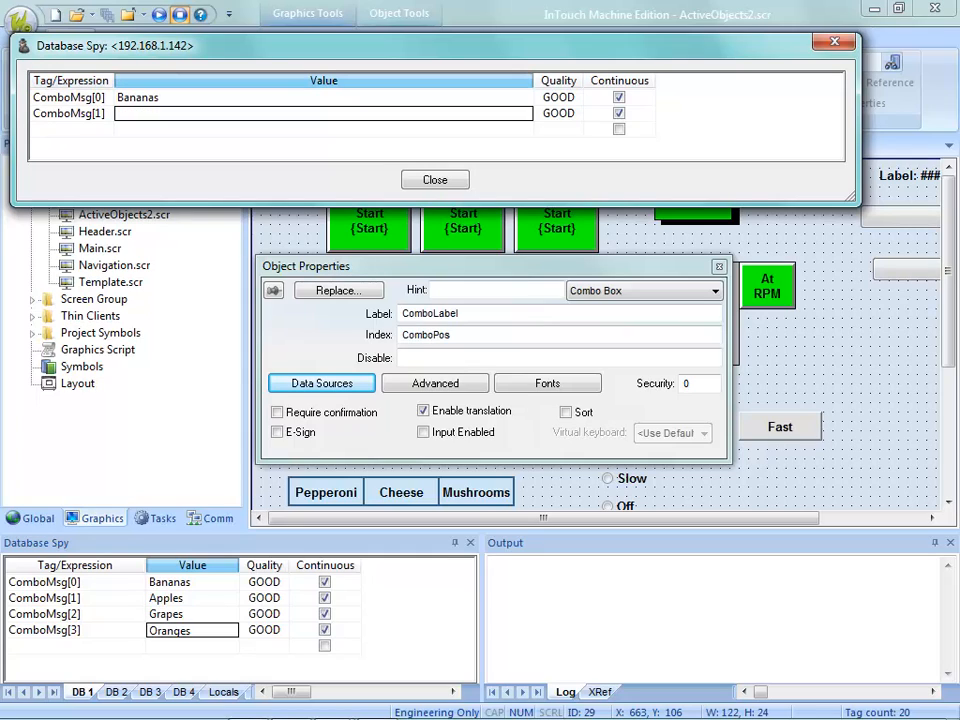
pyautogui.write('Apples')
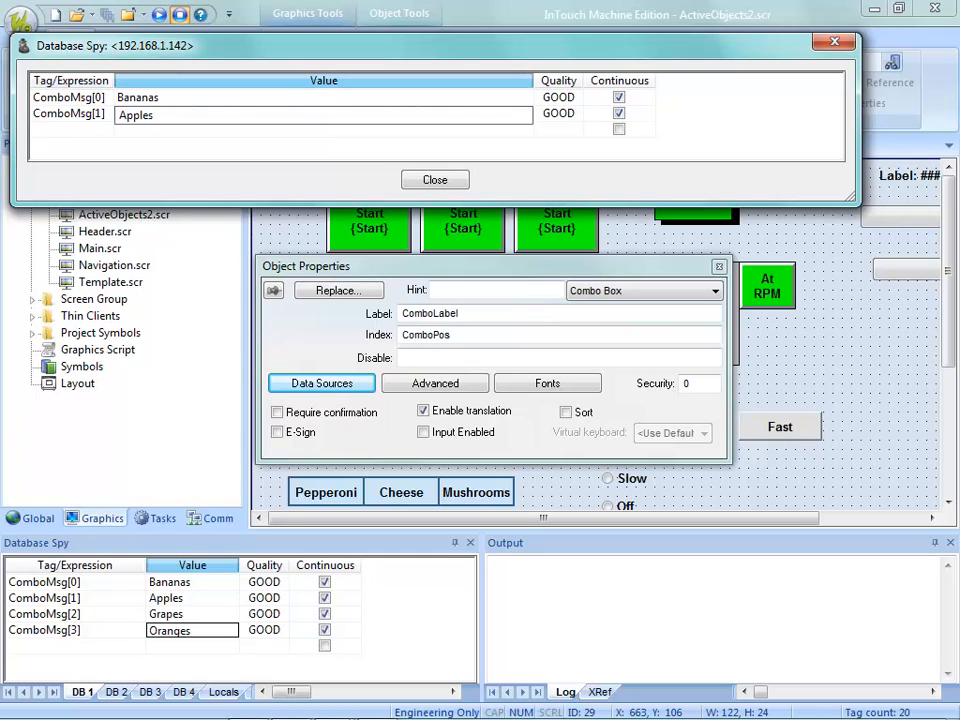
# Step: Add ComboMsg[2] in the third row of the remote Database Spy with the value Grapes
pyautogui.click(71, 130)
pyautogui.hotkey('ctrl', 'v')
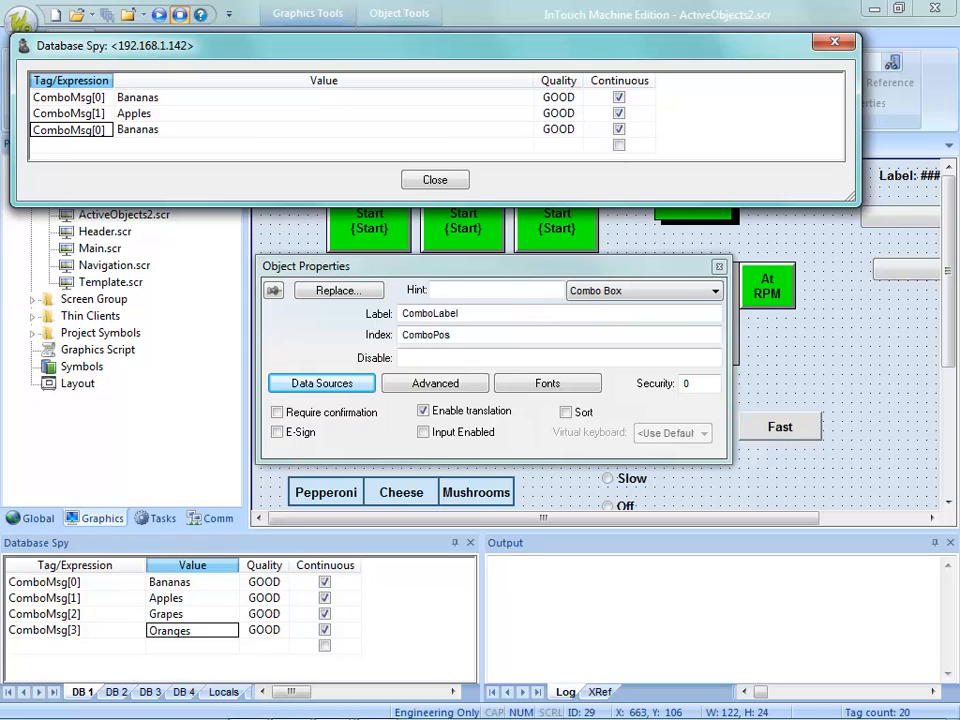
pyautogui.doubleClick(100, 131)
pyautogui.write('2')
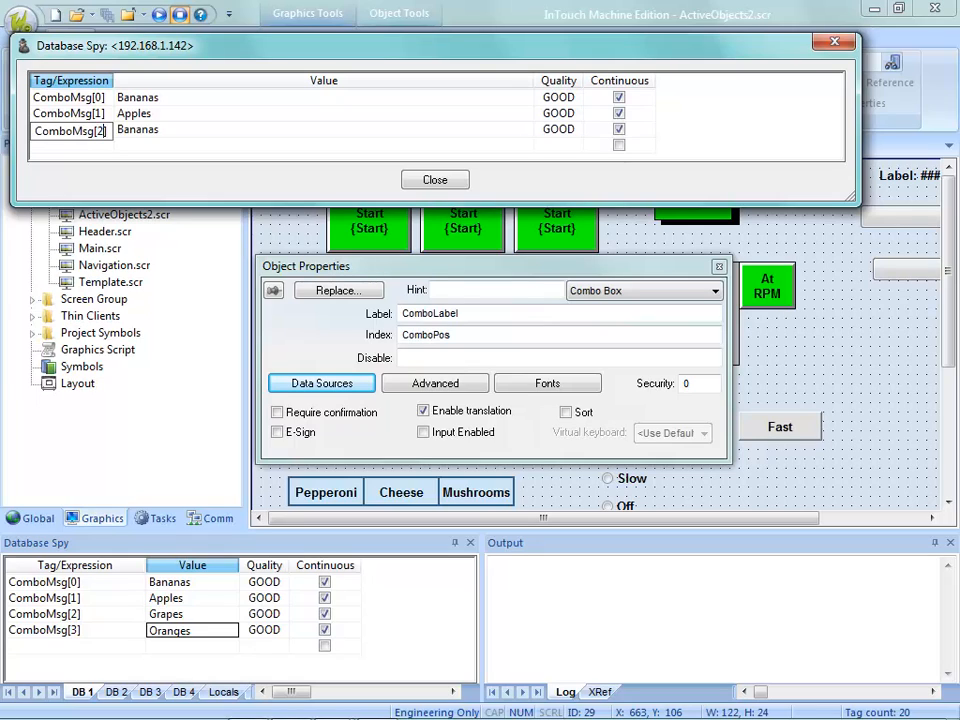
pyautogui.press('Tab')
pyautogui.write('Grapes')
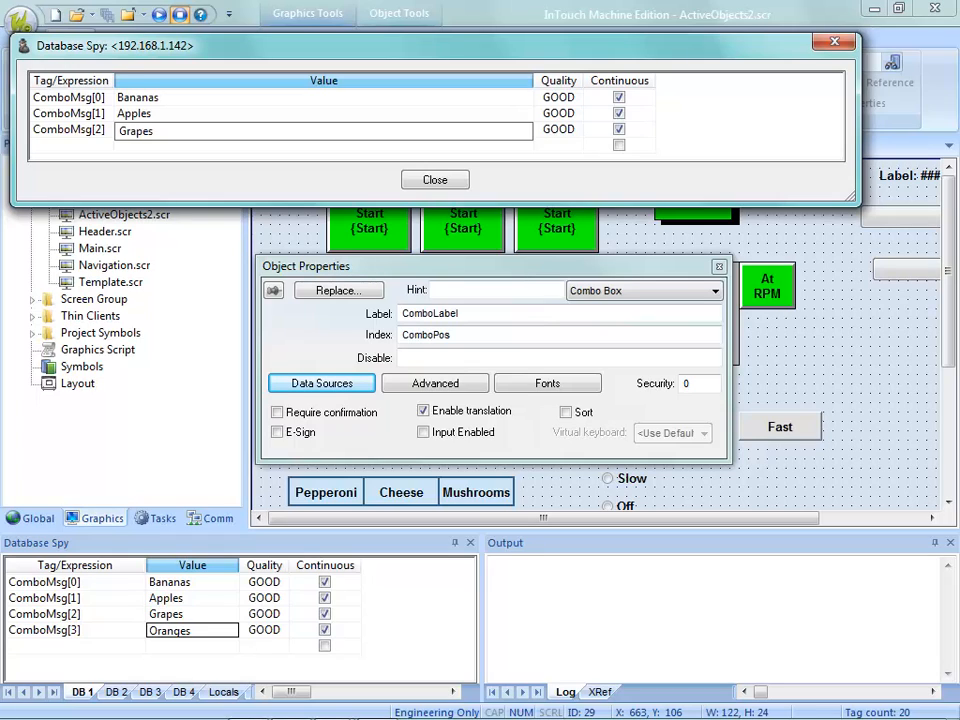
pyautogui.press('Return')
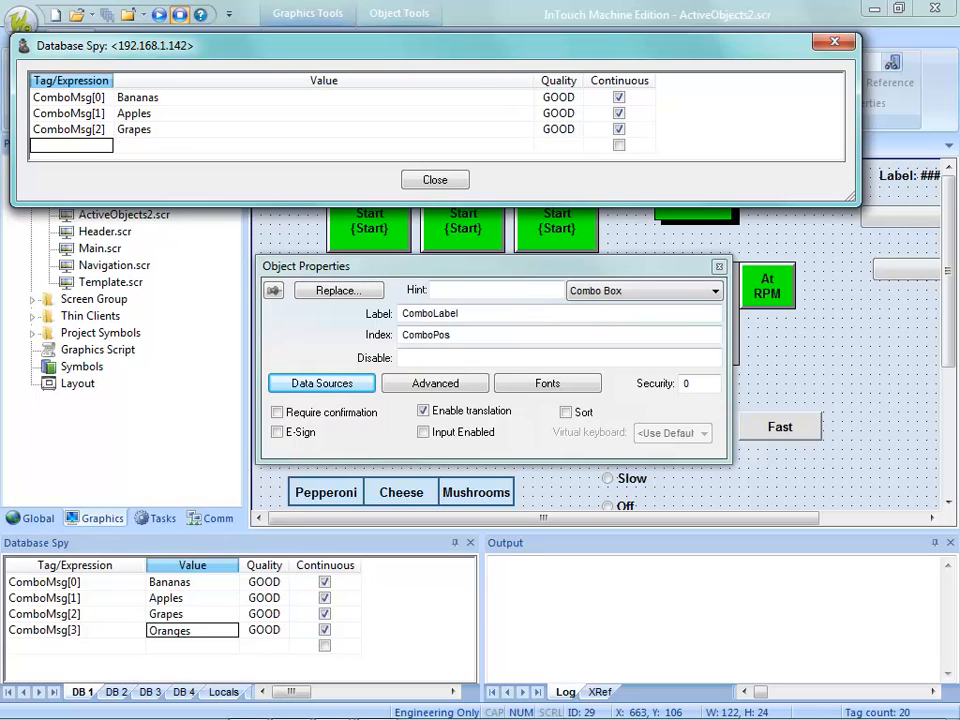
# Step: Add ComboMsg[3] in the fourth row of the remote Database Spy with the value Oranges
pyautogui.hotkey('ctrl', 'v')
pyautogui.press('F2')
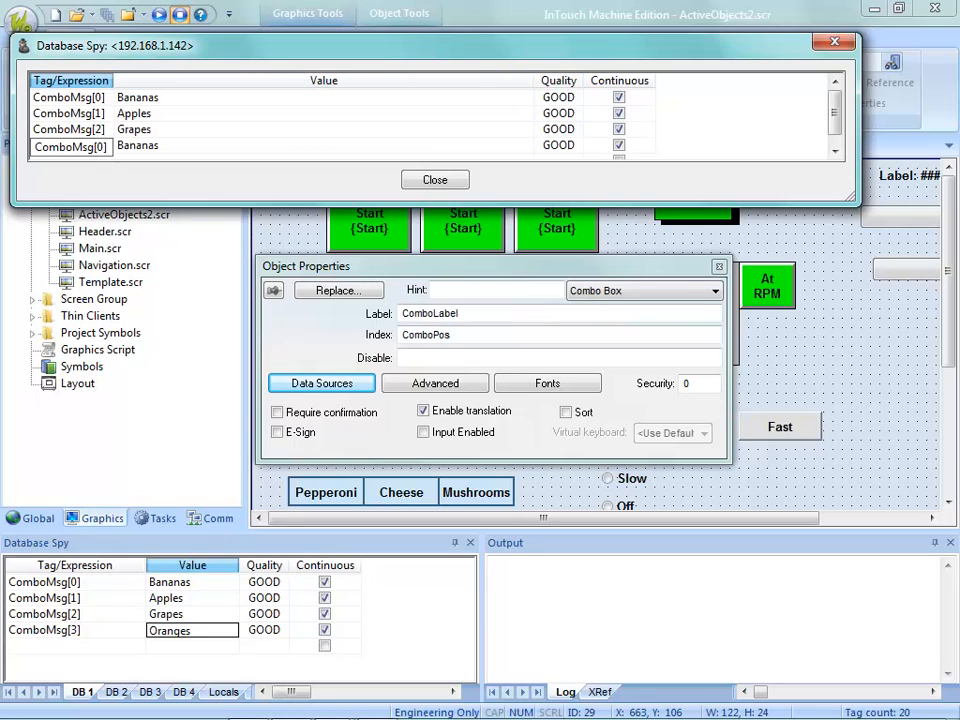
pyautogui.press('Left')
pyautogui.hotkey('shift', 'Left')
pyautogui.write('3')
pyautogui.press('Tab')
pyautogui.write('Oranges')
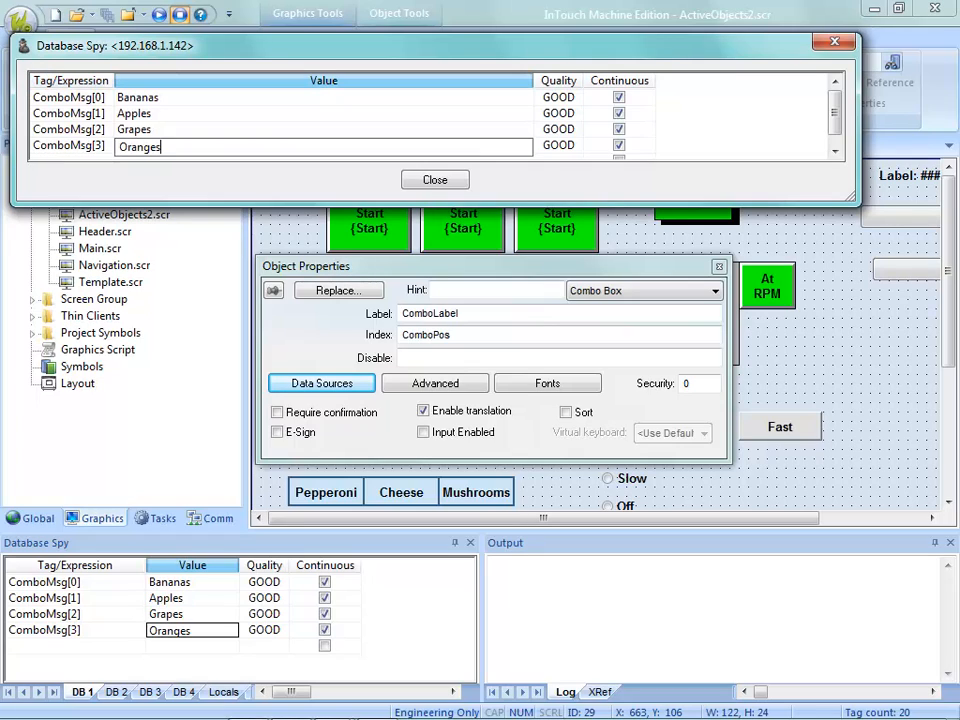
pyautogui.press('Return')
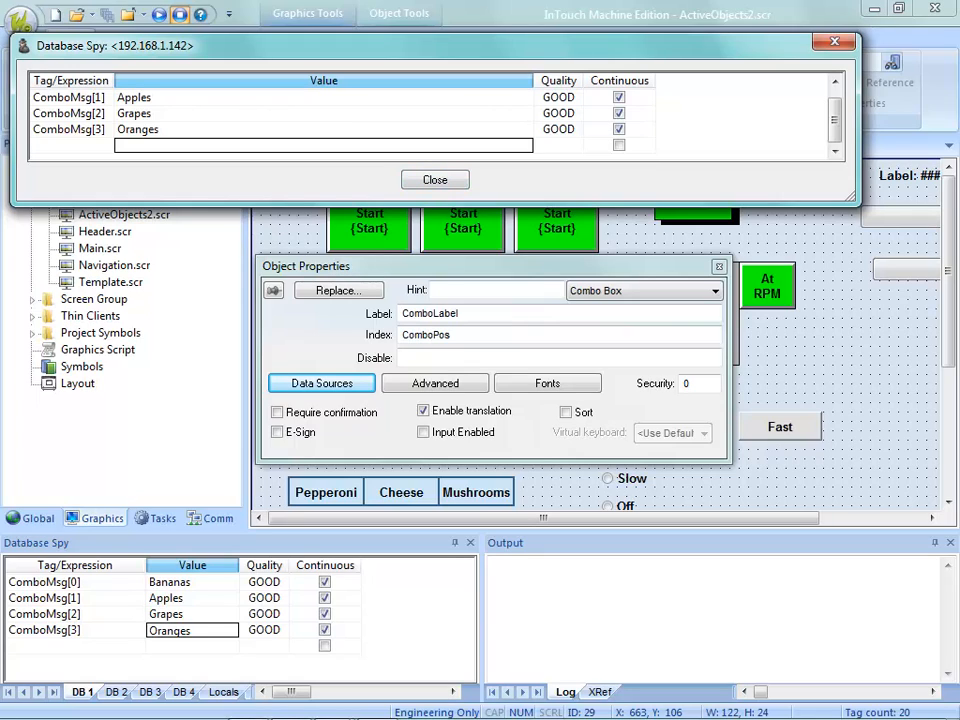
pyautogui.press('Escape')
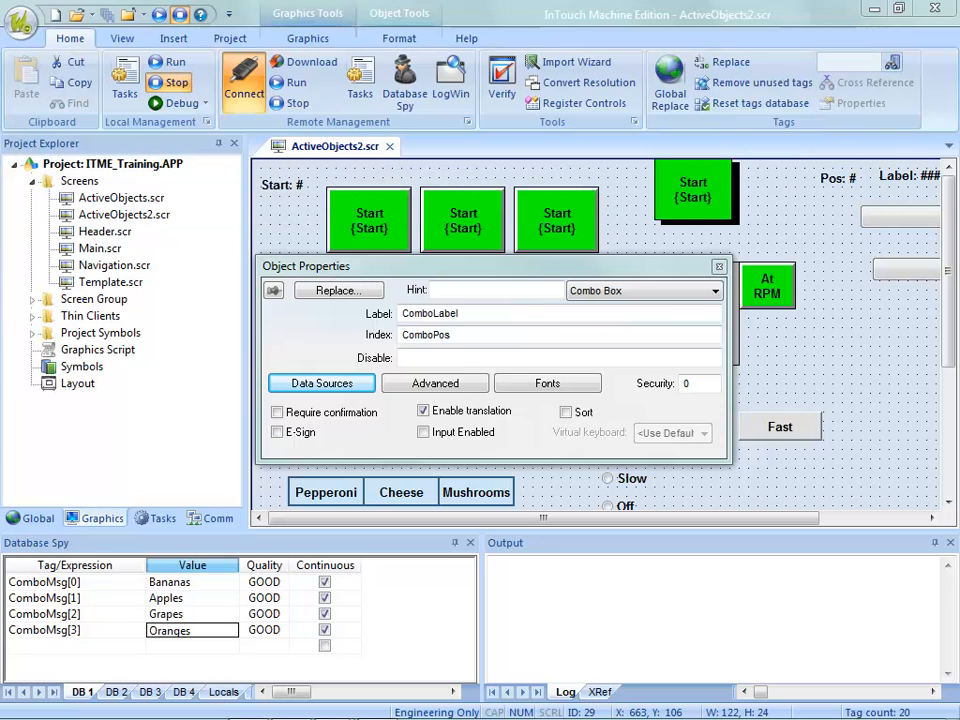
# Step: Switch to the Remote Desktop Connection and test the lower combo box by choosing Apples and Grapes from its list
pyautogui.moveTo(760, 0); pyautogui.dragTo(485, 90)
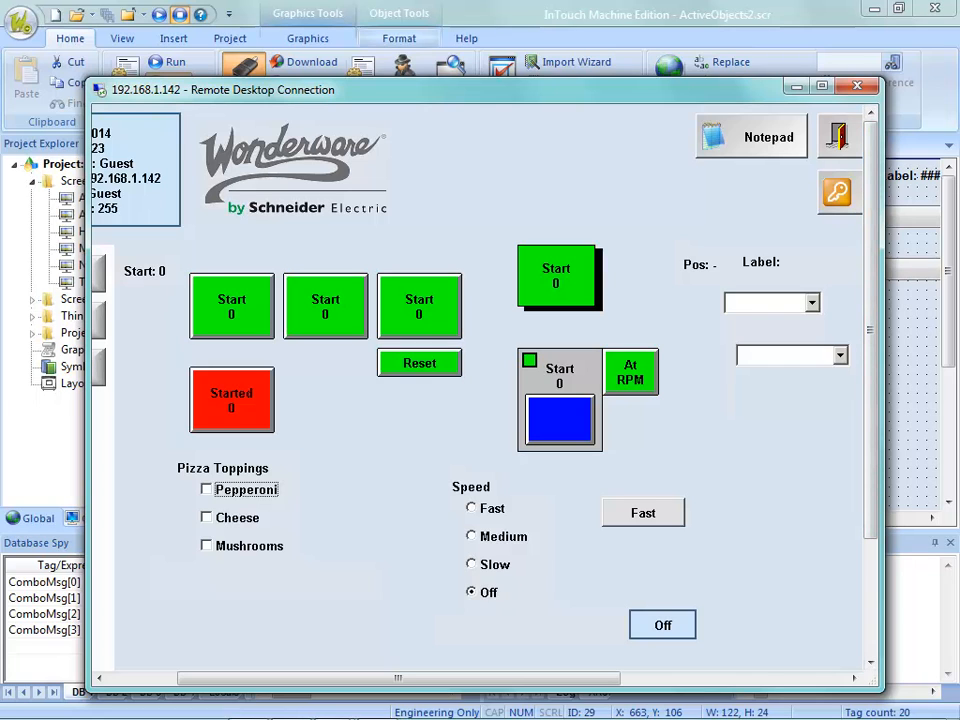
pyautogui.click(512, 38)
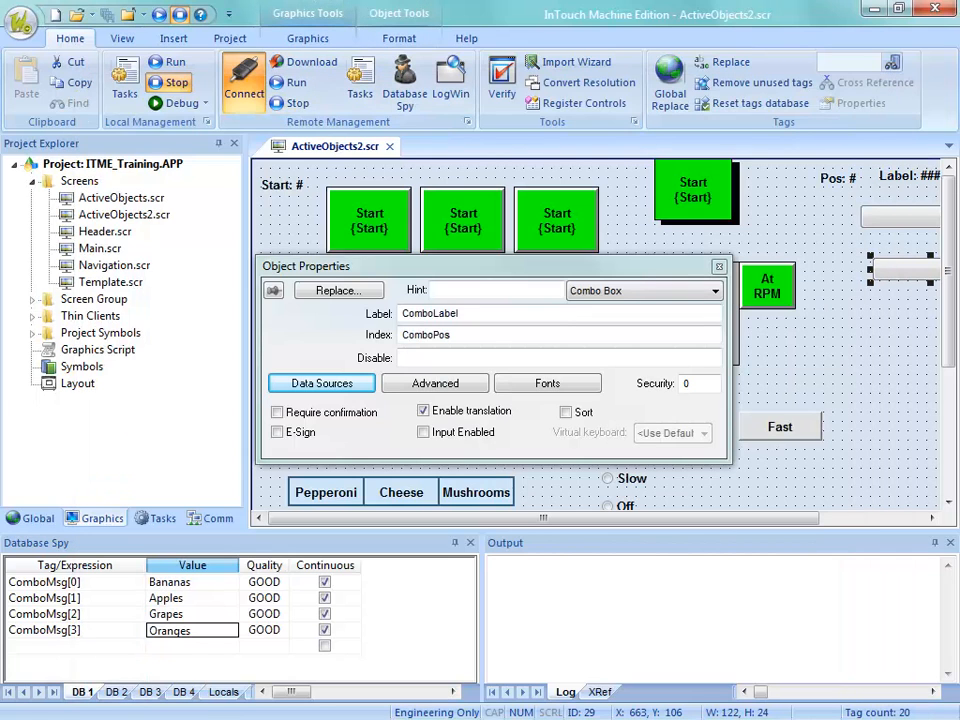
pyautogui.rightClick(309, 150)
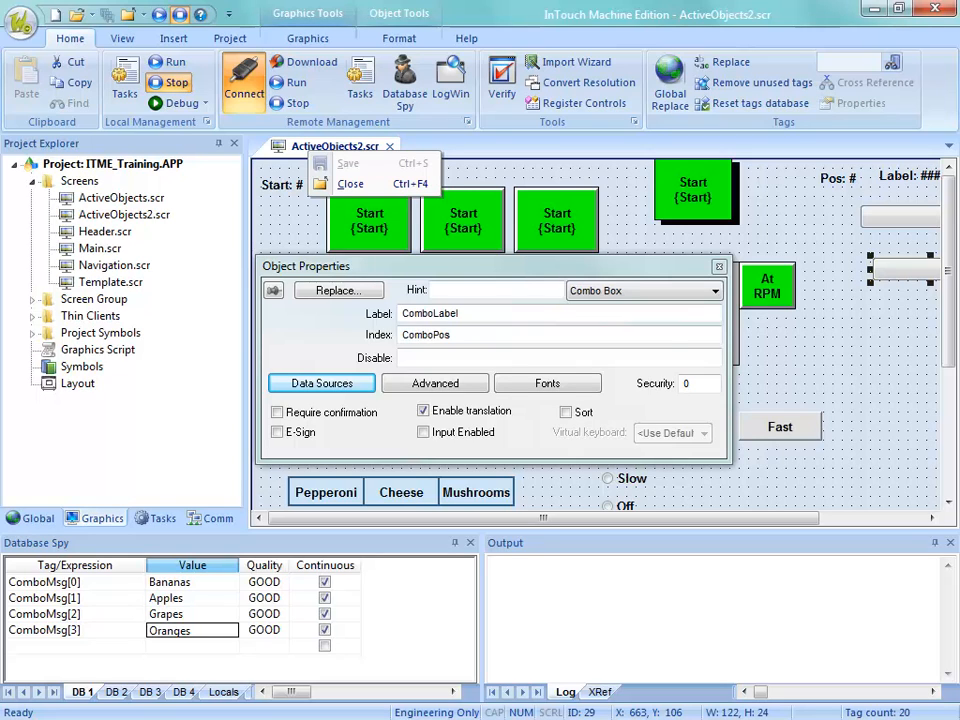
pyautogui.hotkey('alt', 'Tab')
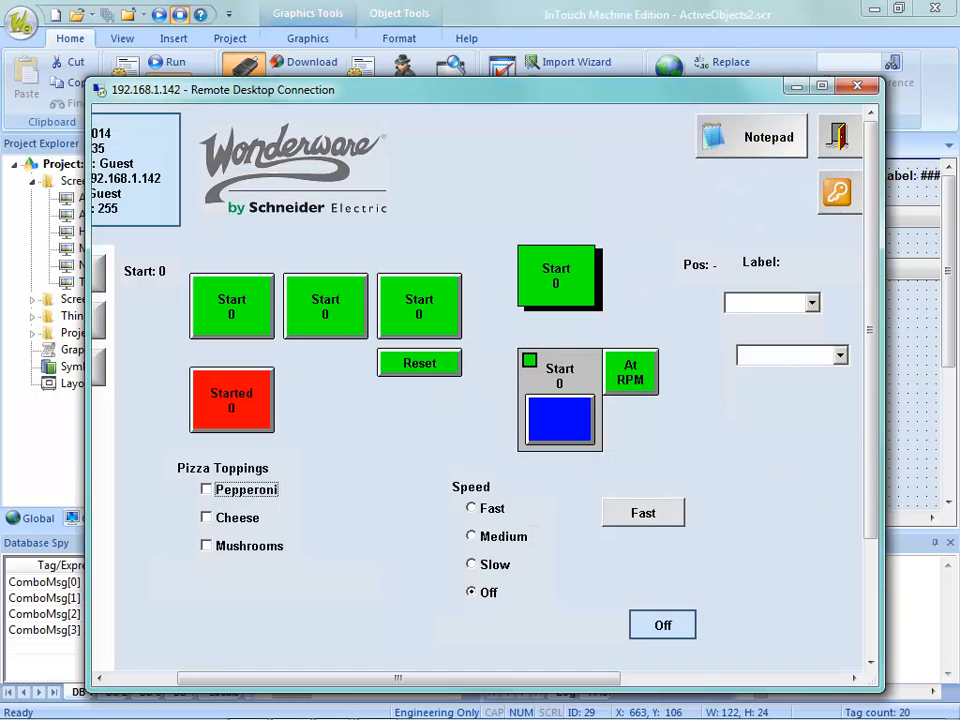
pyautogui.click(840, 356)
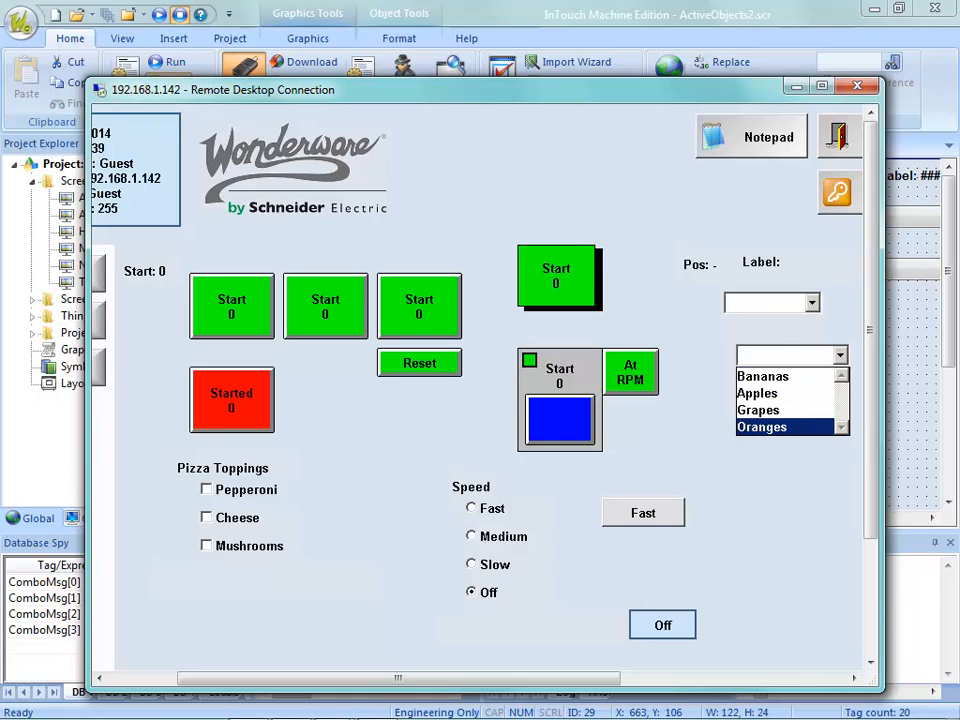
pyautogui.click(760, 394)
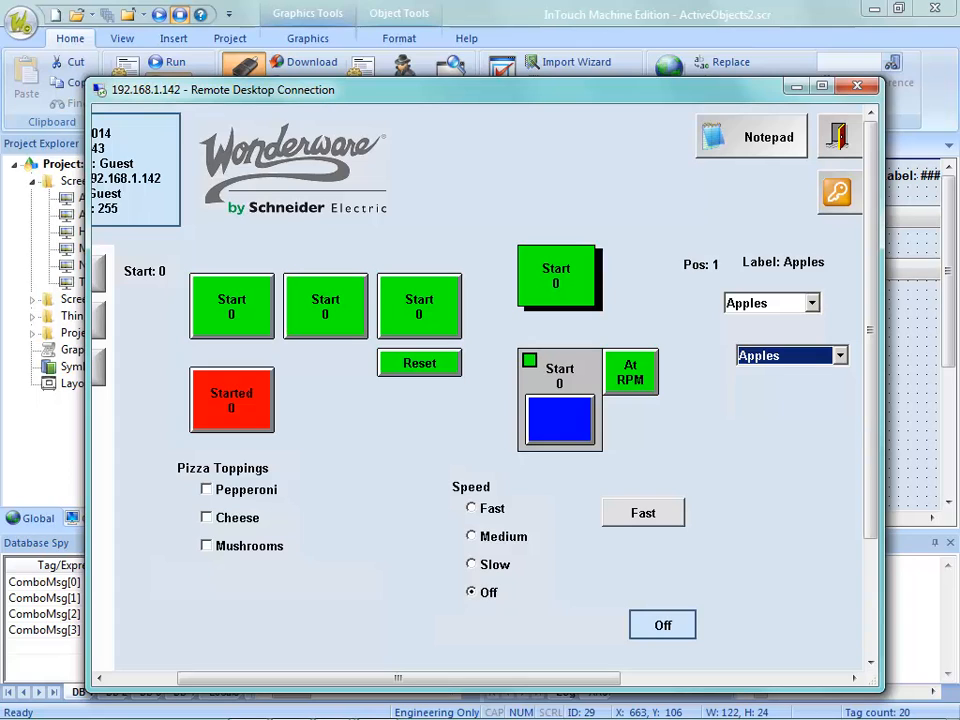
pyautogui.click(840, 356)
pyautogui.click(762, 410)
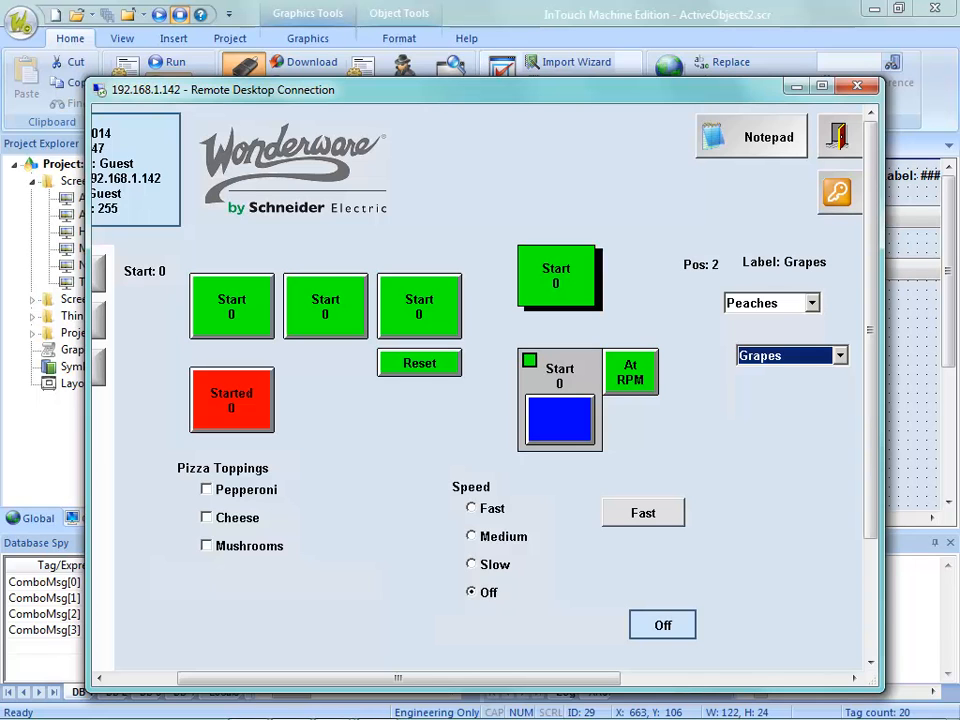
# Step: Bring back the remote Database Spy over the runtime screen and change the value of ComboMsg[2] to Grapefruit
pyautogui.hotkey('alt', 'Tab')
pyautogui.moveTo(441, 80); pyautogui.dragTo(543, 403)
pyautogui.click(320, 471)
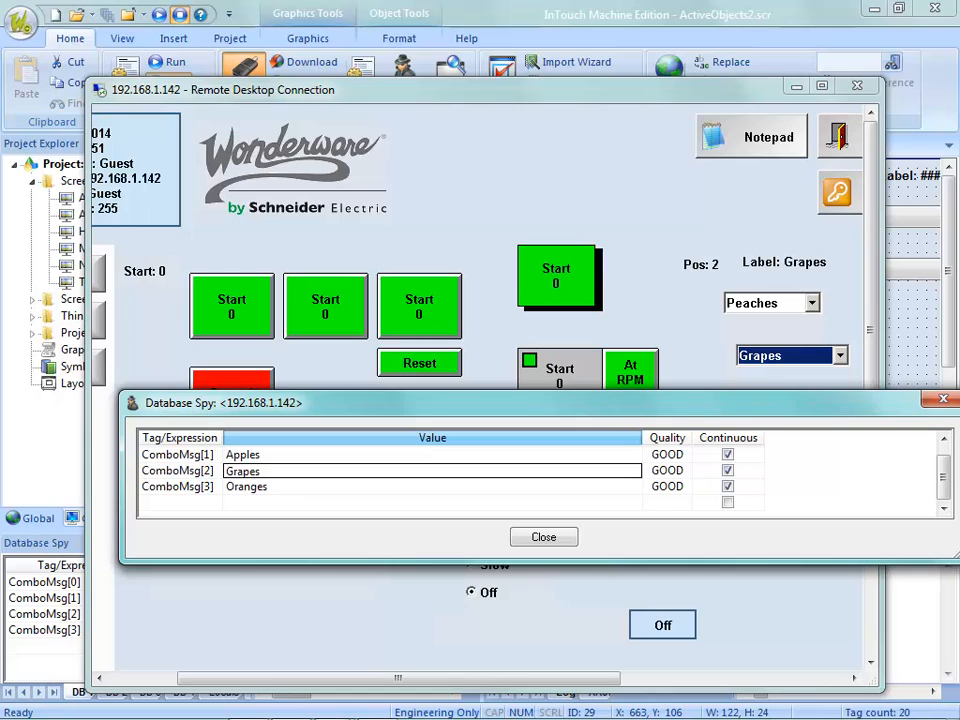
pyautogui.press('BackSpace')
pyautogui.press('BackSpace')
pyautogui.press('BackSpace')
pyautogui.press('BackSpace')
pyautogui.press('BackSpace')
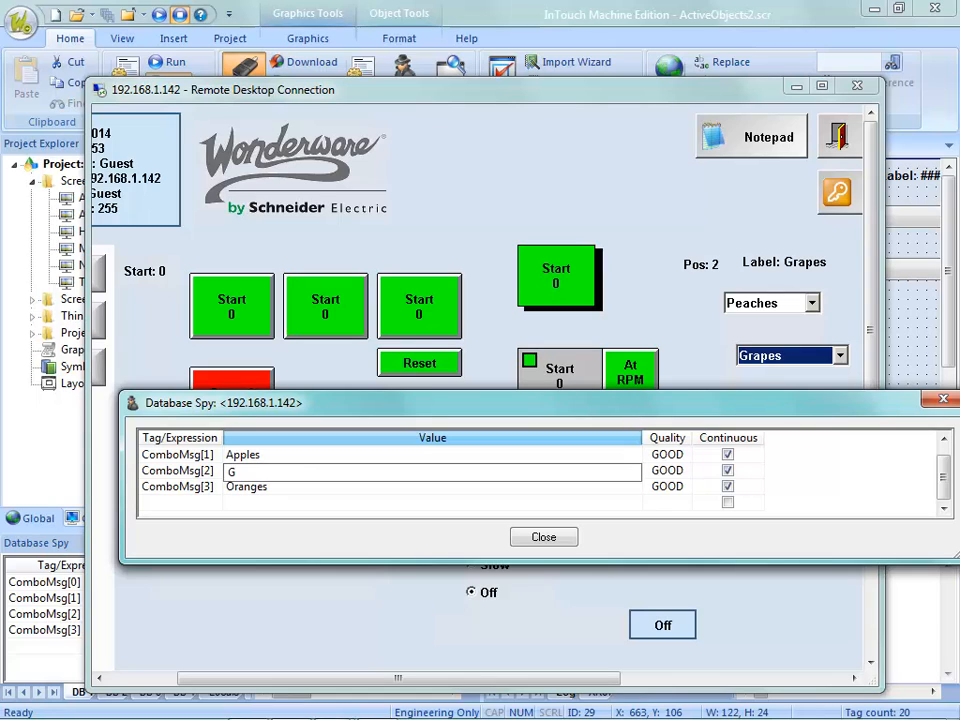
pyautogui.press('BackSpace')
pyautogui.write('GrapeF')
pyautogui.press('BackSpace')
pyautogui.write('fruit')
pyautogui.press('Return')
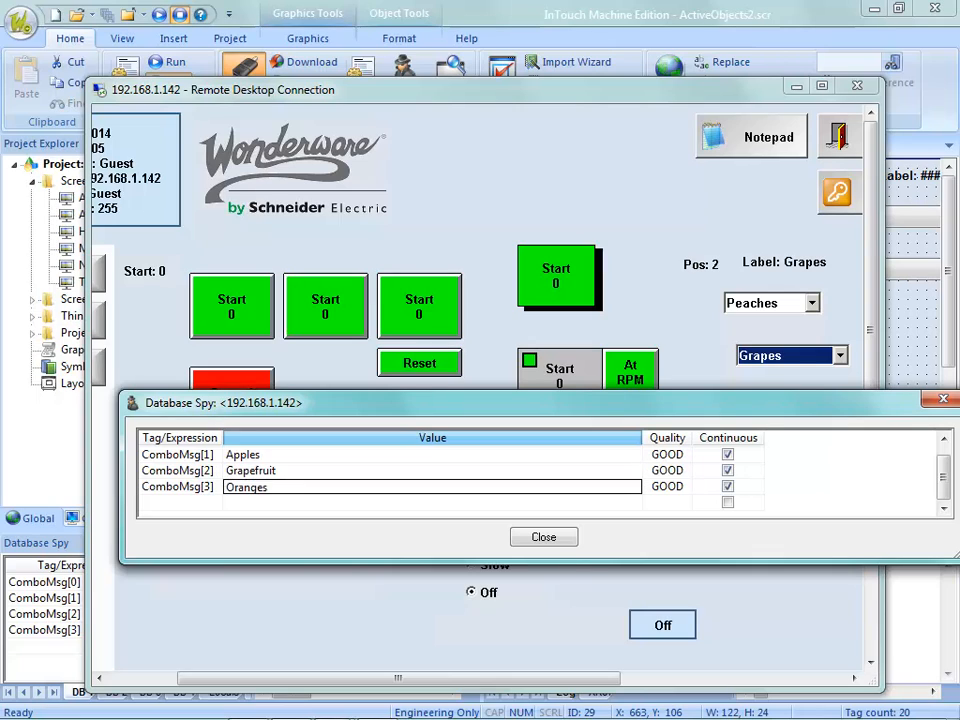
# Step: Check the lower combo box's list on the remote runtime screen, moving the Database Spy out of the way
pyautogui.click(840, 356)
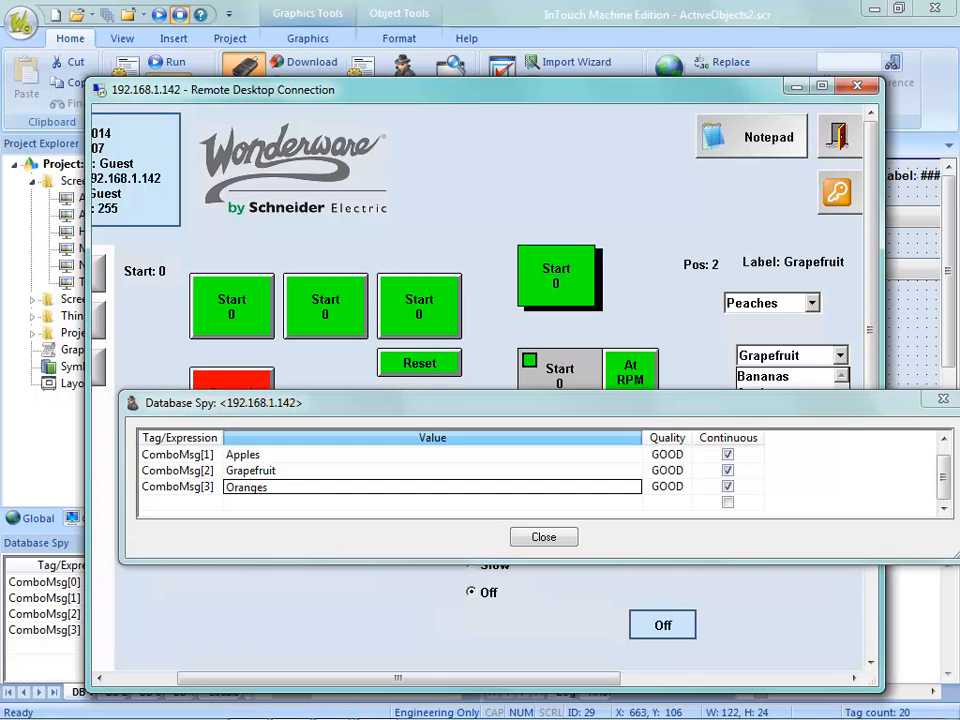
pyautogui.moveTo(776, 403); pyautogui.dragTo(739, 477)
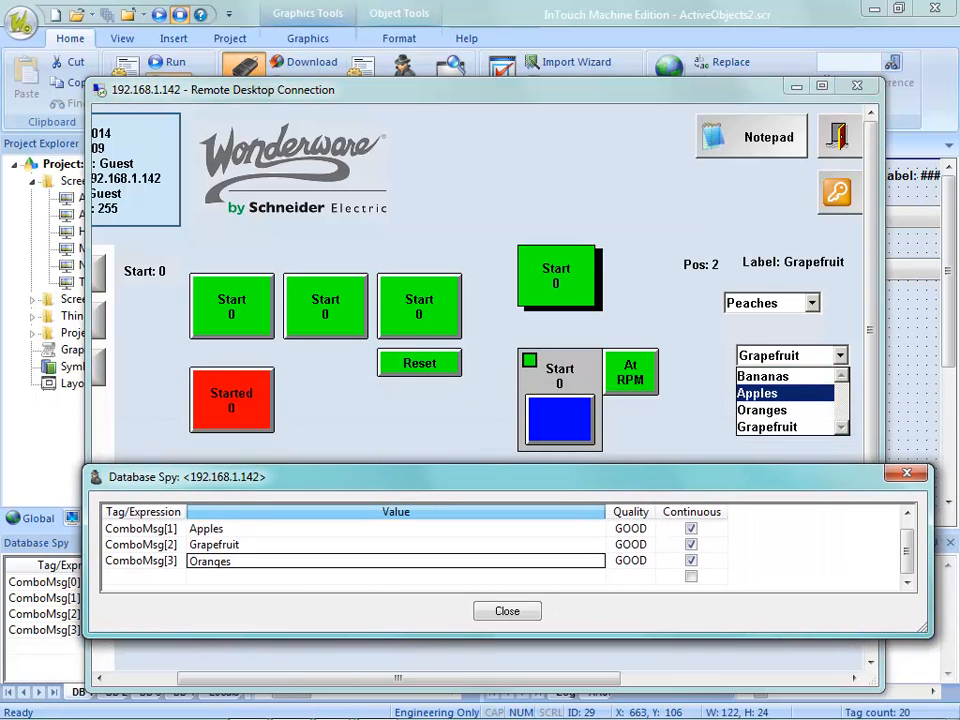
pyautogui.click(840, 356)
pyautogui.moveTo(770, 477); pyautogui.dragTo(920, 2)
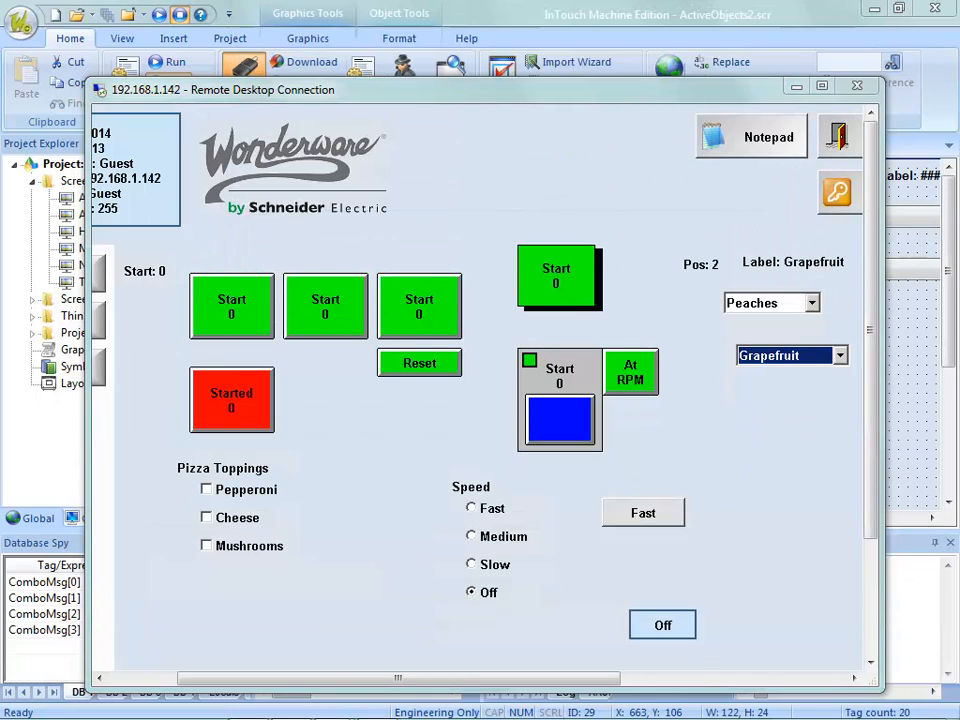
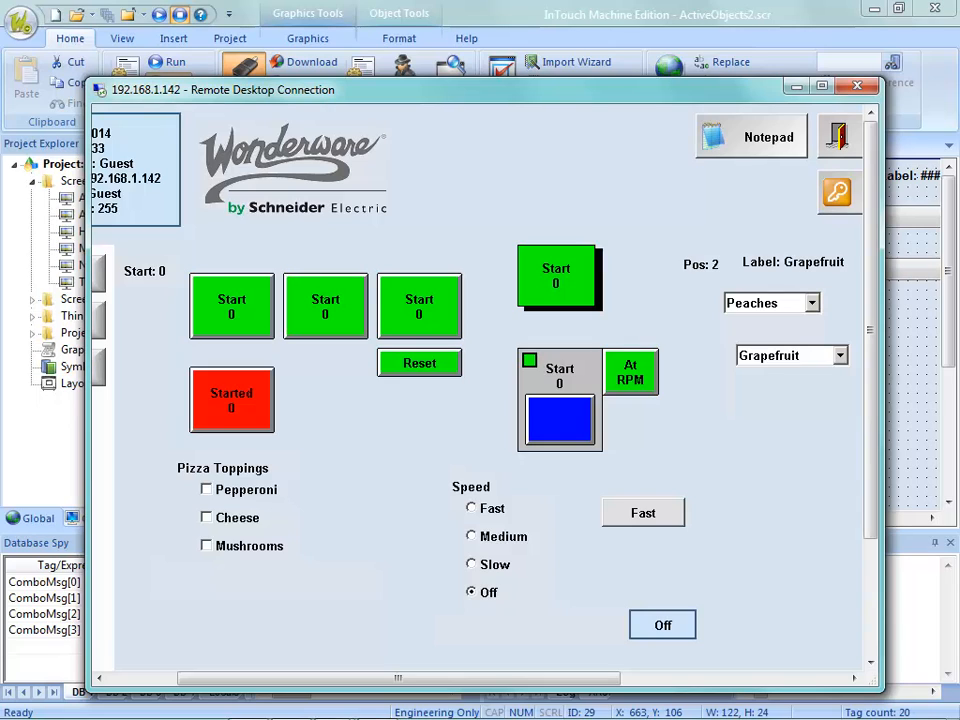
# Step: Open Notepad from the remote runtime screen and enter Apples as the first line
pyautogui.click(755, 137)
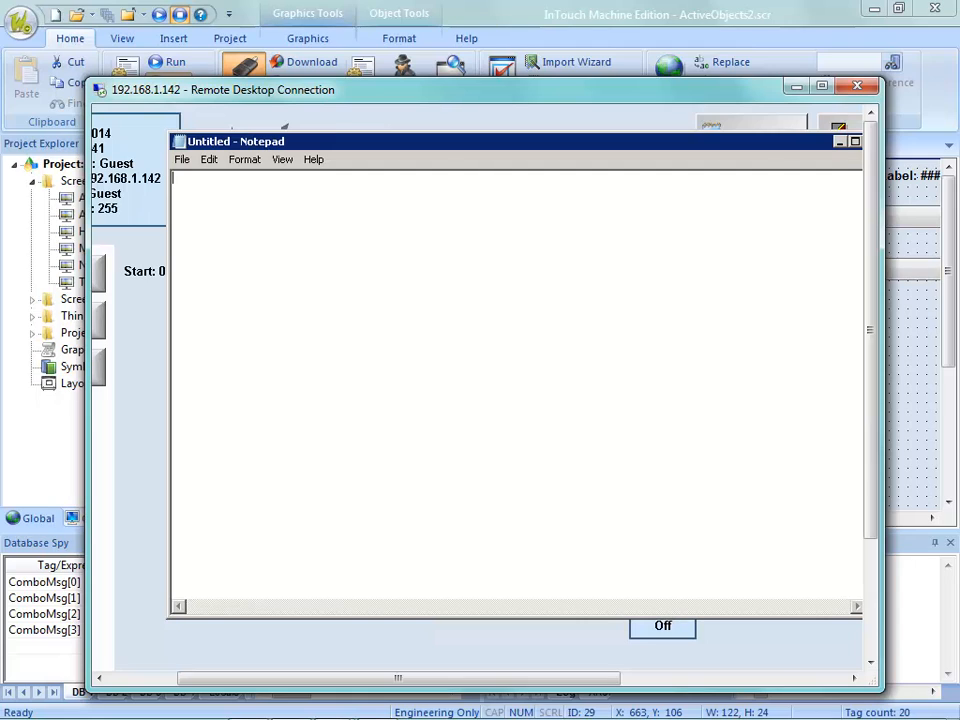
pyautogui.write('Apples')
pyautogui.press('Return')
pyautogui.write('Stra')
pyautogui.press('BackSpace')
pyautogui.write('awb')
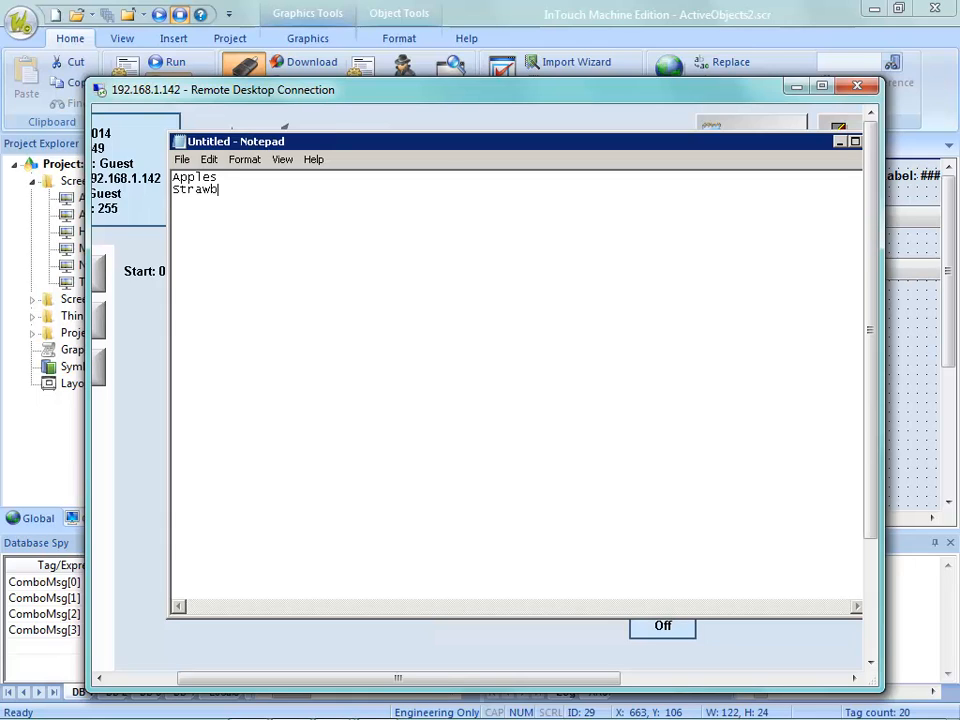
pyautogui.write('erries')
pyautogui.press('BackSpace')
pyautogui.press('BackSpace')
pyautogui.press('BackSpace')
pyautogui.press('BackSpace')
pyautogui.press('BackSpace')
pyautogui.press('BackSpace')
pyautogui.press('BackSpace')
pyautogui.press('BackSpace')
pyautogui.press('BackSpace')
pyautogui.press('BackSpace')
pyautogui.press('BackSpace')
pyautogui.press('BackSpace')
pyautogui.press('BackSpace')
pyautogui.press('Return')
# Step: Add Bananas and Oranges as the second and third lines, with no empty line at the end
pyautogui.write('Bananas')
pyautogui.press('Return')
pyautogui.write('Oranges')
pyautogui.press('Return')
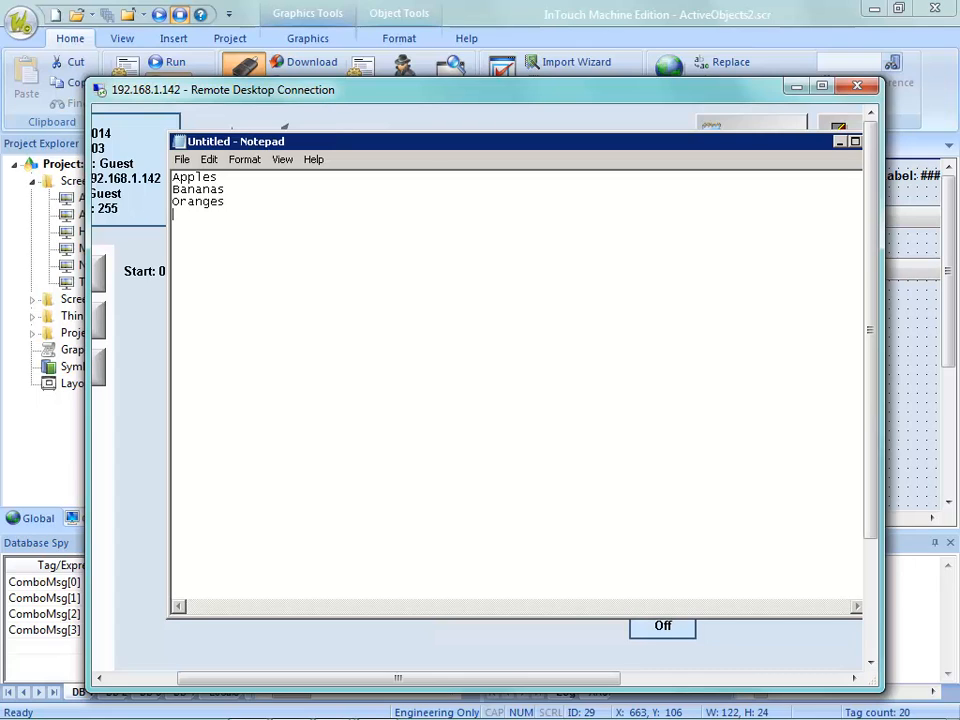
pyautogui.press('BackSpace')
# Step: Start saving the text under a new name and browse to the folder C:\ITME\Projects\ITME_Training
pyautogui.hotkey('alt', 'f')
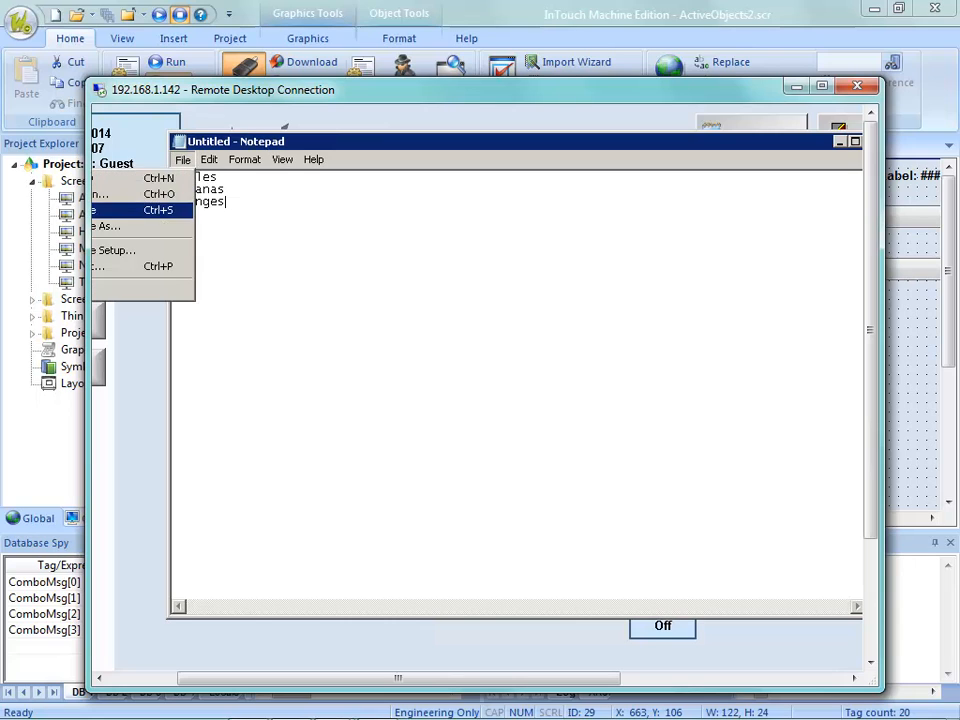
pyautogui.click(136, 226)
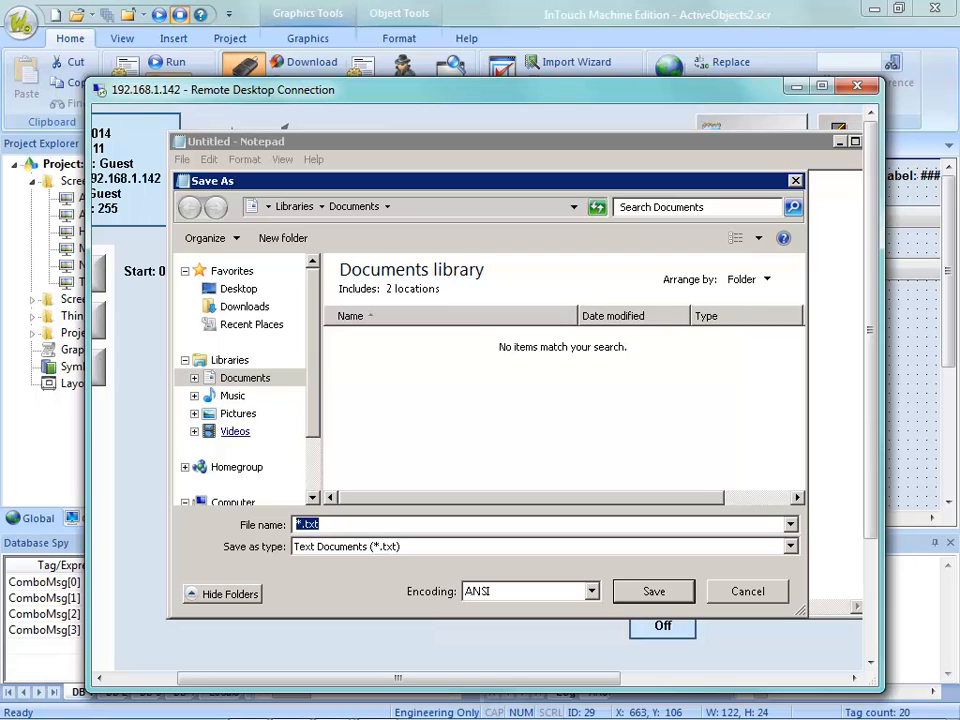
pyautogui.click(250, 508)
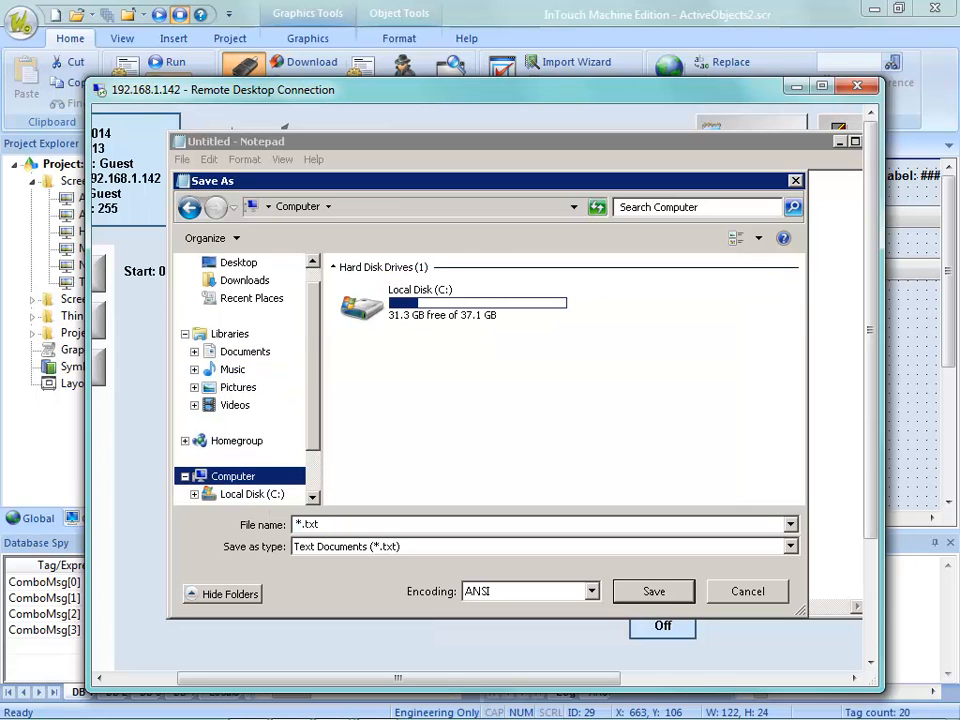
pyautogui.press('Tab')
pyautogui.press('Return')
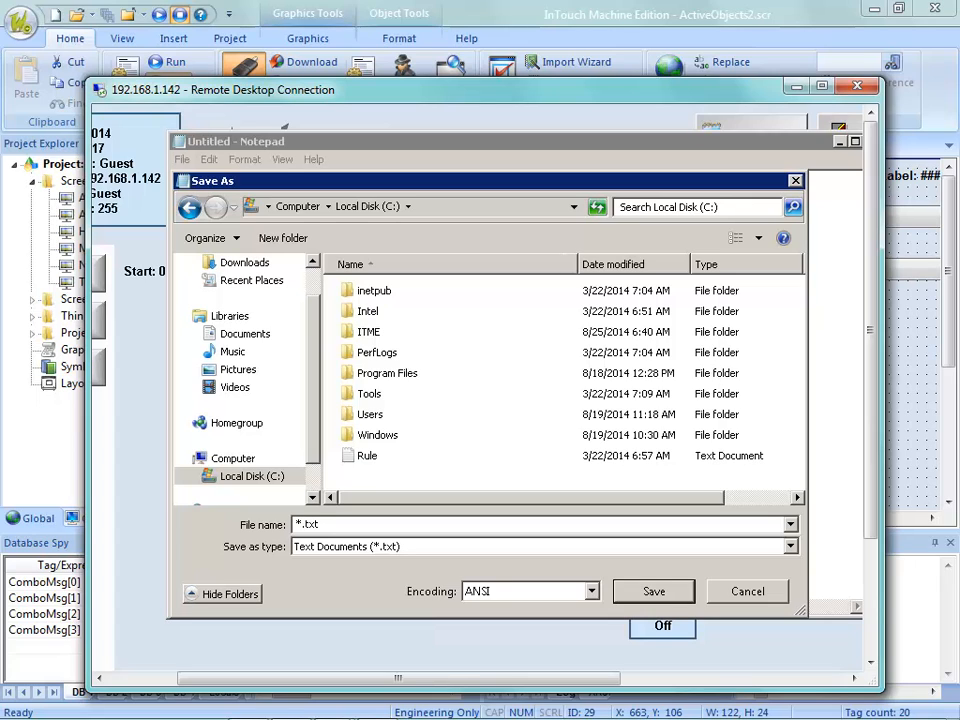
pyautogui.doubleClick(368, 331)
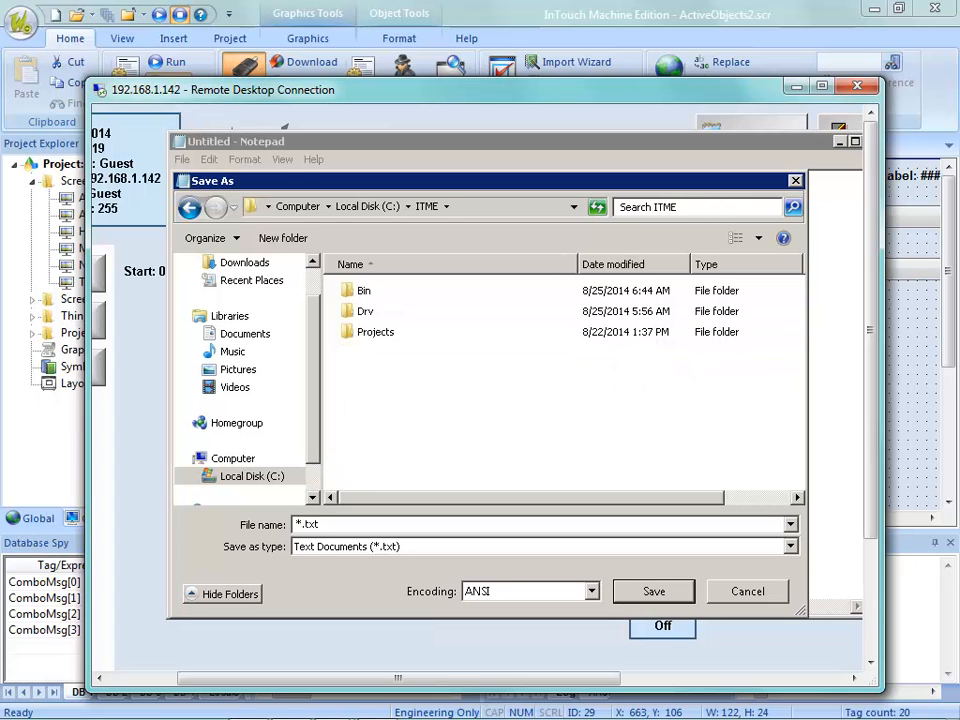
pyautogui.doubleClick(375, 331)
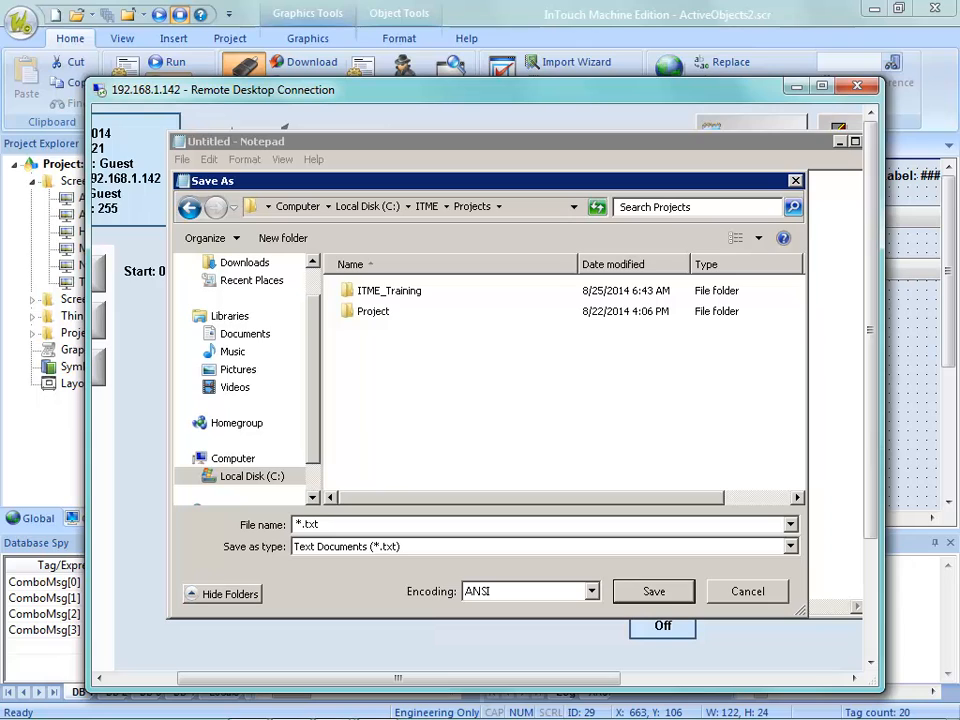
pyautogui.doubleClick(389, 290)
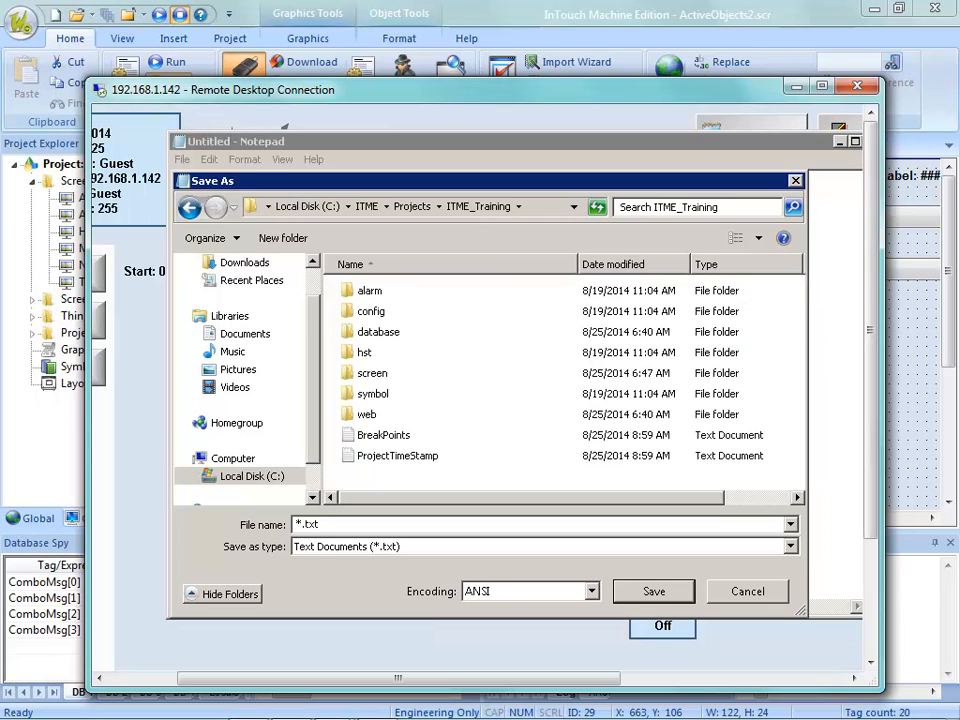
# Step: Save the file as ComboText.txt with ANSI encoding
pyautogui.click(304, 525)
pyautogui.moveTo(304, 525); pyautogui.dragTo(296, 525)
pyautogui.write('ComboText')
pyautogui.click(592, 591)
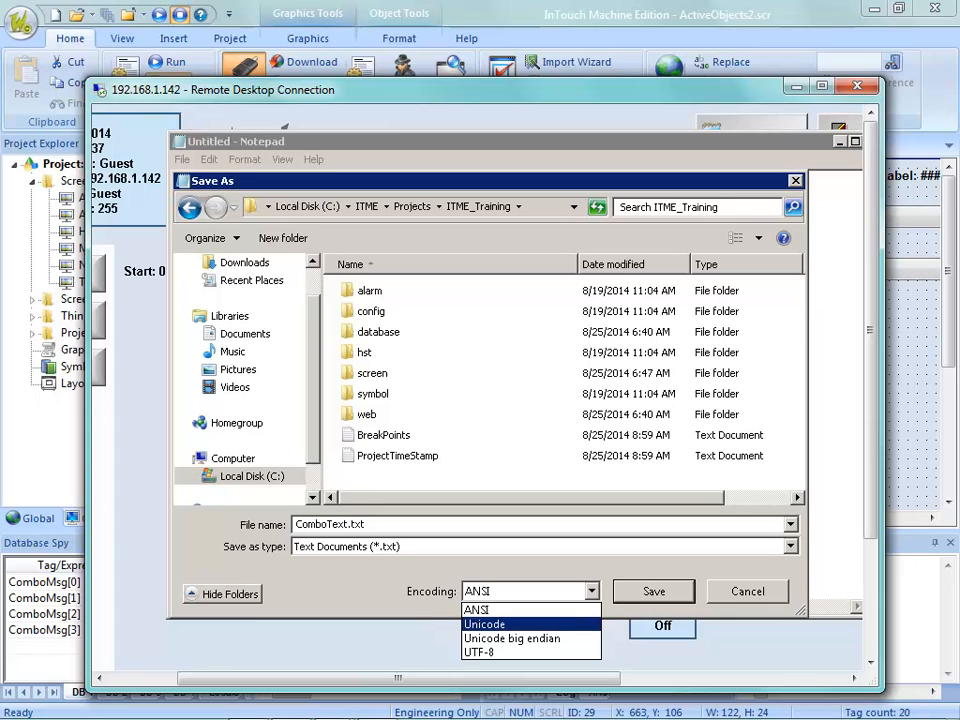
pyautogui.click(500, 610)
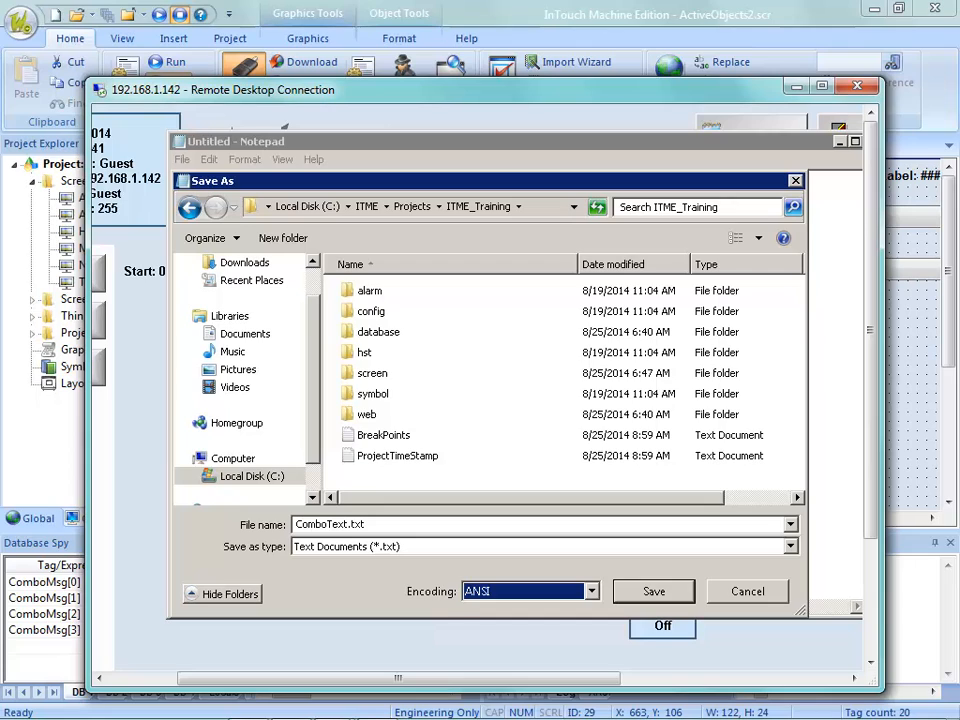
pyautogui.press('Tab')
pyautogui.press('Return')
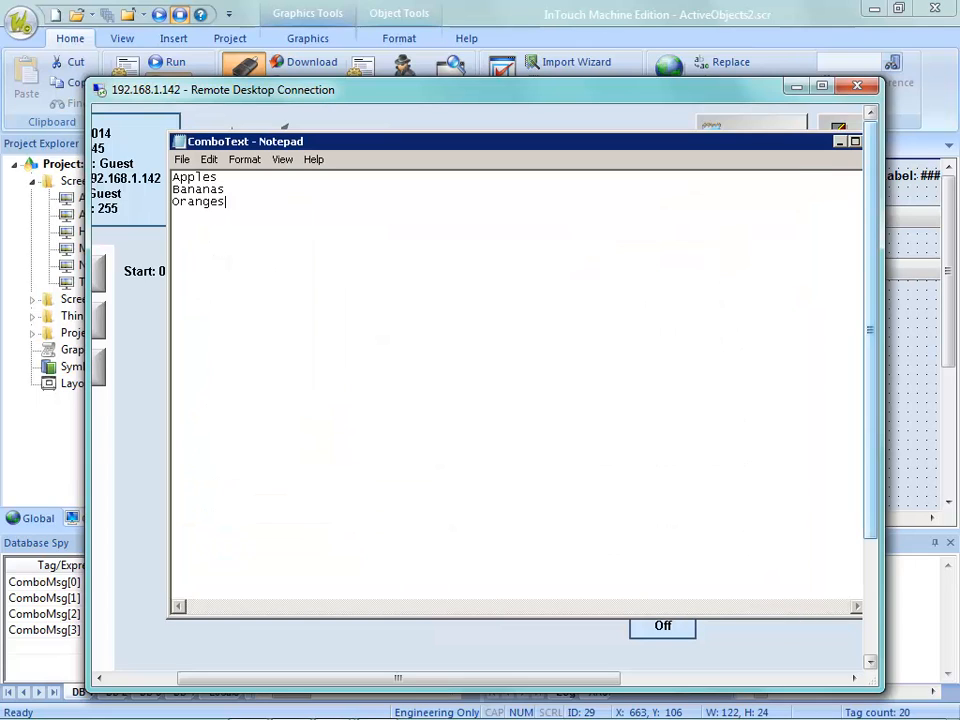
# Step: Switch back to InTouch Machine Edition from the remote session and close the object properties over the ActiveObjects2 screen
pyautogui.moveTo(480, 142); pyautogui.dragTo(424, 150)
pyautogui.click(817, 150)
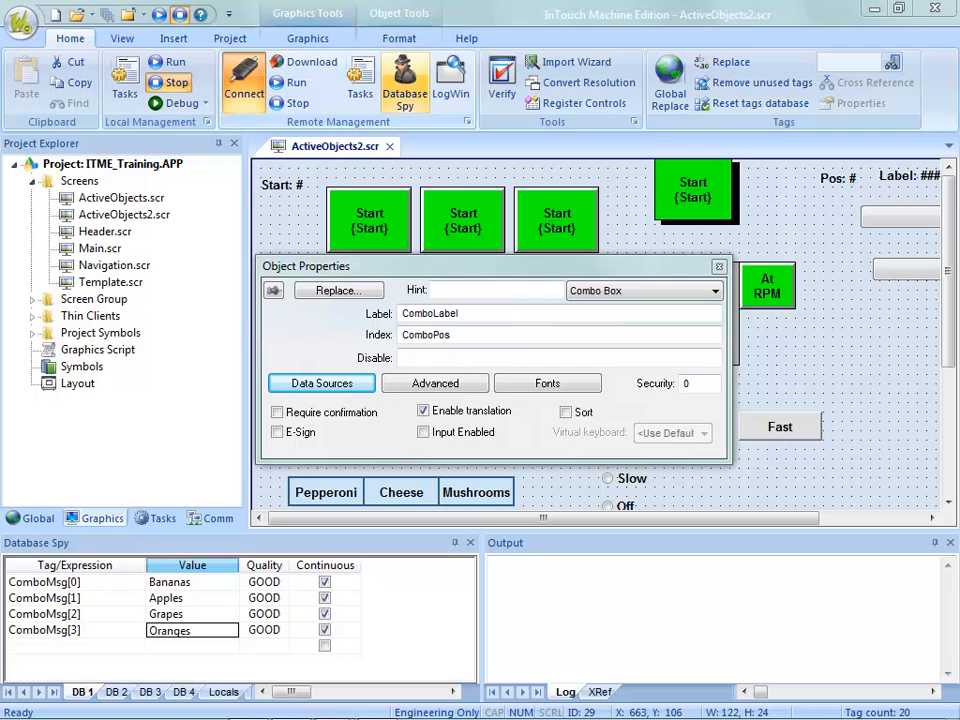
pyautogui.click(719, 267)
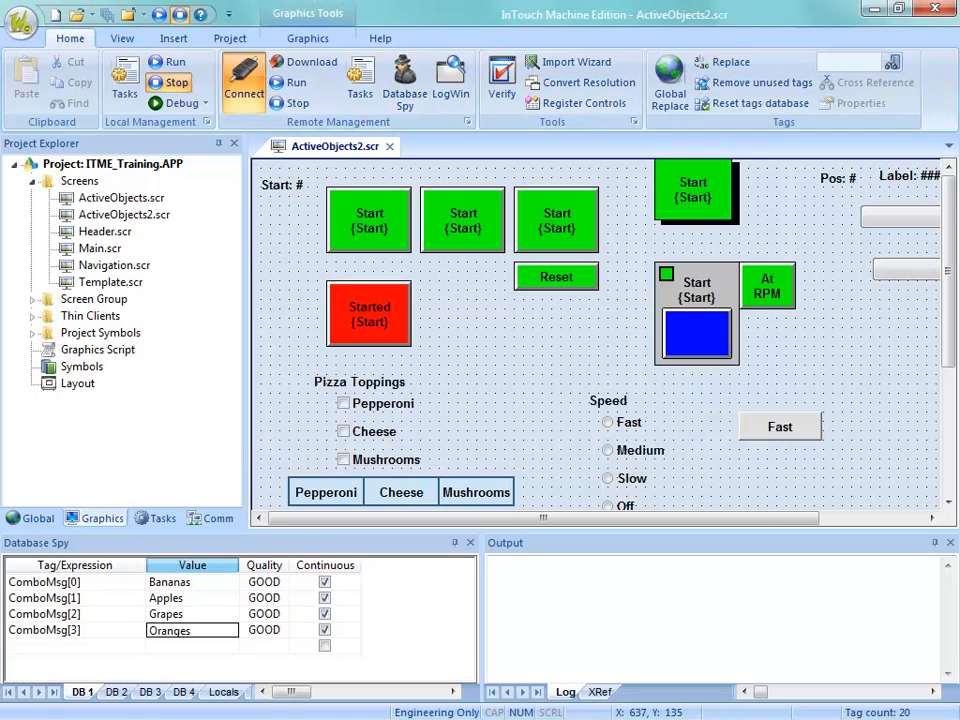
# Step: Draw a third combo box about 91 by 24 below the two existing ones on ActiveObjects2
pyautogui.click(307, 39)
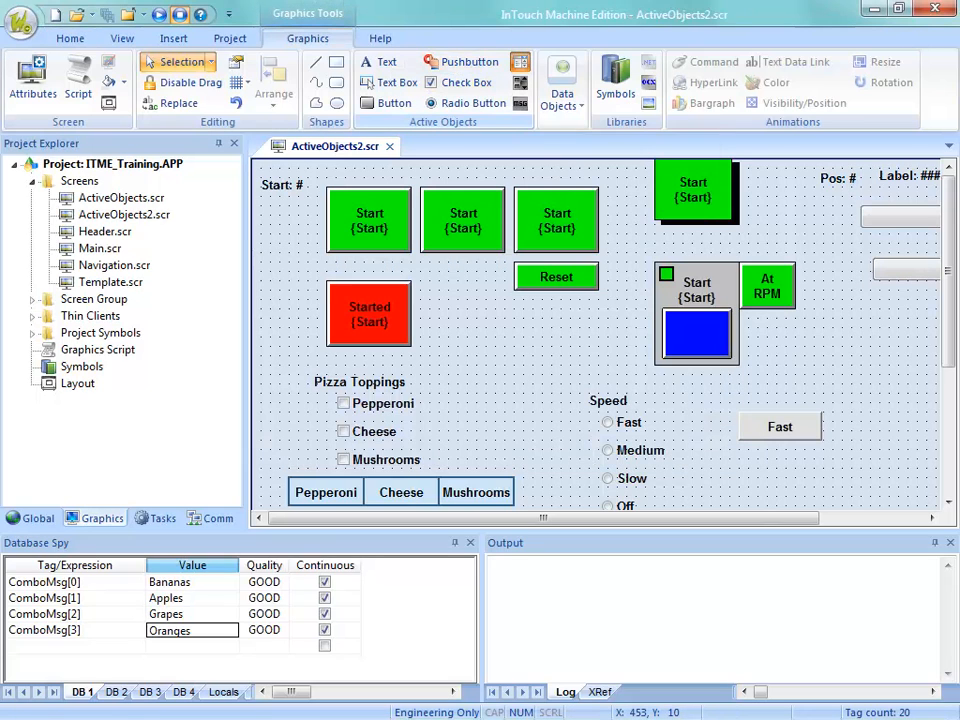
pyautogui.click(520, 62)
pyautogui.moveTo(848, 310)
pyautogui.mouseDown()
pyautogui.moveTo(893, 340)
pyautogui.moveTo(936, 334)
pyautogui.mouseUp()
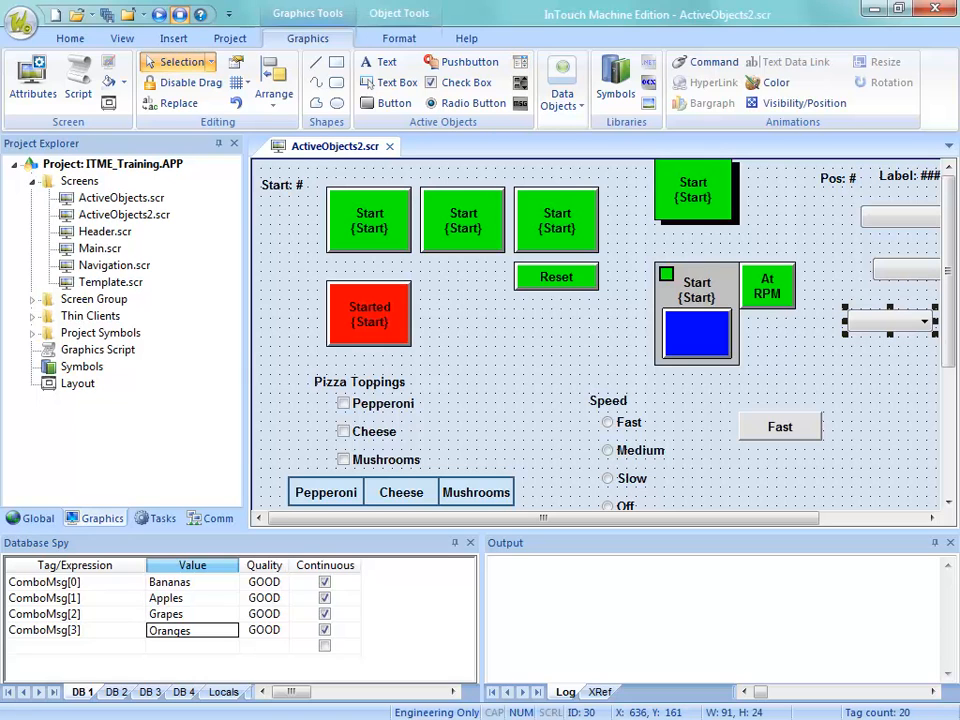
# Step: Assign the tag ComboLabel to the new combo box's label and ComboPos to its position
pyautogui.doubleClick(893, 320)
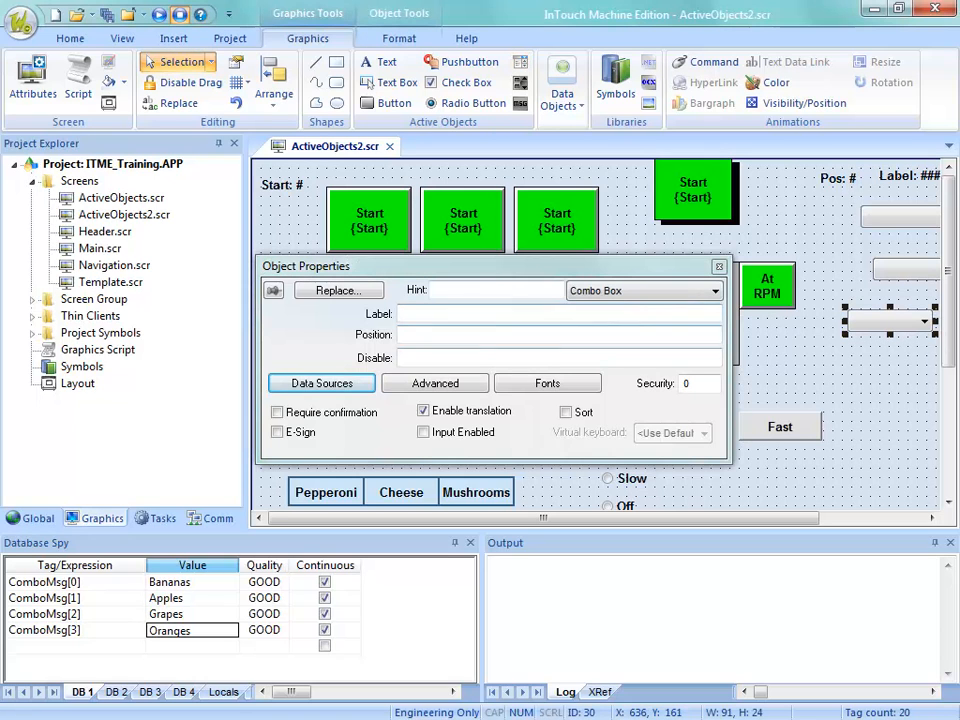
pyautogui.doubleClick(559, 314)
pyautogui.click(420, 309)
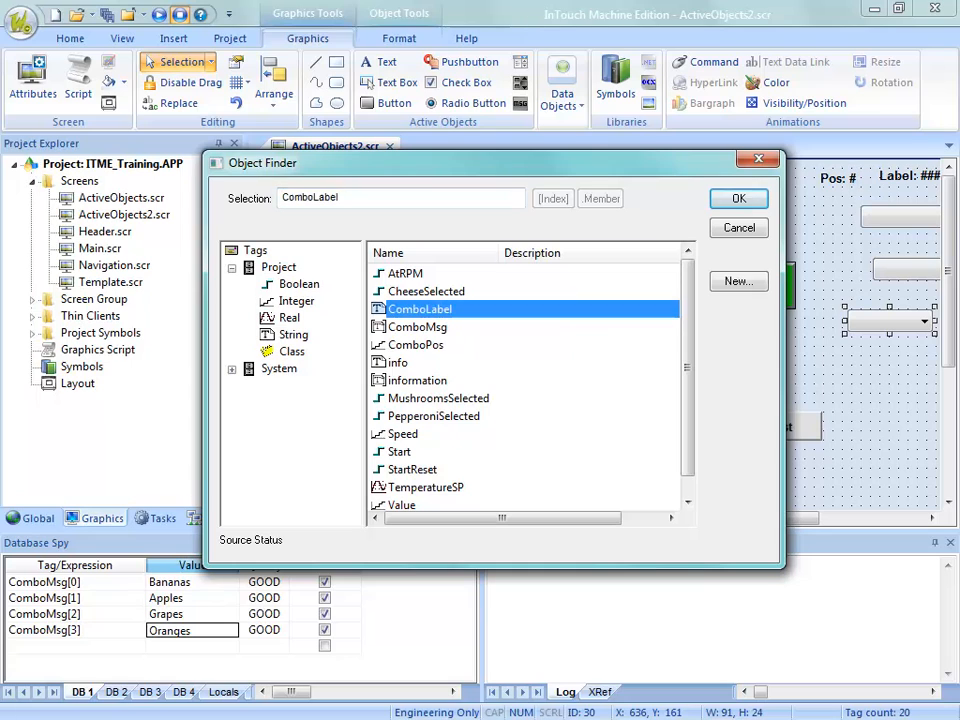
pyautogui.click(739, 198)
pyautogui.doubleClick(559, 334)
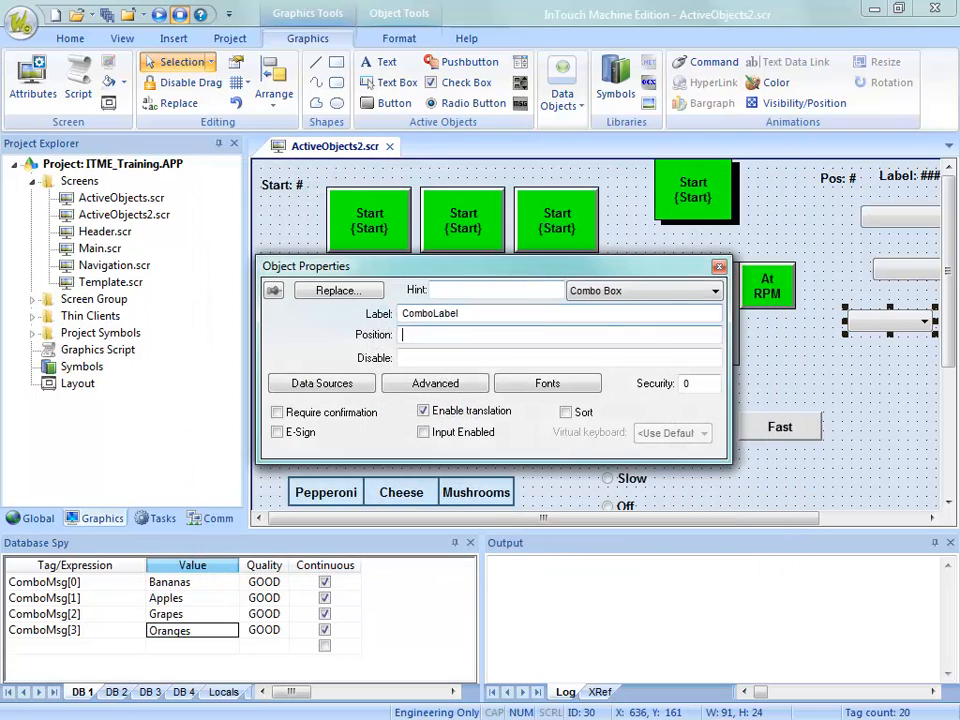
pyautogui.click(415, 345)
pyautogui.click(739, 198)
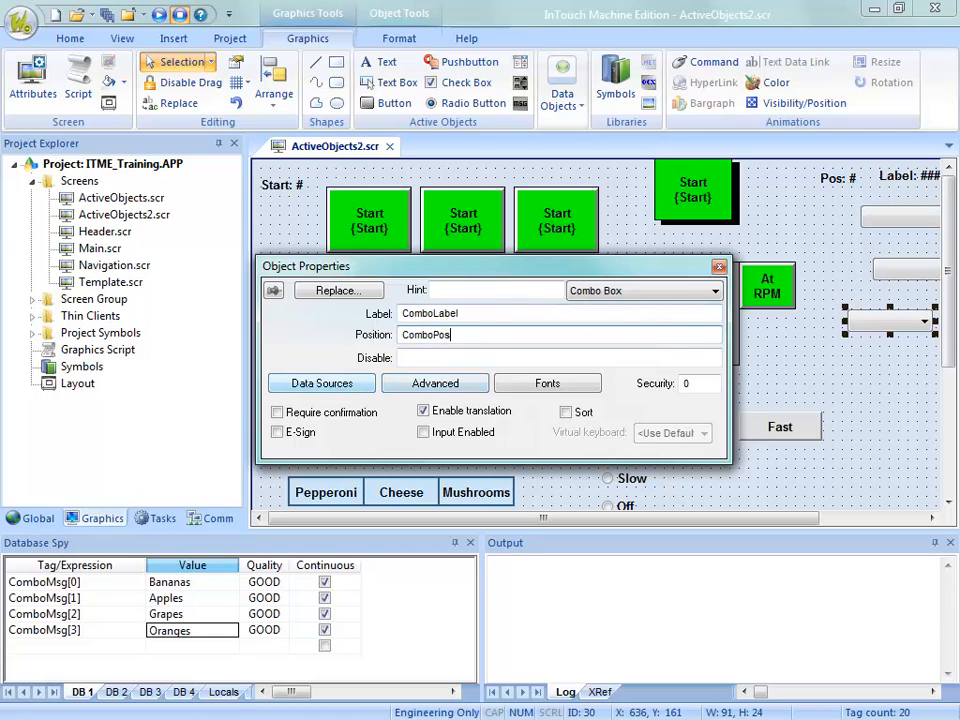
# Step: Set the new combo box's data source type to Text File and open the text file settings
pyautogui.click(322, 383)
pyautogui.click(511, 328)
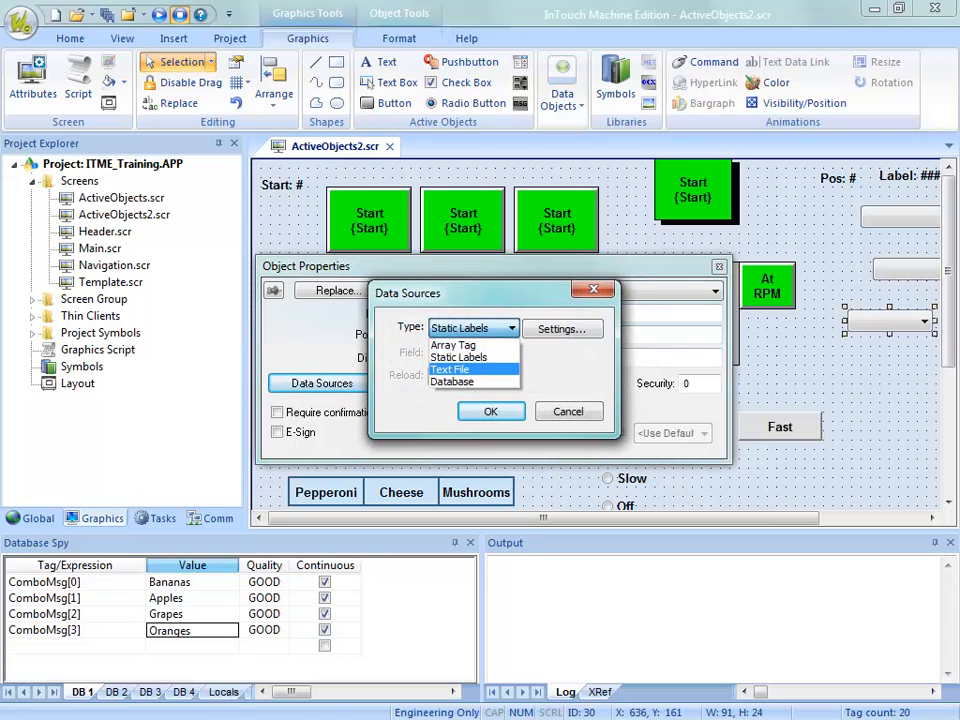
pyautogui.click(456, 369)
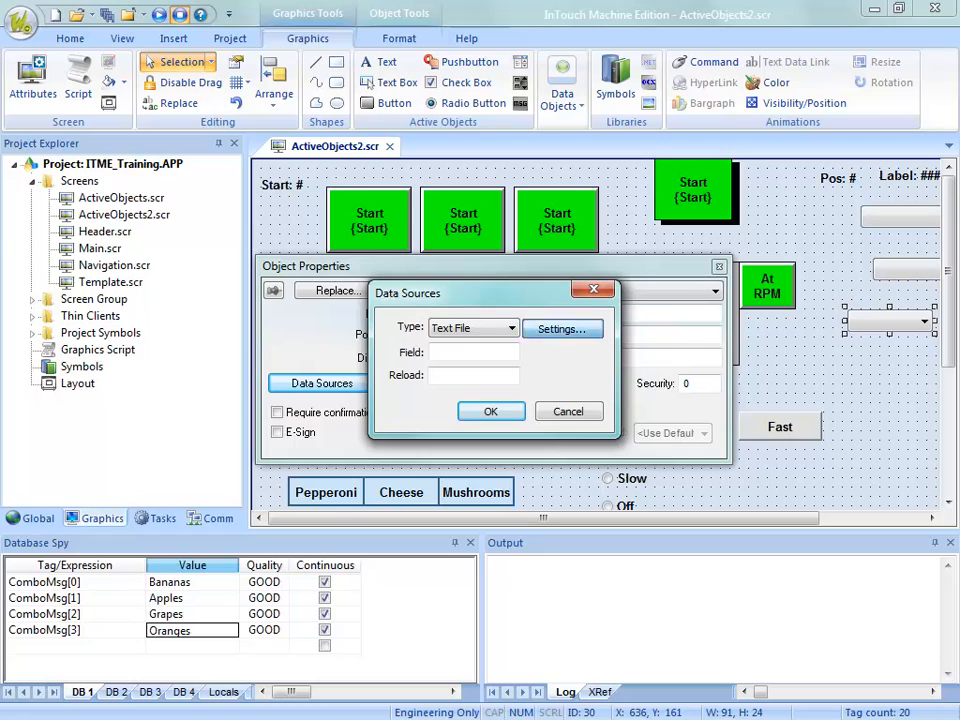
pyautogui.click(561, 328)
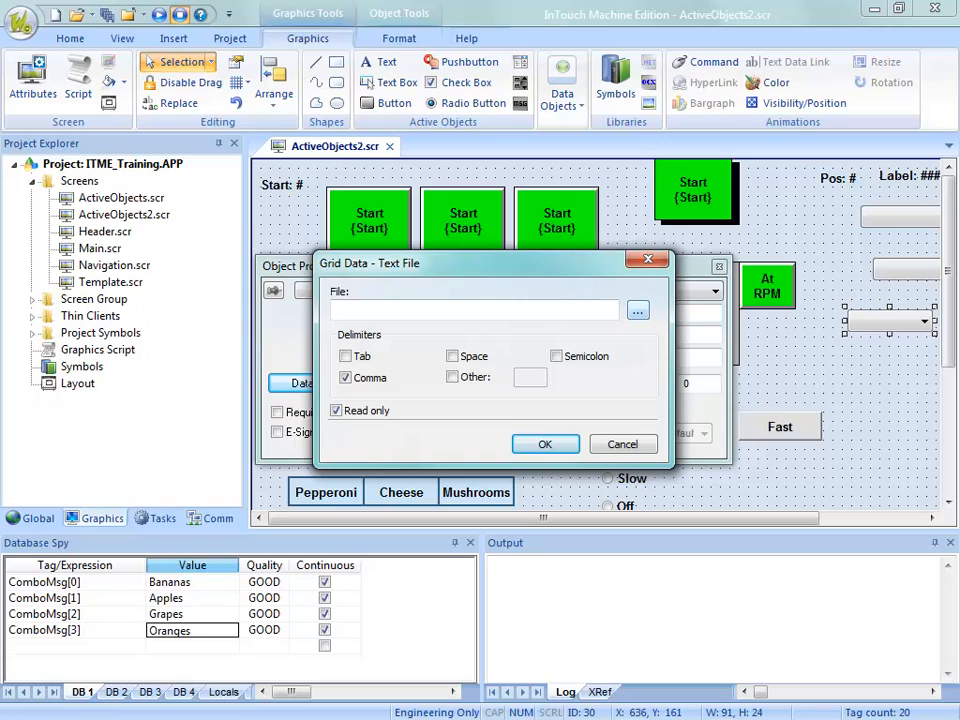
pyautogui.click(637, 311)
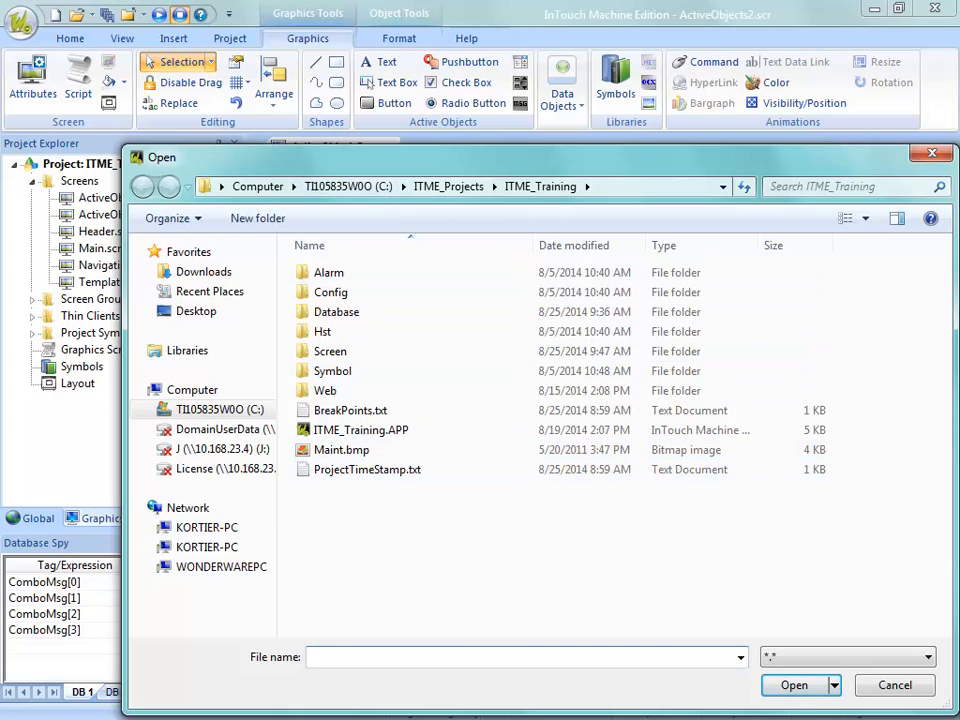
pyautogui.moveTo(620, 157); pyautogui.dragTo(660, 105)
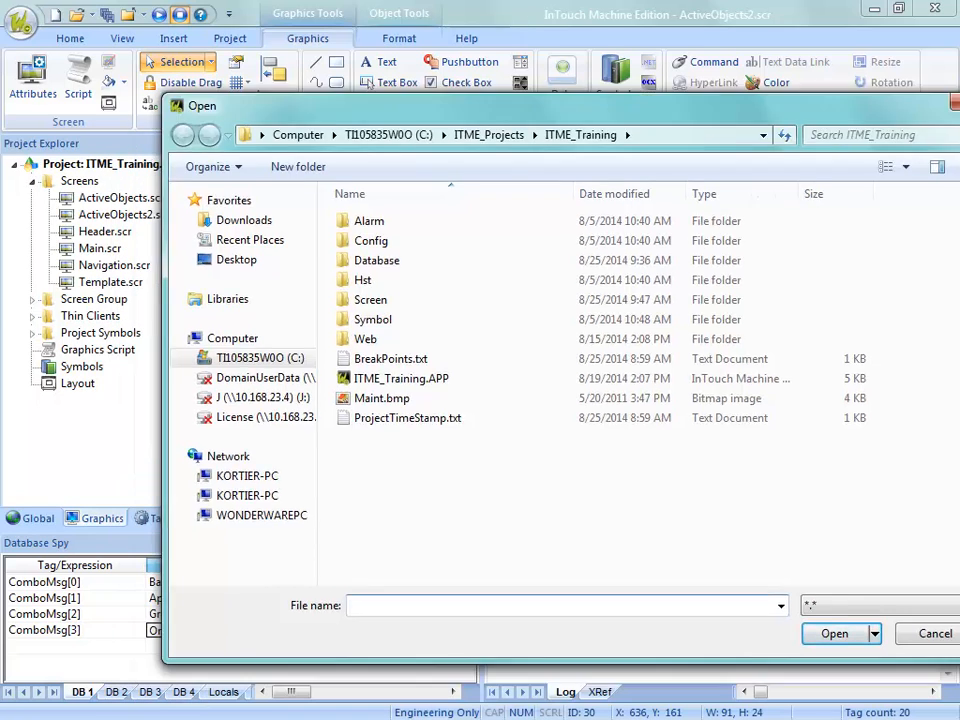
pyautogui.press('Escape')
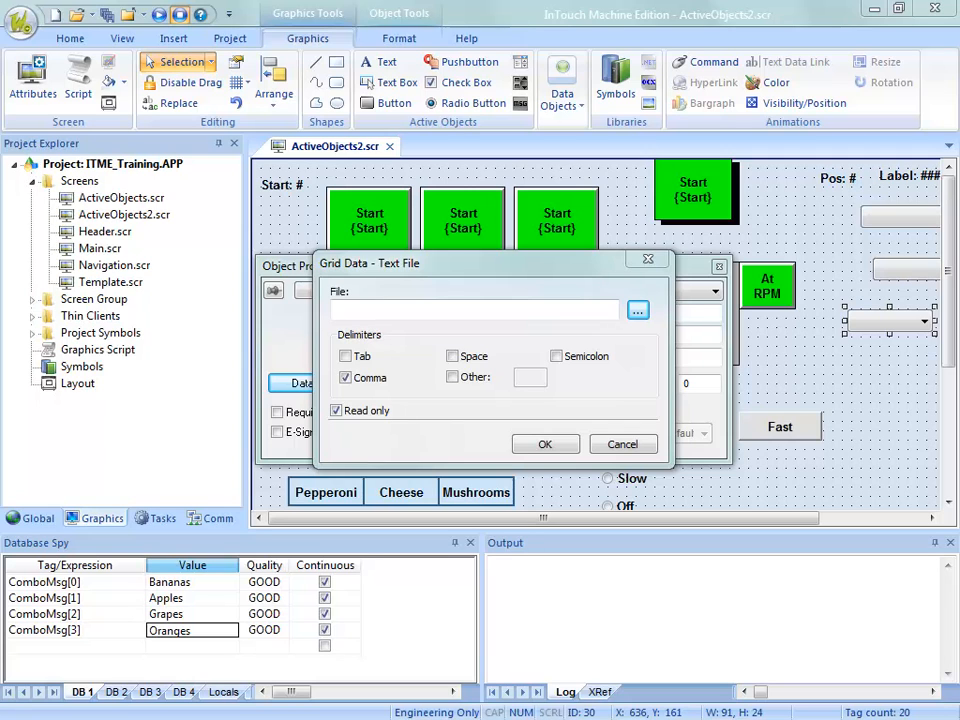
pyautogui.click(638, 310)
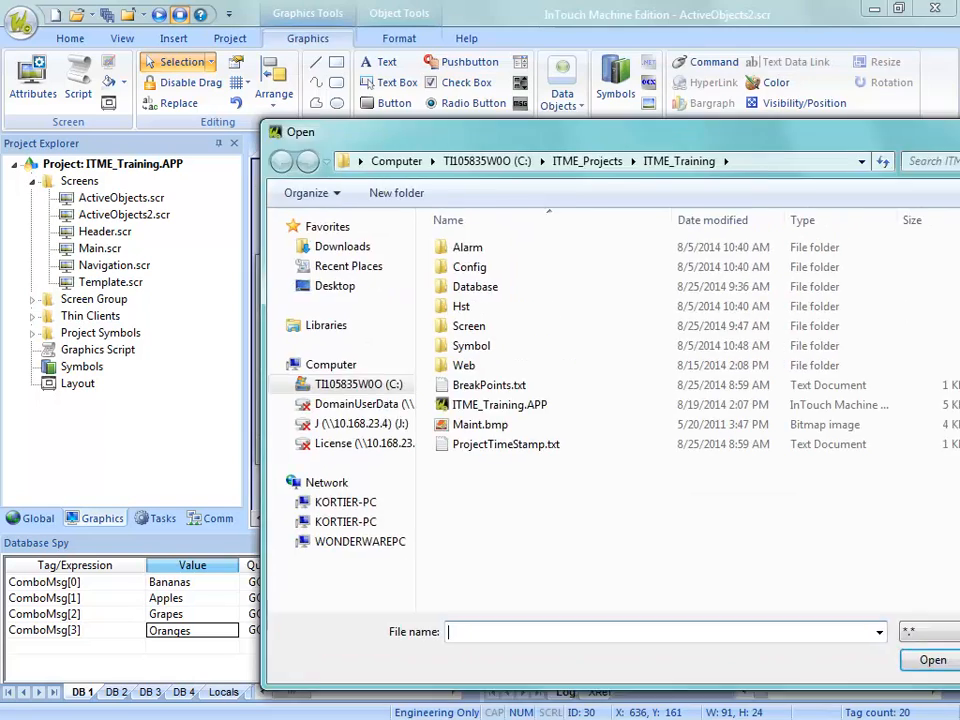
pyautogui.moveTo(620, 133); pyautogui.dragTo(480, 136)
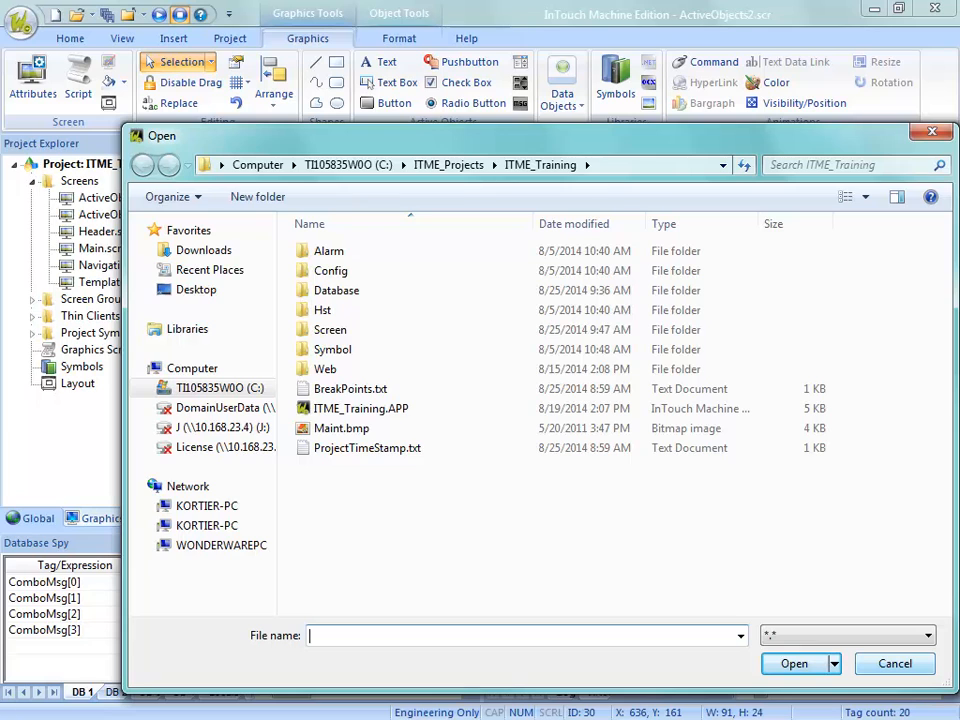
pyautogui.click(895, 664)
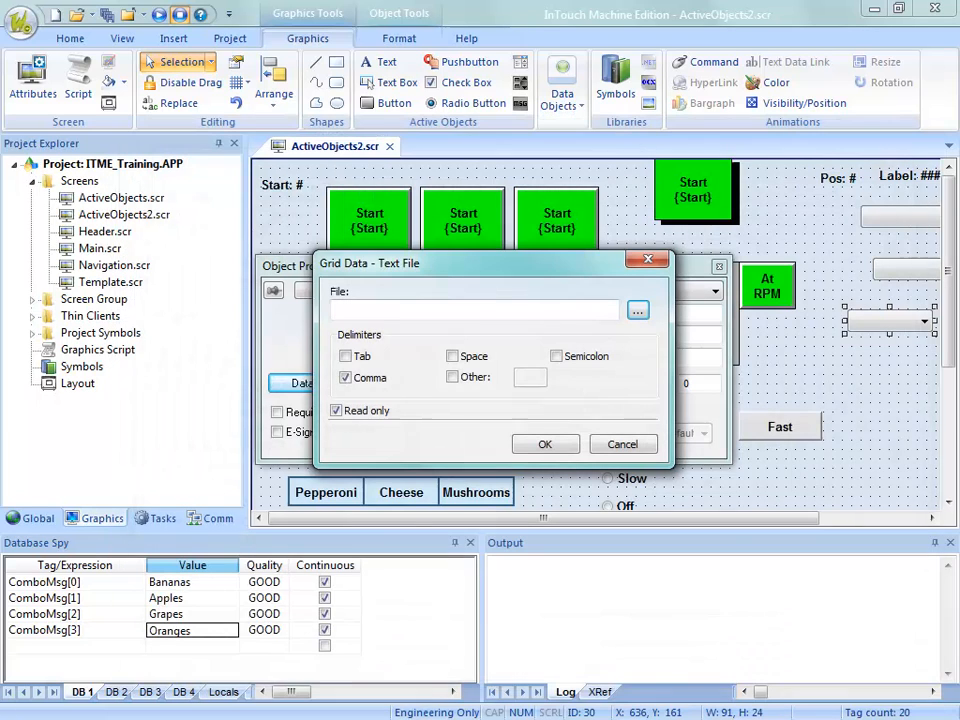
# Step: Specify ComboText.txt as the combo box's source file and close the data source settings with Field and Reload left empty
pyautogui.click(360, 310)
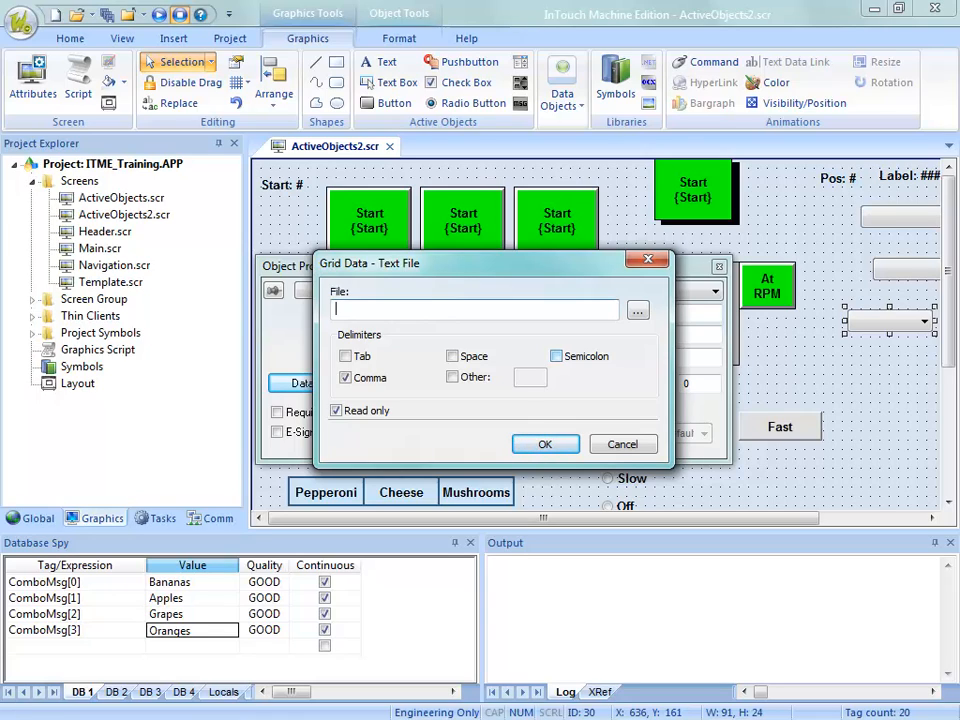
pyautogui.write('Ca')
pyautogui.write('mboText')
pyautogui.write('.txt')
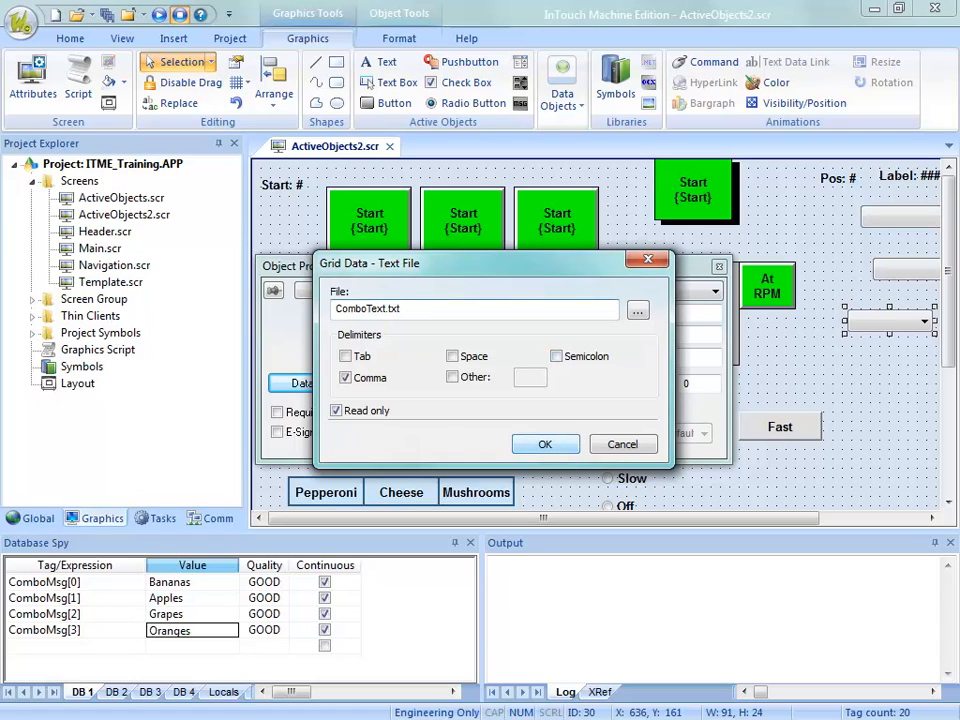
pyautogui.press('Return')
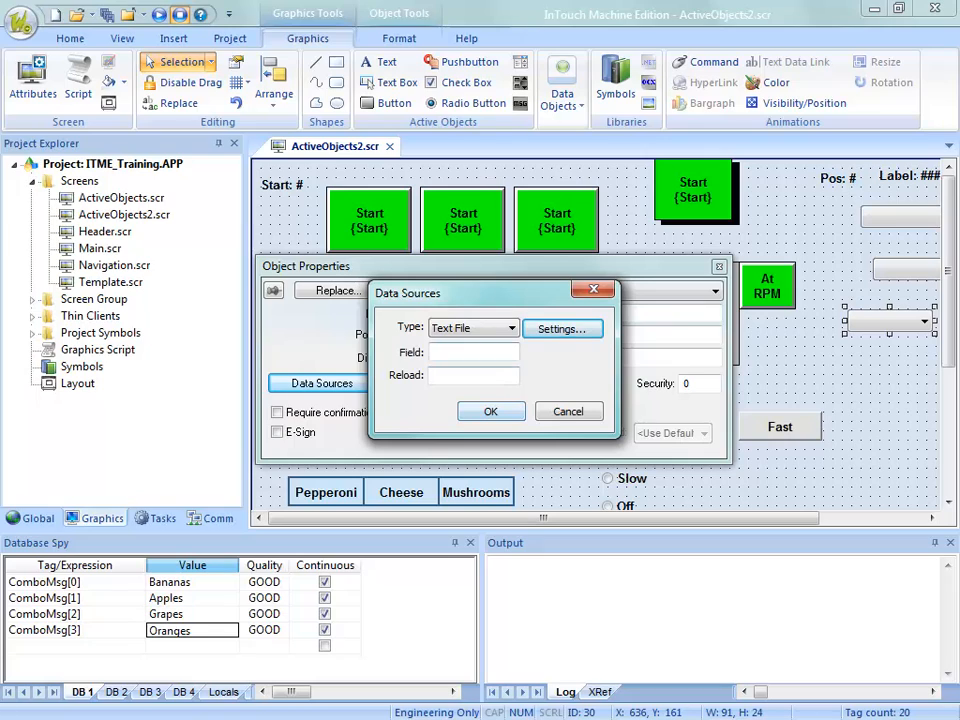
pyautogui.click(473, 352)
pyautogui.hotkey('shift', 'Tab')
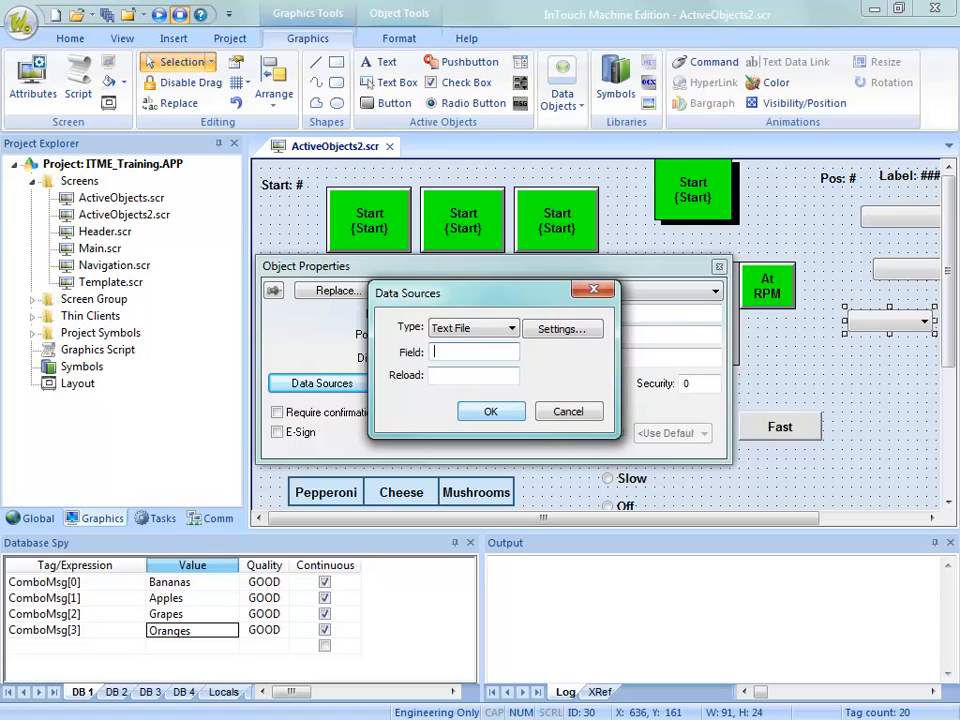
pyautogui.press('Escape')
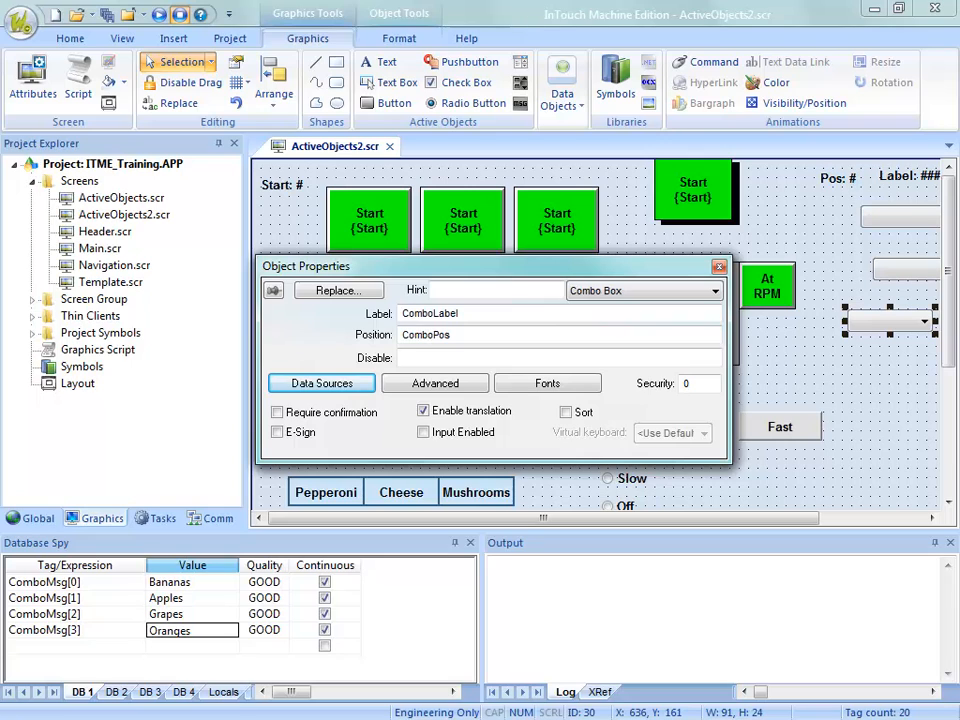
# Step: Close the combo box properties, save the ActiveObjects2 screen and download it to the target system
pyautogui.click(719, 267)
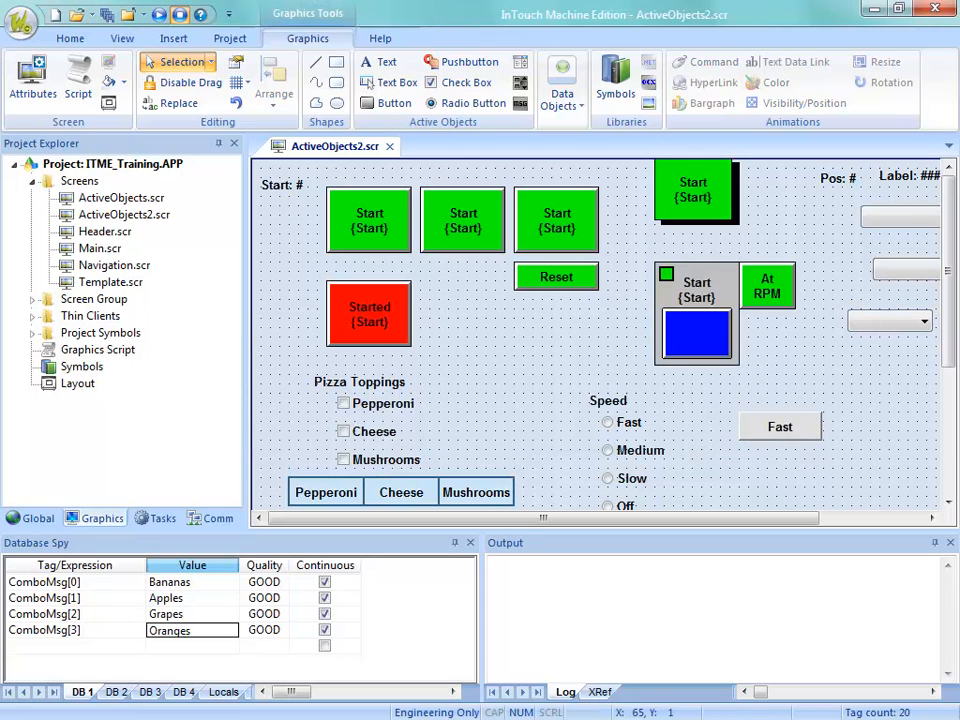
pyautogui.rightClick(319, 140)
pyautogui.click(358, 148)
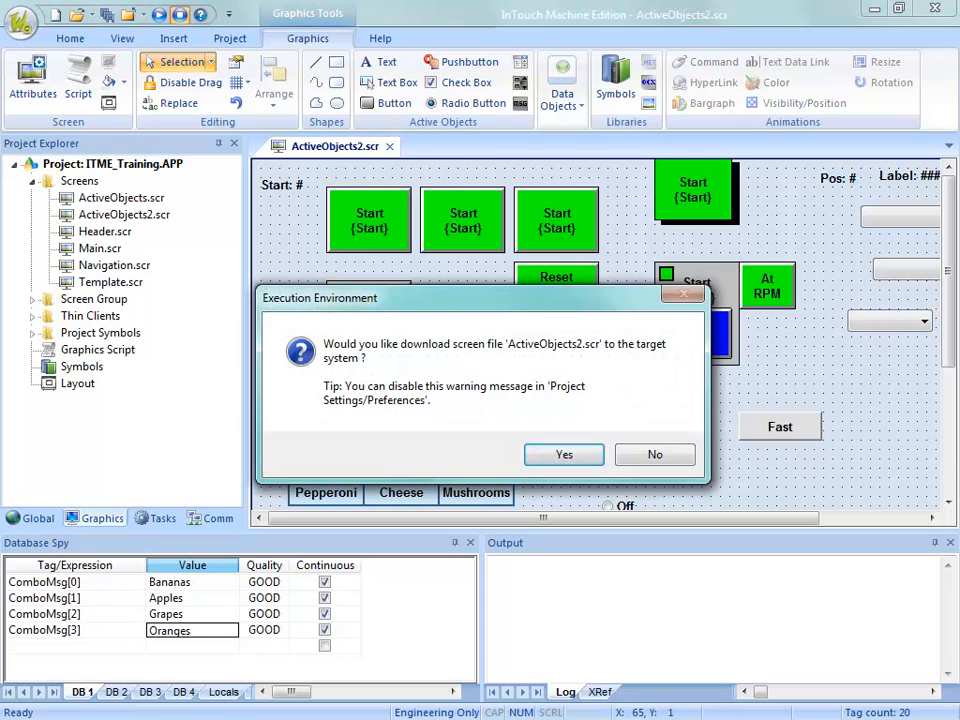
pyautogui.click(561, 454)
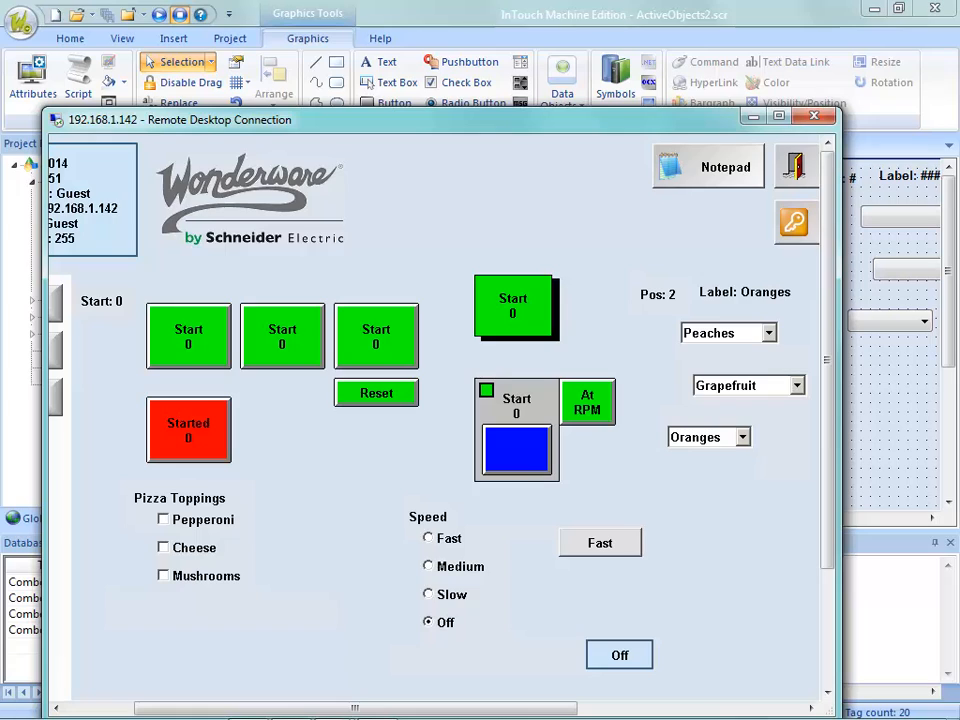
# Step: Test the third combo box in the remote runtime by choosing Bananas and then Apples
pyautogui.click(743, 437)
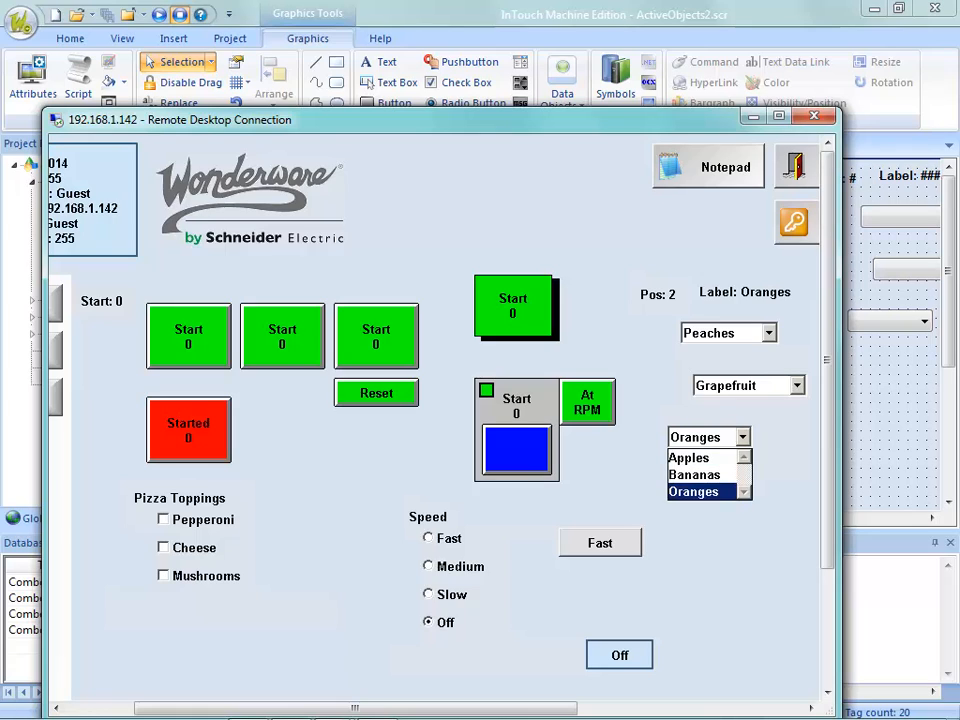
pyautogui.click(695, 475)
pyautogui.click(743, 437)
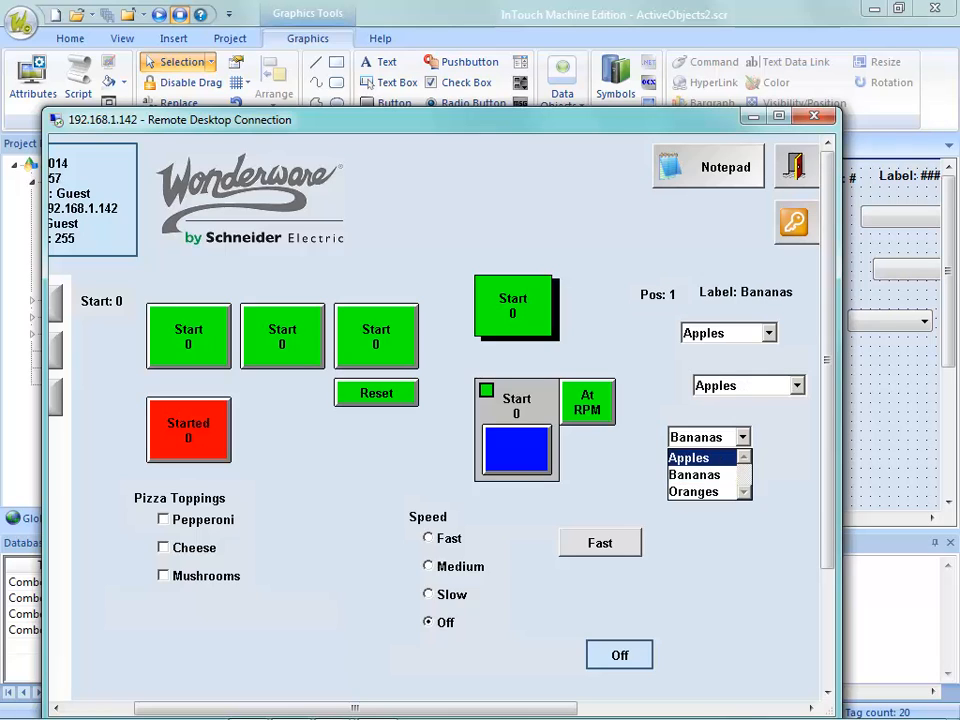
pyautogui.click(690, 458)
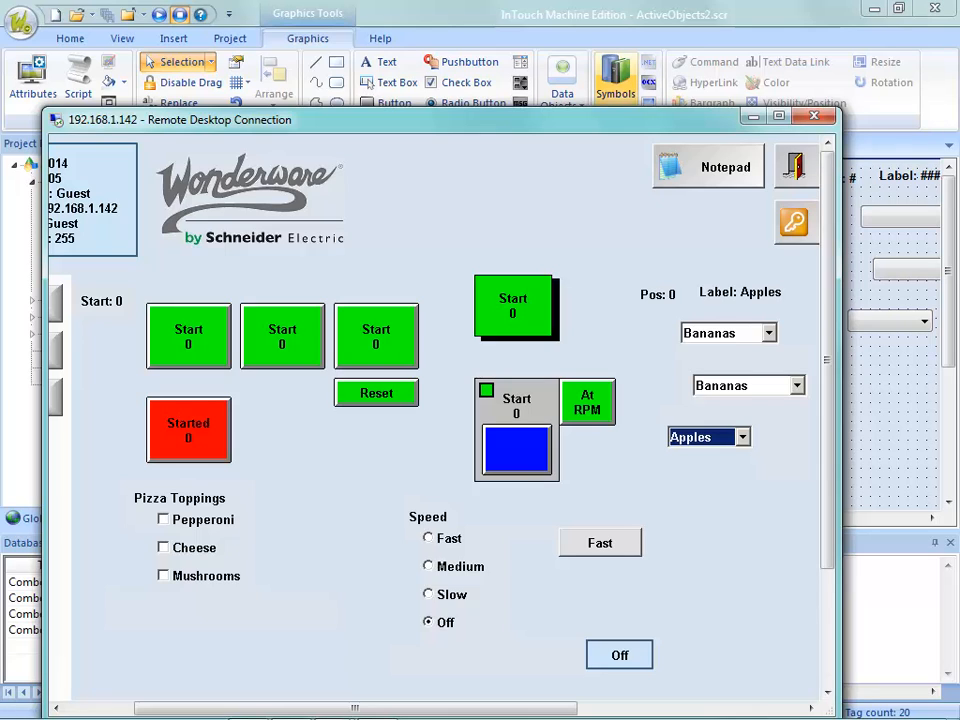
# Step: Launch Notepad from the remote runtime screen and open the ComboText file from the ITME_Training project folder
pyautogui.click(709, 167)
pyautogui.click(83, 198)
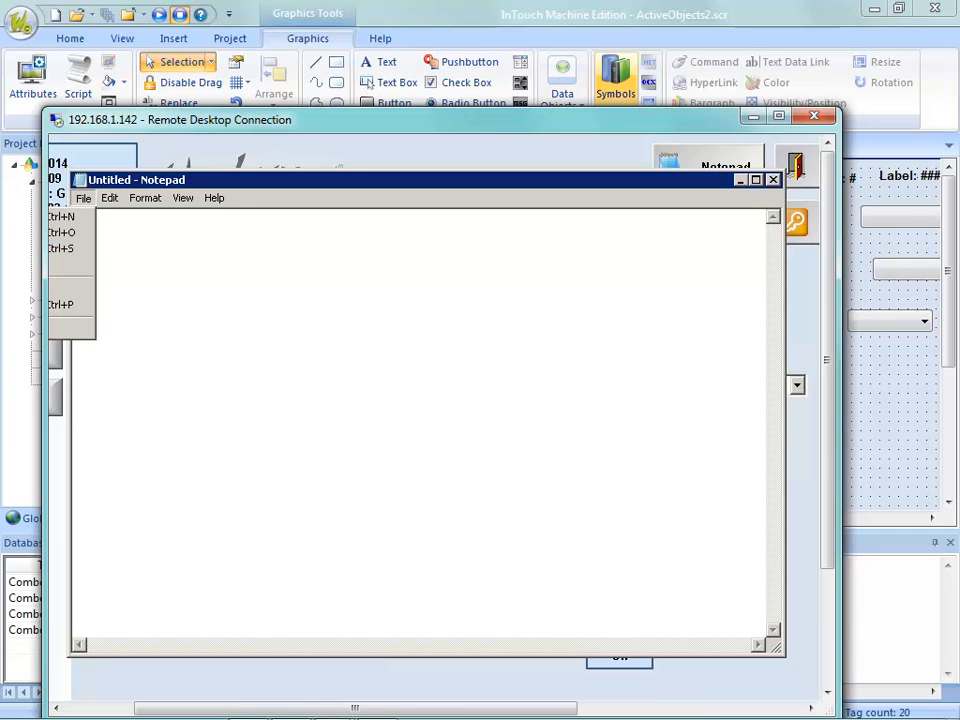
pyautogui.click(150, 180)
pyautogui.moveTo(150, 181); pyautogui.dragTo(325, 180)
pyautogui.click(258, 197)
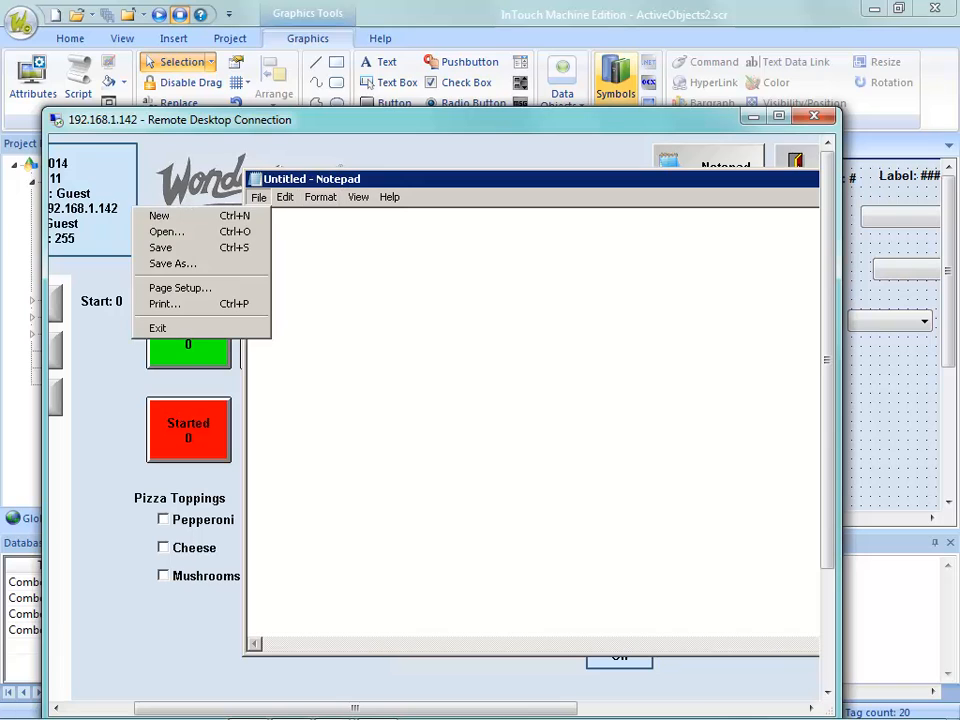
pyautogui.click(225, 231)
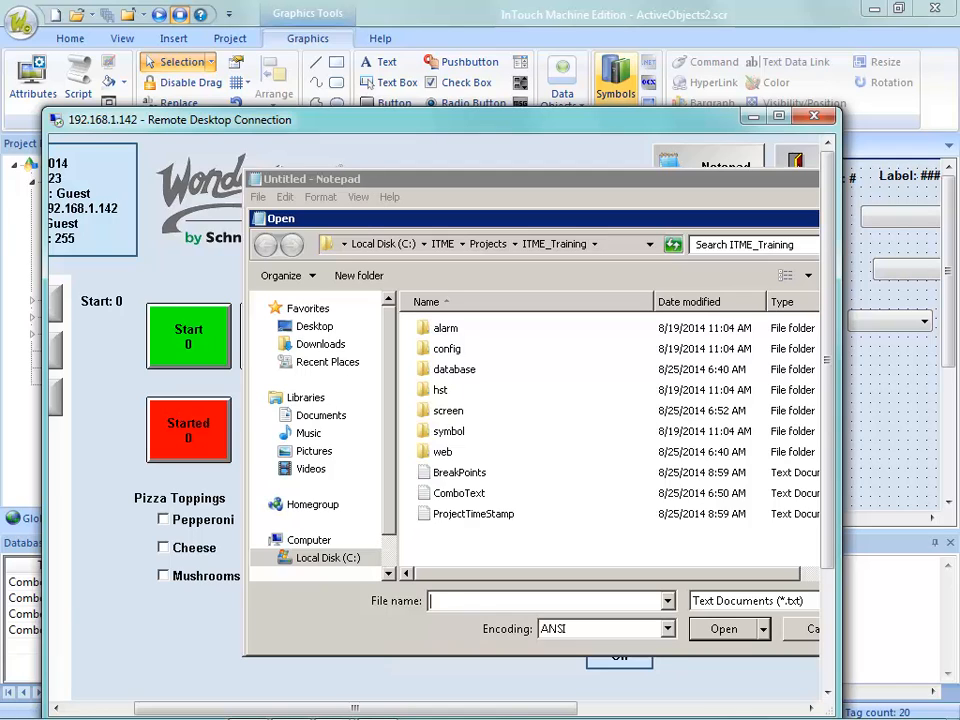
pyautogui.click(459, 493)
pyautogui.click(724, 629)
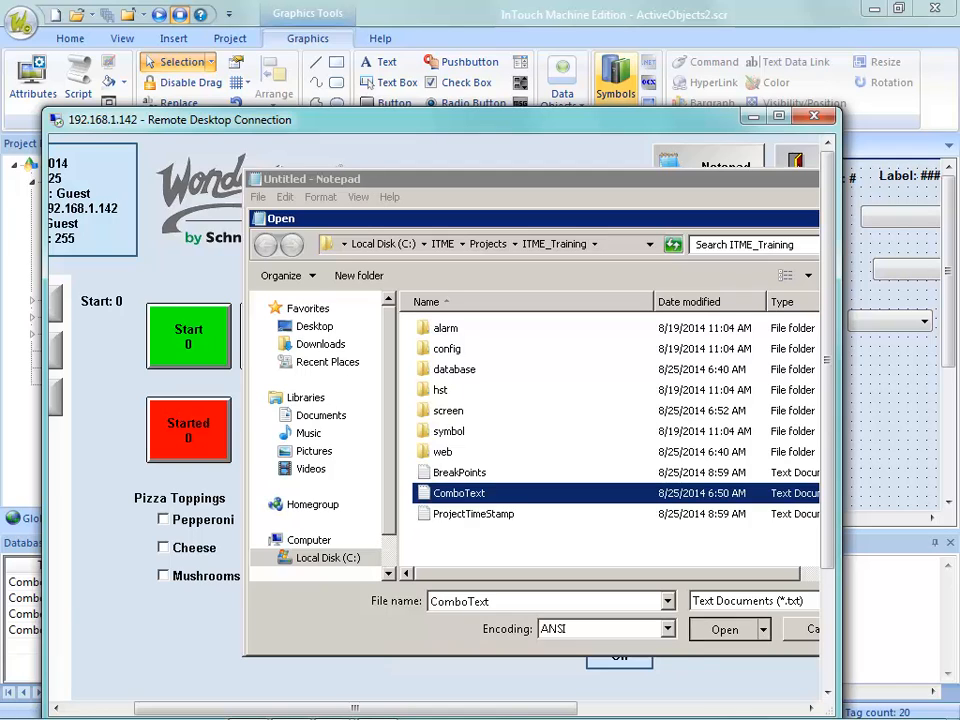
# Step: Add a Grapefruit line between Bananas and Oranges in ComboText, save the file and close Notepad
pyautogui.click(302, 239)
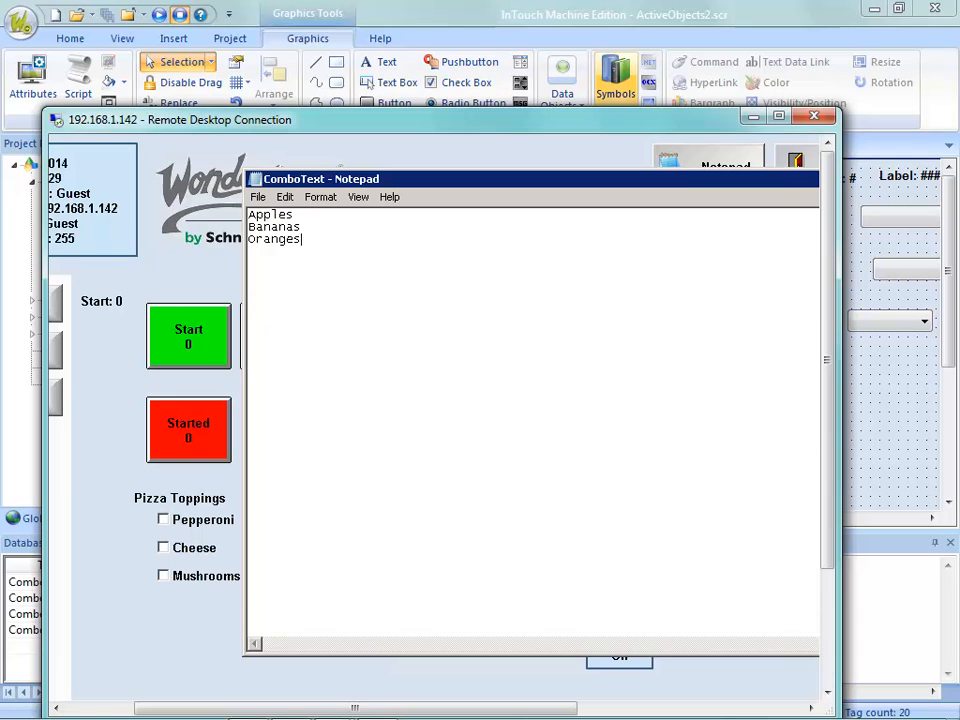
pyautogui.click(302, 227)
pyautogui.press('Return')
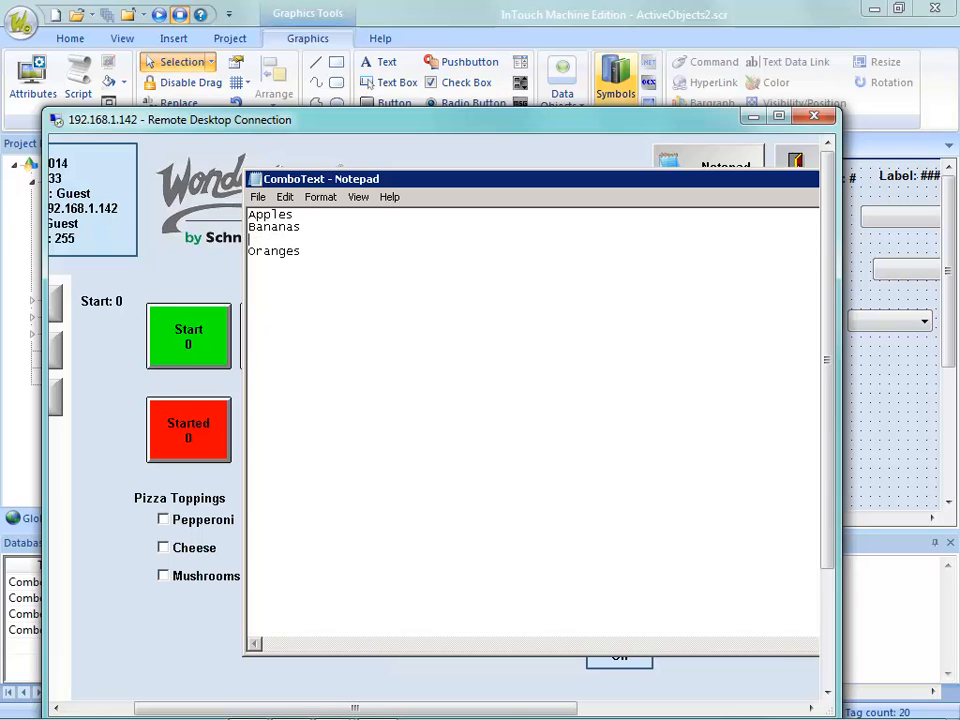
pyautogui.write('Grapefruit')
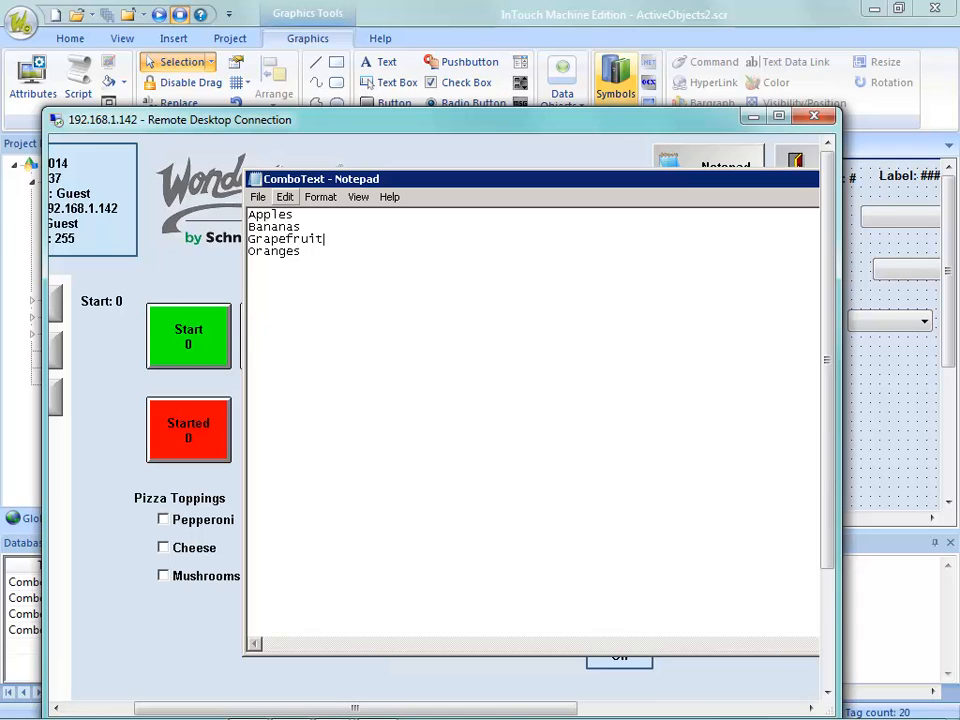
pyautogui.hotkey('alt', 'f')
pyautogui.press('Down')
pyautogui.press('Down')
pyautogui.press('Down')
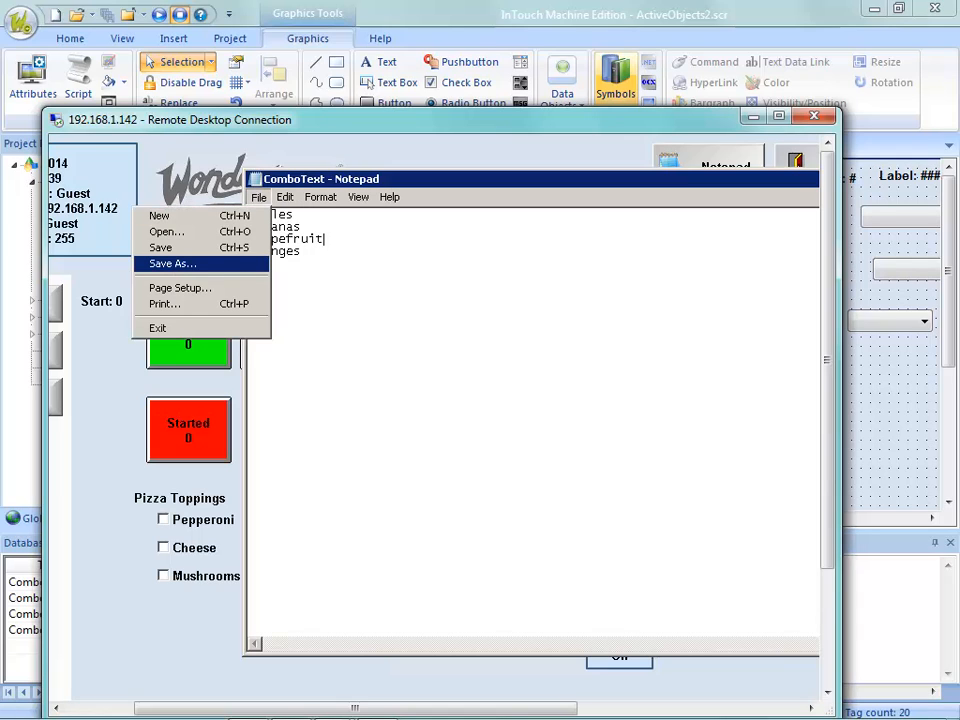
pyautogui.press('Return')
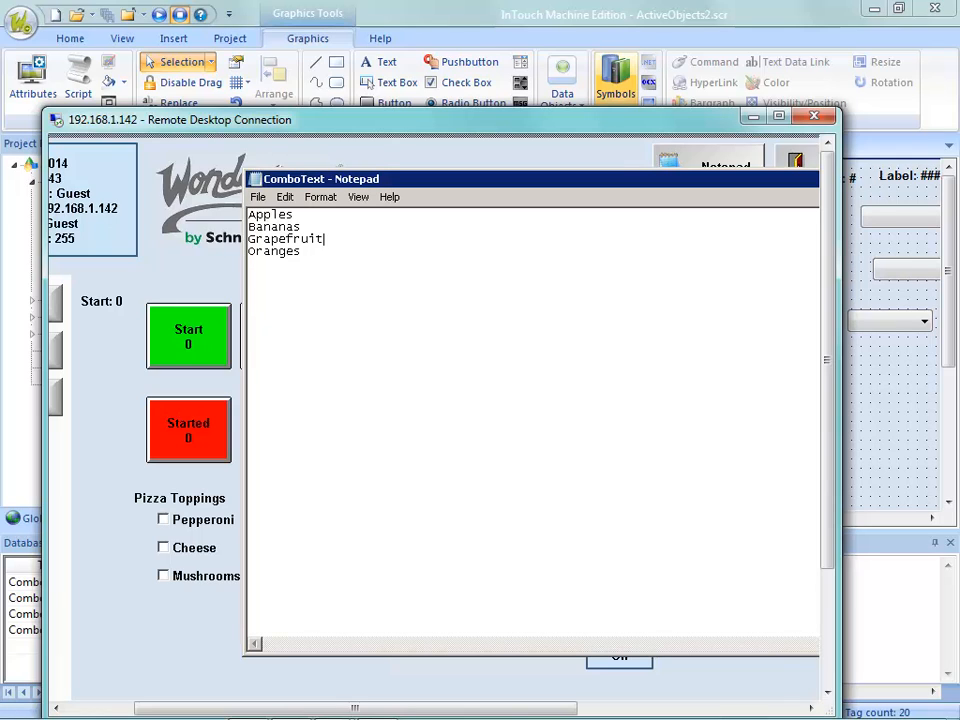
pyautogui.doubleClick(500, 179)
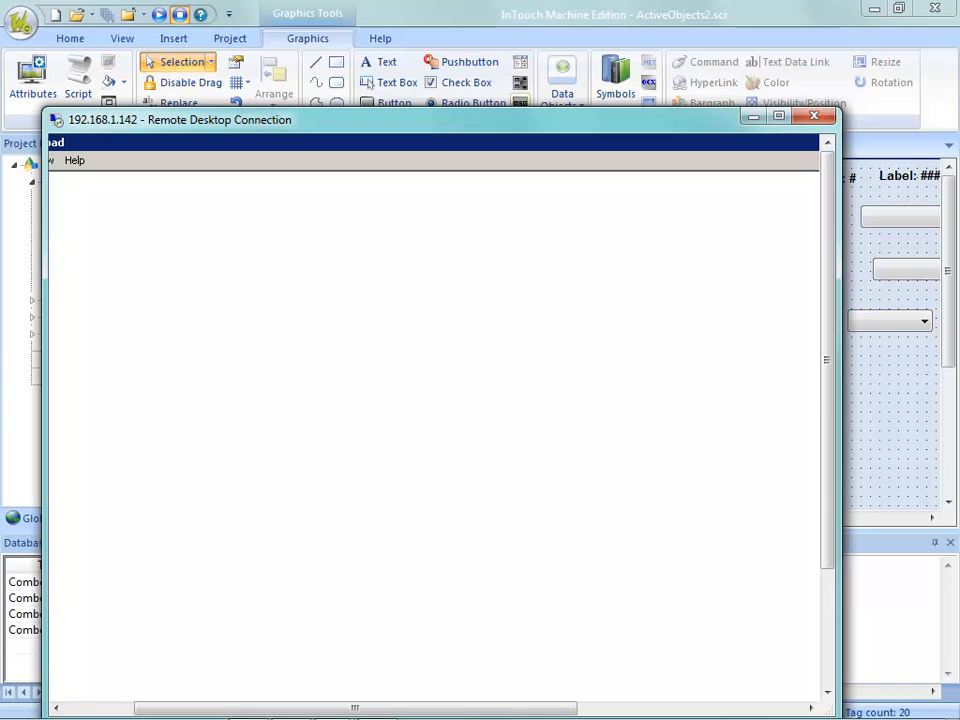
pyautogui.moveTo(270, 142); pyautogui.dragTo(250, 257)
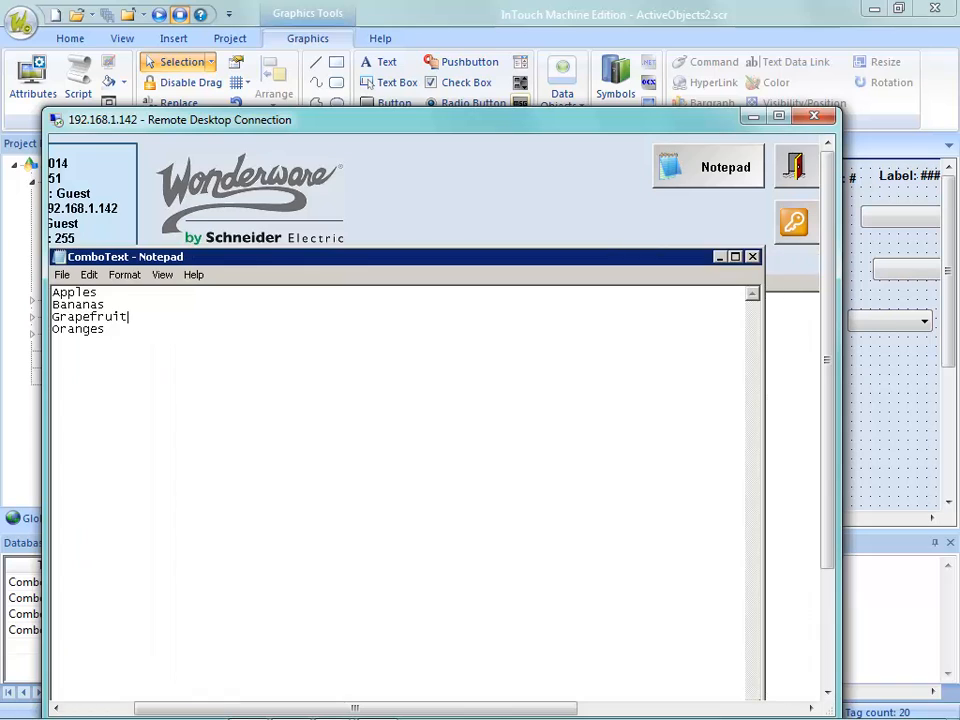
pyautogui.click(753, 257)
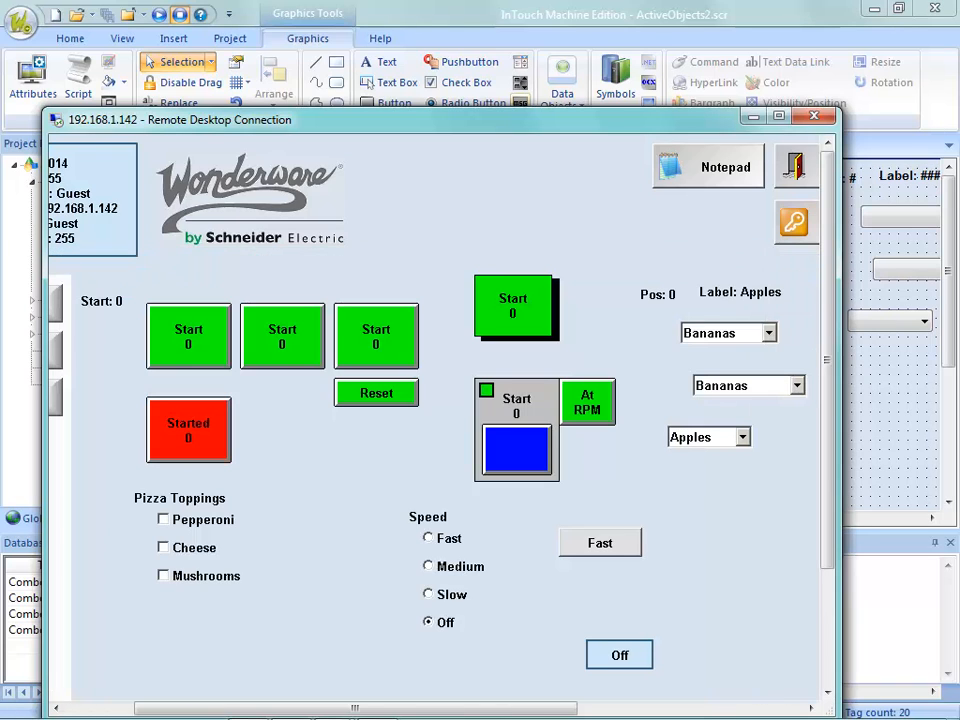
# Step: Choose Oranges in the third runtime combo box and recheck its list for the Grapefruit entry
pyautogui.click(742, 437)
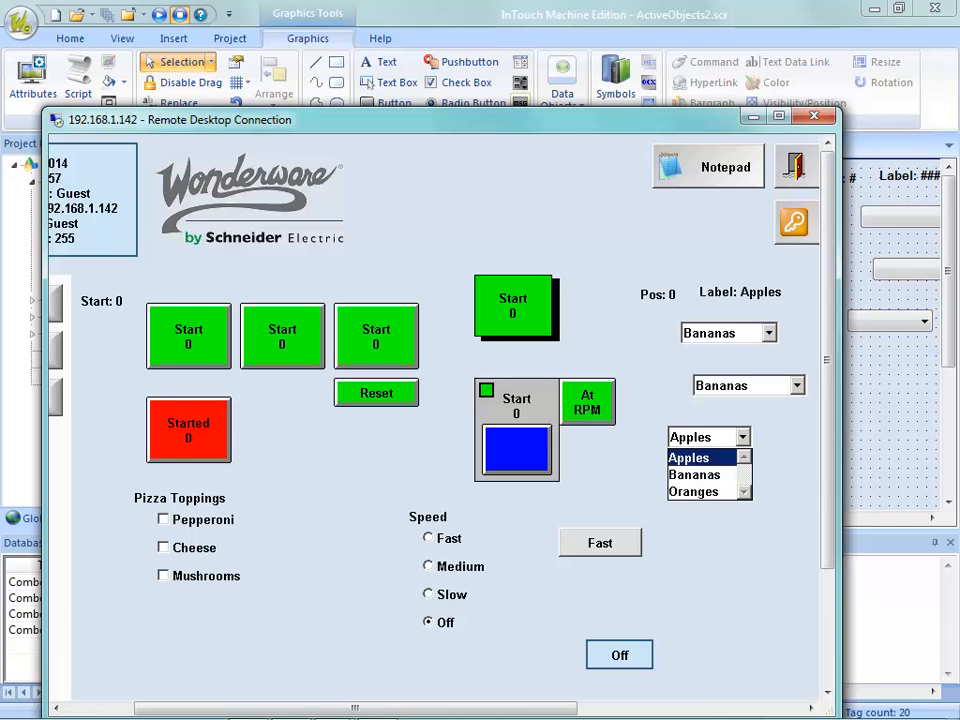
pyautogui.click(693, 491)
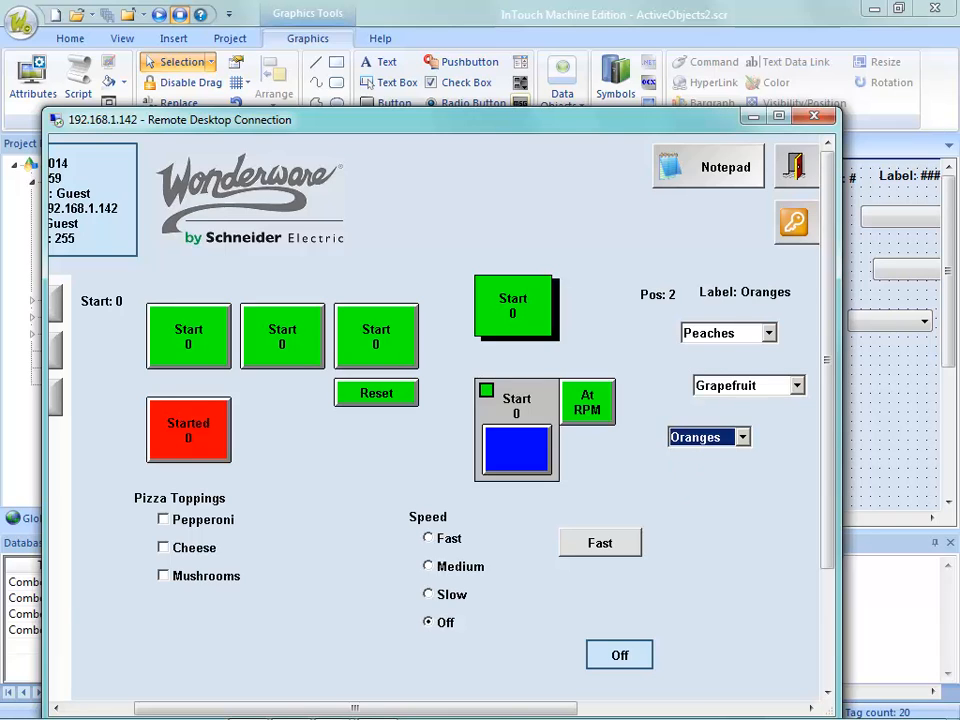
pyautogui.click(742, 437)
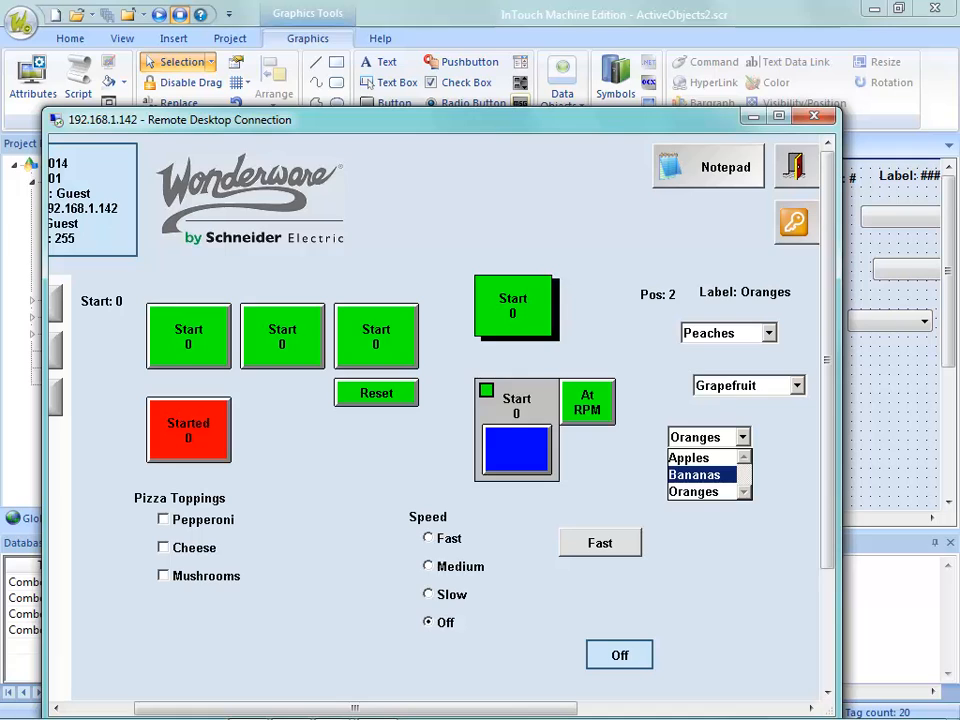
pyautogui.press('Escape')
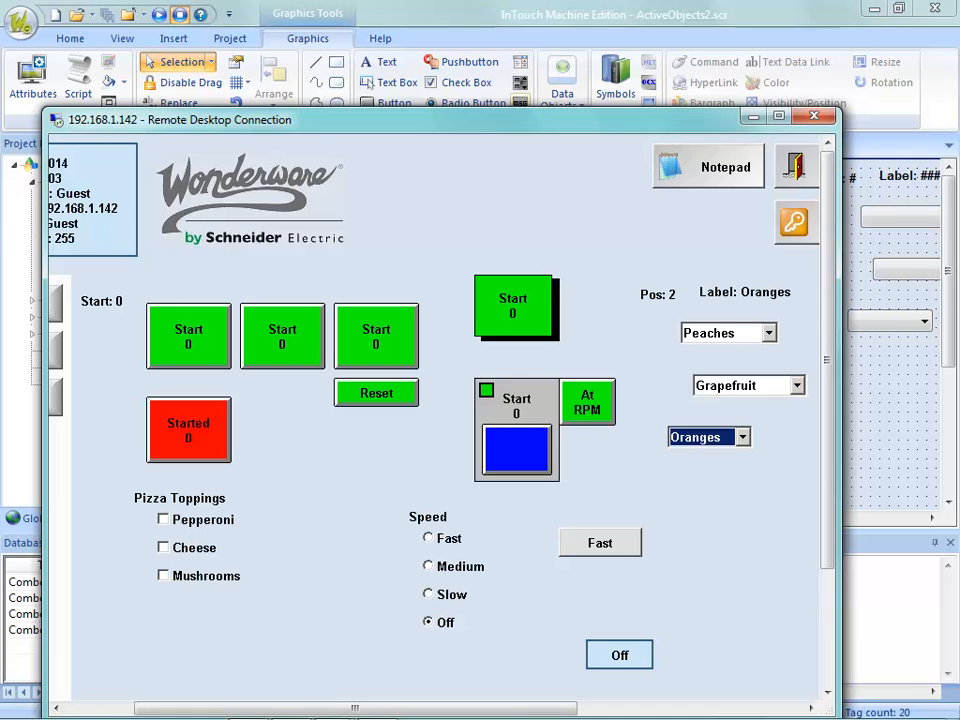
# Step: Shut down and restart the project on the remote station, then expand the third combo box's list to check its entries
pyautogui.click(795, 166)
pyautogui.press('Return')
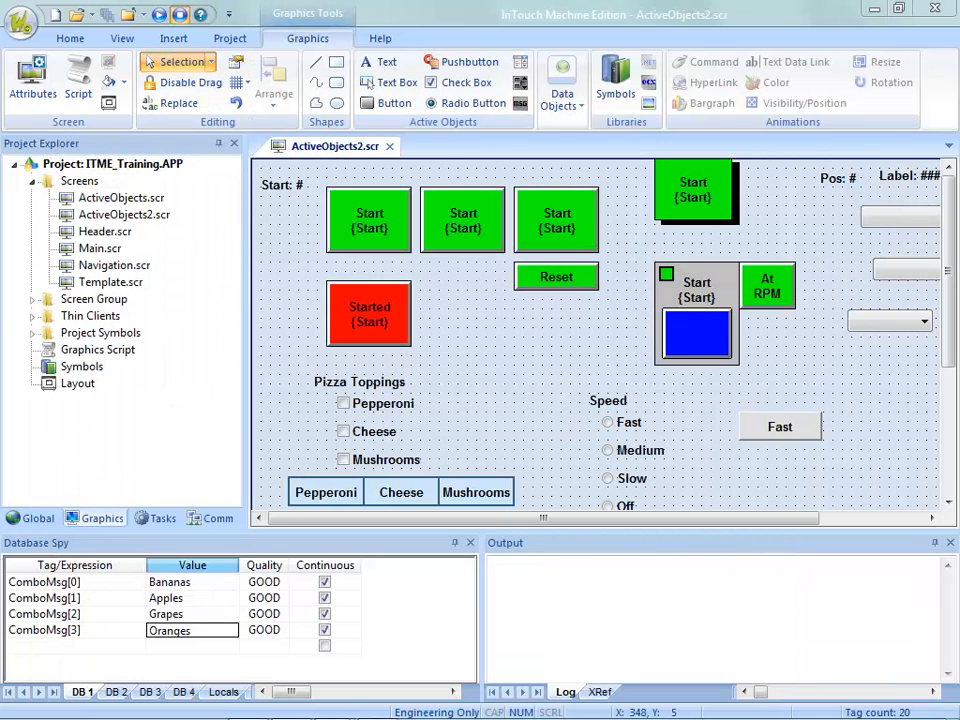
pyautogui.click(307, 38)
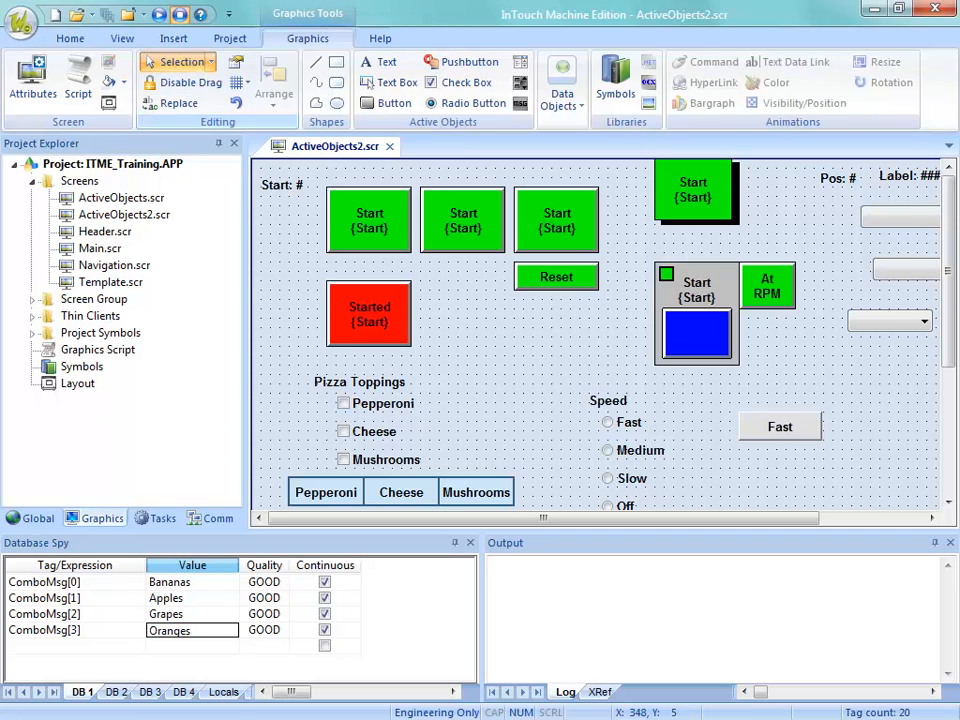
pyautogui.click(70, 38)
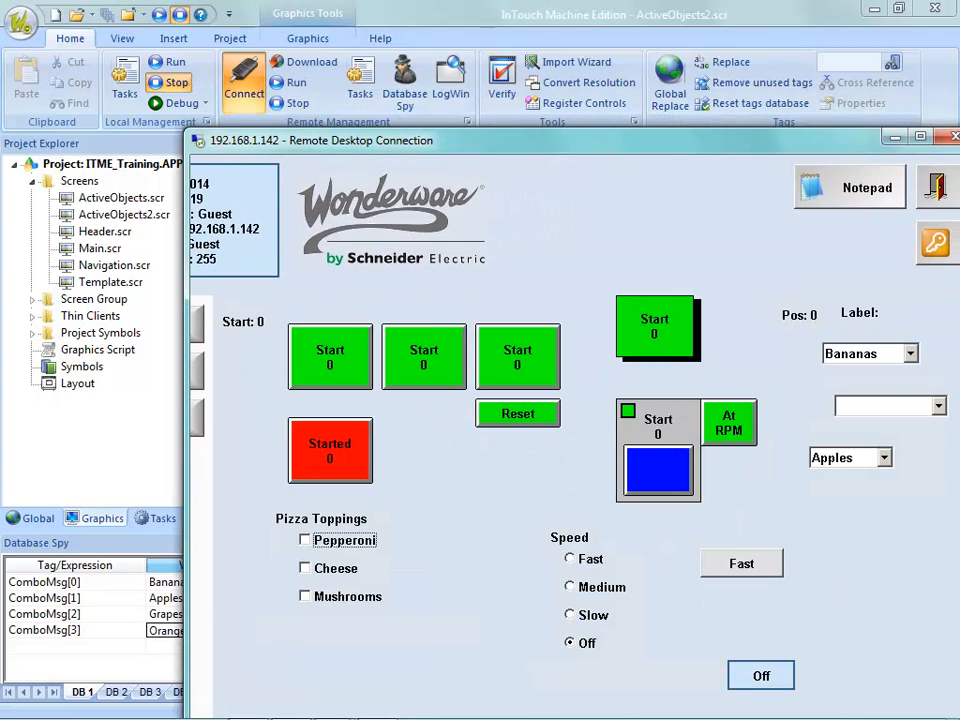
pyautogui.click(884, 458)
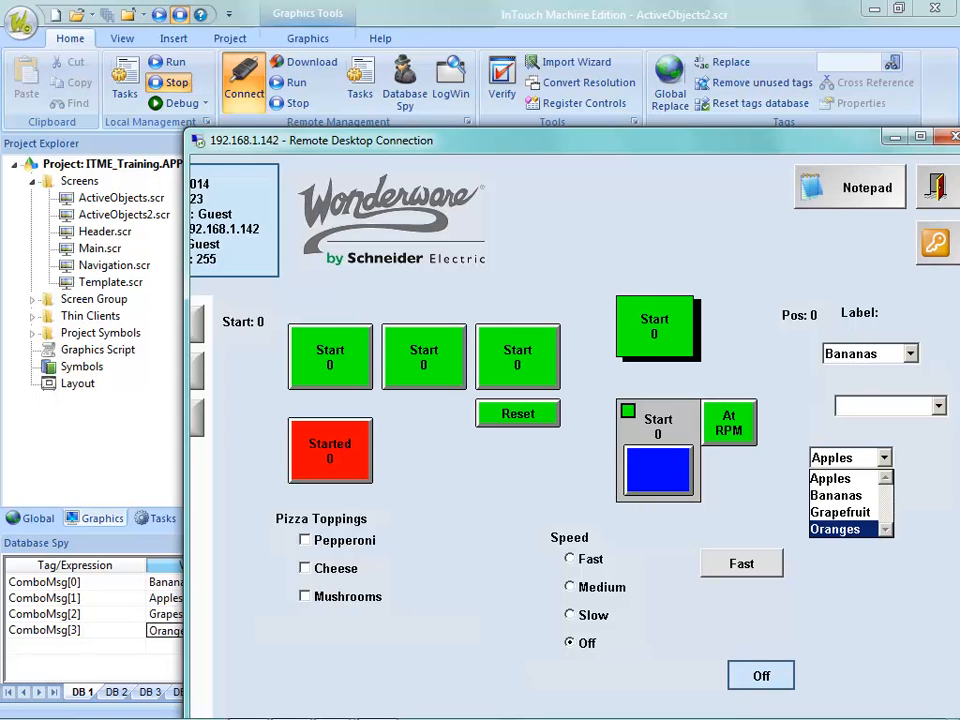
# Step: Review the third combo box's data source and text file settings on ActiveObjects2, then close its properties
pyautogui.moveTo(560, 140); pyautogui.dragTo(612, 0)
pyautogui.doubleClick(889, 320)
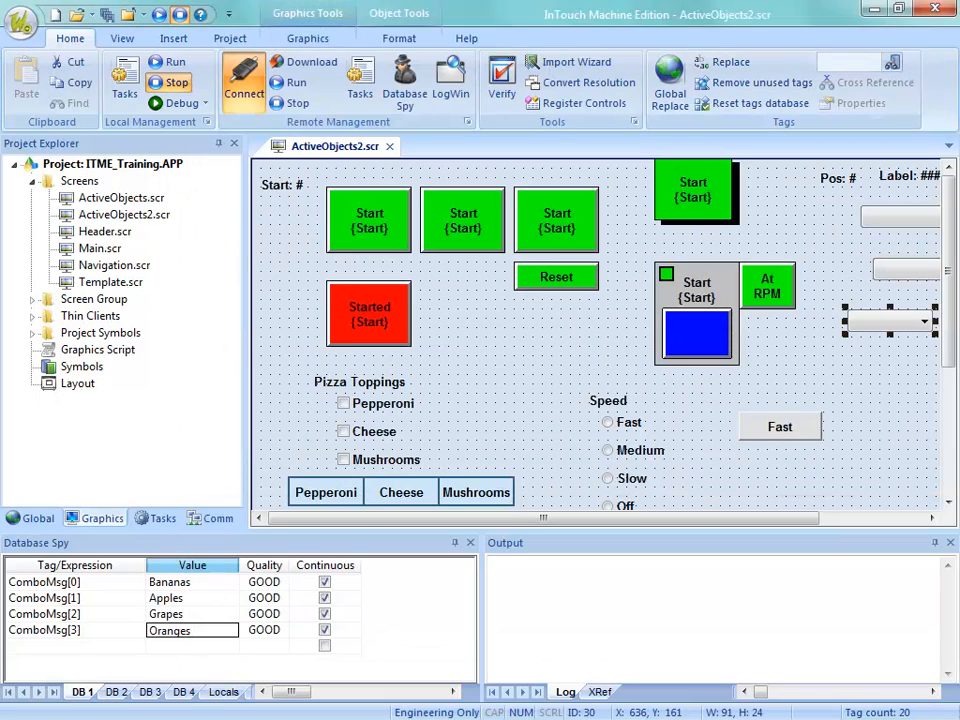
pyautogui.click(322, 383)
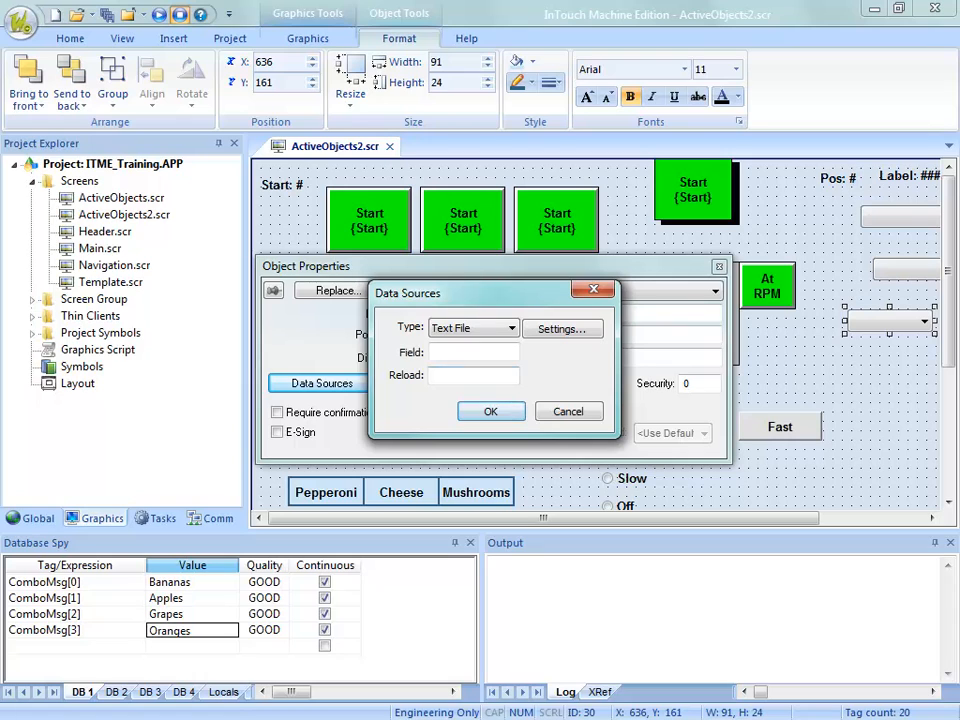
pyautogui.click(561, 328)
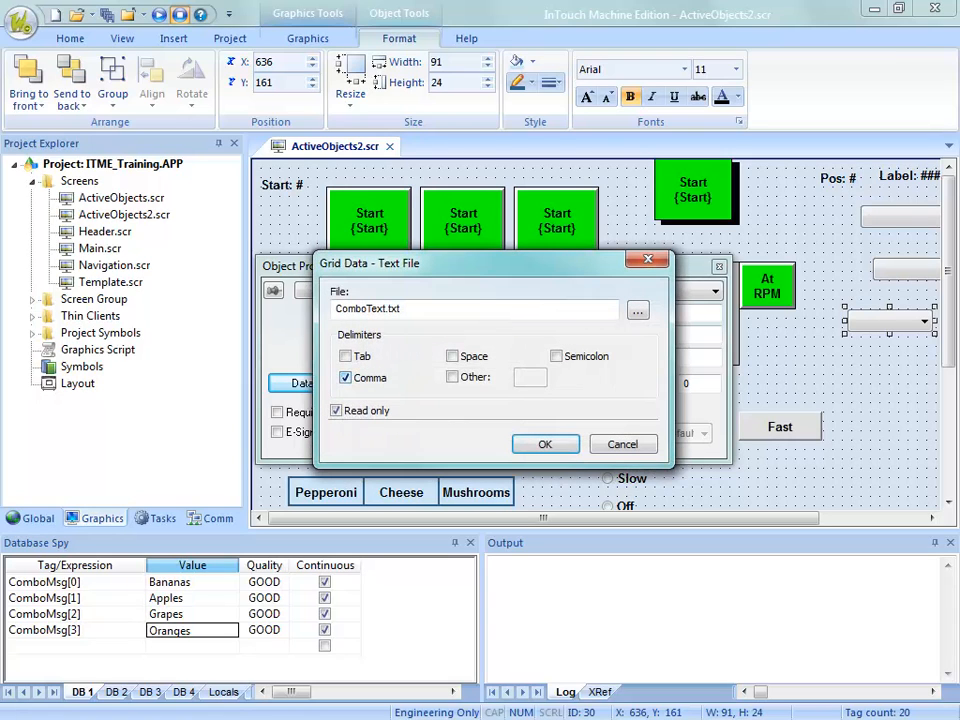
pyautogui.click(623, 444)
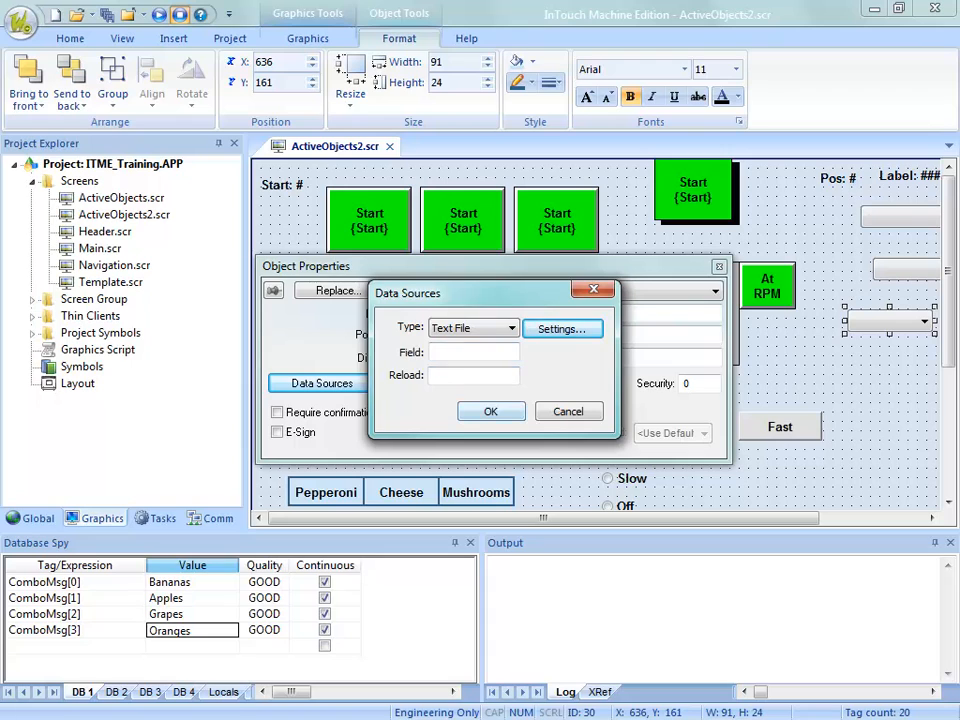
pyautogui.click(491, 411)
pyautogui.click(834, 367)
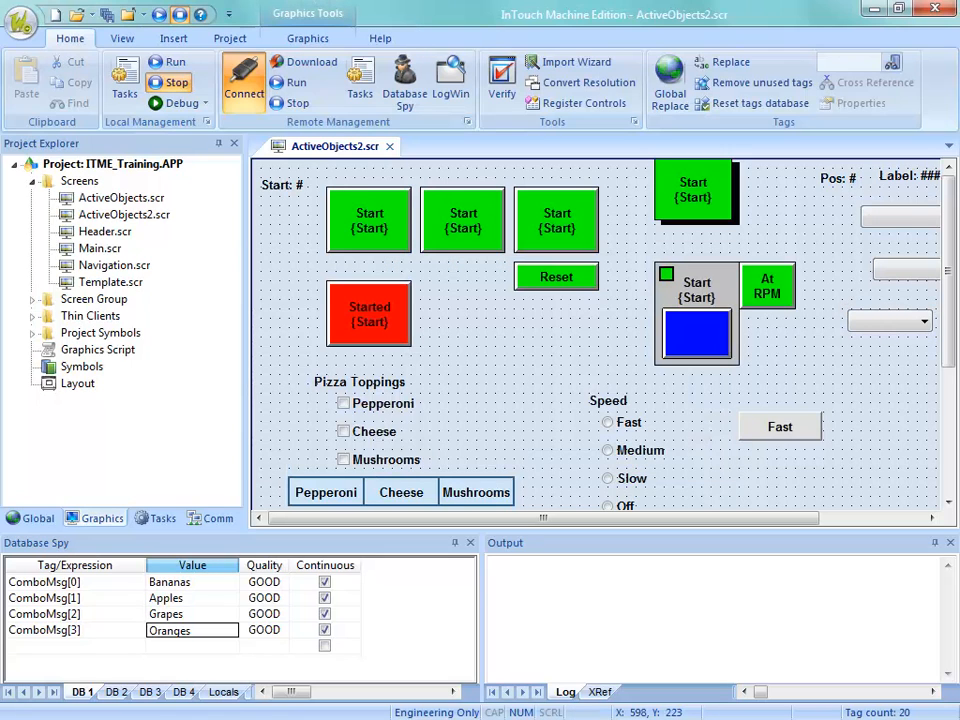
# Step: Stack the combo boxes under the first one, moving the second to X 650, Y 80 and the third to X 650, Y 110
pyautogui.moveTo(897, 268); pyautogui.dragTo(885, 243)
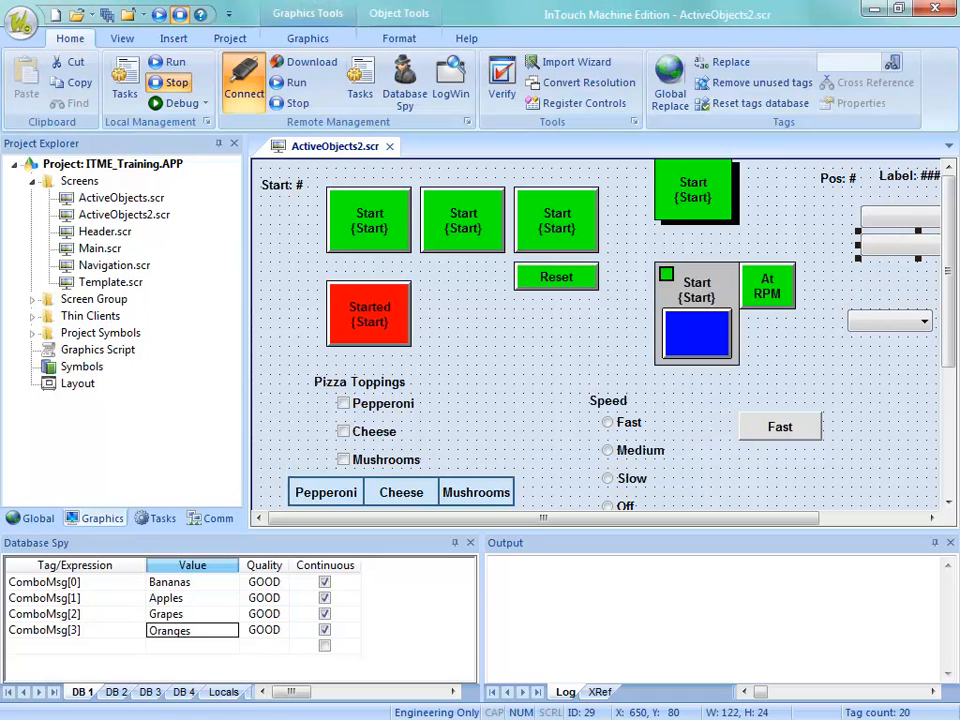
pyautogui.moveTo(885, 320); pyautogui.dragTo(897, 273)
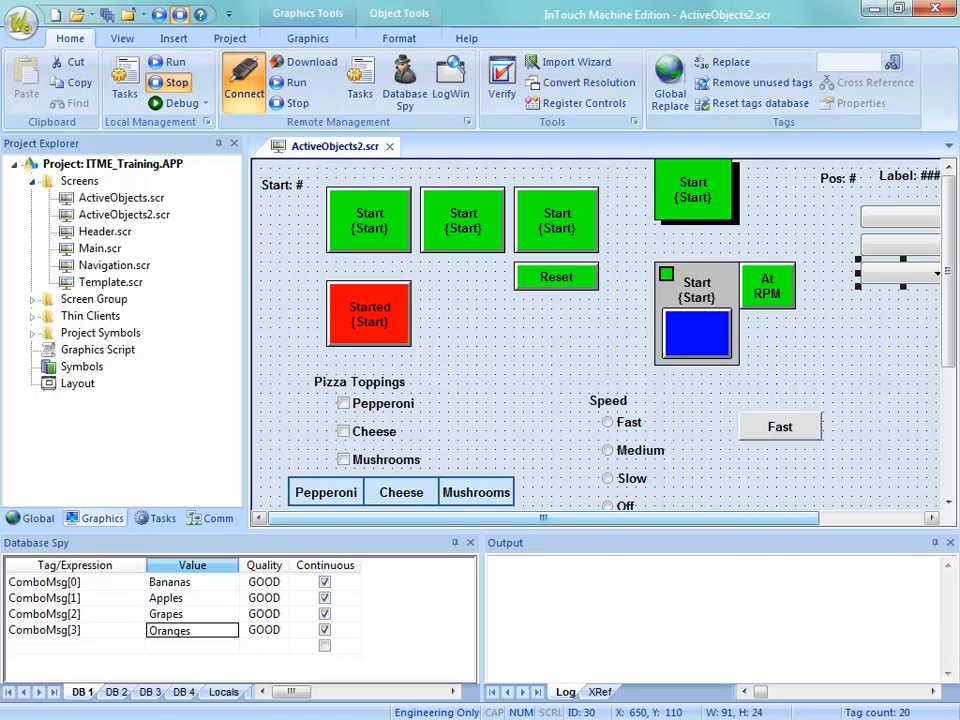
pyautogui.moveTo(700, 518); pyautogui.dragTo(770, 518)
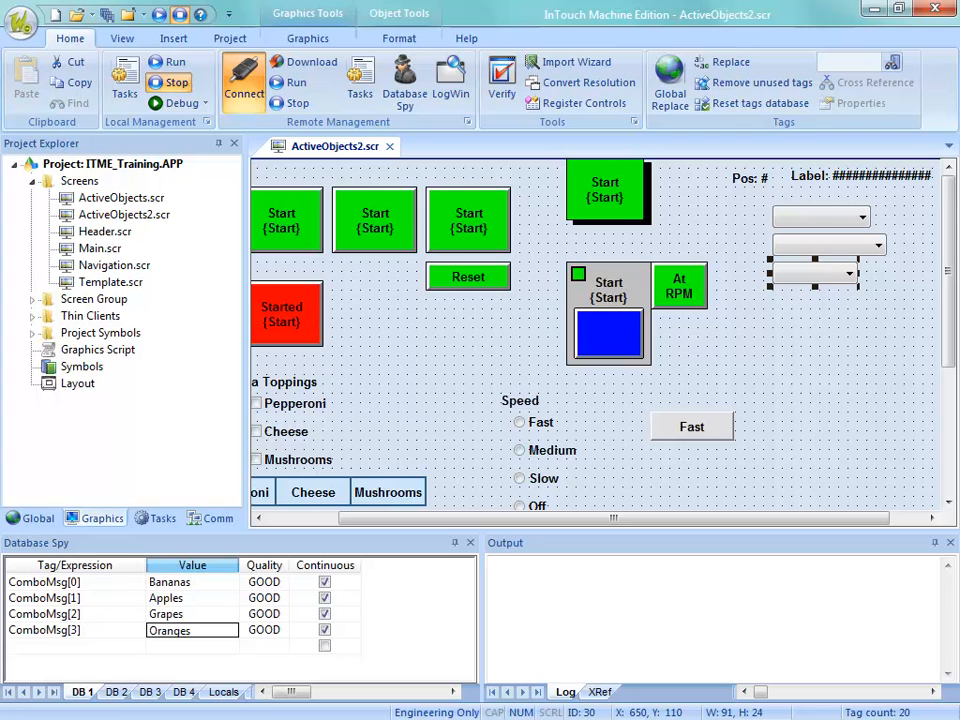
pyautogui.click(705, 191)
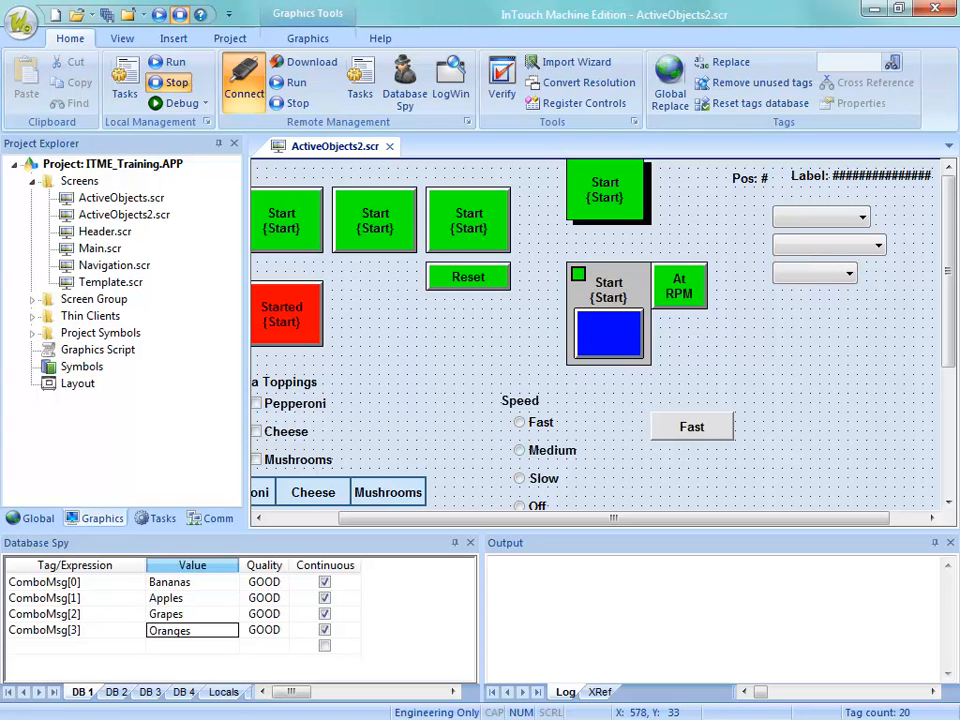
# Step: Bring the remote station's runtime window into view and check the first combo box's list entries
pyautogui.moveTo(680, 0); pyautogui.dragTo(432, 153)
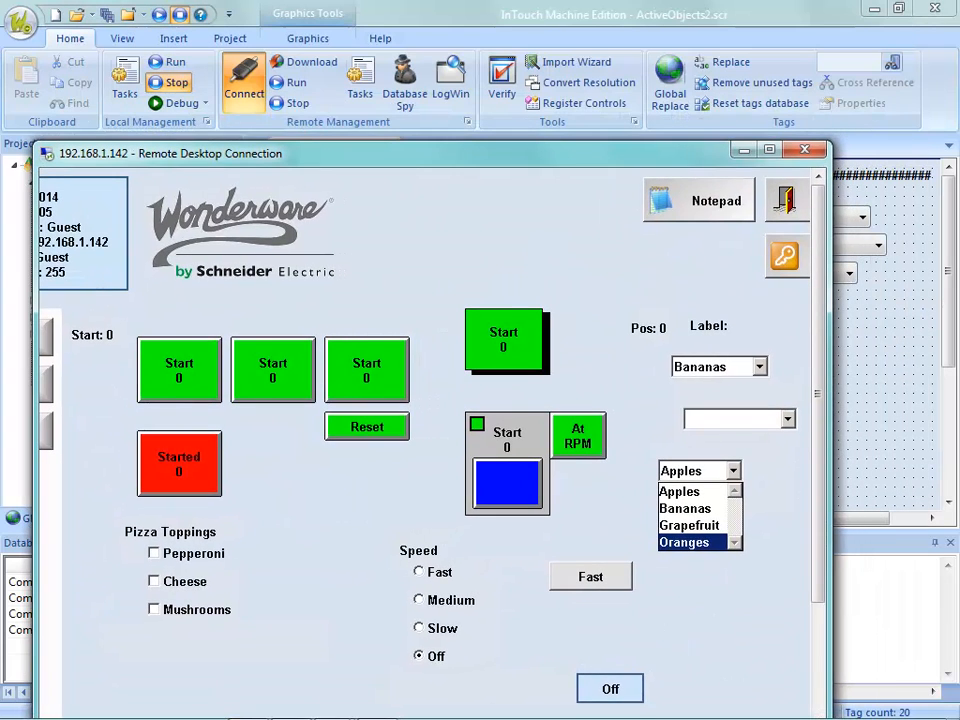
pyautogui.click(734, 471)
pyautogui.click(760, 367)
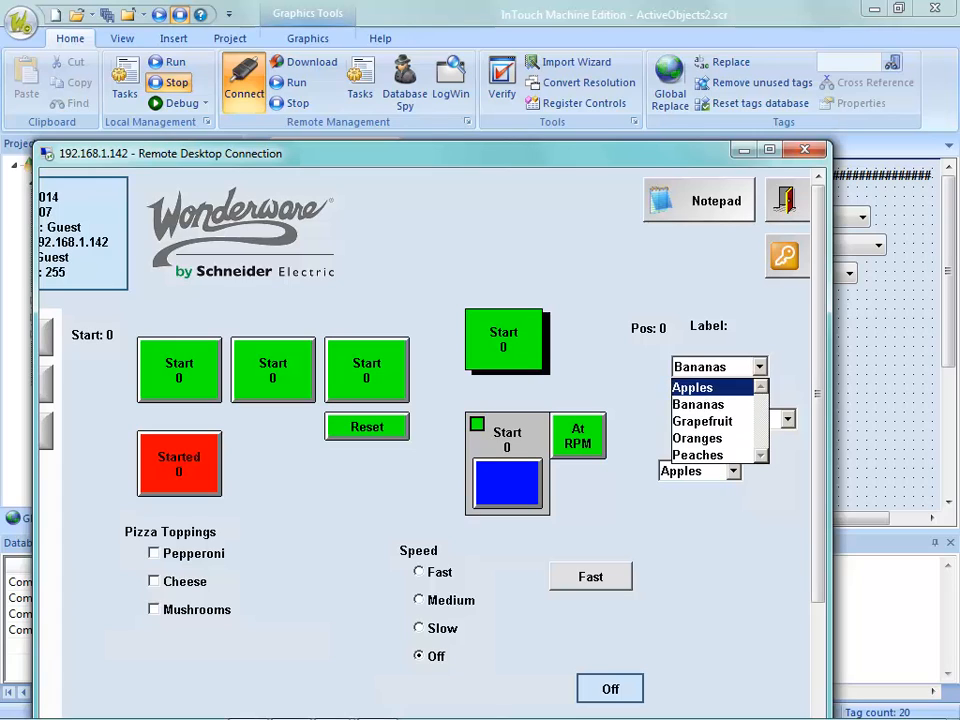
pyautogui.click(760, 367)
# Step: Test how the runtime combo boxes respond to the position values 1, 4, 5, 4 and 0
pyautogui.click(663, 328)
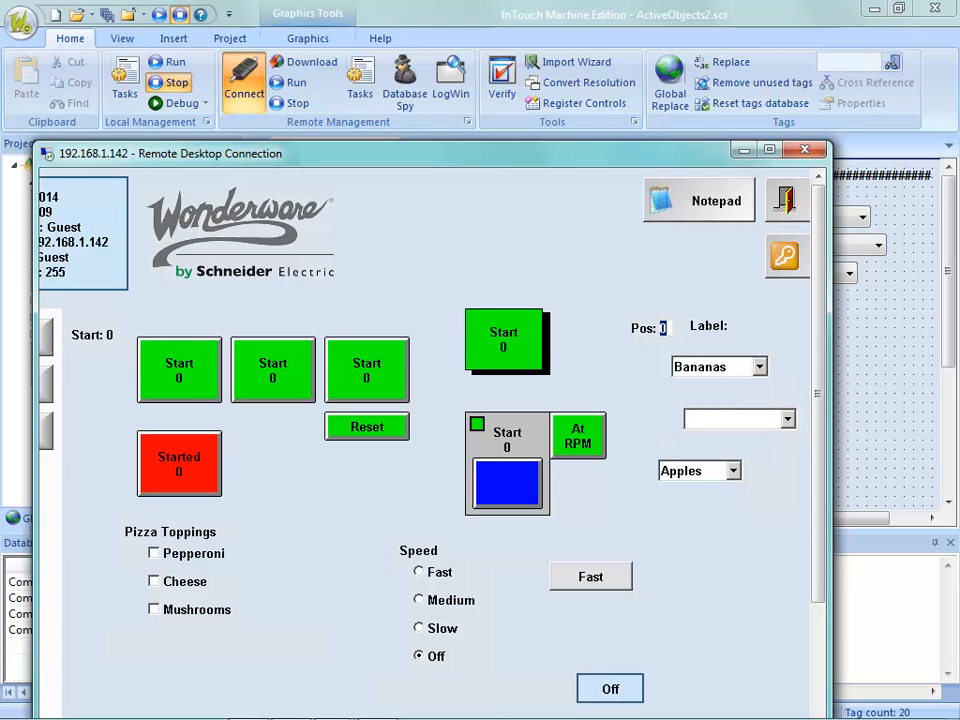
pyautogui.write('1')
pyautogui.press('Return')
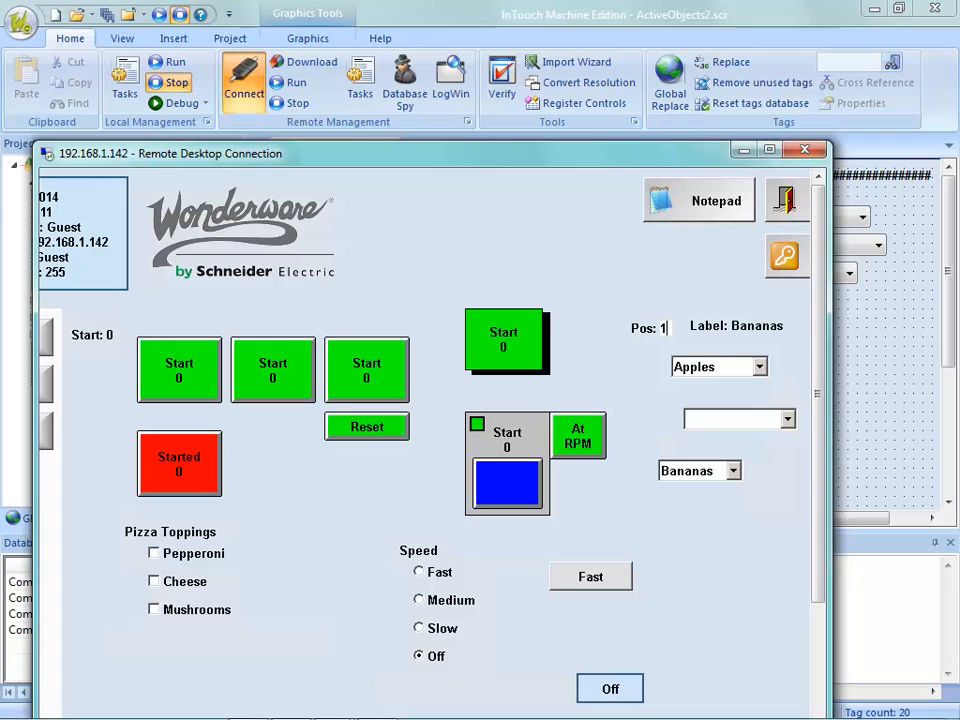
pyautogui.press('BackSpace')
pyautogui.write('4')
pyautogui.press('Return')
pyautogui.press('BackSpace')
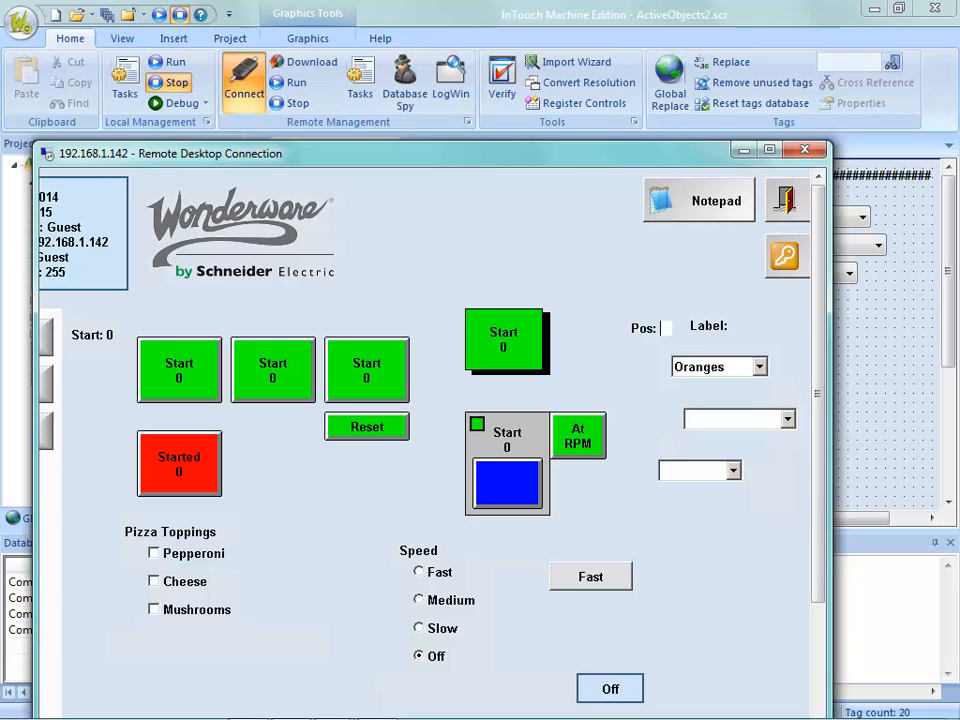
pyautogui.write('5')
pyautogui.press('Return')
pyautogui.press('BackSpace')
pyautogui.write('4')
pyautogui.press('Return')
pyautogui.doubleClick(662, 328)
pyautogui.press('BackSpace')
pyautogui.write('0')
pyautogui.press('Return')
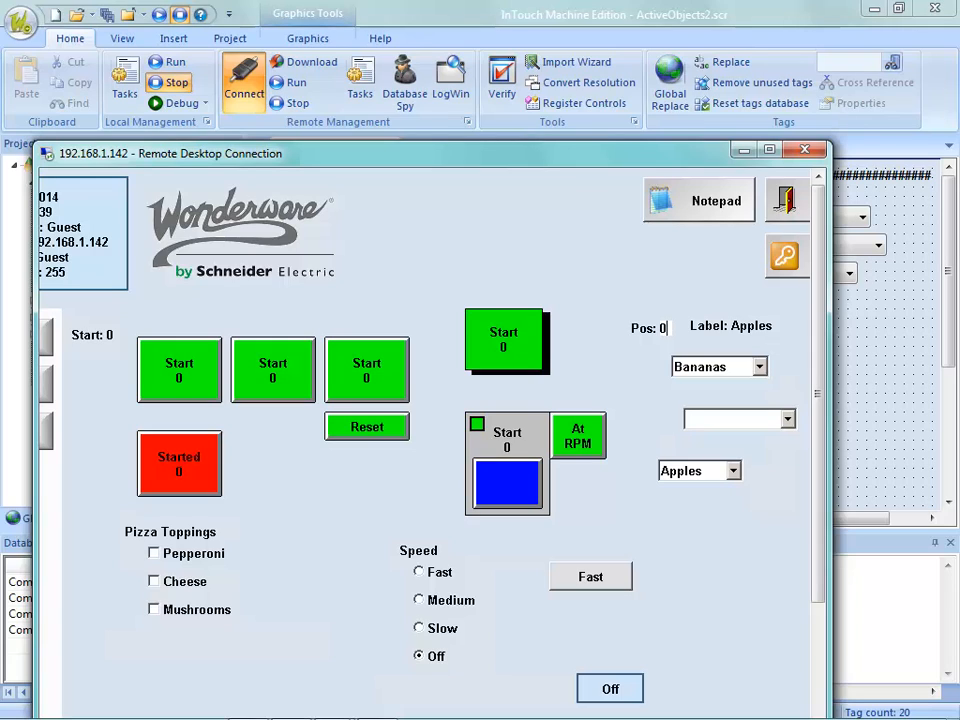
# Step: Recheck the first runtime combo box's list, choosing Bananas, and move the remote window out of view
pyautogui.click(664, 328)
pyautogui.click(760, 367)
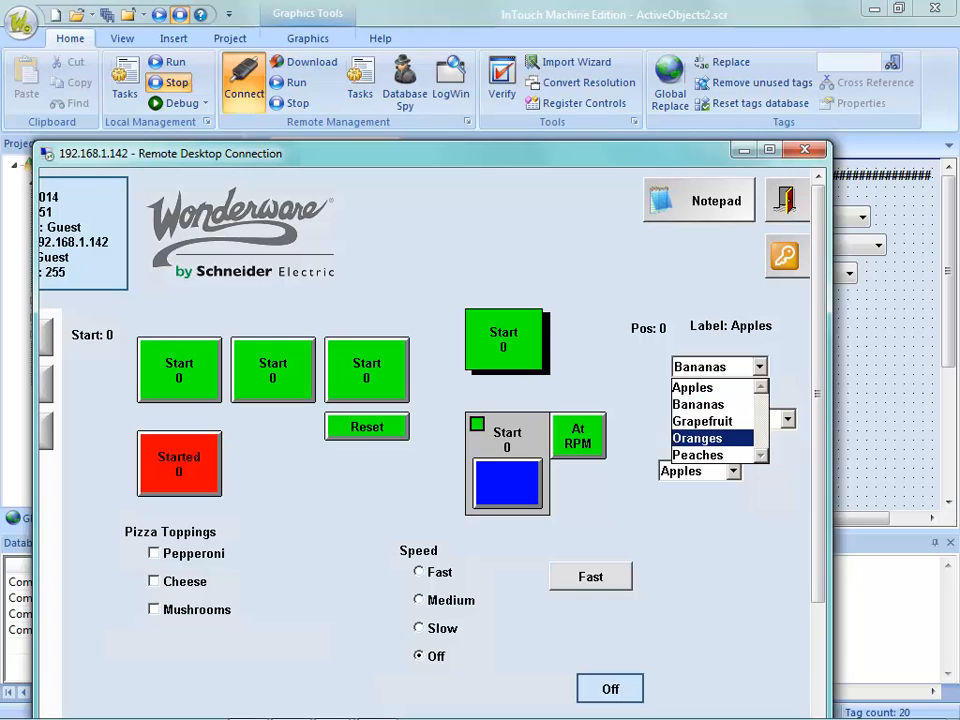
pyautogui.click(699, 405)
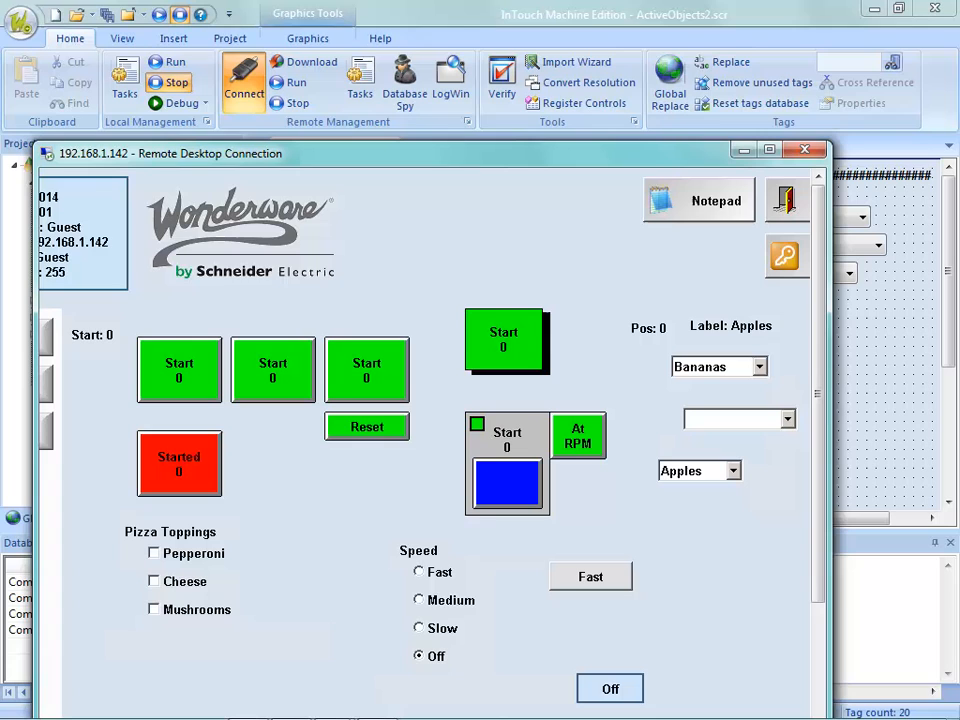
pyautogui.moveTo(560, 153); pyautogui.dragTo(800, 0)
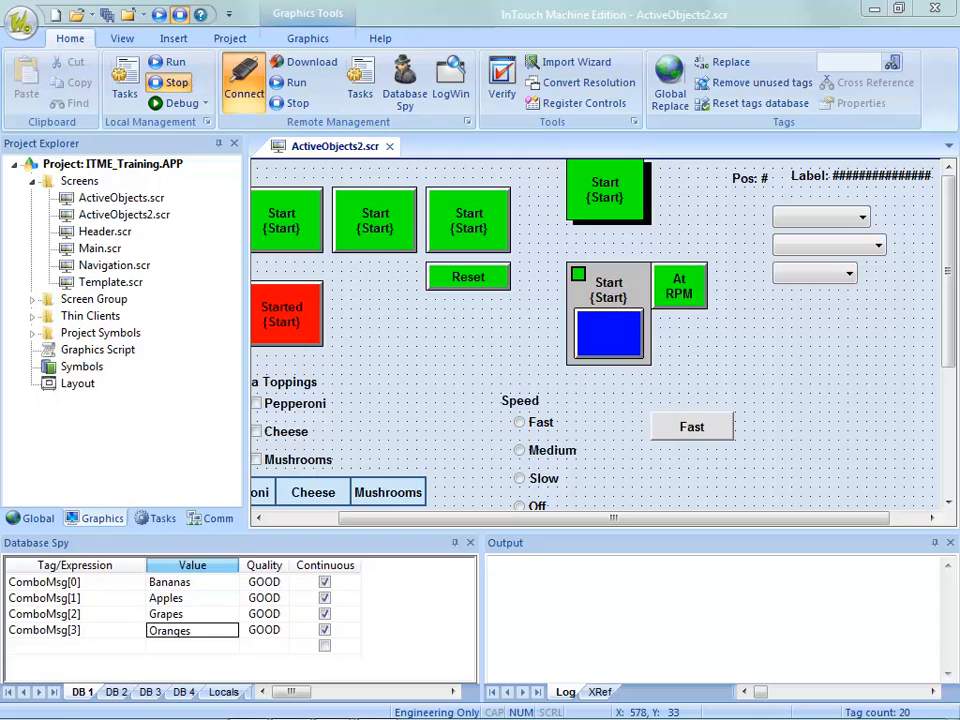
# Step: Draw a List Box about 131 by 151 below the combo boxes on ActiveObjects2 and open its properties
pyautogui.click(307, 38)
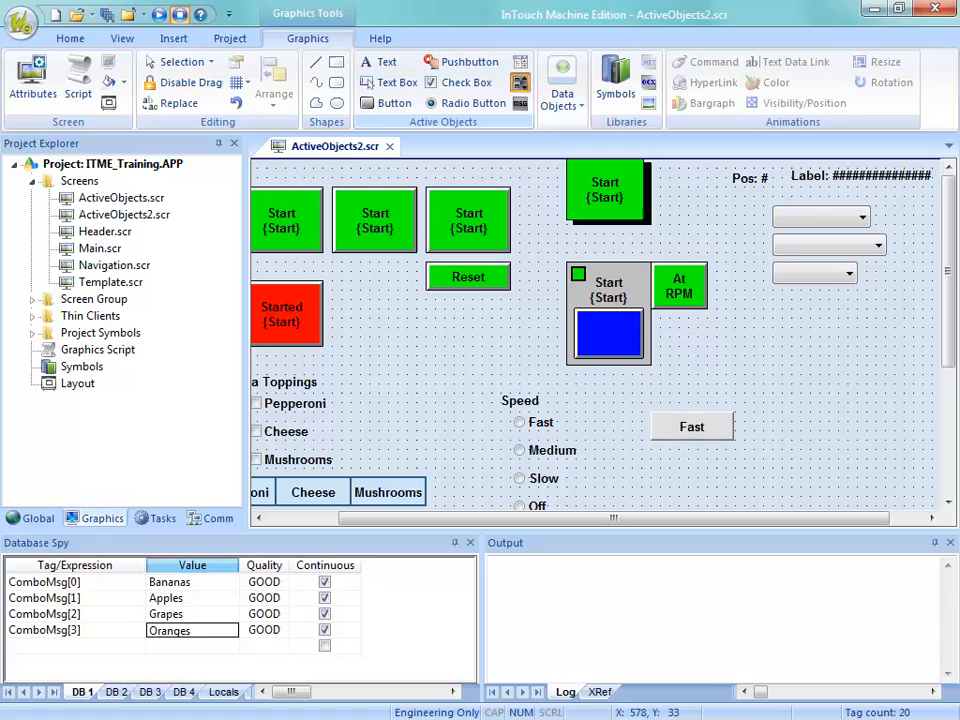
pyautogui.moveTo(787, 320)
pyautogui.mouseDown()
pyautogui.moveTo(911, 386)
pyautogui.moveTo(922, 476)
pyautogui.moveTo(904, 386)
pyautogui.moveTo(904, 491)
pyautogui.moveTo(906, 462)
pyautogui.mouseUp()
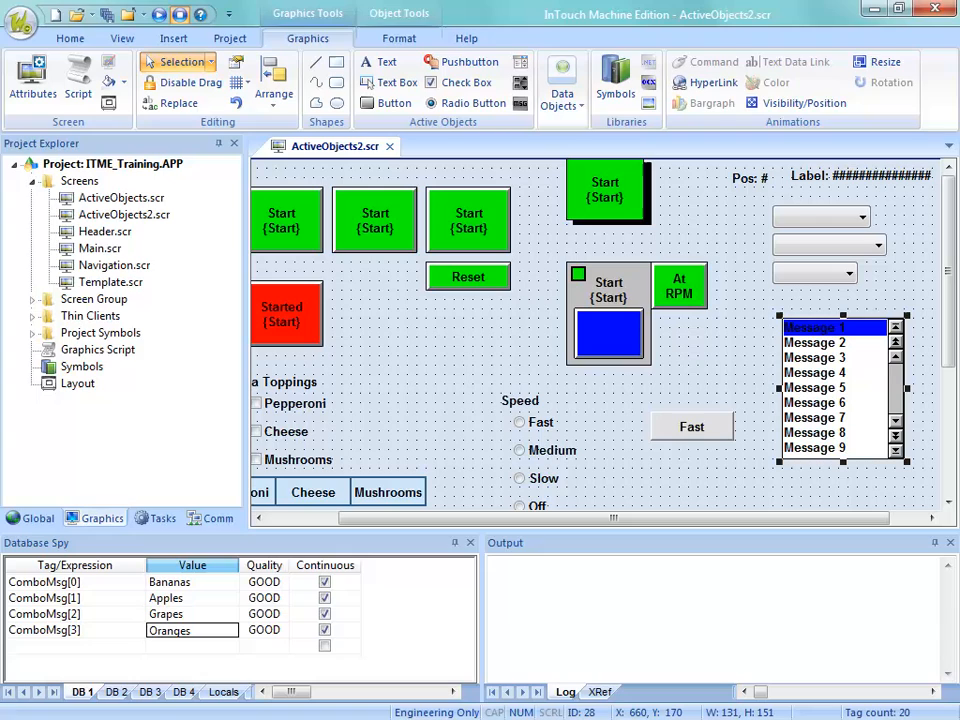
pyautogui.doubleClick(842, 388)
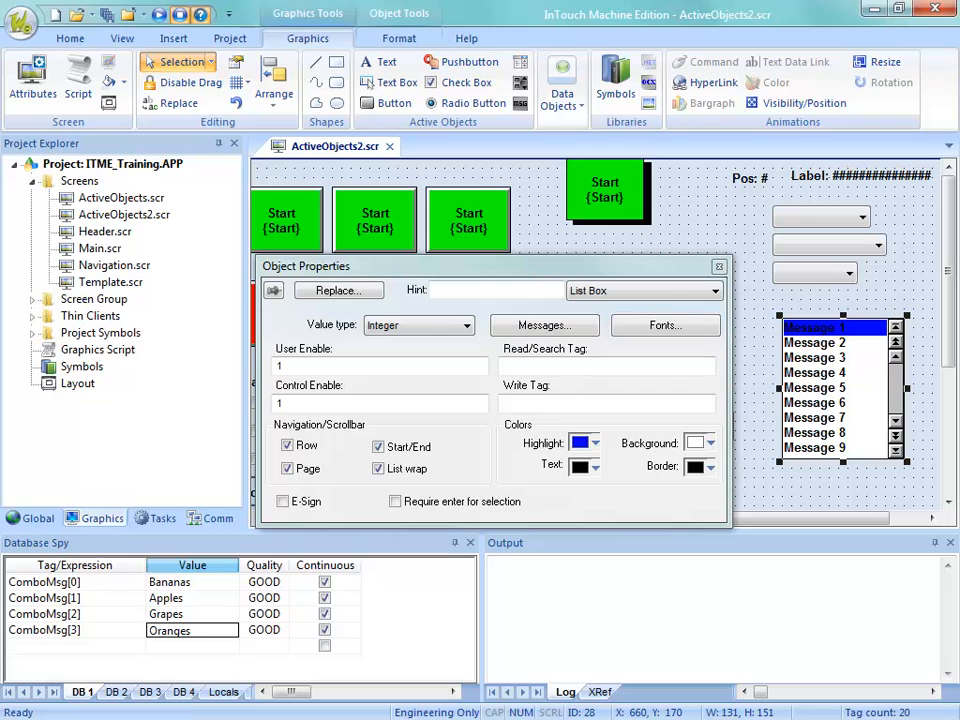
# Step: Read the List Box object help topic, covering its purpose, the numerical value it writes, and its property parameters
pyautogui.click(201, 15)
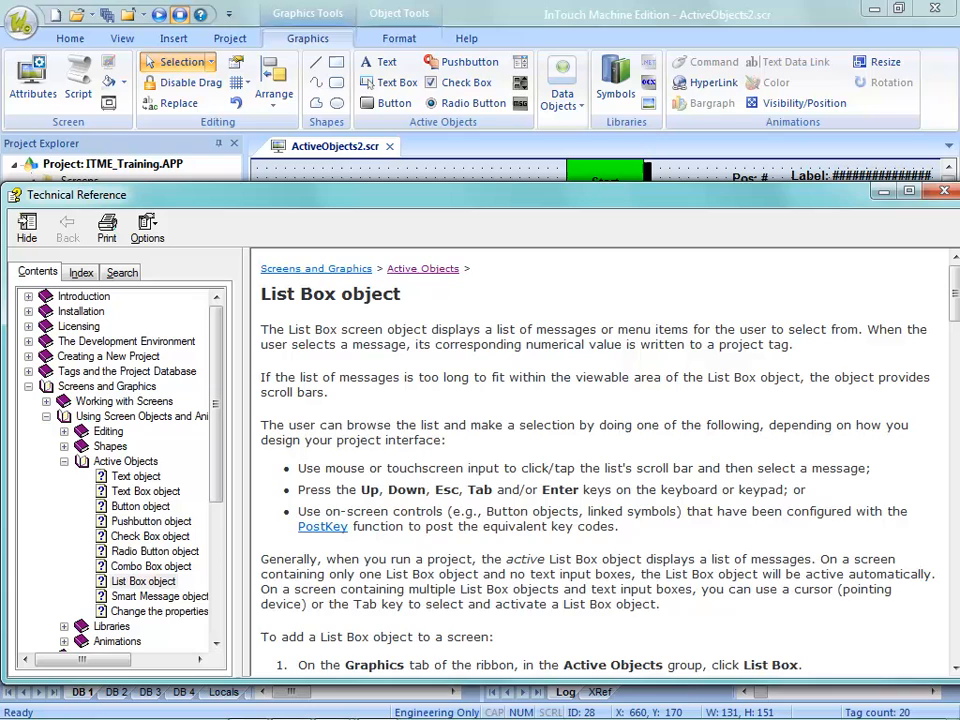
pyautogui.moveTo(346, 425); pyautogui.dragTo(421, 425)
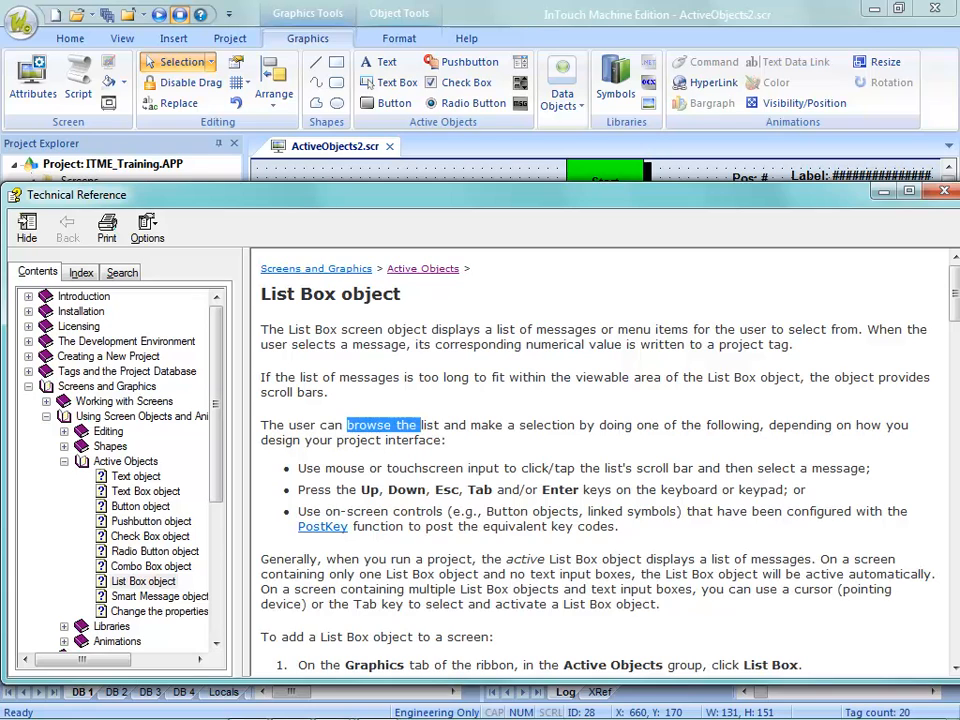
pyautogui.moveTo(432, 330); pyautogui.dragTo(828, 330)
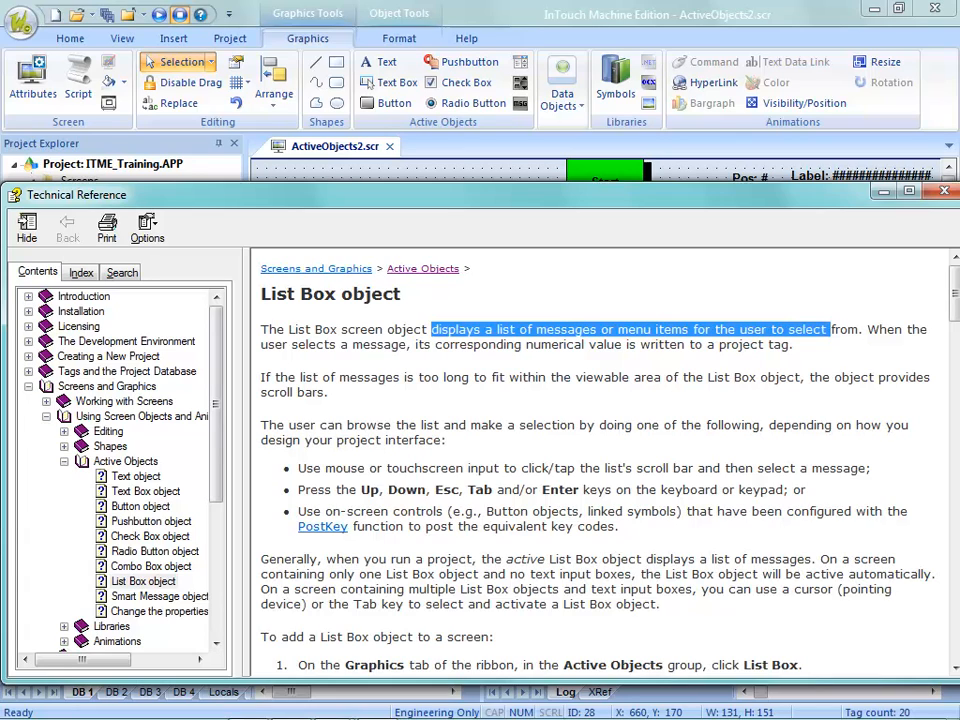
pyautogui.moveTo(526, 344); pyautogui.dragTo(624, 344)
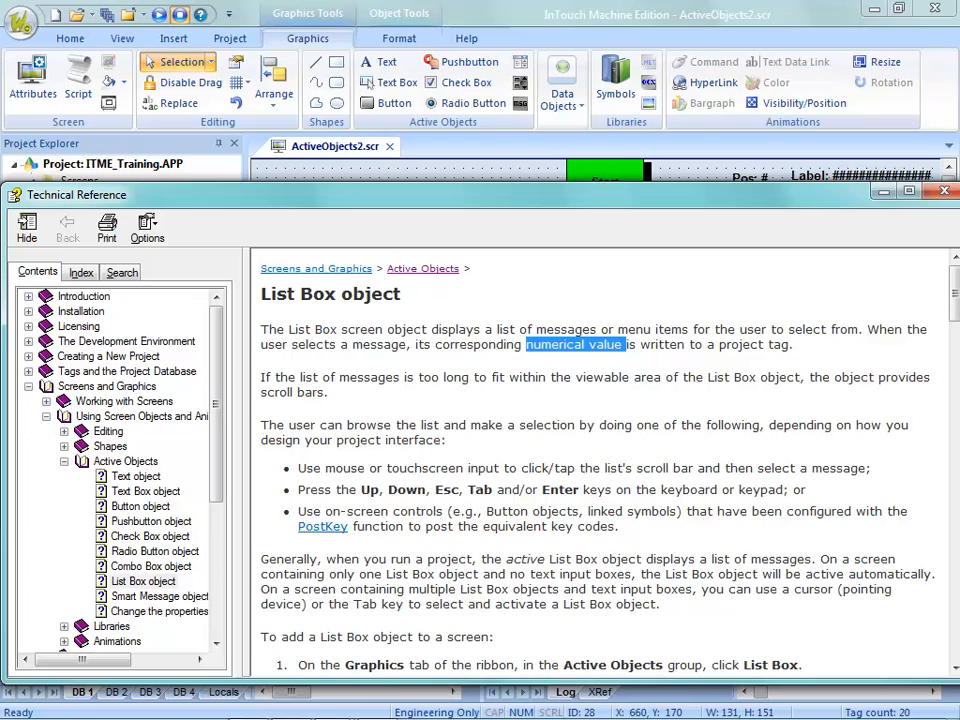
pyautogui.scroll(-5, 600, 460)
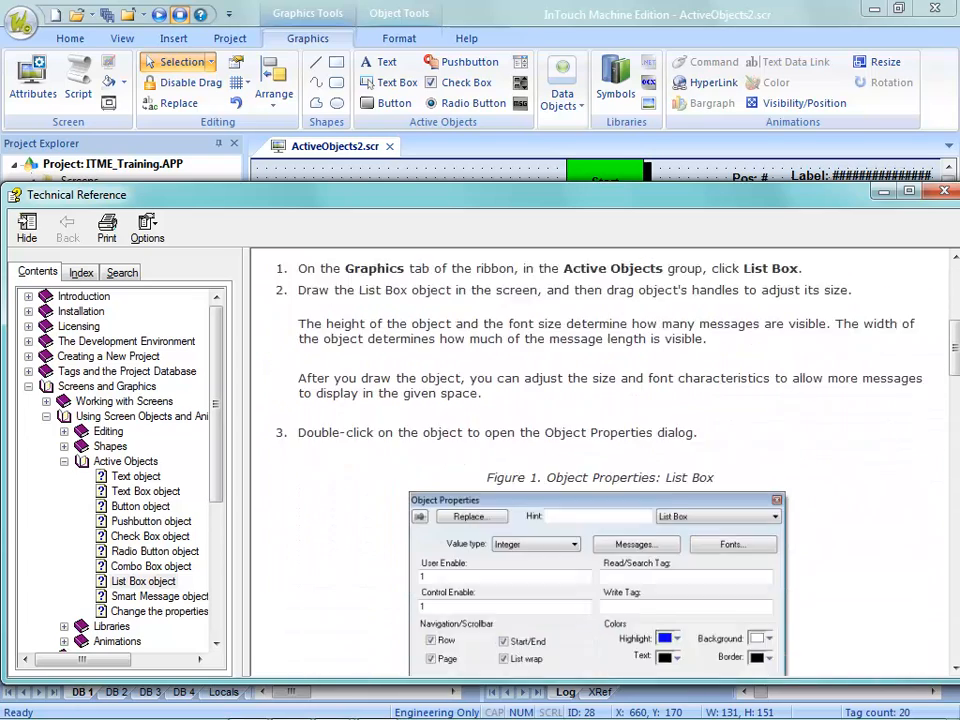
pyautogui.scroll(-2, 600, 460)
pyautogui.scroll(-5, 600, 460)
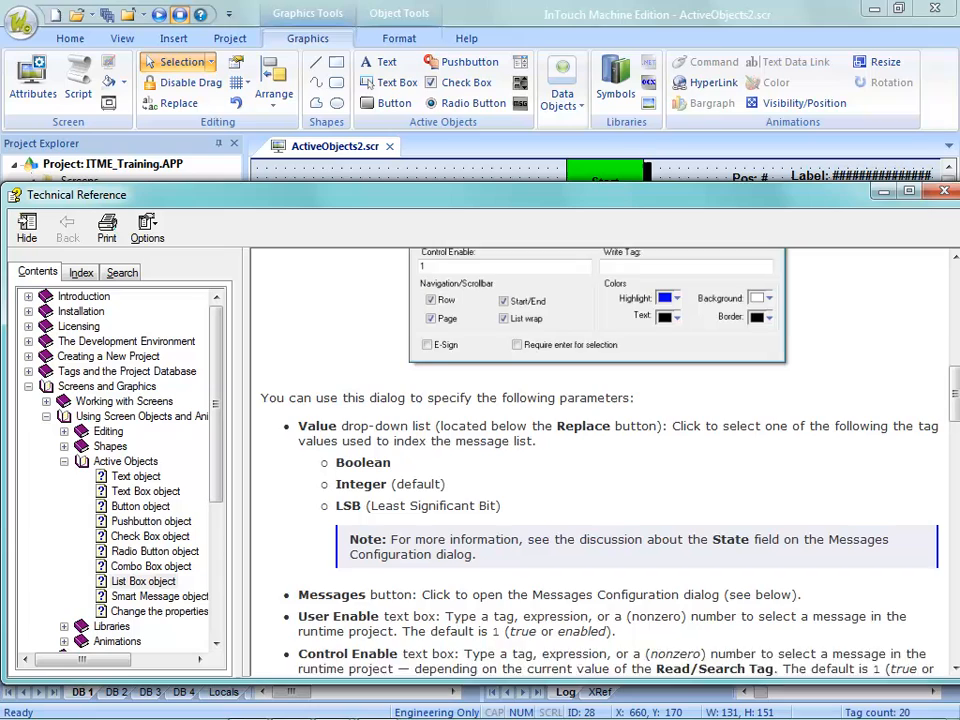
pyautogui.scroll(-2, 600, 460)
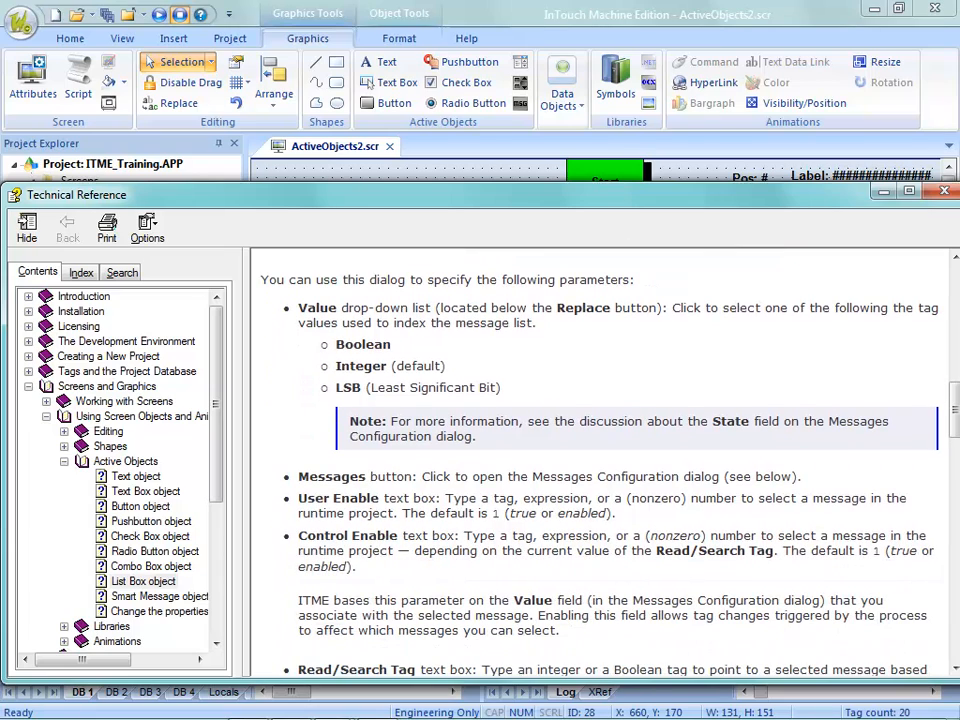
pyautogui.scroll(-1, 600, 460)
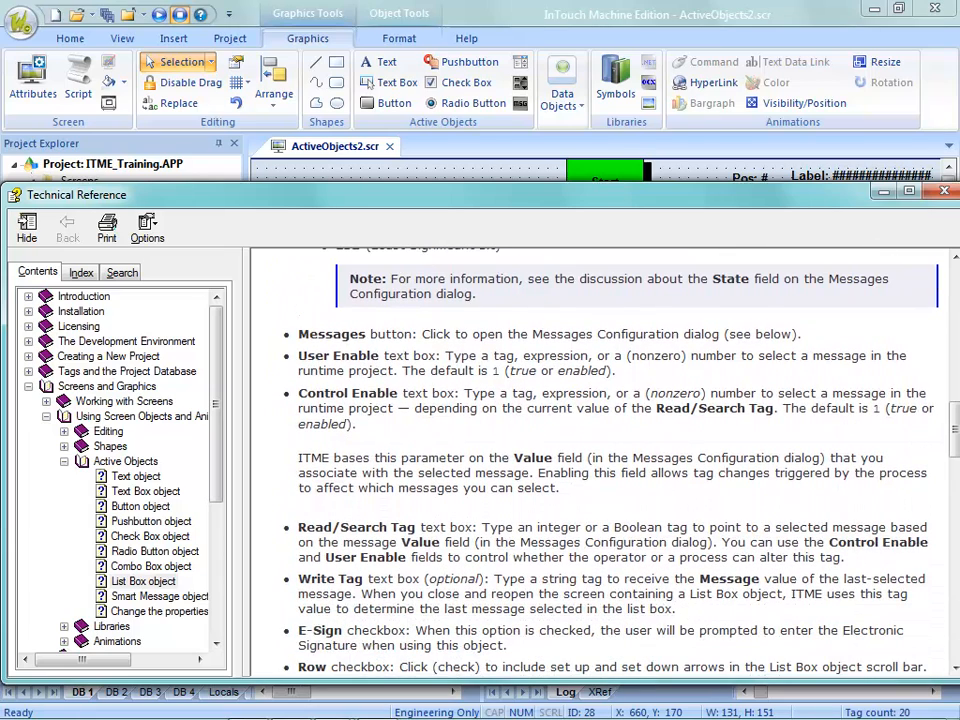
# Step: Study the Read/Search Tag and Write Tag descriptions in the List Box help, then close the Technical Reference
pyautogui.moveTo(299, 528); pyautogui.dragTo(419, 528)
pyautogui.moveTo(299, 580); pyautogui.dragTo(335, 580)
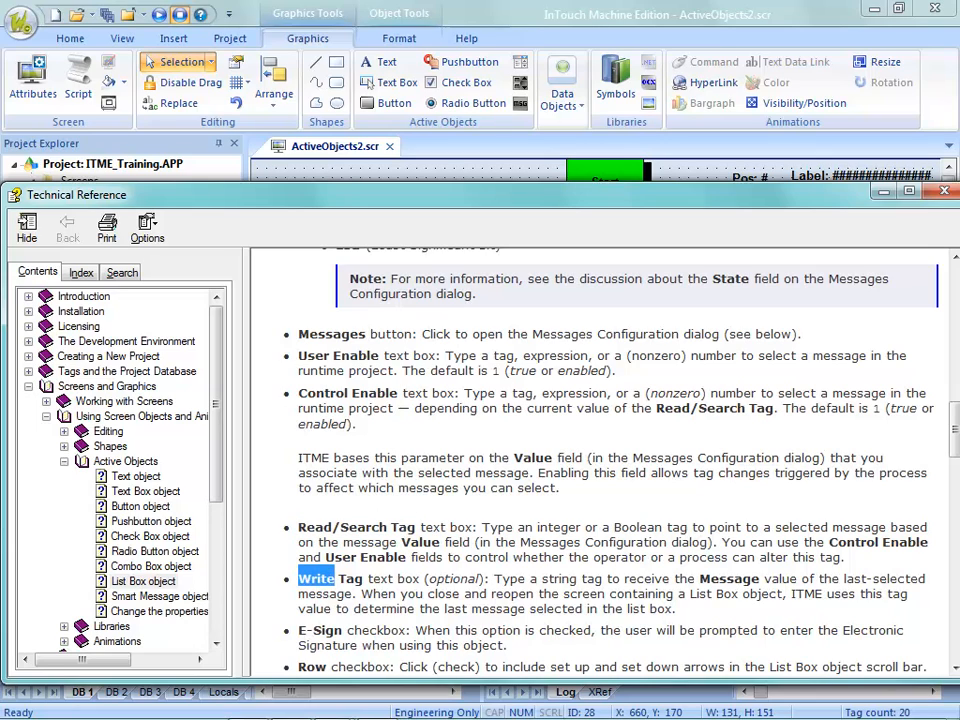
pyautogui.moveTo(482, 527); pyautogui.dragTo(889, 527)
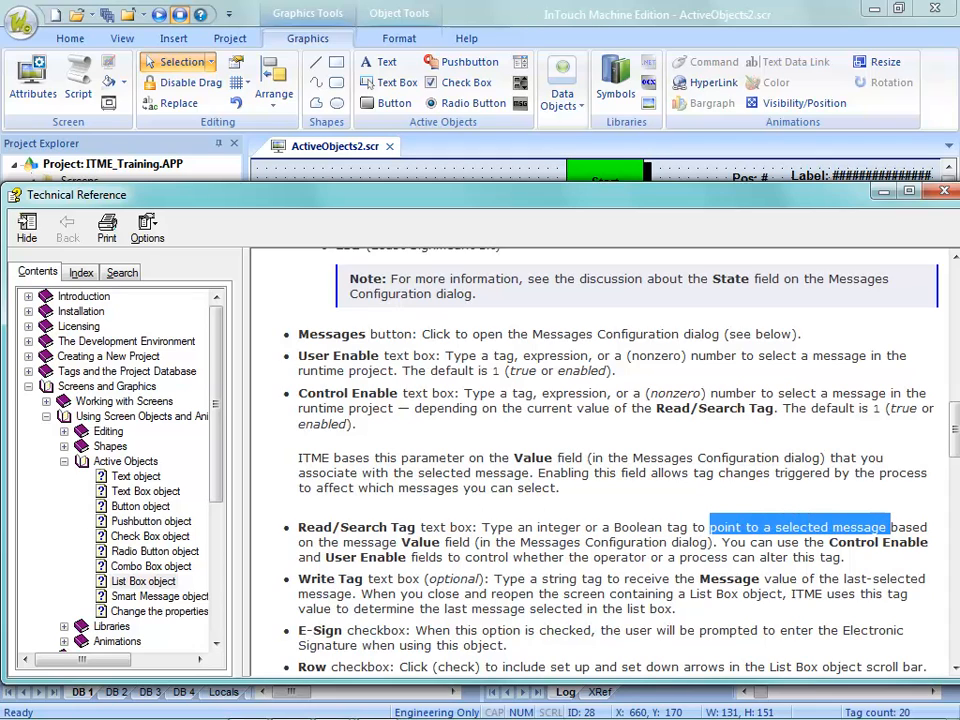
pyautogui.moveTo(424, 579); pyautogui.dragTo(480, 579)
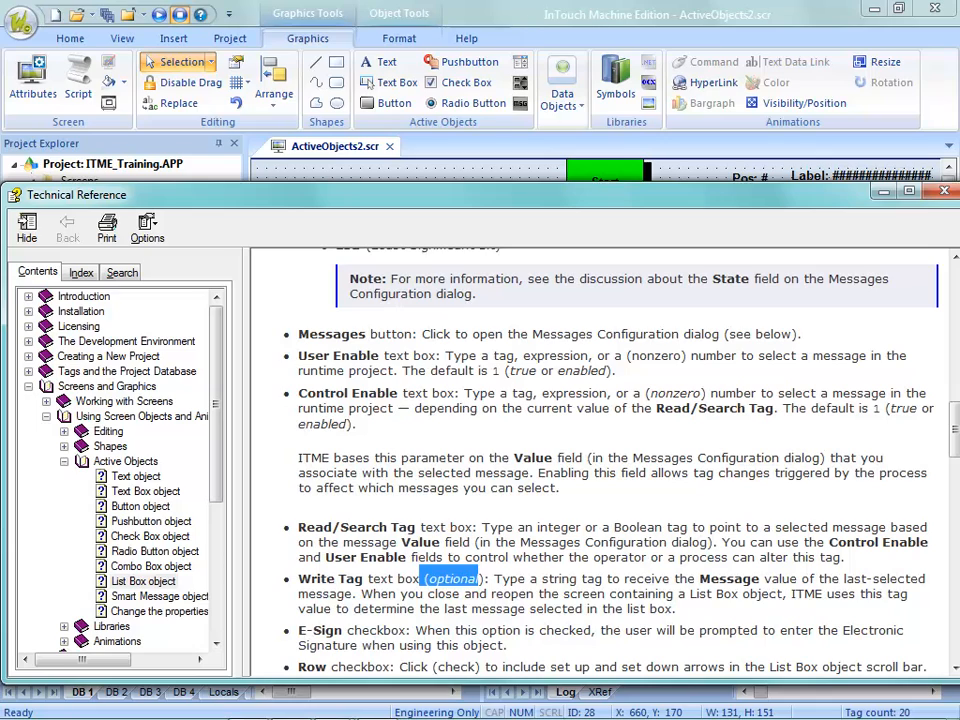
pyautogui.moveTo(541, 579); pyautogui.dragTo(763, 579)
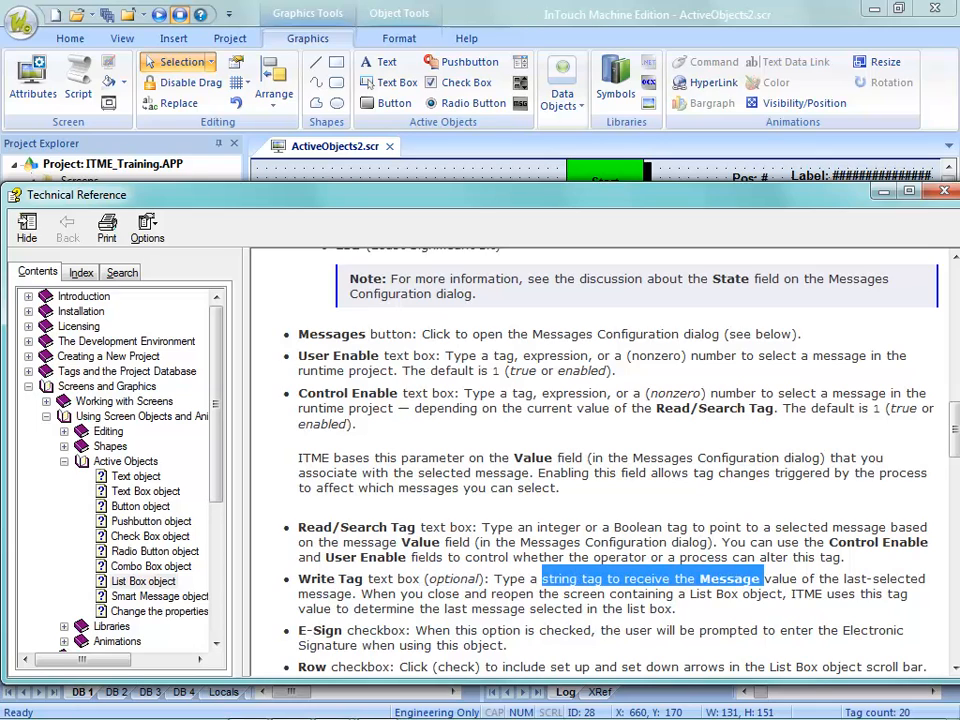
pyautogui.click(764, 580)
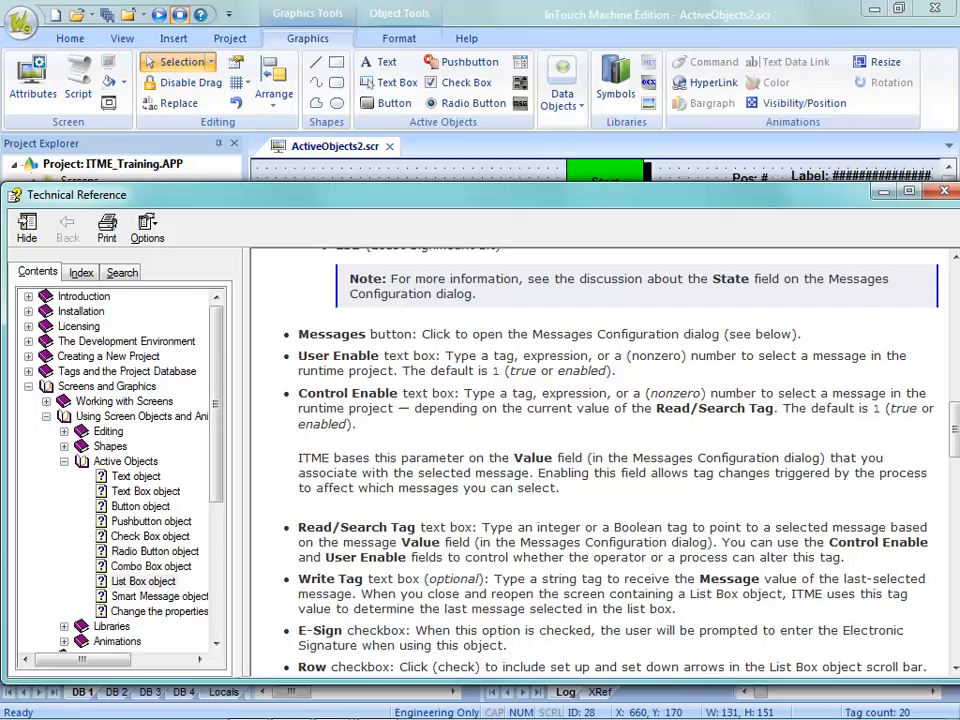
pyautogui.click(944, 191)
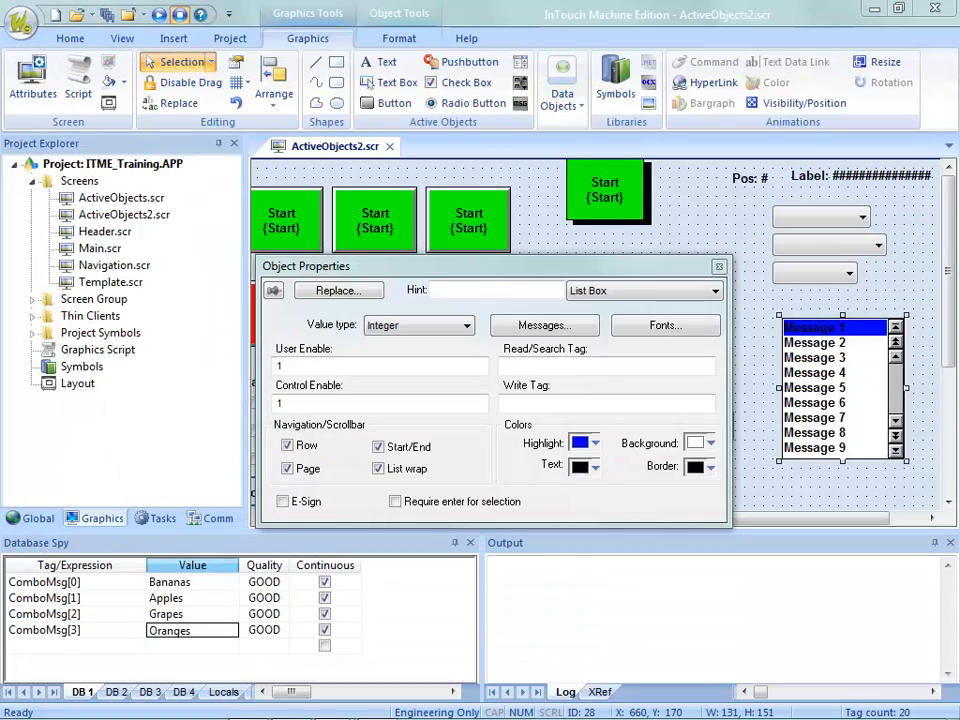
pyautogui.hotkey('alt', 'Tab')
pyautogui.hotkey('alt', 'Tab')
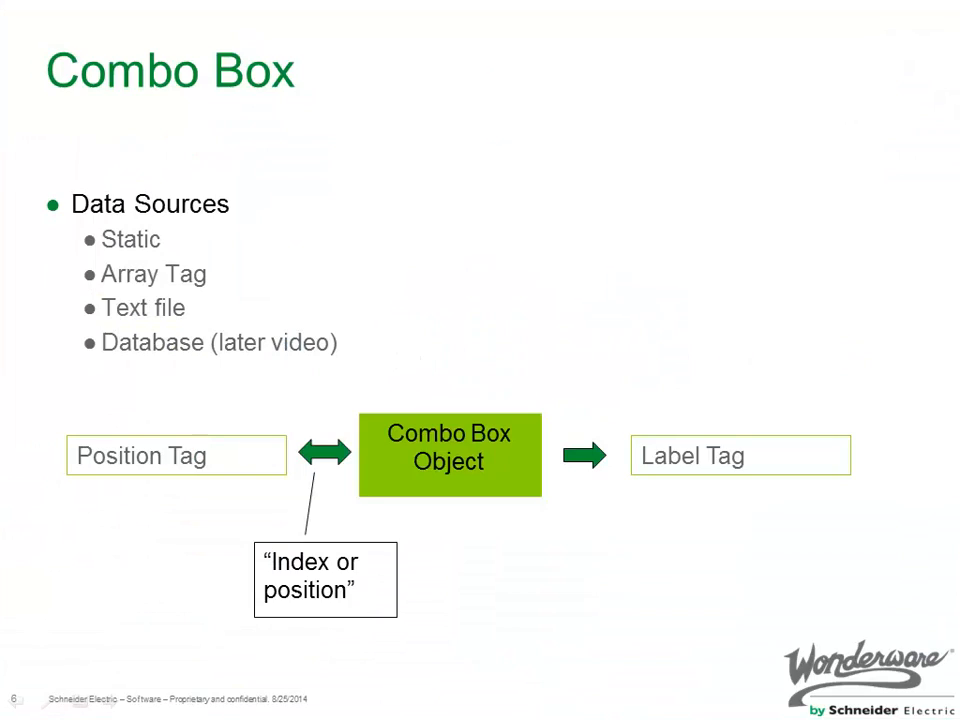
pyautogui.press('Right')
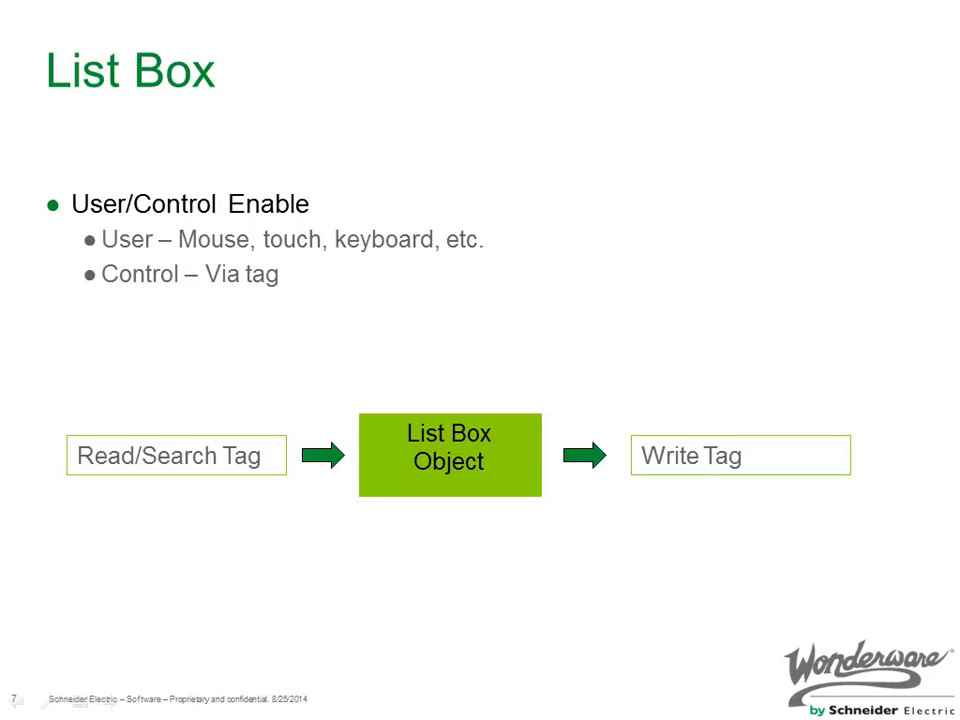
pyautogui.hotkey('alt', 'Tab')
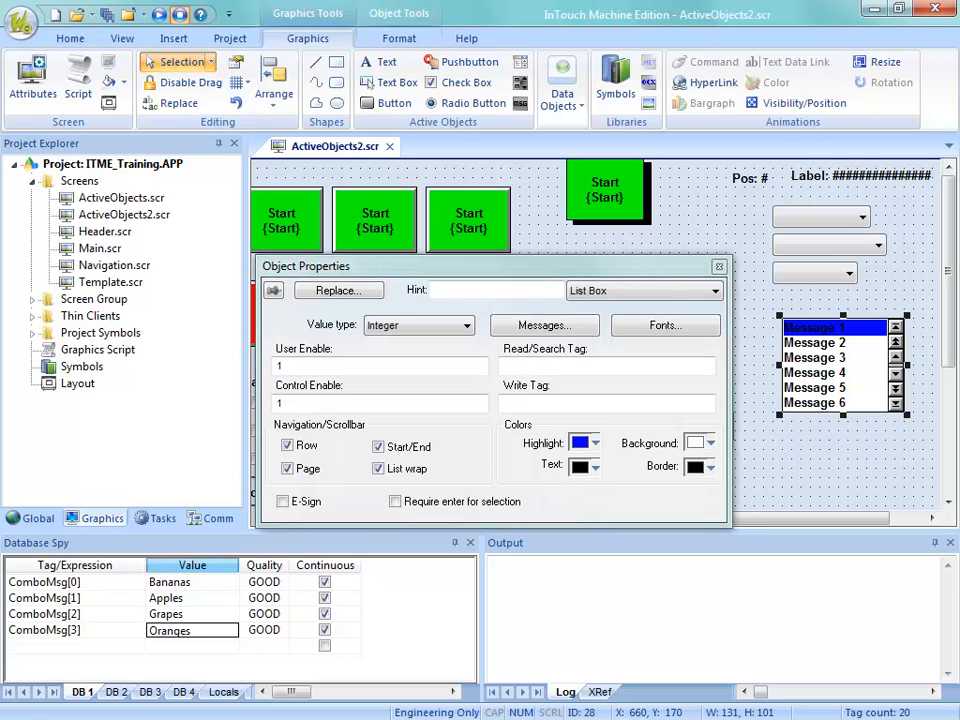
# Step: Keep the list box's value type as Integer and assign ListRead as its Read/Search Tag, creating it as an Integer tag with Server scope
pyautogui.click(418, 325)
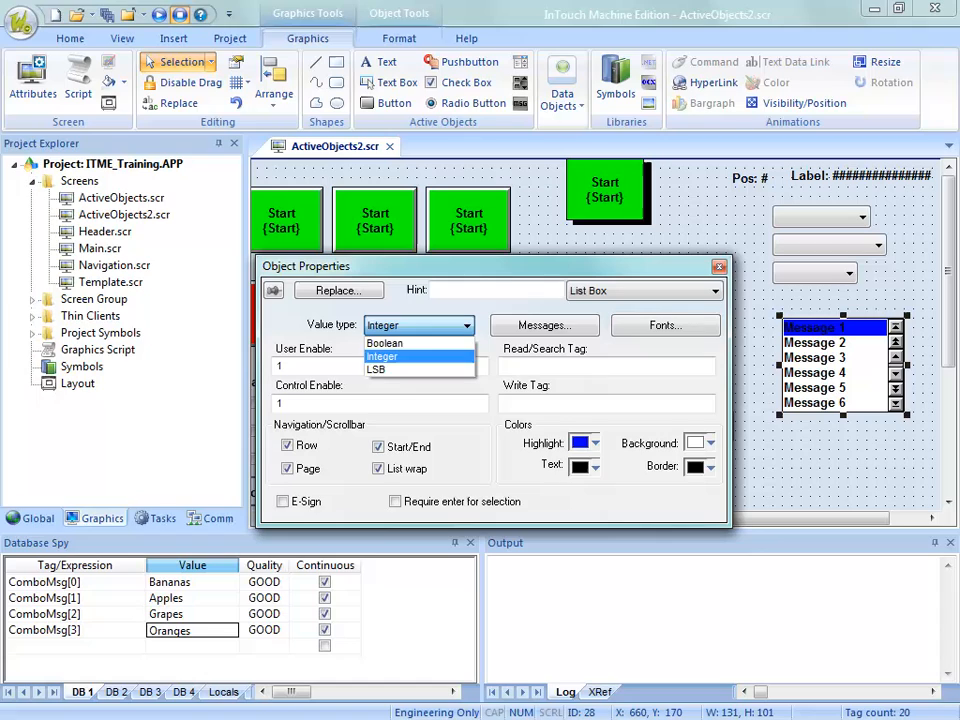
pyautogui.click(400, 358)
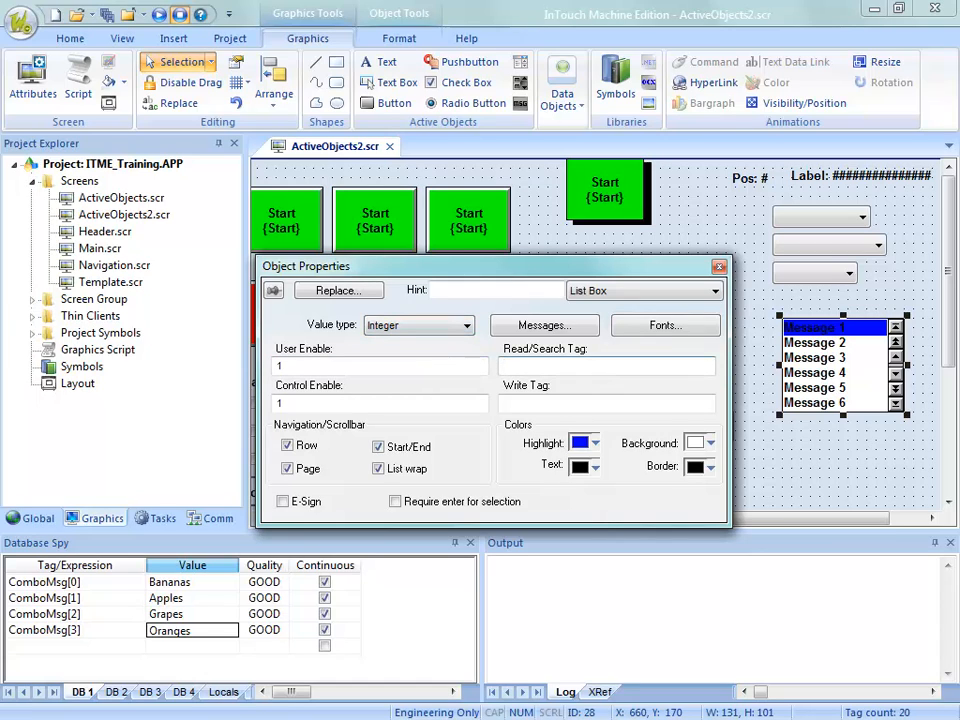
pyautogui.write('ListRead')
pyautogui.press('Return')
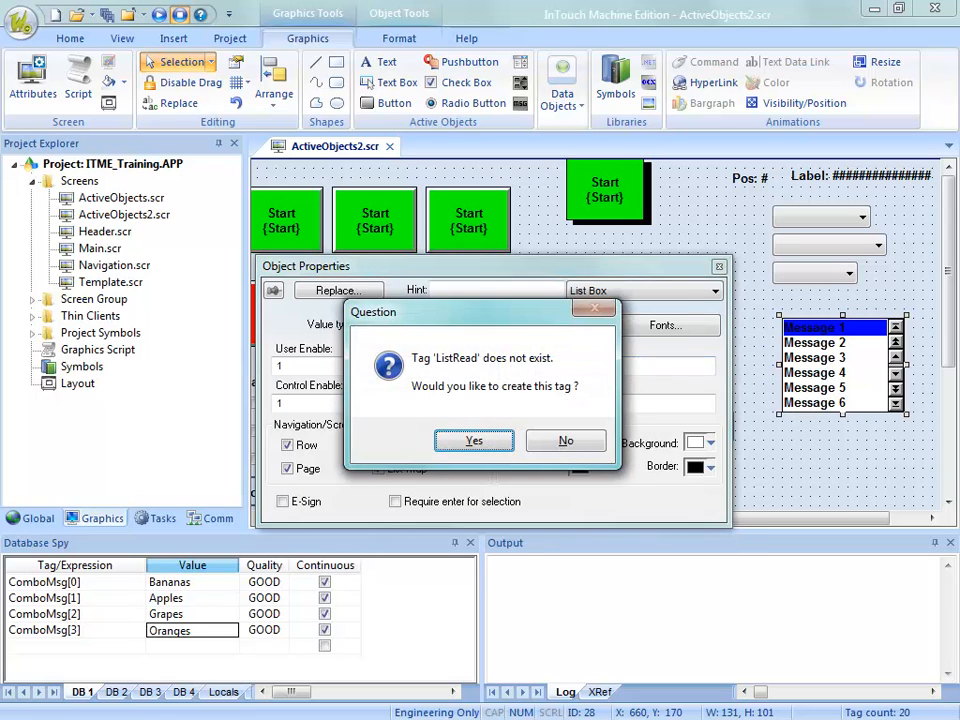
pyautogui.press('Return')
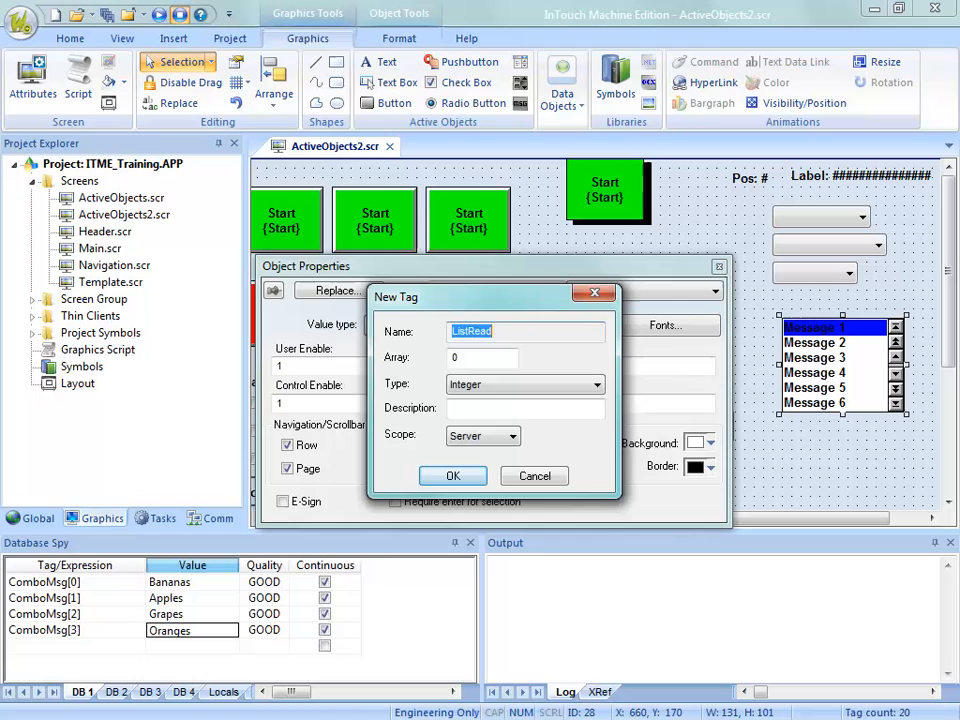
pyautogui.press('Return')
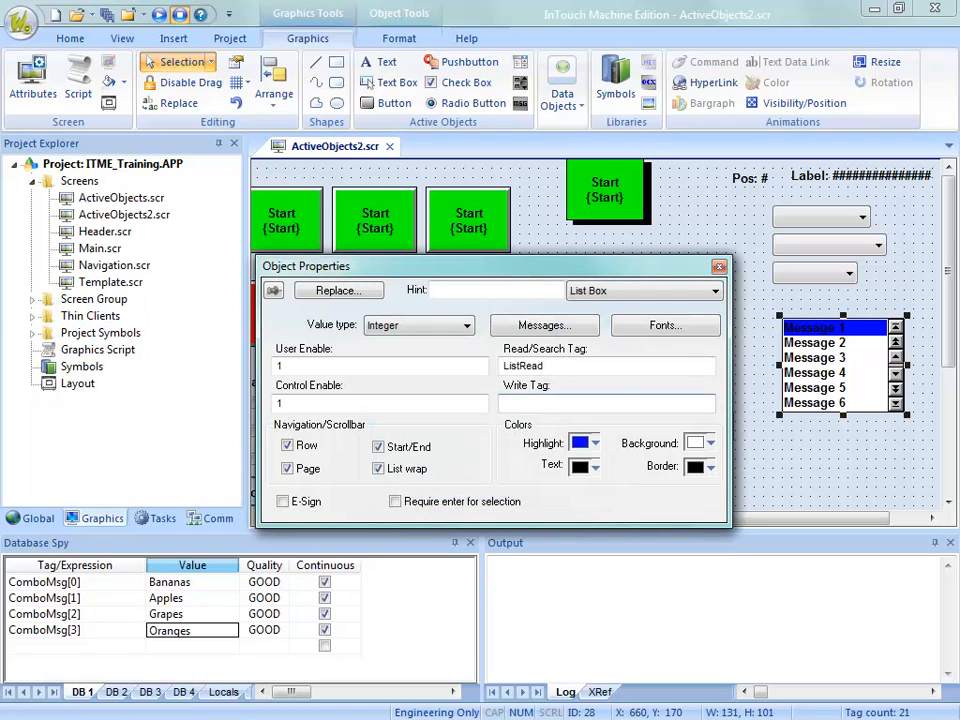
# Step: Assign ListWrite as the list box's Write Tag, creating it as a String tag with Server scope
pyautogui.write('ListWrite')
pyautogui.press('Return')
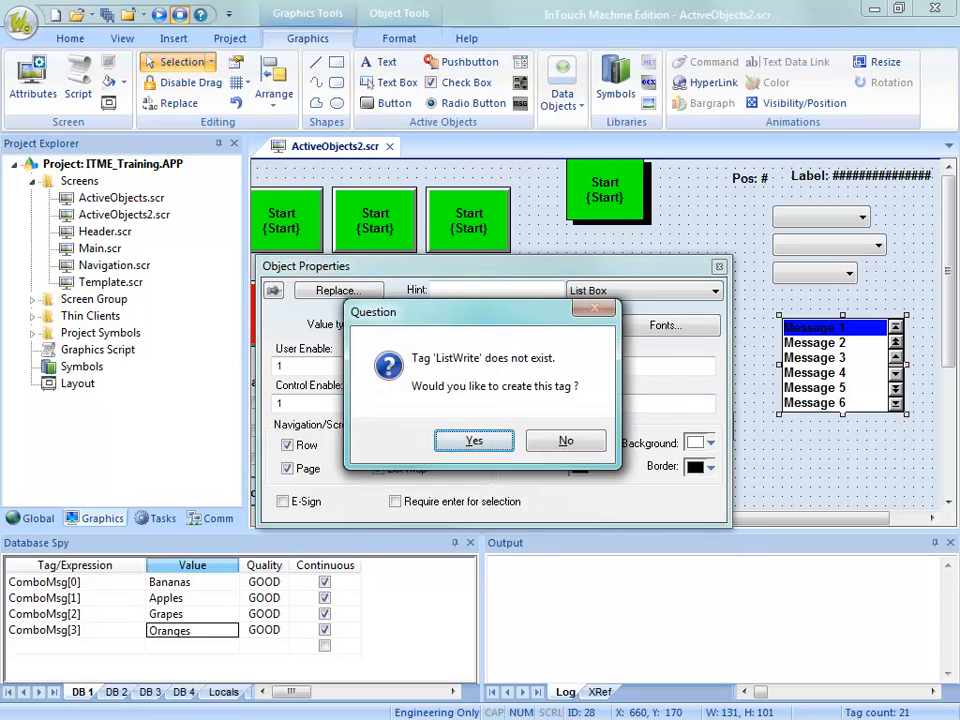
pyautogui.press('Return')
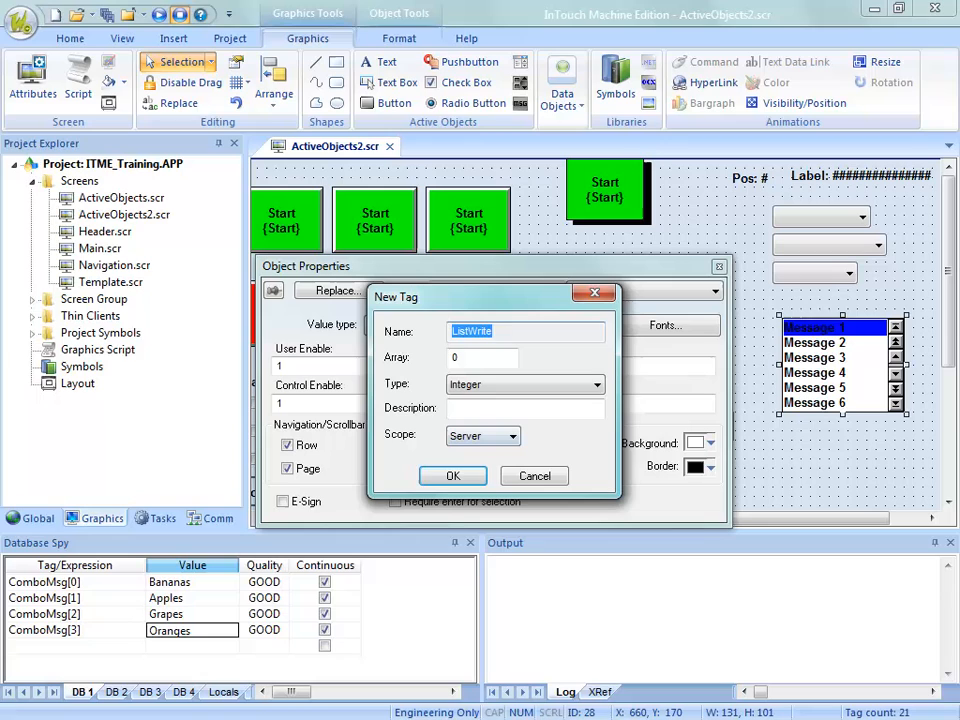
pyautogui.click(540, 385)
pyautogui.click(520, 441)
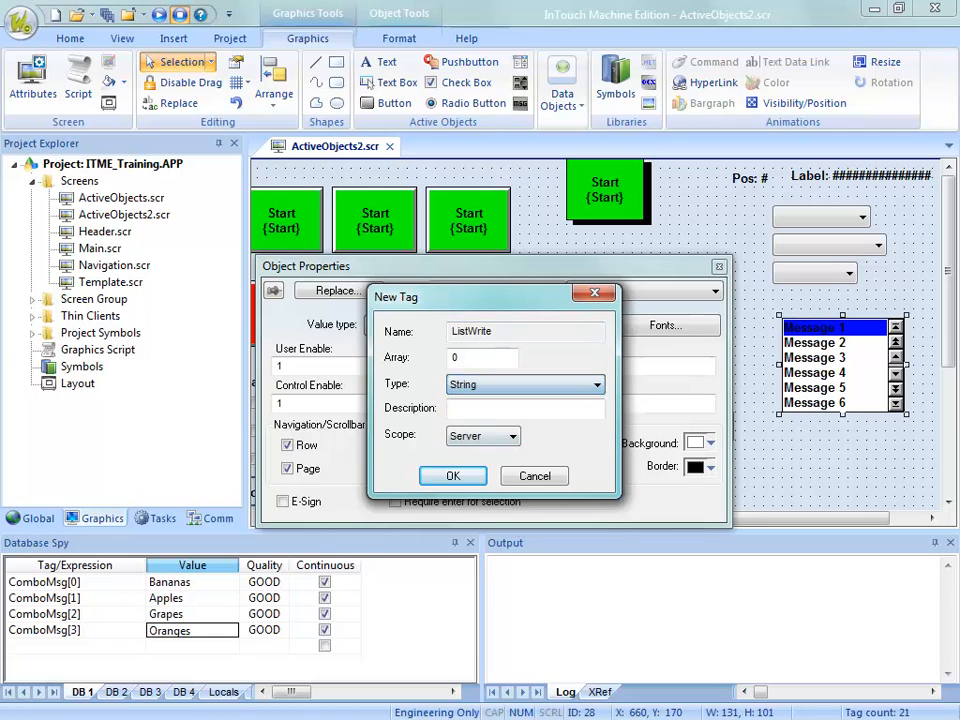
pyautogui.press('Return')
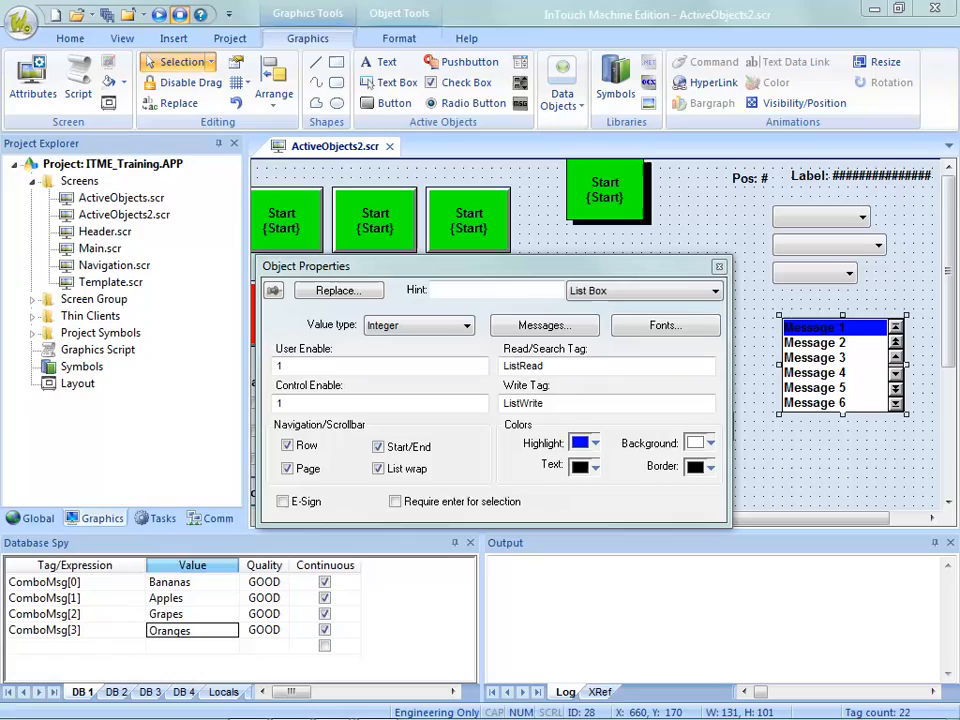
# Step: Check the Write Tag description in the List Box help for the required tag type, then close the help
pyautogui.press('F1')
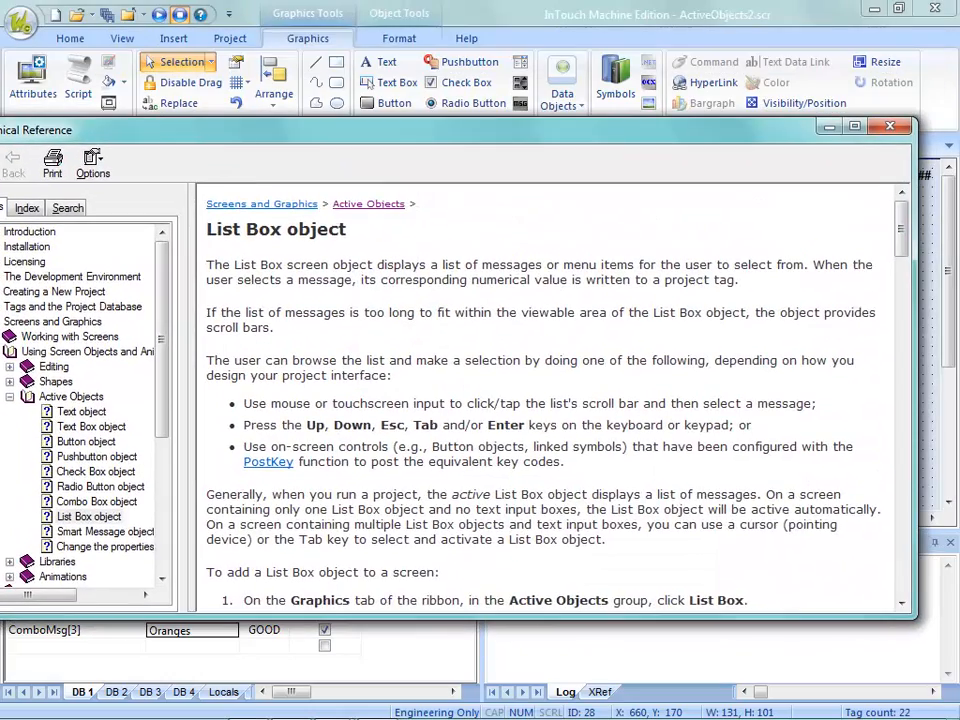
pyautogui.scroll(-10, 550, 400)
pyautogui.scroll(-15, 550, 400)
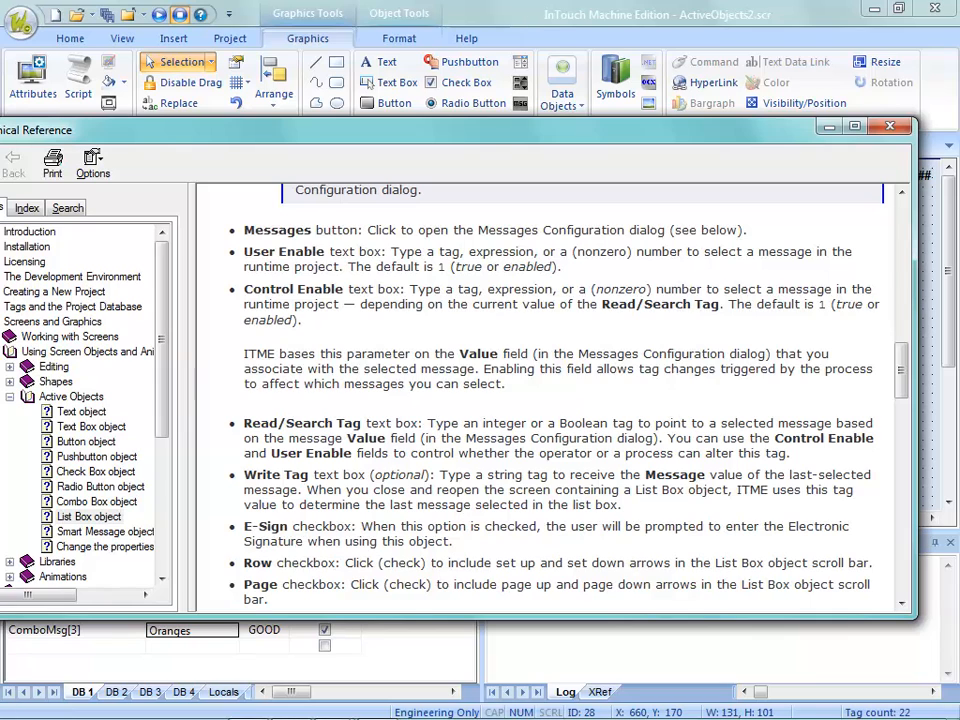
pyautogui.moveTo(484, 475); pyautogui.dragTo(619, 475)
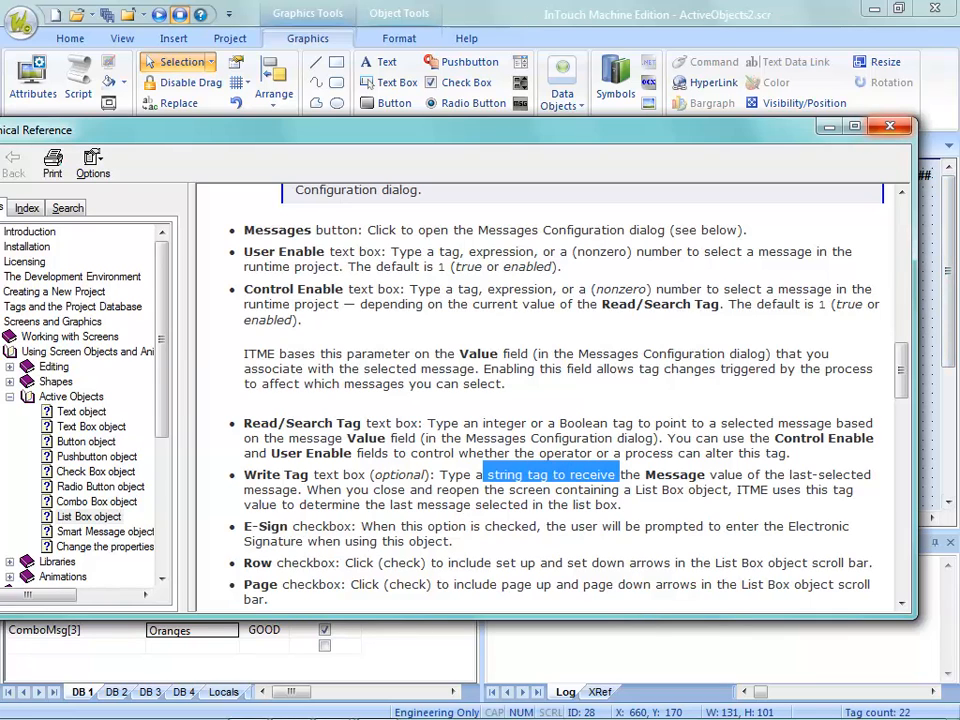
pyautogui.click(889, 126)
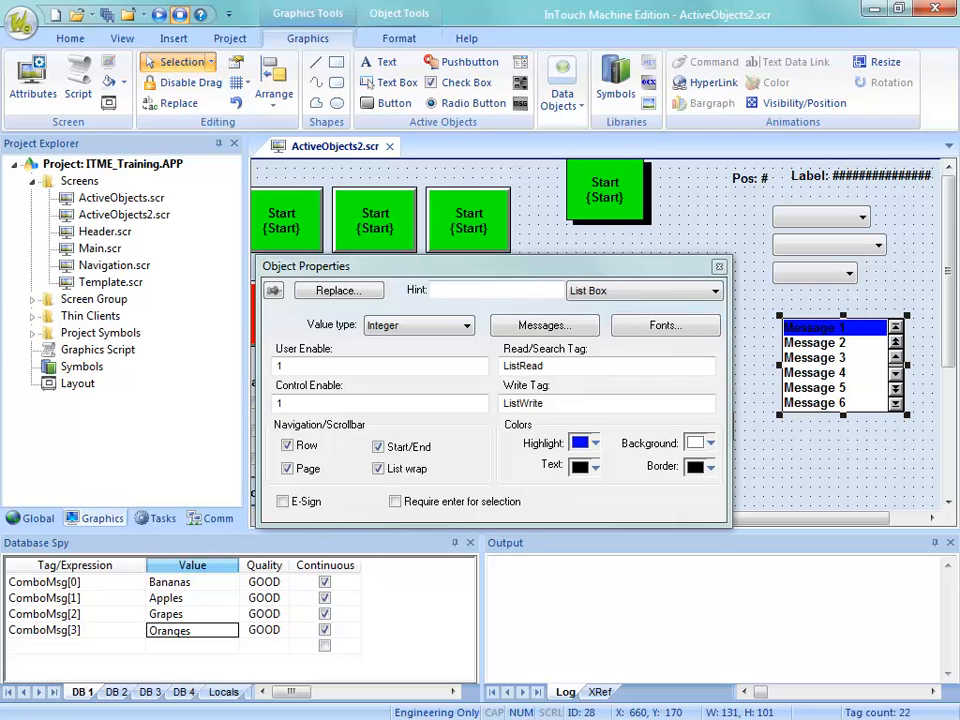
# Step: Move the list box down to Y 210 and place a copy of the "Pos: #" text just above it
pyautogui.press('Down')
pyautogui.press('Down')
pyautogui.press('Down')
pyautogui.press('Down')
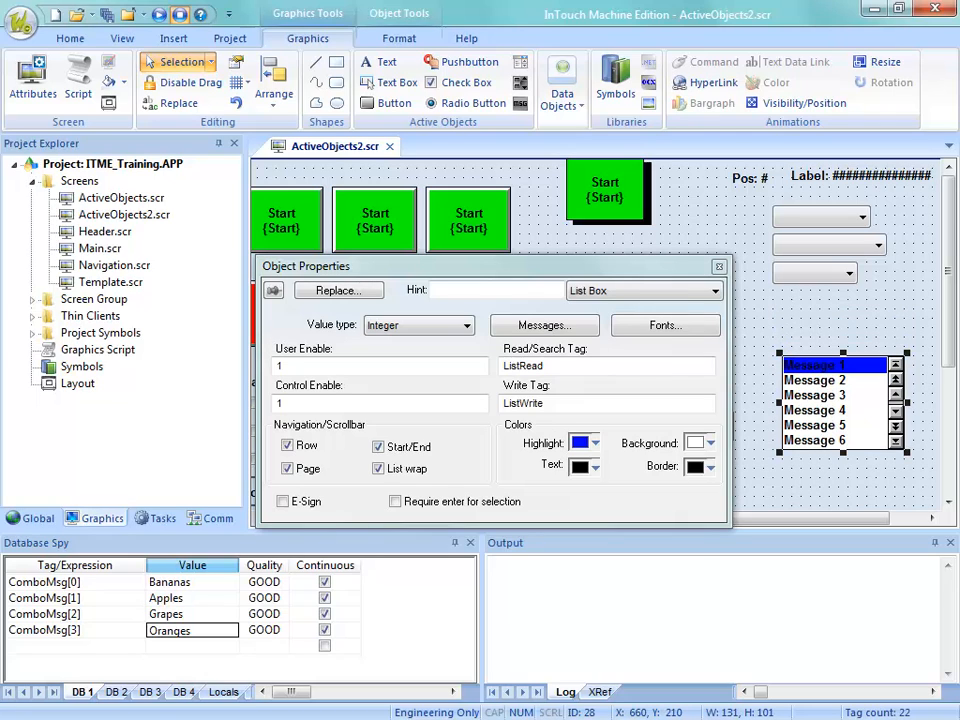
pyautogui.click(750, 178)
pyautogui.moveTo(750, 178); pyautogui.dragTo(762, 335)
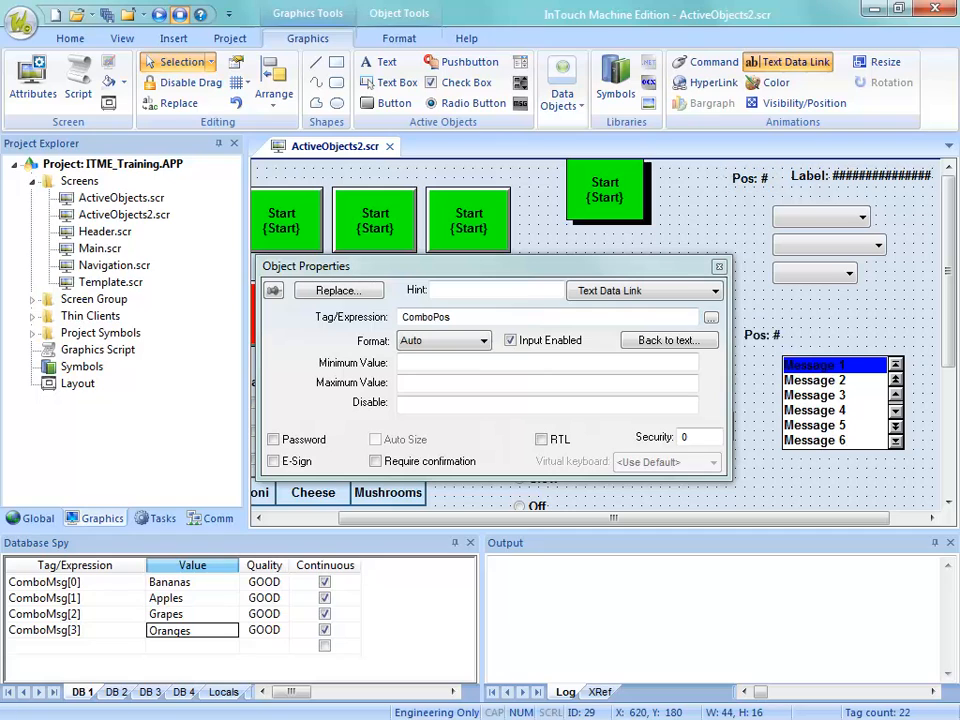
# Step: Link the copied "Pos: #" text above the list box to the list box's ListRead tag
pyautogui.click(797, 388)
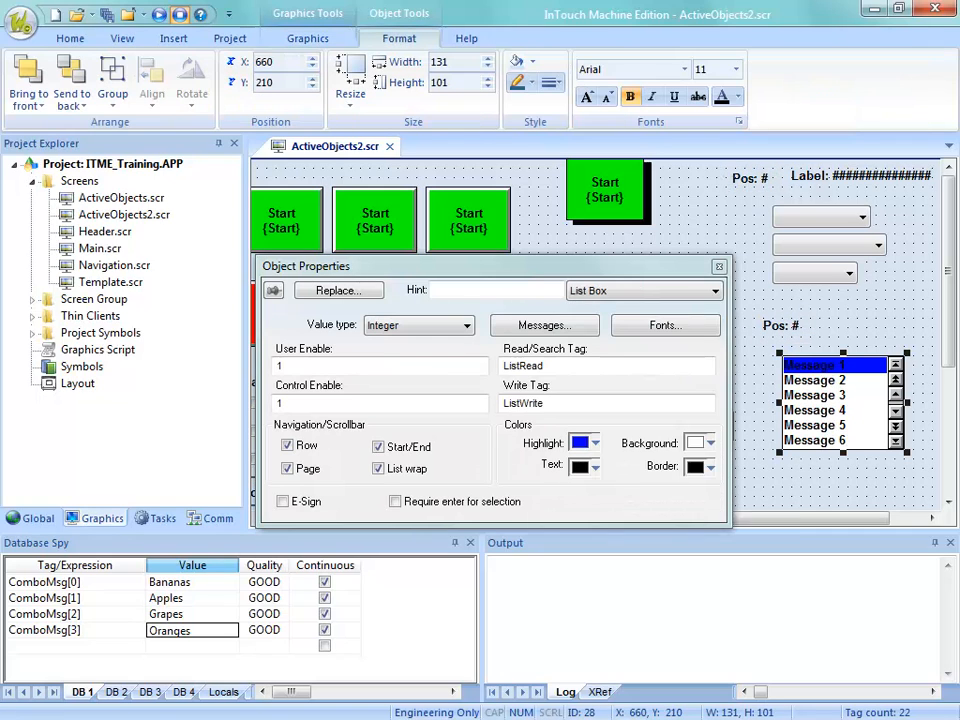
pyautogui.doubleClick(523, 366)
pyautogui.hotkey('ctrl', 'c')
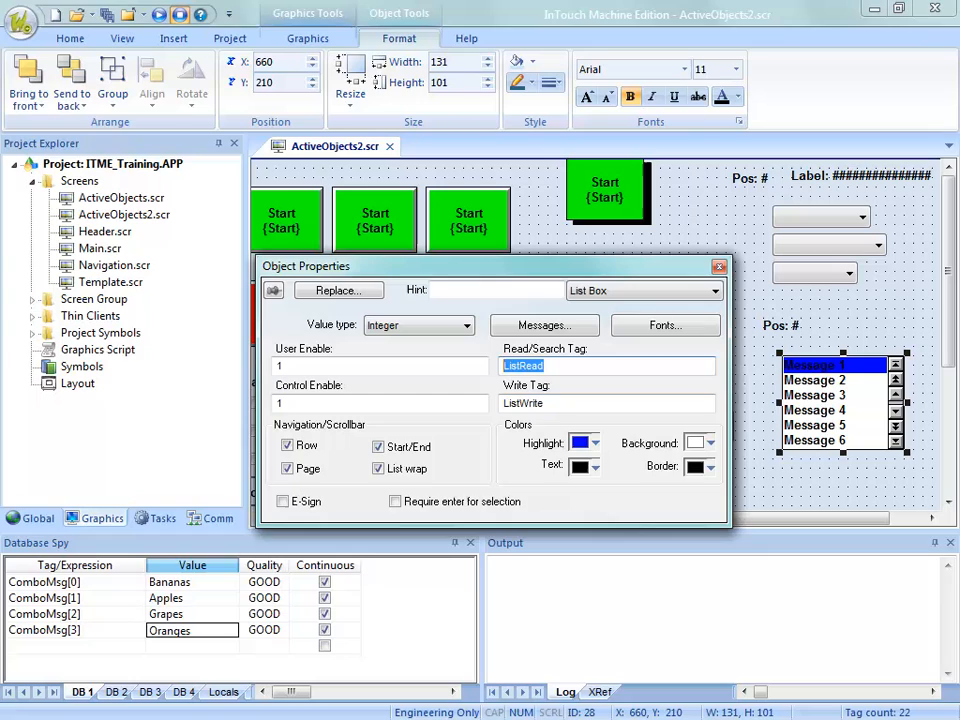
pyautogui.click(780, 326)
pyautogui.doubleClick(426, 317)
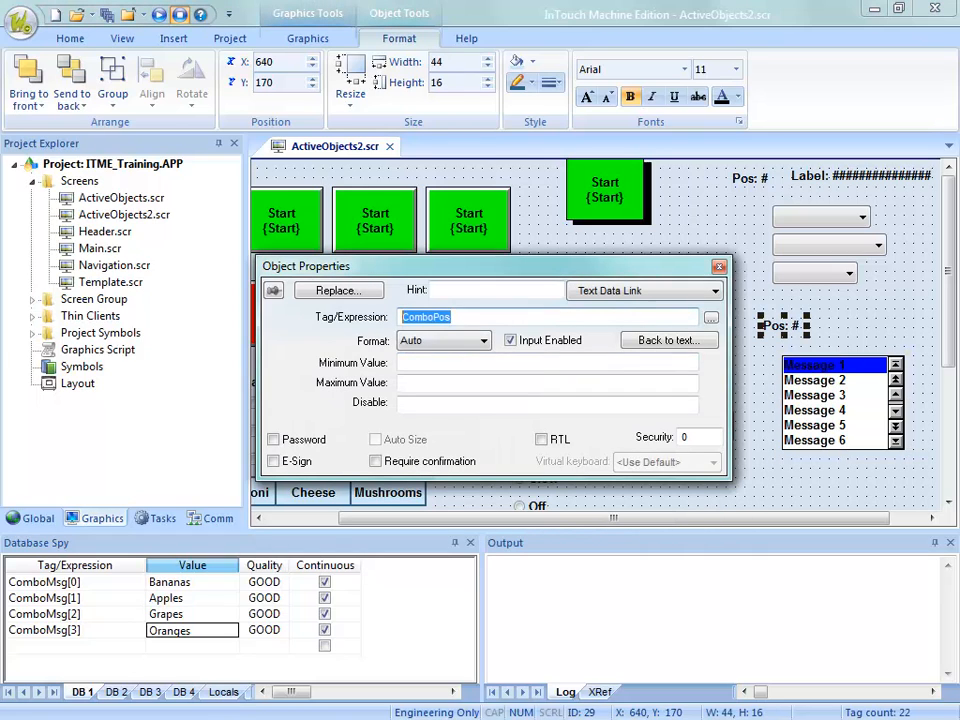
pyautogui.hotkey('ctrl', 'v')
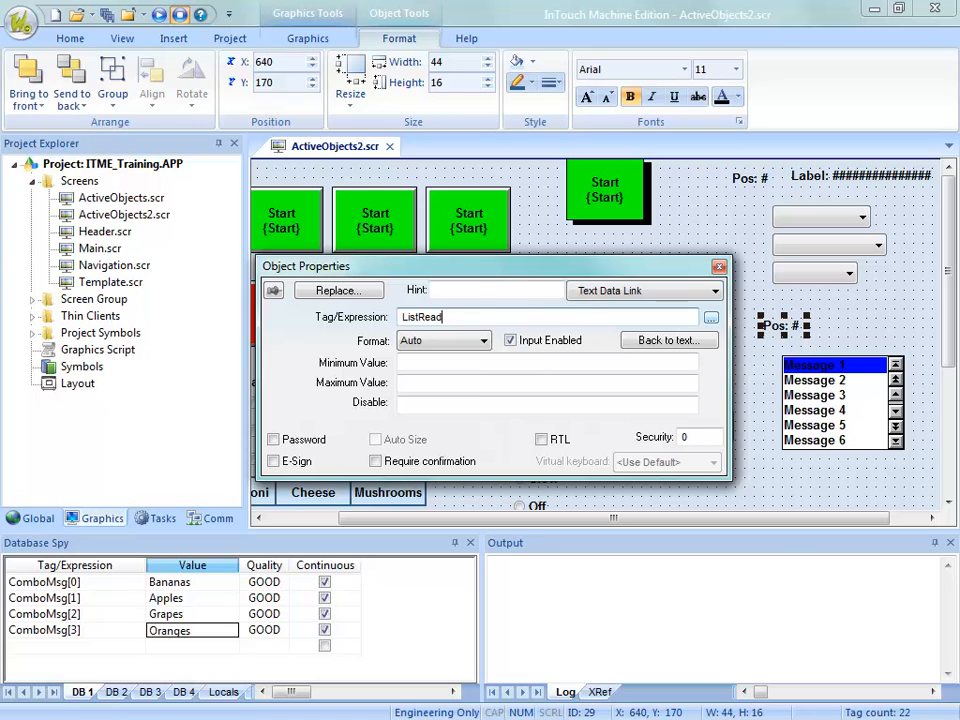
pyautogui.click(711, 317)
pyautogui.click(738, 237)
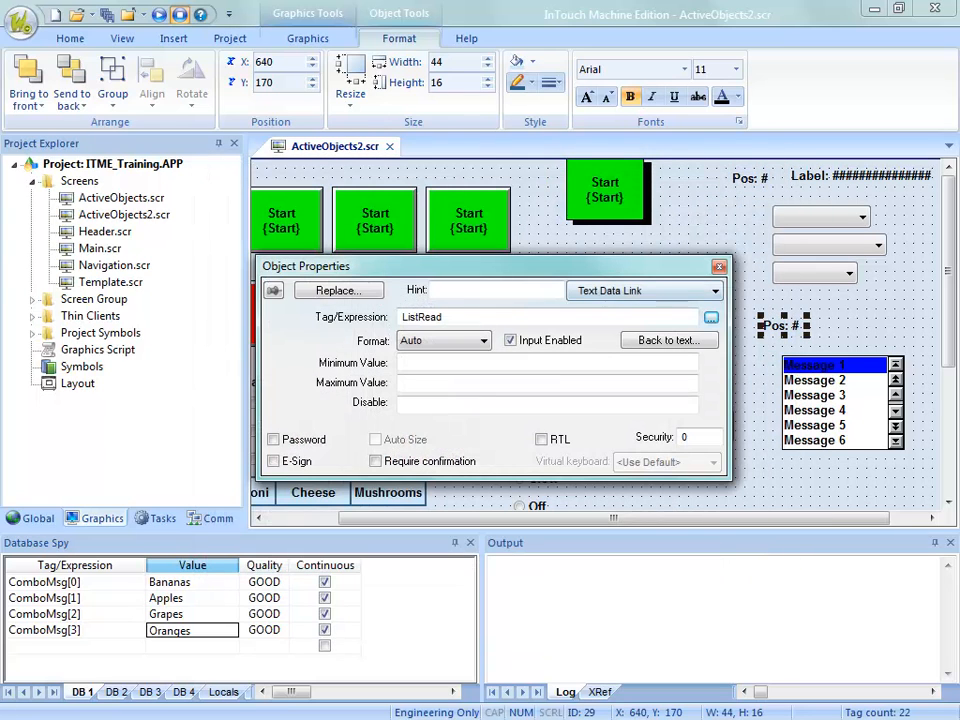
# Step: Change the copied text's caption to "ListRead: #" and move it to X 620, Y 180 above the list box
pyautogui.click(714, 291)
pyautogui.click(580, 308)
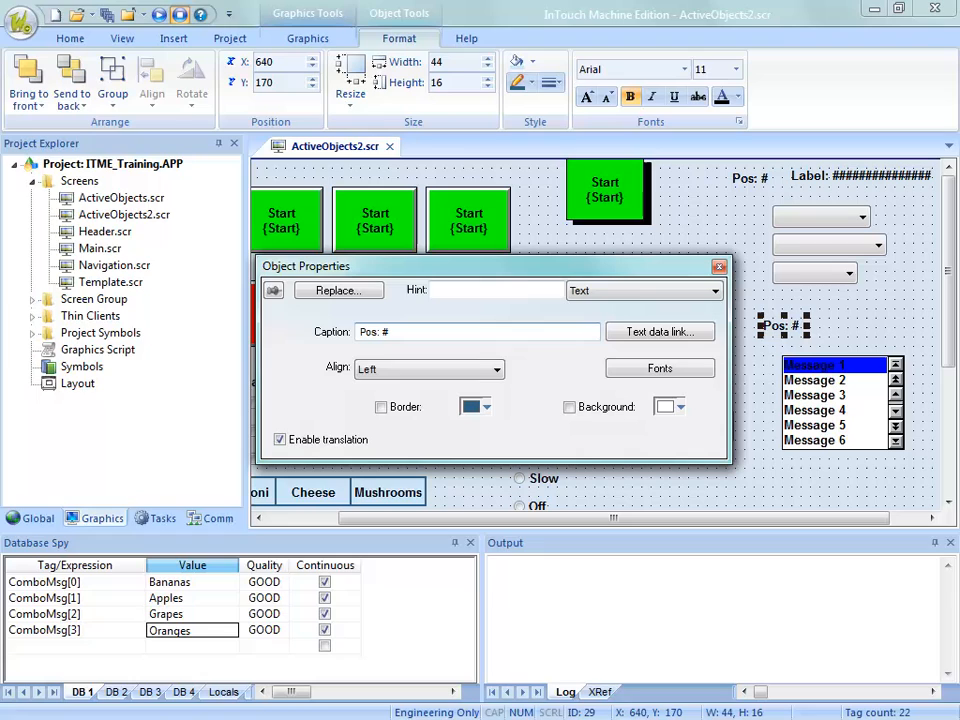
pyautogui.doubleClick(372, 332)
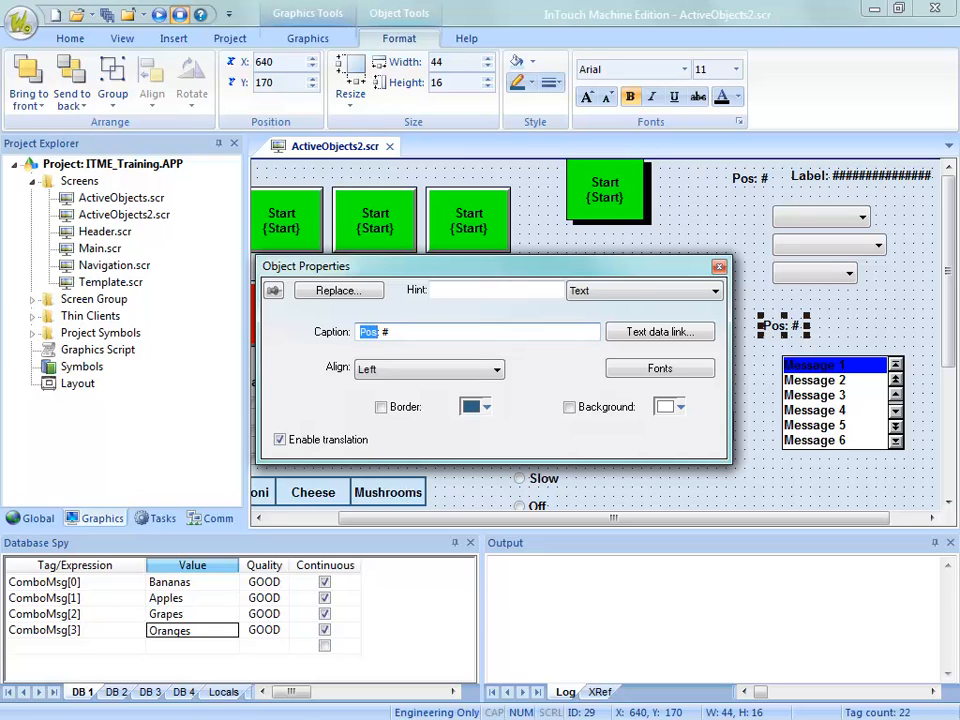
pyautogui.write('ListRe')
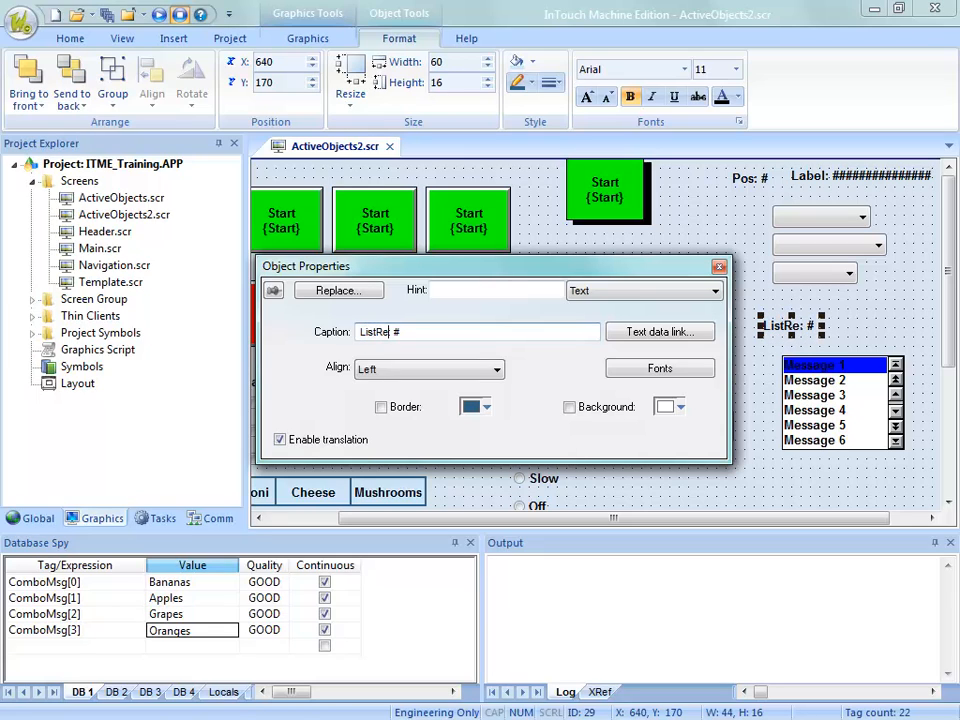
pyautogui.write('ad')
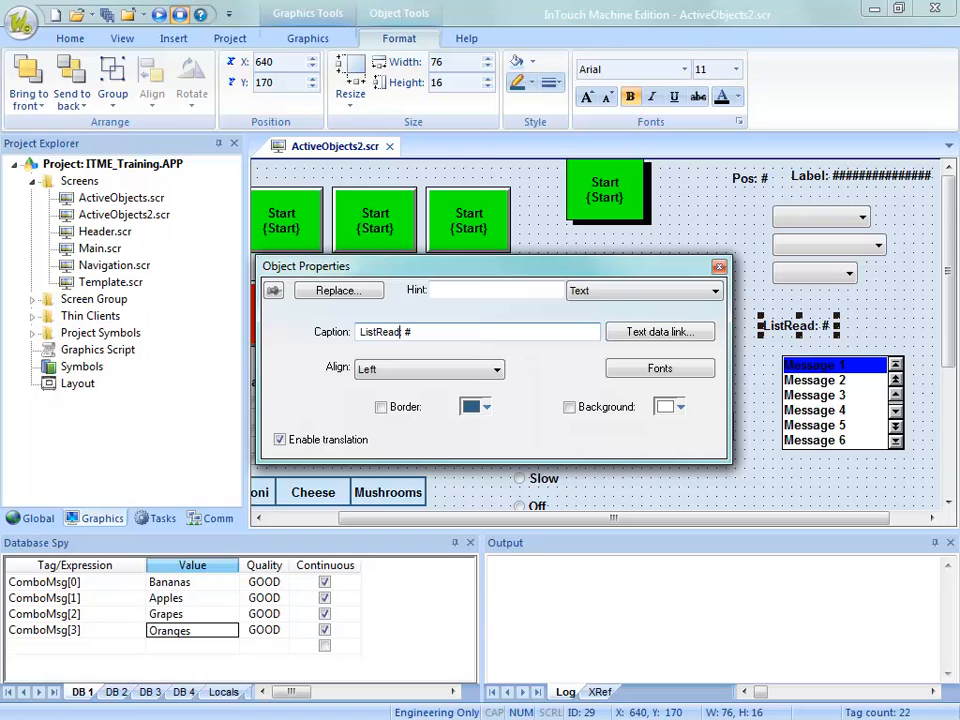
pyautogui.click(755, 409)
pyautogui.moveTo(796, 325); pyautogui.dragTo(776, 335)
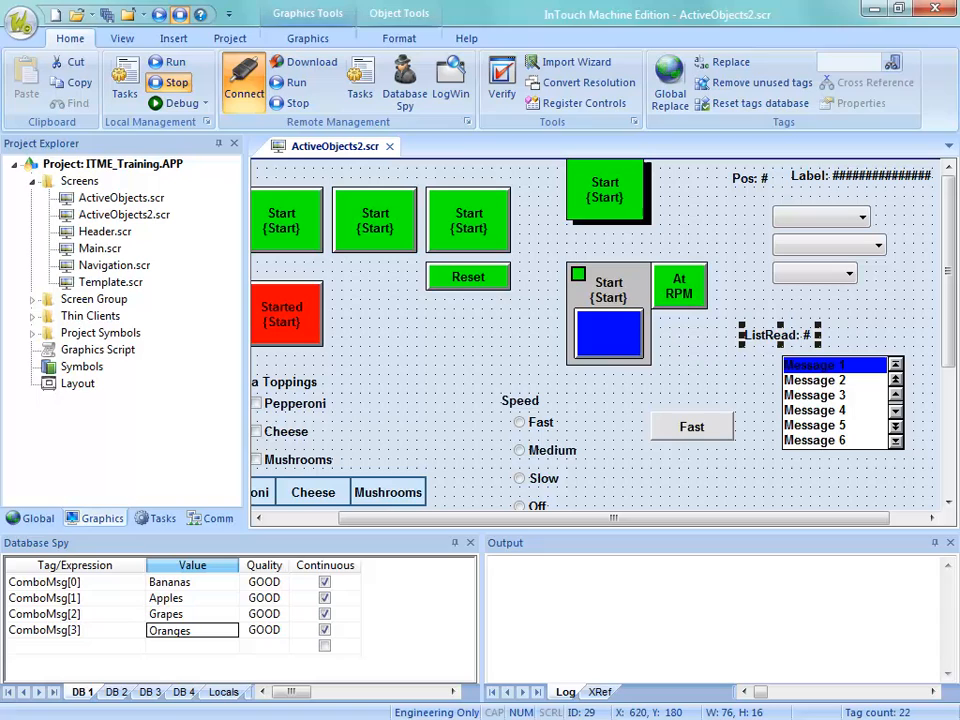
# Step: Place a copy of the combo boxes' Label text above ListRead at X 630, Y 160 and link it to the ListWrite tag
pyautogui.click(812, 176)
pyautogui.moveTo(812, 176); pyautogui.dragTo(774, 316)
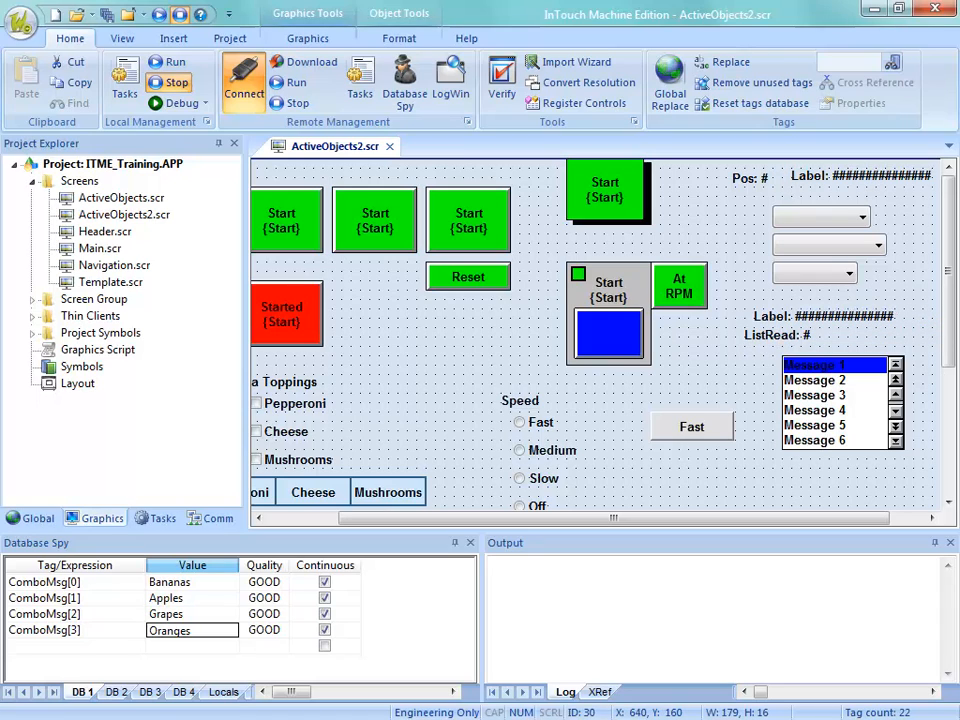
pyautogui.doubleClick(774, 316)
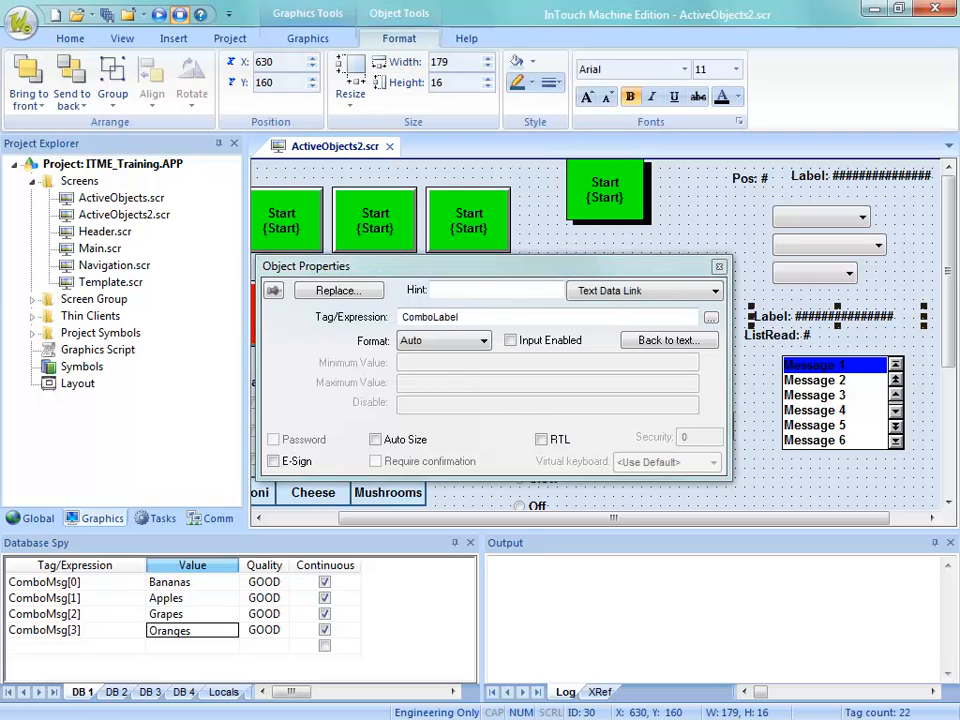
pyautogui.doubleClick(455, 317)
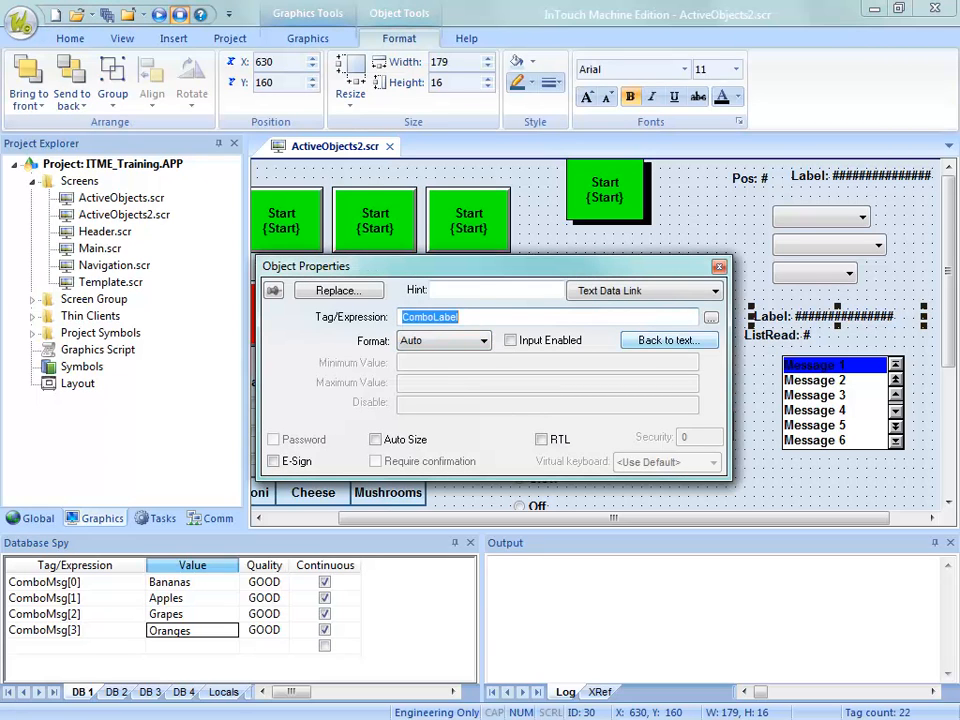
pyautogui.click(711, 317)
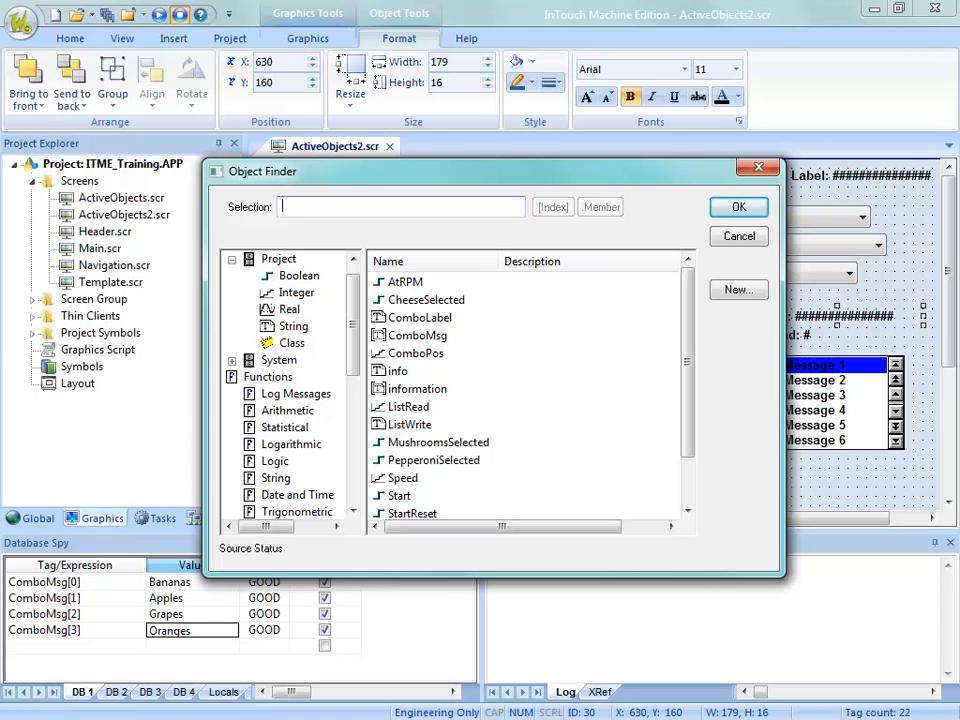
pyautogui.click(410, 425)
pyautogui.click(739, 207)
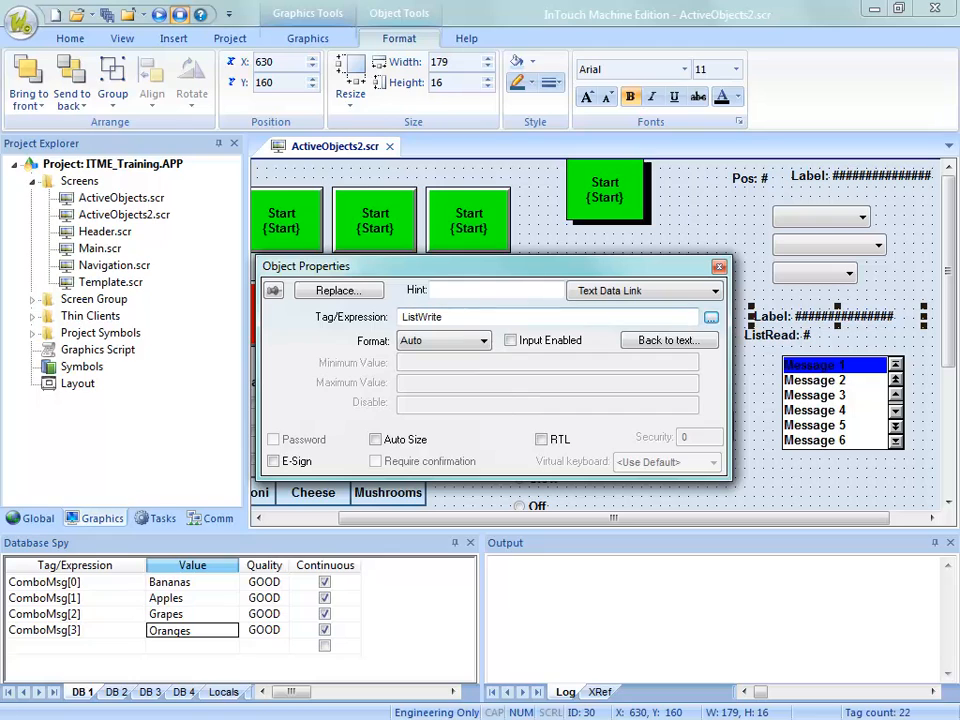
# Step: Replace "Label" with "ListWrite" in the copied text's caption, keeping the colon and the # placeholders
pyautogui.click(669, 340)
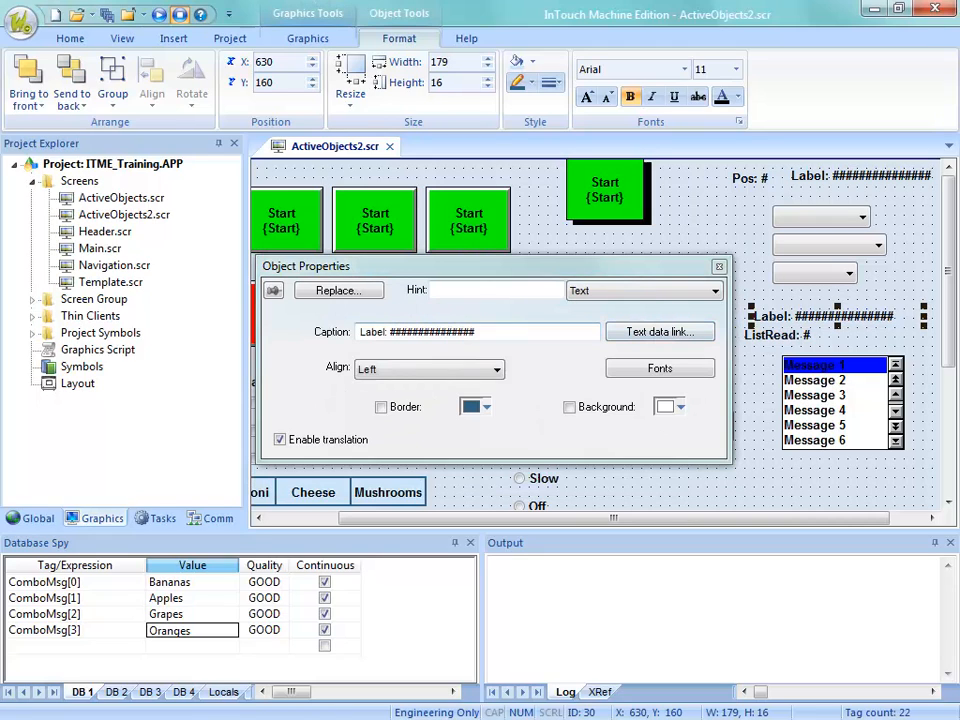
pyautogui.moveTo(386, 332); pyautogui.dragTo(358, 332)
pyautogui.write('ListWrit')
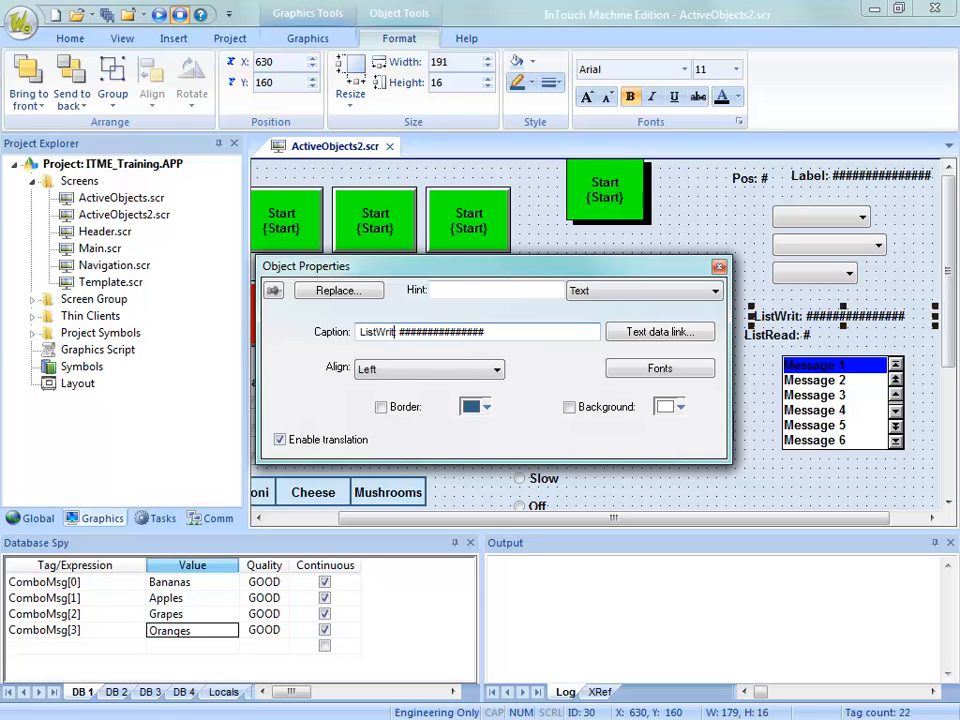
pyautogui.write('e')
pyautogui.click(910, 400)
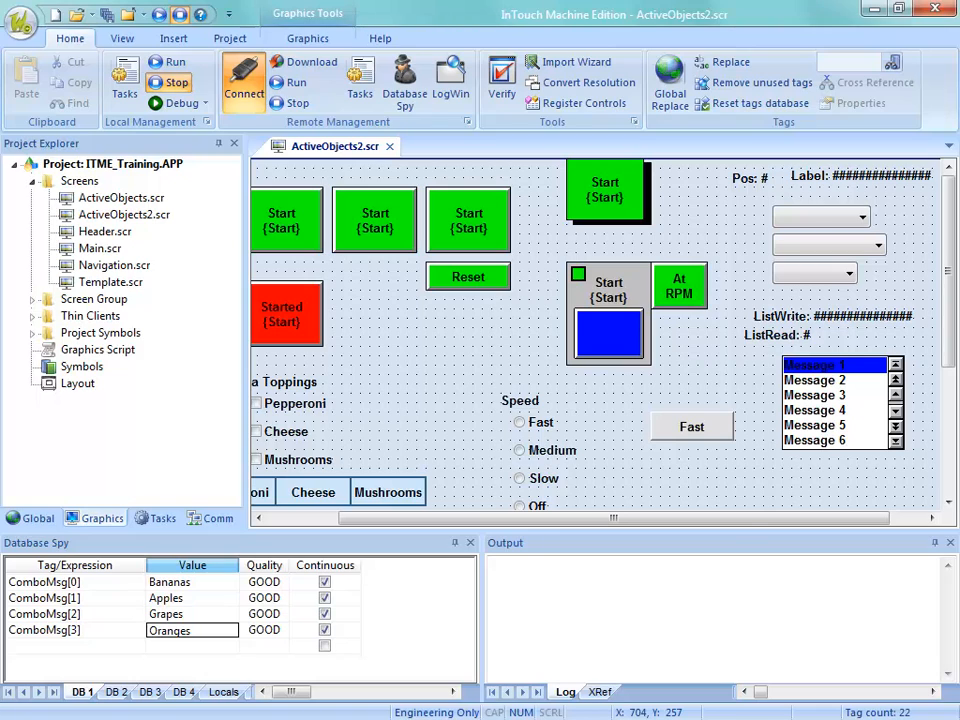
# Step: In the list box's messages, enter "Air on" for state 00 with value 0 and a red text foreground
pyautogui.doubleClick(826, 402)
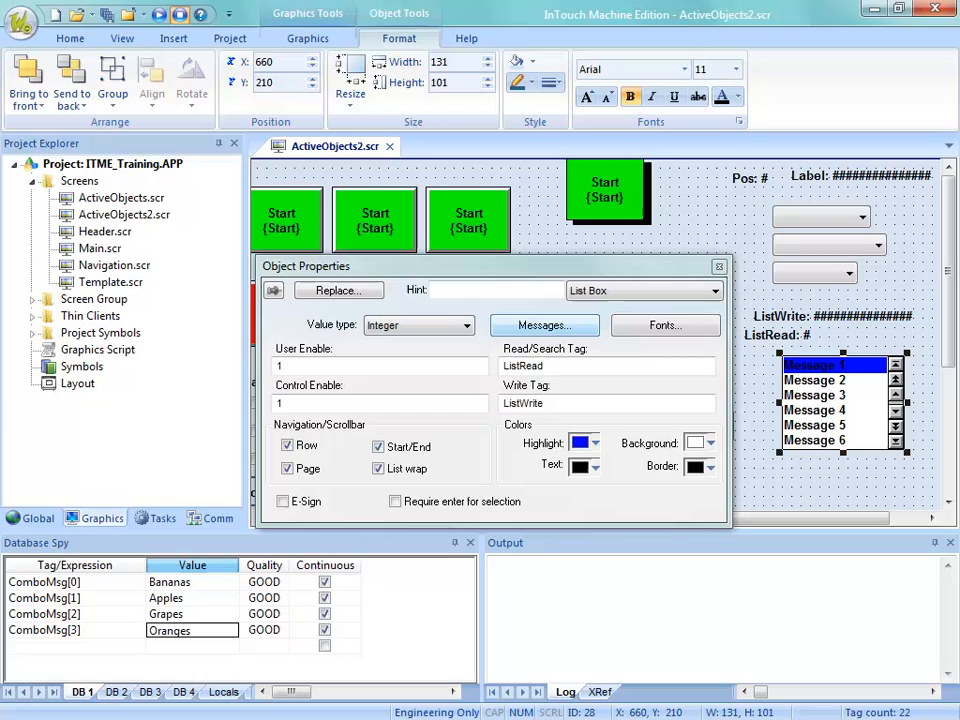
pyautogui.click(545, 325)
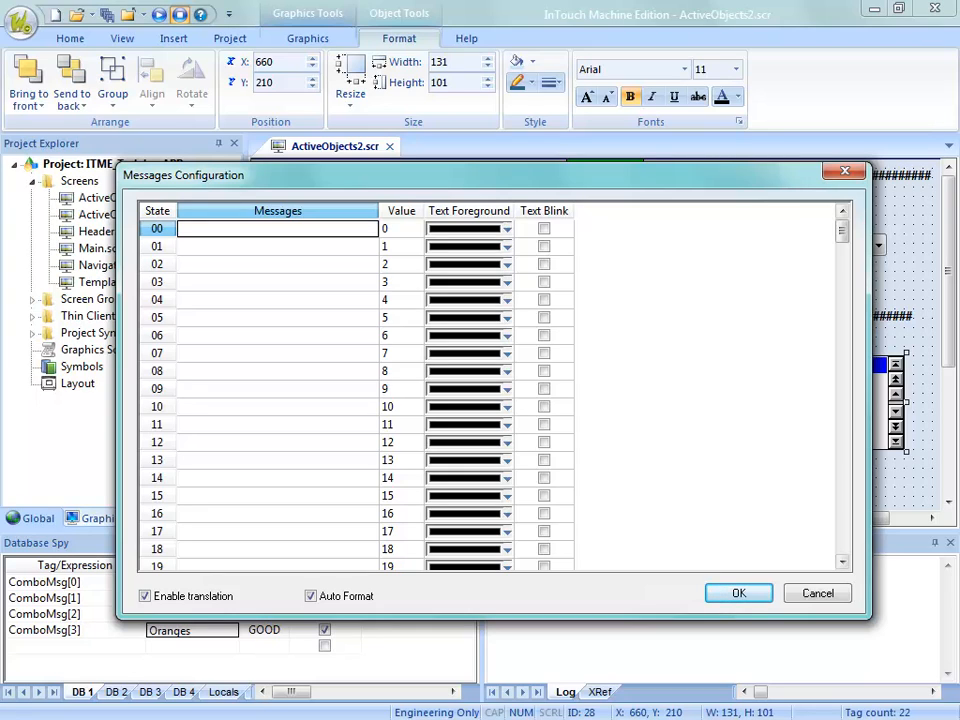
pyautogui.moveTo(842, 231)
pyautogui.mouseDown()
pyautogui.moveTo(842, 538)
pyautogui.moveTo(842, 230)
pyautogui.mouseUp()
pyautogui.write('A')
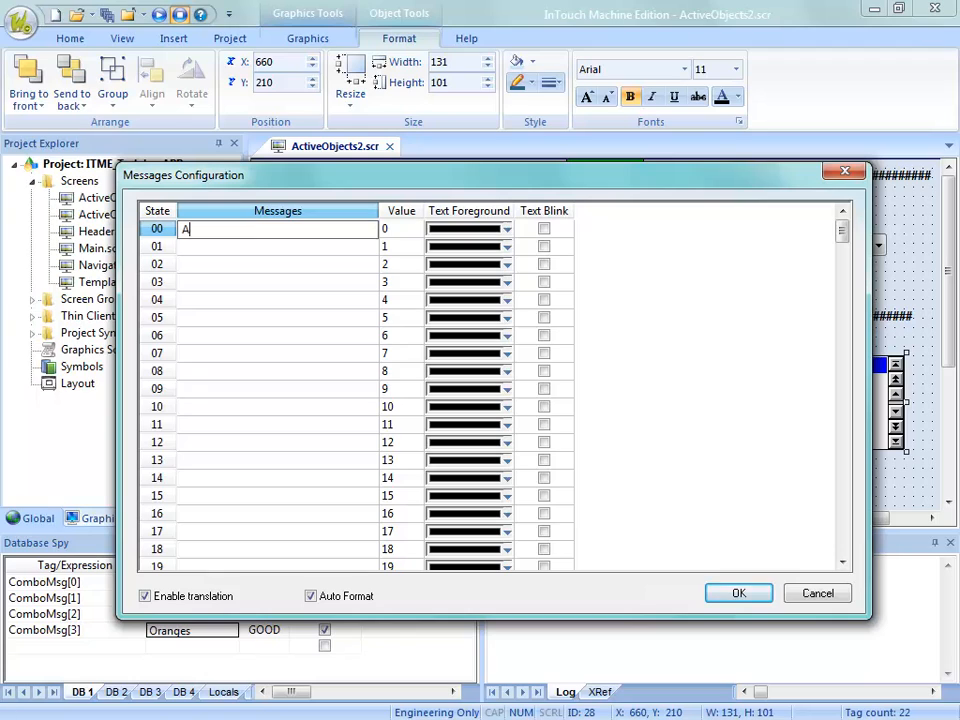
pyautogui.write('ir on')
pyautogui.press('Tab')
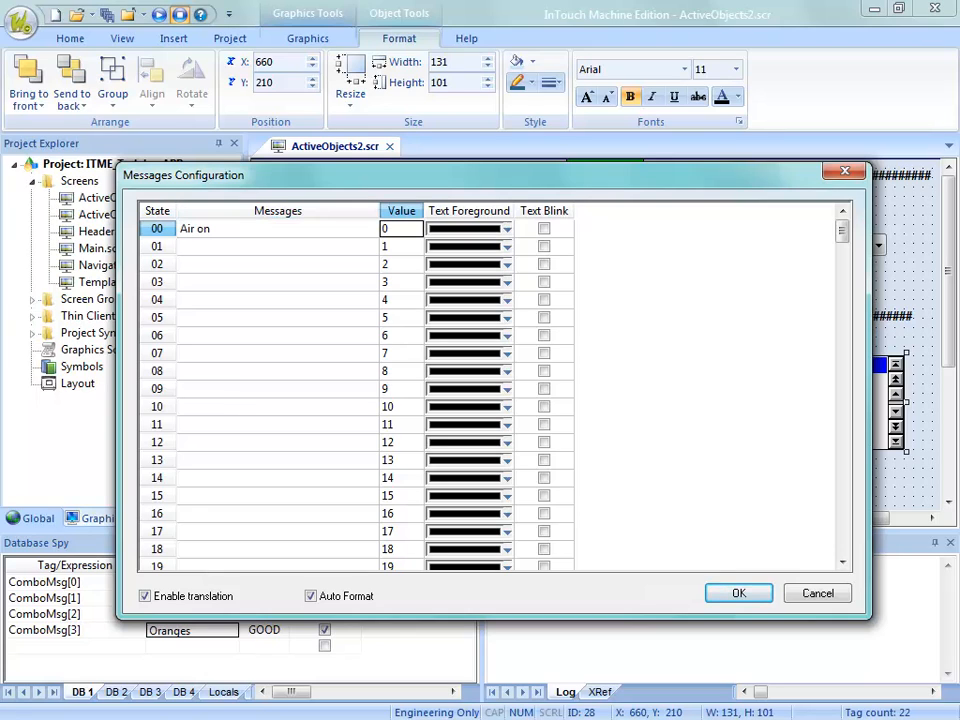
pyautogui.press('Tab')
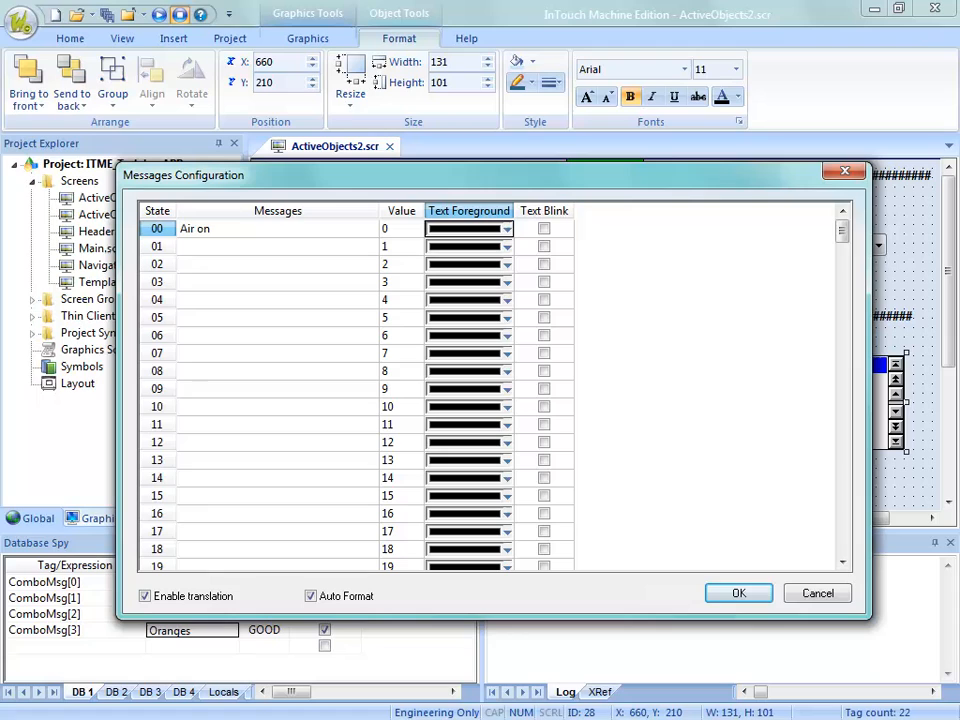
pyautogui.click(507, 229)
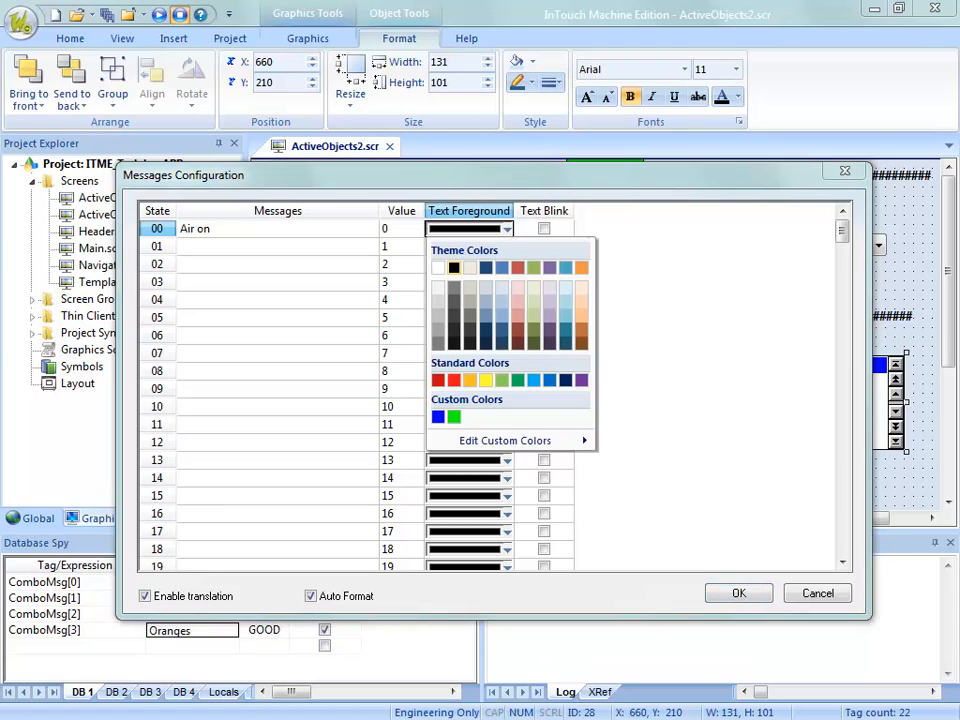
pyautogui.click(454, 380)
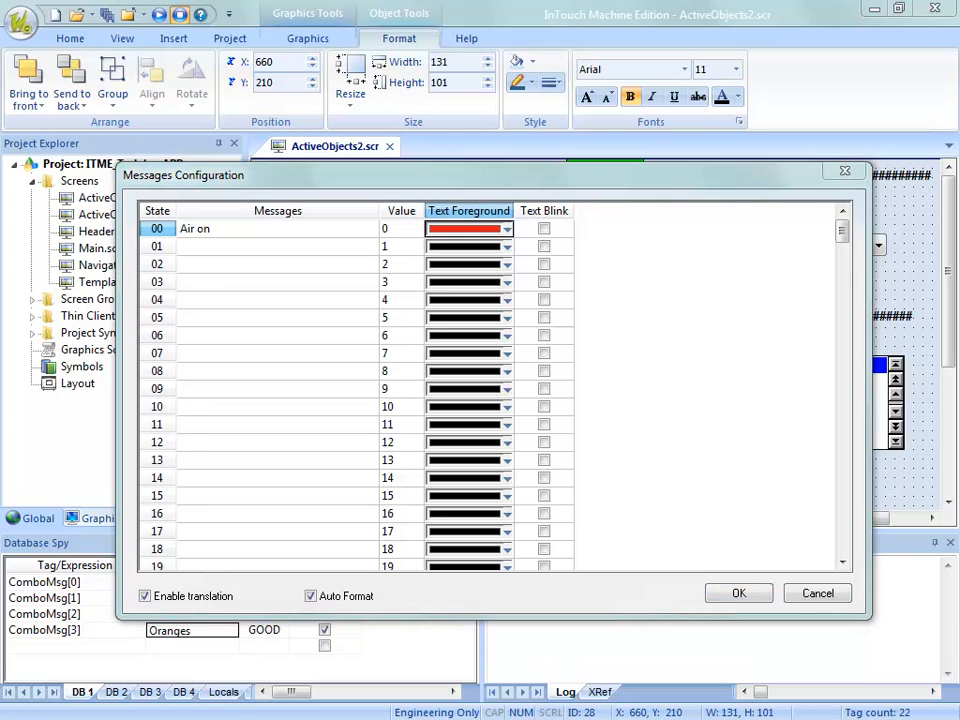
pyautogui.moveTo(735, 0); pyautogui.dragTo(607, 180)
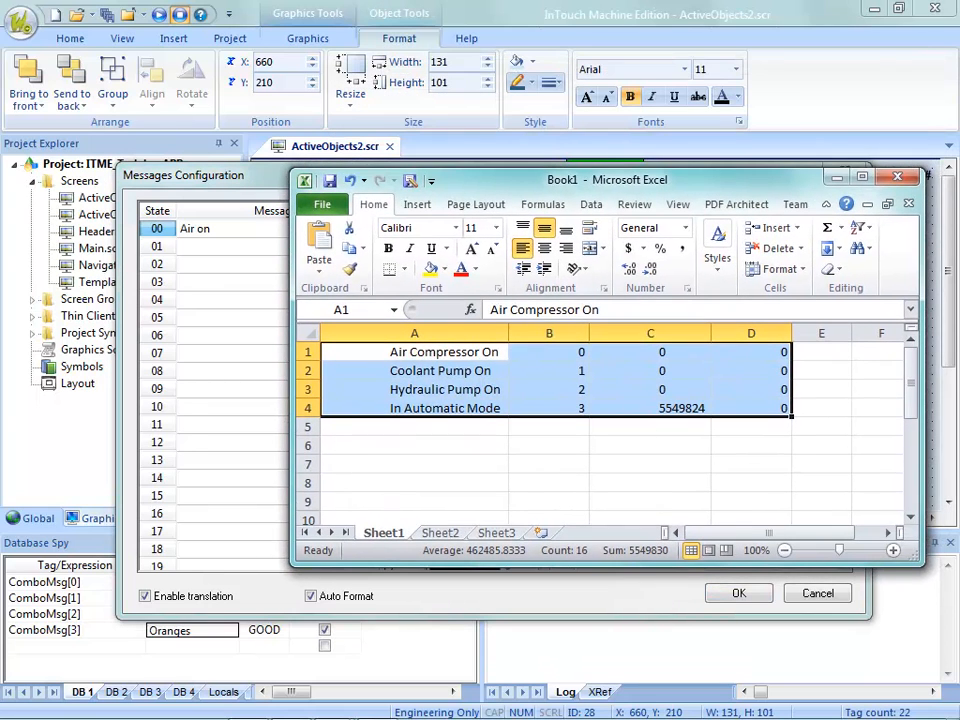
pyautogui.click(660, 482)
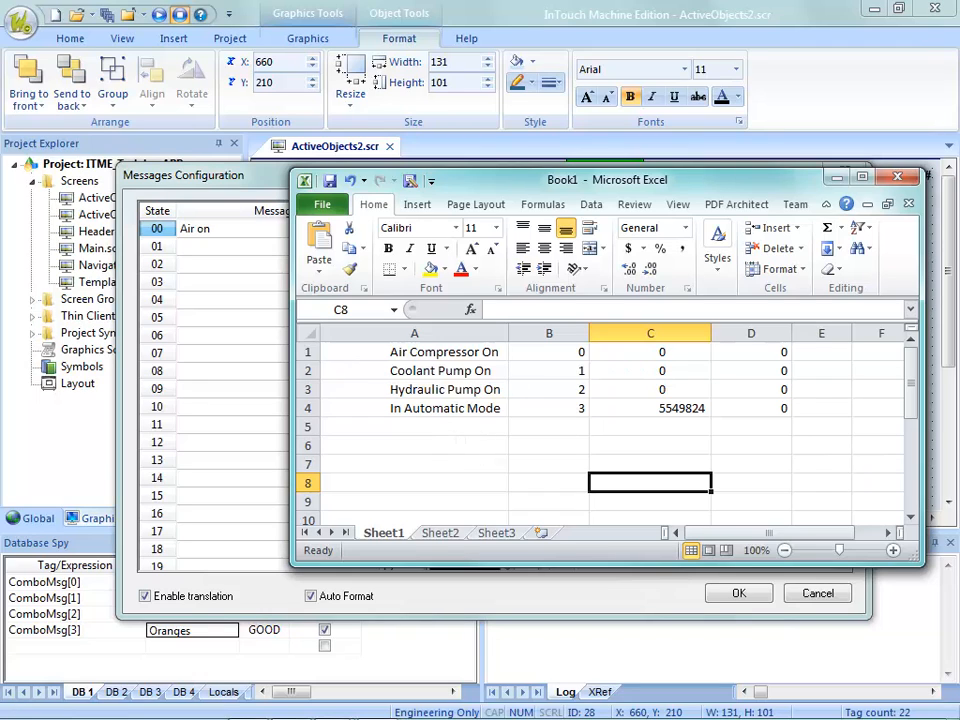
pyautogui.hotkey('alt', 'Tab')
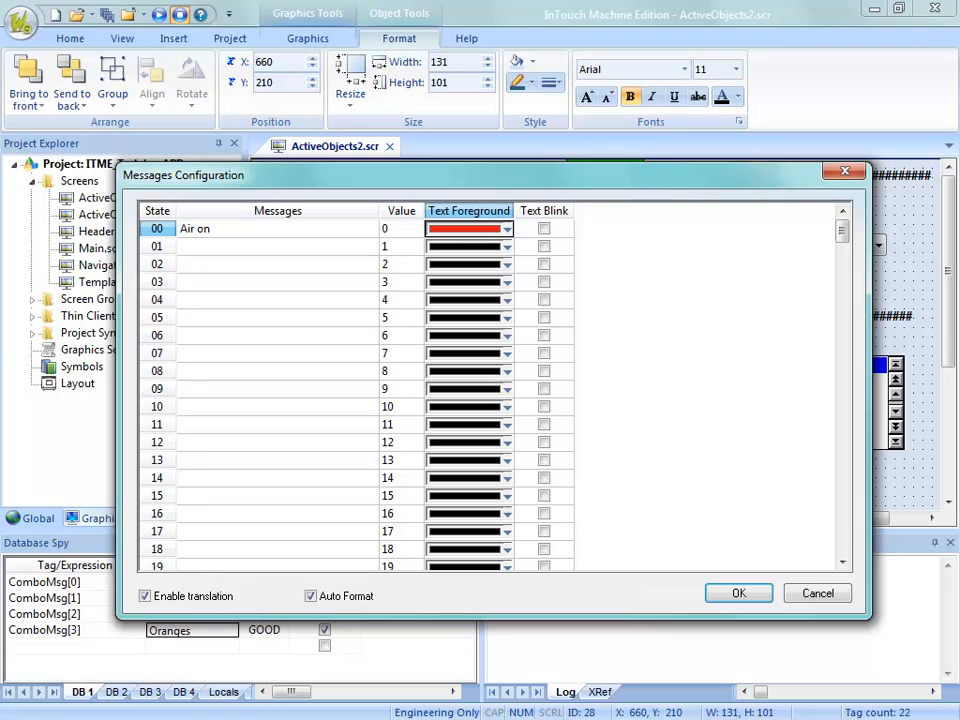
pyautogui.moveTo(157, 229); pyautogui.dragTo(157, 282)
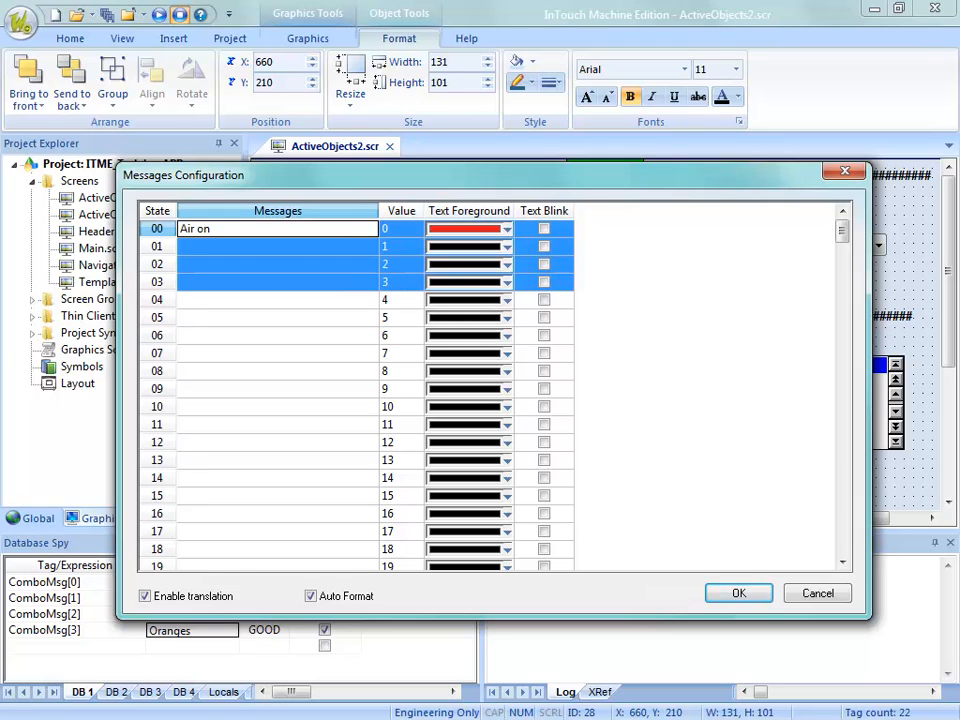
pyautogui.rightClick(154, 283)
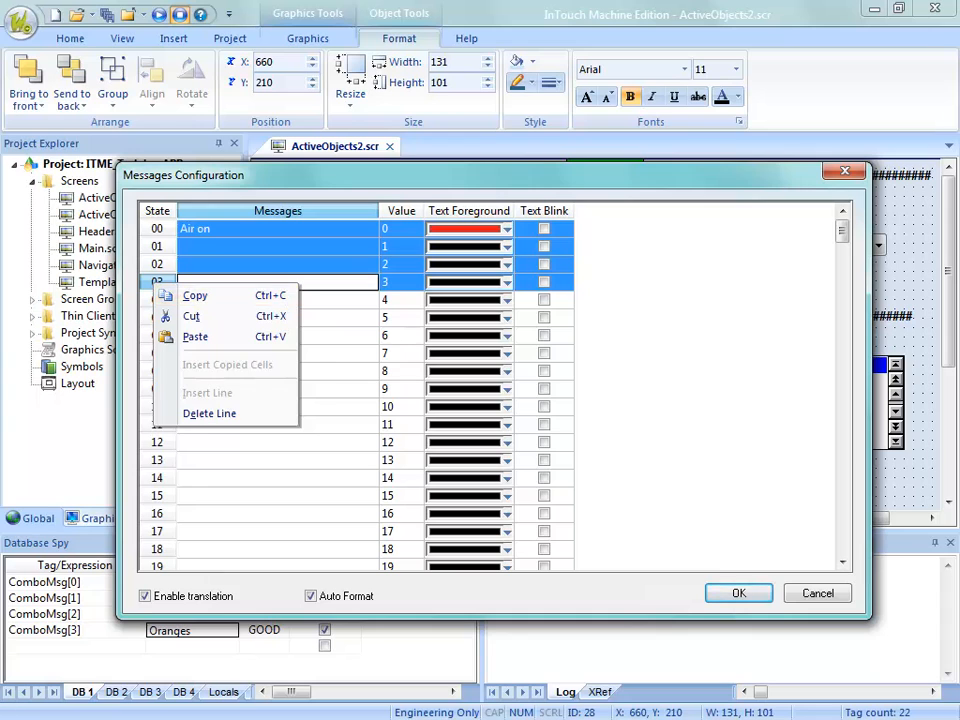
pyautogui.click(170, 267)
pyautogui.click(818, 593)
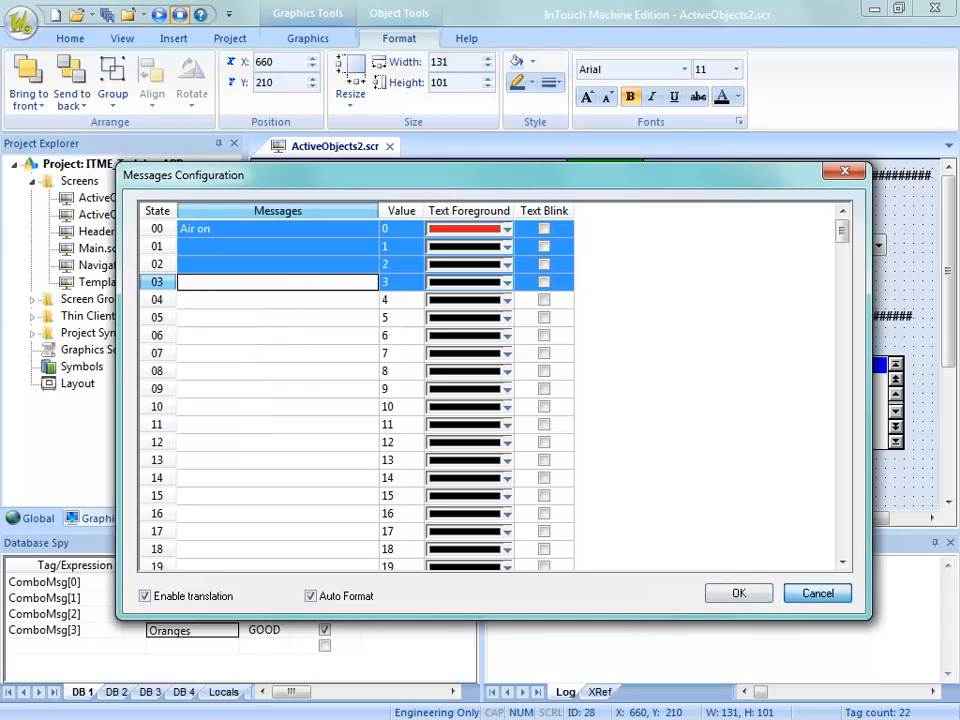
# Step: Copy the four message rows in A1:D4 of Excel's Book1 and paste them into the list box's messages from state 00
pyautogui.hotkey('alt', 'Tab')
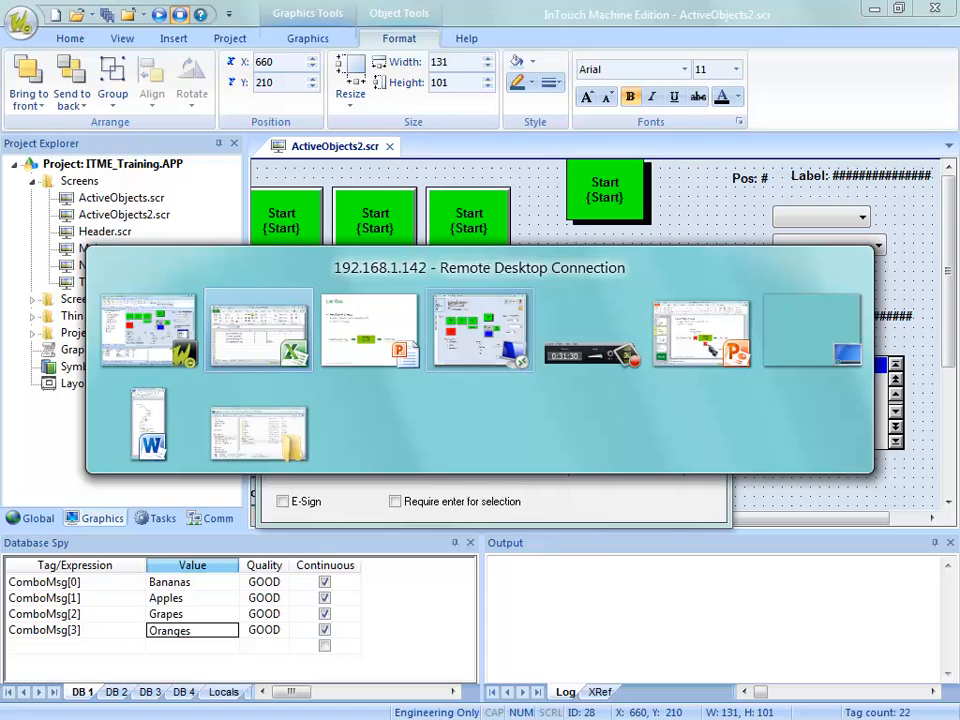
pyautogui.moveTo(339, 357); pyautogui.dragTo(762, 405)
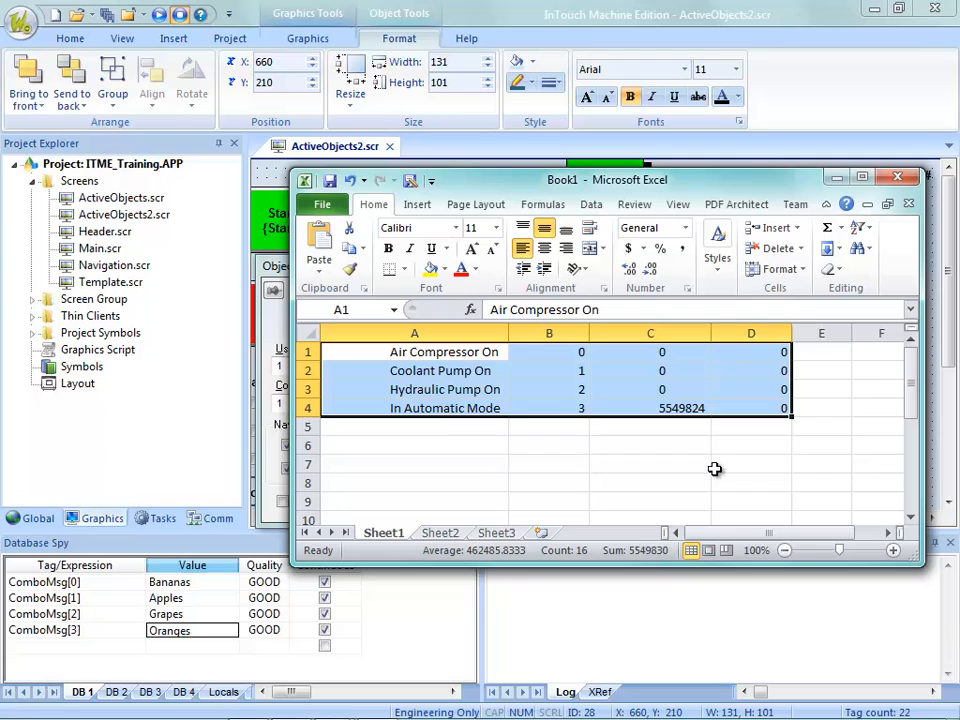
pyautogui.hotkey('ctrl', 'c')
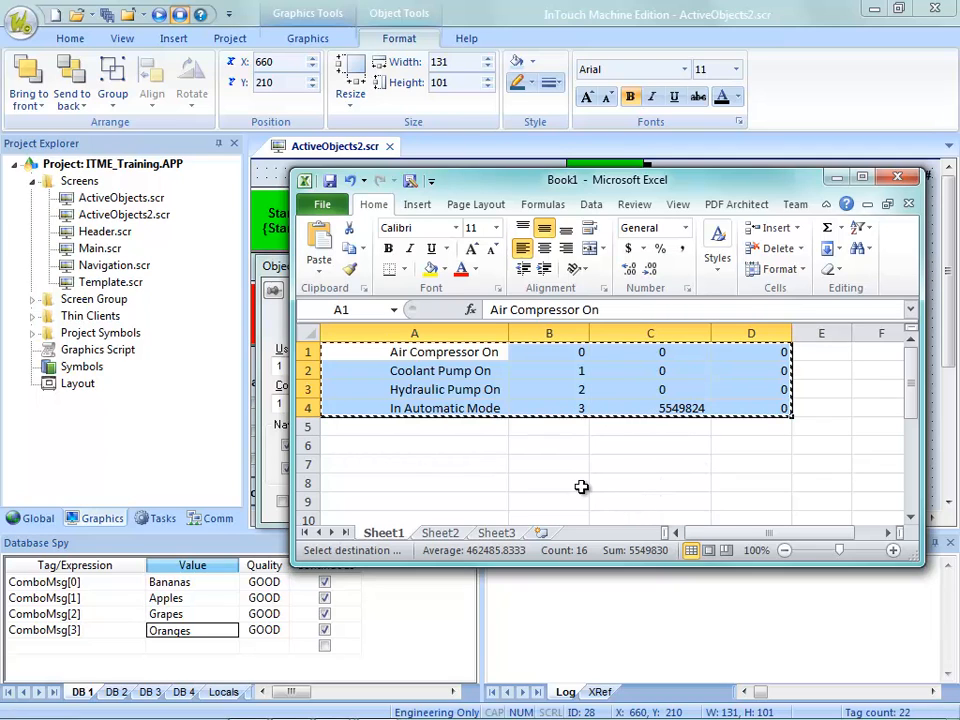
pyautogui.hotkey('alt', 'Tab')
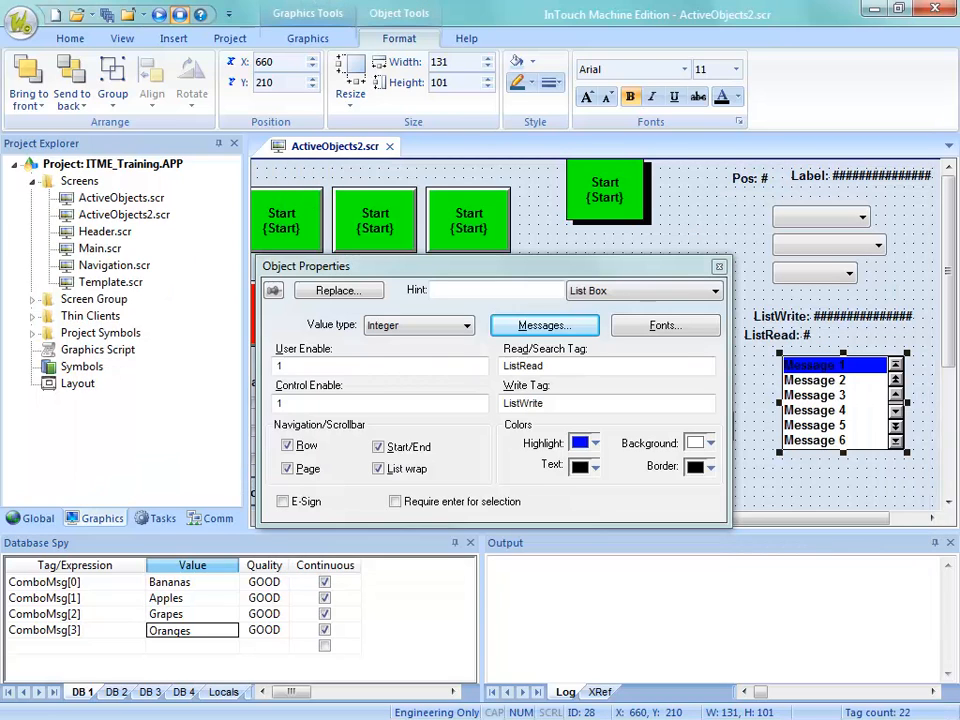
pyautogui.click(544, 324)
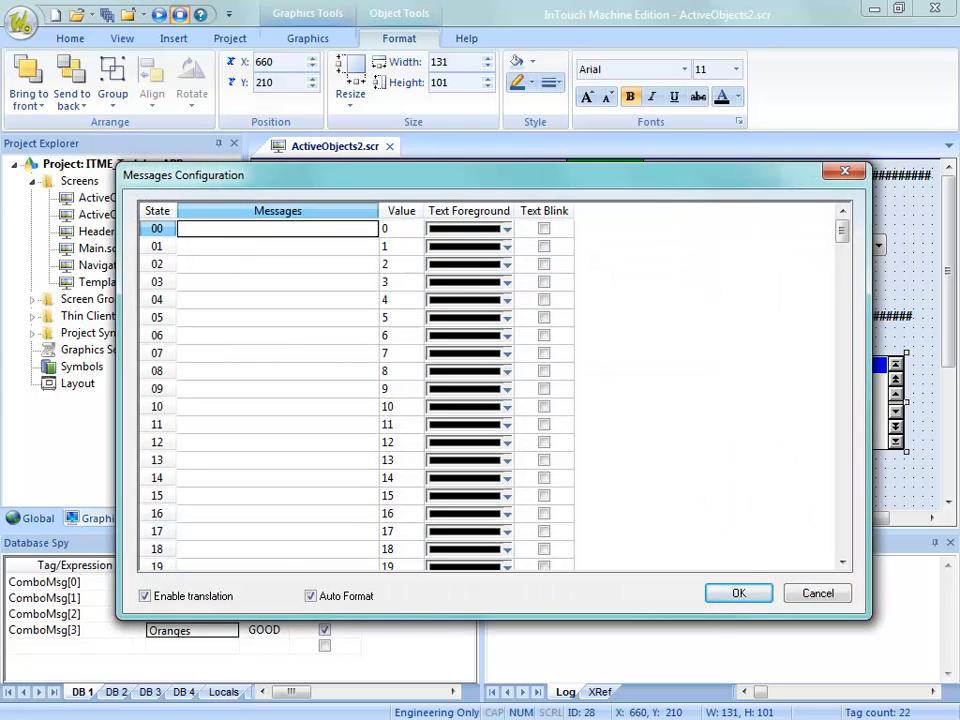
pyautogui.hotkey('ctrl', 'v')
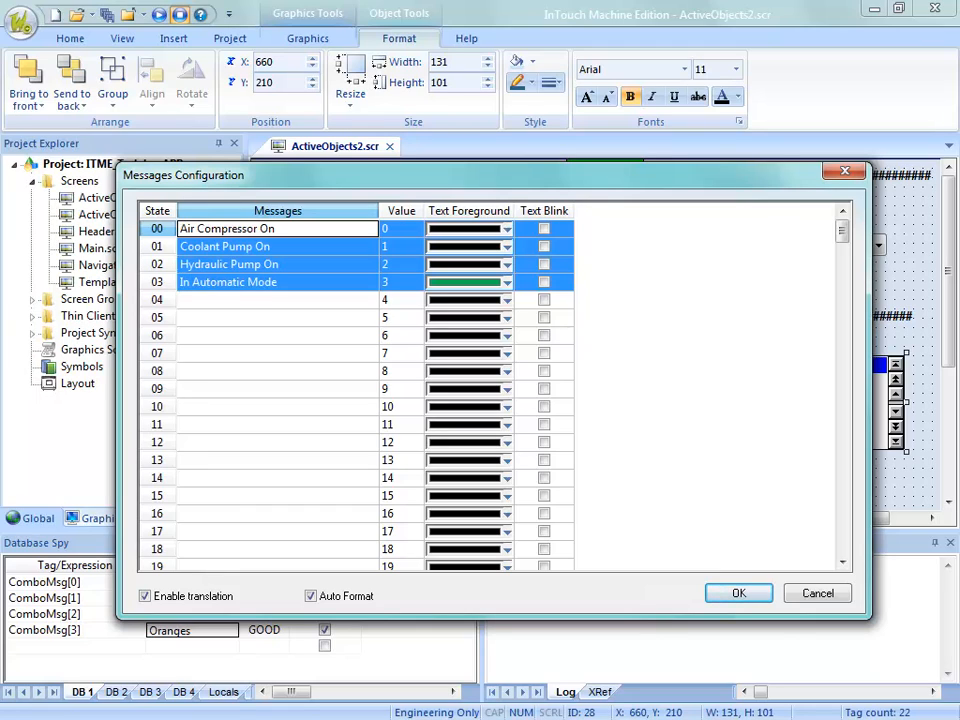
# Step: Set the text foreground of the "In Automatic Mode" message to red and accept the list box's messages
pyautogui.click(507, 283)
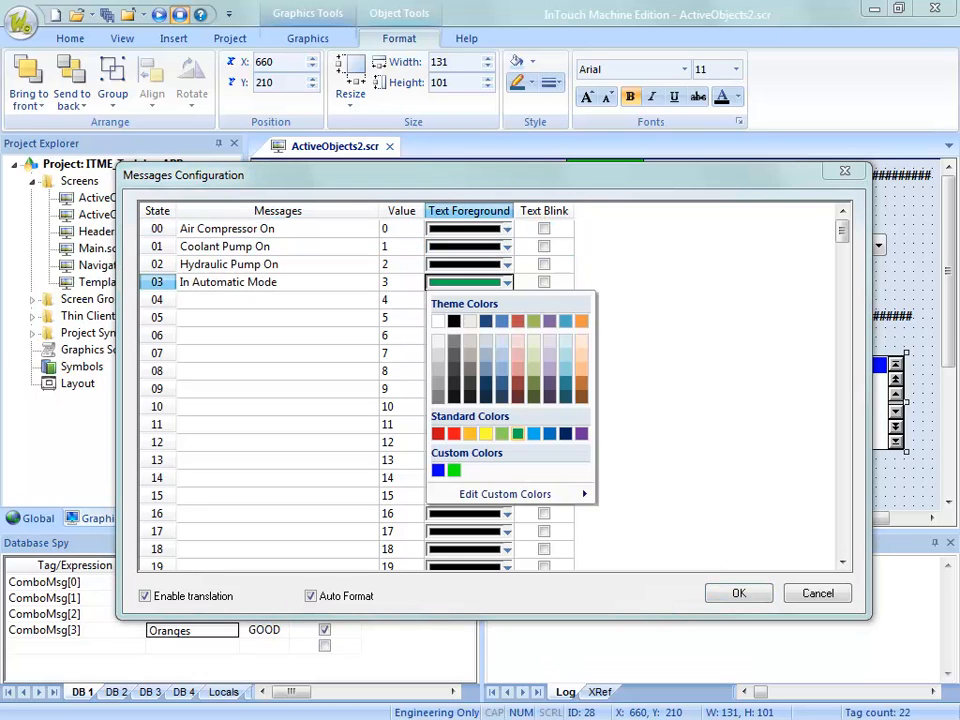
pyautogui.click(454, 434)
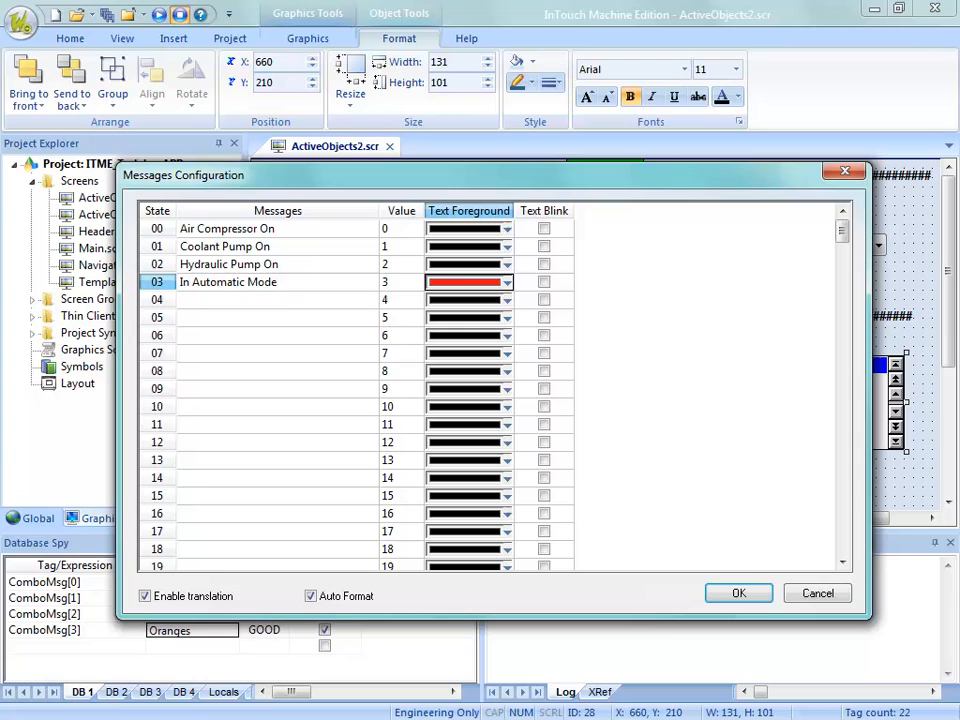
pyautogui.click(739, 593)
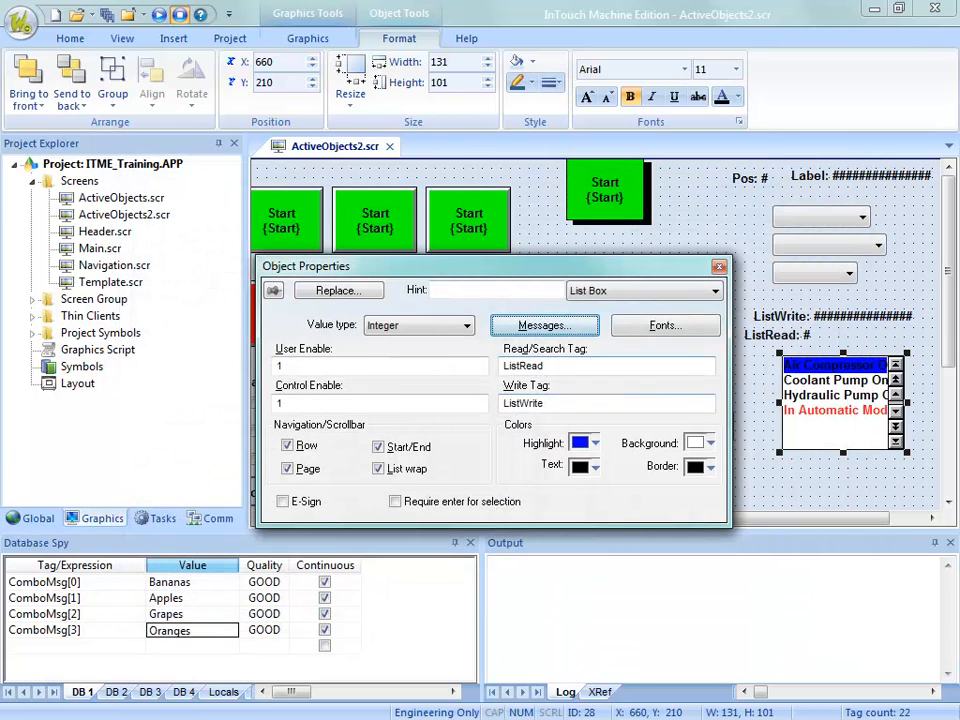
# Step: Copy the state 03 row from the list box's messages and switch to the Book1 workbook in Excel
pyautogui.click(544, 325)
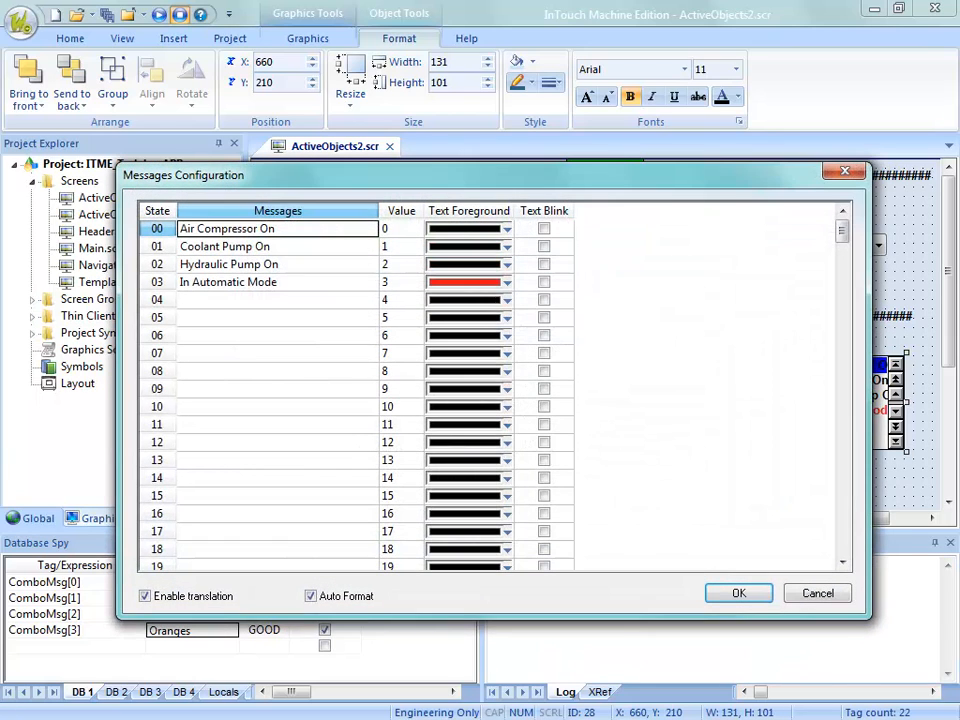
pyautogui.click(157, 282)
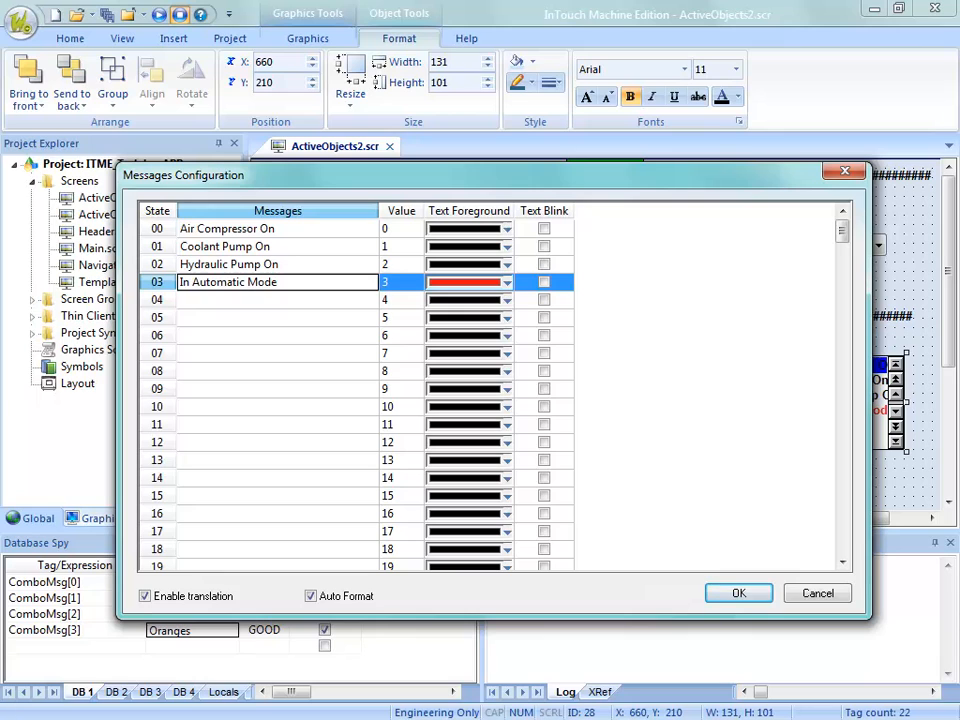
pyautogui.hotkey('alt', 'Tab')
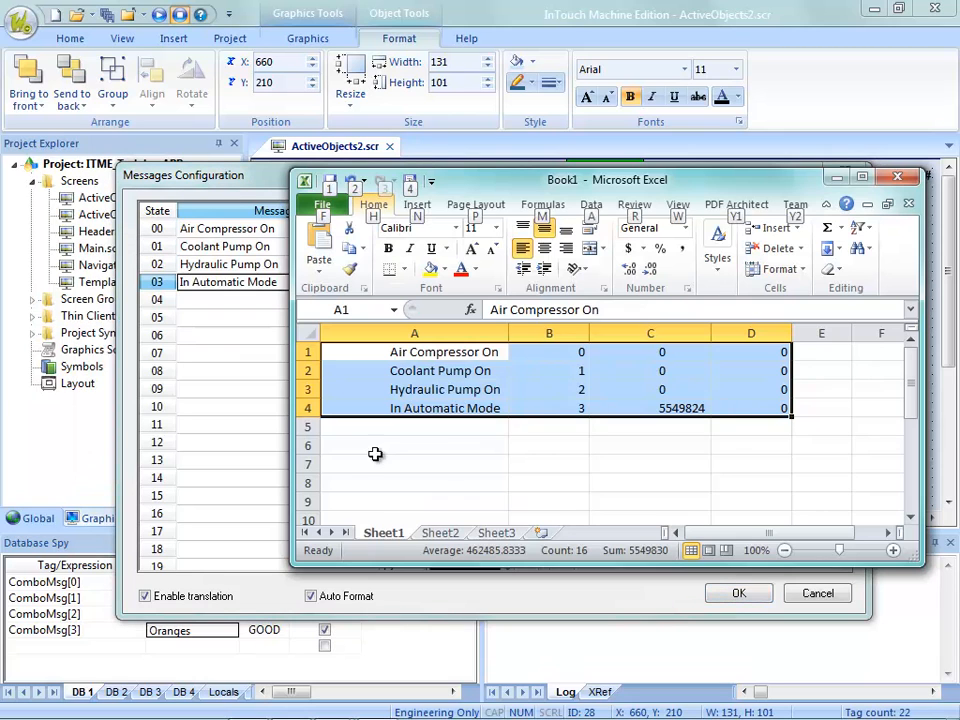
# Step: Paste the copied In Automatic Mode message row into the Excel worksheet starting at cell A5
pyautogui.click(359, 429)
pyautogui.hotkey('ctrl', 'v')
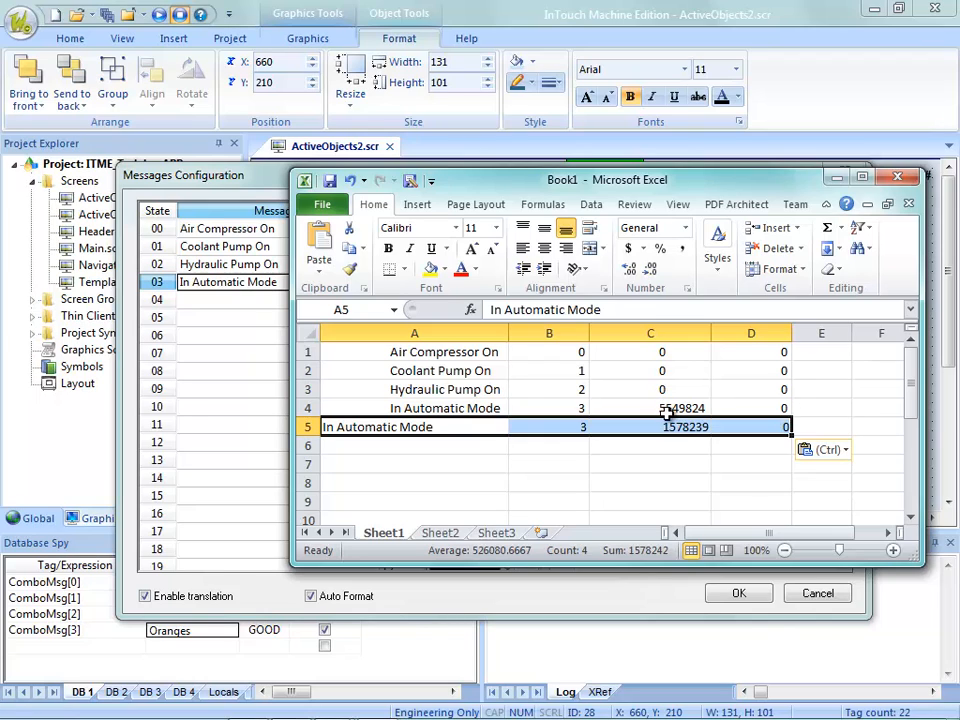
pyautogui.click(685, 445)
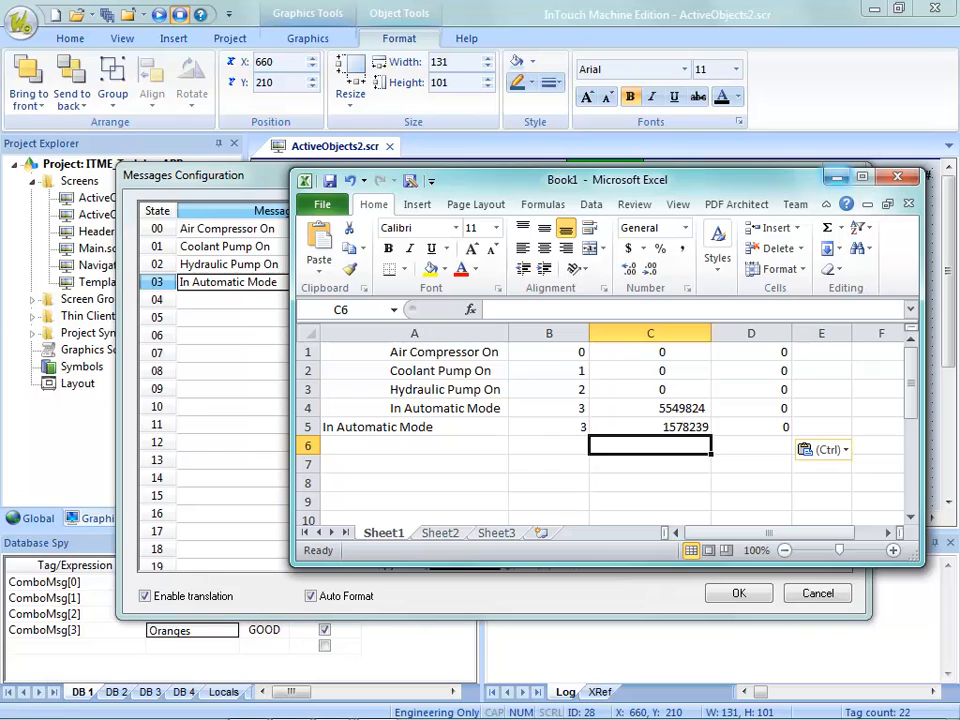
# Step: Close the Excel workbook and accept the list box's message configuration
pyautogui.click(898, 177)
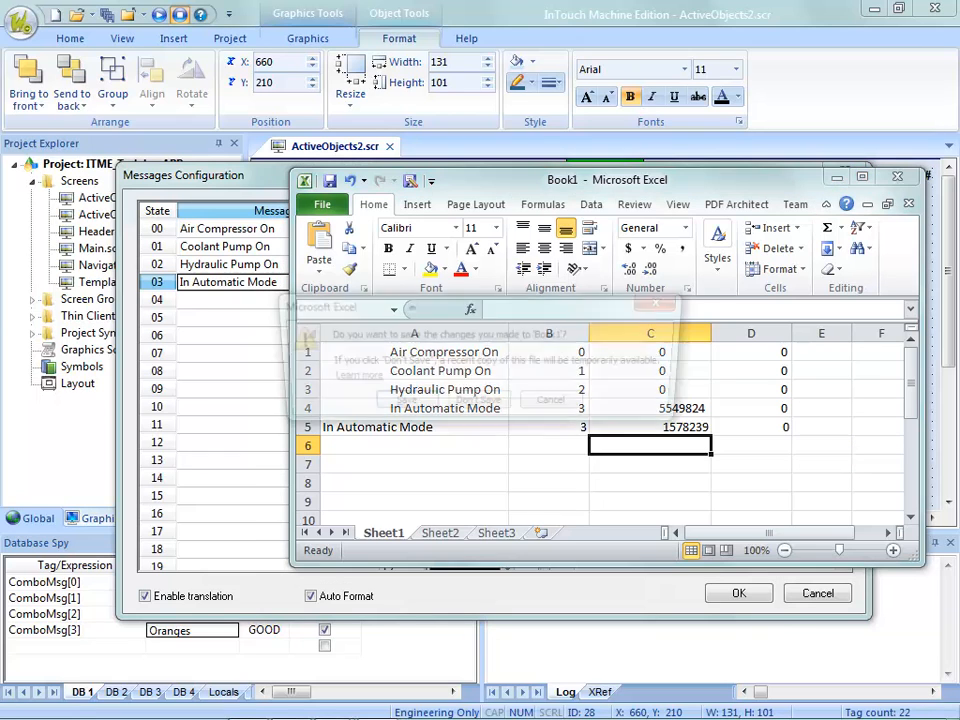
pyautogui.press('Escape')
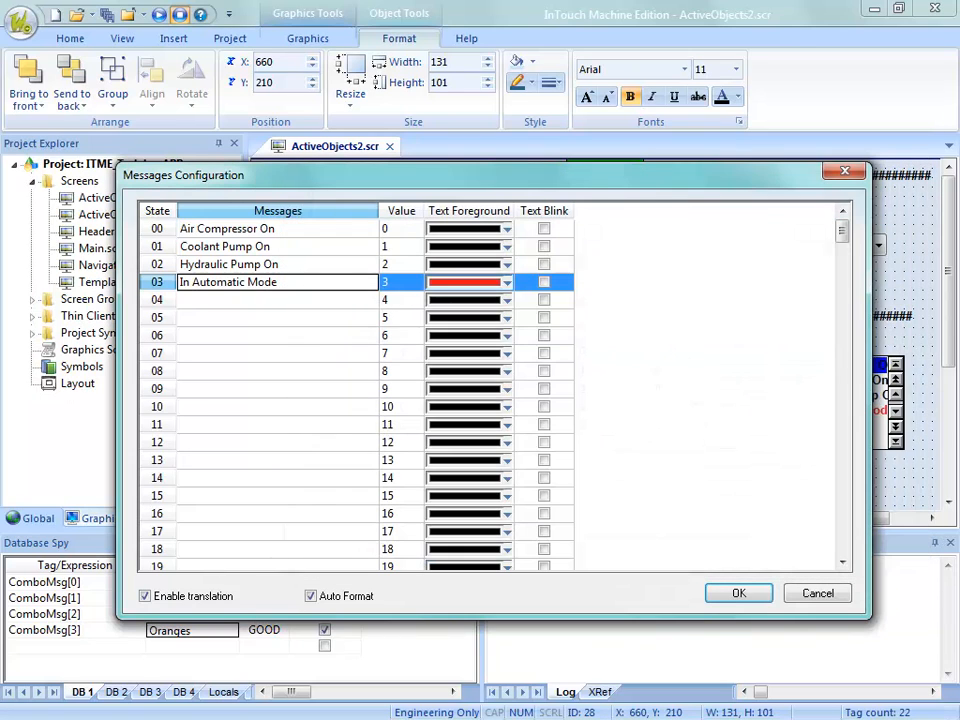
pyautogui.click(277, 300)
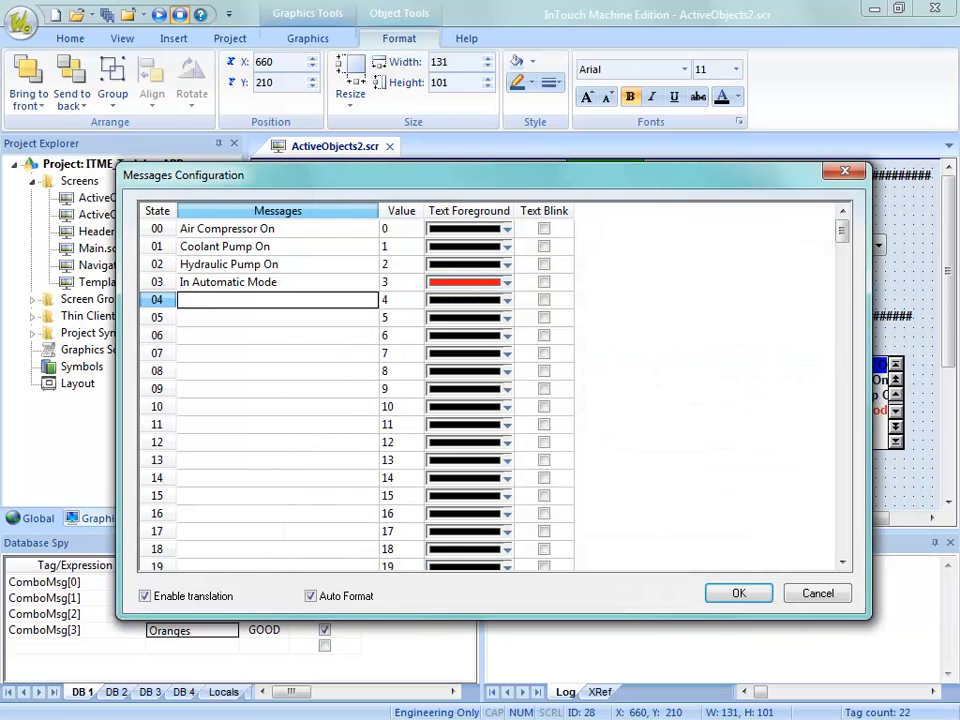
pyautogui.click(277, 229)
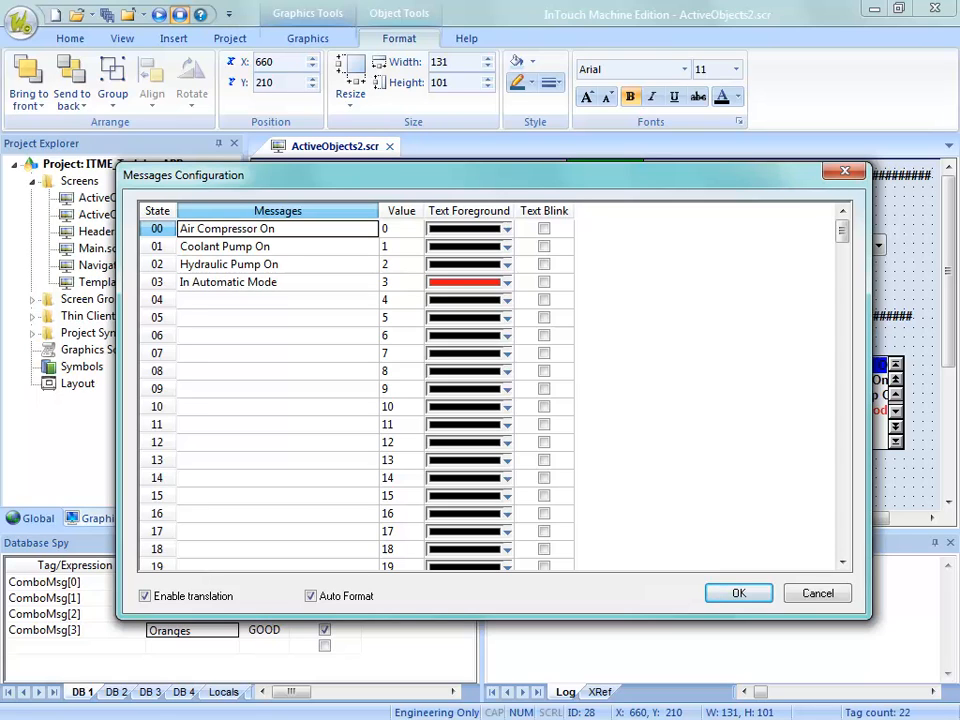
pyautogui.click(739, 593)
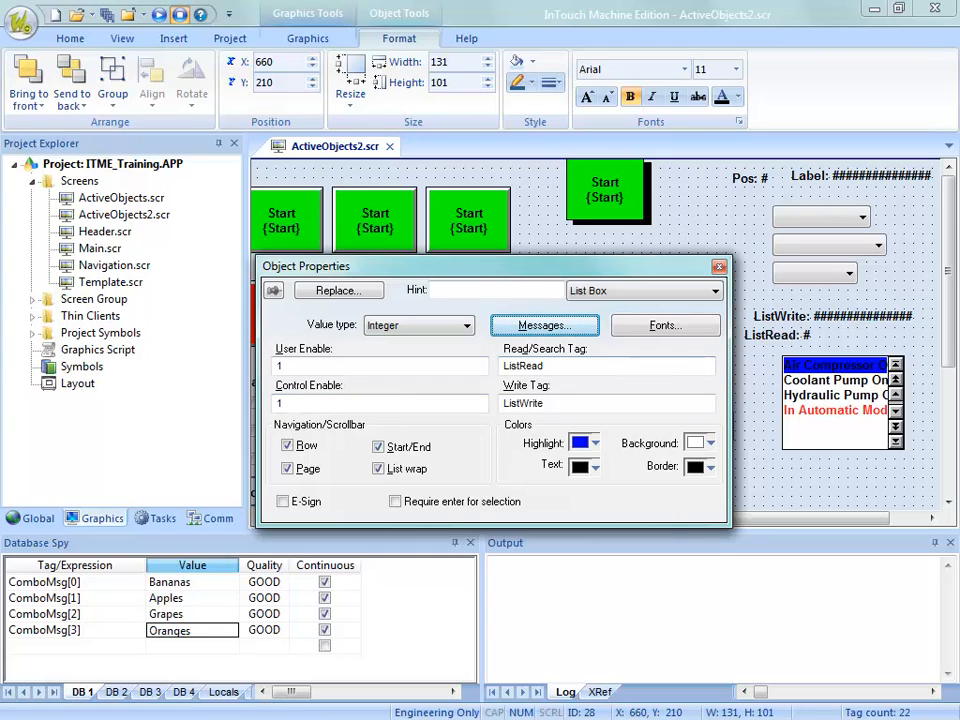
# Step: Set the list box's highlight color to the standard yellow
pyautogui.click(780, 335)
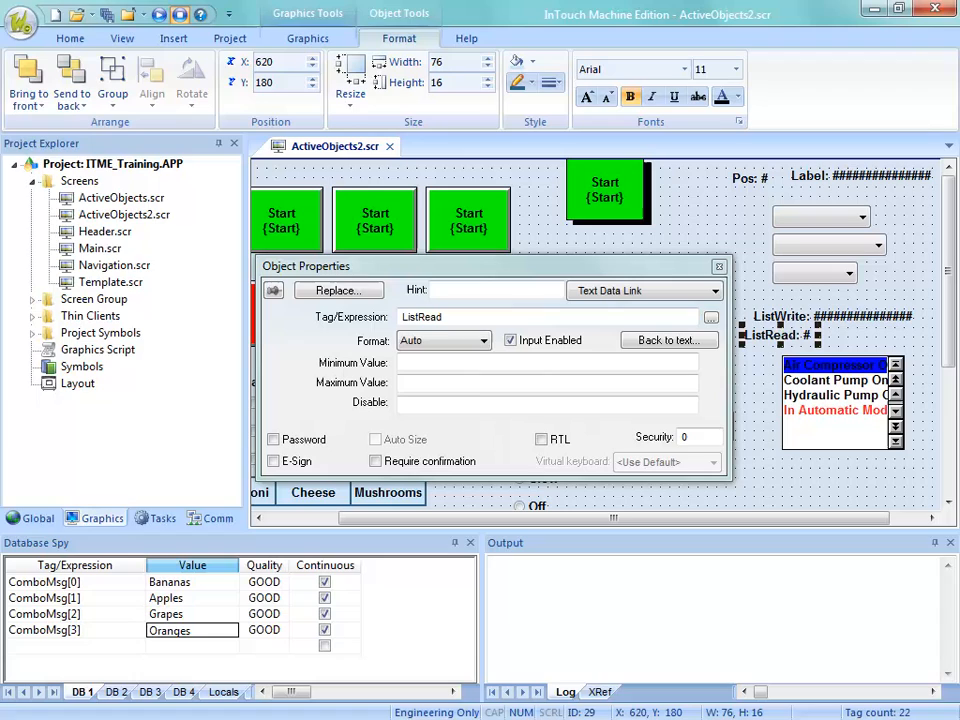
pyautogui.click(838, 402)
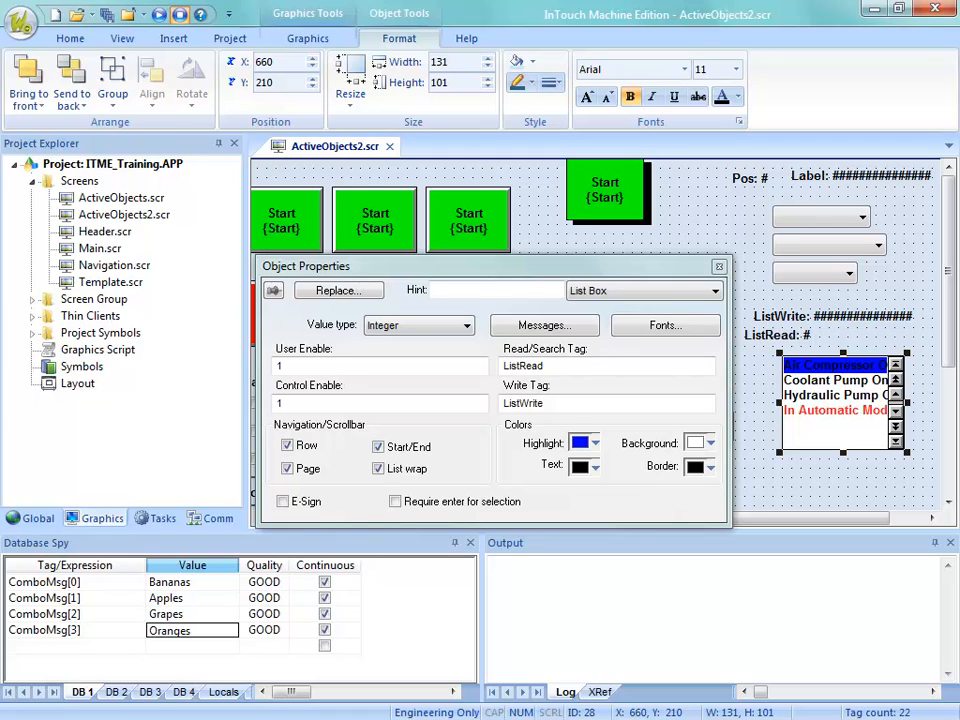
pyautogui.click(595, 443)
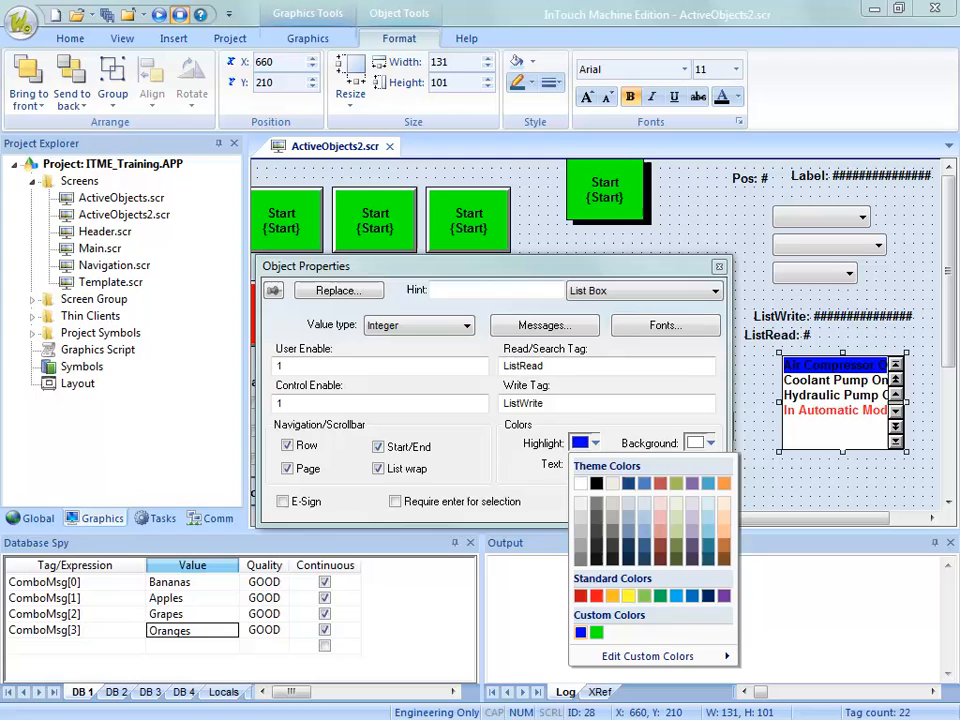
pyautogui.click(628, 596)
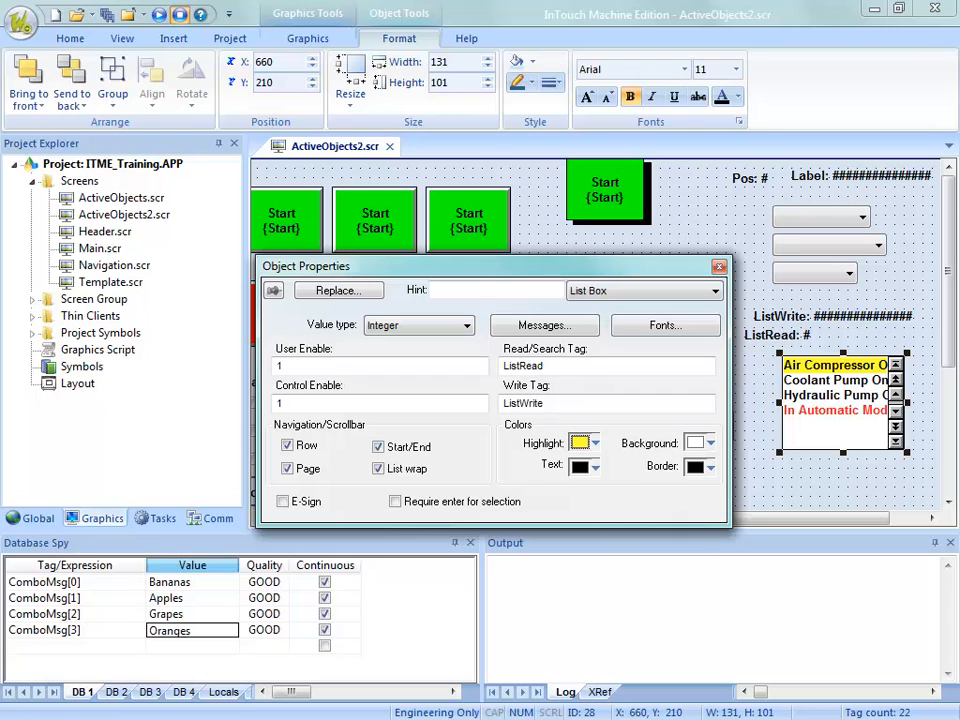
# Step: Save the ActiveObjects2 screen and agree to download it to the target system
pyautogui.rightClick(360, 145)
pyautogui.click(402, 157)
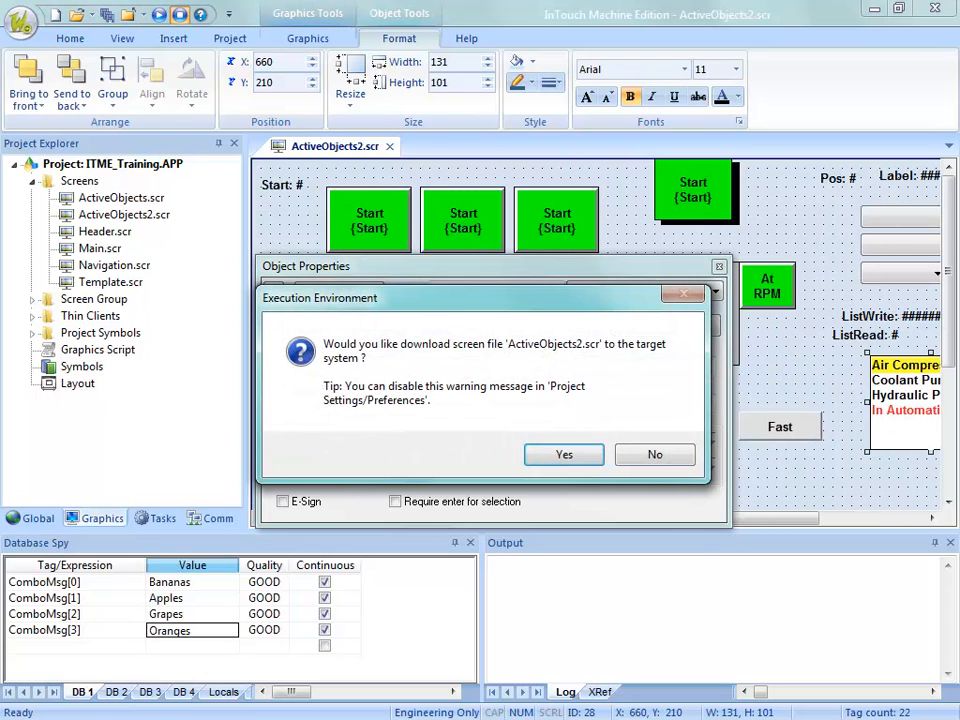
pyautogui.click(564, 455)
# Step: Switch to the Remote Desktop Connection and show the list box on the running application's Active Objects 2 screen
pyautogui.click(70, 39)
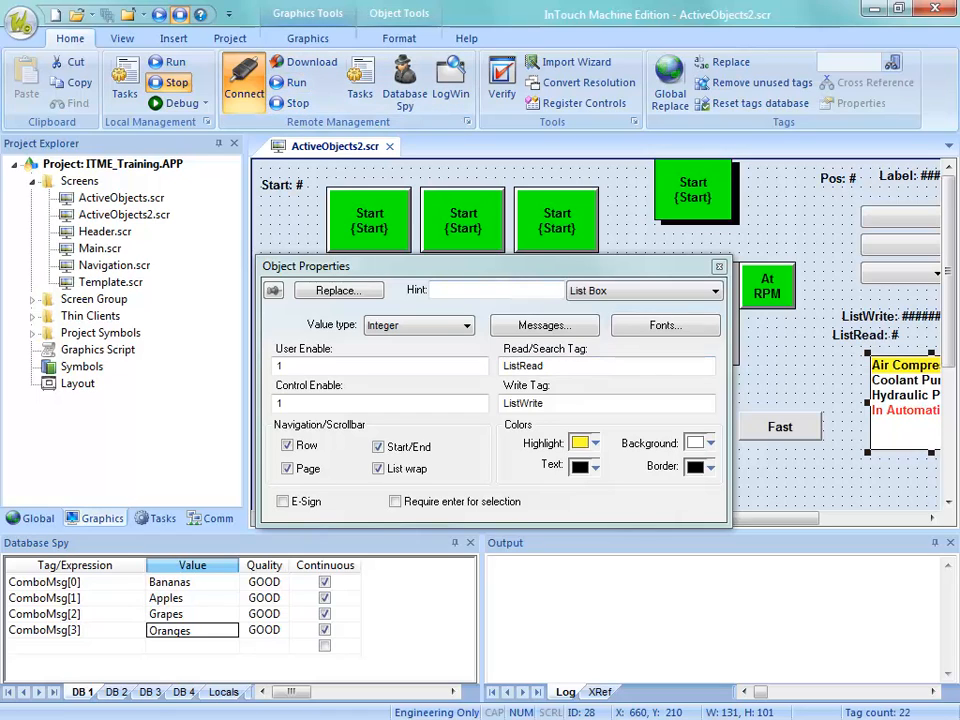
pyautogui.hotkey('alt', 'Tab')
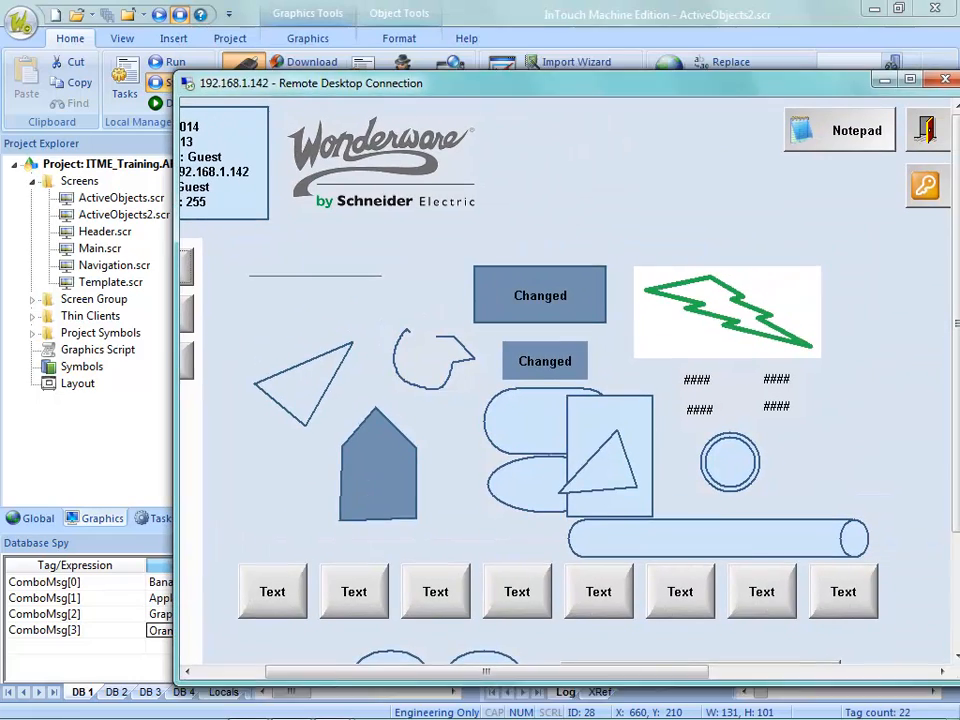
pyautogui.moveTo(560, 83); pyautogui.dragTo(559, 110)
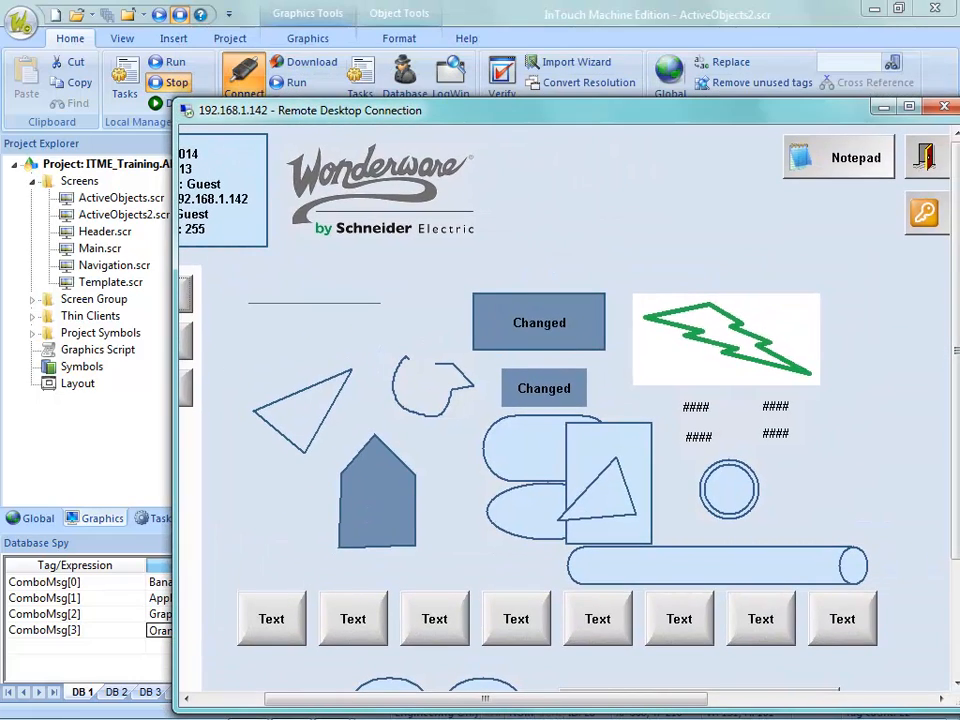
pyautogui.click(187, 388)
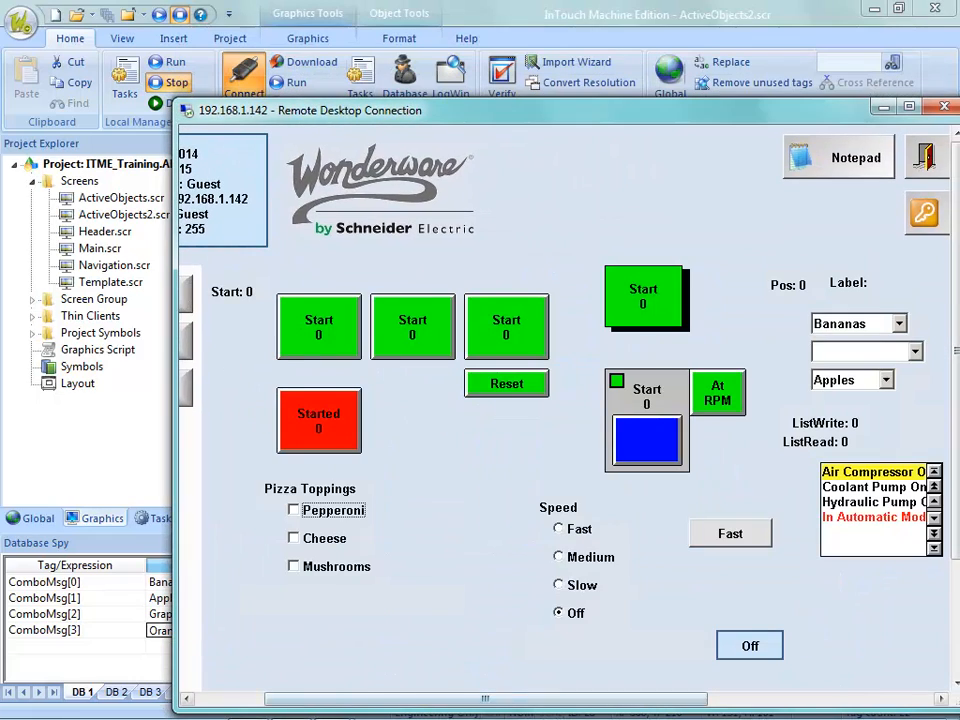
pyautogui.moveTo(486, 699); pyautogui.dragTo(598, 699)
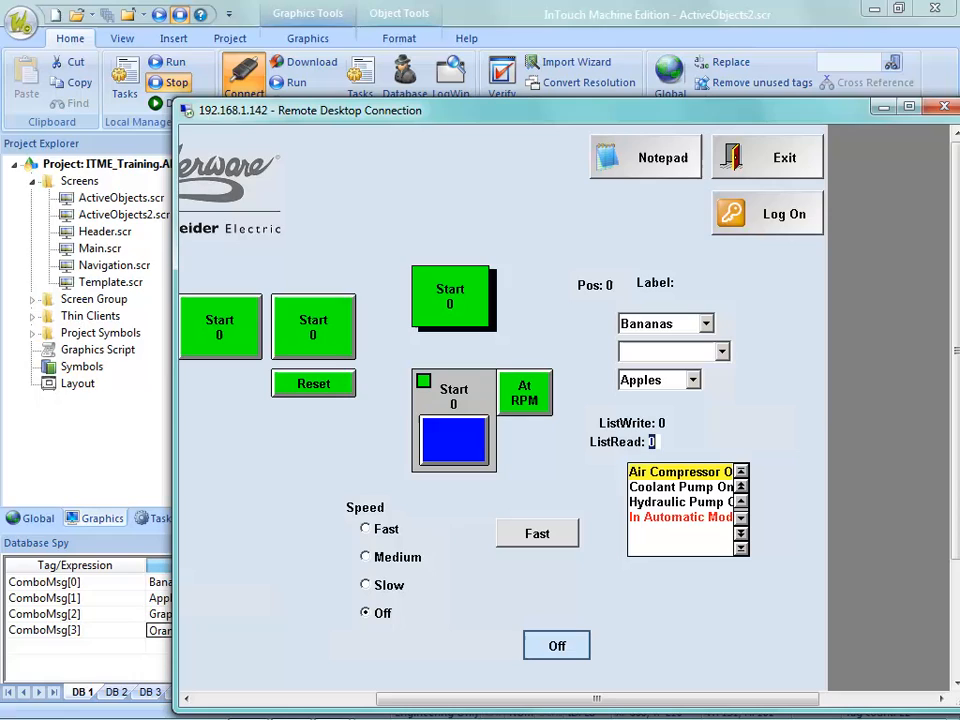
# Step: Test the list box by entering 1 and 3 as ListRead values, and exit the running application
pyautogui.write('1')
pyautogui.press('Return')
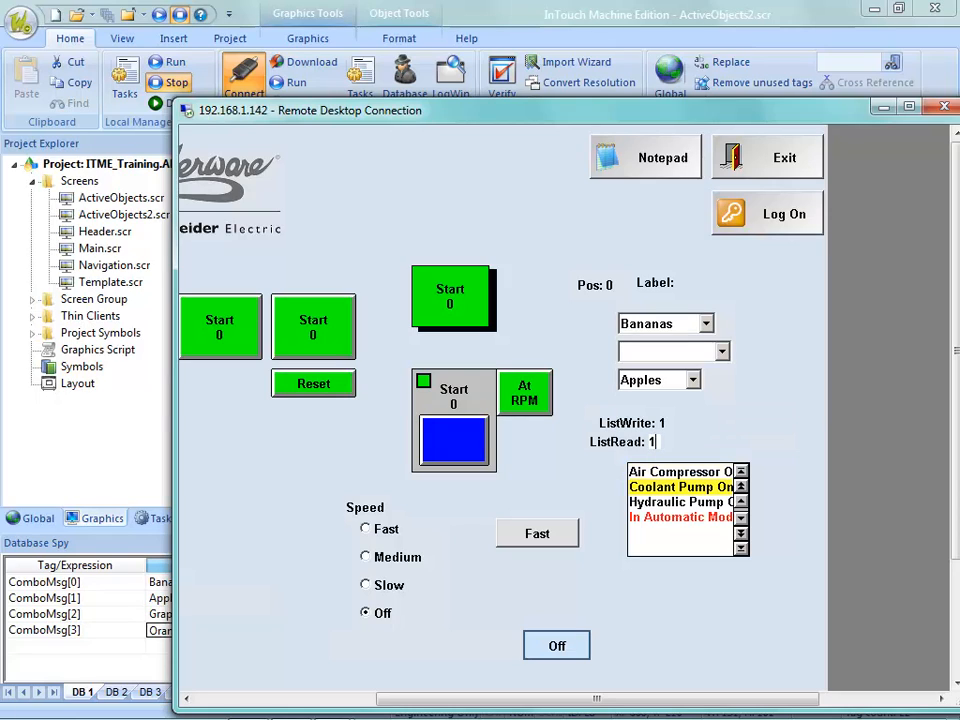
pyautogui.press('BackSpace')
pyautogui.write('3')
pyautogui.press('Return')
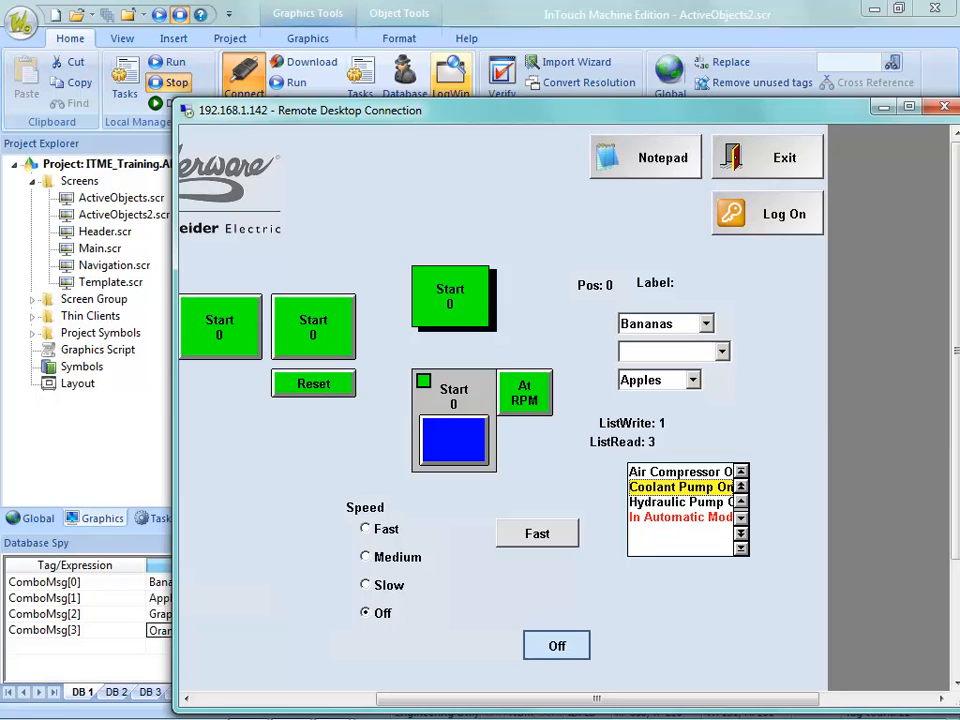
pyautogui.click(768, 157)
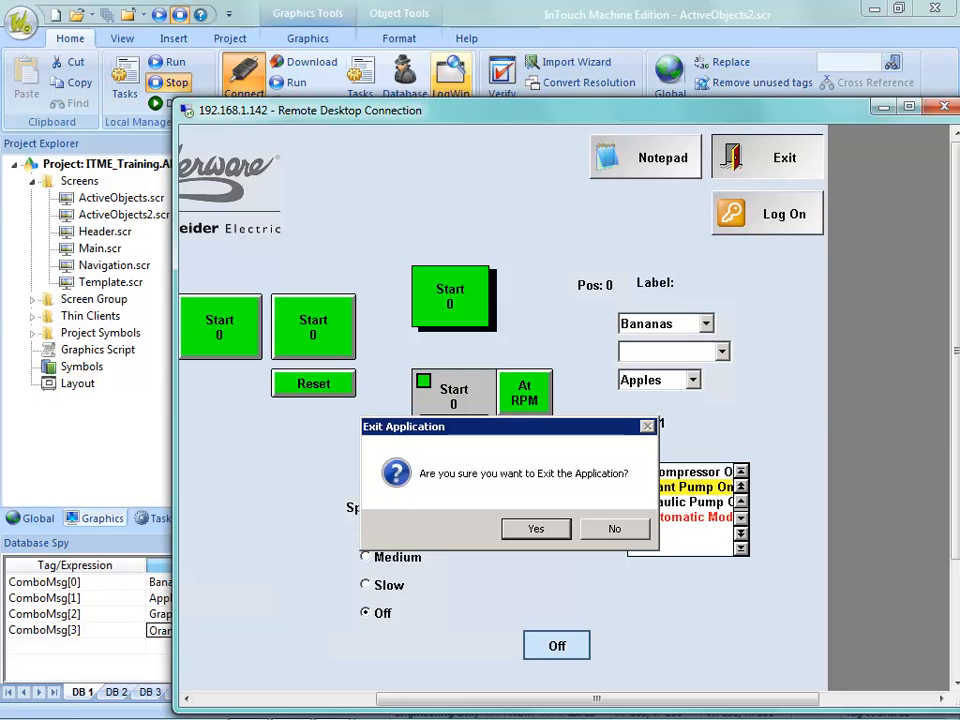
pyautogui.press('Return')
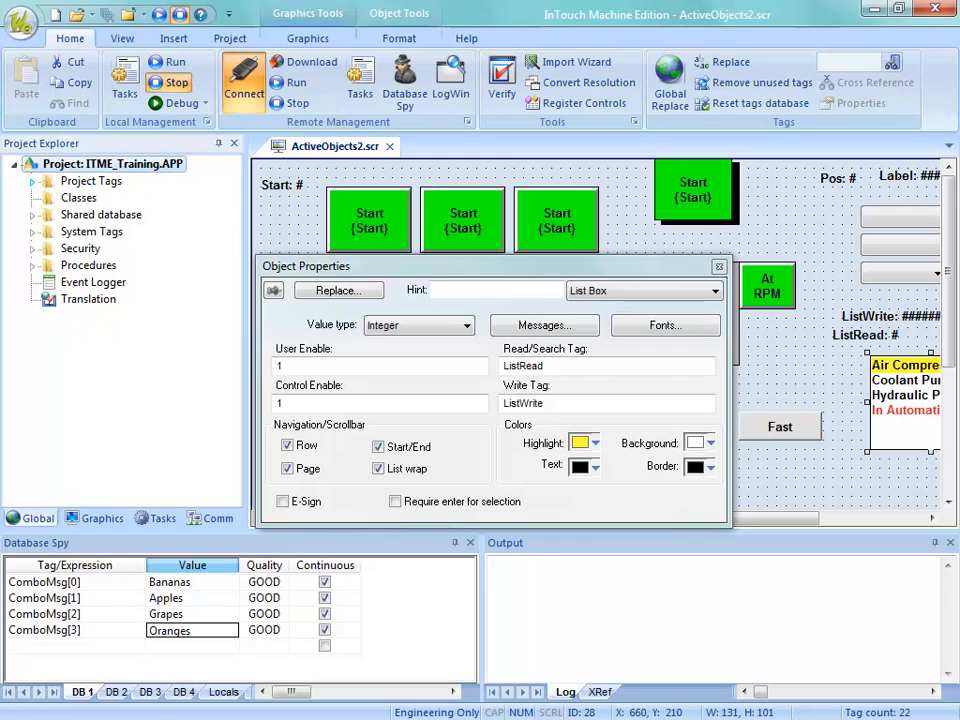
# Step: Change the ListWrite project tag's type to Integer in the tag datasheet and close the datasheet
pyautogui.click(32, 182)
pyautogui.doubleClick(116, 198)
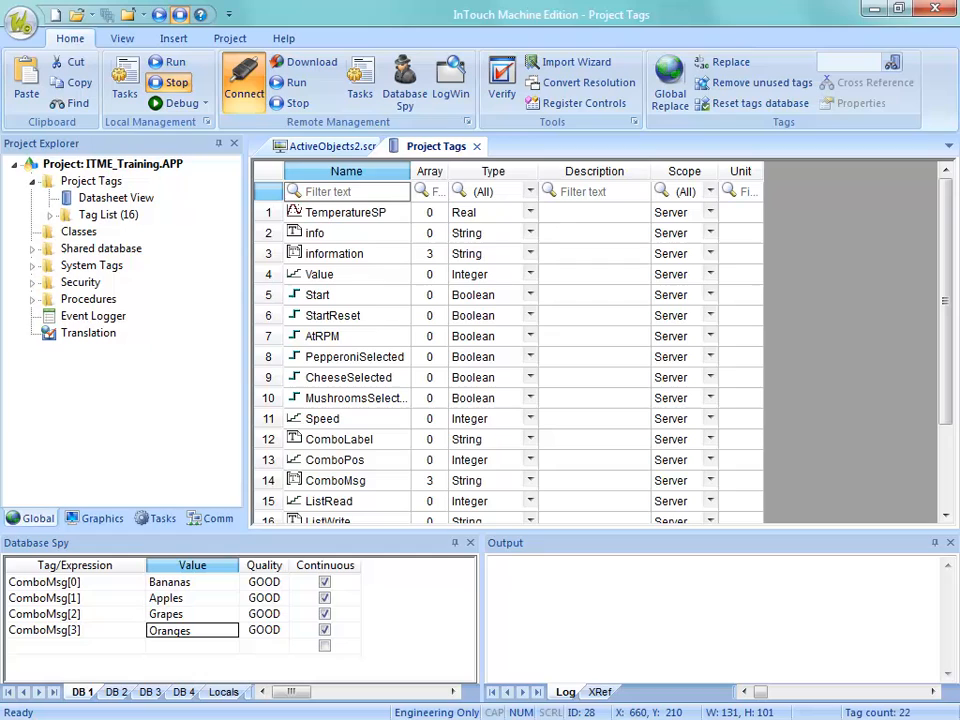
pyautogui.scroll(-2, 508, 350)
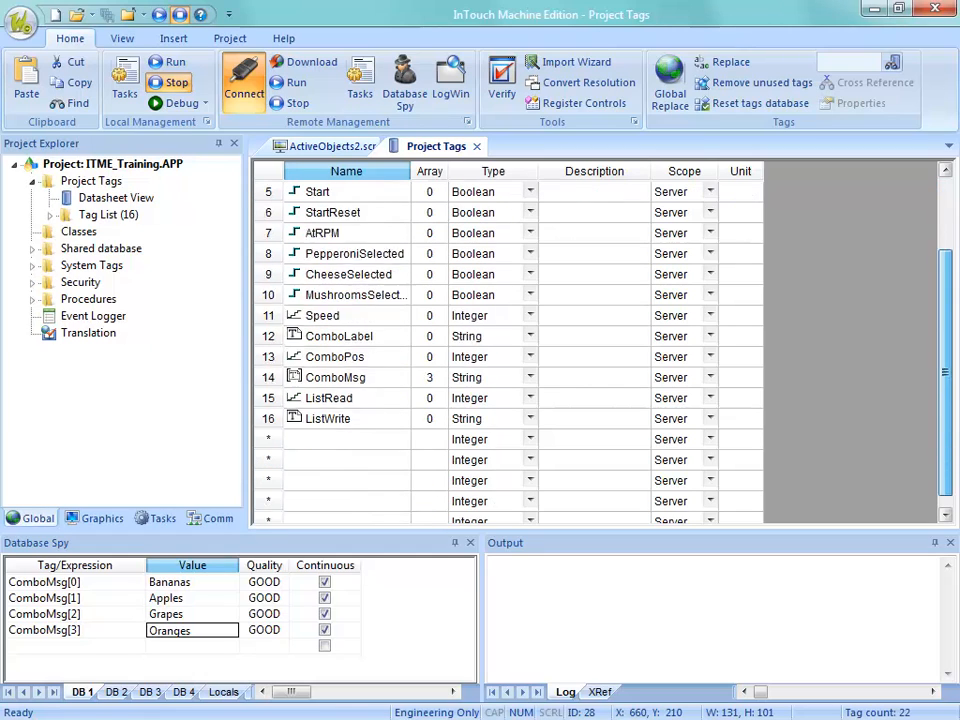
pyautogui.click(485, 398)
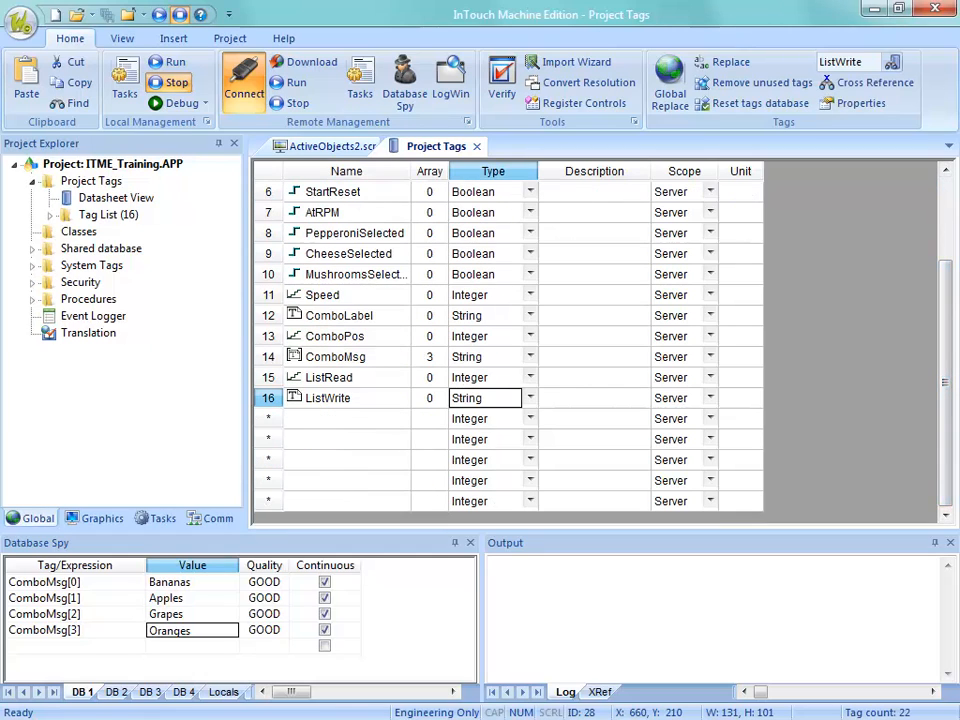
pyautogui.click(530, 398)
pyautogui.click(472, 432)
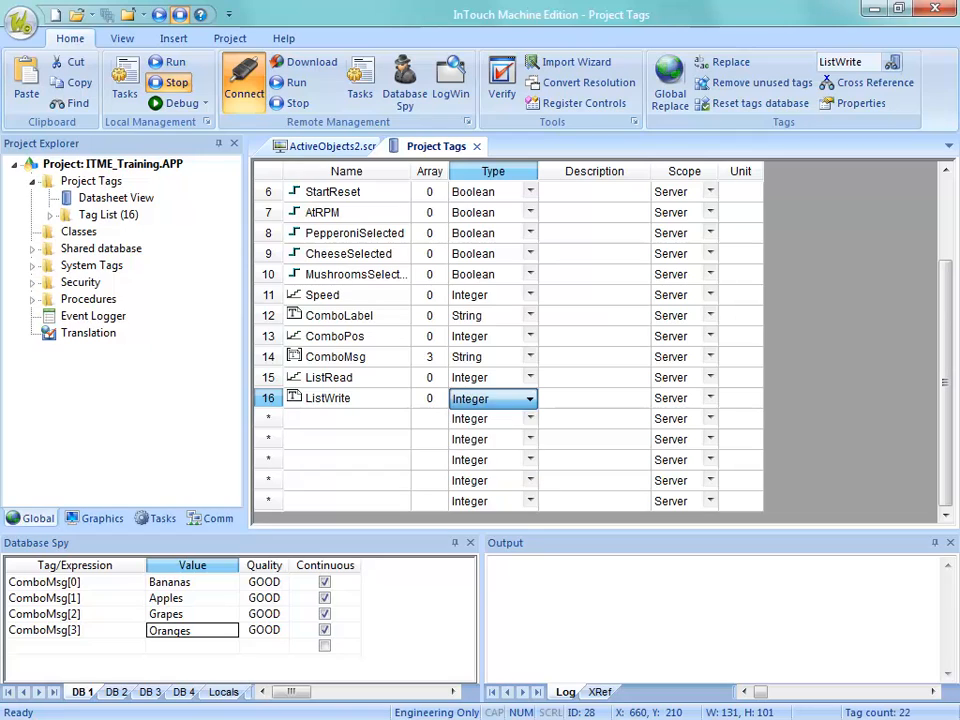
pyautogui.click(477, 147)
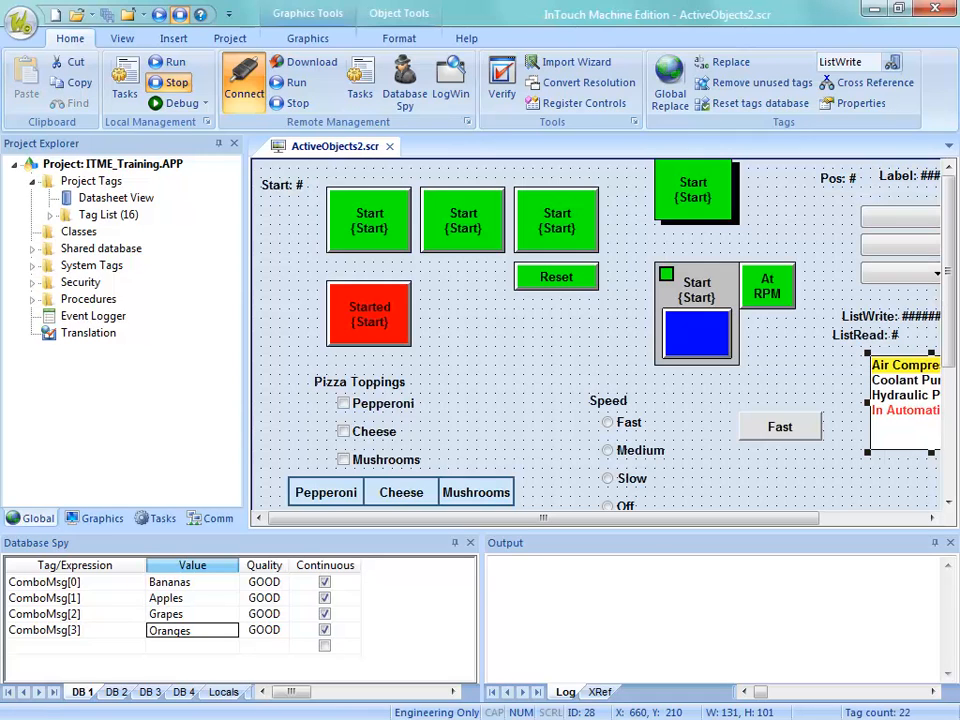
# Step: Close the ActiveObjects2 screen and download the whole project to the target host
pyautogui.rightClick(345, 144)
pyautogui.click(388, 178)
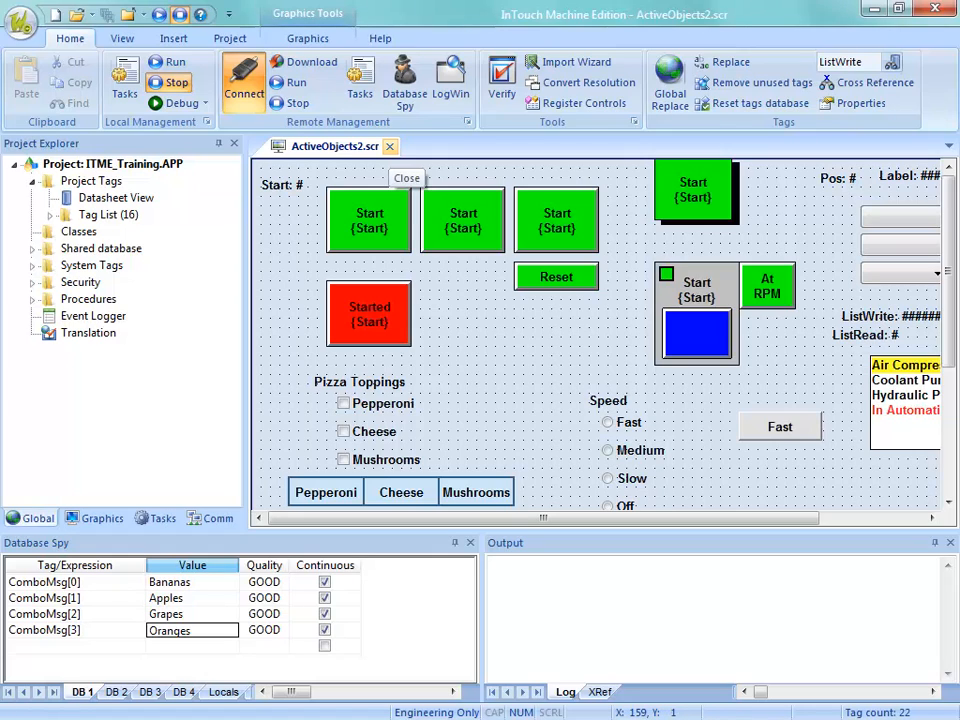
pyautogui.click(389, 146)
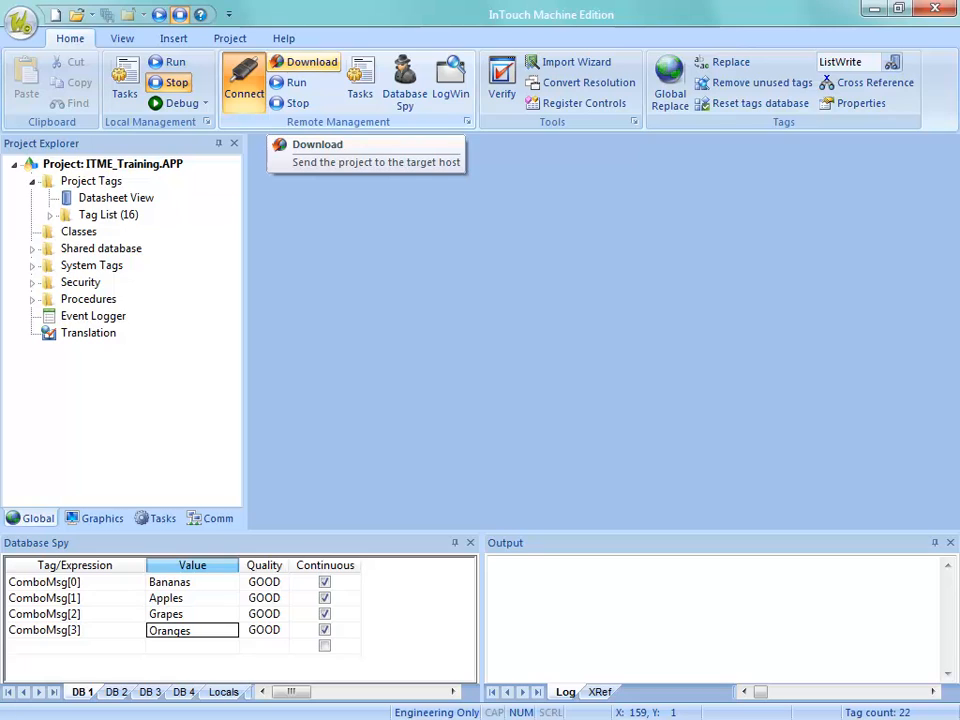
pyautogui.click(305, 64)
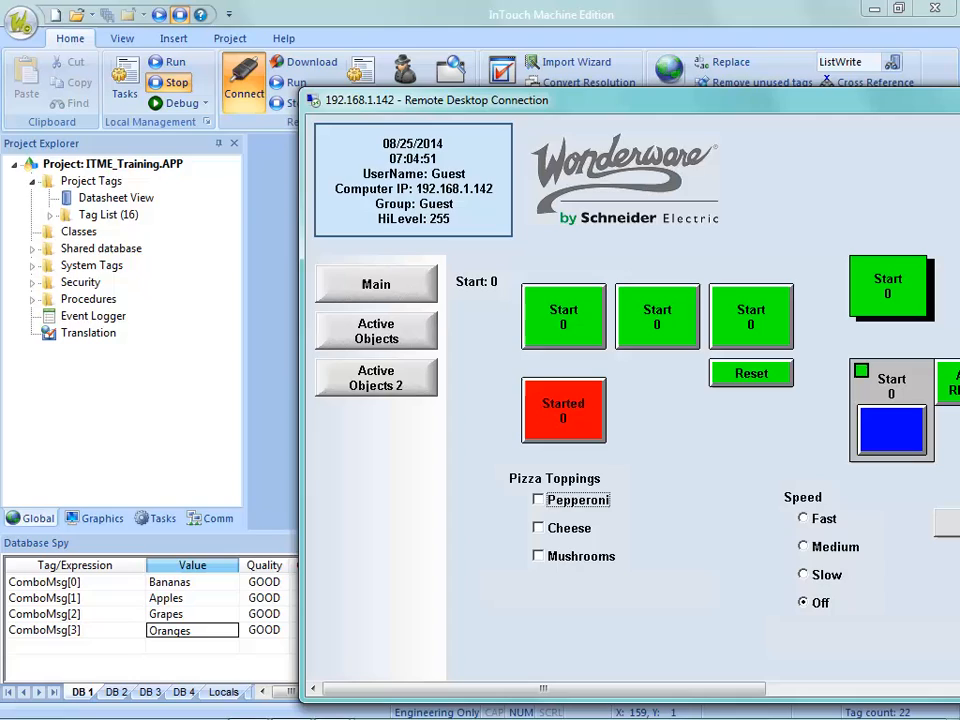
# Step: Test the list box in the remote session by selecting Coolant Pump On, Hydraulic Pump On and In Automatic Mode, and move the remote window aside
pyautogui.moveTo(700, 100); pyautogui.dragTo(484, 57)
pyautogui.moveTo(370, 646); pyautogui.dragTo(535, 646)
pyautogui.click(616, 434)
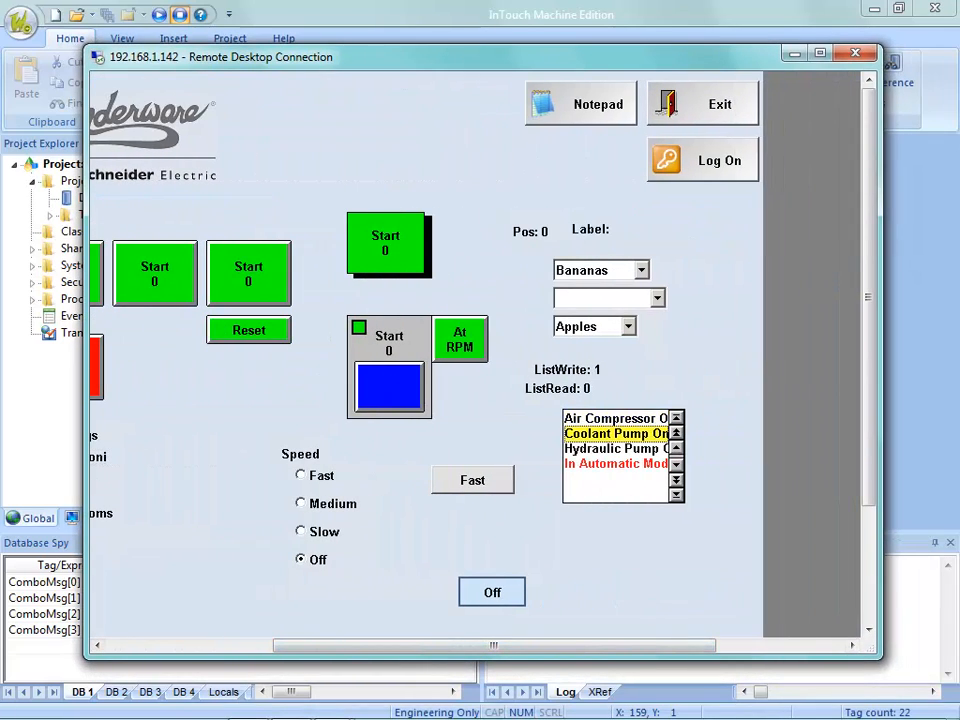
pyautogui.click(616, 449)
pyautogui.click(616, 464)
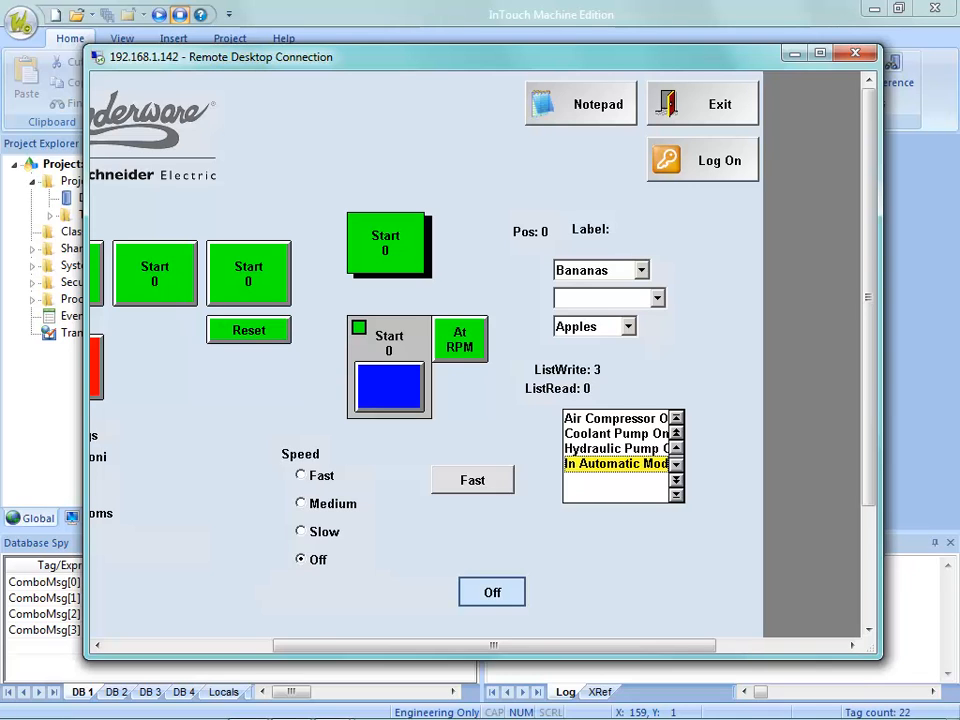
pyautogui.moveTo(480, 57); pyautogui.dragTo(940, 0)
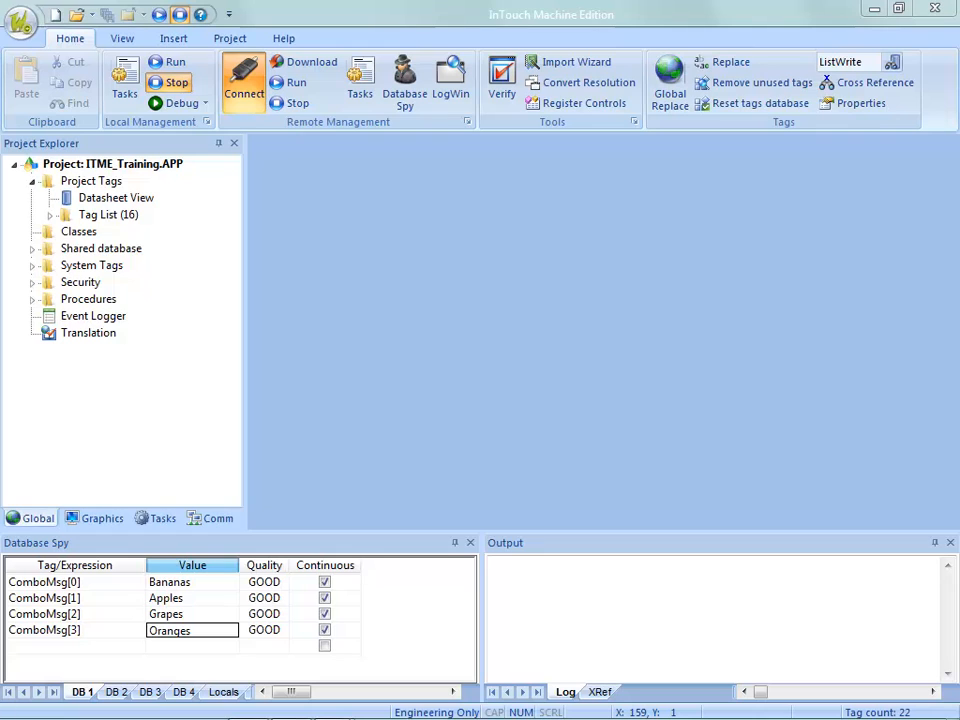
# Step: Reopen the ActiveObjects2 screen and disable the Page navigation option in the list box's properties
pyautogui.click(96, 518)
pyautogui.doubleClick(124, 215)
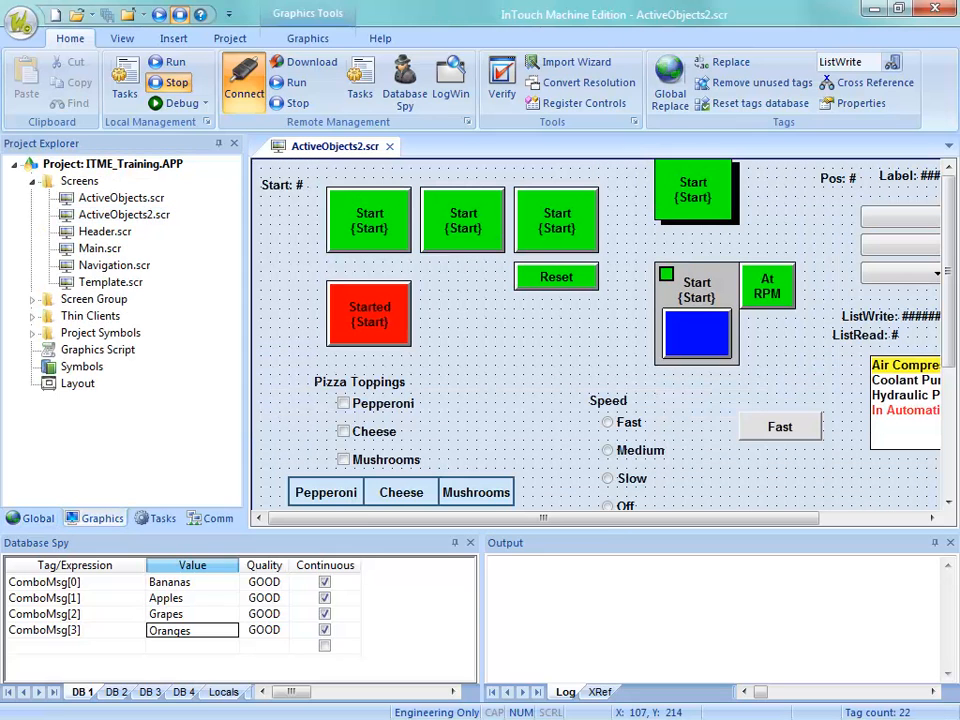
pyautogui.moveTo(660, 518); pyautogui.dragTo(770, 518)
pyautogui.doubleClick(812, 422)
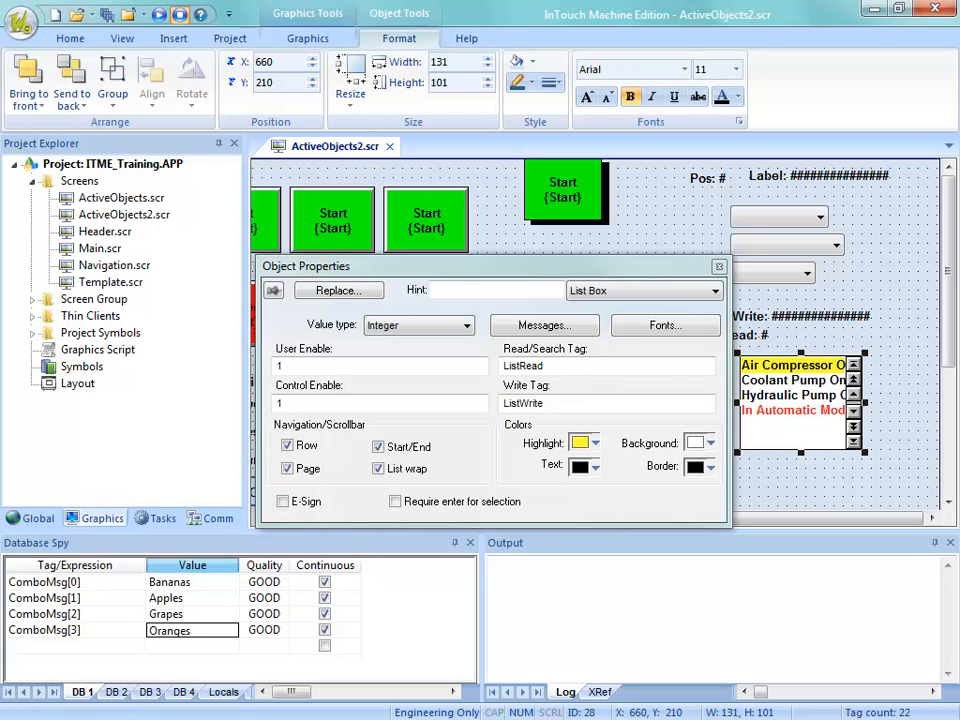
pyautogui.click(287, 468)
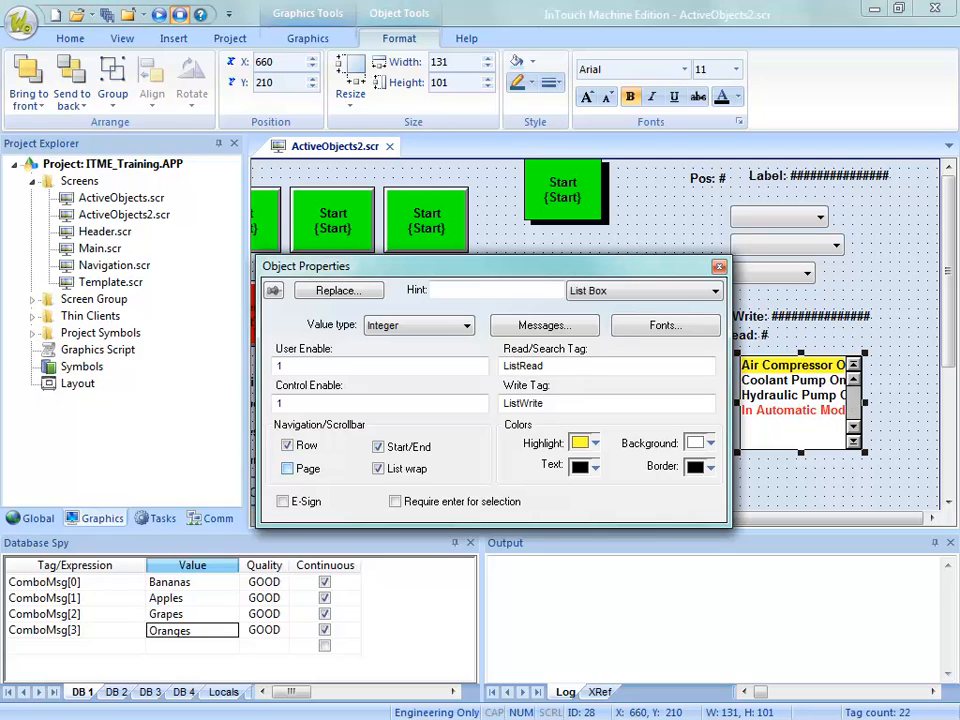
# Step: Turn the list box's Row and Start/End navigation options off for comparison, and enable Row, Page and Start/End again
pyautogui.click(287, 445)
pyautogui.click(378, 446)
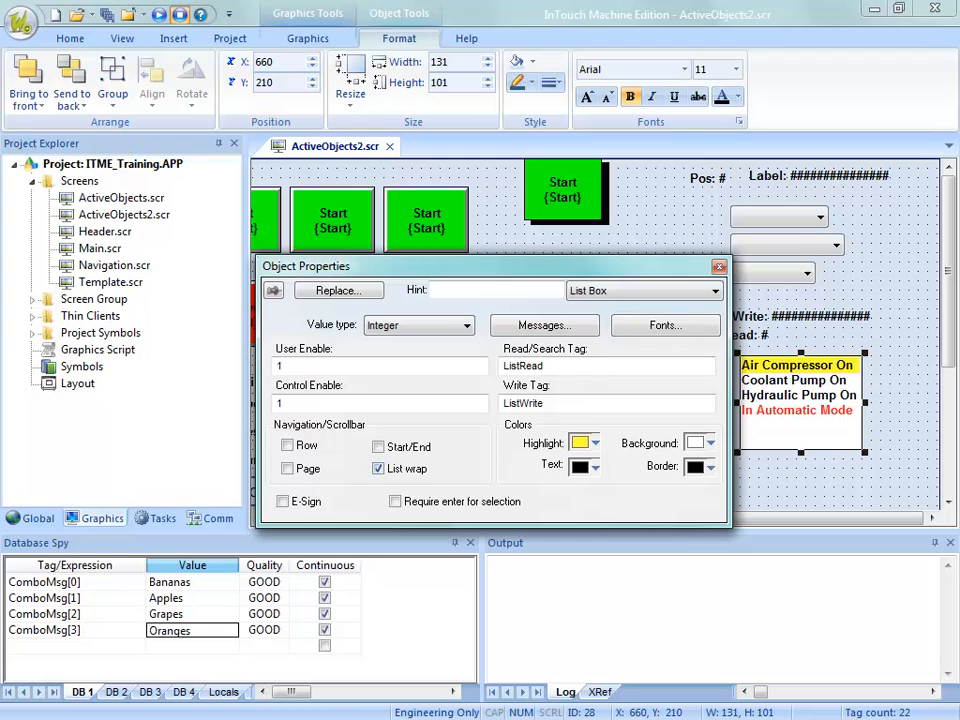
pyautogui.click(378, 446)
pyautogui.click(287, 468)
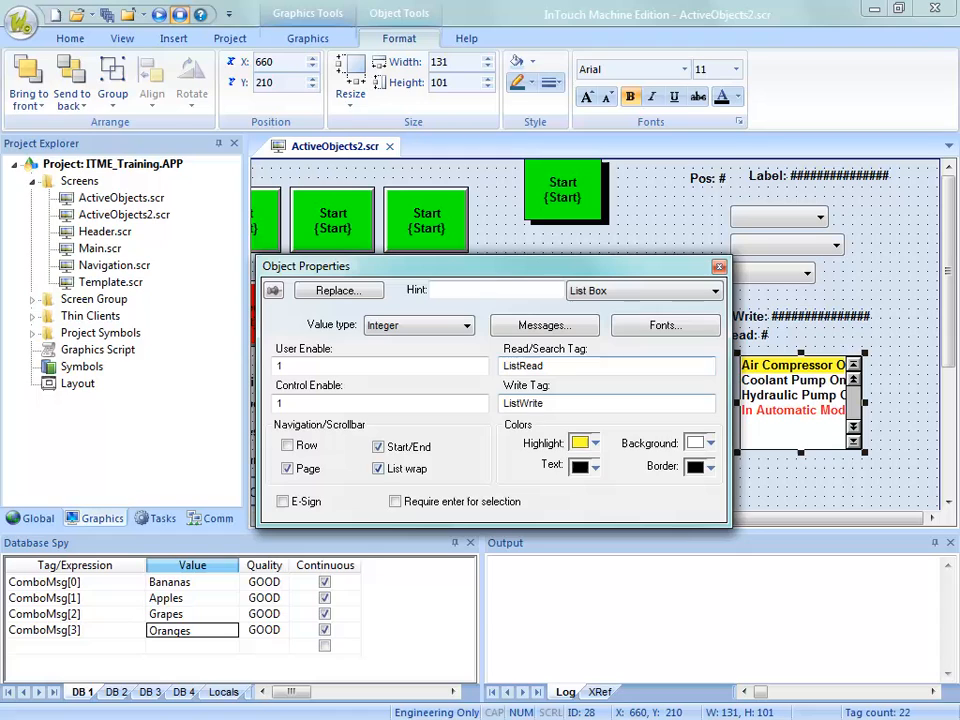
pyautogui.click(287, 446)
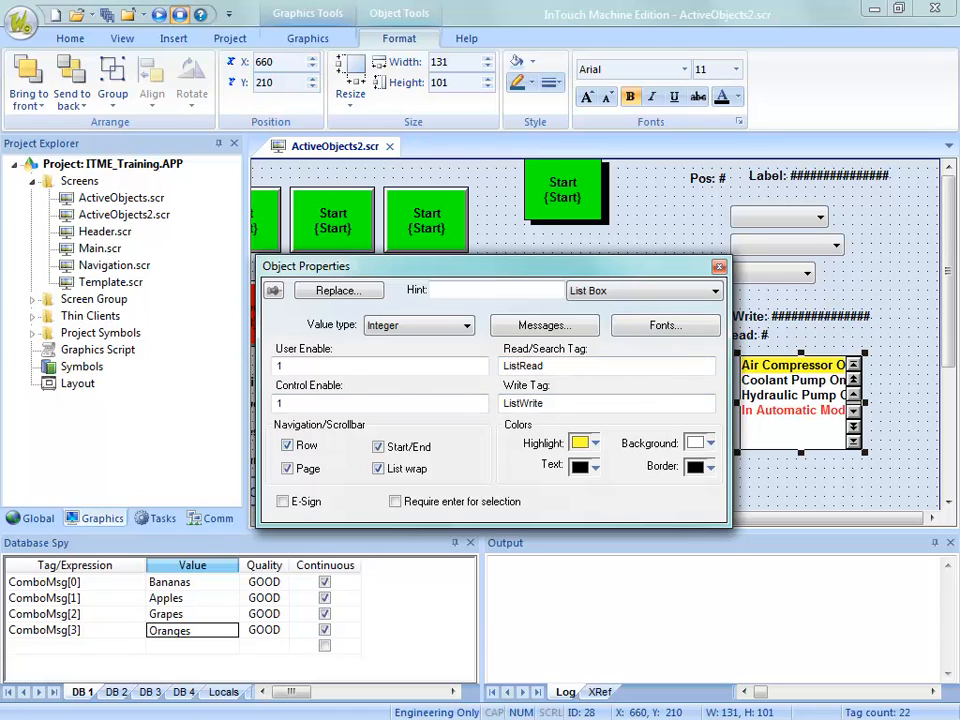
# Step: Test row-by-row scrolling with list wrap in the remote session, past the list's first and last messages, and move the remote window aside
pyautogui.moveTo(955, 15); pyautogui.dragTo(570, 125)
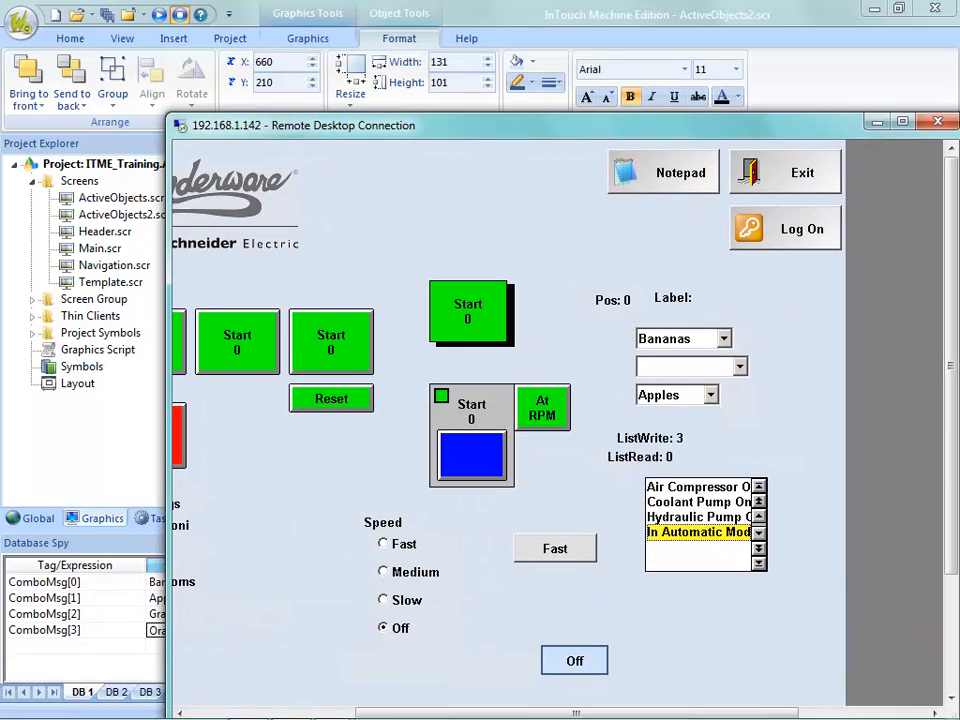
pyautogui.click(758, 517)
pyautogui.click(758, 517)
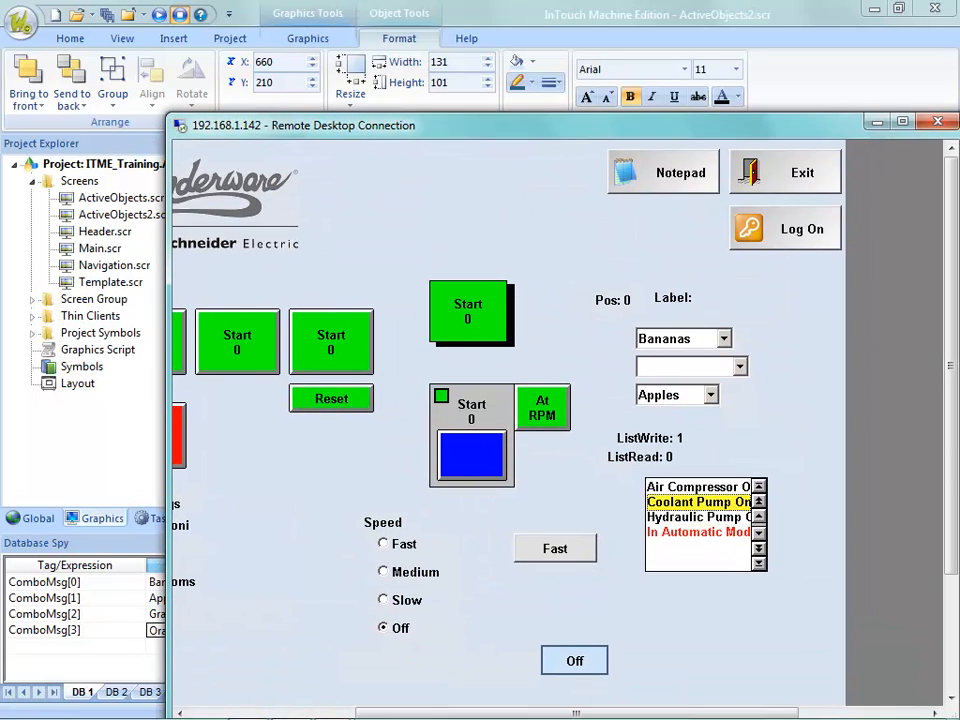
pyautogui.click(758, 517)
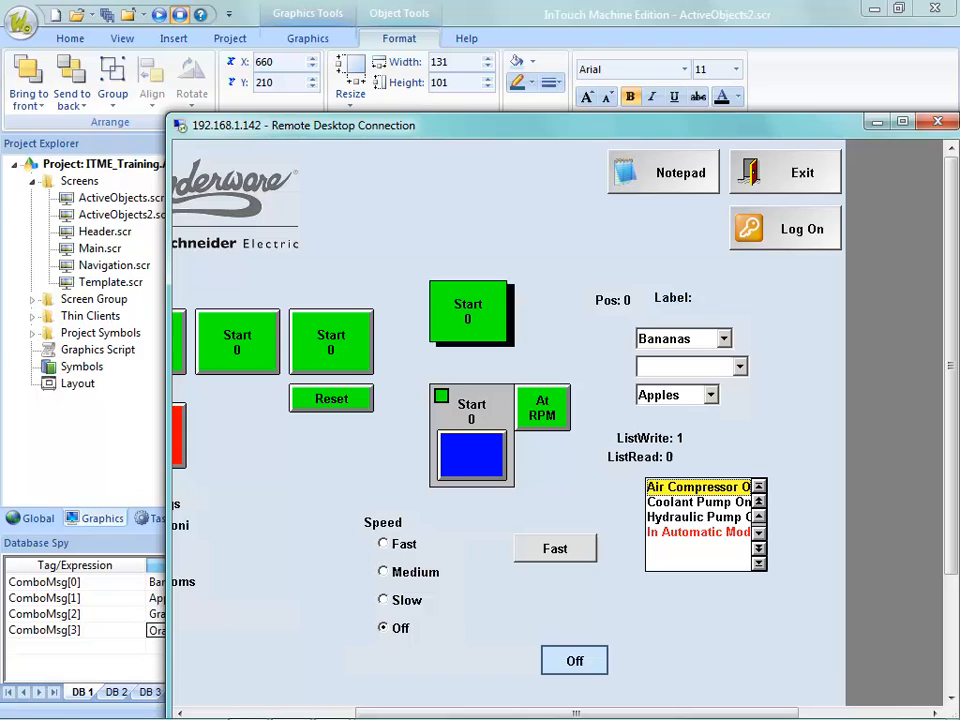
pyautogui.click(759, 548)
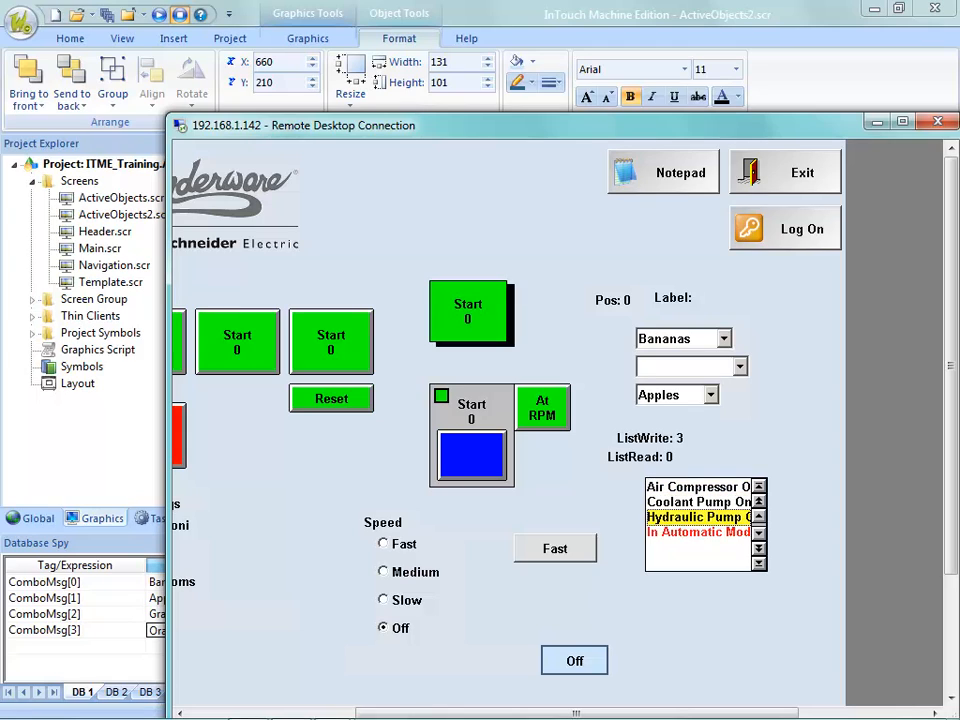
pyautogui.press('Down')
pyautogui.press('Down')
pyautogui.press('Down')
pyautogui.press('Down')
pyautogui.press('Down')
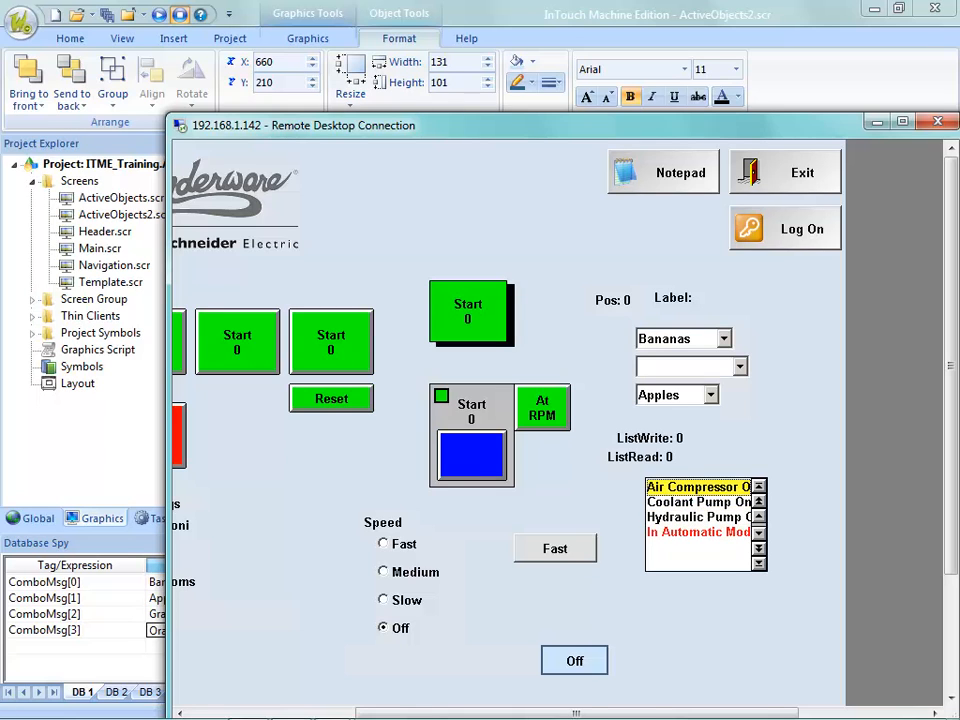
pyautogui.moveTo(540, 125); pyautogui.dragTo(755, 0)
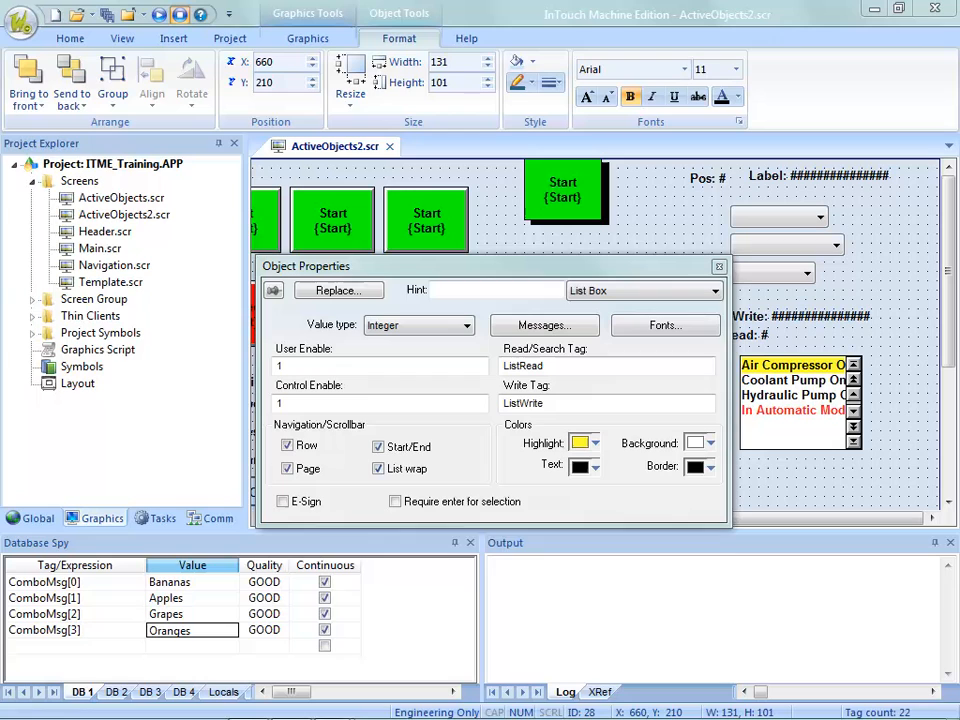
# Step: Disable the list box's List wrap option, save the ActiveObjects2 screen and download it to the target system
pyautogui.click(379, 468)
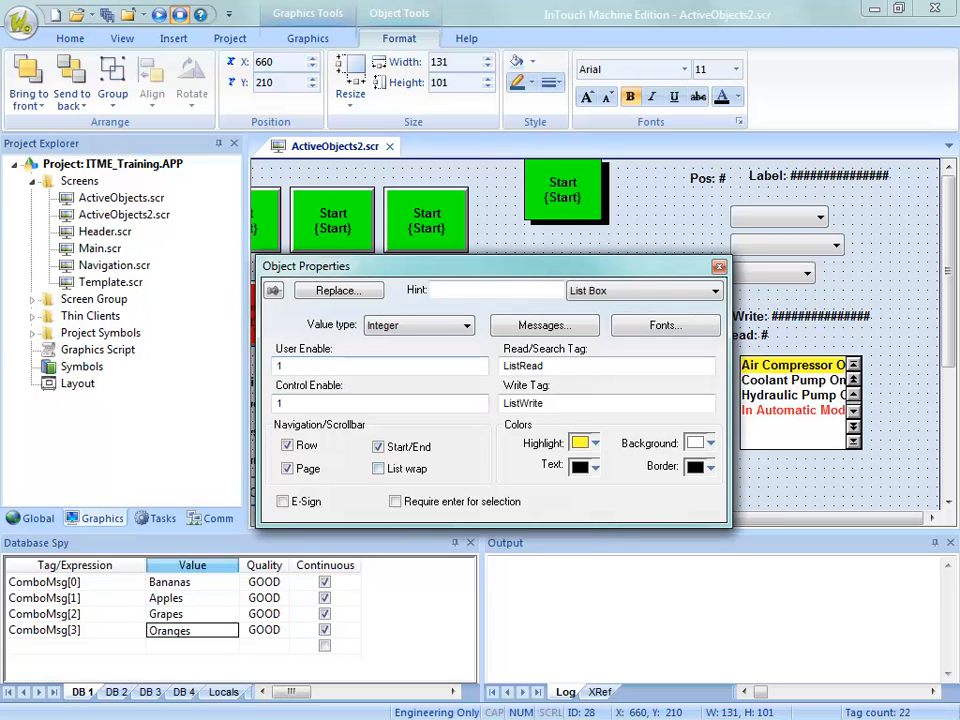
pyautogui.rightClick(350, 147)
pyautogui.click(390, 158)
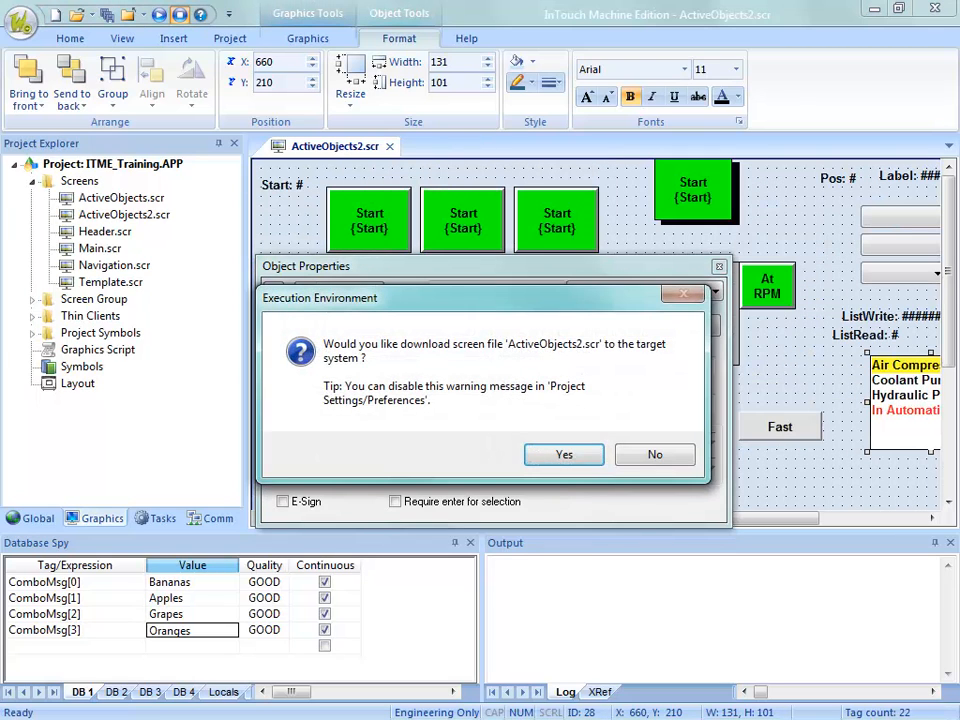
pyautogui.click(563, 454)
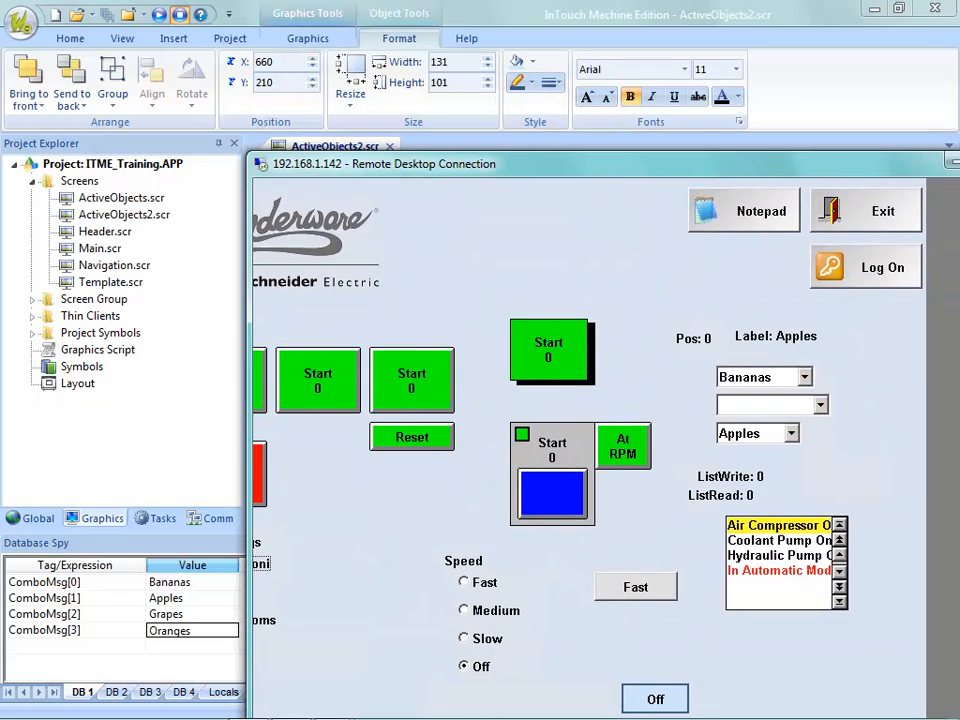
# Step: Test the list box in the remote session by selecting each message down to In Automatic Mode and going back up to Air Compressor On
pyautogui.click(778, 540)
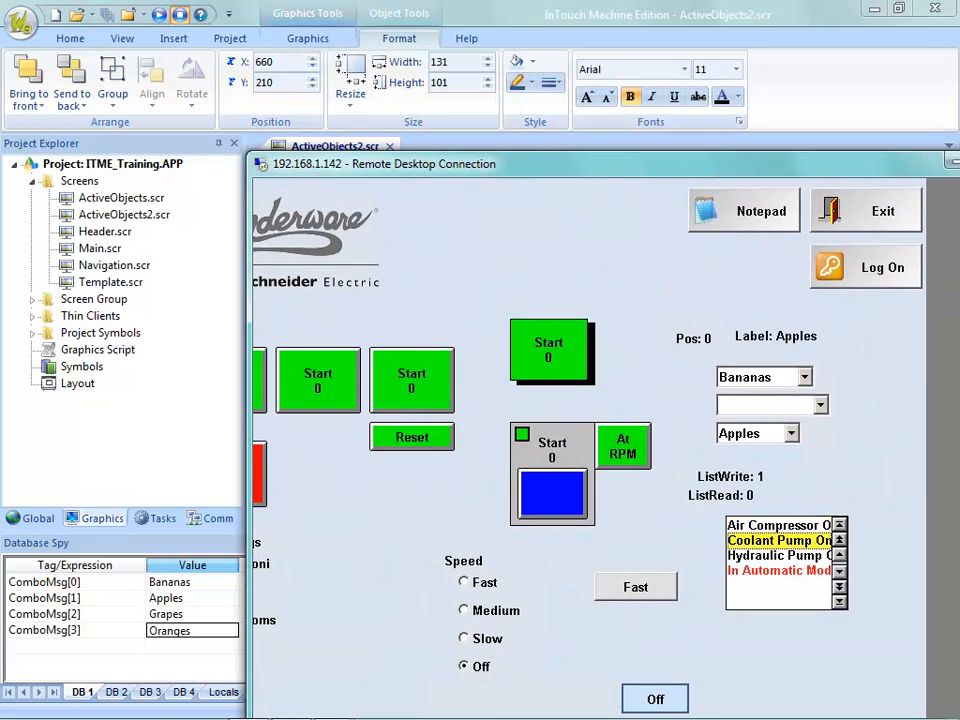
pyautogui.click(778, 555)
pyautogui.click(778, 570)
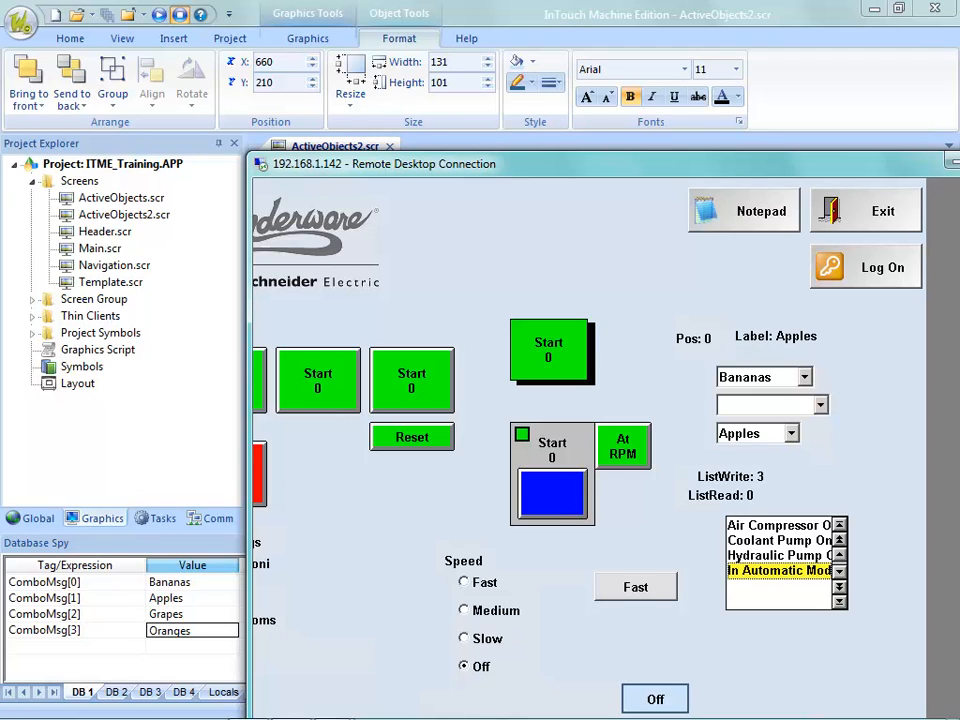
pyautogui.press('Up')
pyautogui.press('Up')
pyautogui.press('Up')
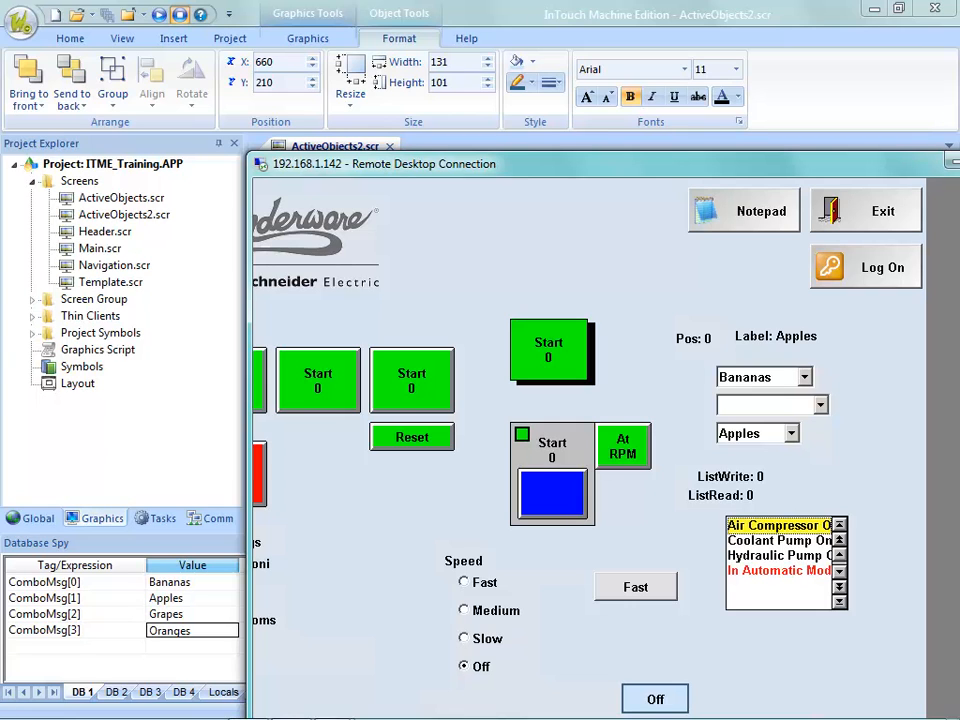
pyautogui.click(955, 162)
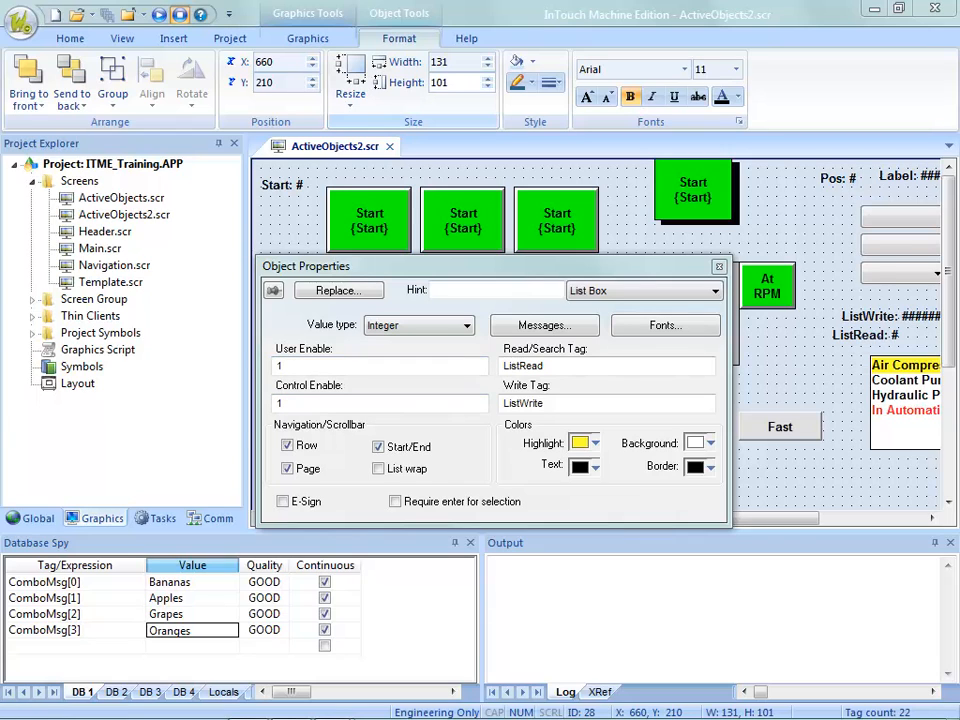
# Step: Switch to the PowerPoint slide show to review the list box's User/Control Enable slide, and return to InTouch Machine Edition
pyautogui.hotkey('alt', 'Tab')
pyautogui.click(370, 332)
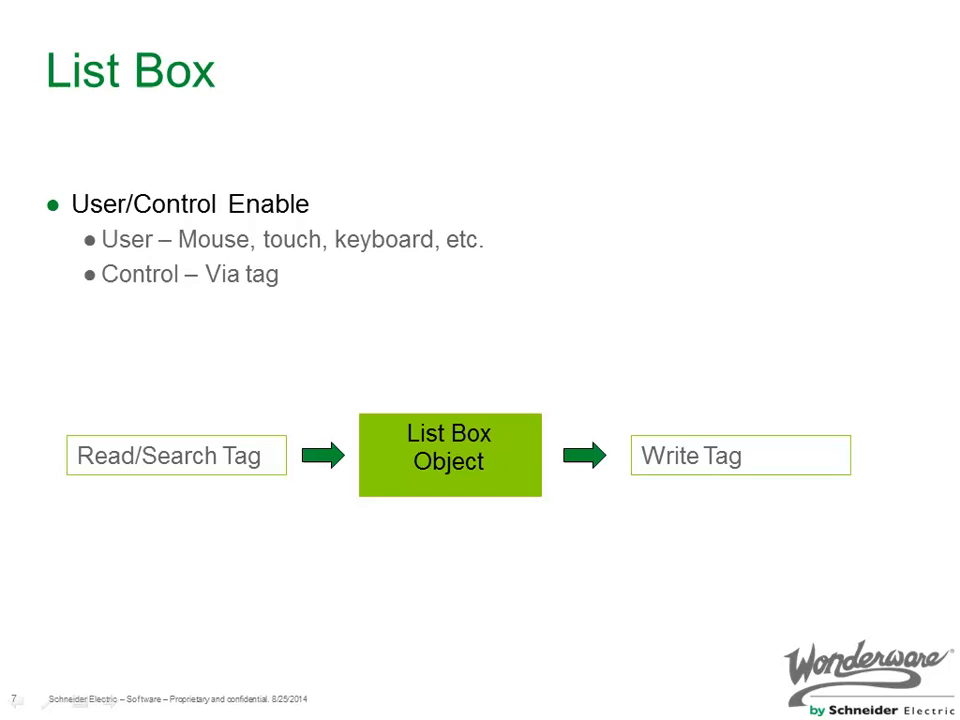
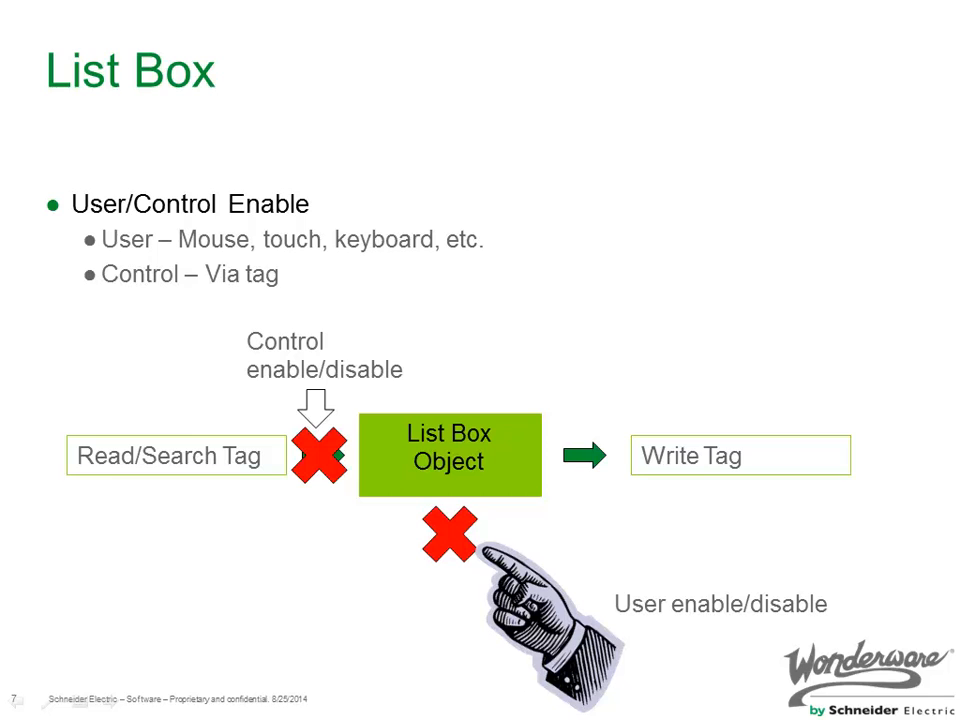
pyautogui.hotkey('alt', 'Tab')
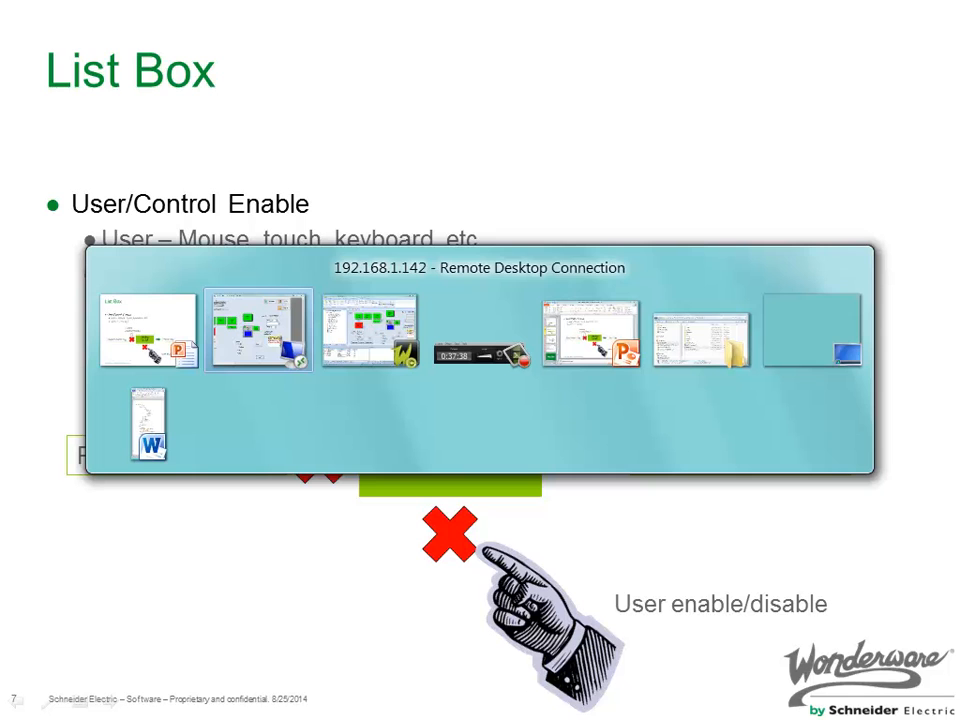
pyautogui.hotkey('alt', 'Tab')
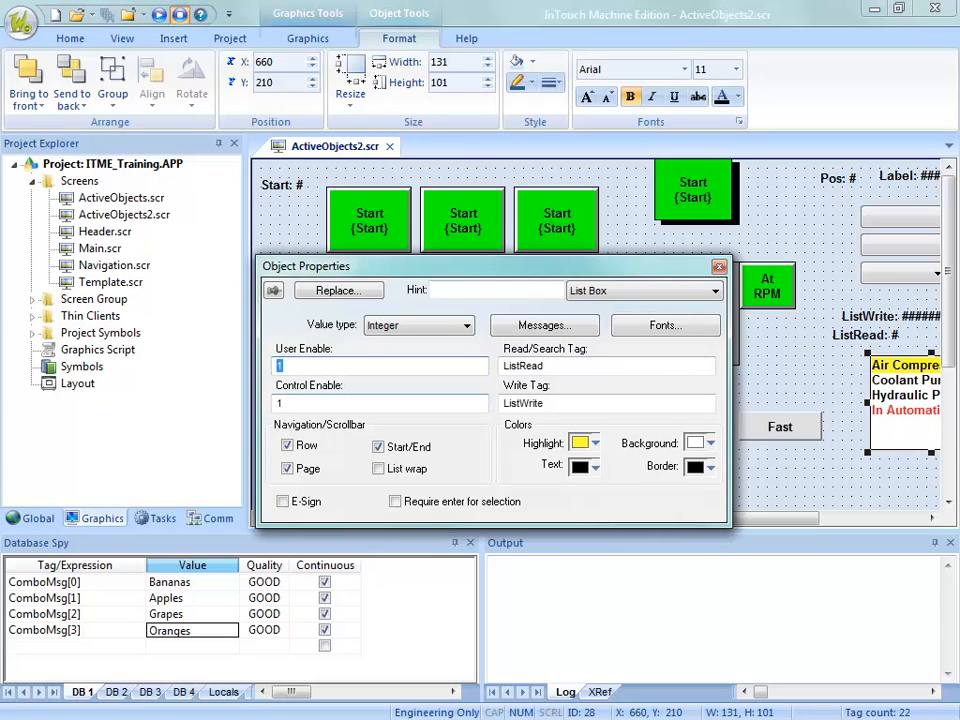
# Step: Set the list box's User Enable to User and create it as a Boolean tag
pyautogui.write('U')
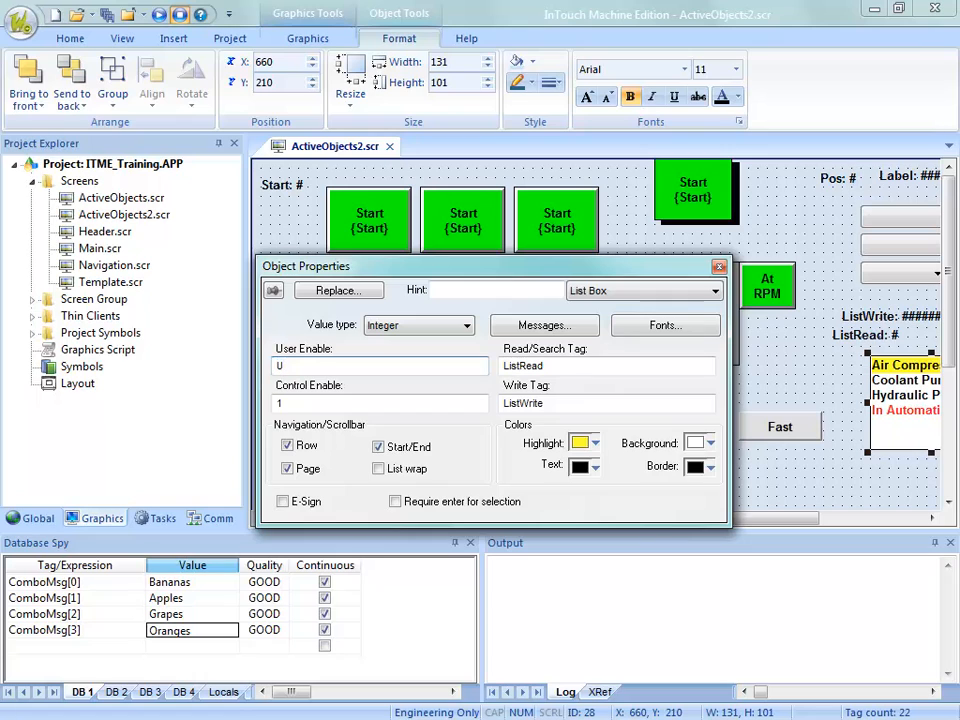
pyautogui.write('ser')
pyautogui.press('Tab')
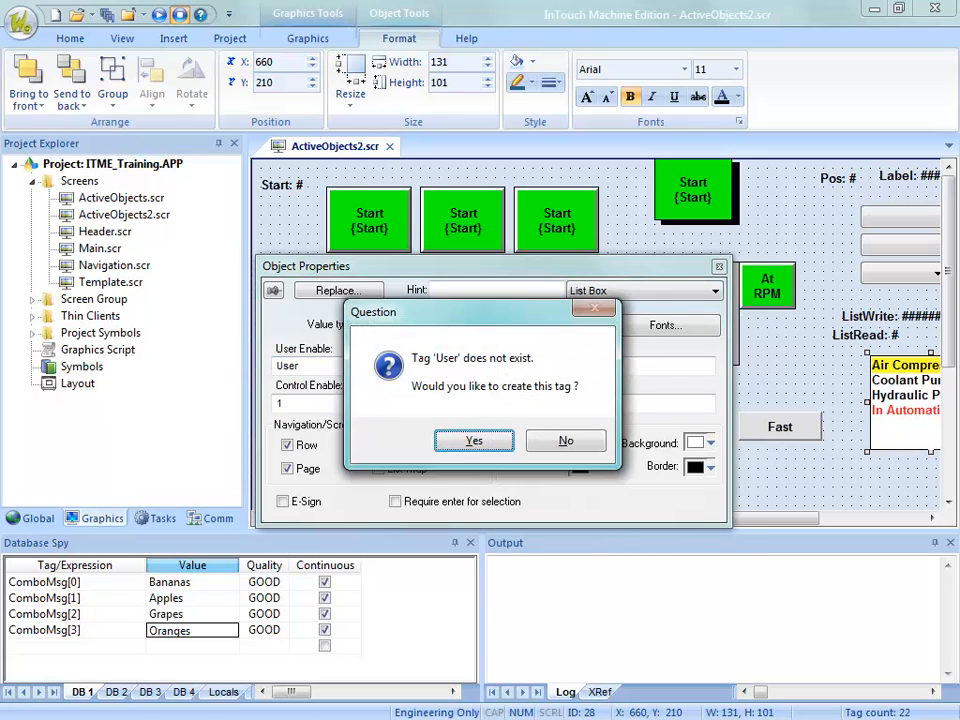
pyautogui.press('Return')
pyautogui.press('Up')
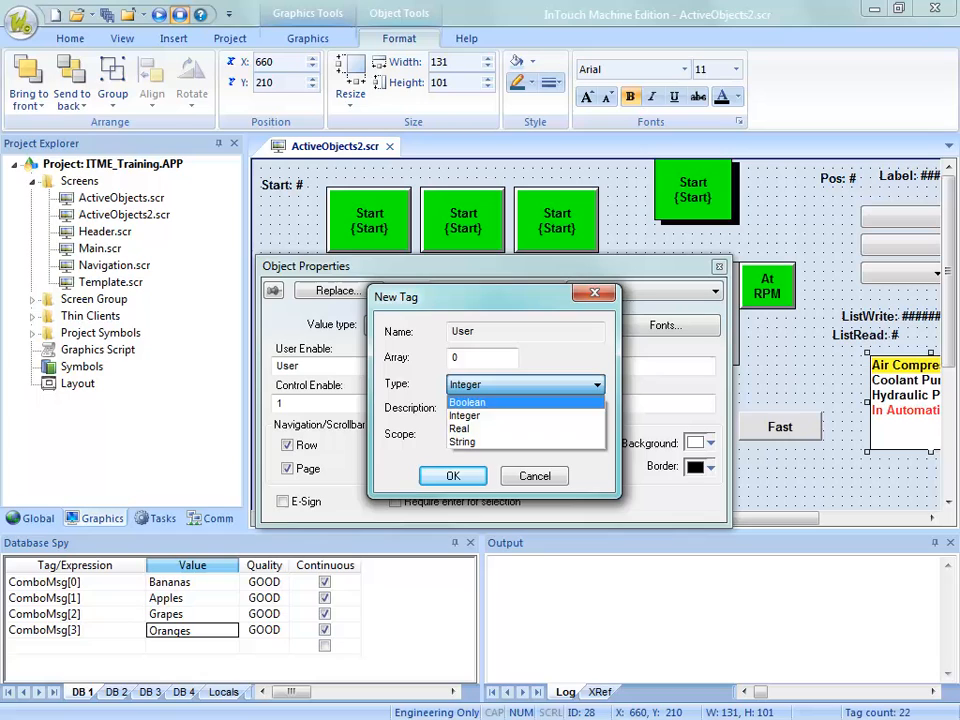
pyautogui.press('Return')
pyautogui.press('Return')
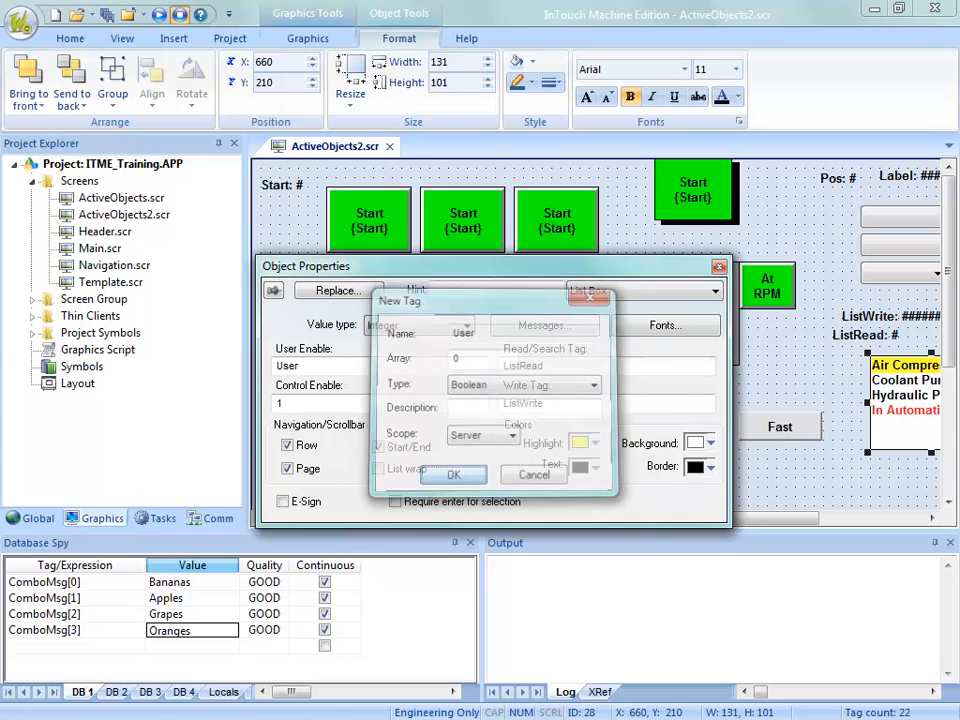
# Step: Set the list box's Control Enable to Control and create it as a Boolean tag with Server scope
pyautogui.write('Control')
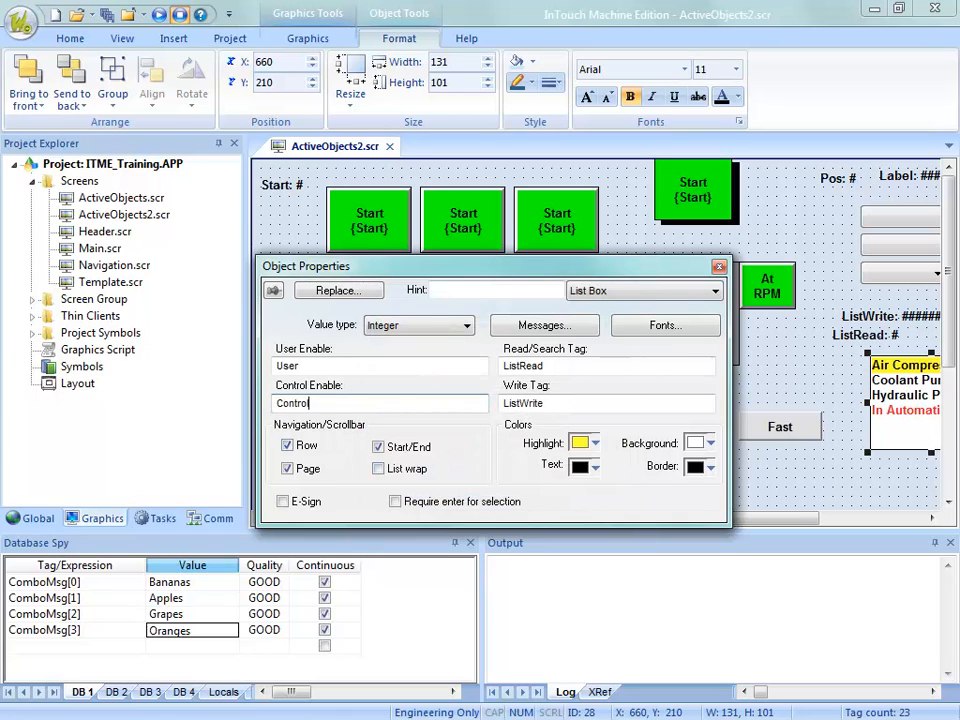
pyautogui.press('Return')
pyautogui.press('Return')
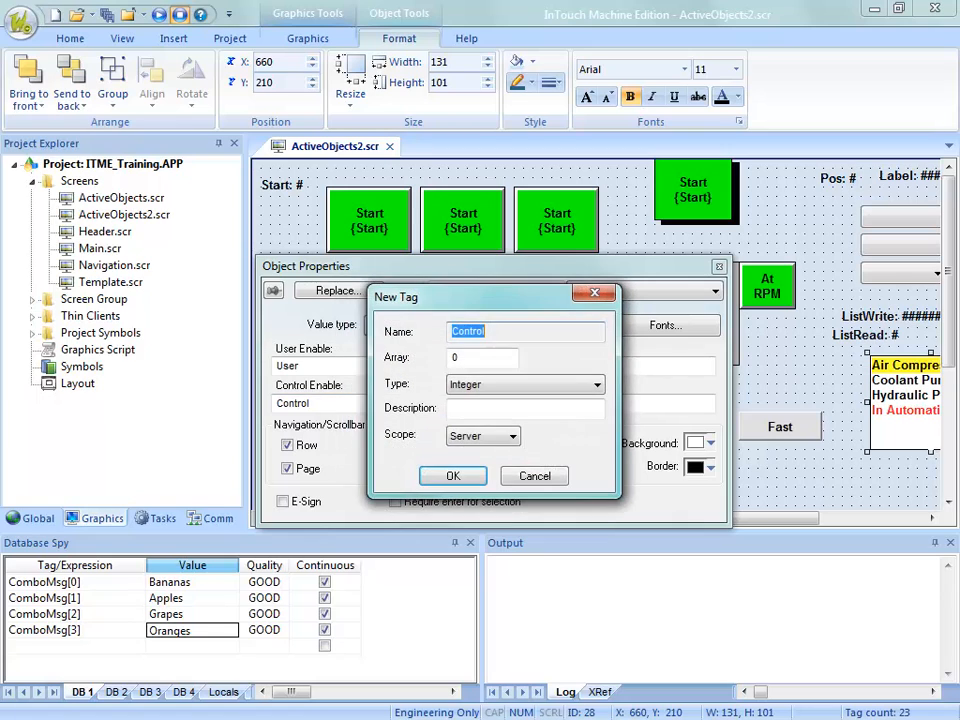
pyautogui.press('Tab')
pyautogui.press('Tab')
pyautogui.press('Up')
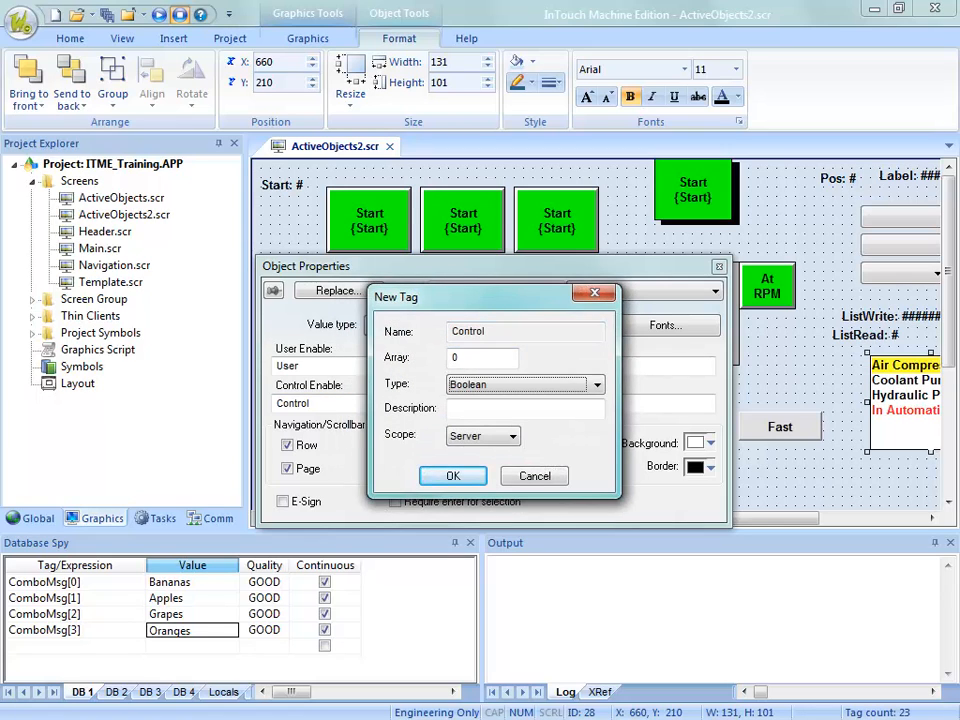
pyautogui.press('Return')
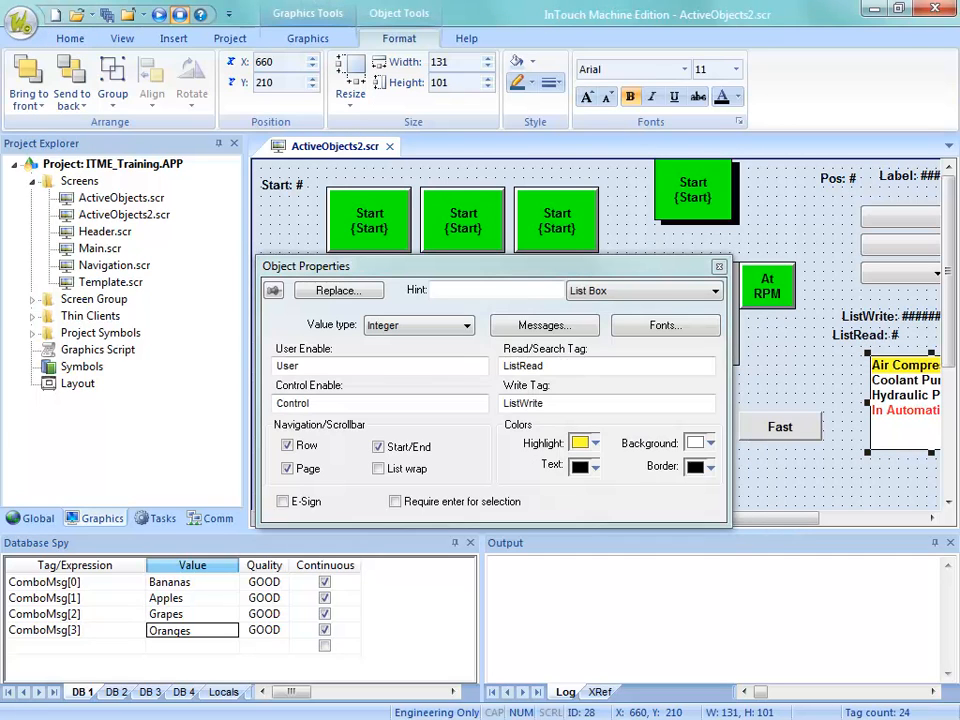
# Step: Review the list box's messages configuration and its enable tags, and close the object properties
pyautogui.click(545, 325)
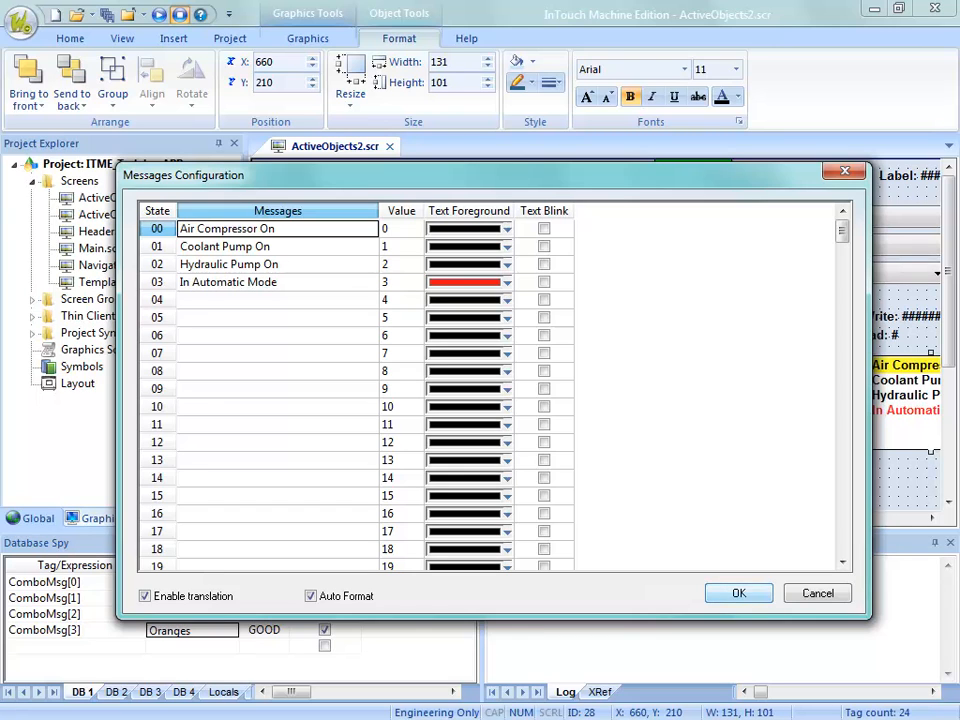
pyautogui.press('Return')
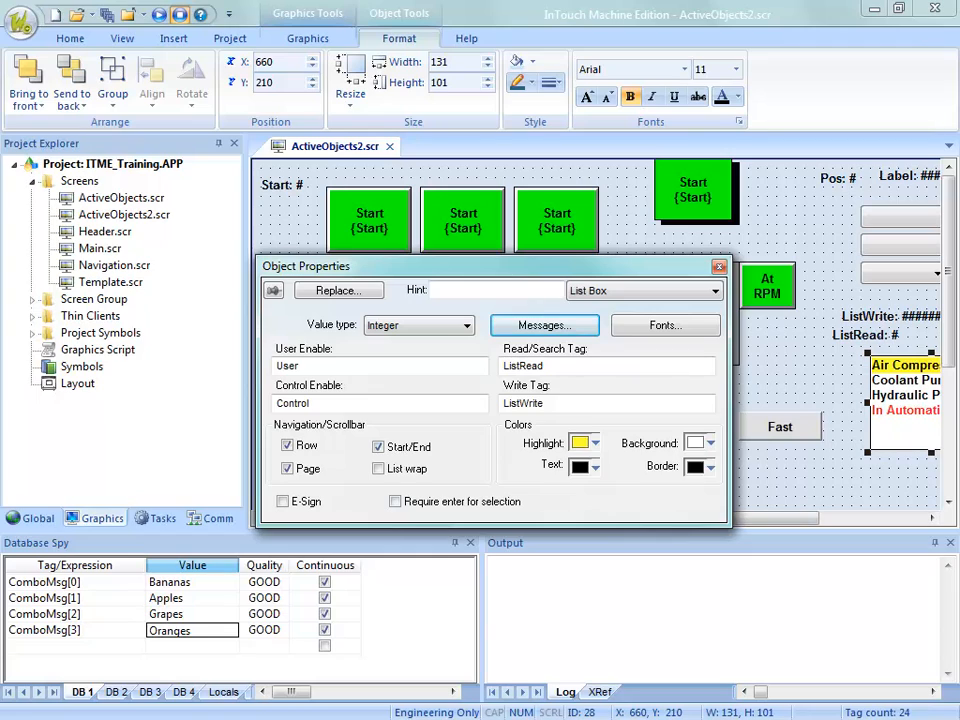
pyautogui.doubleClick(298, 365)
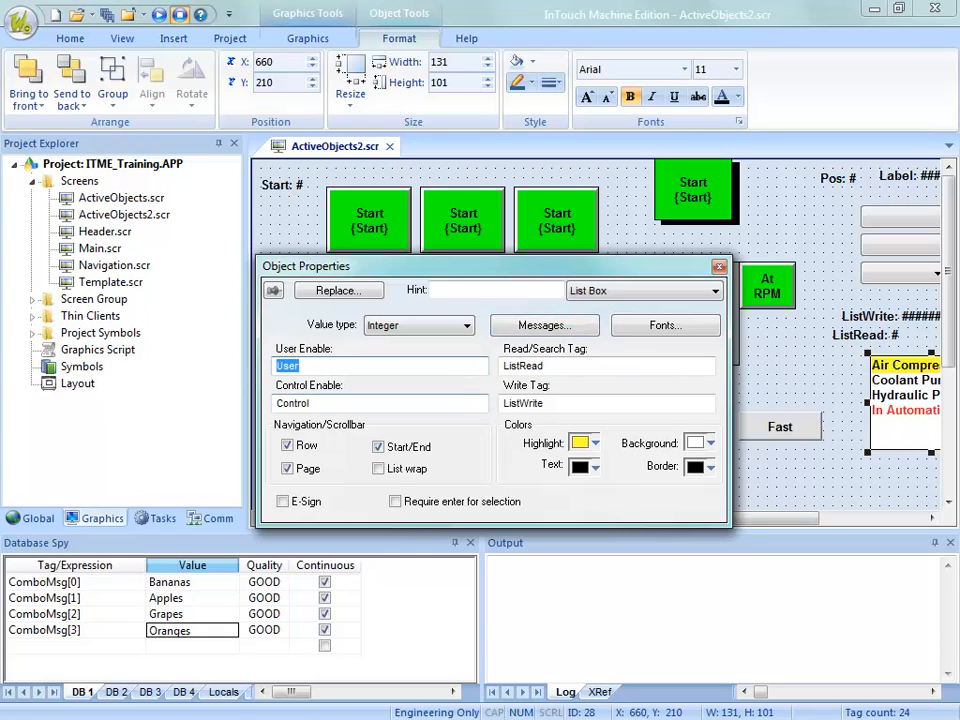
pyautogui.press('Tab')
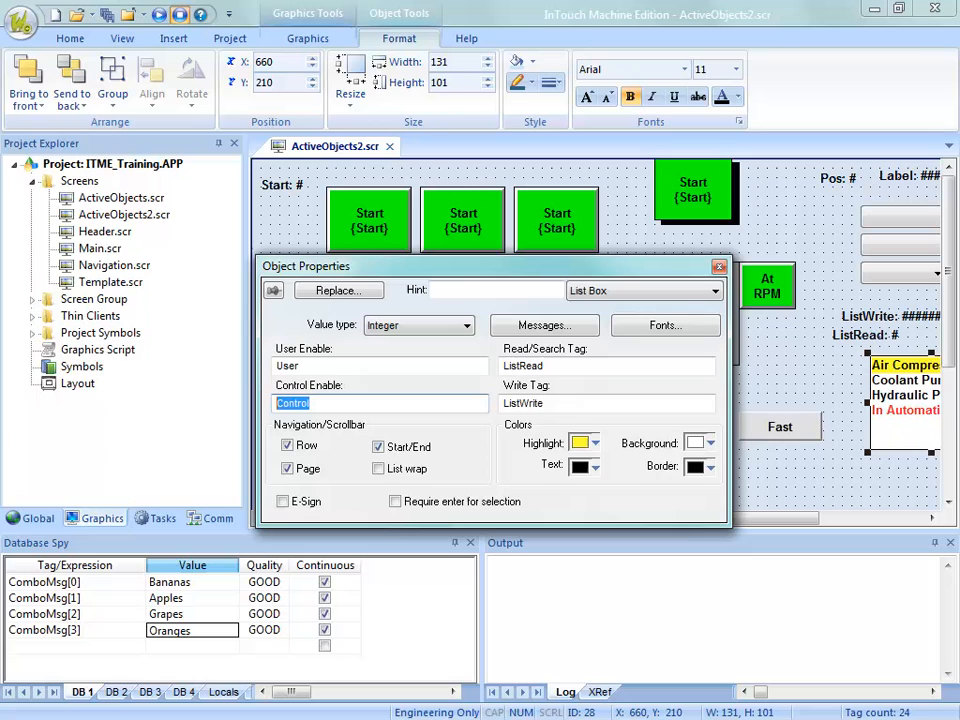
pyautogui.click(719, 266)
# Step: Draw a pushbutton about 71 by 31 below the list box on the ActiveObjects2 screen and open its properties
pyautogui.moveTo(544, 518); pyautogui.dragTo(647, 518)
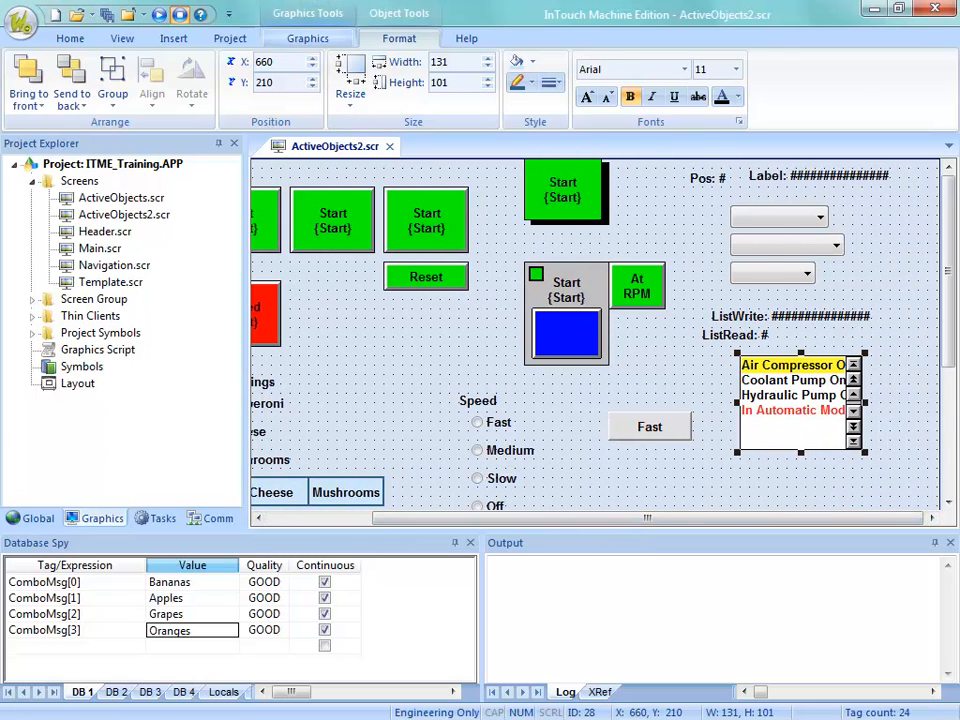
pyautogui.click(307, 38)
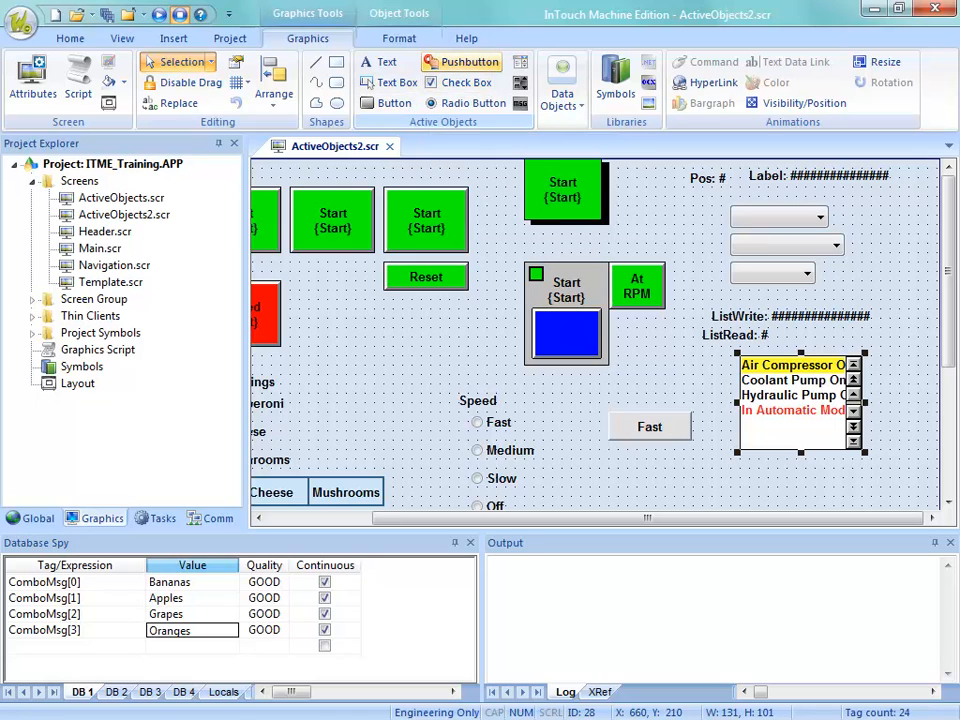
pyautogui.click(466, 62)
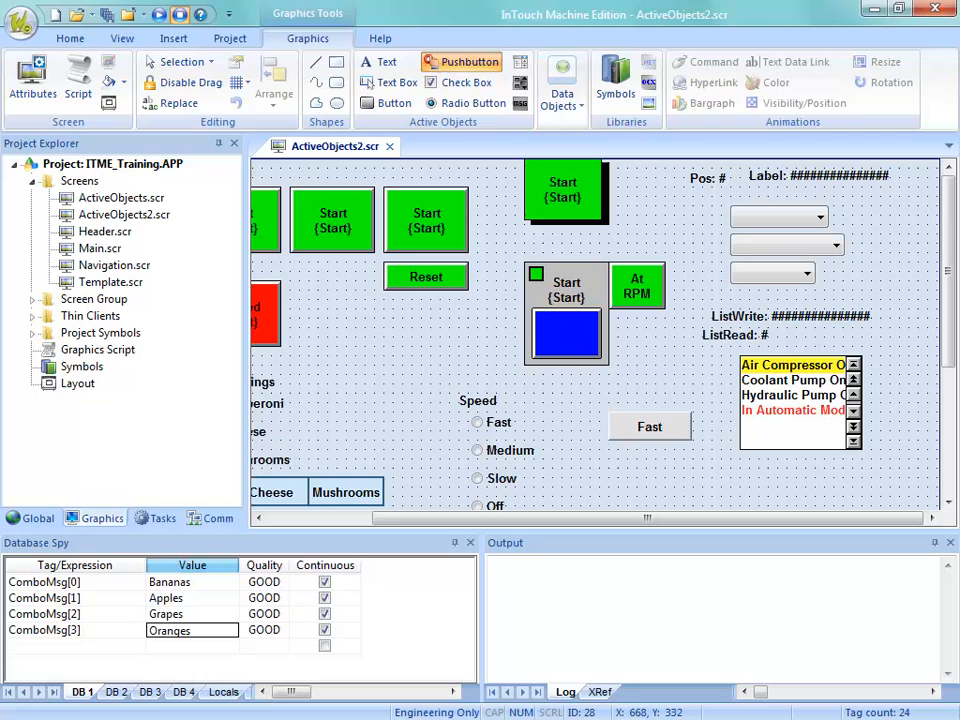
pyautogui.moveTo(741, 466)
pyautogui.mouseDown()
pyautogui.moveTo(810, 497)
pyautogui.moveTo(755, 483)
pyautogui.mouseUp()
pyautogui.doubleClick(755, 483)
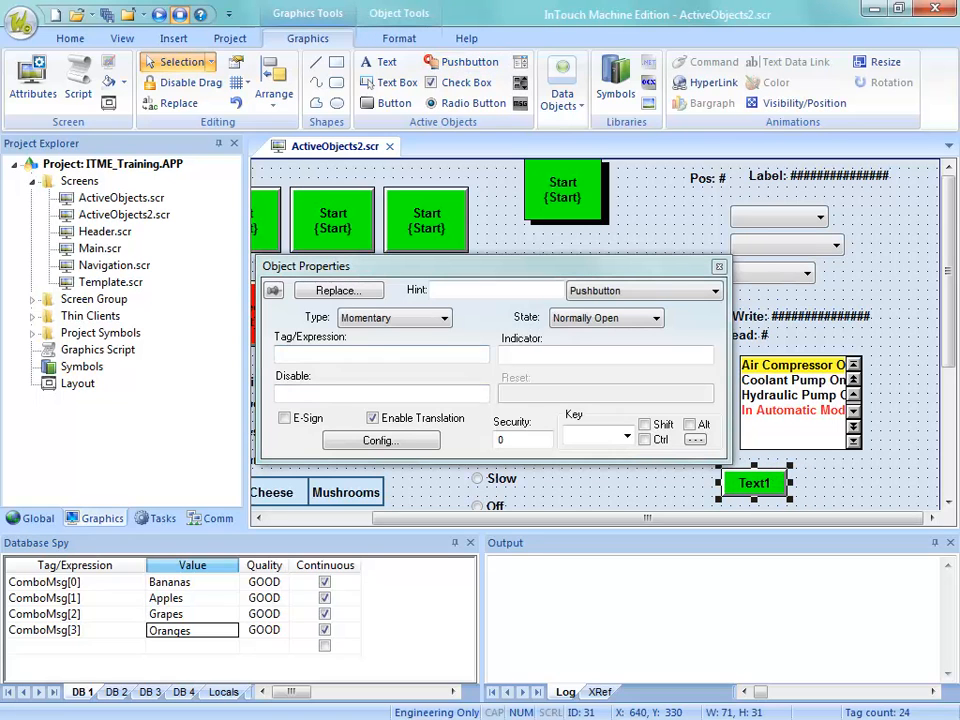
# Step: Assign the User tag to the new pushbutton and set it to Maintained type with a Normally Open state
pyautogui.doubleClick(382, 355)
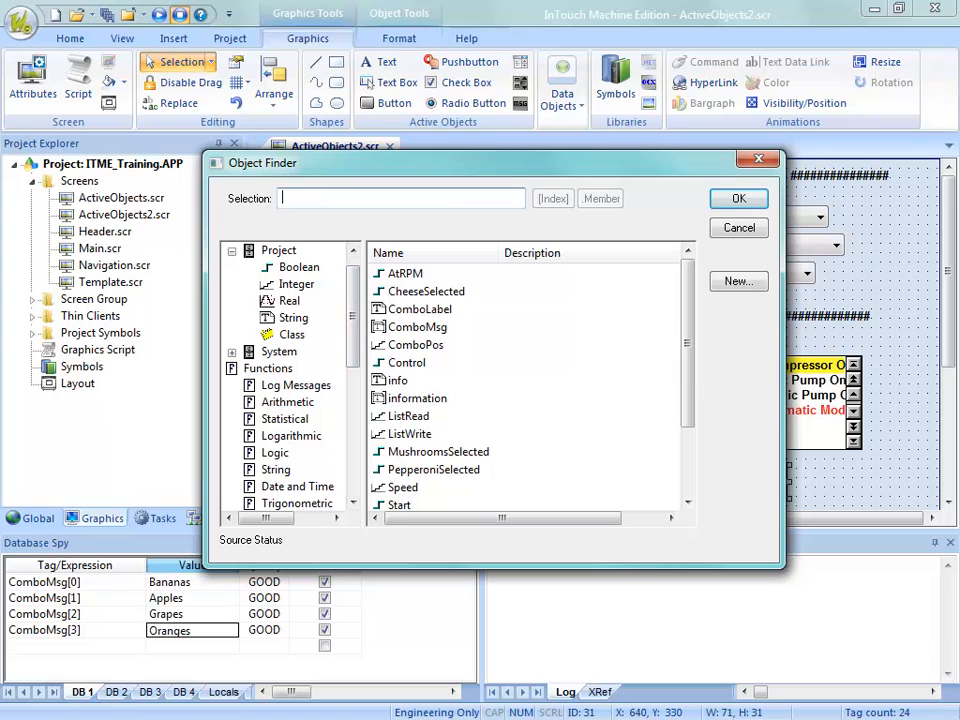
pyautogui.moveTo(687, 343); pyautogui.dragTo(687, 412)
pyautogui.click(400, 470)
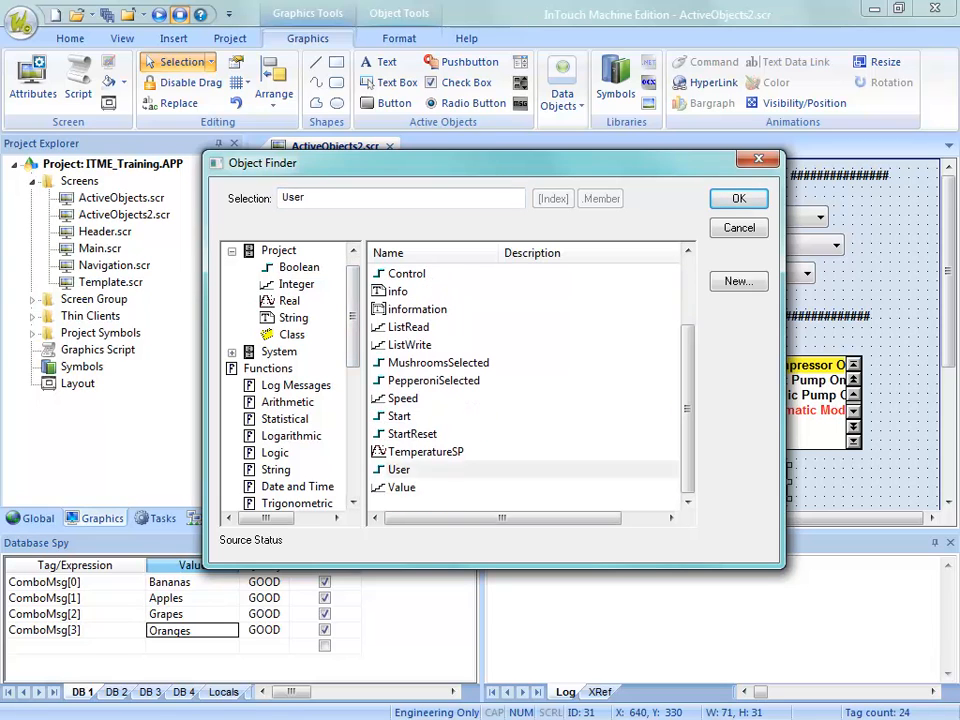
pyautogui.press('Return')
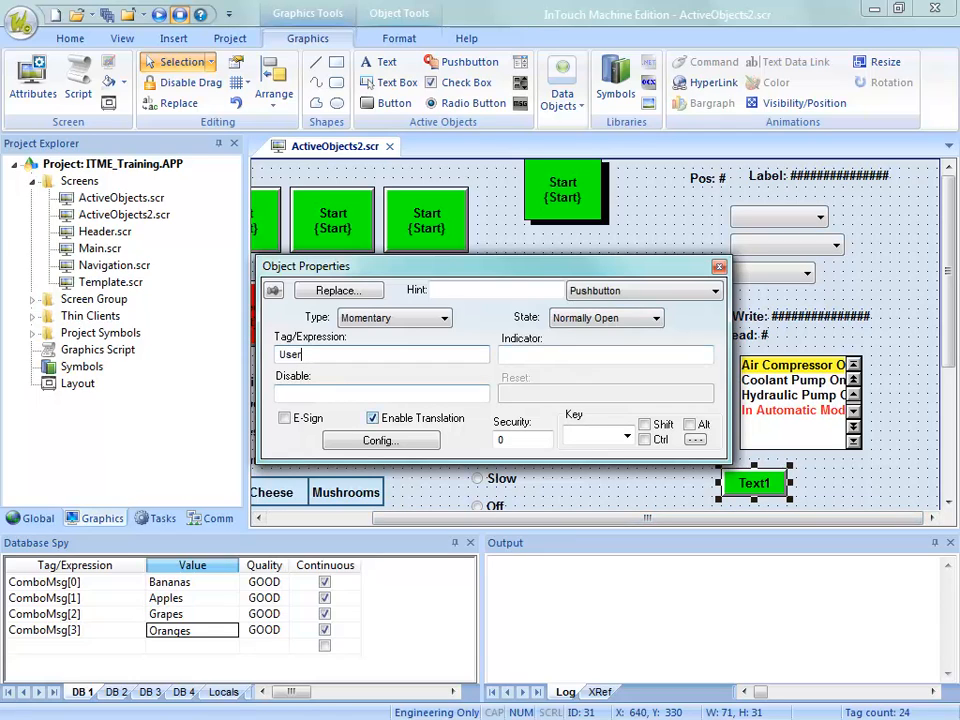
pyautogui.click(396, 318)
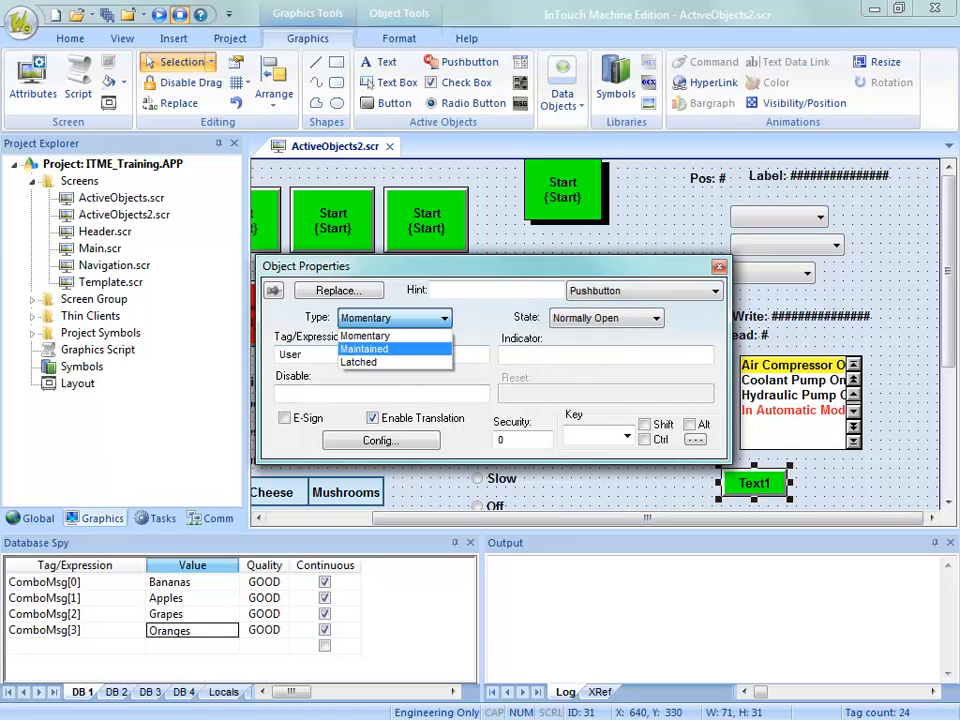
pyautogui.click(394, 349)
pyautogui.click(607, 318)
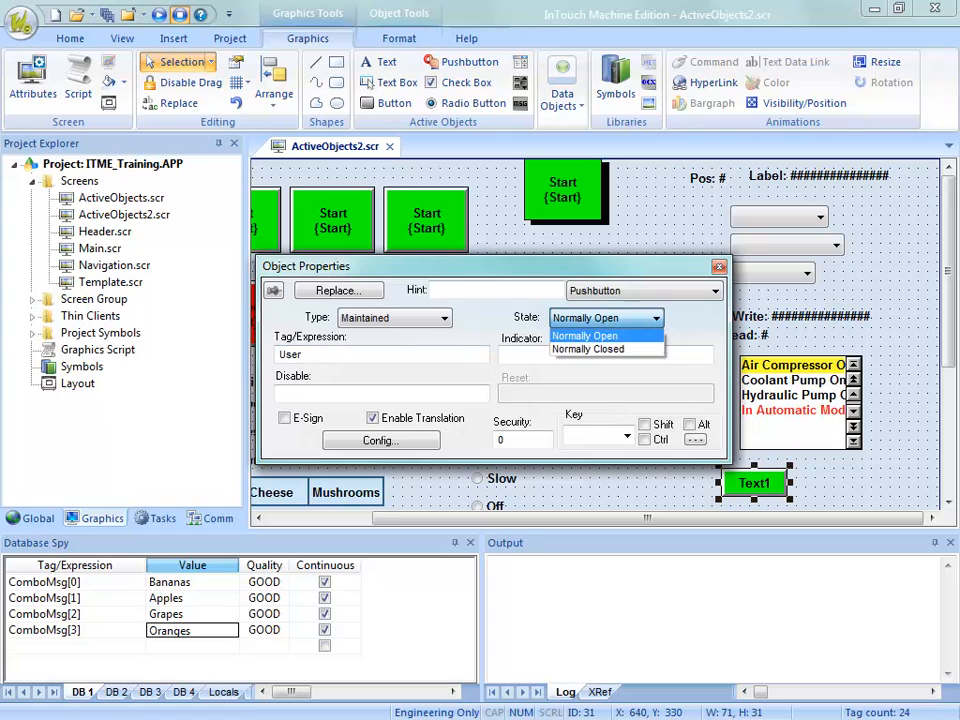
pyautogui.click(585, 336)
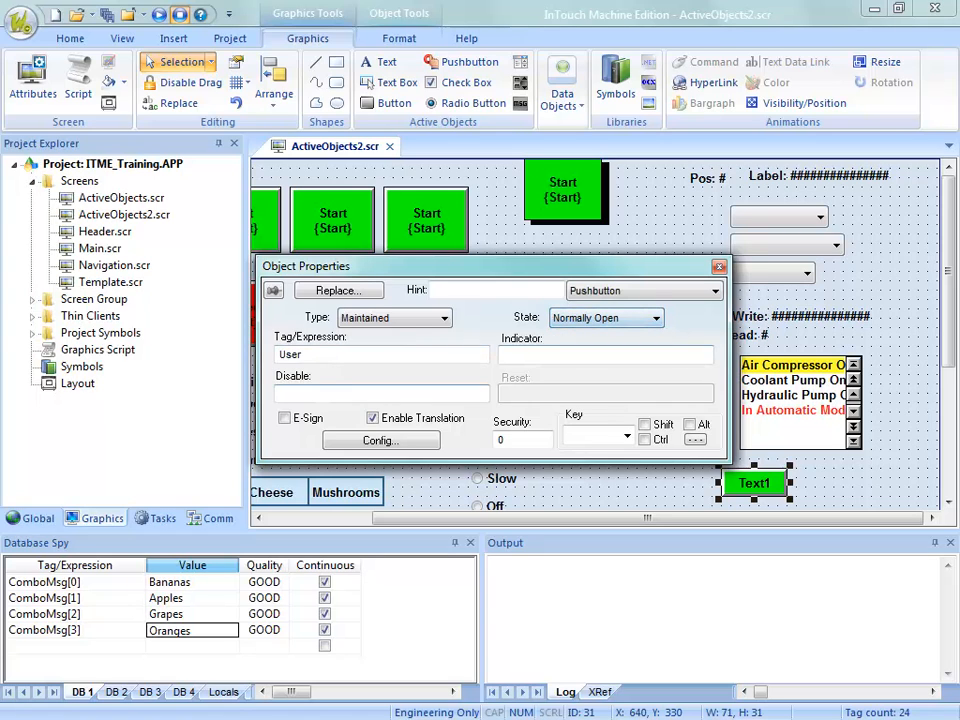
# Step: Set the pushbutton's two-line captions to "User Disabled" for the open state and "User Enabled" for the closed state
pyautogui.click(380, 440)
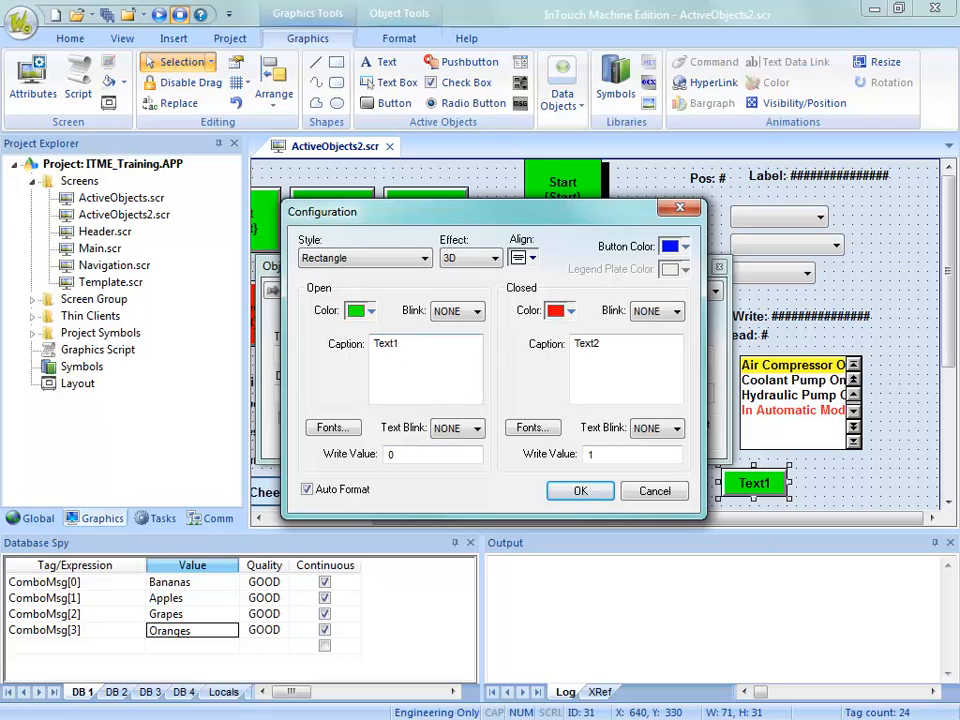
pyautogui.doubleClick(392, 344)
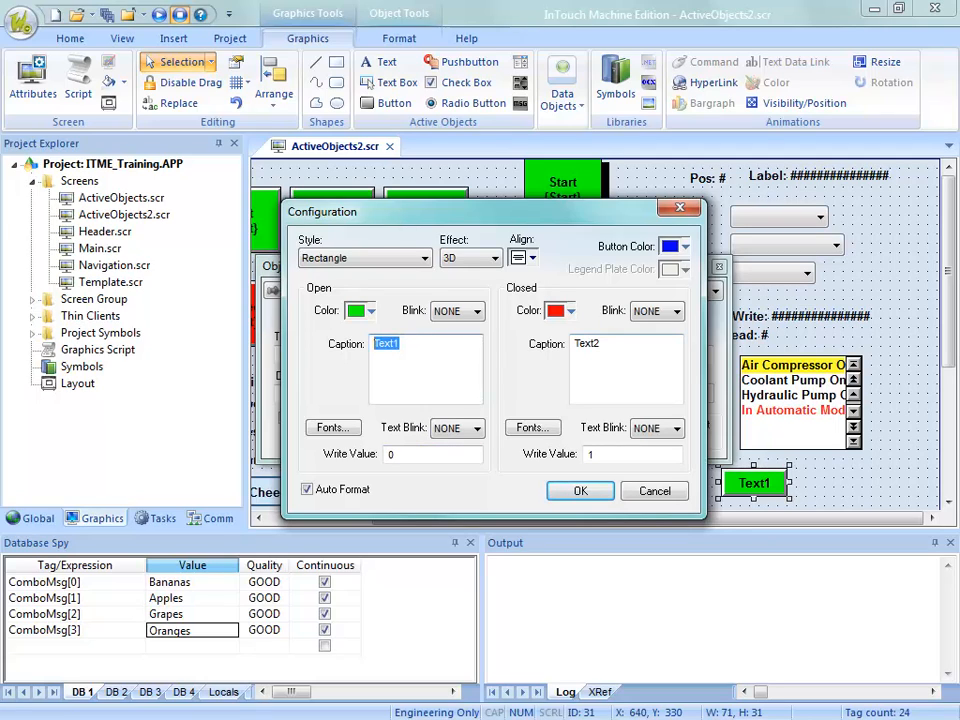
pyautogui.write('User')
pyautogui.press('Return')
pyautogui.write('Disabled')
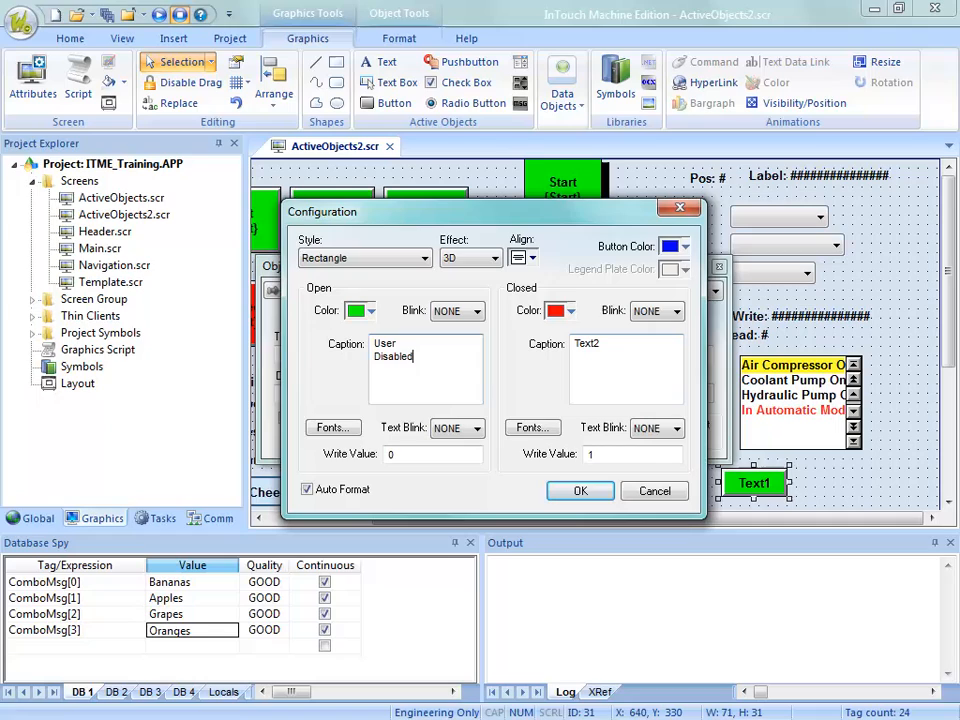
pyautogui.doubleClick(597, 343)
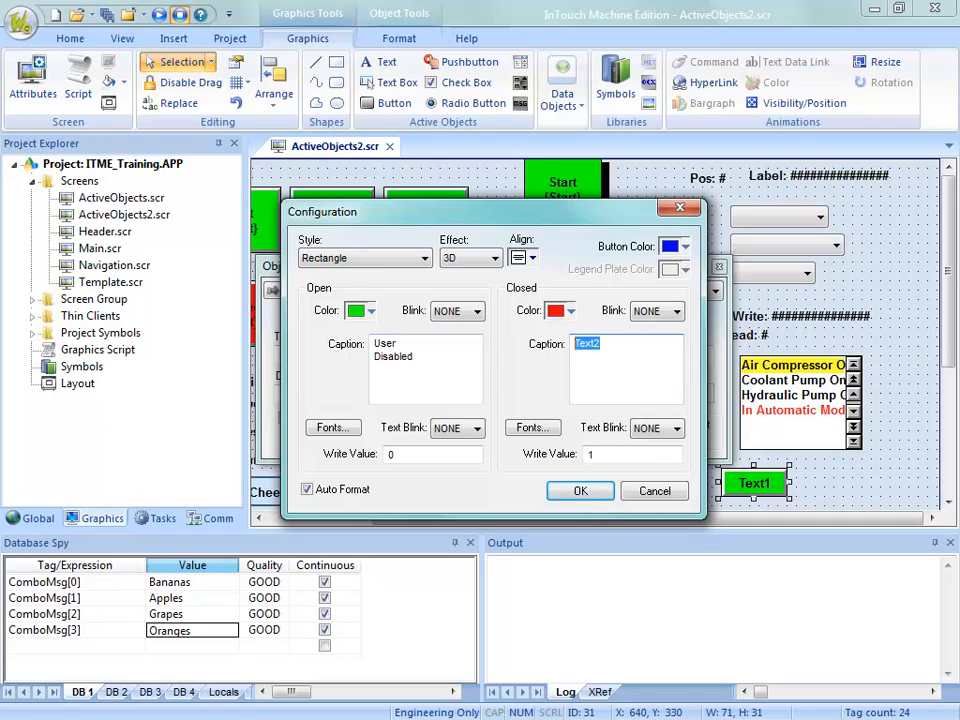
pyautogui.write('User')
pyautogui.press('Return')
pyautogui.write('Enabled')
pyautogui.click(580, 491)
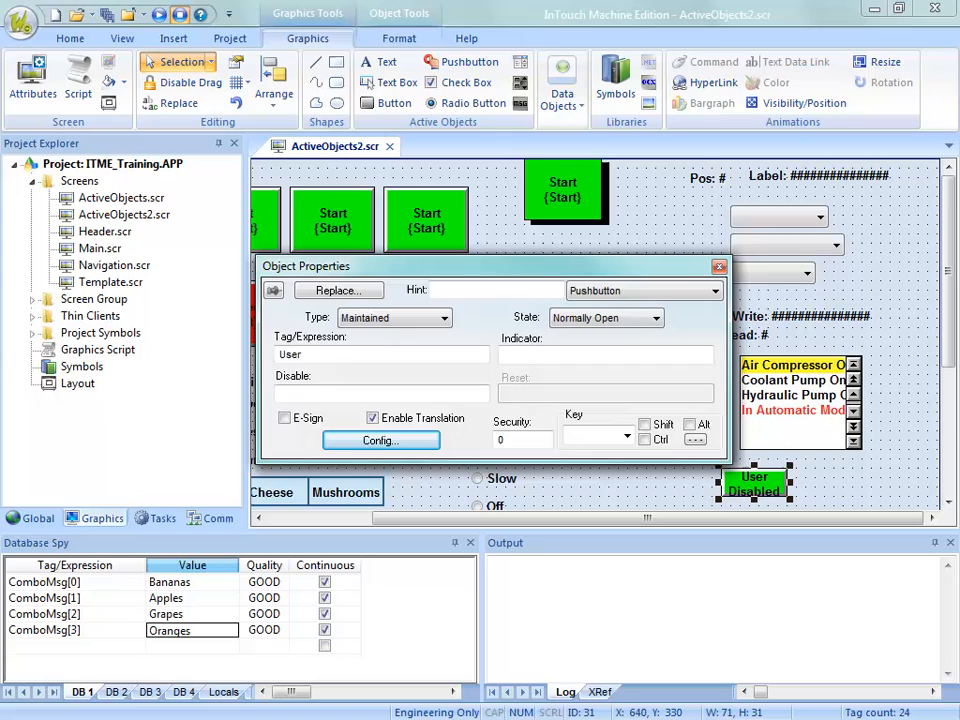
# Step: Close the properties, resize the User pushbutton to 71 by 41, and place a copy of it to its right
pyautogui.click(719, 266)
pyautogui.click(888, 484)
pyautogui.moveTo(755, 498); pyautogui.dragTo(827, 484)
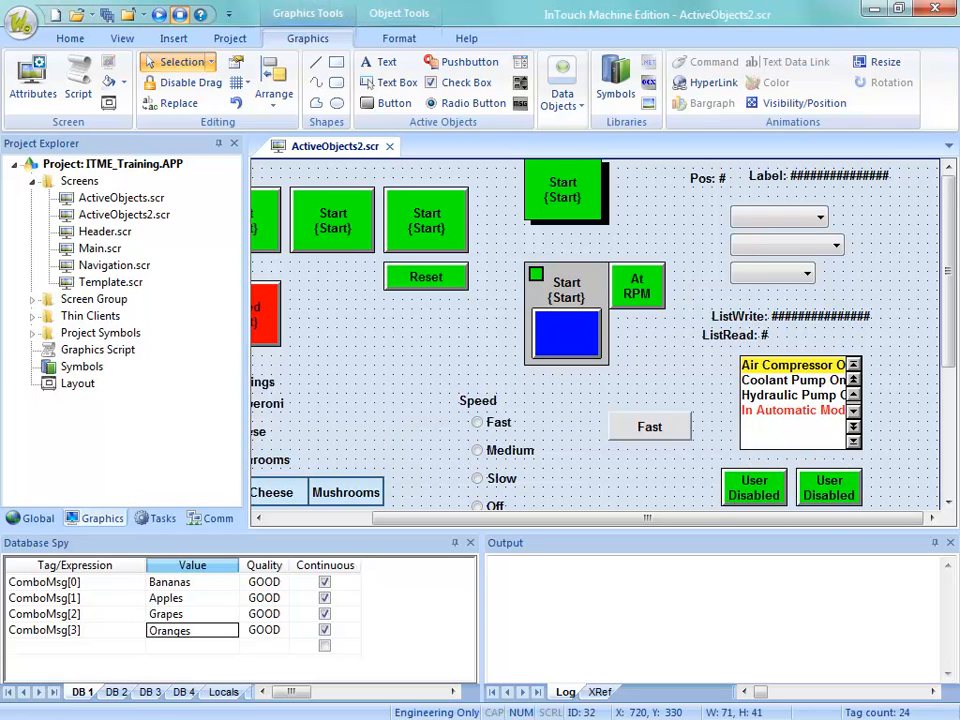
# Step: Set the copied pushbutton's tag to Control and its captions to "Control Disabled" for open and "Control Enabled" for closed
pyautogui.doubleClick(827, 484)
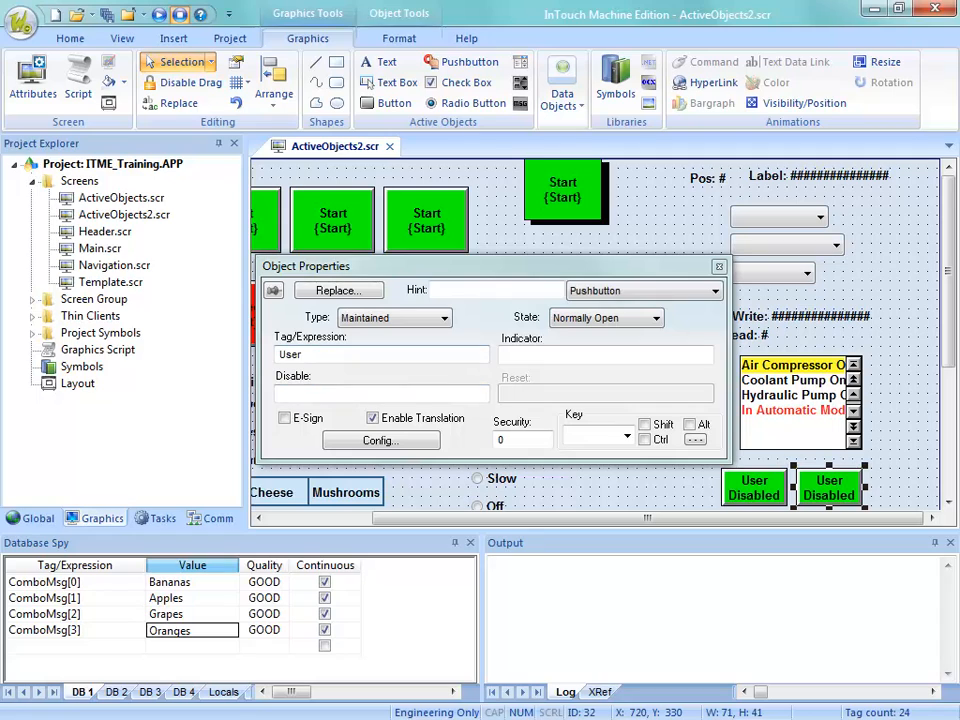
pyautogui.write('Control')
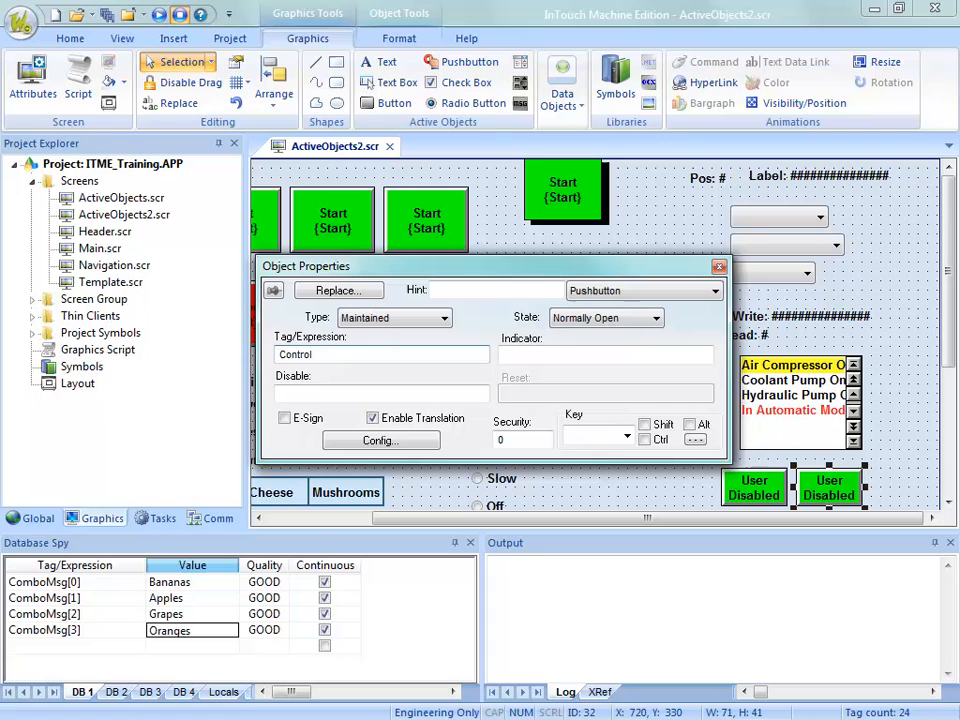
pyautogui.click(381, 441)
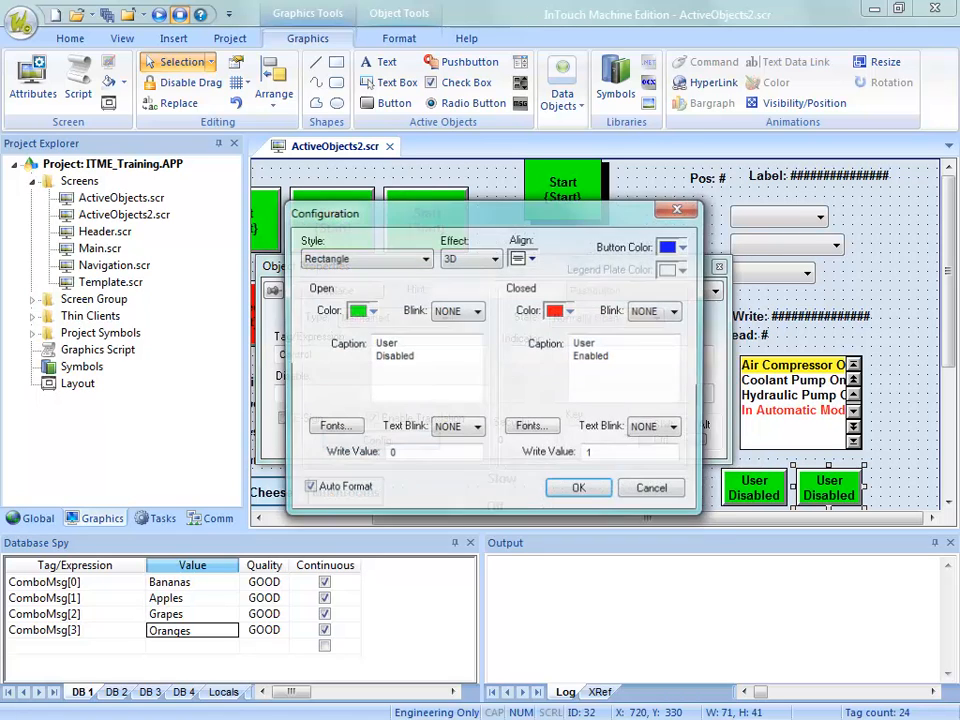
pyautogui.doubleClick(386, 344)
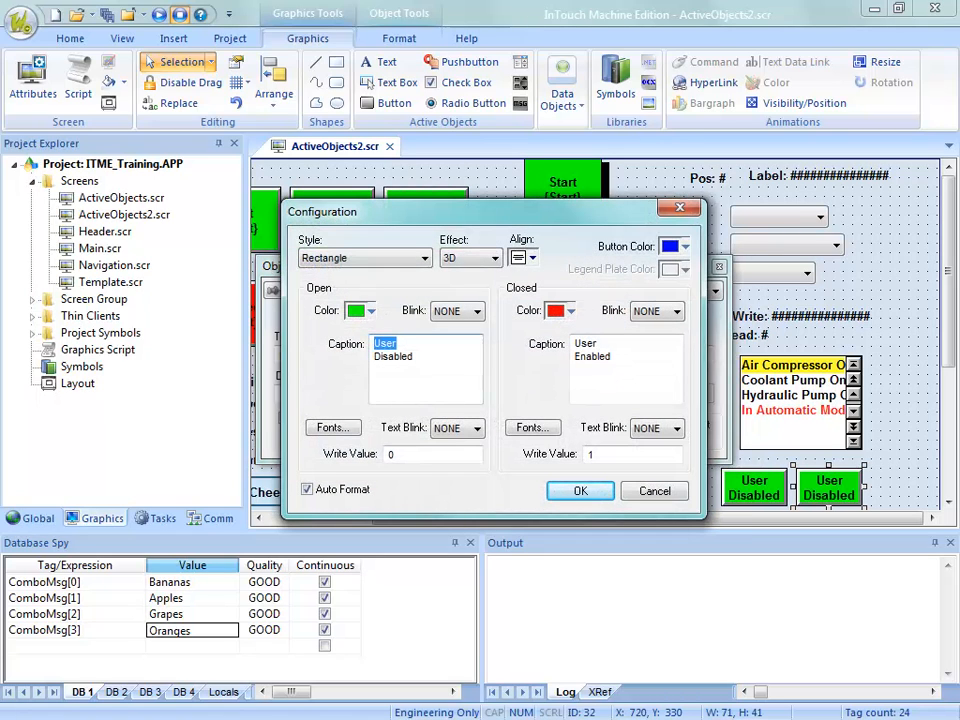
pyautogui.write('Control')
pyautogui.click(576, 356)
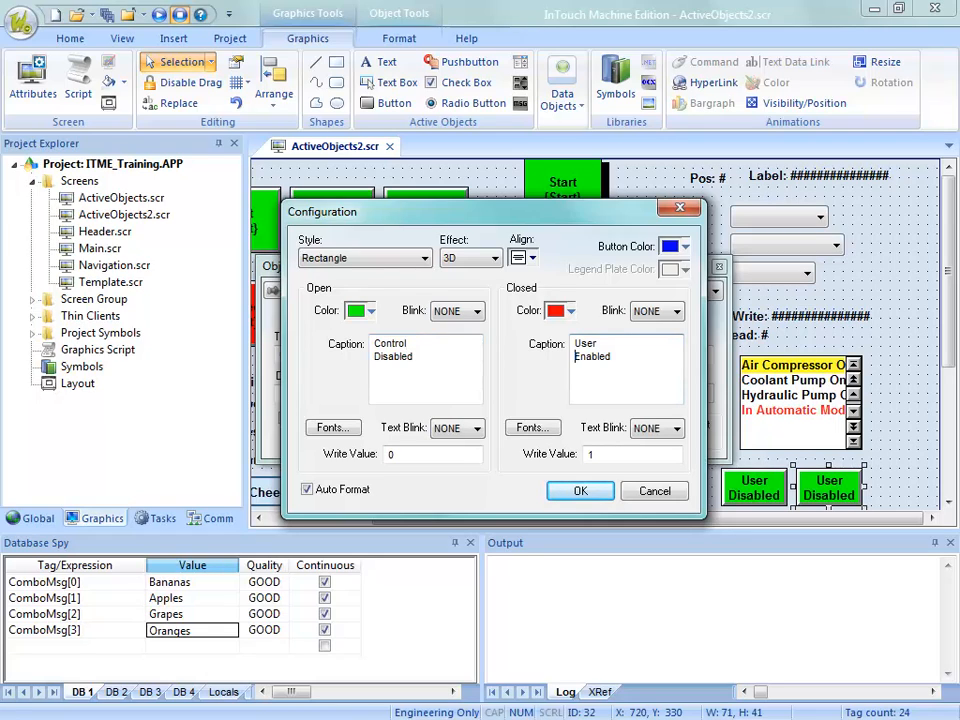
pyautogui.doubleClick(585, 343)
pyautogui.write('Control')
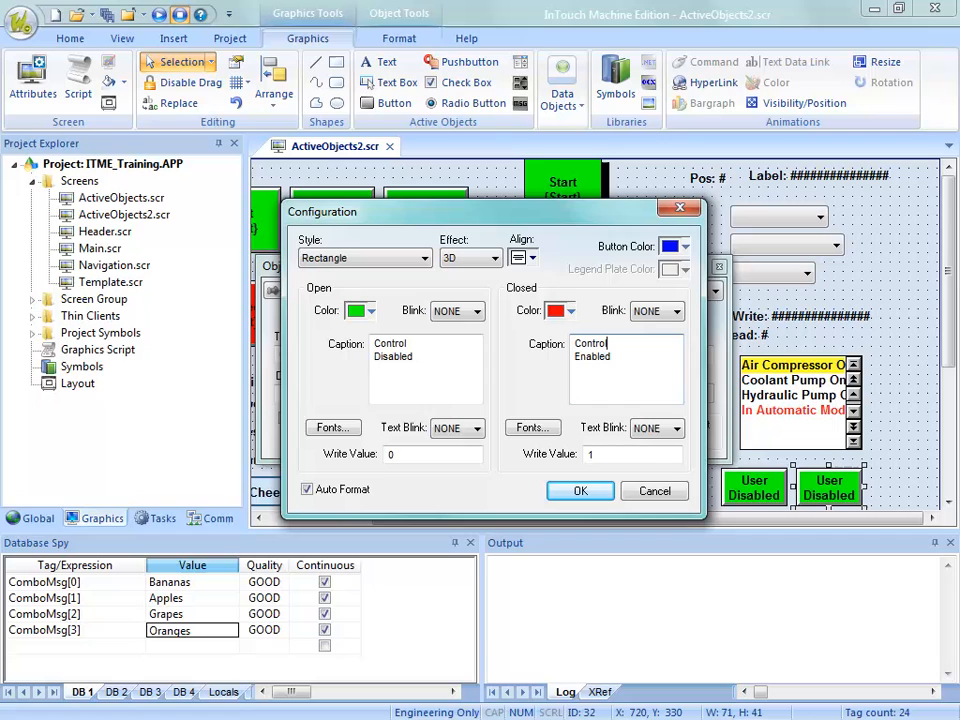
pyautogui.click(580, 491)
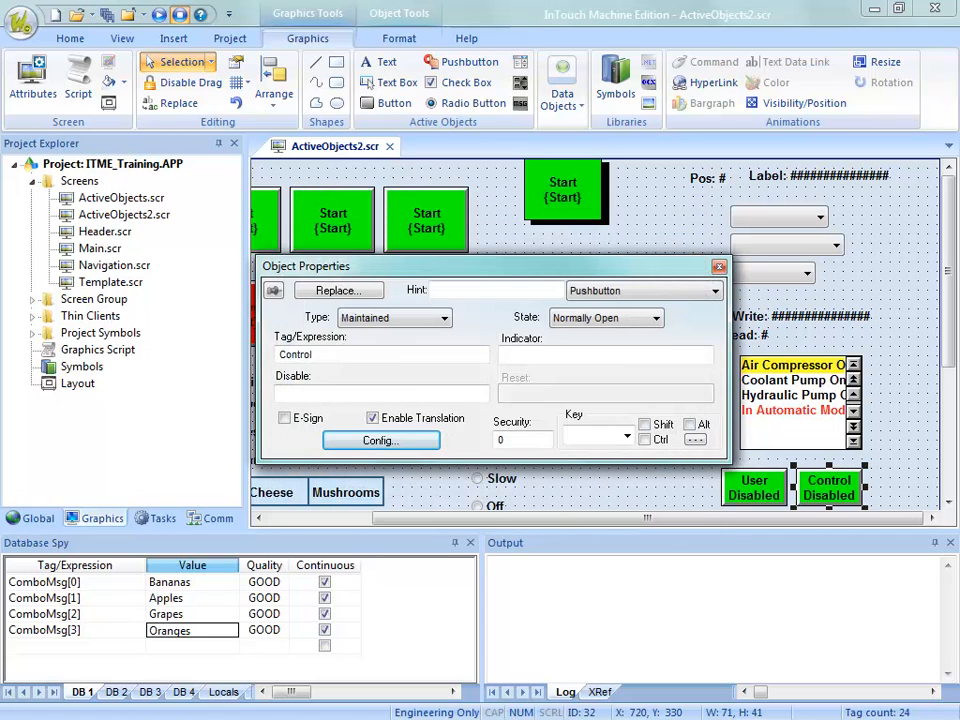
pyautogui.click(580, 491)
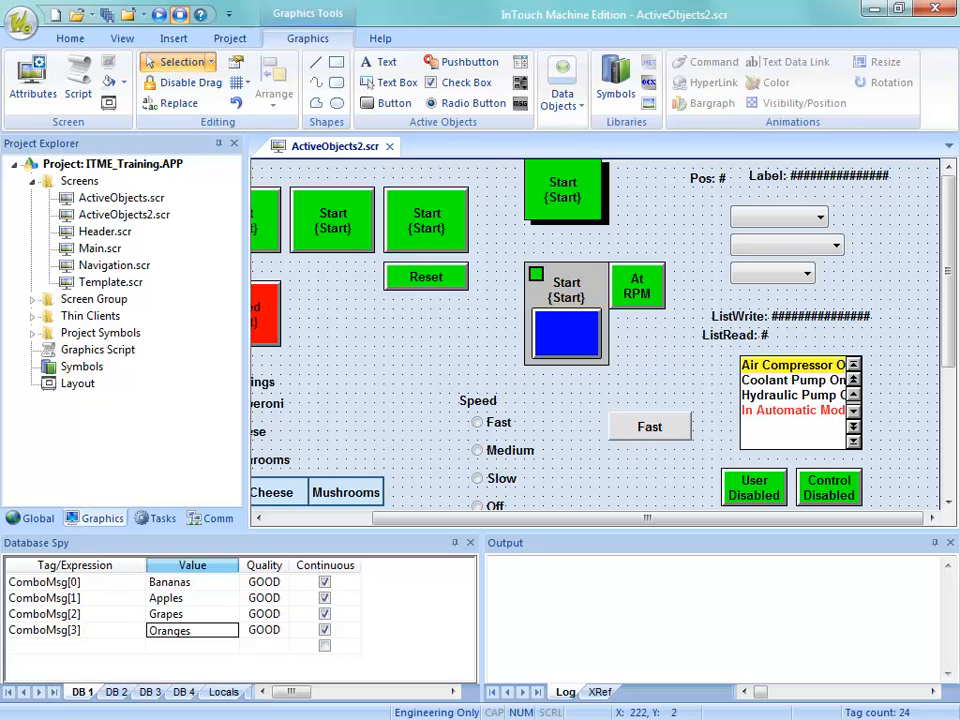
# Step: Download the ActiveObjects2.scr screen to the target system and run the project remotely
pyautogui.rightClick(358, 151)
pyautogui.click(390, 165)
pyautogui.click(564, 454)
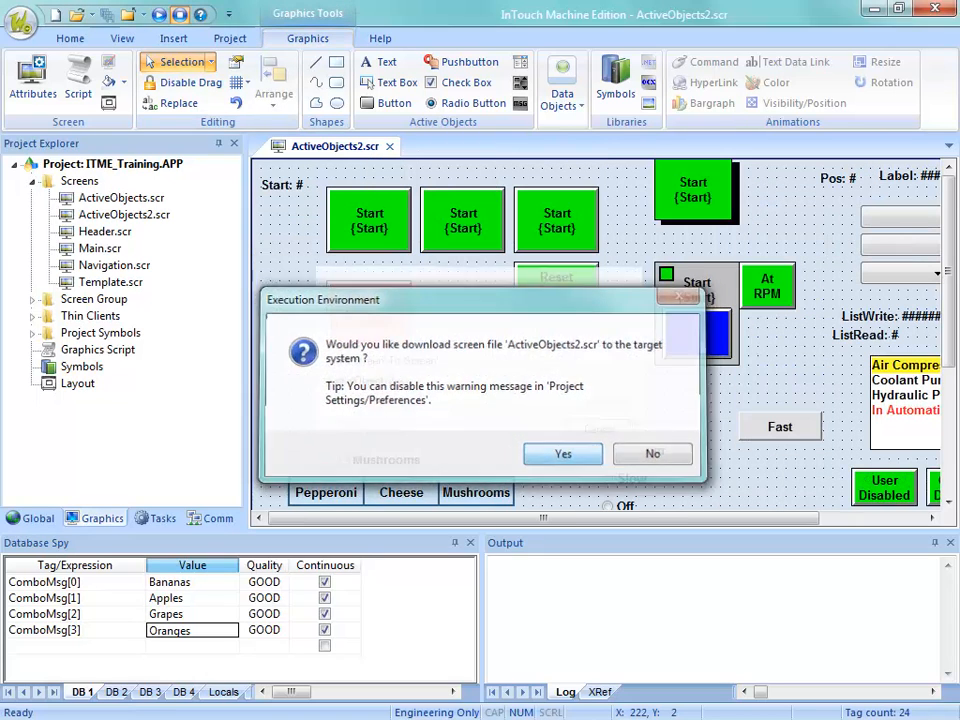
pyautogui.click(70, 38)
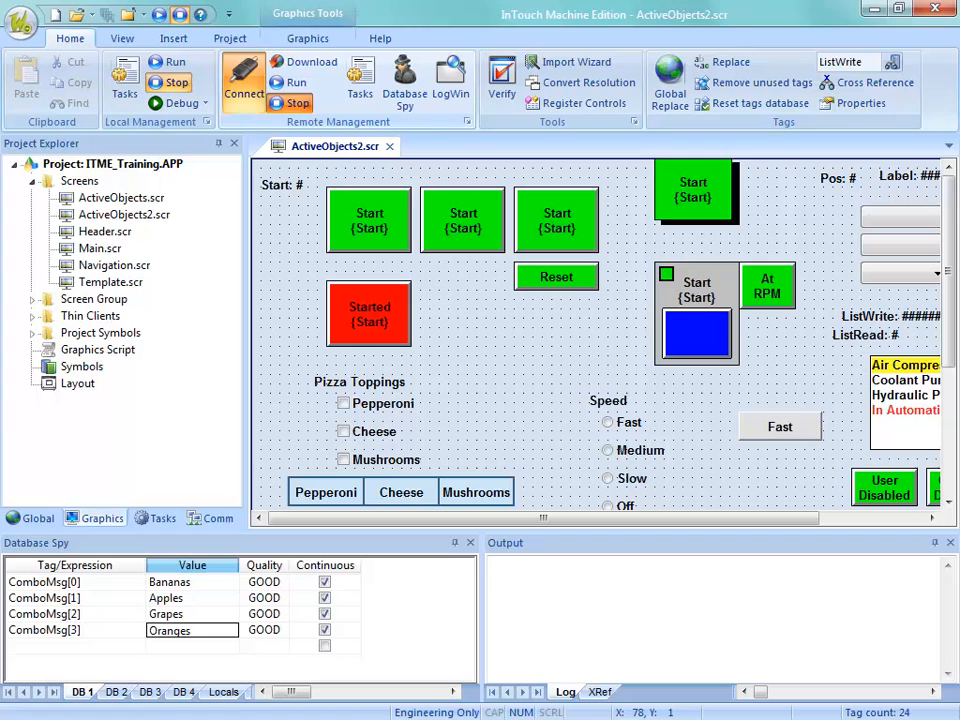
pyautogui.click(312, 62)
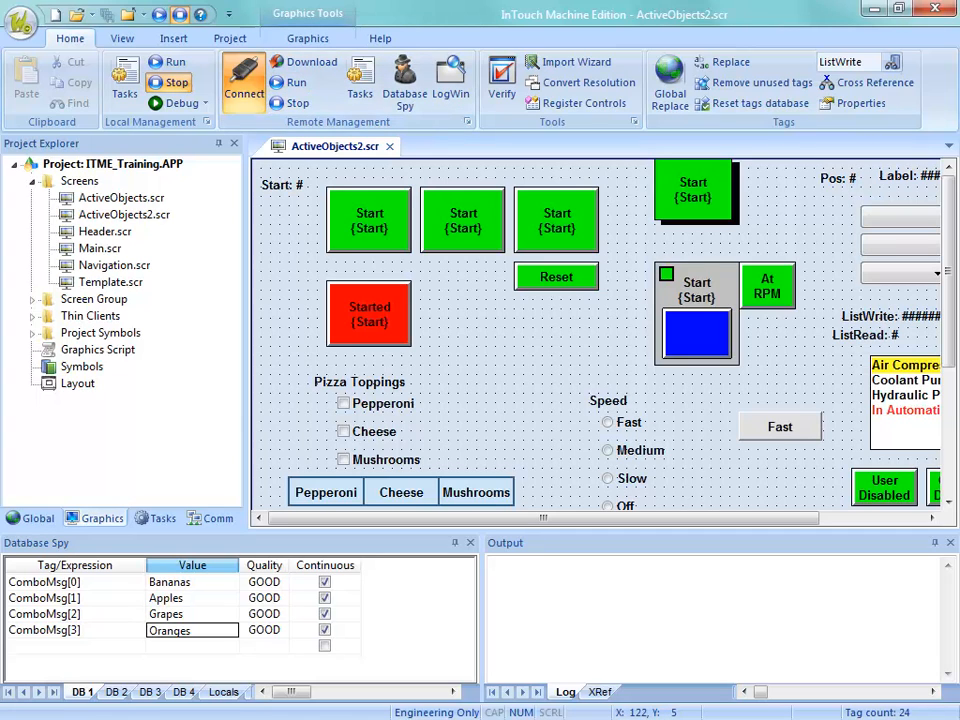
# Step: Switch to the Remote Desktop runtime, open the Active Objects 2 screen, and set ListRead to 2 with both enables off
pyautogui.hotkey('alt', 'Tab')
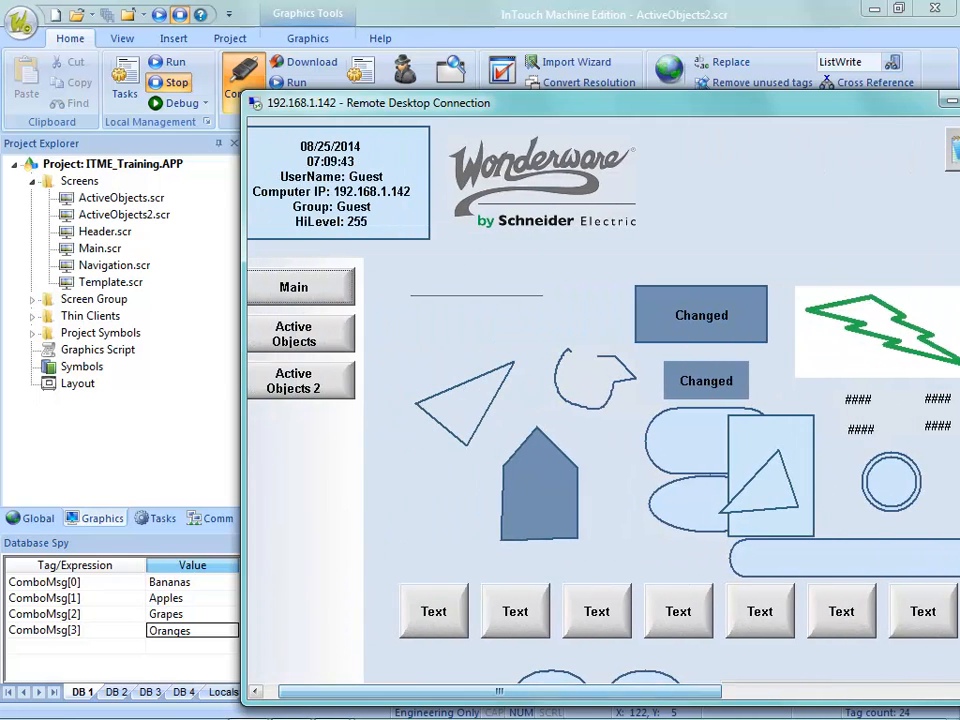
pyautogui.moveTo(500, 691); pyautogui.dragTo(730, 691)
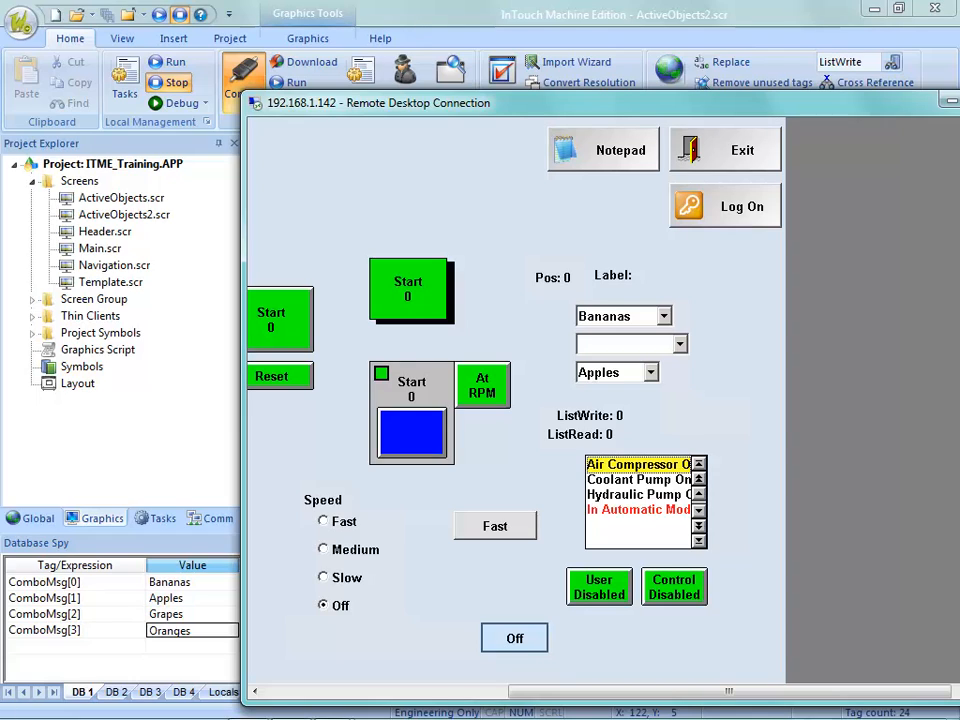
pyautogui.click(610, 435)
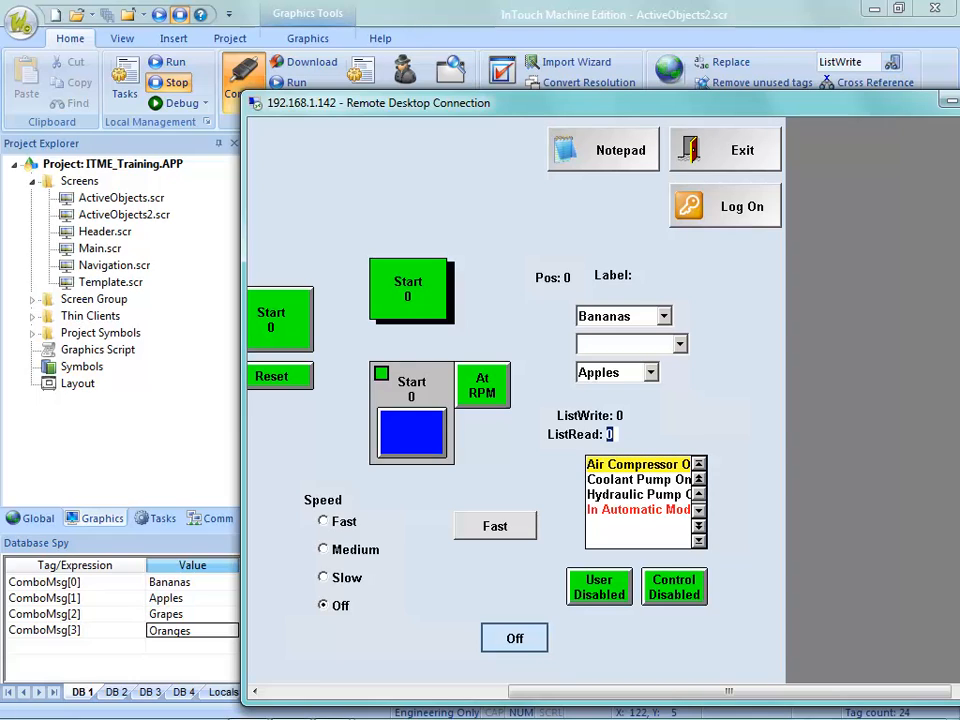
pyautogui.write('2')
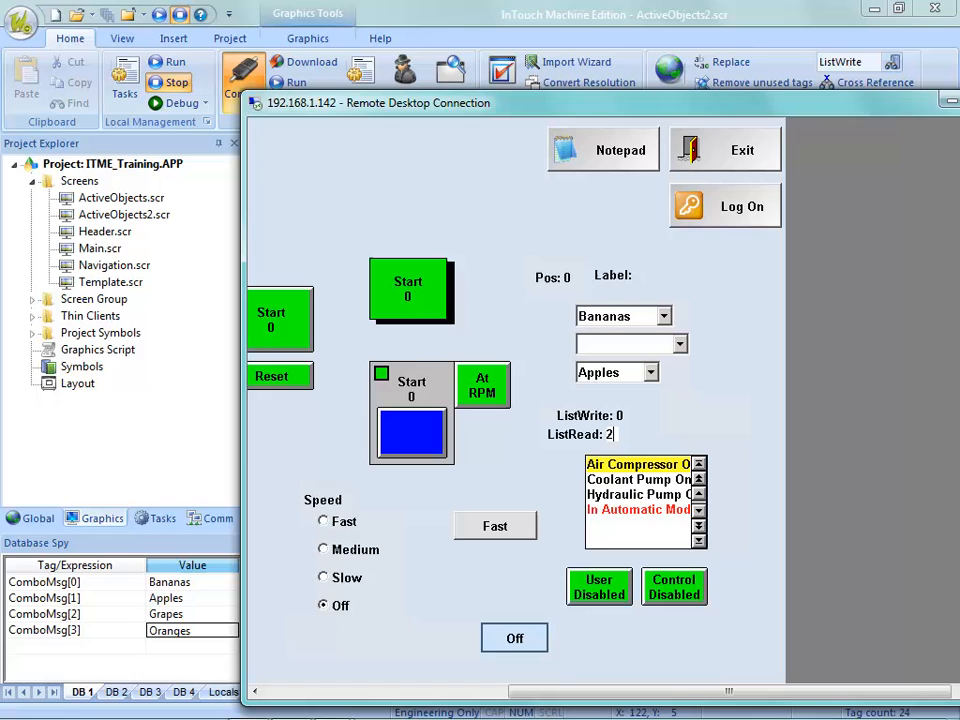
# Step: Enable User and Control for the list box in the runtime and set ListRead to 3
pyautogui.click(599, 587)
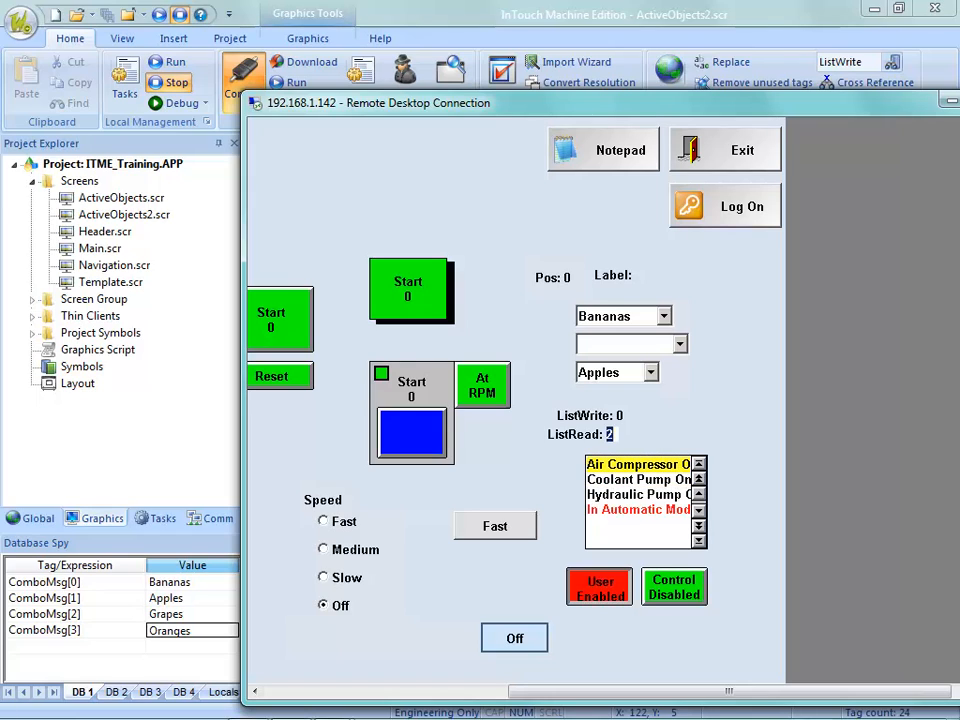
pyautogui.write('1')
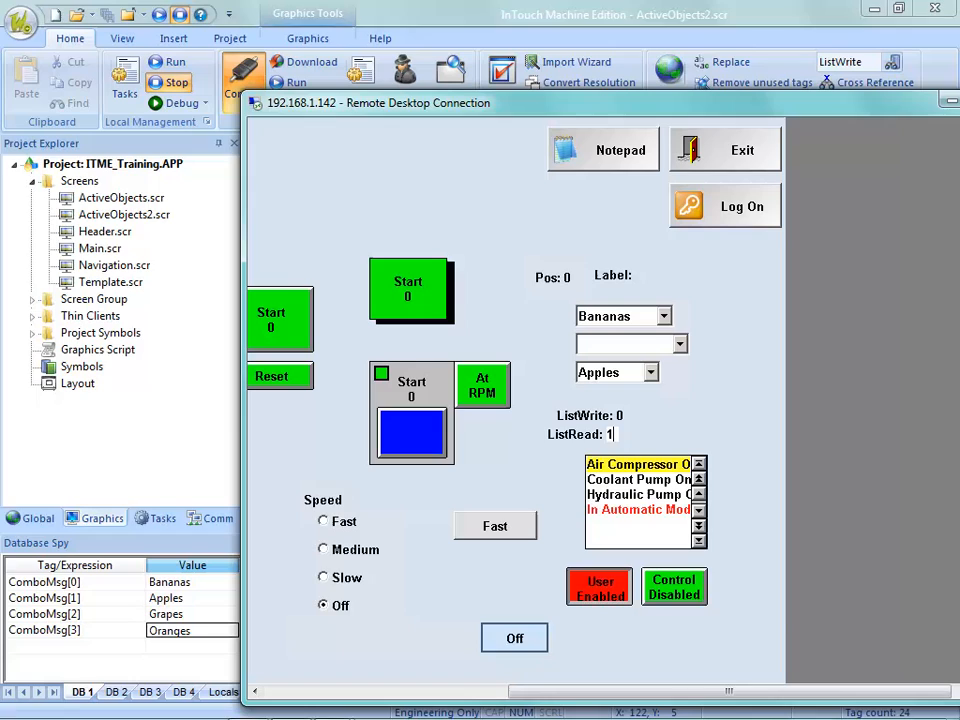
pyautogui.press('BackSpace')
pyautogui.write('3')
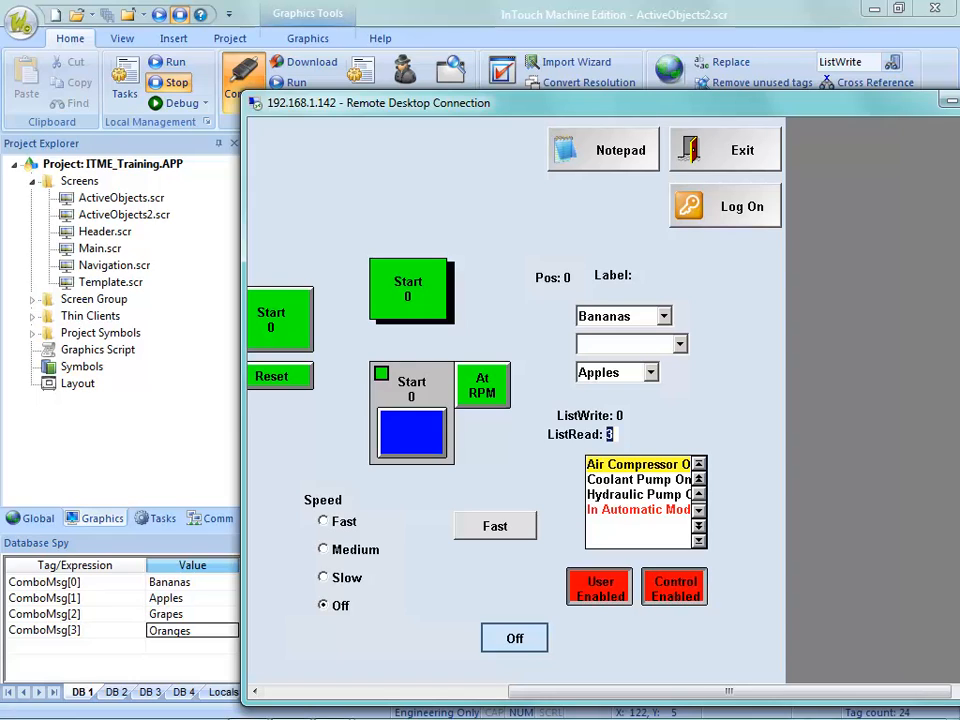
pyautogui.press('Return')
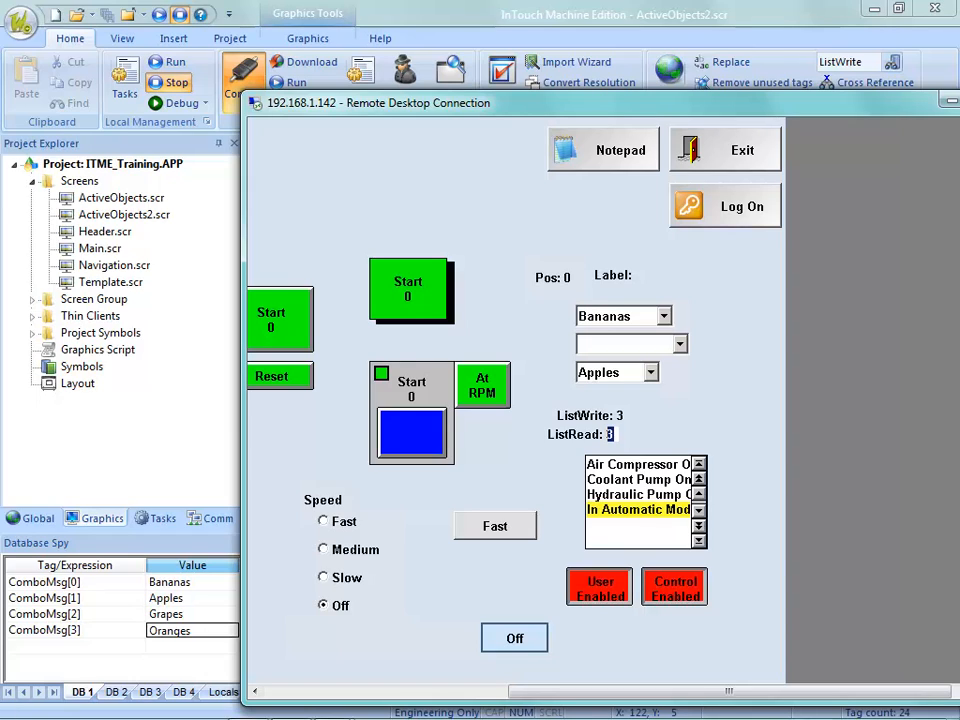
# Step: Set ListRead to 1 and 0 in turn in the runtime with both enables on
pyautogui.write('1')
pyautogui.press('Return')
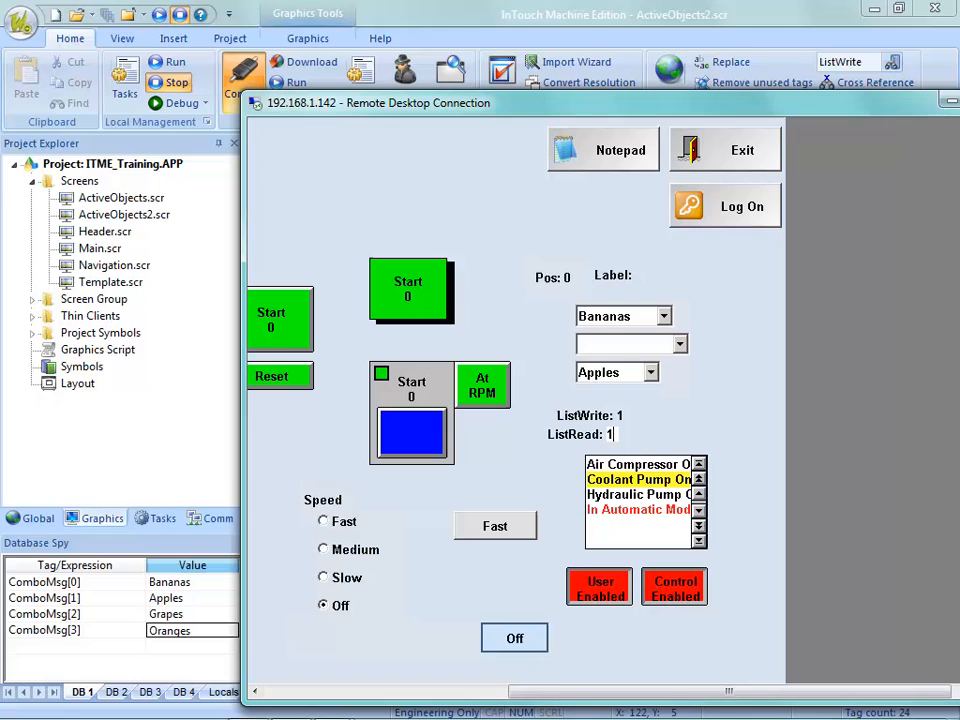
pyautogui.write('0')
pyautogui.press('Return')
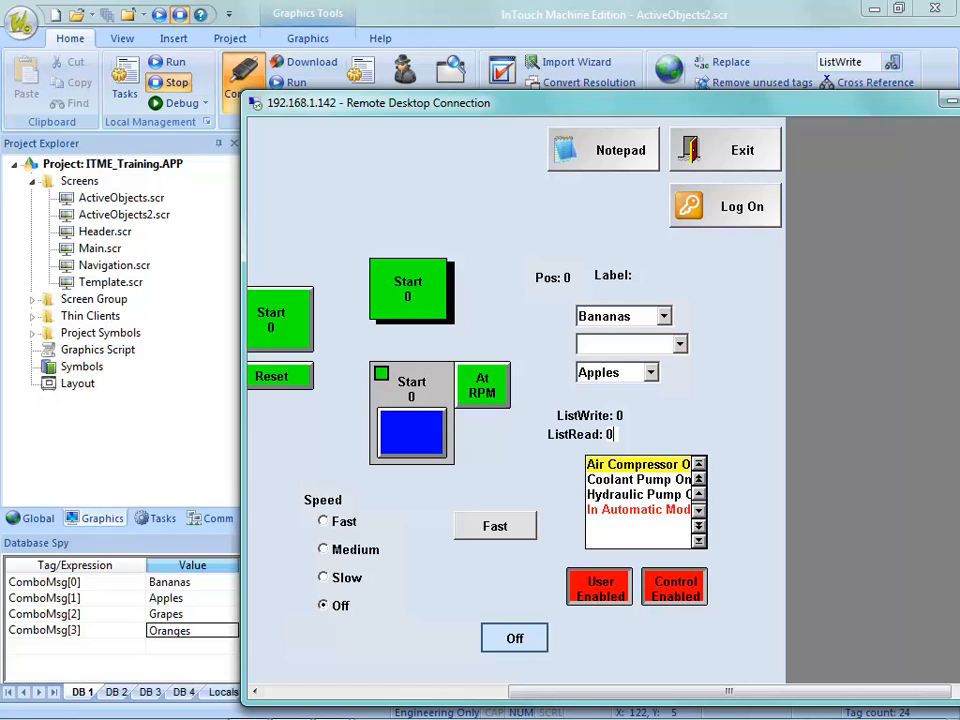
# Step: Select the Hydraulic Pump and Coolant Pump On messages in the runtime list box, and disable Control and User
pyautogui.click(638, 495)
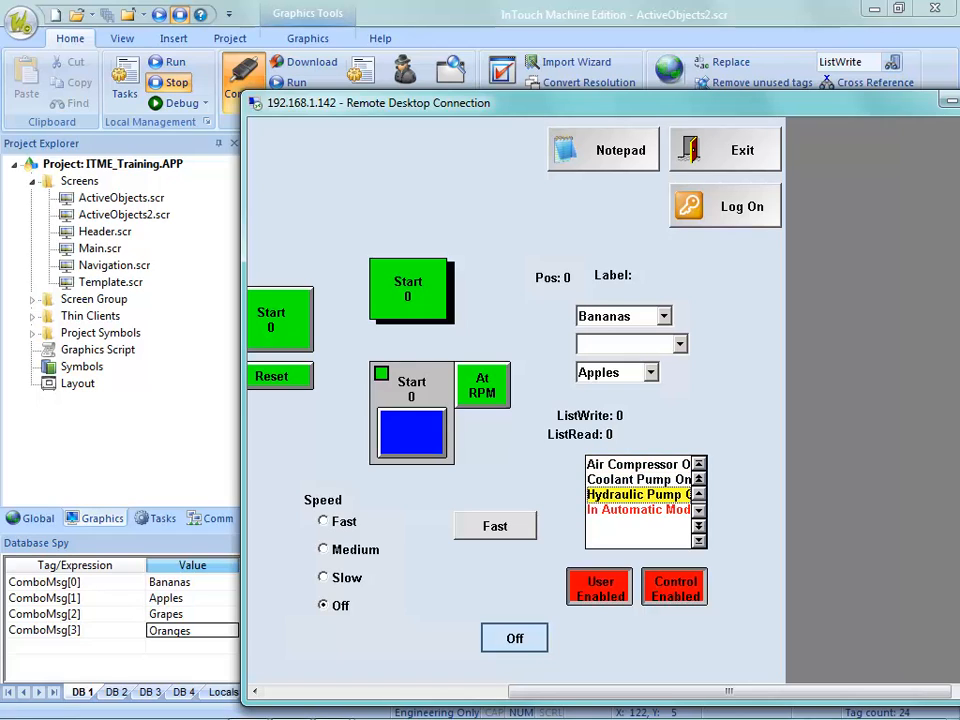
pyautogui.click(638, 480)
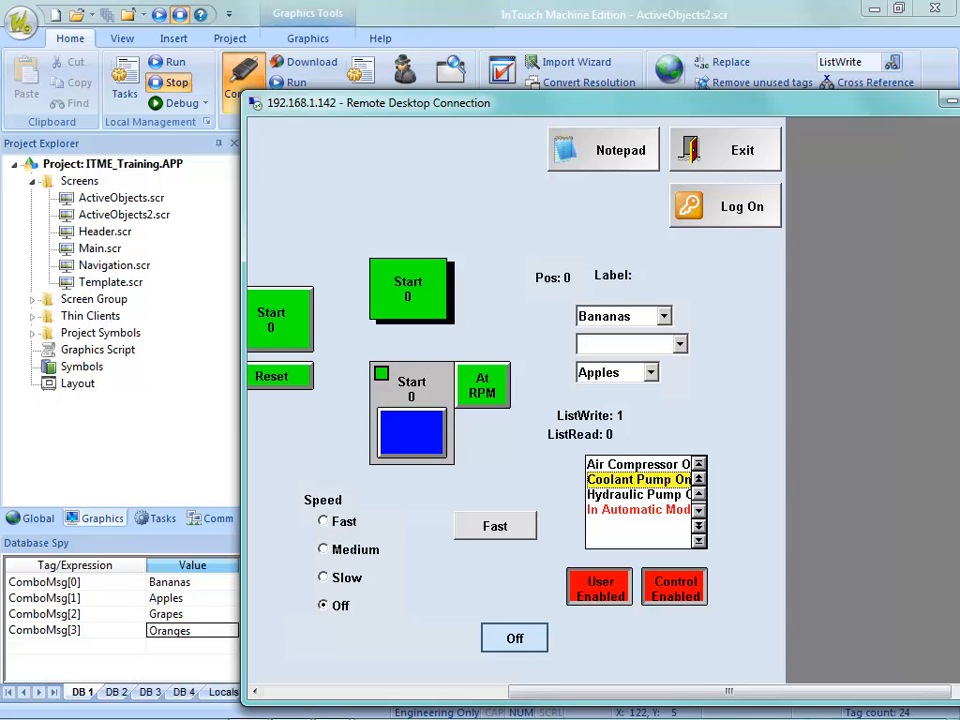
pyautogui.click(675, 587)
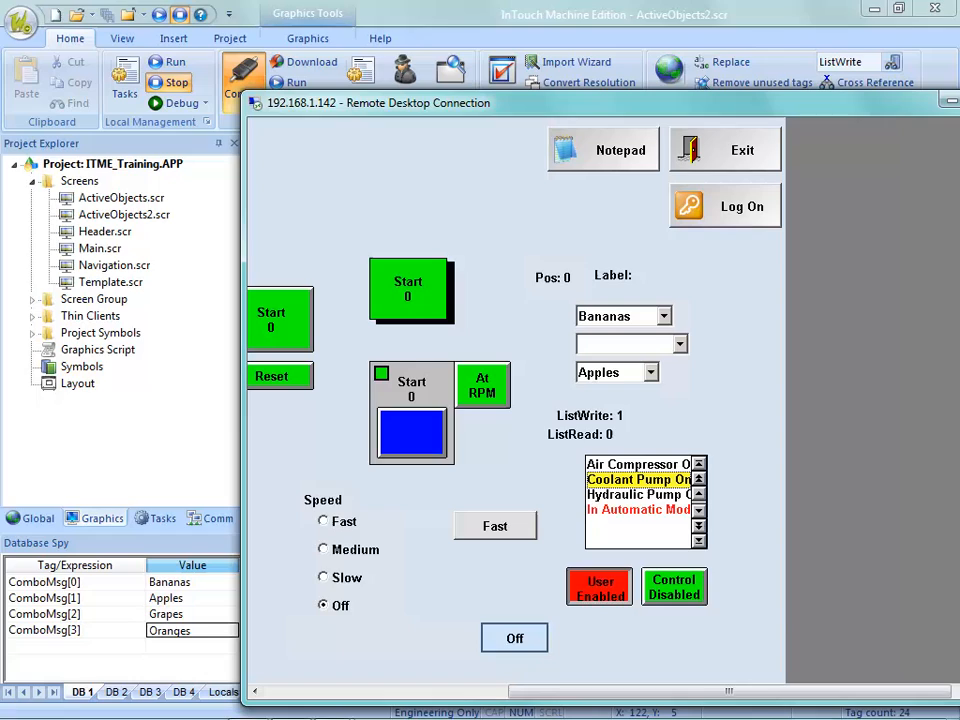
pyautogui.click(600, 587)
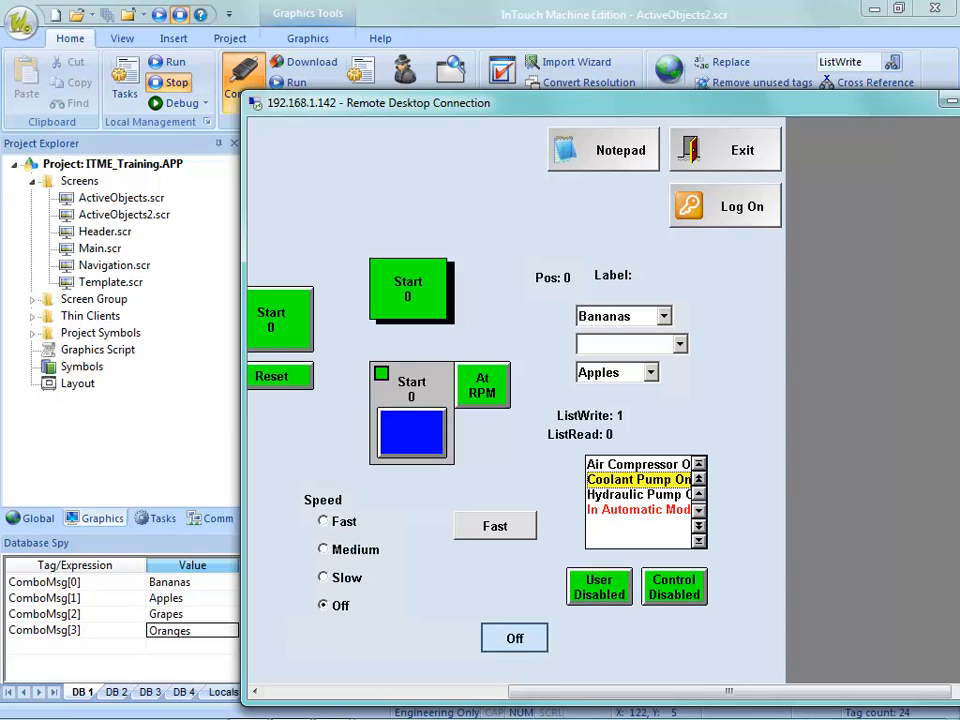
# Step: Switch to InTouch Machine Edition and turn on Require enter for selection for the list box
pyautogui.hotkey('alt', 'Tab')
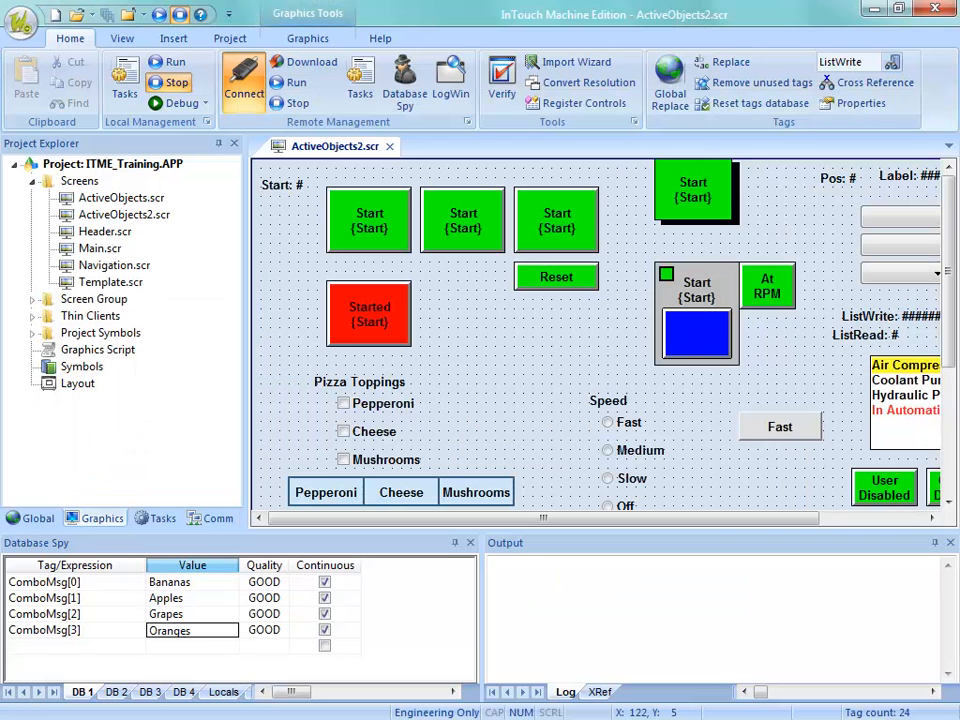
pyautogui.moveTo(723, 518); pyautogui.dragTo(832, 518)
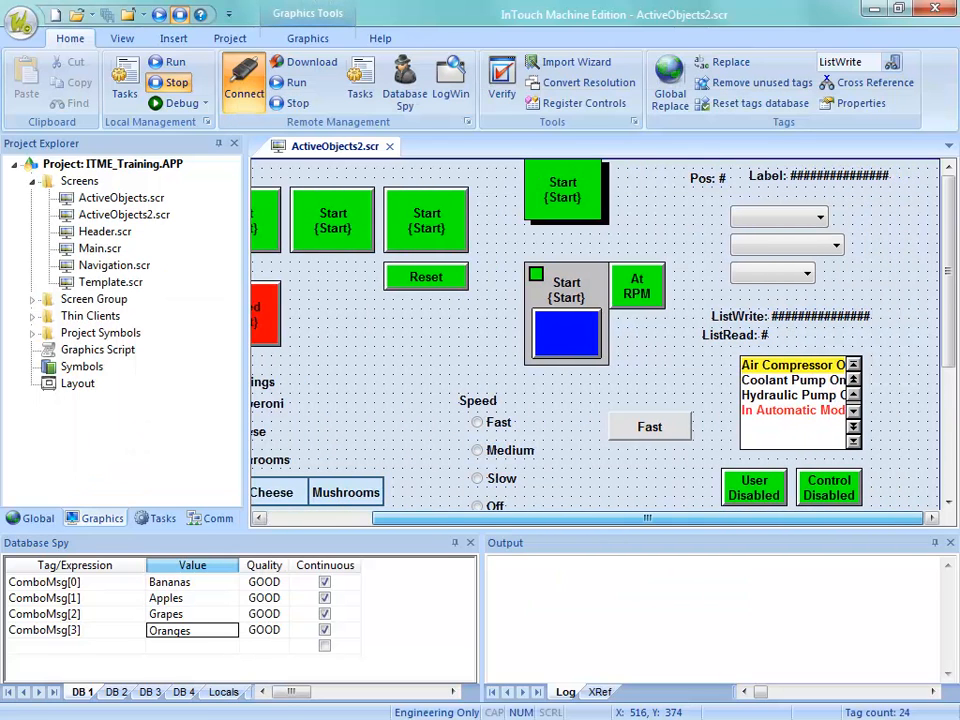
pyautogui.doubleClick(800, 405)
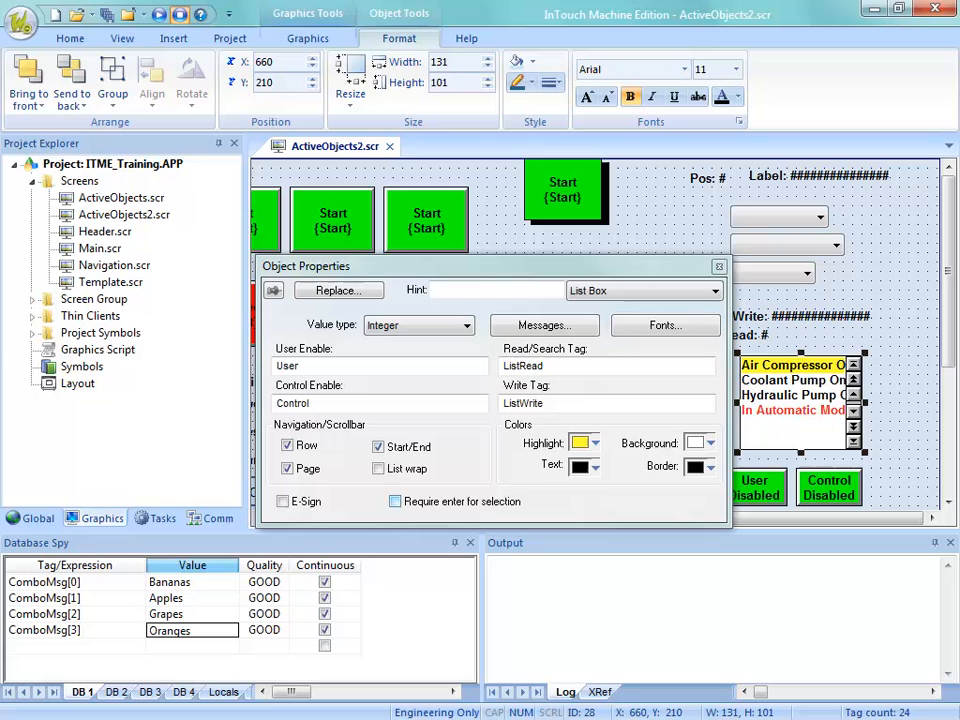
pyautogui.click(395, 502)
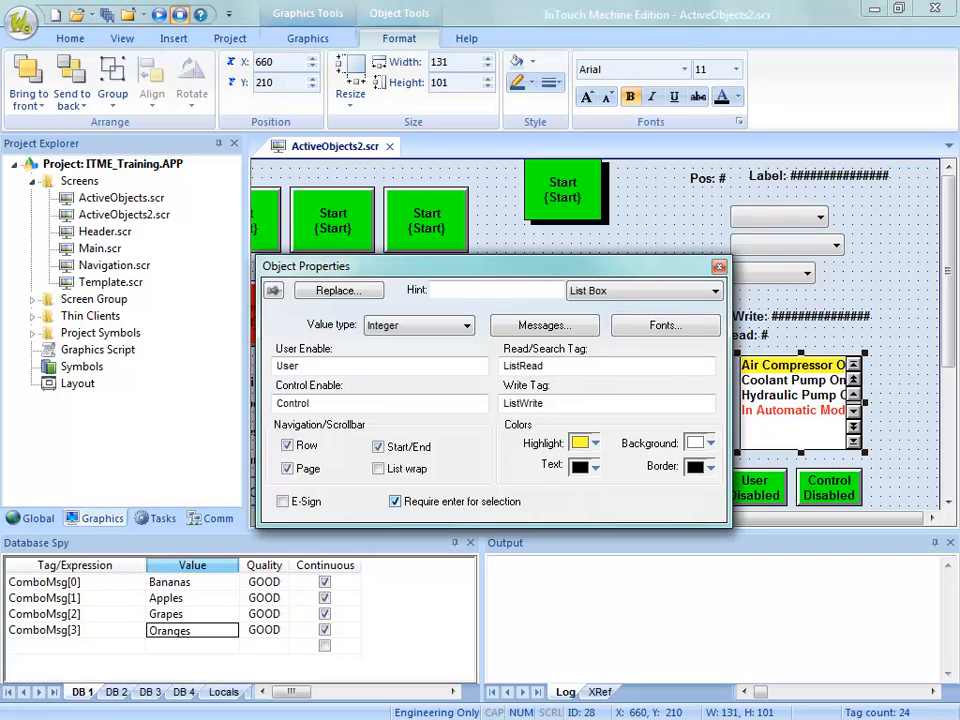
# Step: Save the ActiveObjects2.scr screen and download it to the target system
pyautogui.rightClick(319, 147)
pyautogui.click(358, 157)
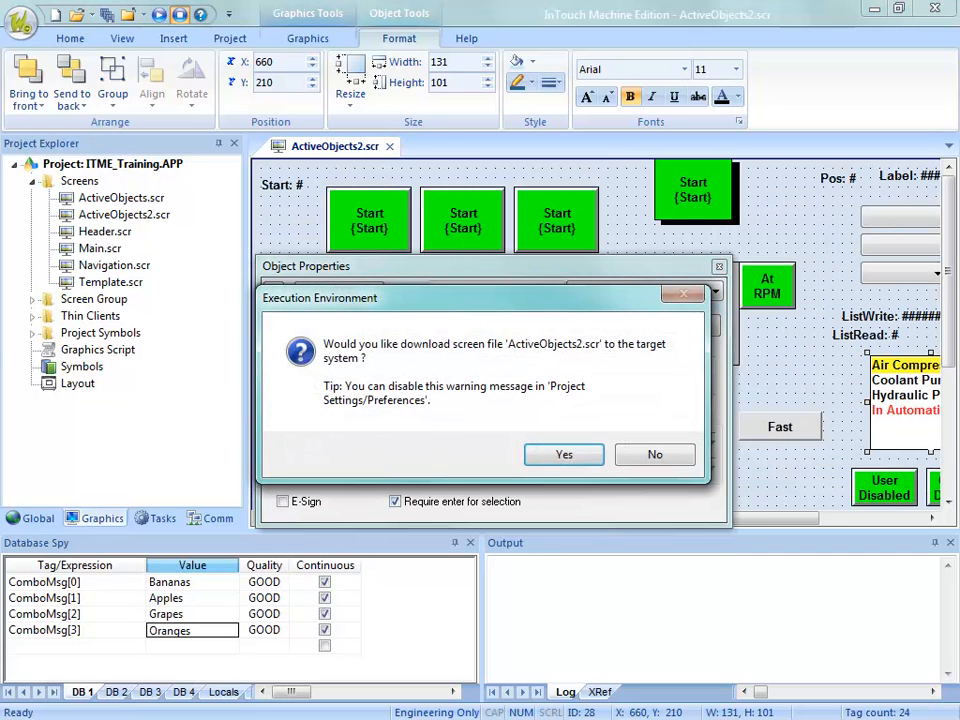
pyautogui.click(564, 454)
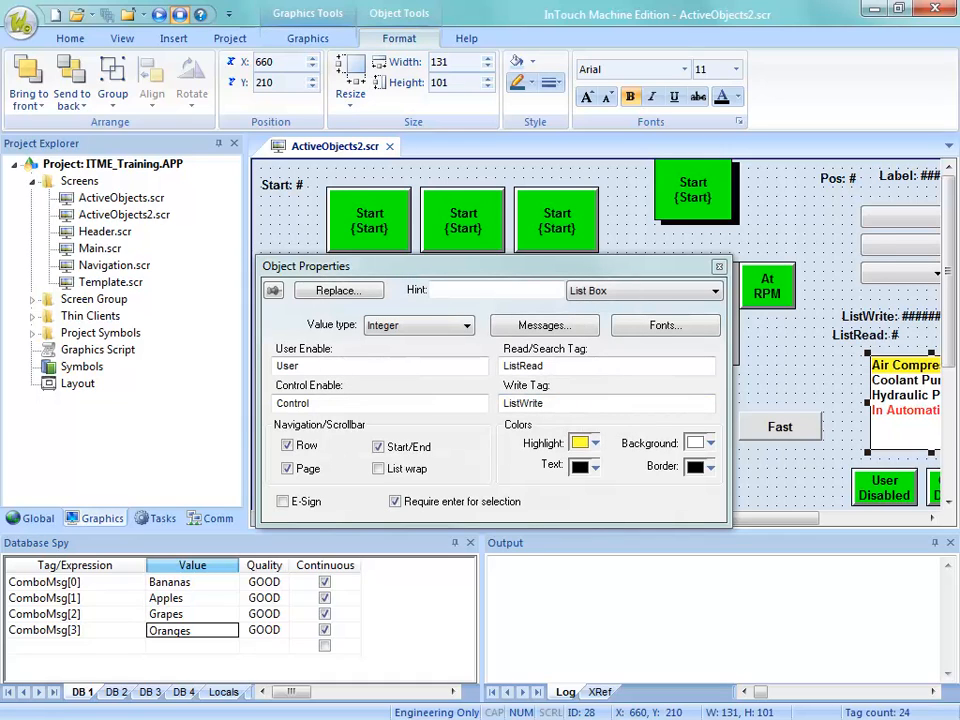
# Step: Switch to the Remote Desktop runtime and, with User enabled, select the Hydraulic Pump and In Automatic Mode messages in the list box
pyautogui.hotkey('alt', 'Tab')
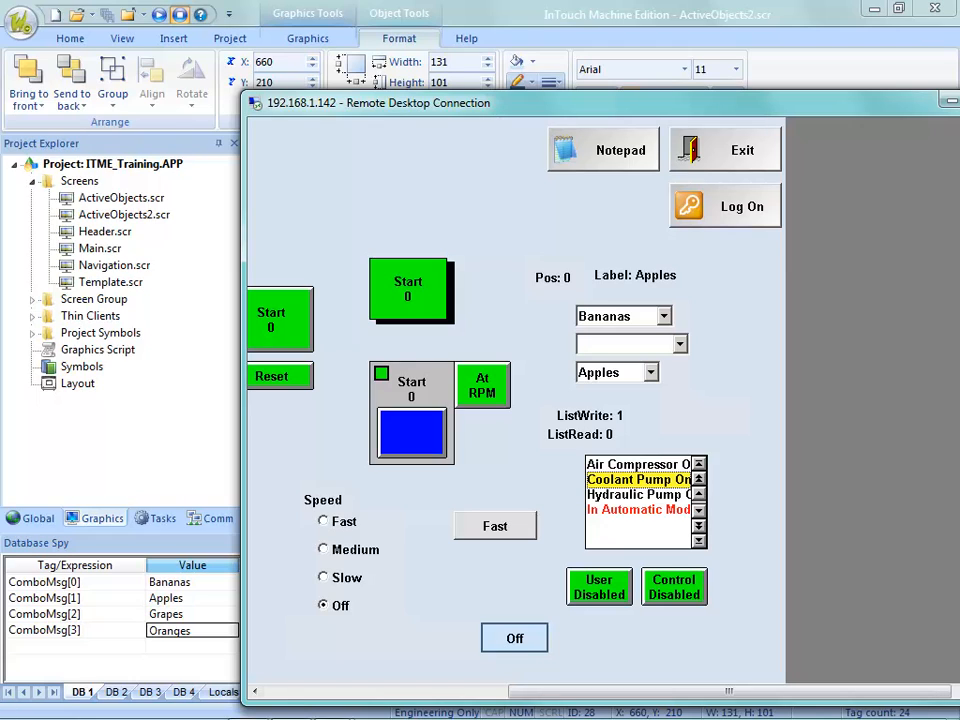
pyautogui.click(600, 587)
pyautogui.click(638, 495)
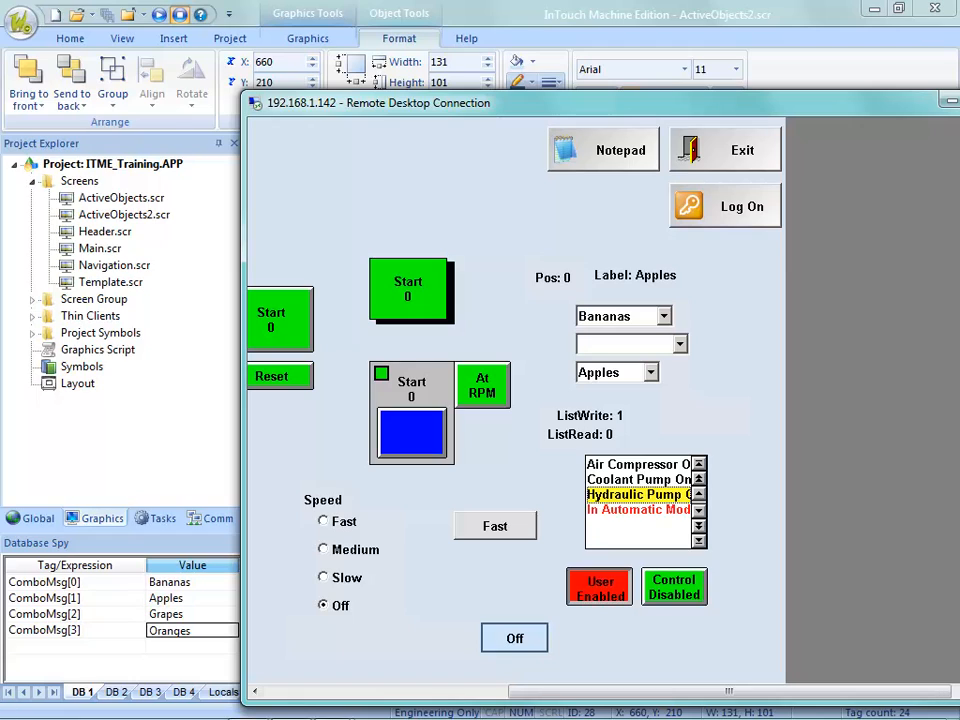
pyautogui.click(638, 510)
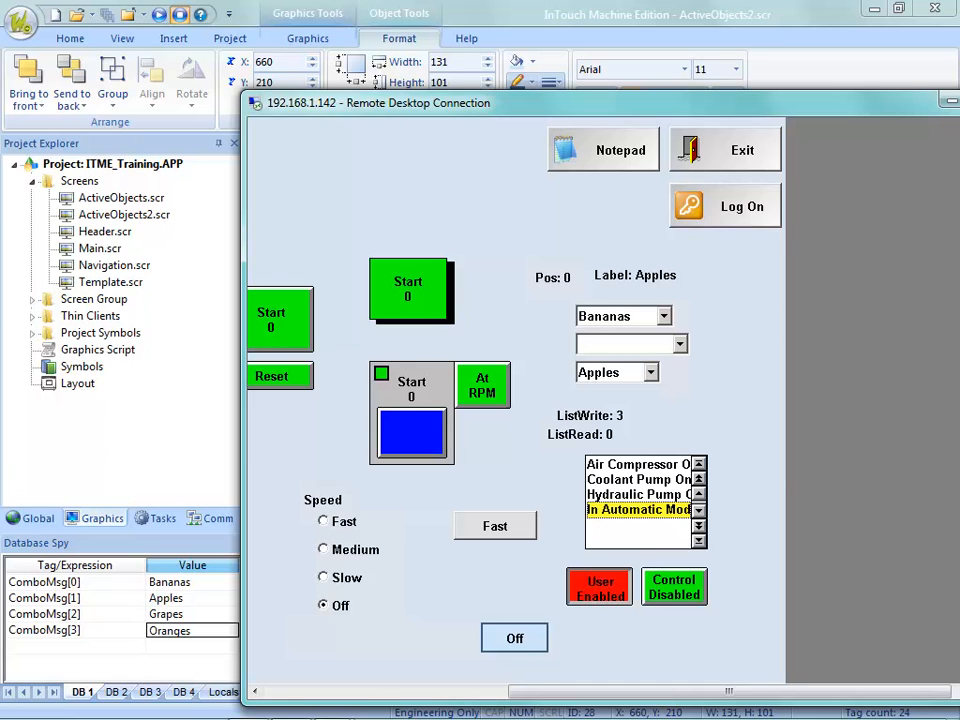
# Step: Switch to InTouch Machine Edition and turn off Require enter for selection for the list box
pyautogui.hotkey('alt', 'Tab')
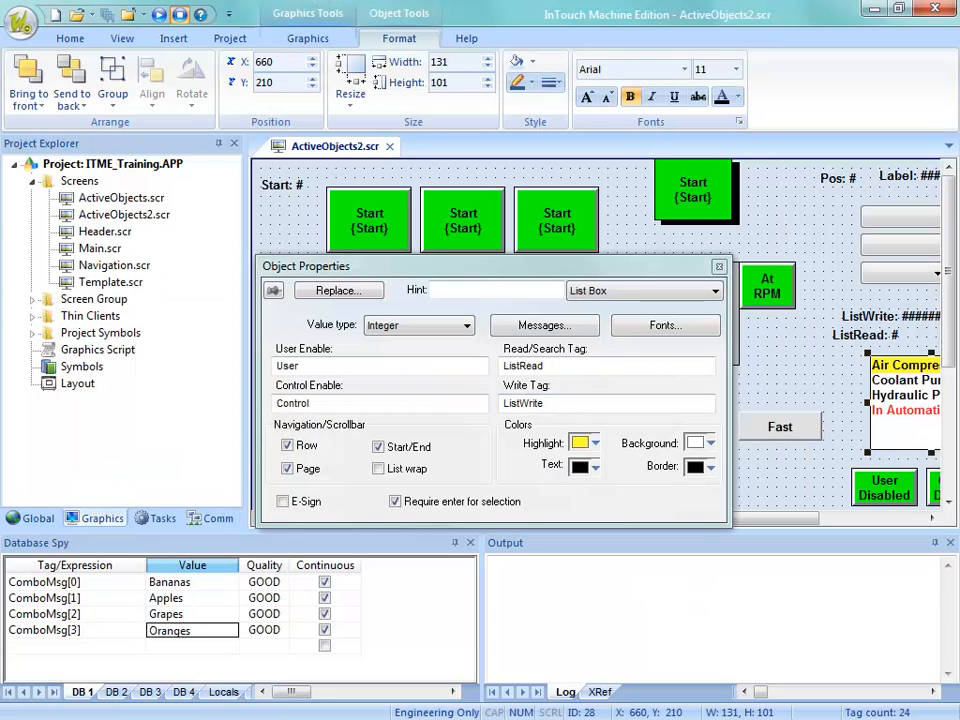
pyautogui.click(395, 501)
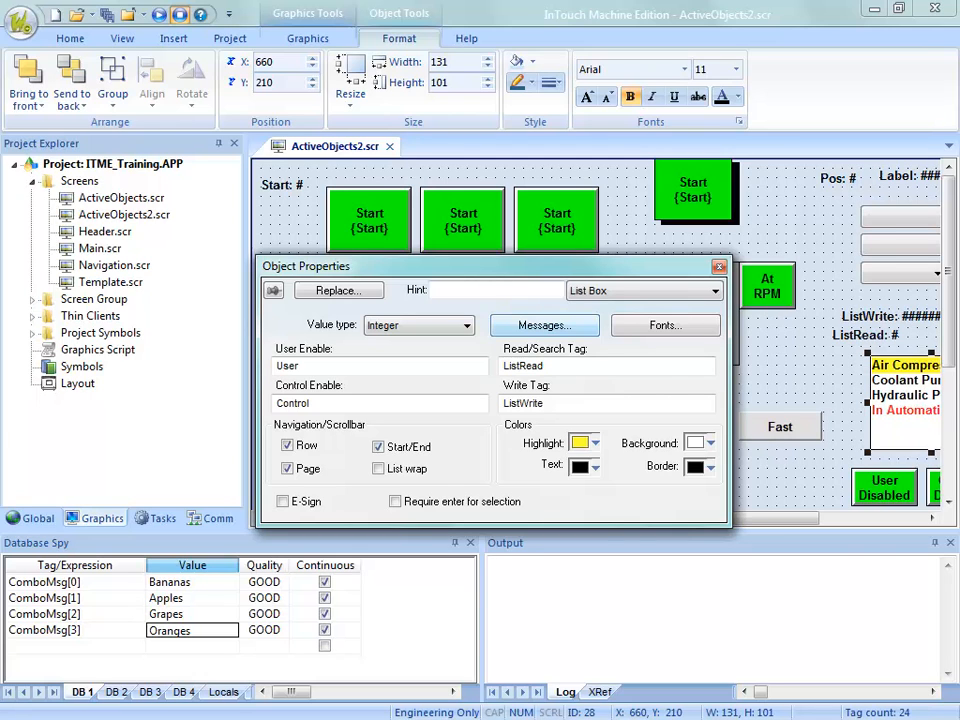
# Step: Change the list box's state 03 message to "Automatic Mode Status: {Status}"
pyautogui.click(545, 325)
pyautogui.click(290, 283)
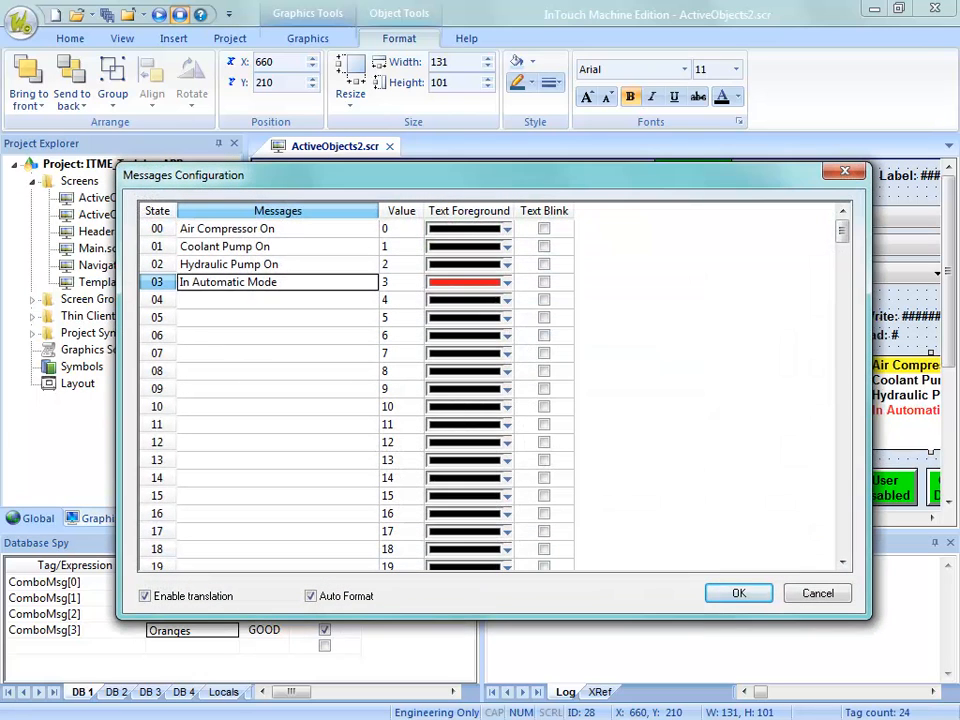
pyautogui.click(290, 283)
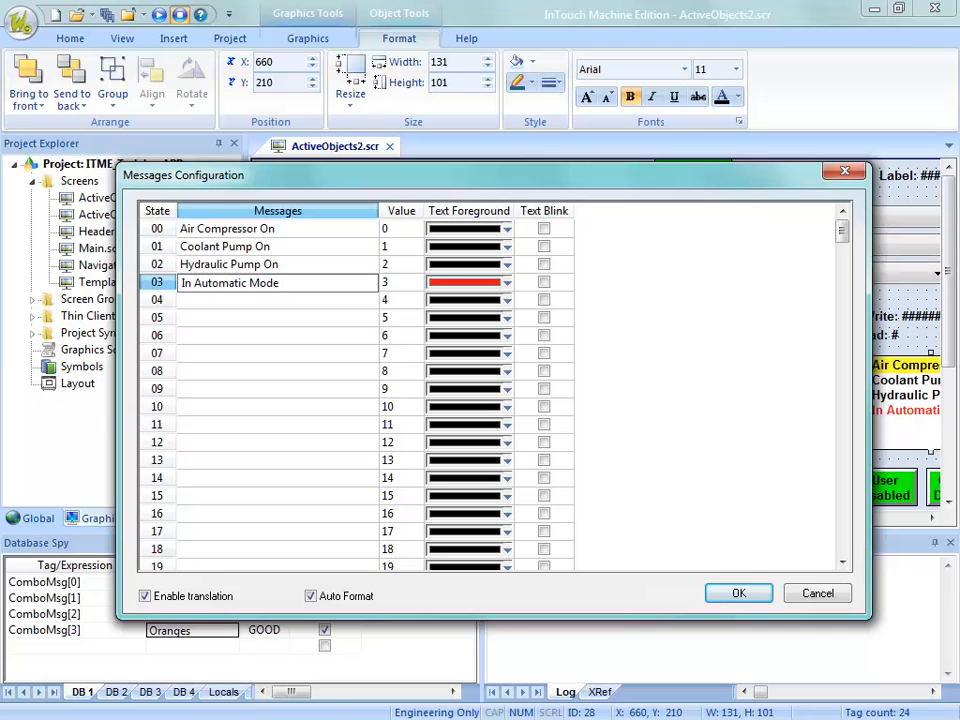
pyautogui.press('BackSpace')
pyautogui.click(194, 283)
pyautogui.press('BackSpace')
pyautogui.press('BackSpace')
pyautogui.press('BackSpace')
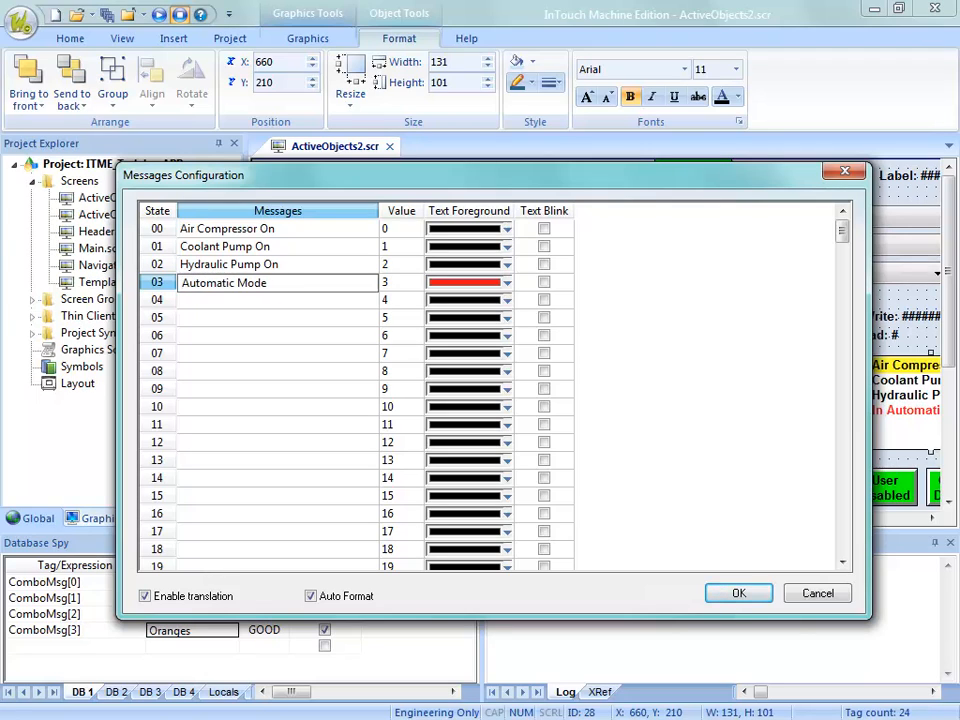
pyautogui.press('Up')
pyautogui.press('Down')
pyautogui.write('Status:')
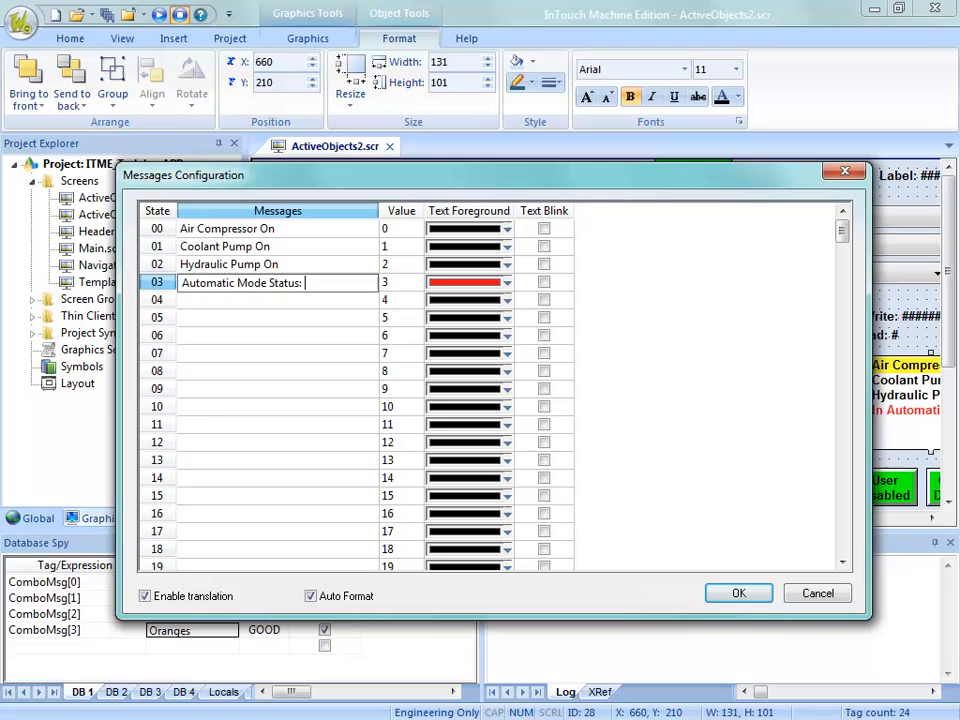
pyautogui.write(' {St')
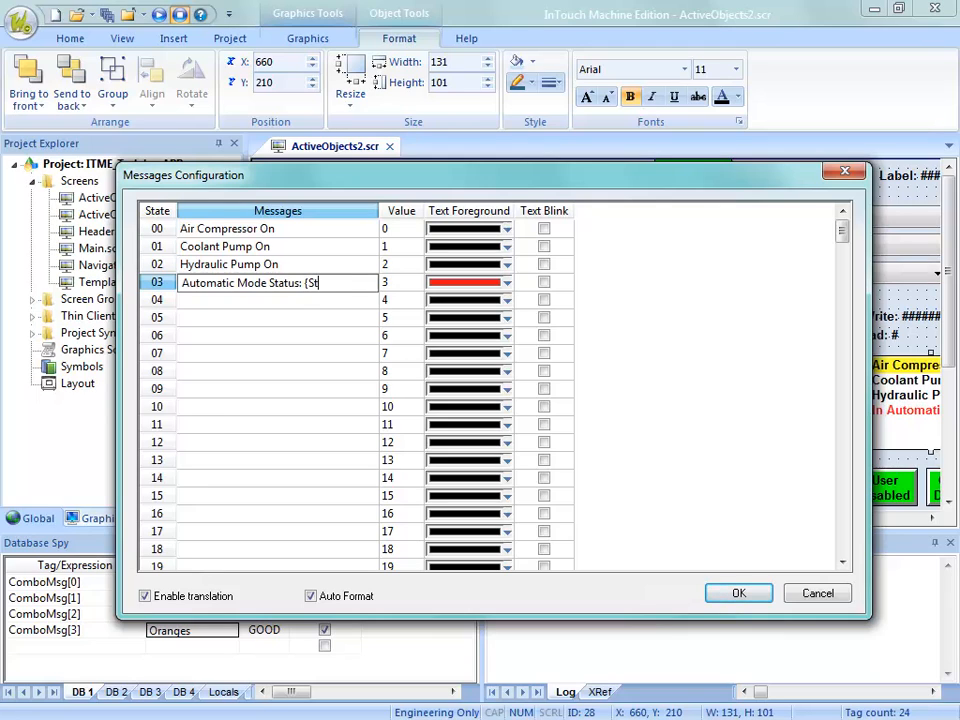
pyautogui.write('atus}')
pyautogui.press('Return')
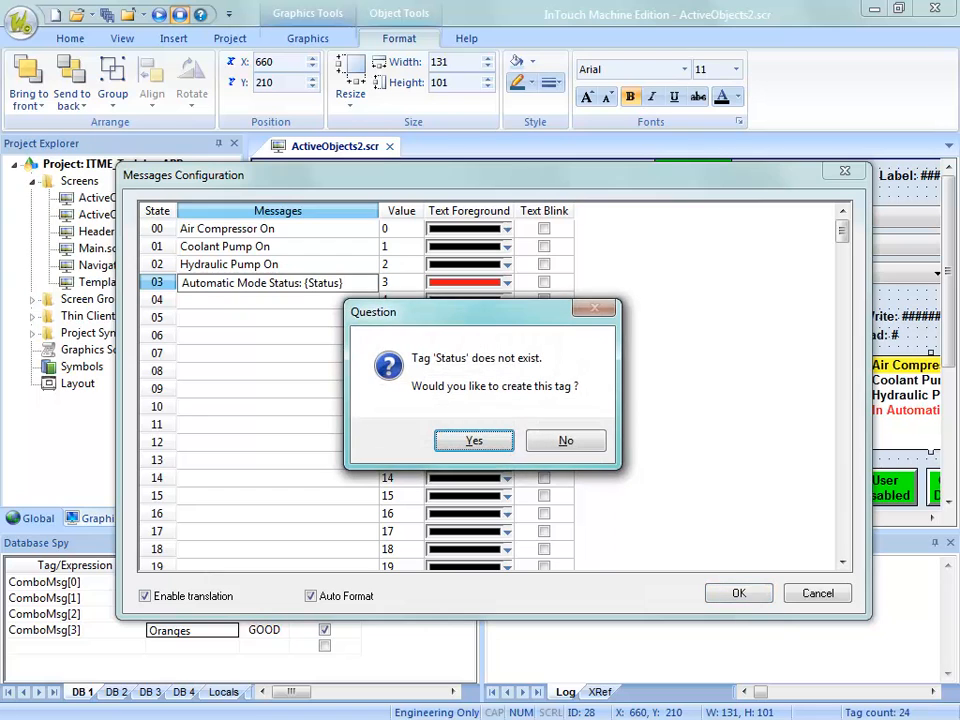
# Step: Create the Status tag as an Integer with array 0 and Server scope, and accept the messages configuration
pyautogui.press('Return')
pyautogui.press('Return')
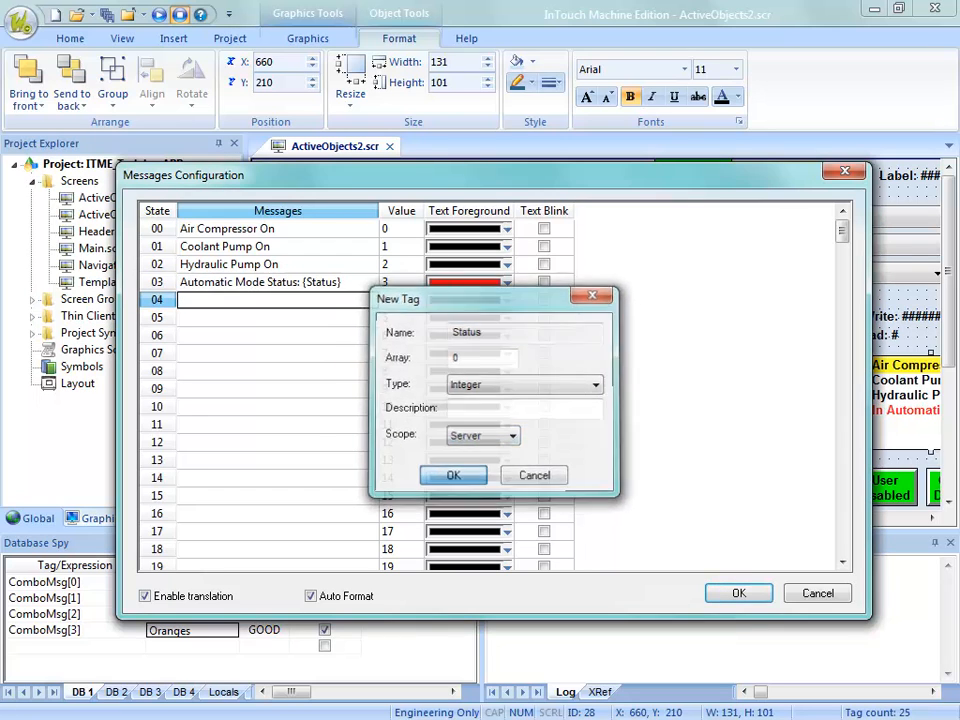
pyautogui.press('Return')
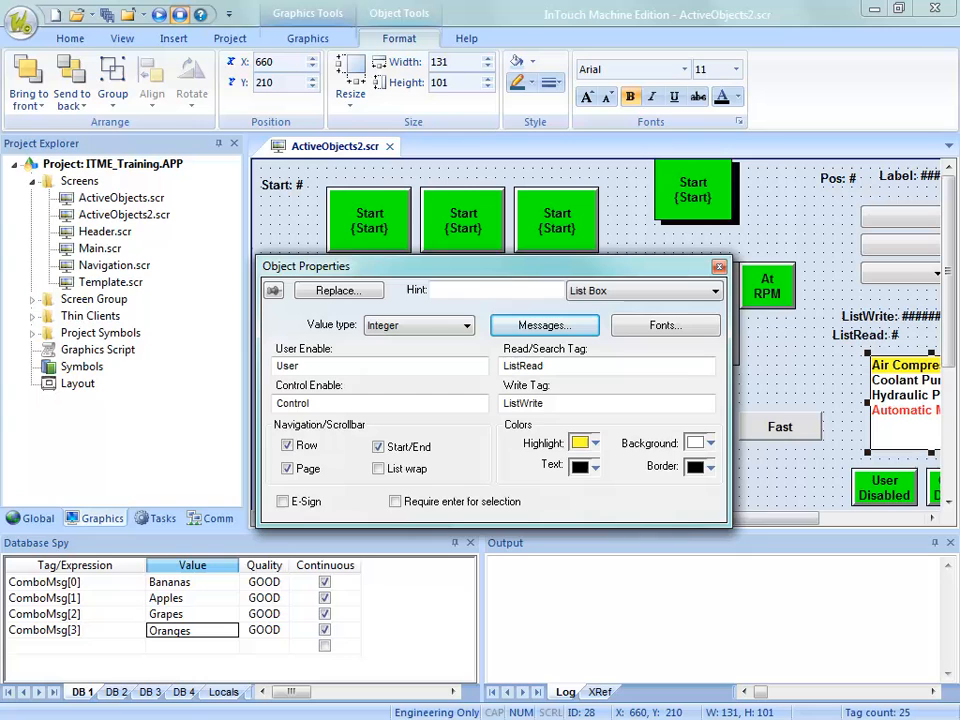
pyautogui.moveTo(948, 272); pyautogui.dragTo(948, 344)
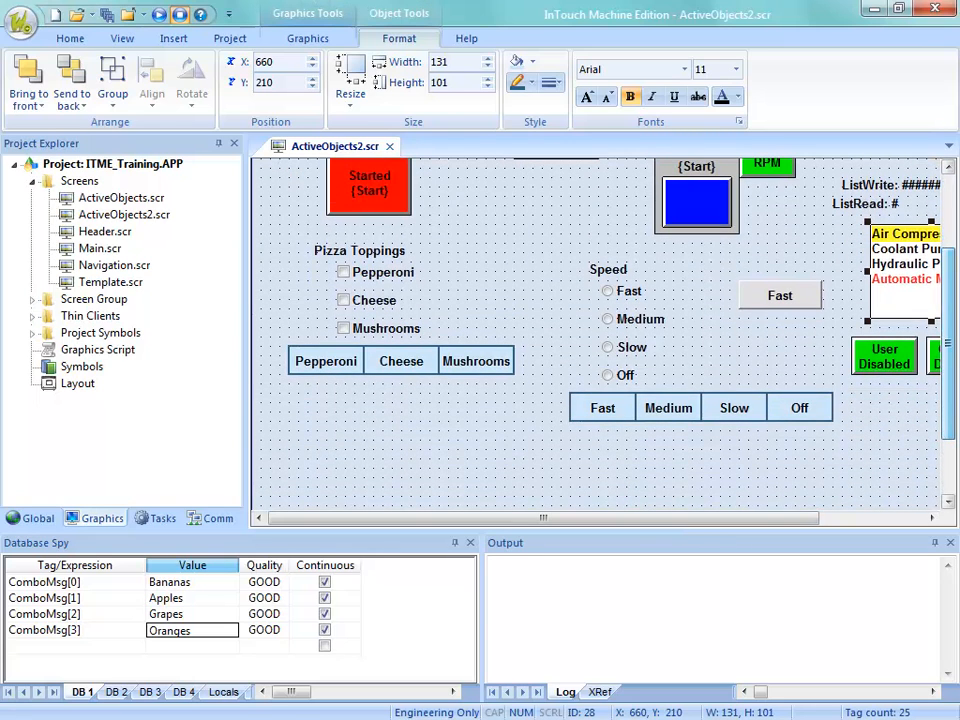
pyautogui.moveTo(543, 518); pyautogui.dragTo(647, 518)
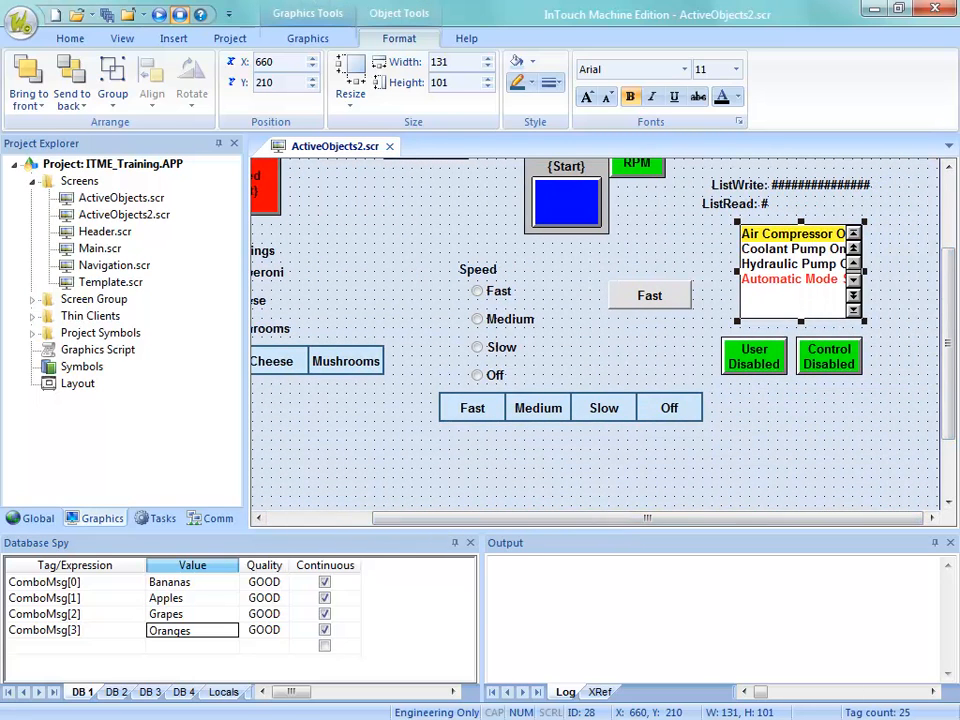
pyautogui.moveTo(948, 344); pyautogui.dragTo(948, 322)
pyautogui.keyDown('shift'); pyautogui.click(800, 224); pyautogui.keyUp('shift')
pyautogui.moveTo(800, 224); pyautogui.dragTo(800, 204)
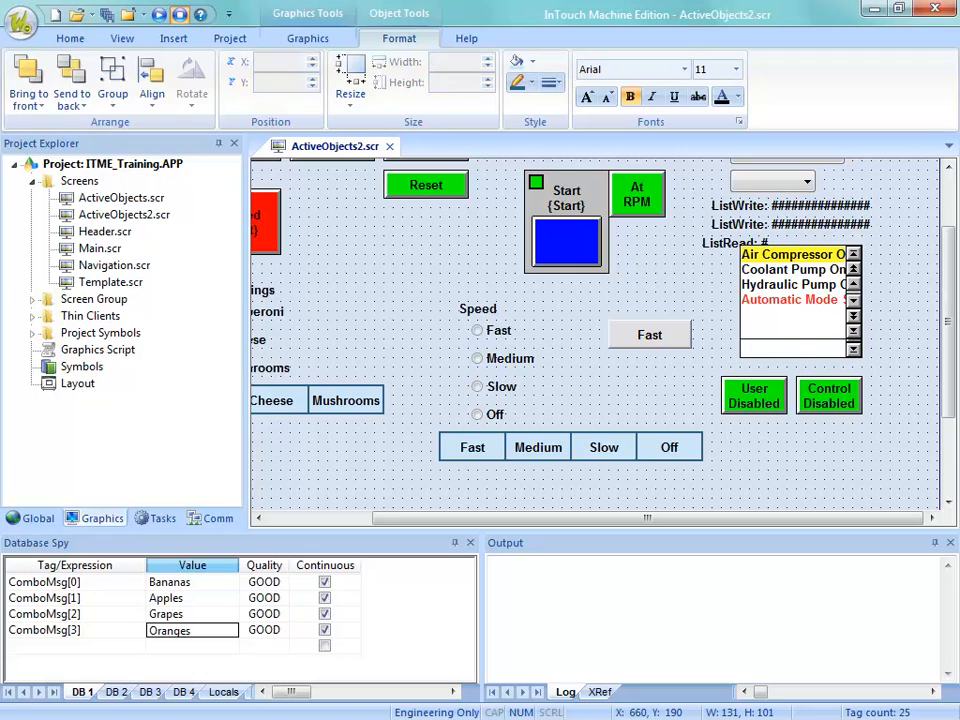
pyautogui.hotkey('ctrl', 'z')
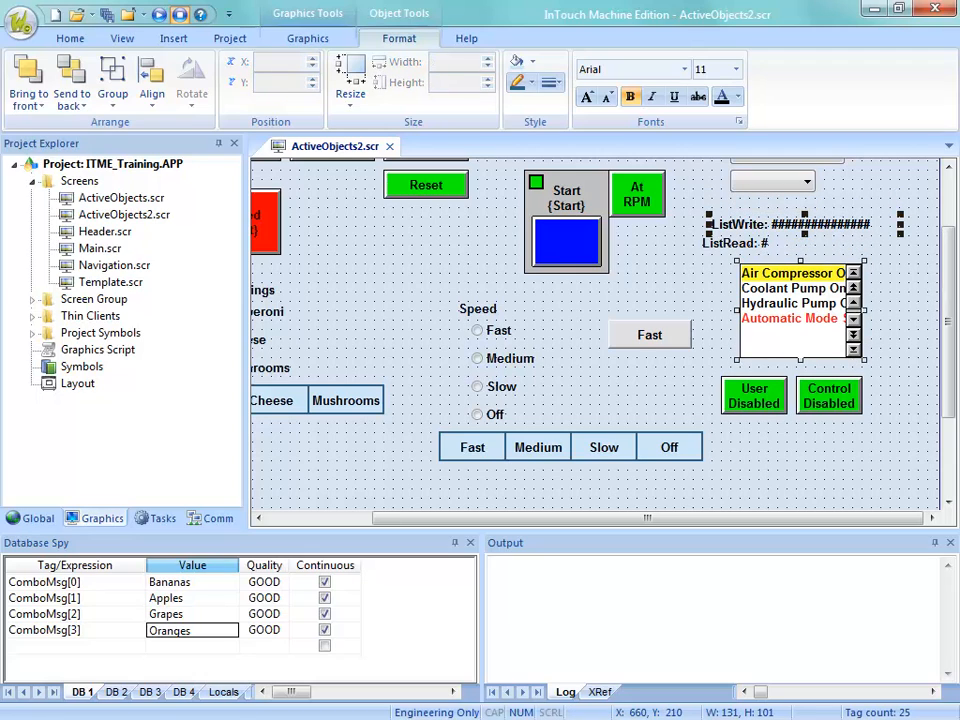
# Step: Duplicate only the ListWrite text and place the copy directly above the original
pyautogui.click(922, 242)
pyautogui.click(800, 224)
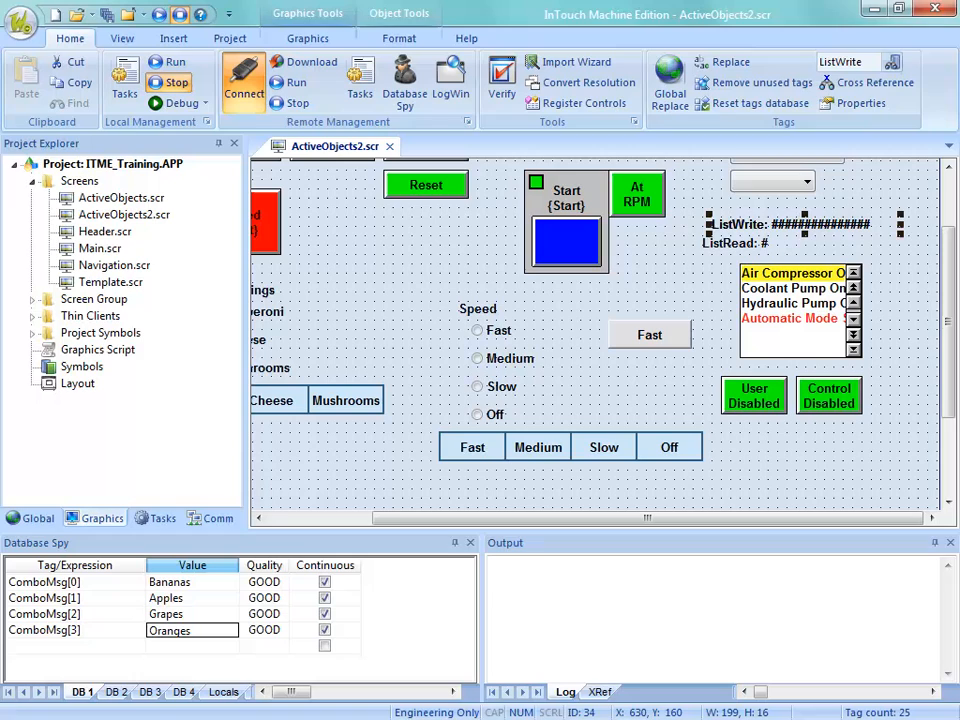
pyautogui.keyDown('ctrl'); pyautogui.moveTo(800, 224); pyautogui.dragTo(800, 205); pyautogui.keyUp('ctrl')
# Step: Set the copied text's data link tag to status, enable input for it, and return to its text properties
pyautogui.doubleClick(800, 205)
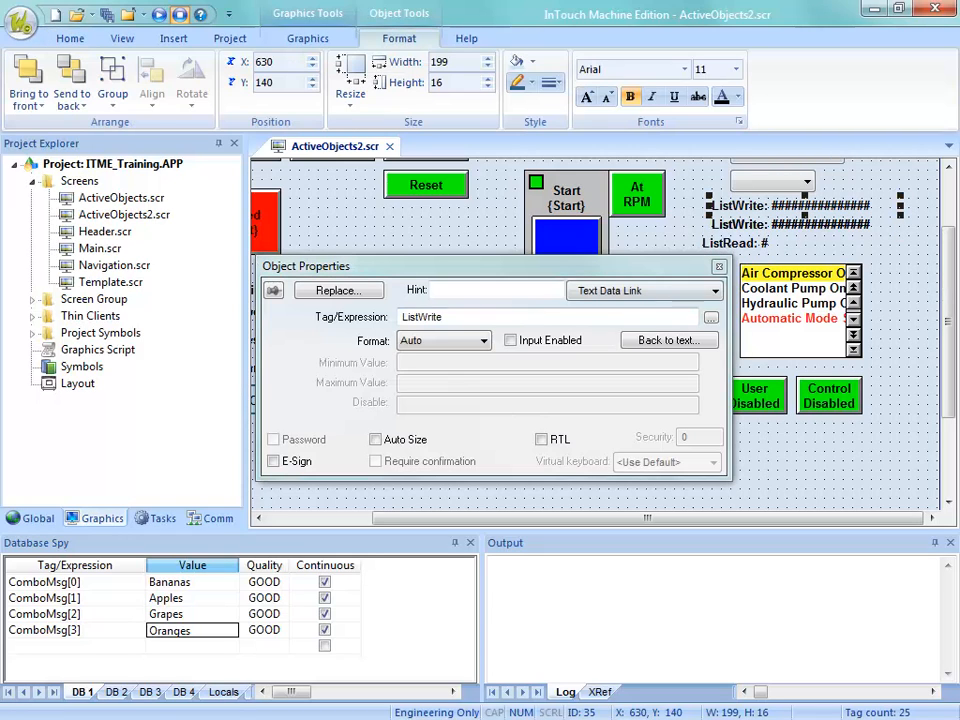
pyautogui.write('status')
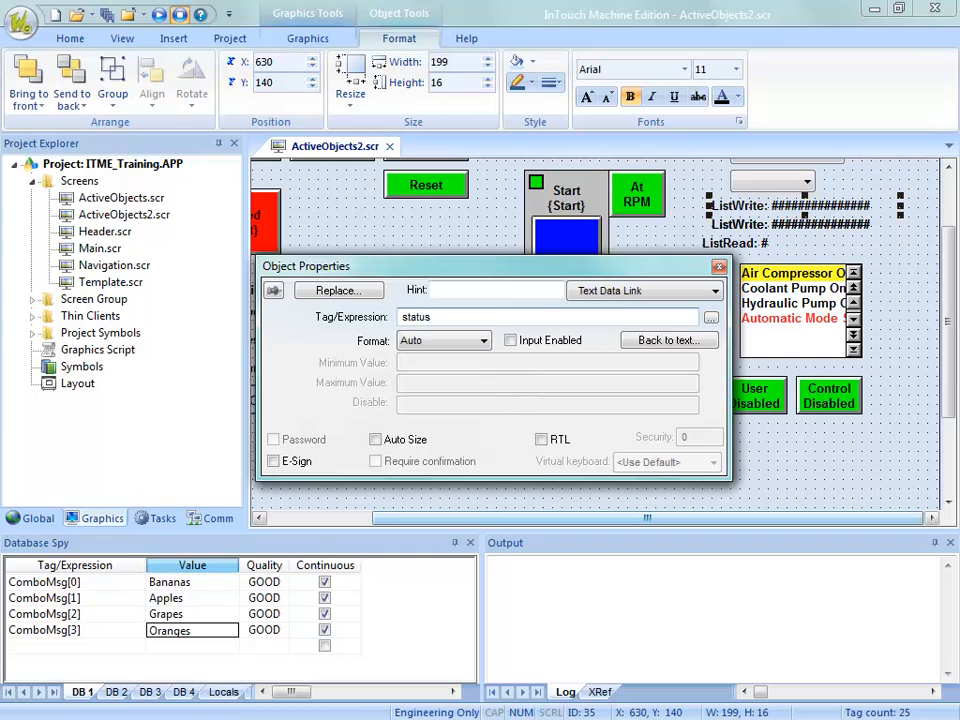
pyautogui.click(669, 340)
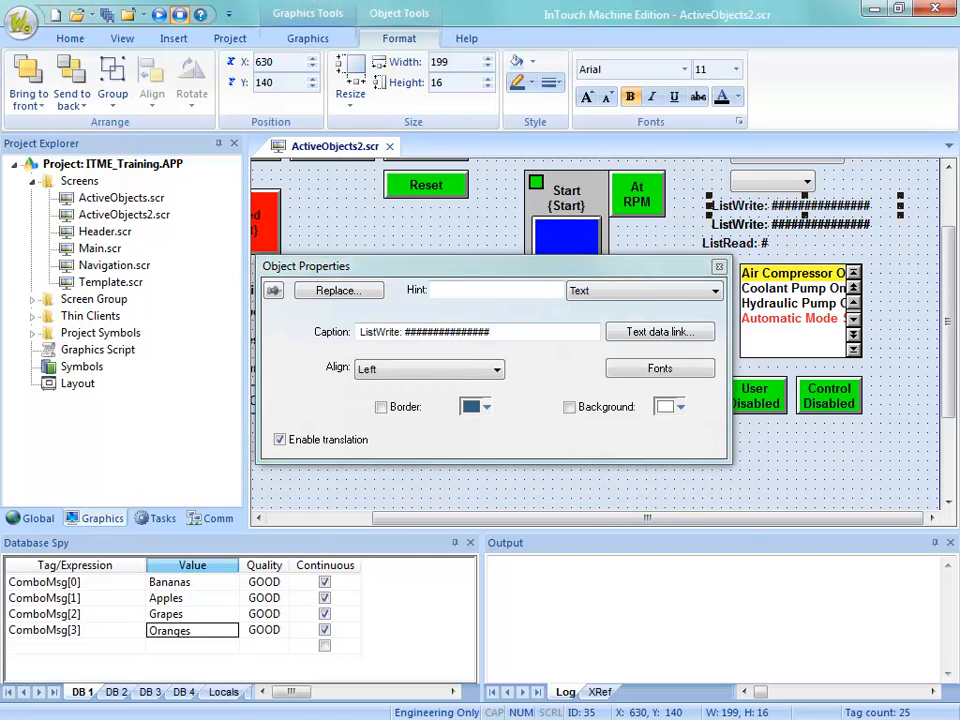
pyautogui.click(666, 336)
pyautogui.click(511, 341)
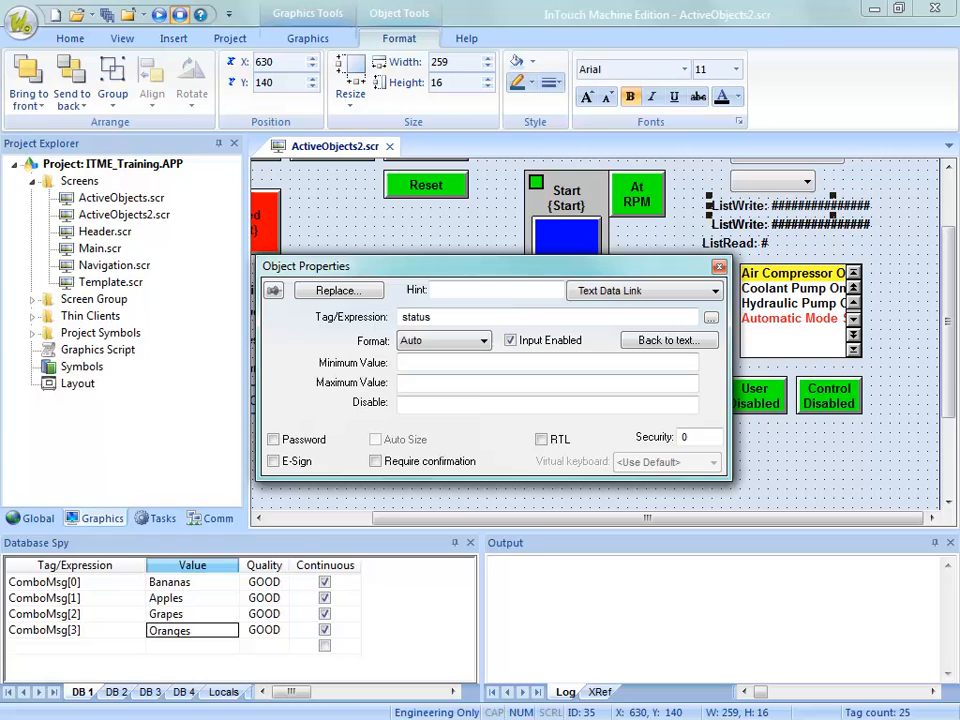
pyautogui.click(669, 340)
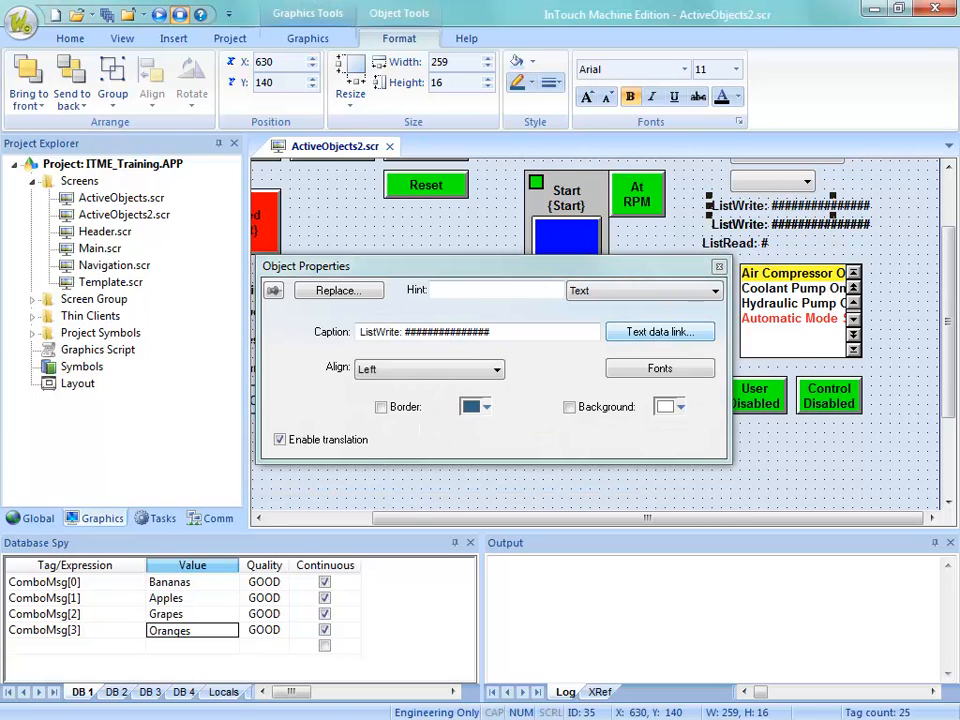
# Step: Change the copied text's caption to "Status: ###############", then save ActiveObjects2.scr and download it to the target system
pyautogui.doubleClick(381, 332)
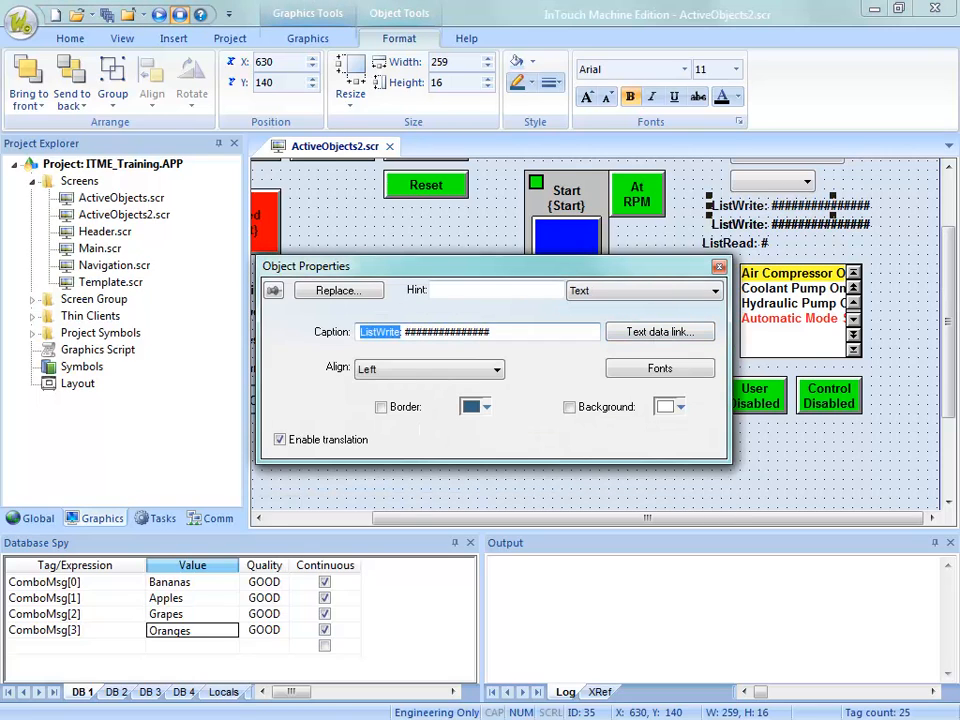
pyautogui.write('Status')
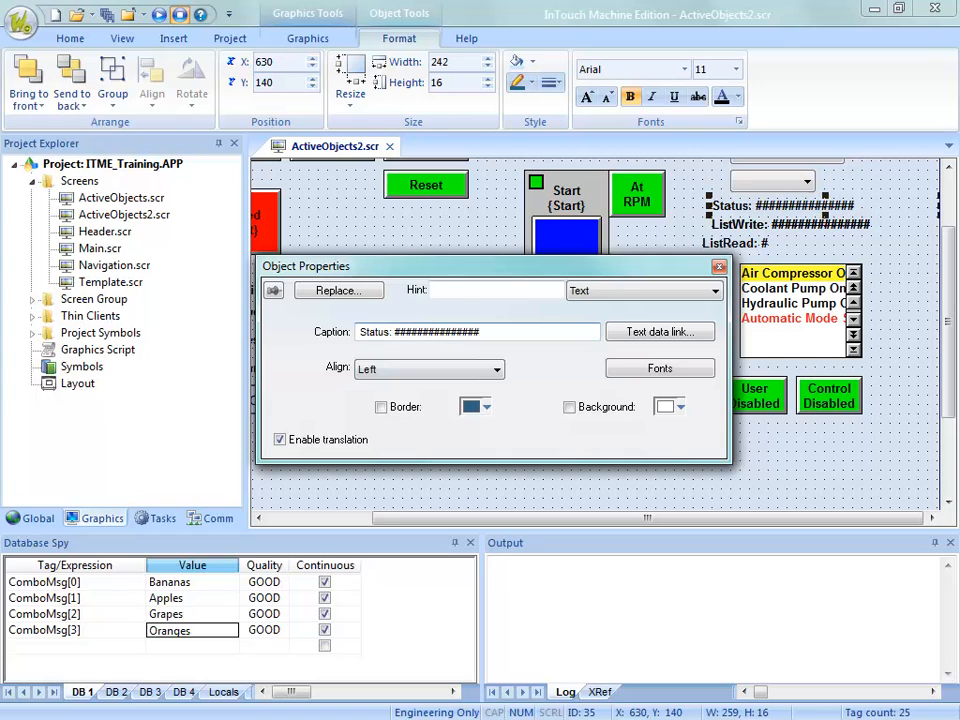
pyautogui.click(810, 491)
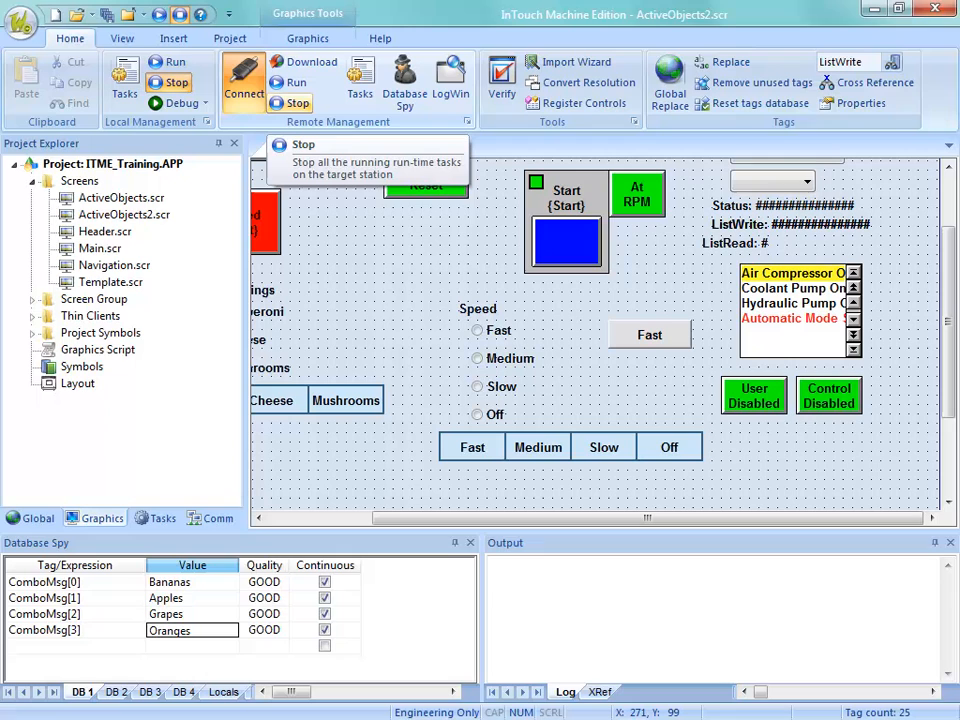
pyautogui.rightClick(335, 146)
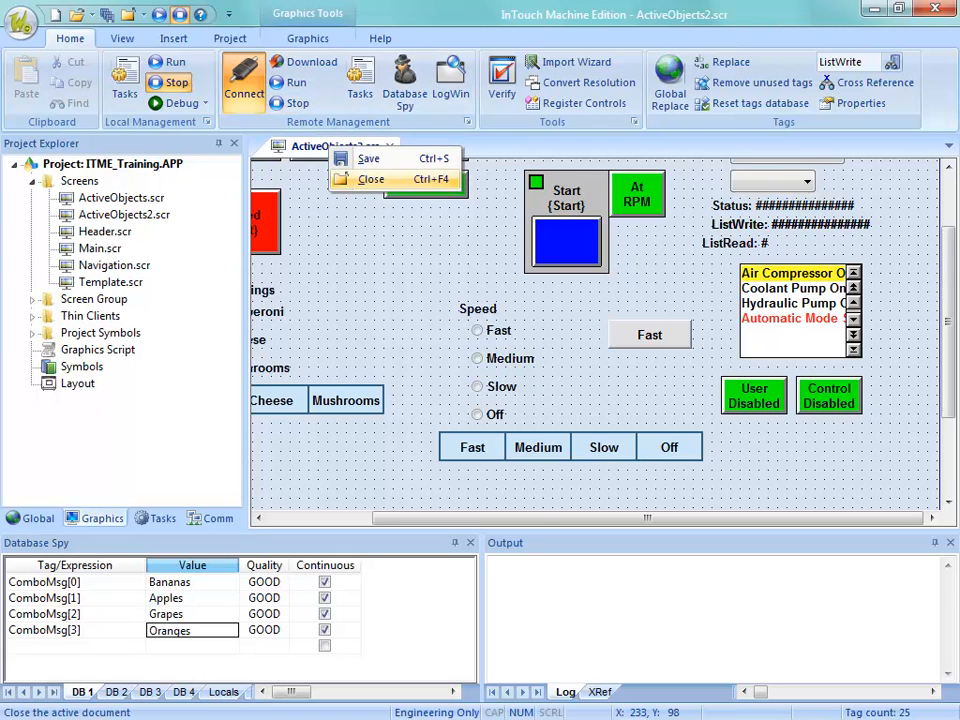
pyautogui.click(360, 178)
pyautogui.click(564, 455)
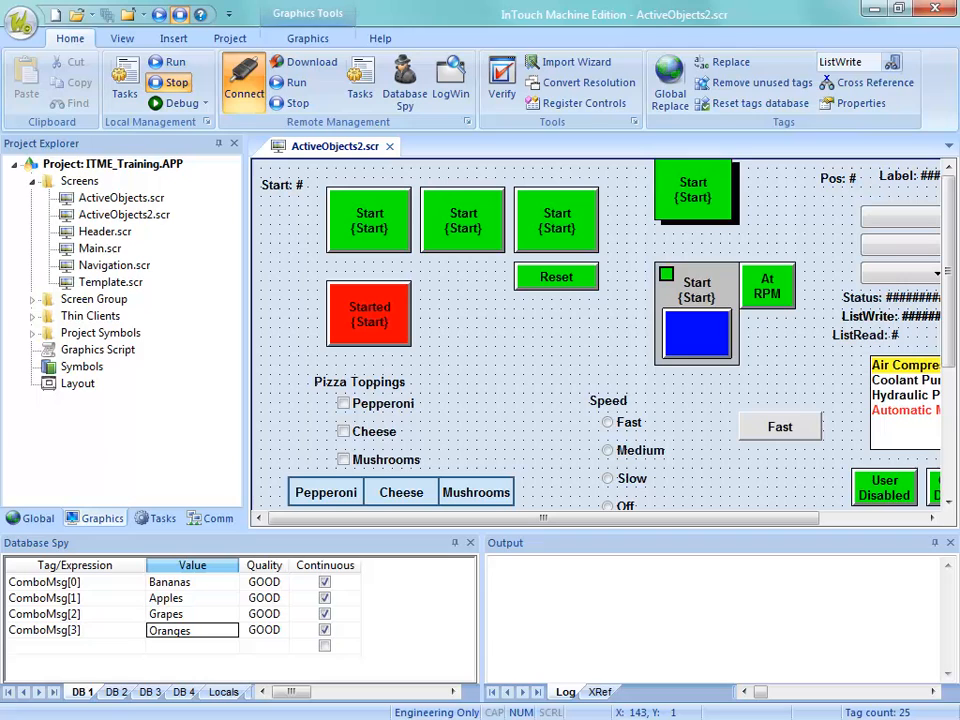
# Step: Switch to the Remote Desktop runtime, acknowledge the license notice, and view the status text and list box on the Active Objects 2 screen
pyautogui.hotkey('alt', 'Tab')
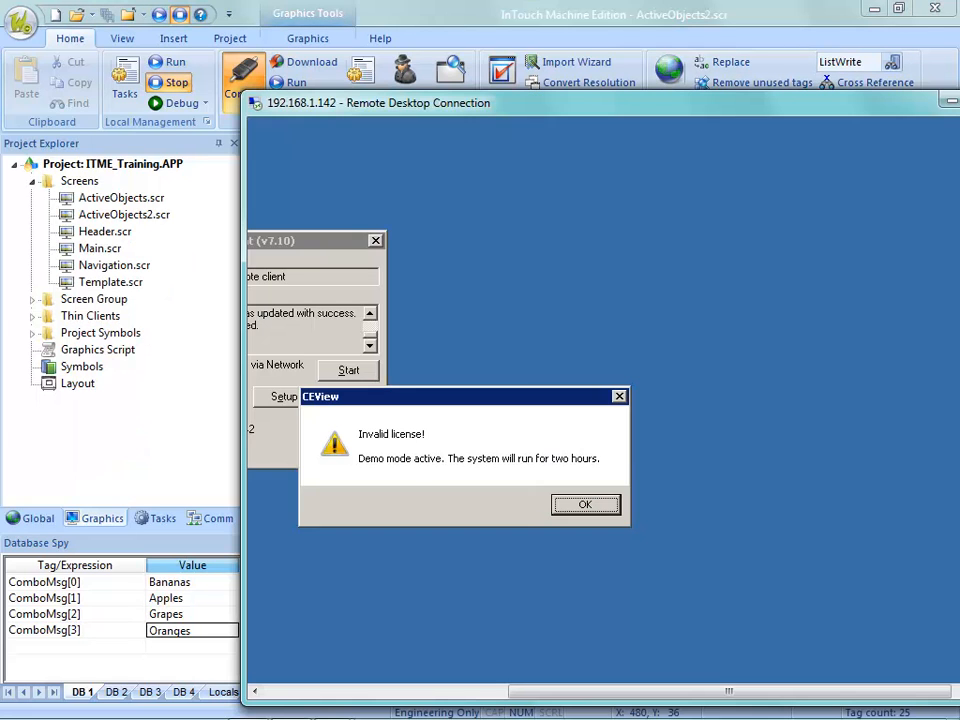
pyautogui.press('Return')
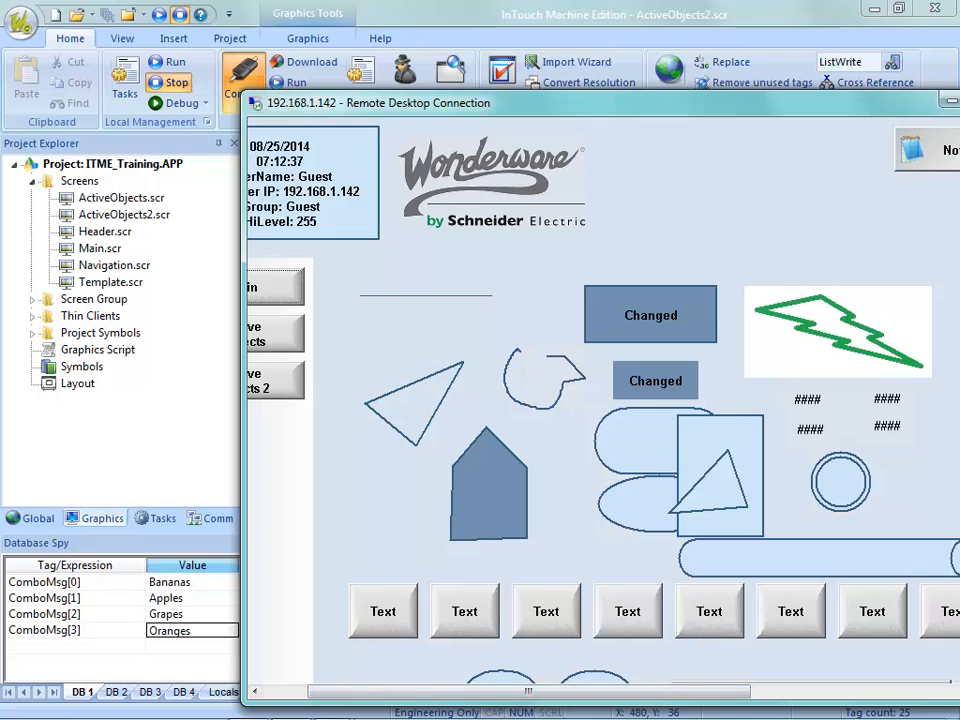
pyautogui.click(275, 381)
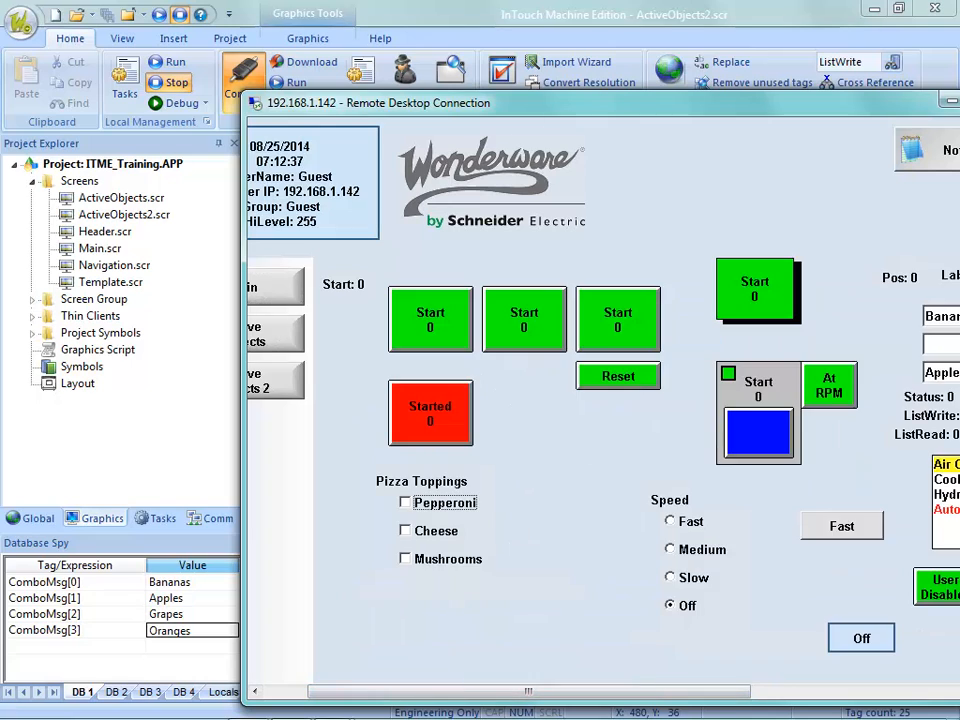
pyautogui.moveTo(529, 691); pyautogui.dragTo(690, 691)
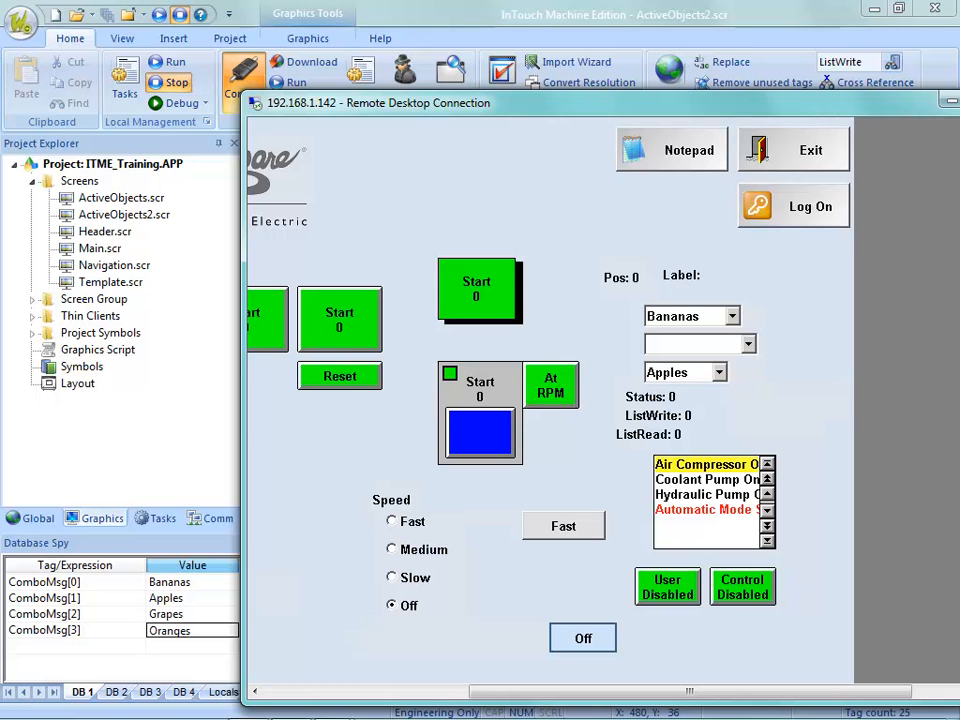
pyautogui.moveTo(600, 103); pyautogui.dragTo(720, 0)
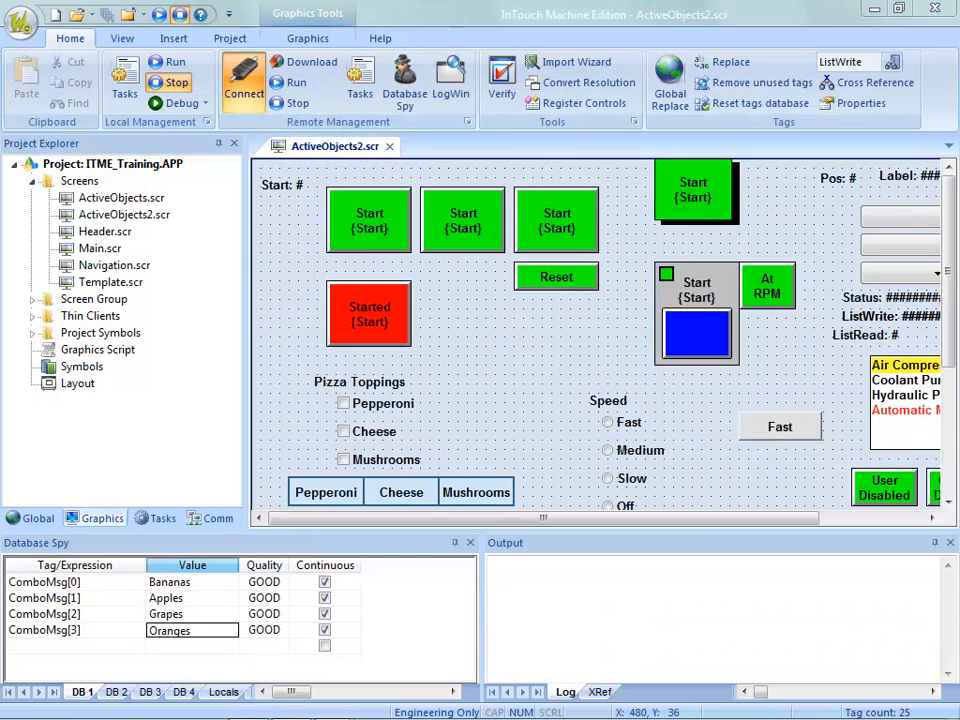
# Step: Widen the list box to about 211 so its full messages fit, then save the screen and download it to the target system
pyautogui.click(872, 518)
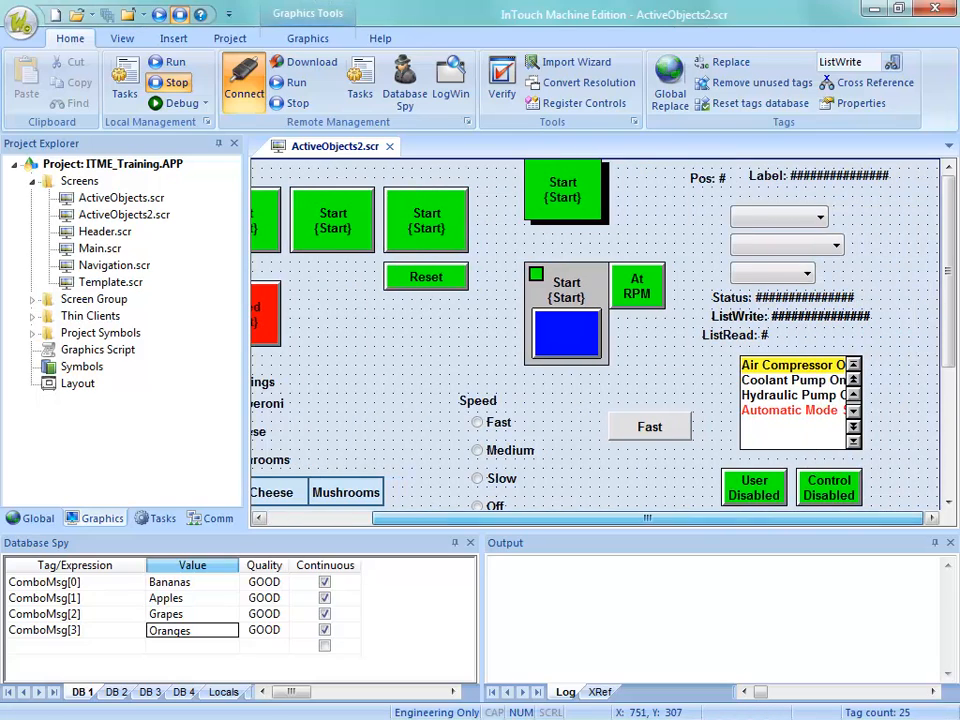
pyautogui.click(812, 425)
pyautogui.moveTo(865, 402); pyautogui.dragTo(939, 402)
pyautogui.click(900, 475)
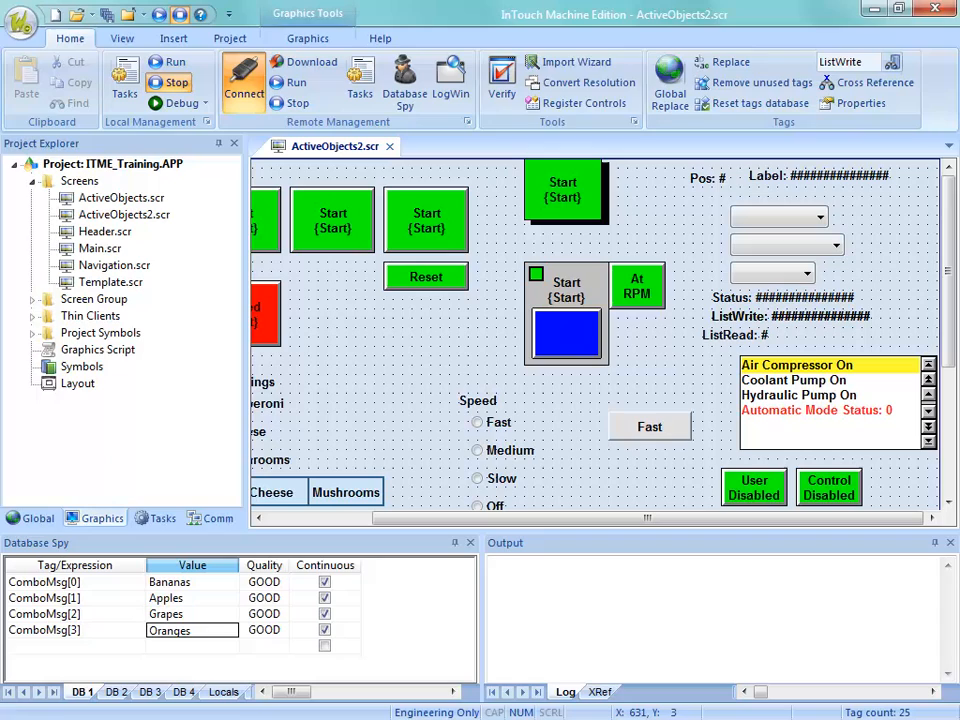
pyautogui.rightClick(341, 147)
pyautogui.click(381, 159)
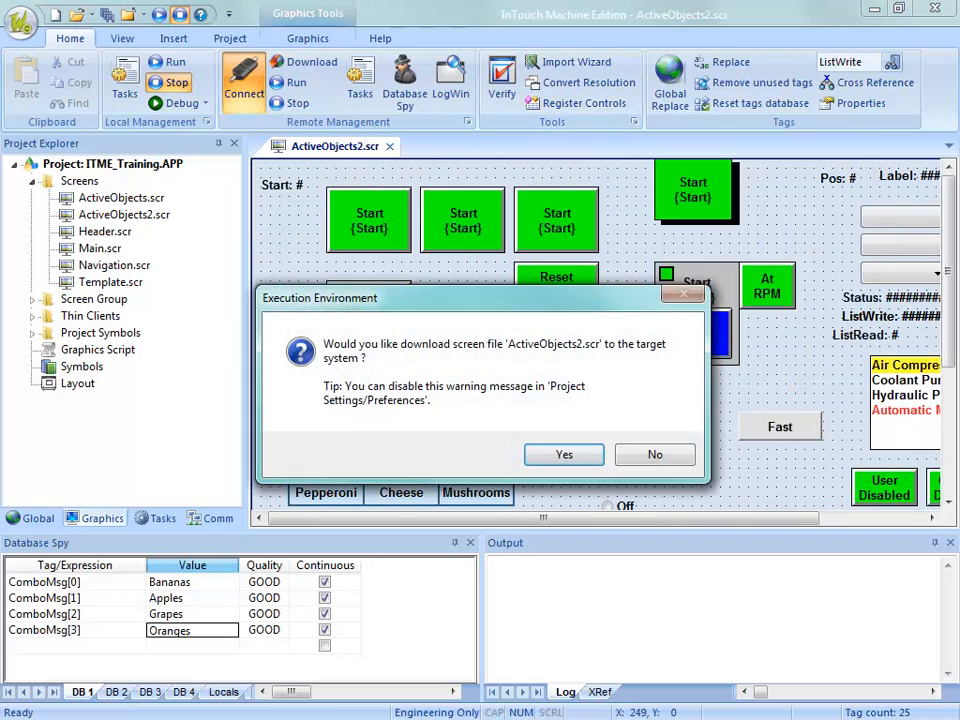
pyautogui.click(564, 454)
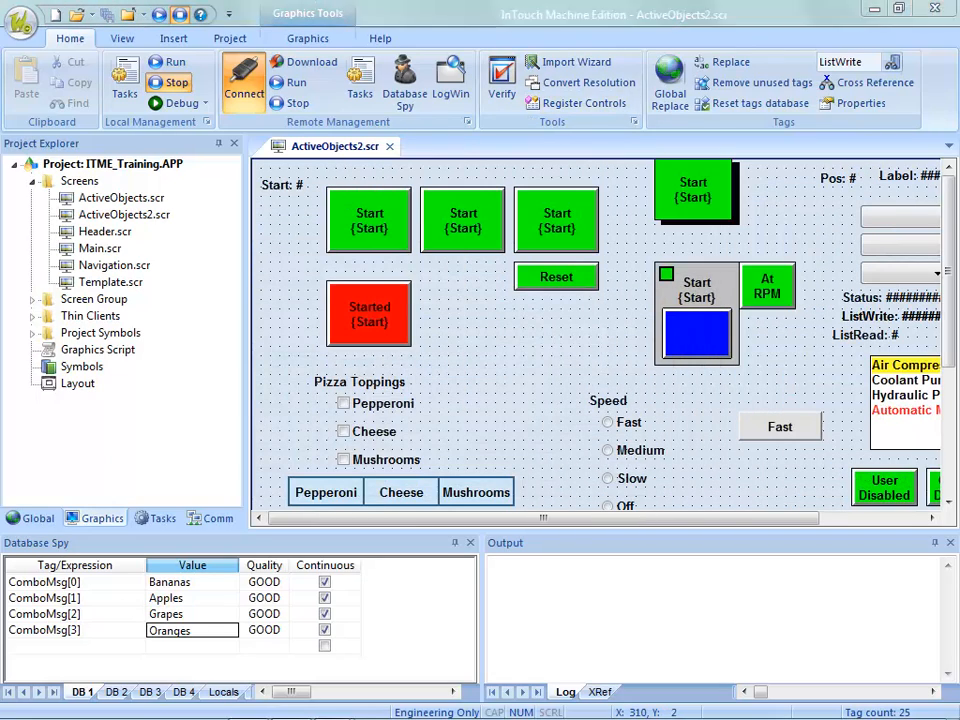
# Step: Set the Status value to 456 on the running screen in Remote Desktop, then return to the screen editor
pyautogui.moveTo(640, 0); pyautogui.dragTo(539, 0)
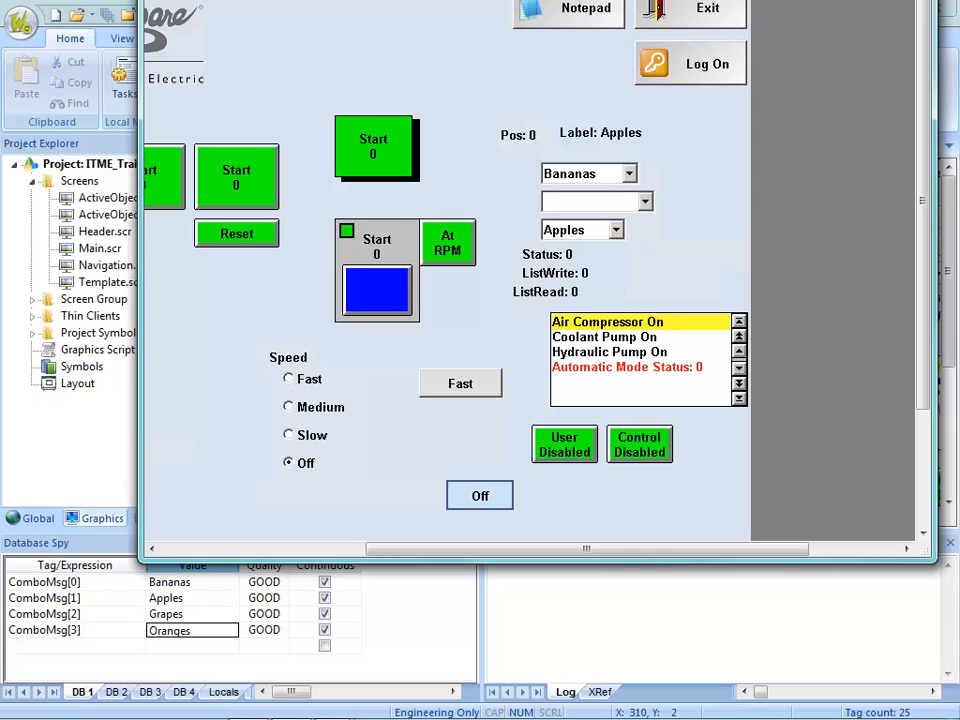
pyautogui.click(569, 255)
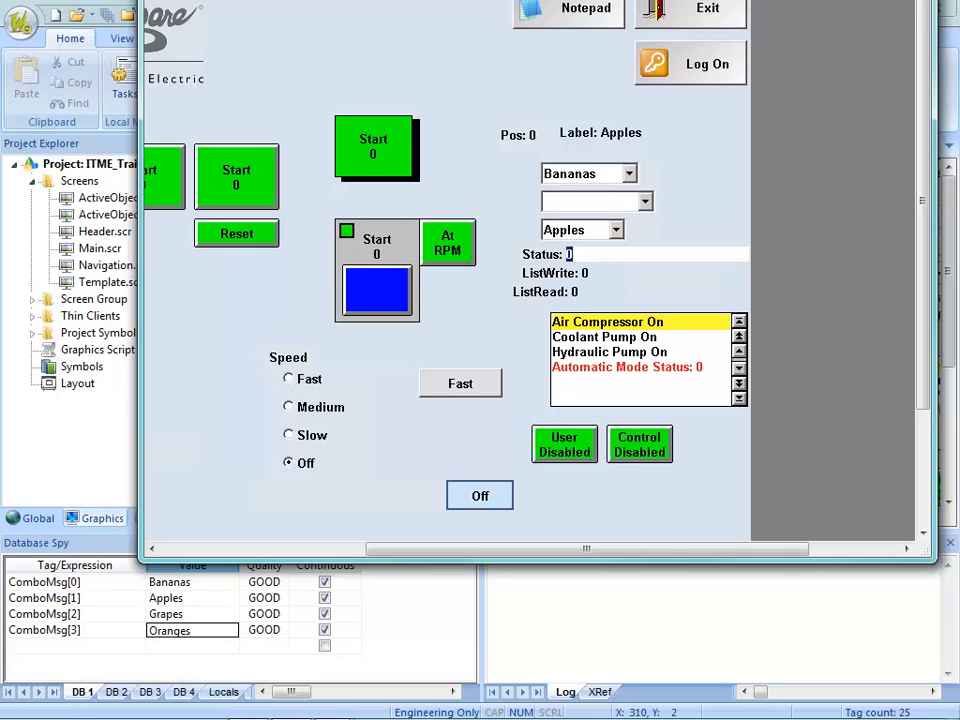
pyautogui.write('456')
pyautogui.press('Return')
pyautogui.moveTo(536, 0); pyautogui.dragTo(760, 0)
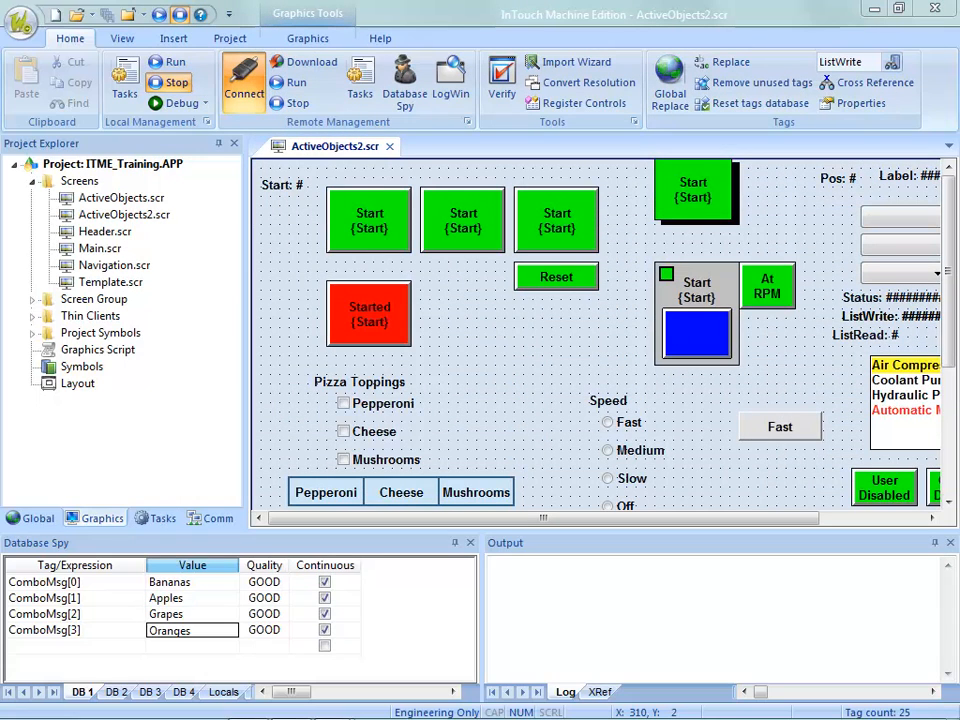
# Step: Place a Smart Message object in the empty area below the pizza topping labels and open its properties
pyautogui.scroll(-5, 600, 330)
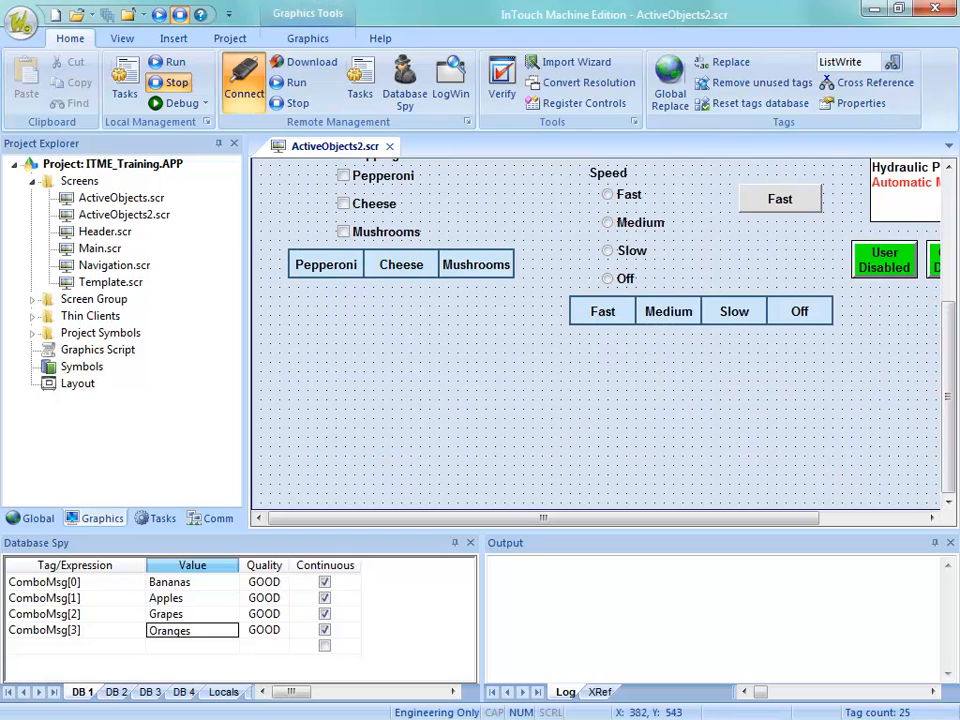
pyautogui.click(307, 38)
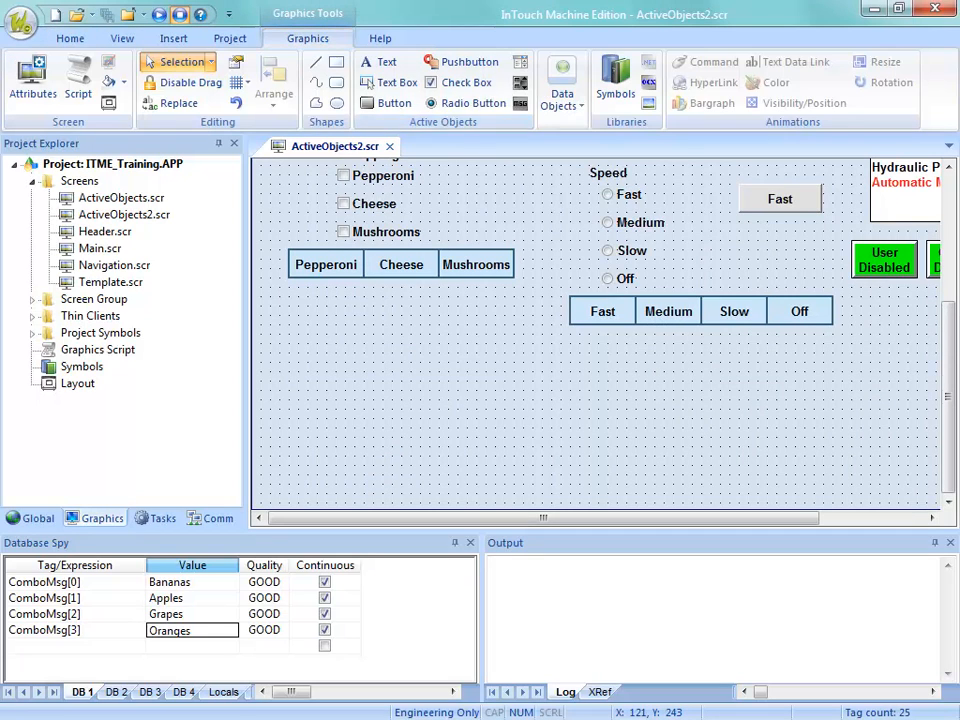
pyautogui.click(520, 103)
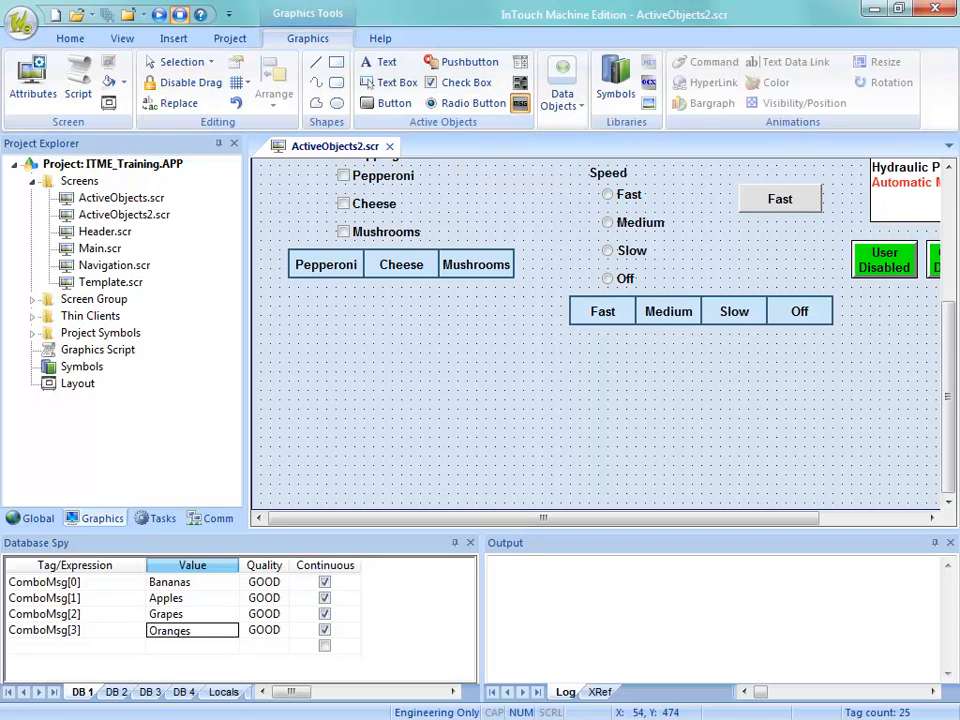
pyautogui.moveTo(298, 343)
pyautogui.mouseDown()
pyautogui.moveTo(459, 408)
pyautogui.moveTo(459, 391)
pyautogui.moveTo(486, 391)
pyautogui.mouseUp()
pyautogui.doubleClick(429, 373)
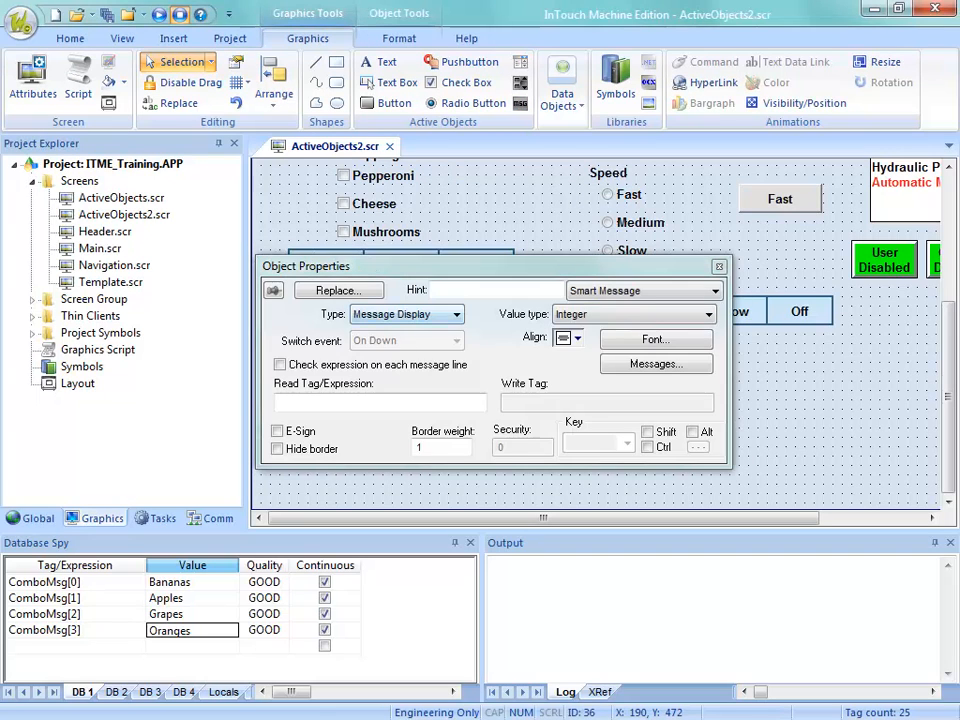
# Step: Examine the Smart Message's type choices and keep Message Display
pyautogui.click(456, 315)
pyautogui.click(456, 315)
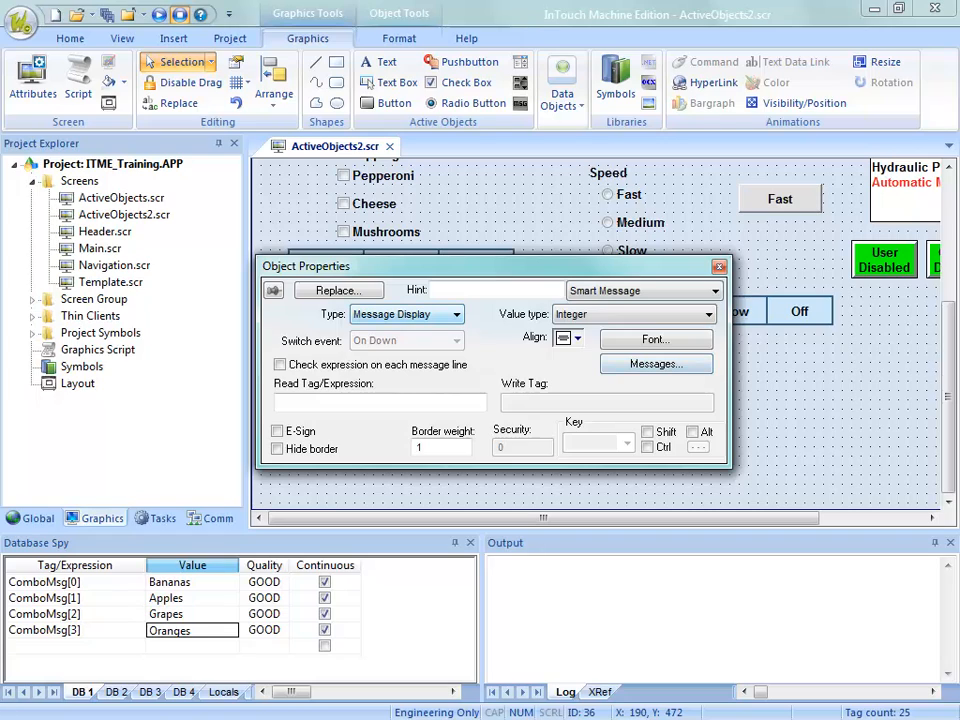
pyautogui.click(456, 315)
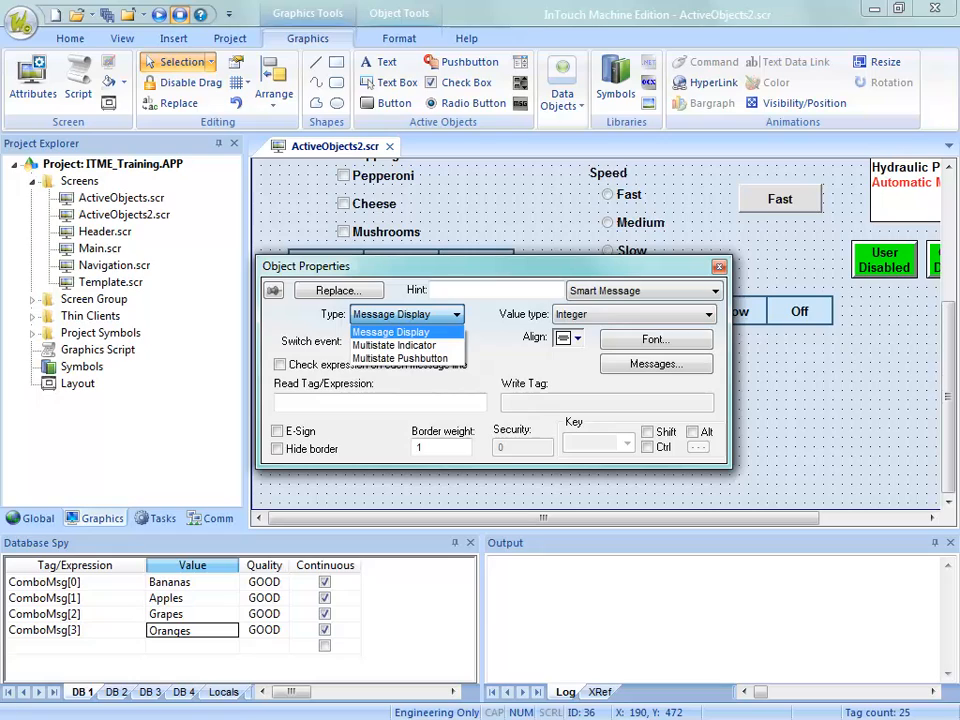
pyautogui.click(391, 332)
# Step: Switch to Windows Explorer, examine the ITME_Training project's Web folder, and return to the screen editor
pyautogui.moveTo(520, 0); pyautogui.dragTo(425, 179)
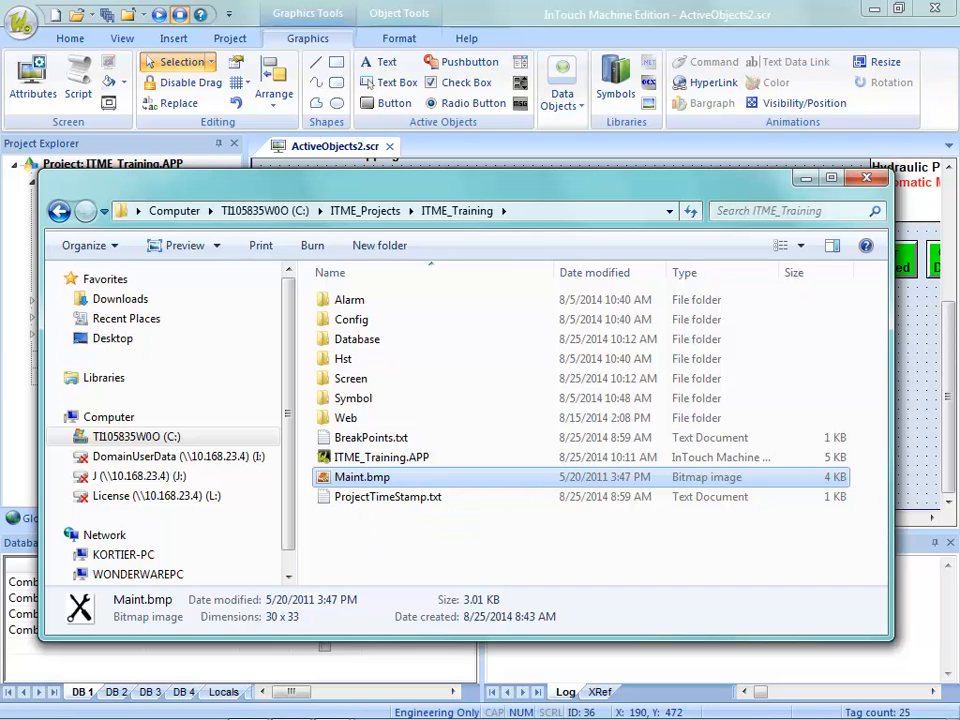
pyautogui.click(346, 418)
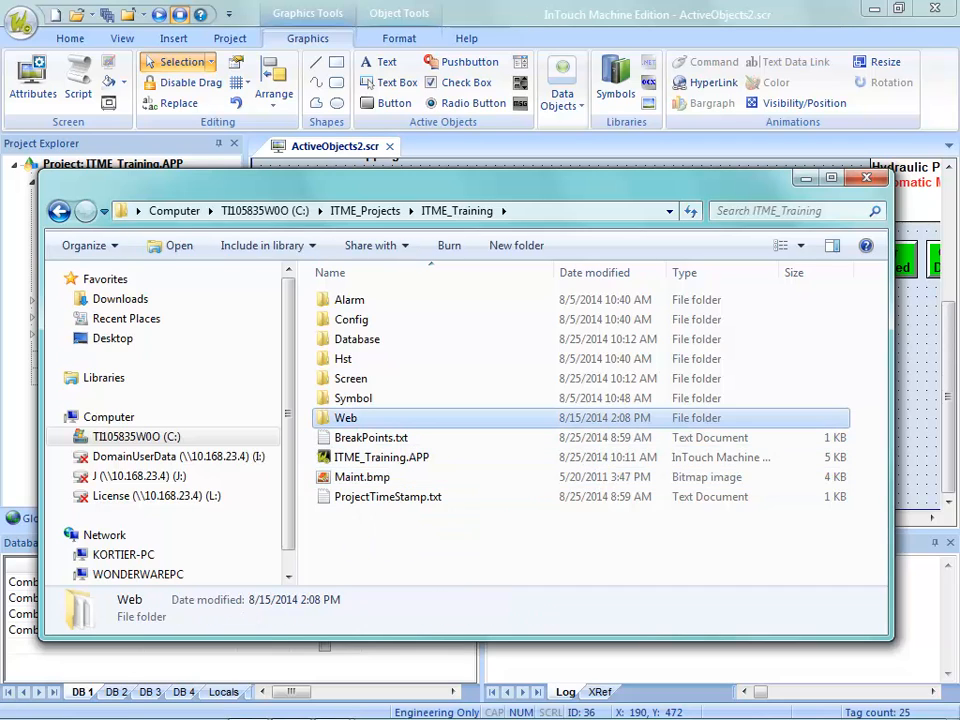
pyautogui.doubleClick(346, 418)
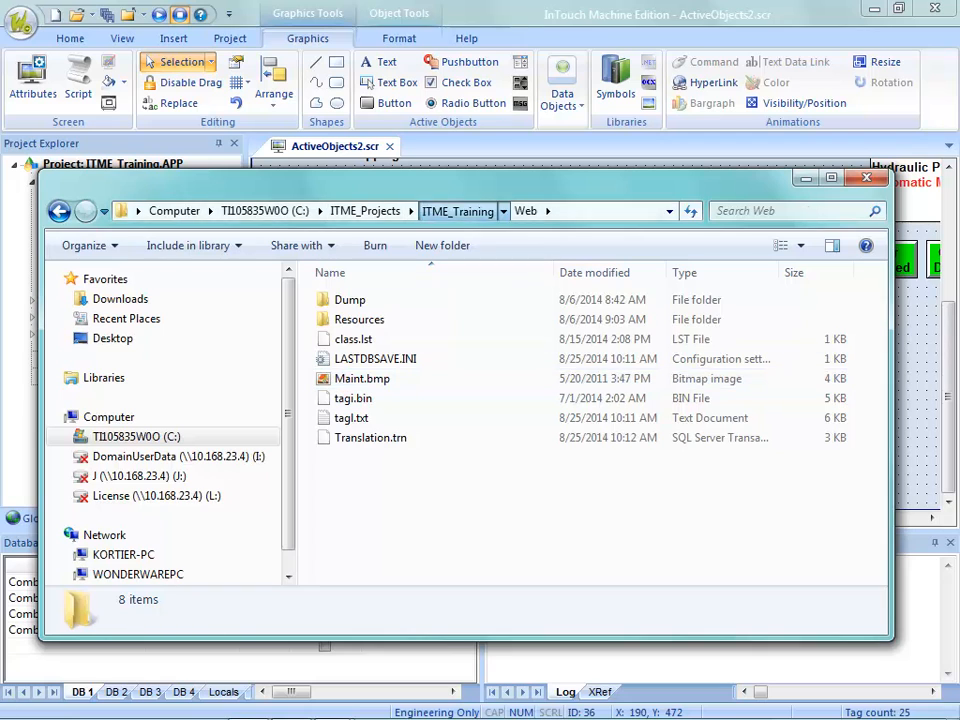
pyautogui.click(457, 211)
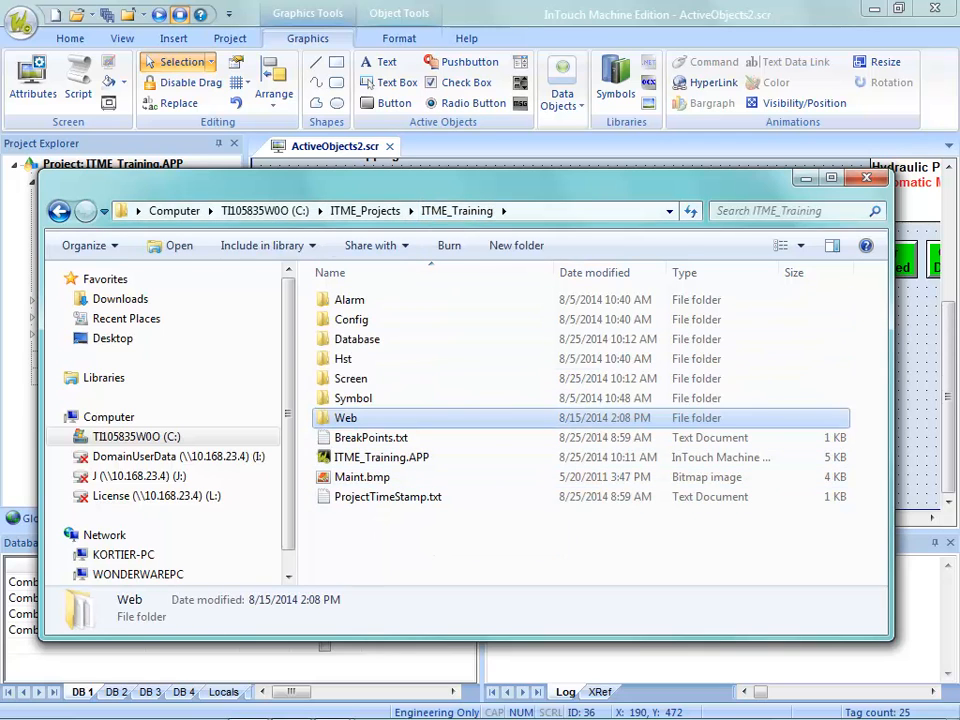
pyautogui.hotkey('alt', 'Tab')
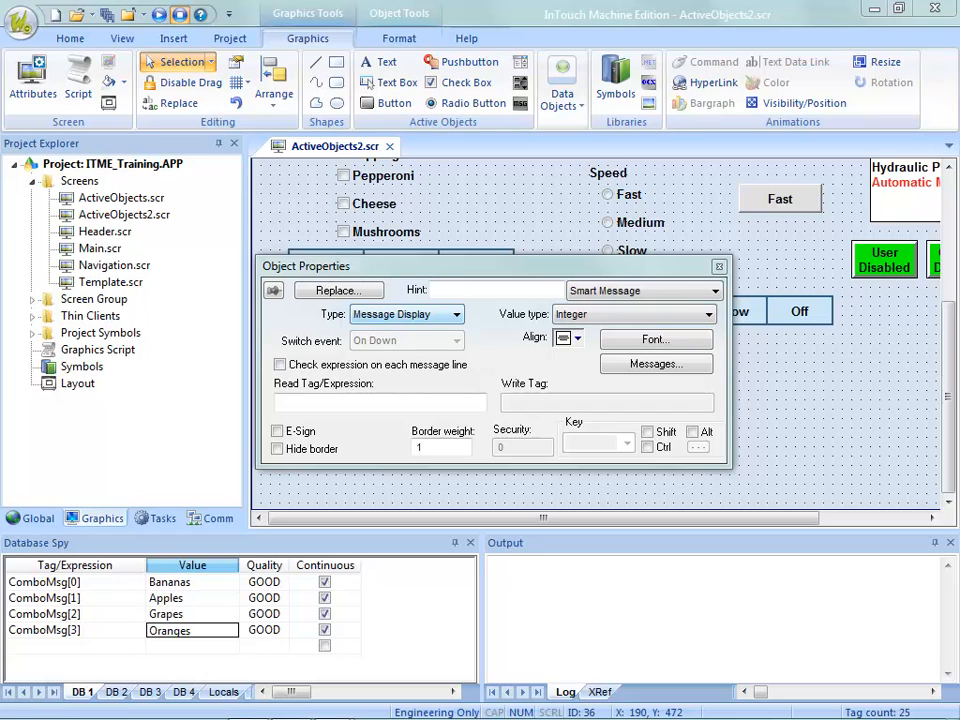
# Step: Compare the multistate types with Message Display for the Smart Message, keep Message Display, and close its properties
pyautogui.click(405, 314)
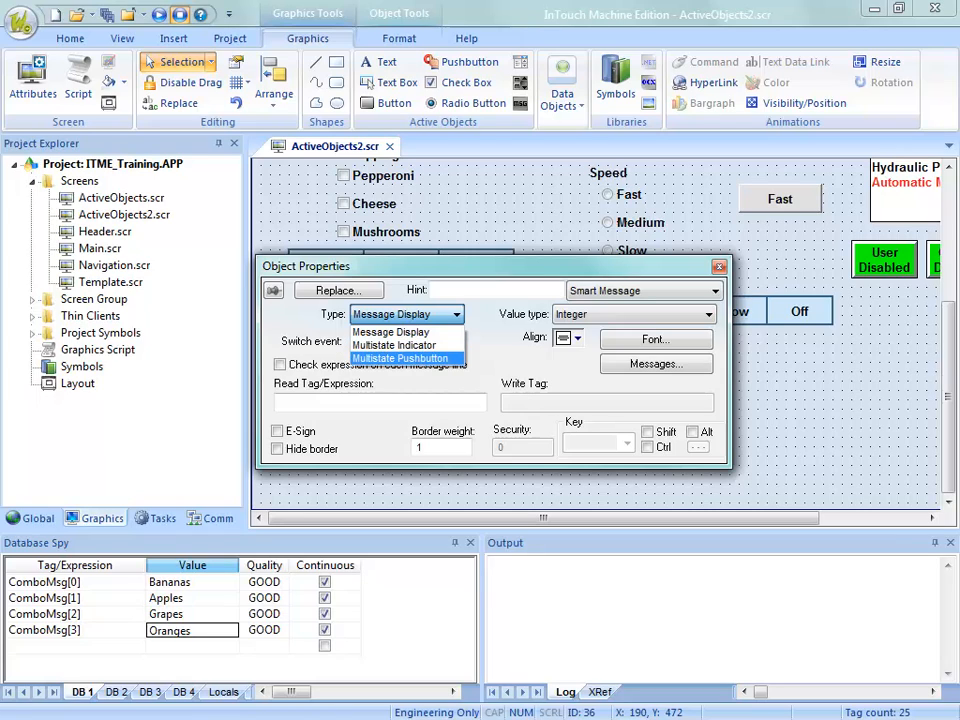
pyautogui.click(391, 332)
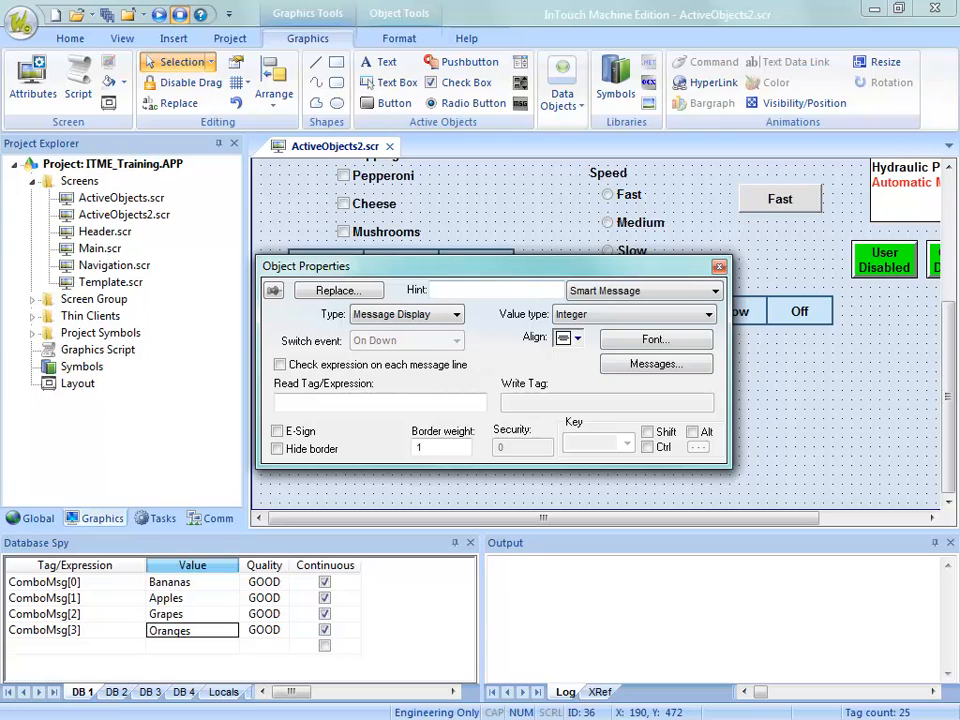
pyautogui.click(719, 266)
# Step: Set the list box's value type to Boolean and open its messages configuration
pyautogui.click(688, 498)
pyautogui.moveTo(687, 518); pyautogui.dragTo(930, 518)
pyautogui.scroll(4, 595, 330)
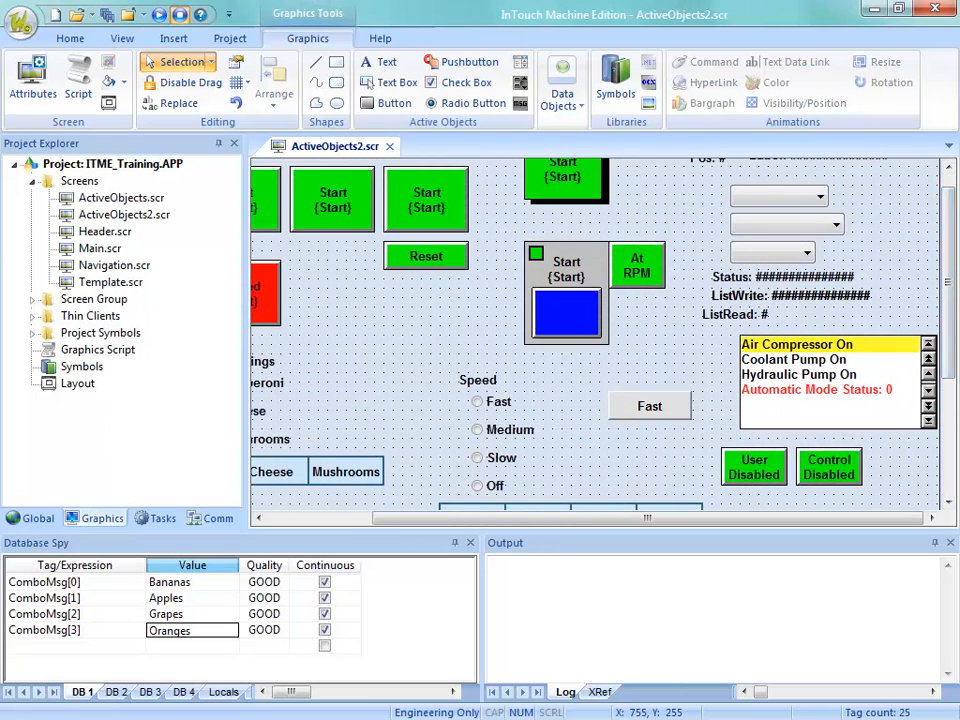
pyautogui.doubleClick(833, 381)
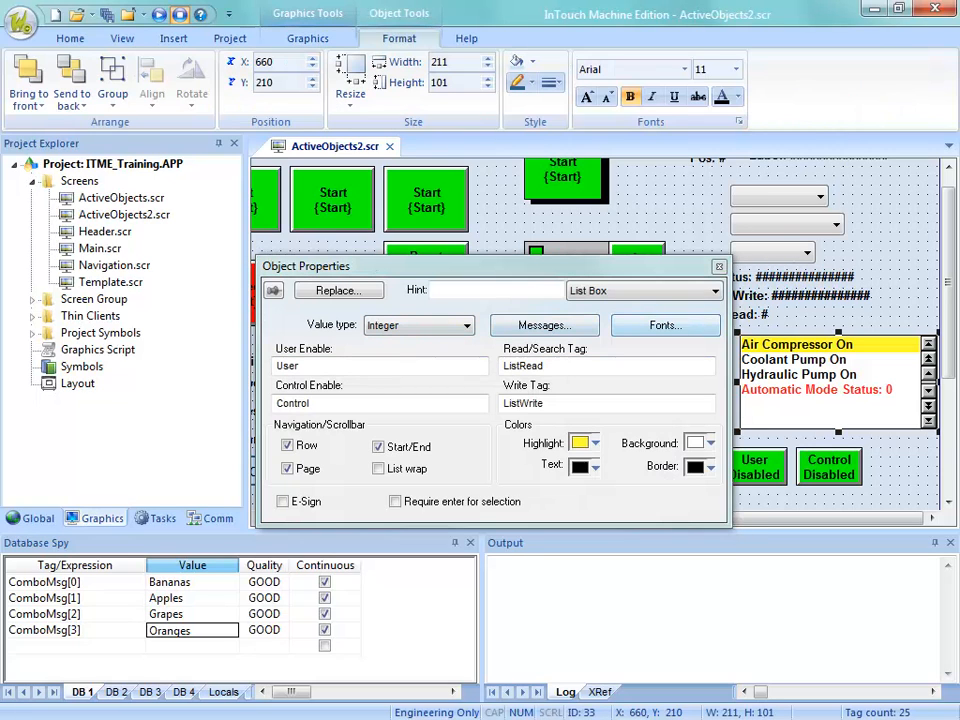
pyautogui.click(458, 326)
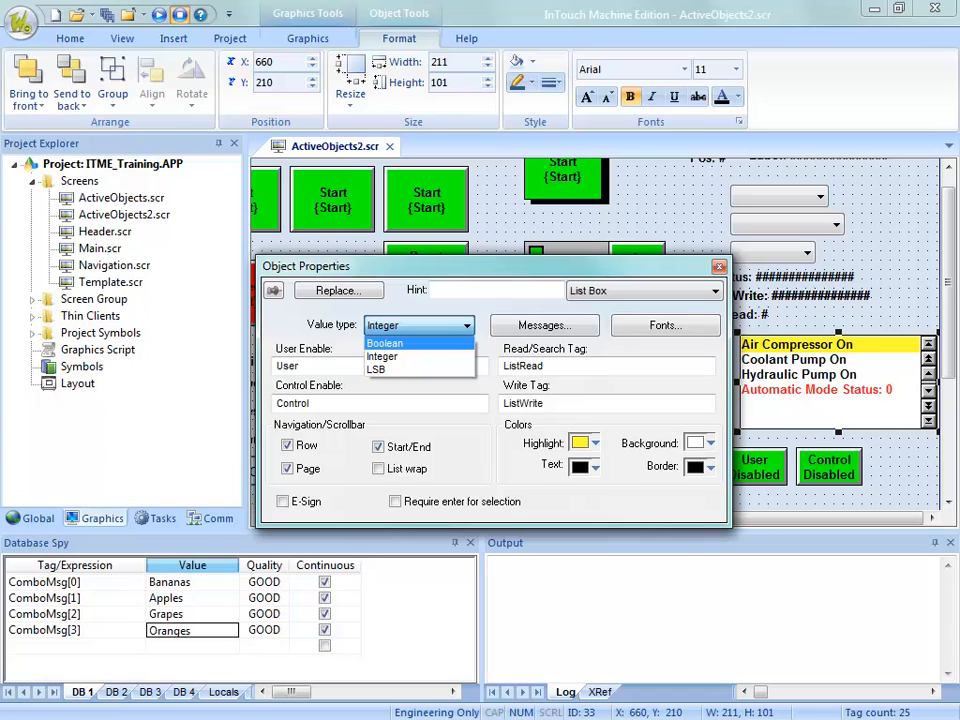
pyautogui.press('Return')
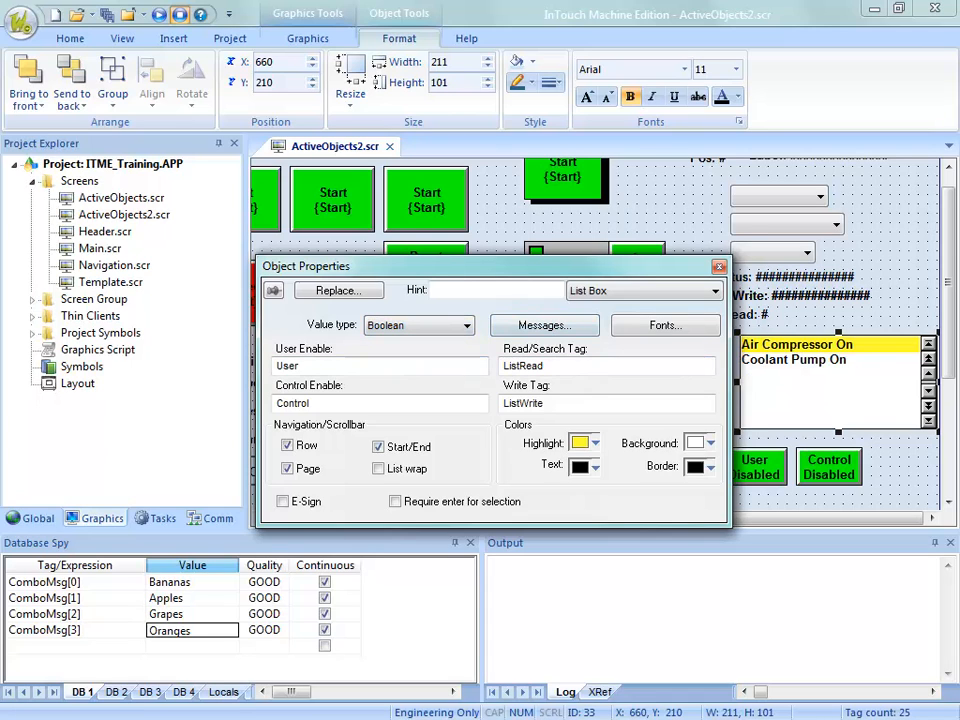
pyautogui.click(544, 325)
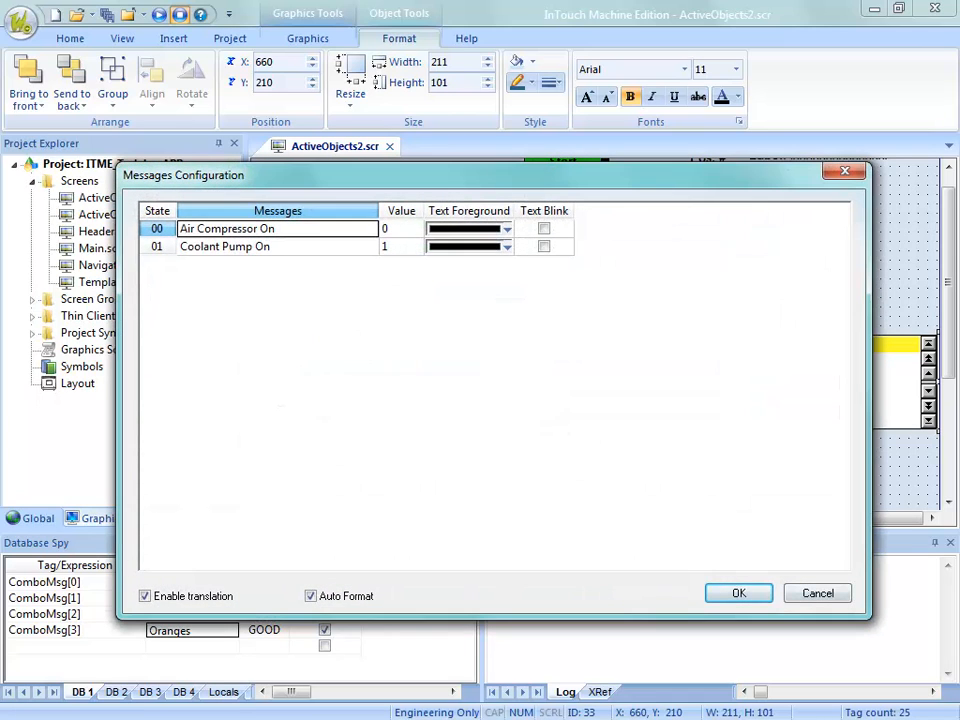
# Step: Switch the list box's value type to LSB, examine its message states and values, and close the messages configuration
pyautogui.click(739, 593)
pyautogui.click(458, 326)
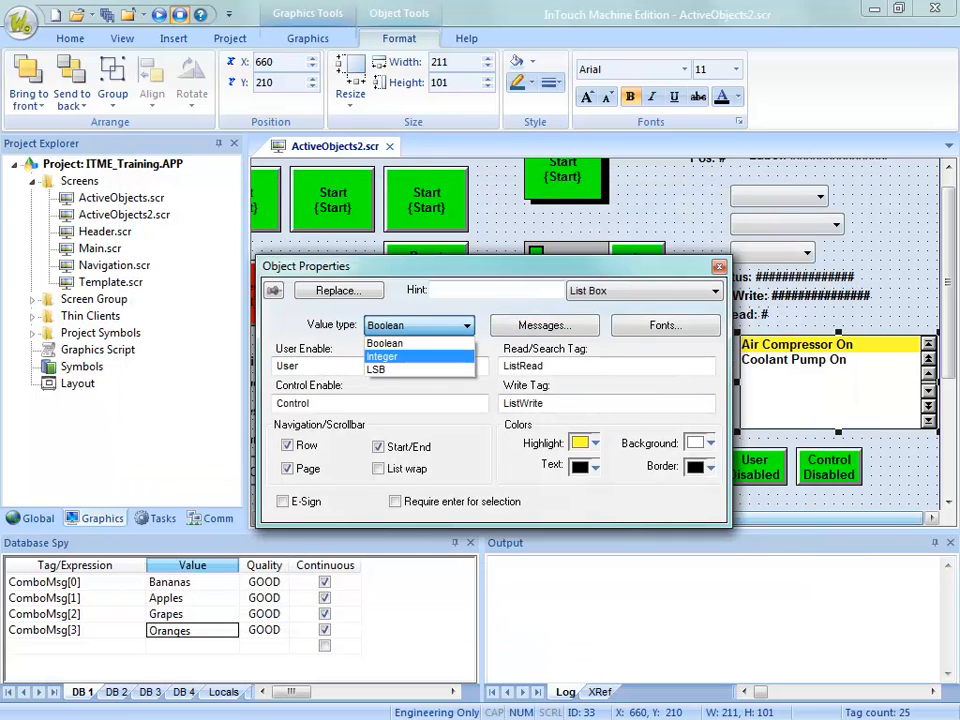
pyautogui.press('Down')
pyautogui.press('Return')
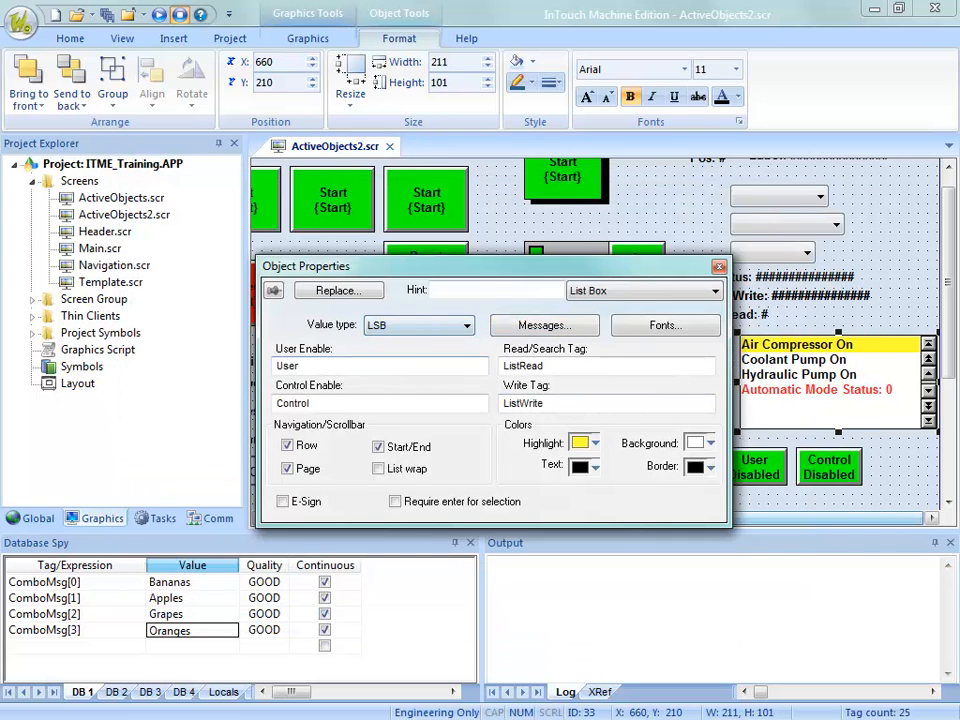
pyautogui.click(544, 325)
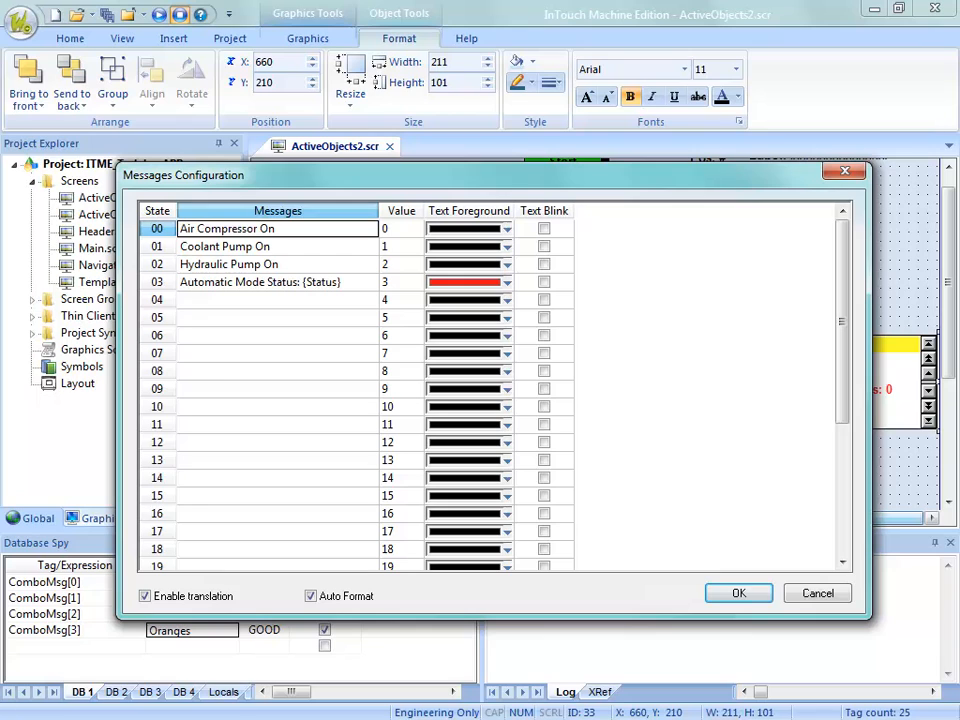
pyautogui.moveTo(842, 321)
pyautogui.mouseDown()
pyautogui.moveTo(842, 454)
pyautogui.moveTo(842, 321)
pyautogui.mouseUp()
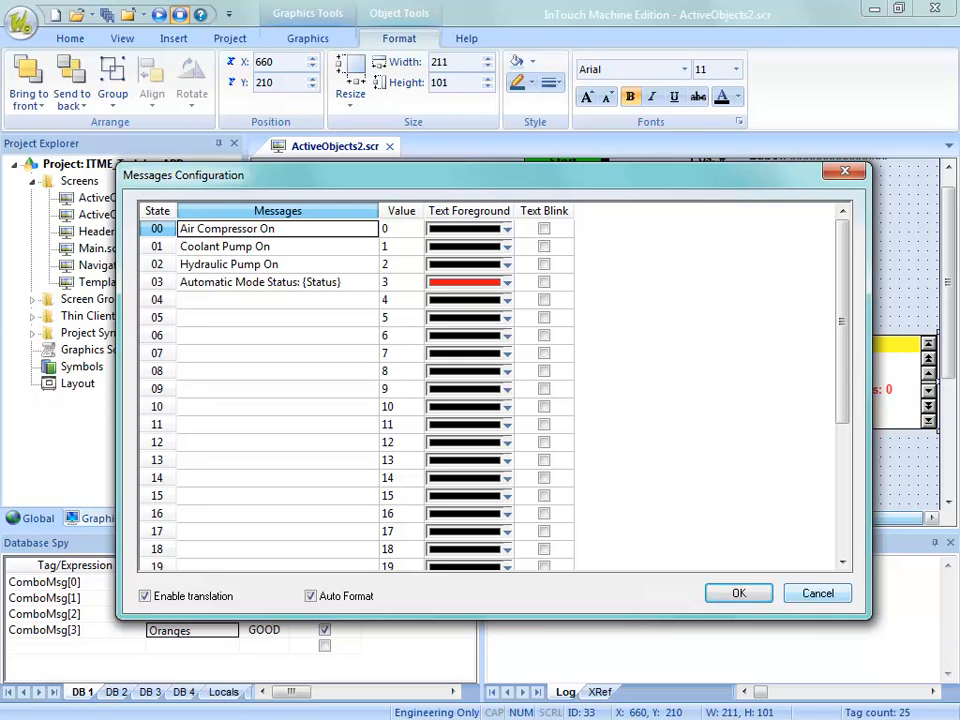
pyautogui.press('Return')
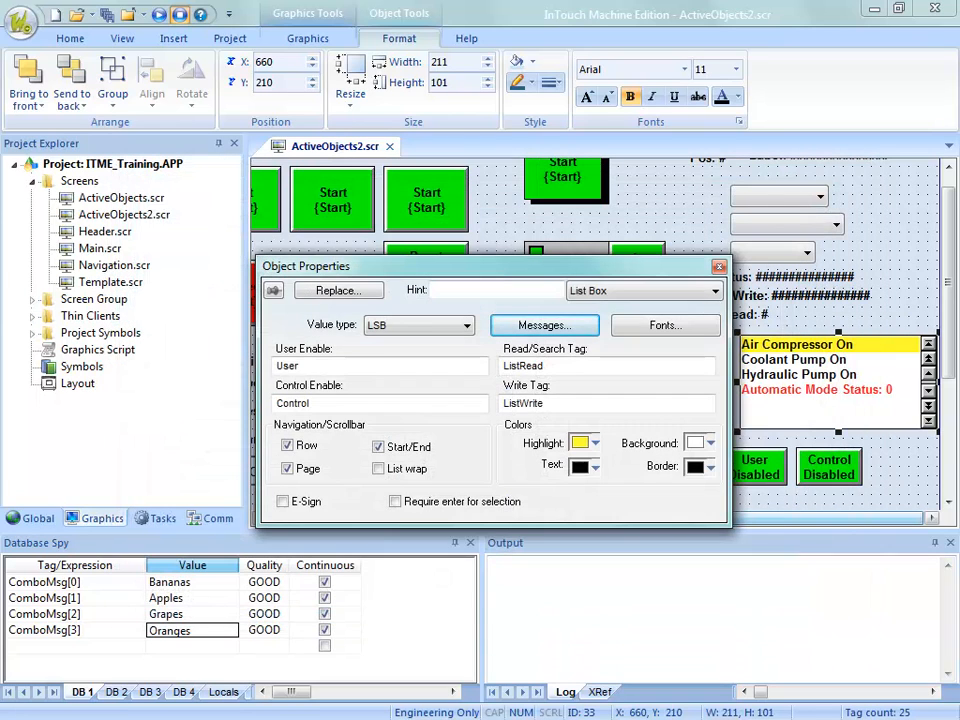
# Step: Set the list box's value type to Integer and close its properties
pyautogui.click(466, 325)
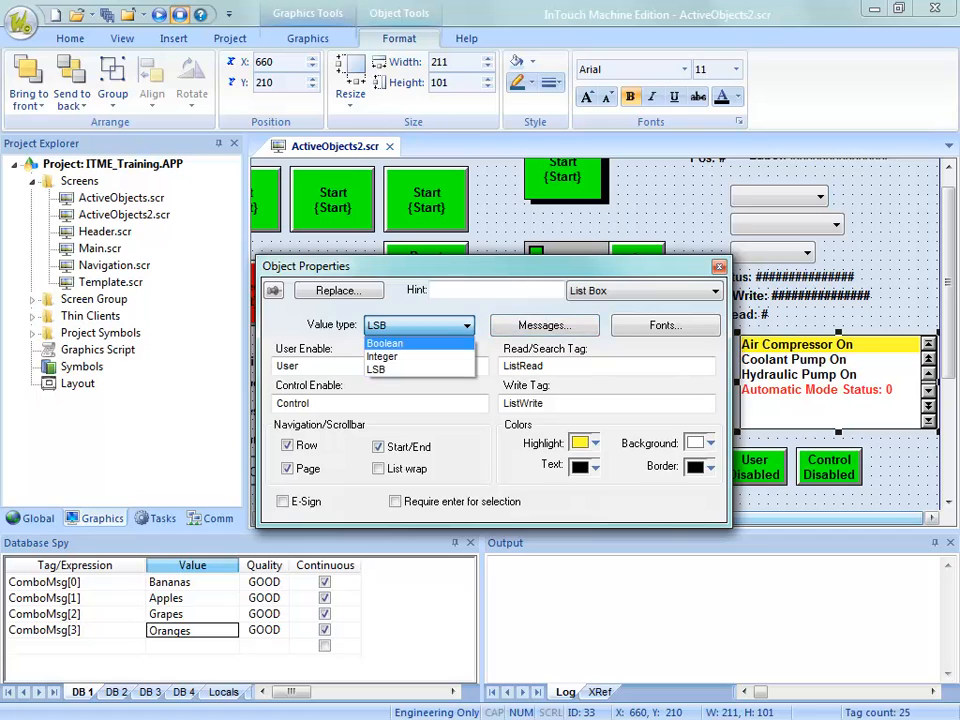
pyautogui.click(388, 356)
pyautogui.click(719, 266)
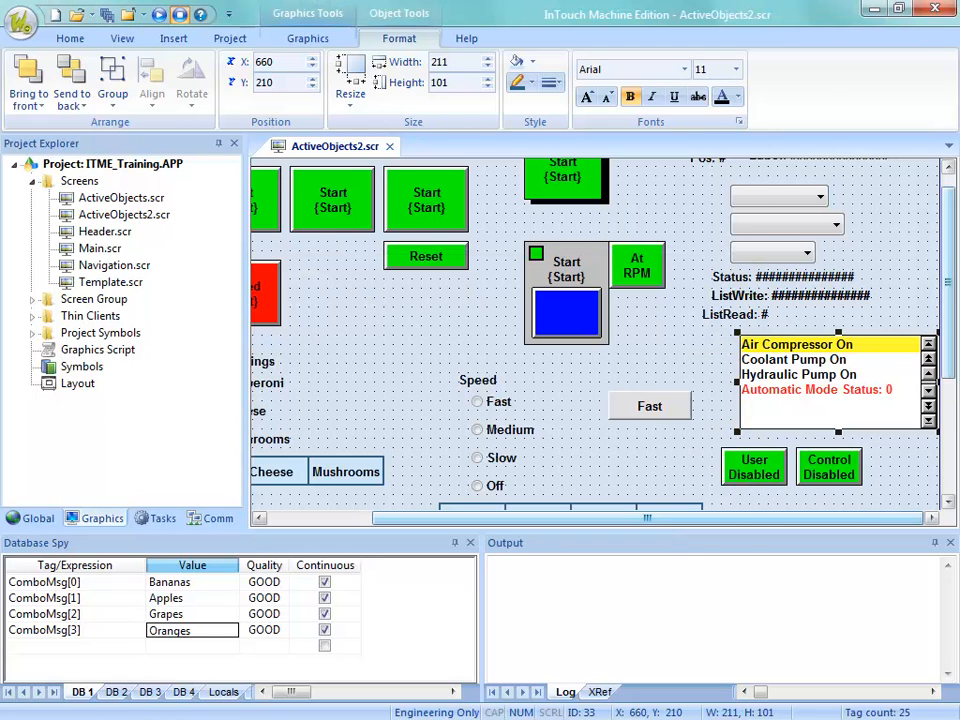
# Step: Open the properties of the Smart Message below the topping buttons and check its type choices, keeping Message Display
pyautogui.moveTo(948, 284); pyautogui.dragTo(948, 400)
pyautogui.moveTo(647, 518); pyautogui.dragTo(543, 518)
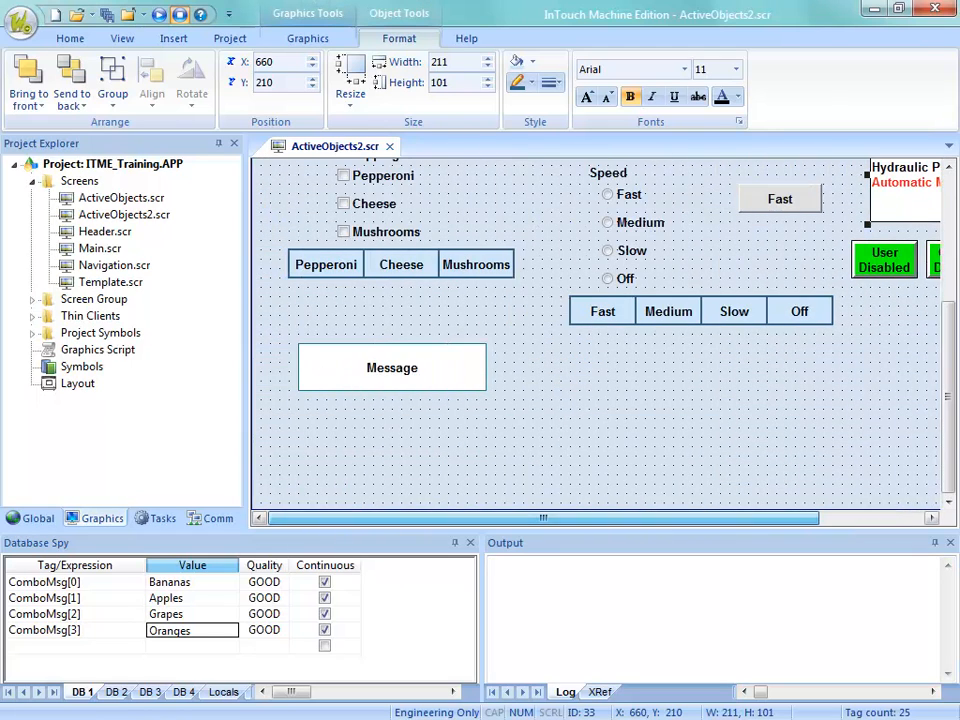
pyautogui.click(392, 368)
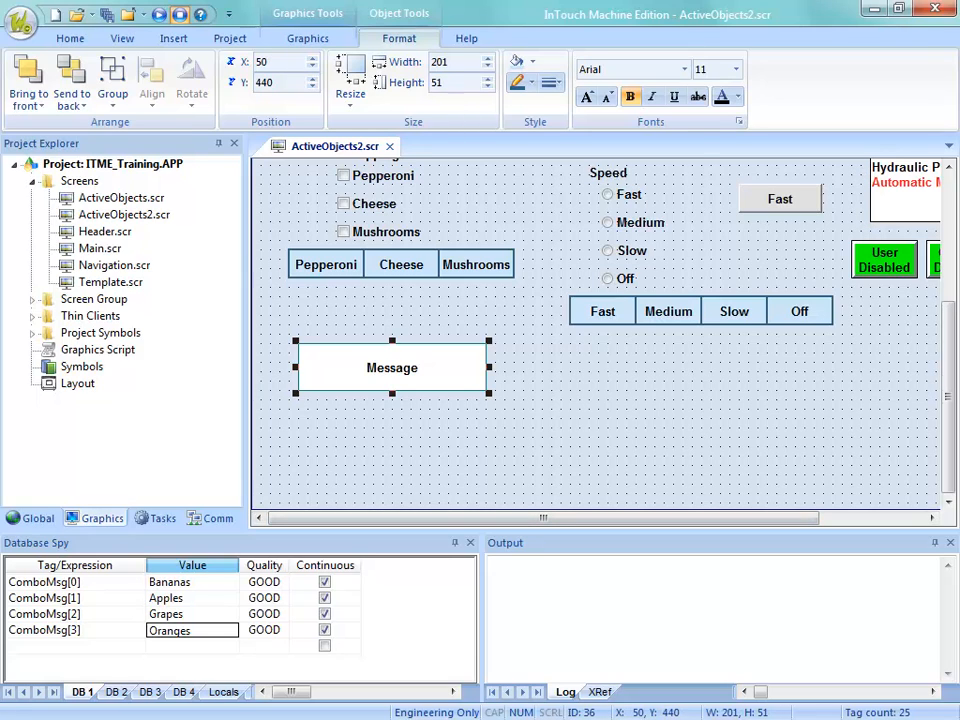
pyautogui.doubleClick(392, 368)
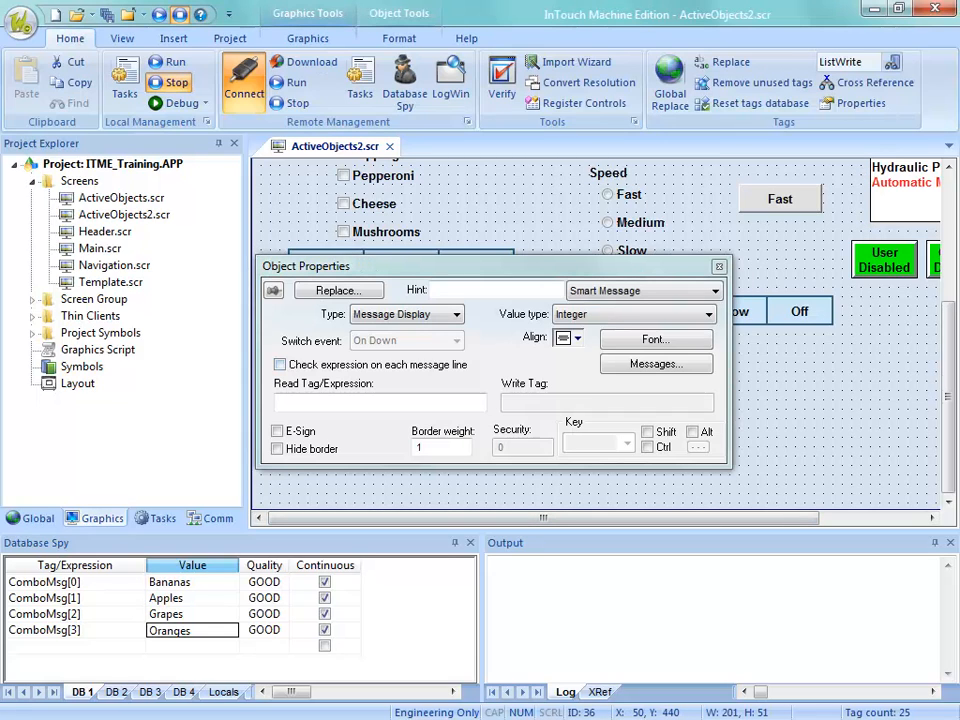
pyautogui.click(457, 314)
pyautogui.click(457, 314)
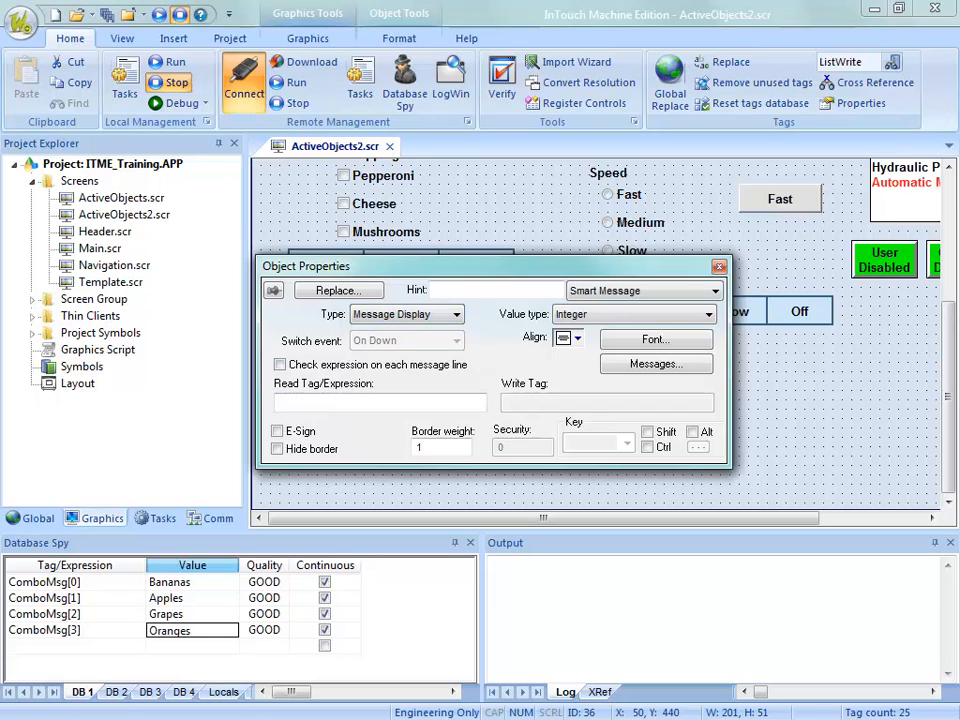
# Step: Switch to the training presentation, view the Smart Message slide, and return to the Smart Message's properties in the screen editor
pyautogui.hotkey('alt', 'Tab')
pyautogui.hotkey('alt', 'Tab')
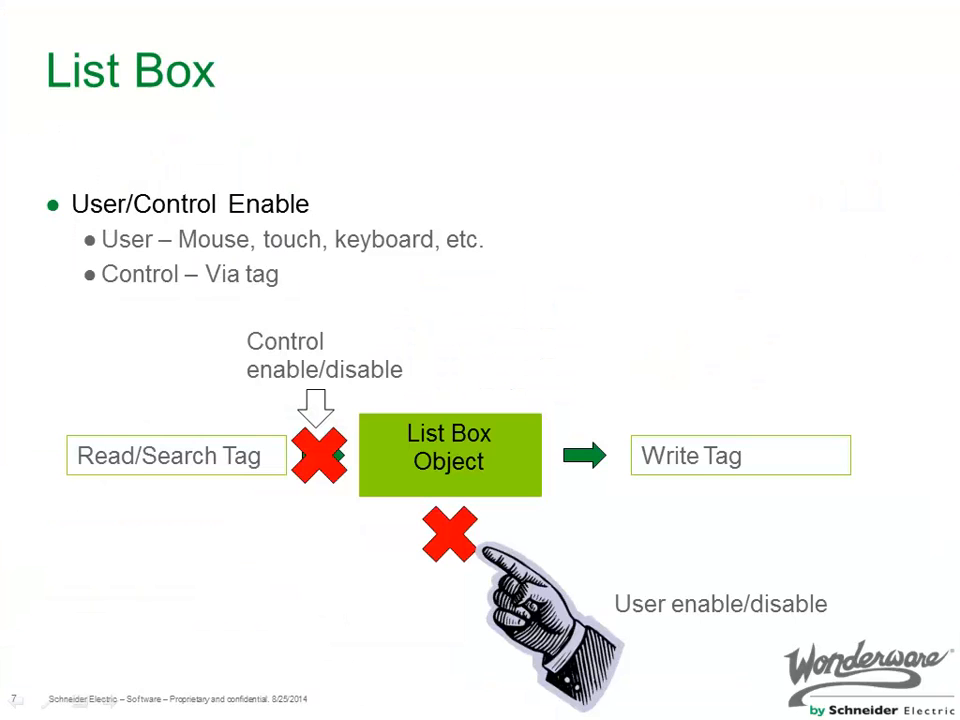
pyautogui.press('Right')
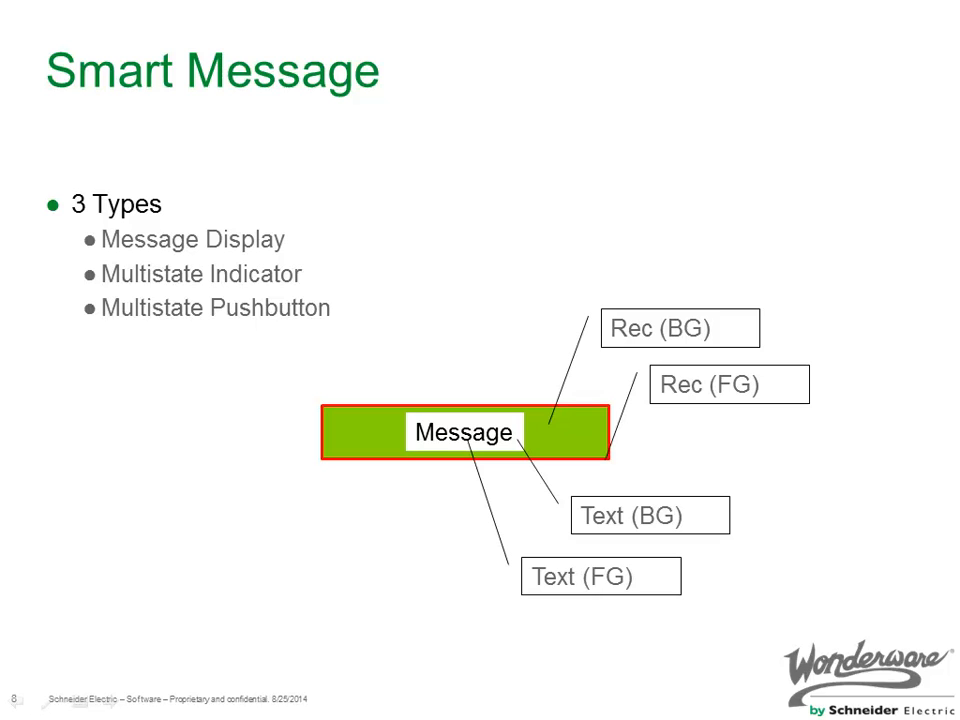
pyautogui.hotkey('alt', 'Tab')
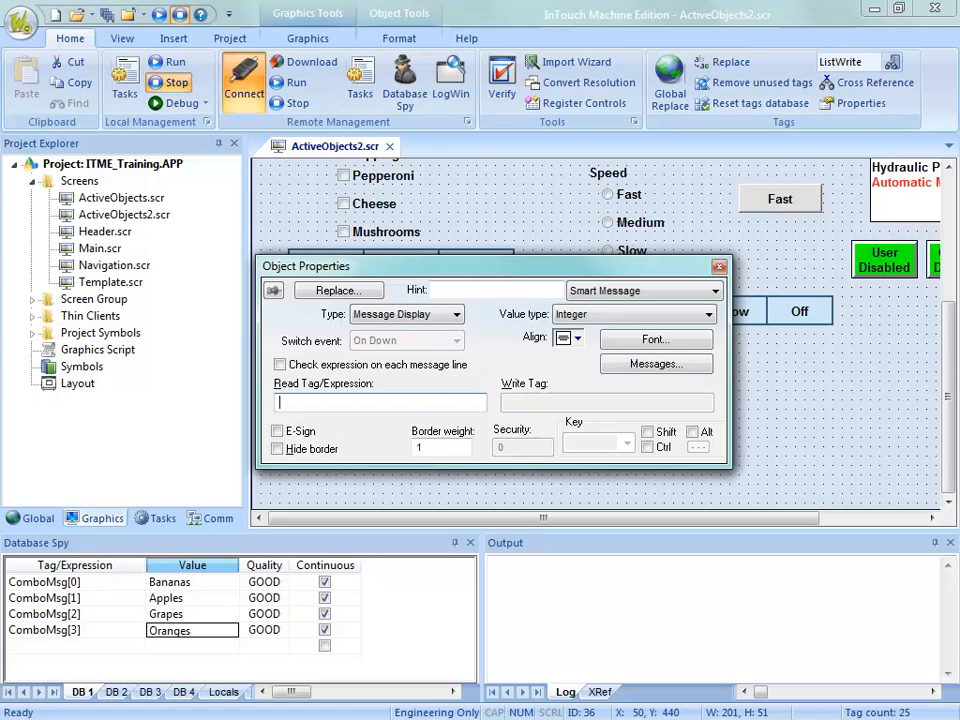
# Step: Set the Smart Message's read tag to MsgRead and create the new tag with its default properties
pyautogui.write('MsgRead')
pyautogui.press('Return')
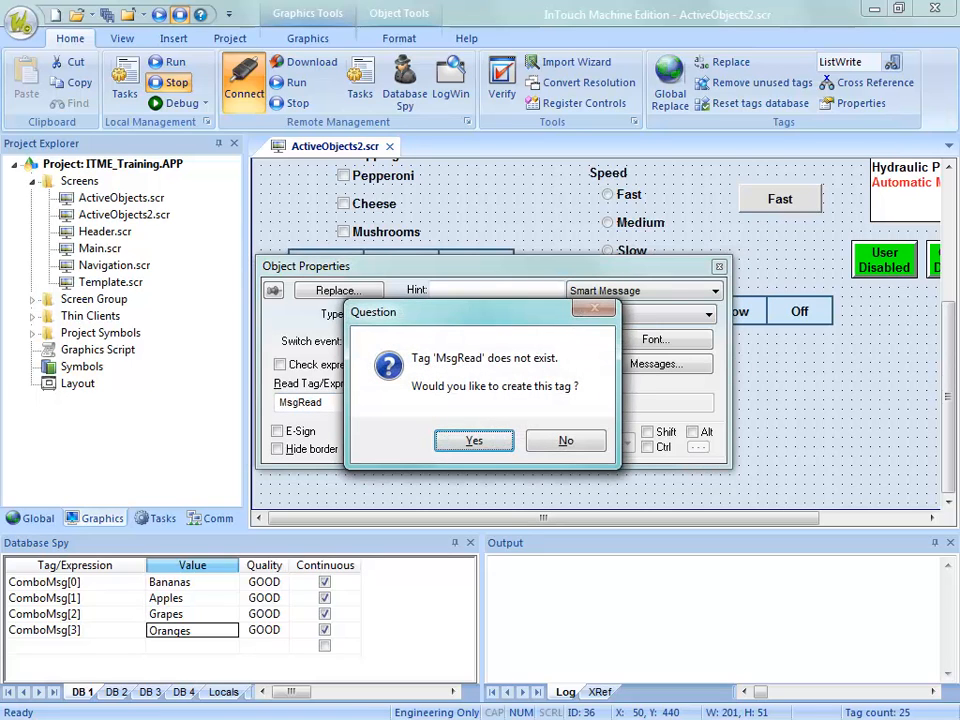
pyautogui.press('Return')
pyautogui.press('Return')
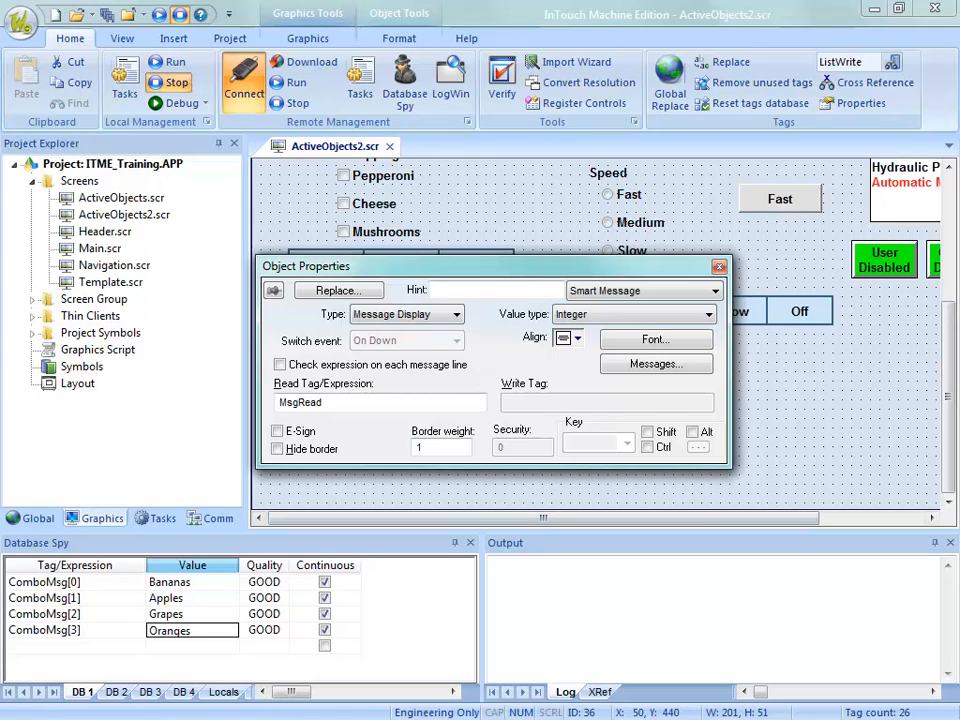
# Step: Open the Smart Message's messages configuration and enter "Error - Call maintenance" as the Error state's text
pyautogui.click(656, 364)
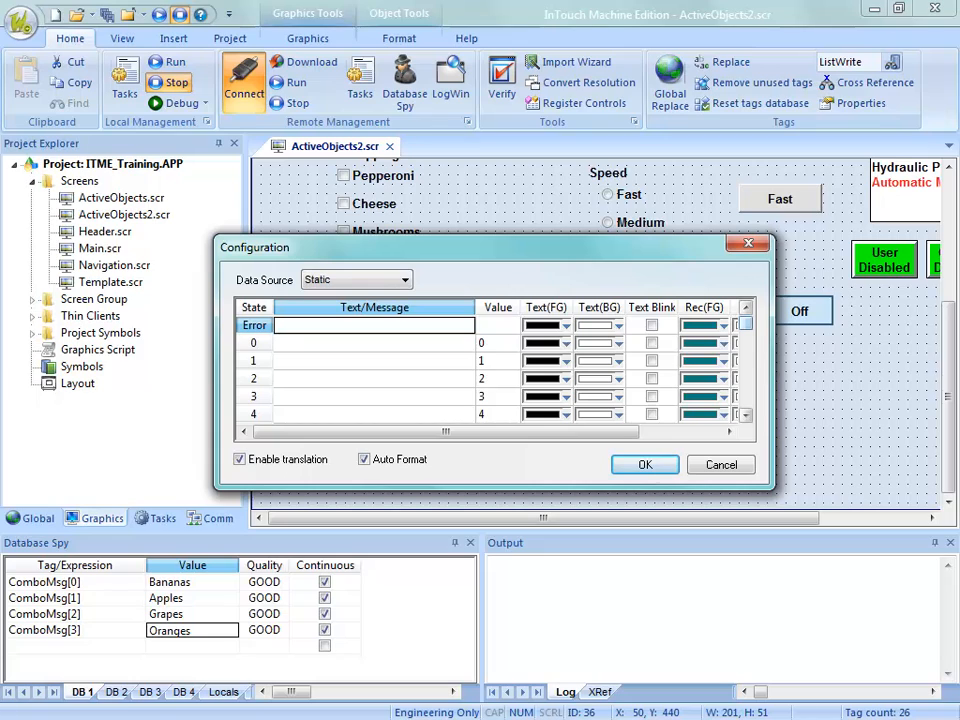
pyautogui.moveTo(746, 323)
pyautogui.mouseDown()
pyautogui.moveTo(746, 402)
pyautogui.moveTo(746, 325)
pyautogui.mouseUp()
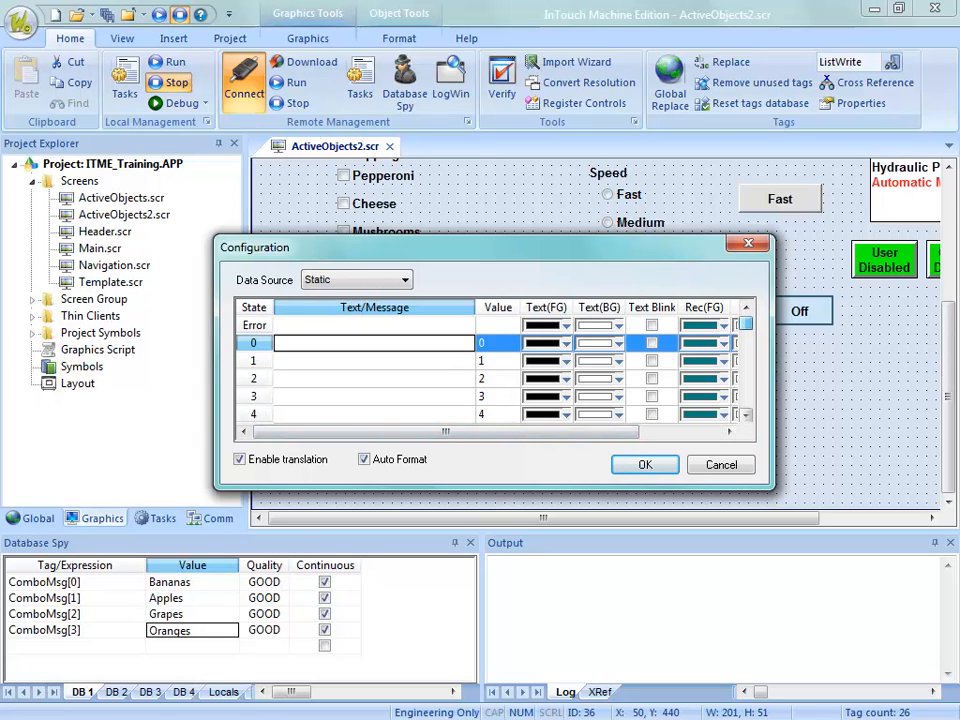
pyautogui.click(374, 326)
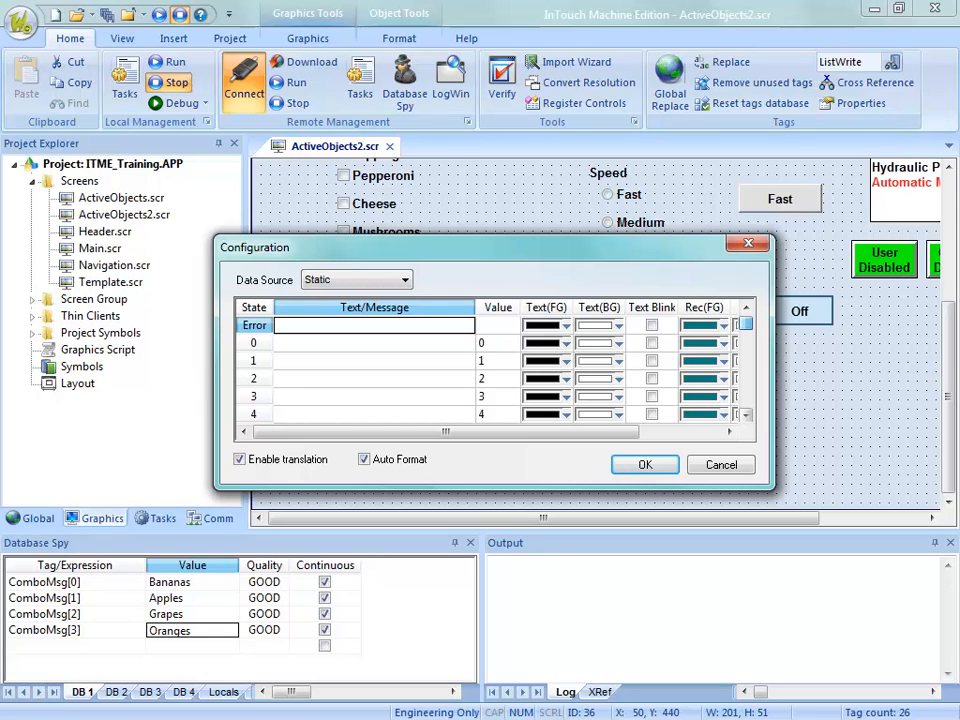
pyautogui.write('Er')
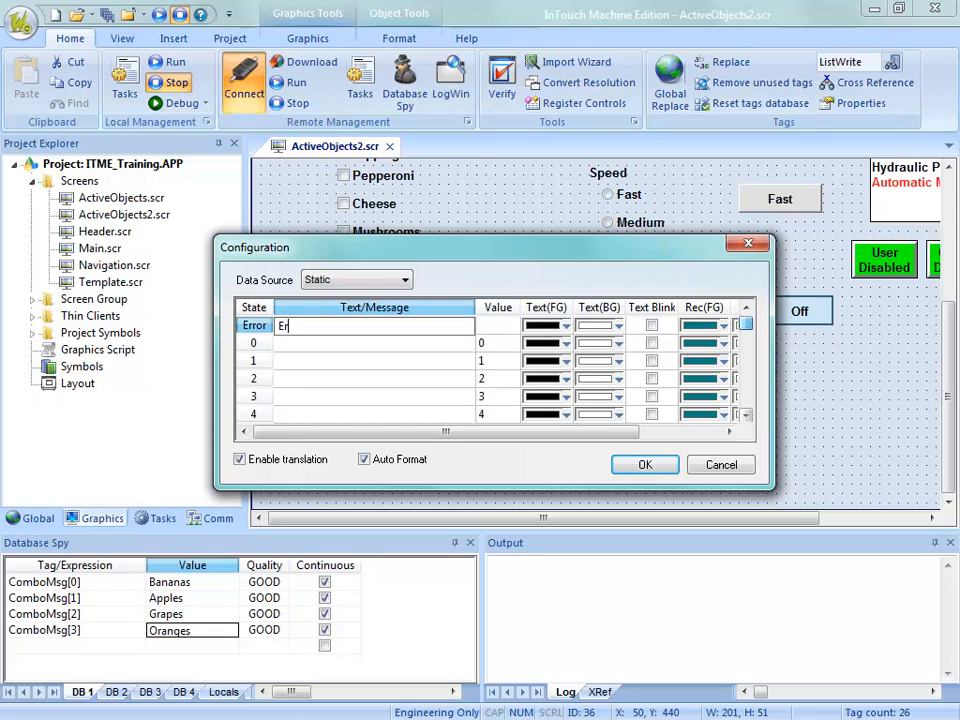
pyautogui.write('ror - Call maintenance')
pyautogui.press('Return')
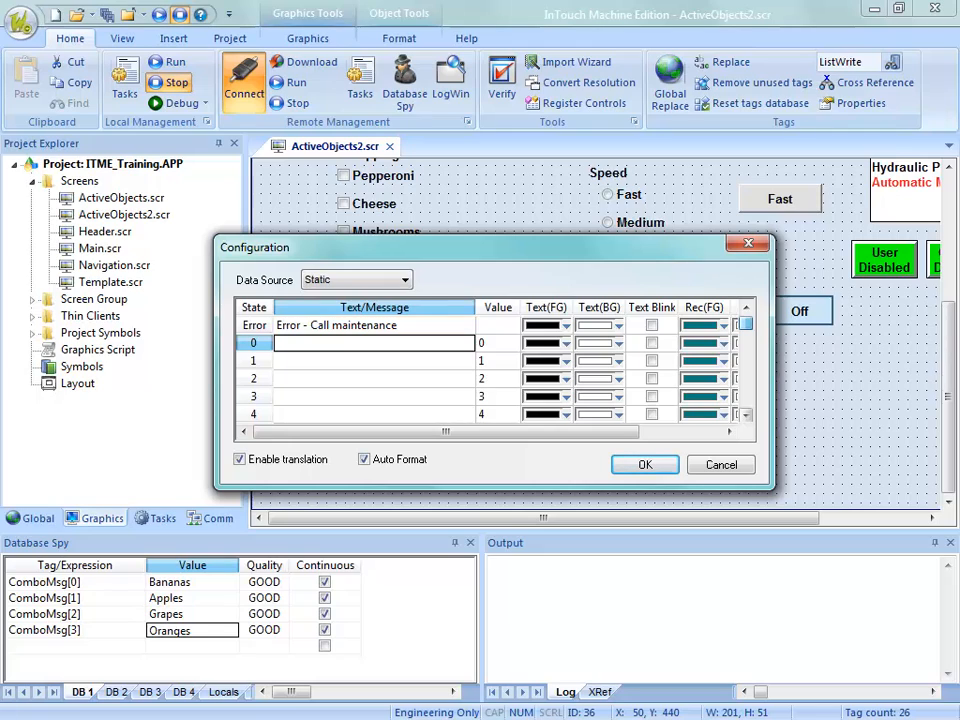
# Step: Enter the messages "Coolant On" for state 0 and "Hydraulic pump on" for state 1
pyautogui.write('Coola')
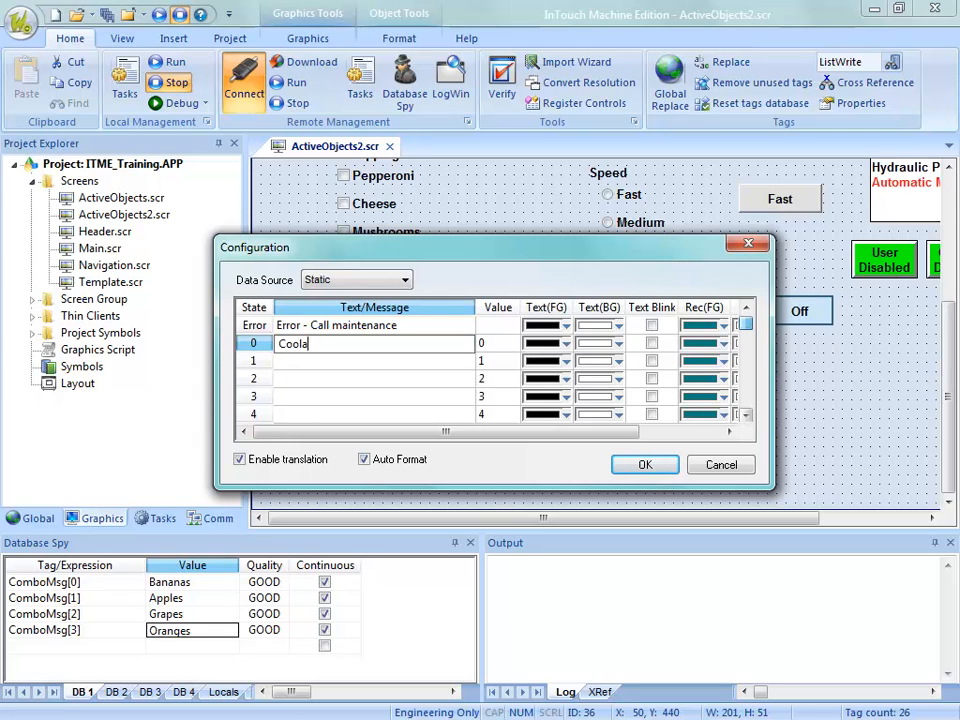
pyautogui.write('nt o')
pyautogui.press('BackSpace')
pyautogui.write('On')
pyautogui.press('Down')
pyautogui.write('Ha')
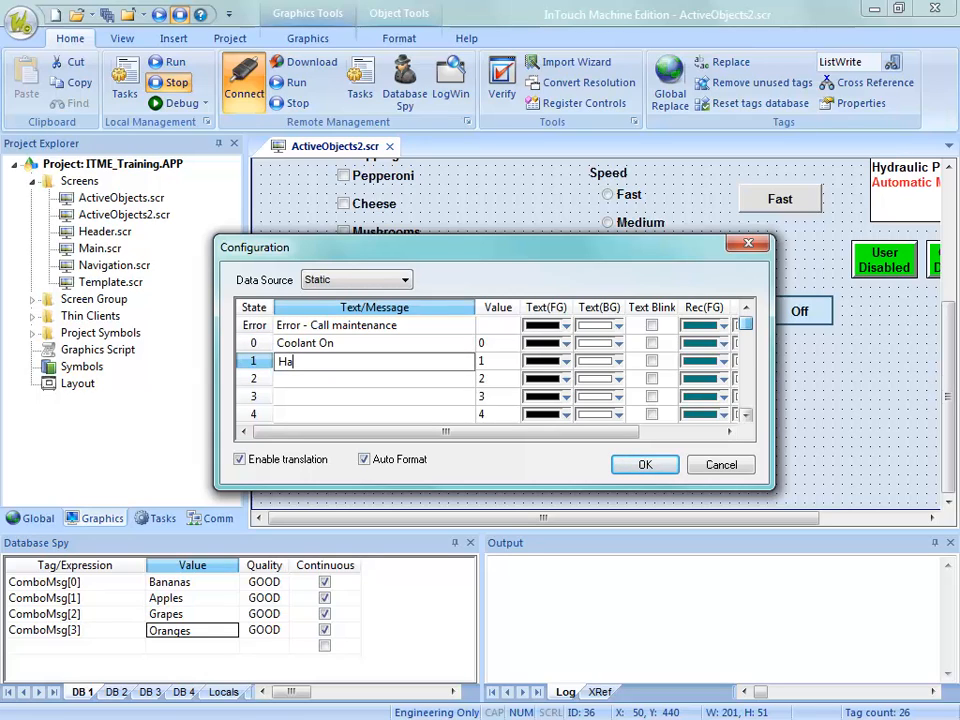
pyautogui.press('BackSpace')
pyautogui.write('ydraulic pump on')
pyautogui.press('Return')
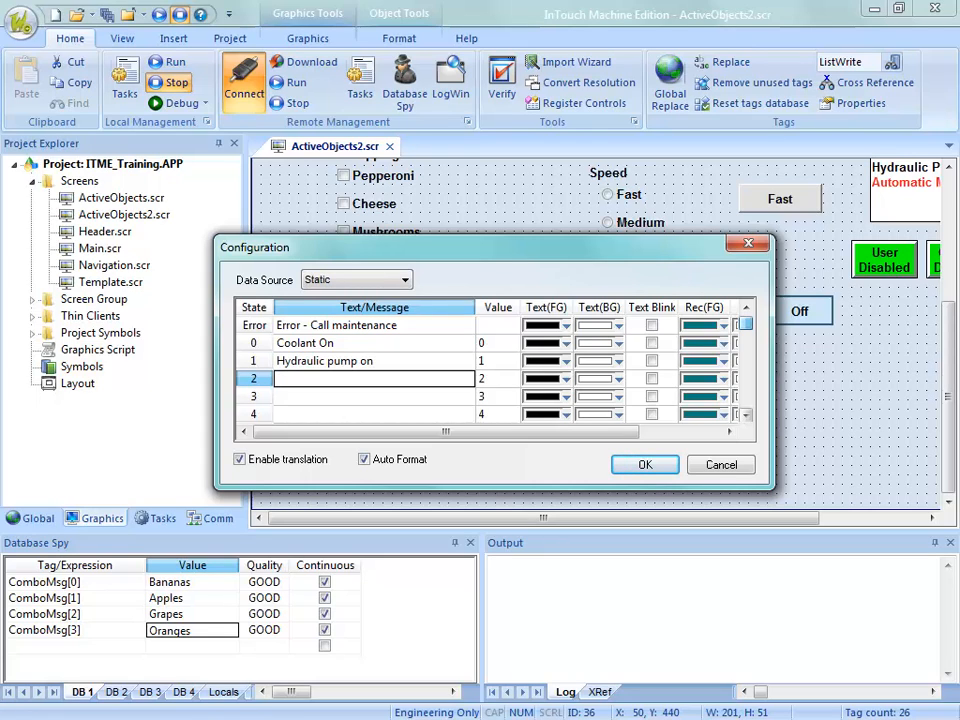
# Step: Enter the messages "Spindle started" for state 2 and "Machine Started" for state 3
pyautogui.write('Spin')
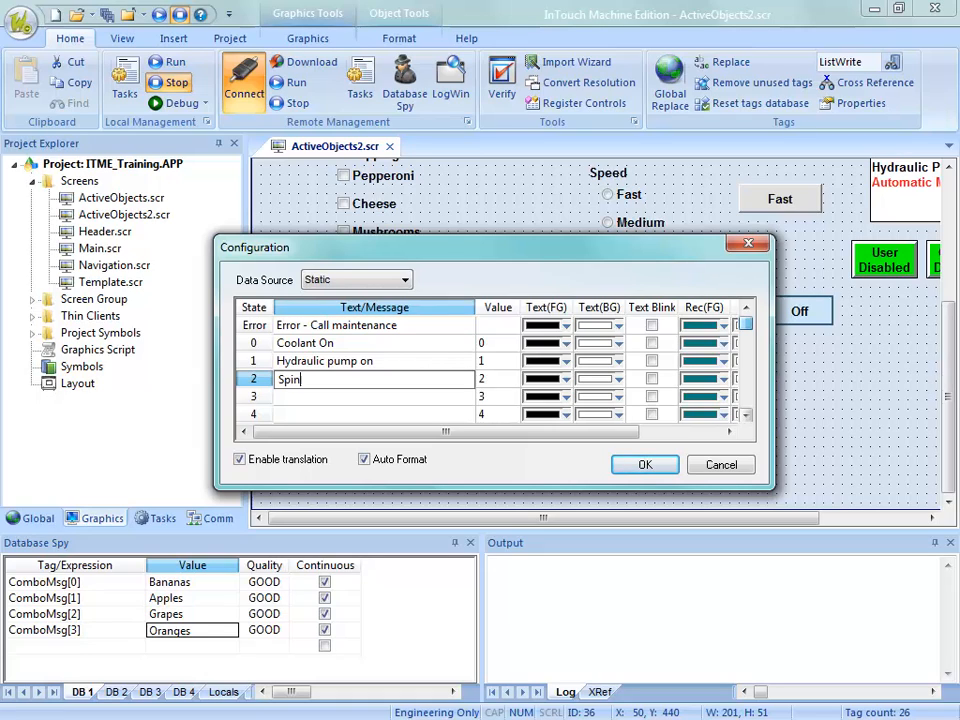
pyautogui.write('dle started')
pyautogui.press('Return')
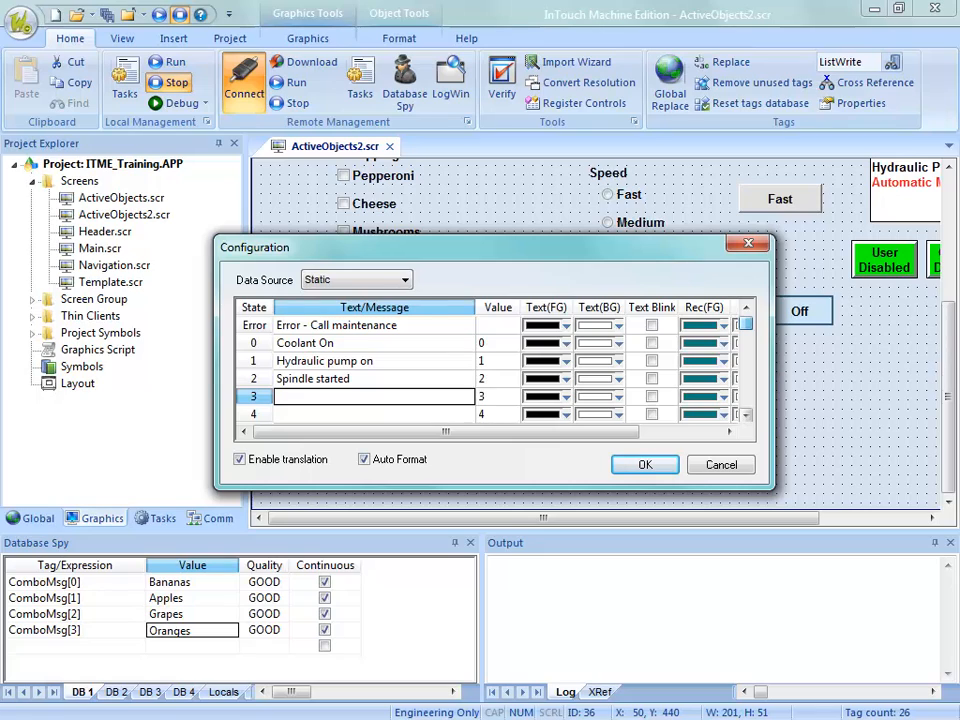
pyautogui.write('S')
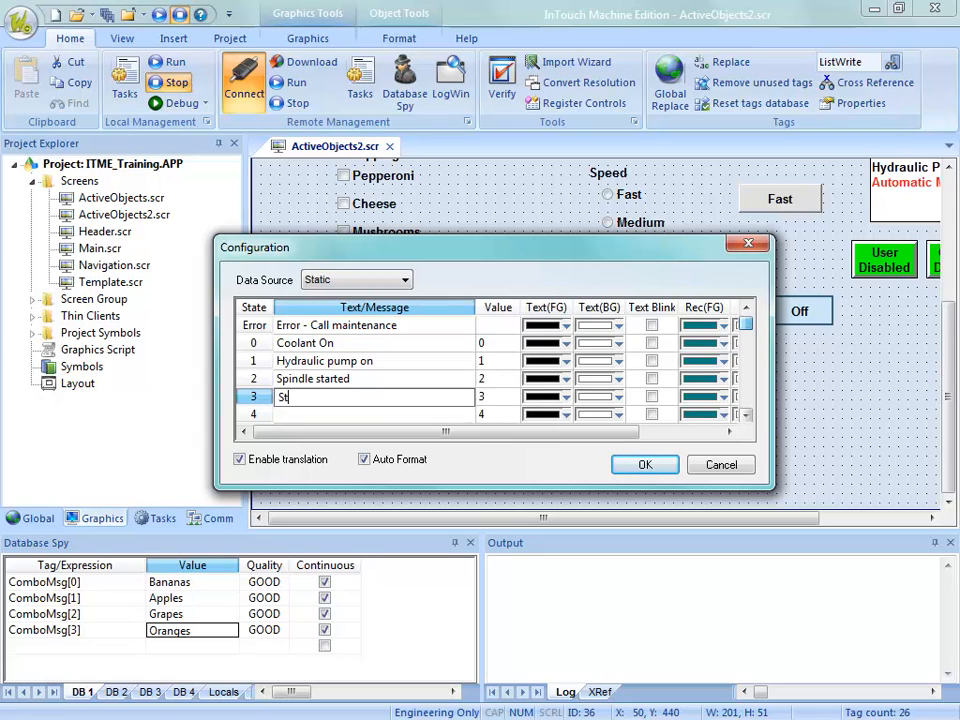
pyautogui.press('BackSpace')
pyautogui.write('Machine O')
pyautogui.press('BackSpace')
pyautogui.write('Started')
# Step: Make the text foreground of the "Machine Started" message green and accept the messages configuration
pyautogui.click(566, 397)
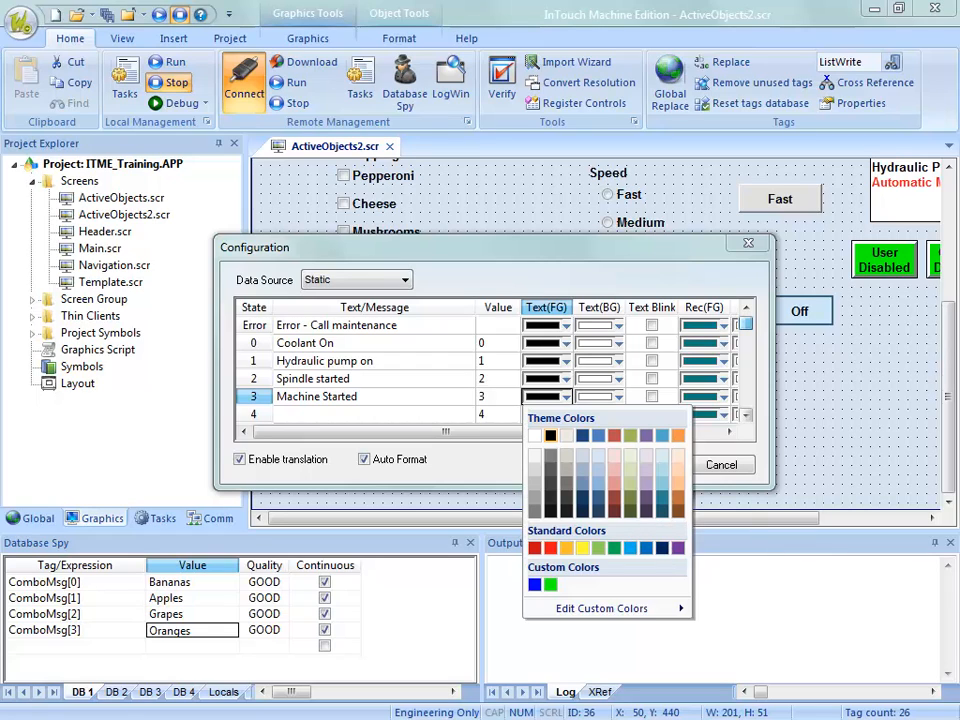
pyautogui.click(614, 548)
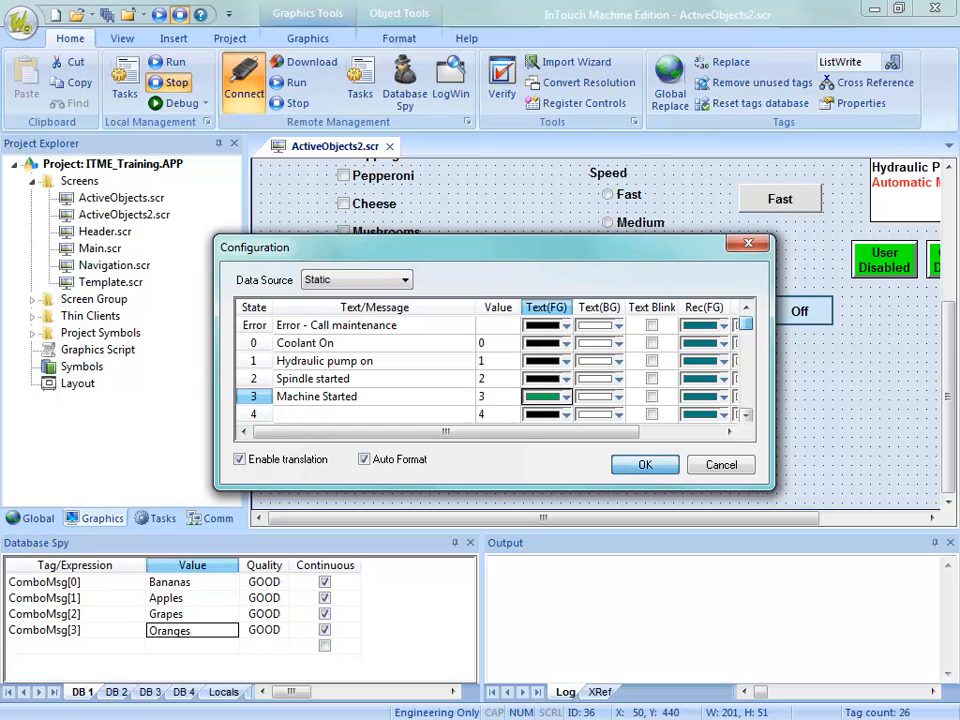
pyautogui.press('Return')
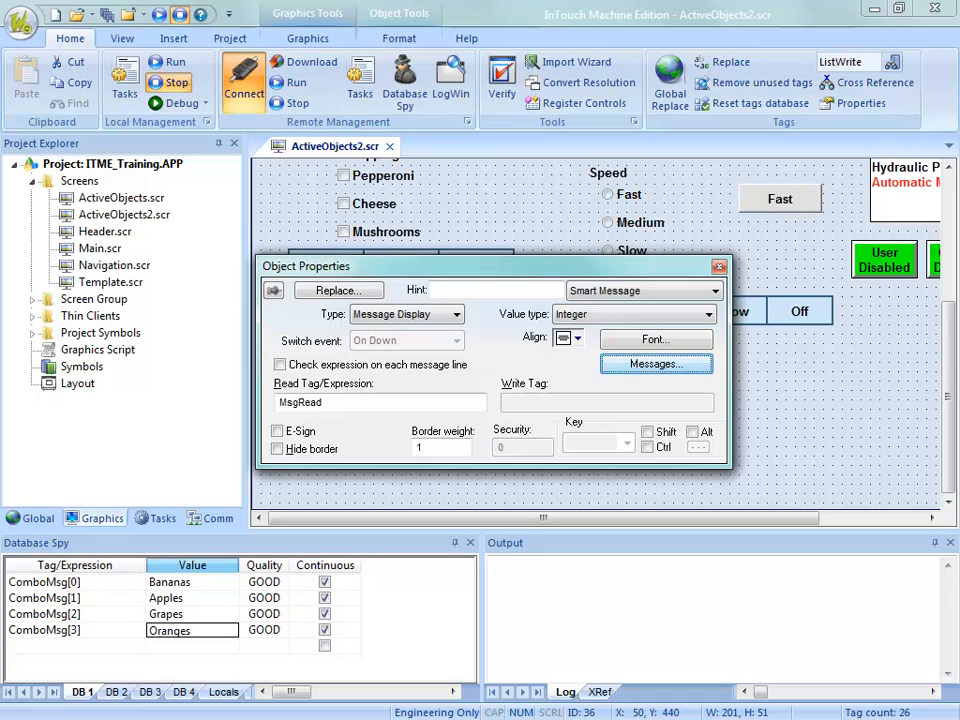
# Step: Reopen the Smart Message's messages configuration and copy the rows from Error through state 3
pyautogui.press('Return')
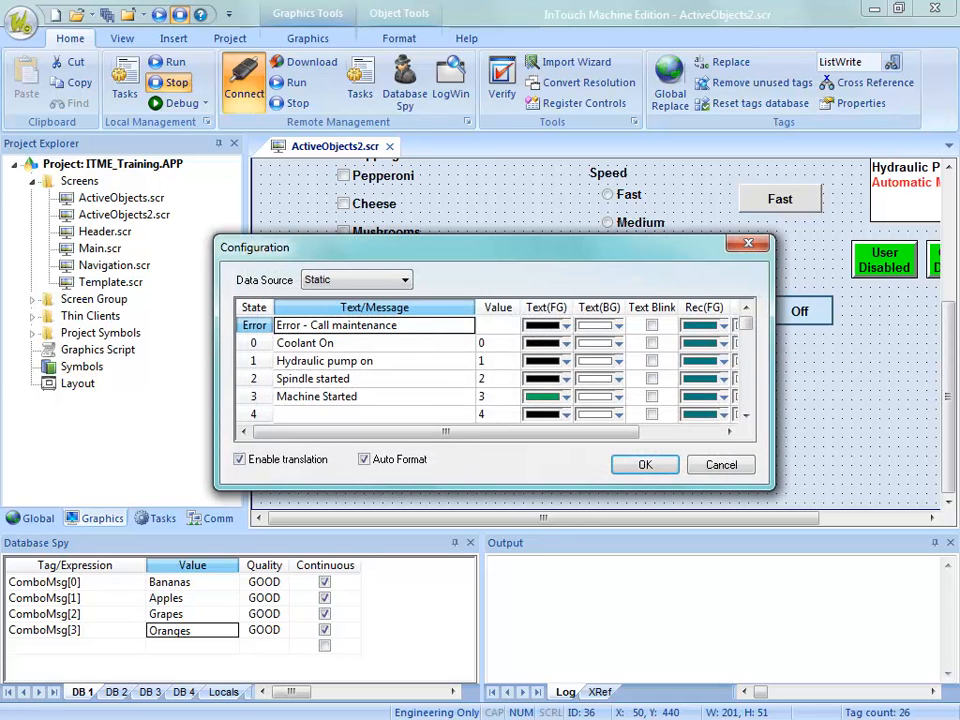
pyautogui.click(374, 343)
pyautogui.moveTo(374, 325); pyautogui.dragTo(374, 397)
pyautogui.rightClick(241, 392)
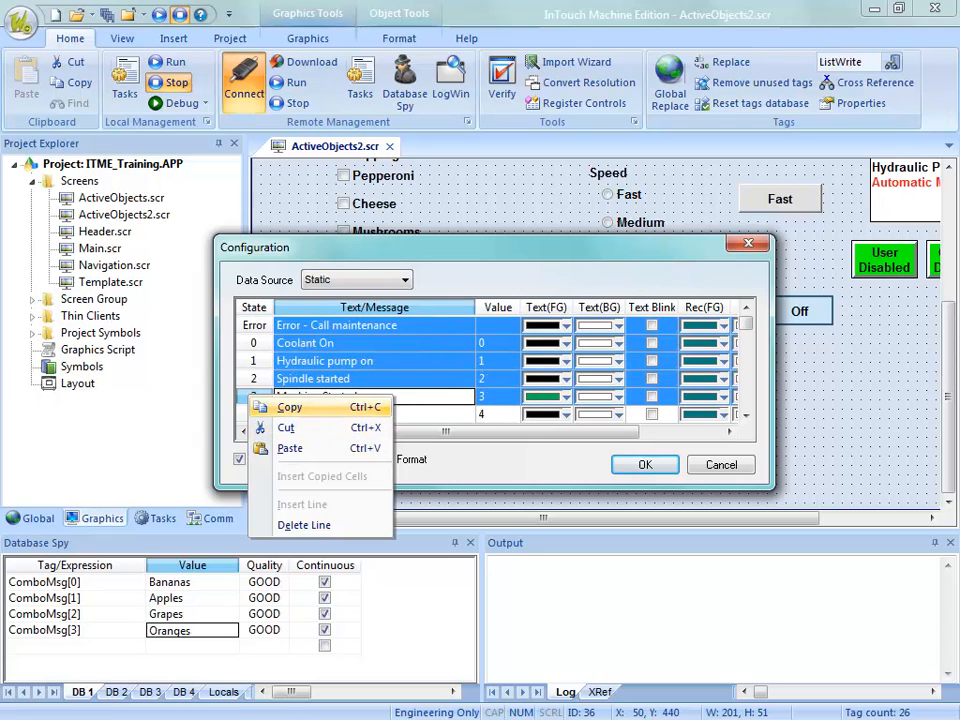
pyautogui.click(270, 406)
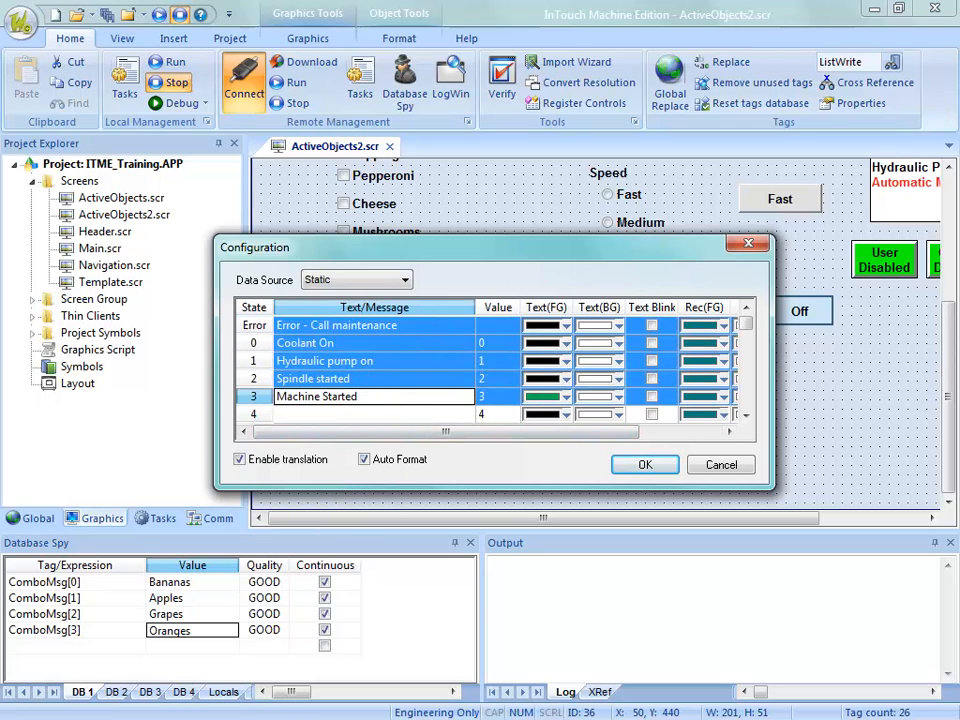
# Step: Start Microsoft Excel
pyautogui.press('super')
pyautogui.press('super')
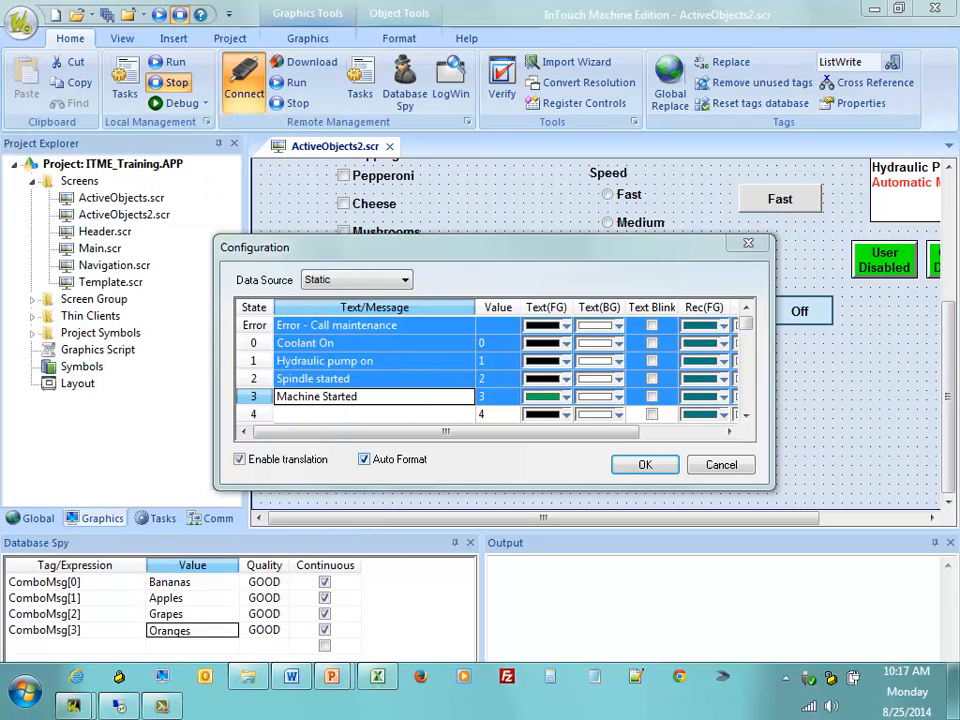
pyautogui.click(377, 677)
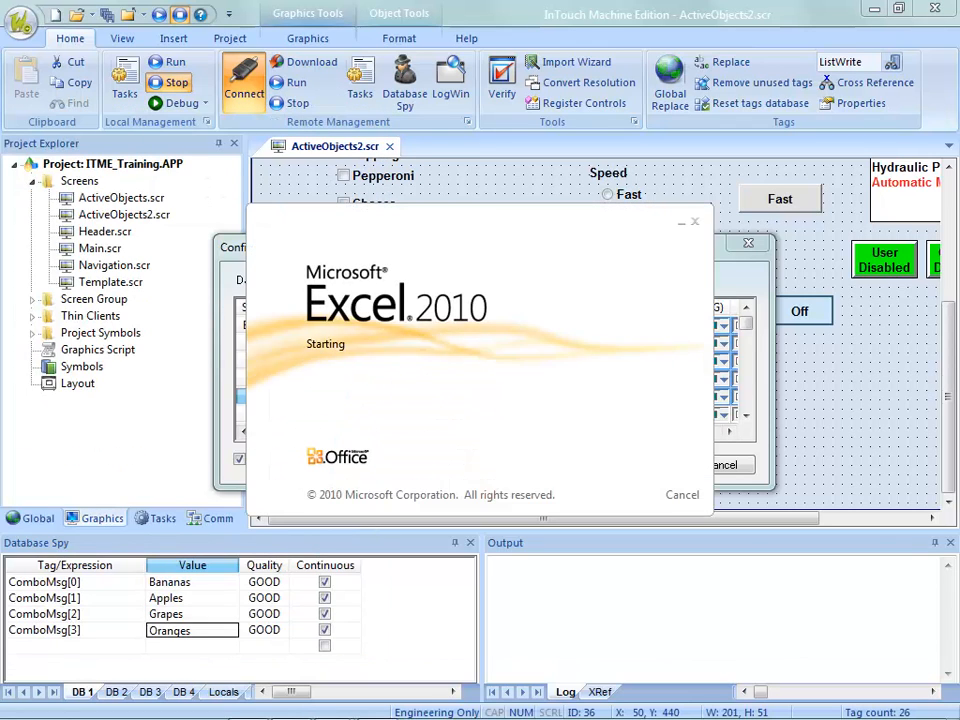
# Step: Paste the copied message rows at cell A1 with column A widened to fit, and close the workbook without saving
pyautogui.hotkey('ctrl', 'v')
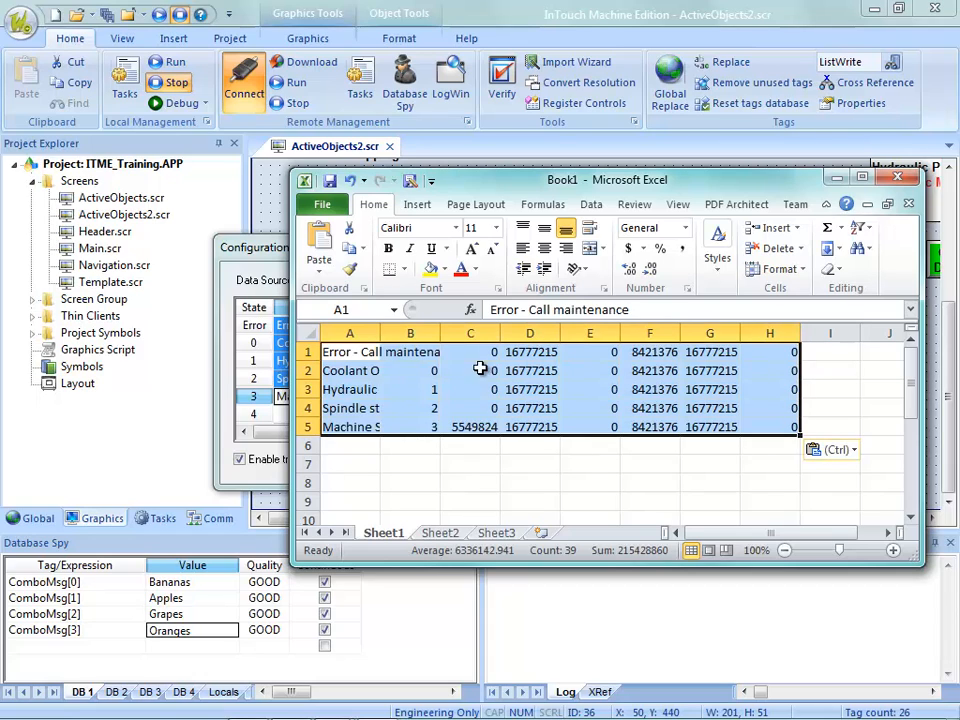
pyautogui.moveTo(380, 333); pyautogui.dragTo(467, 333)
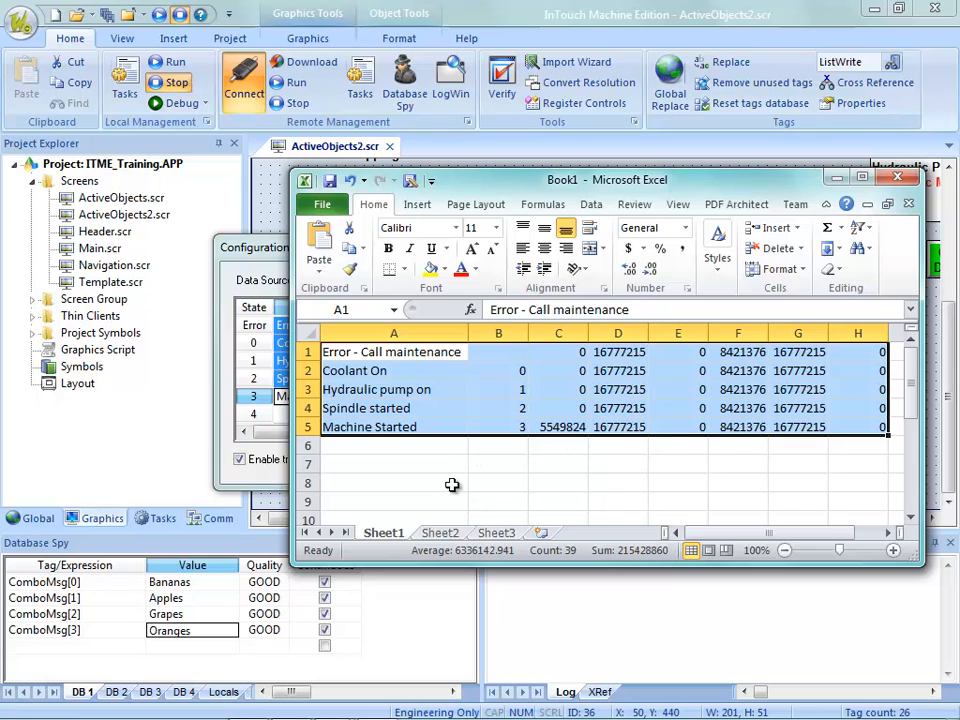
pyautogui.click(897, 177)
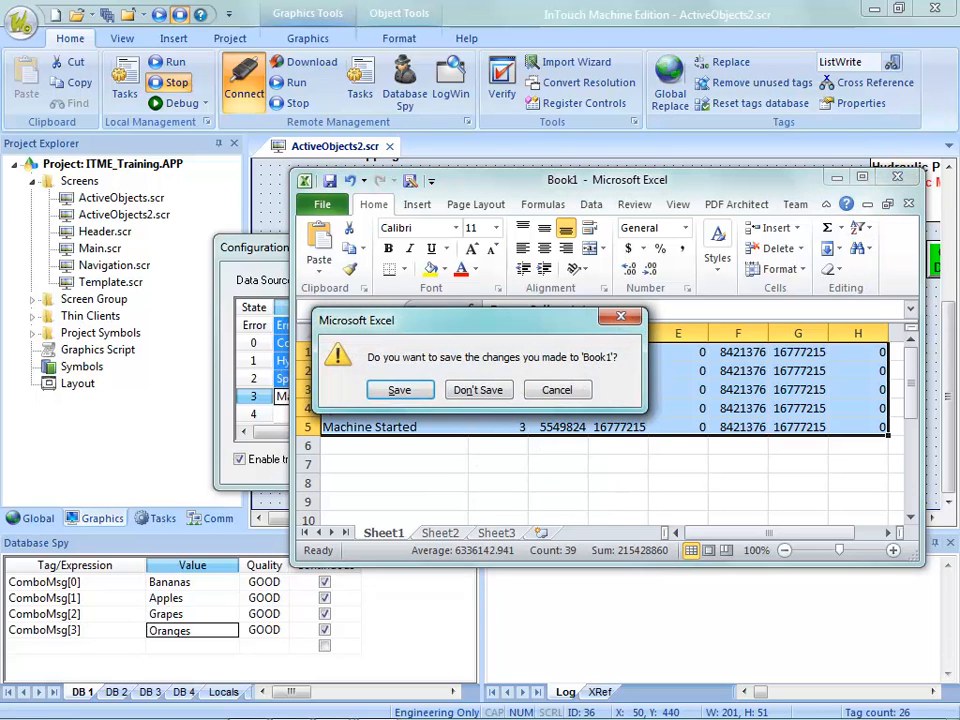
pyautogui.click(479, 390)
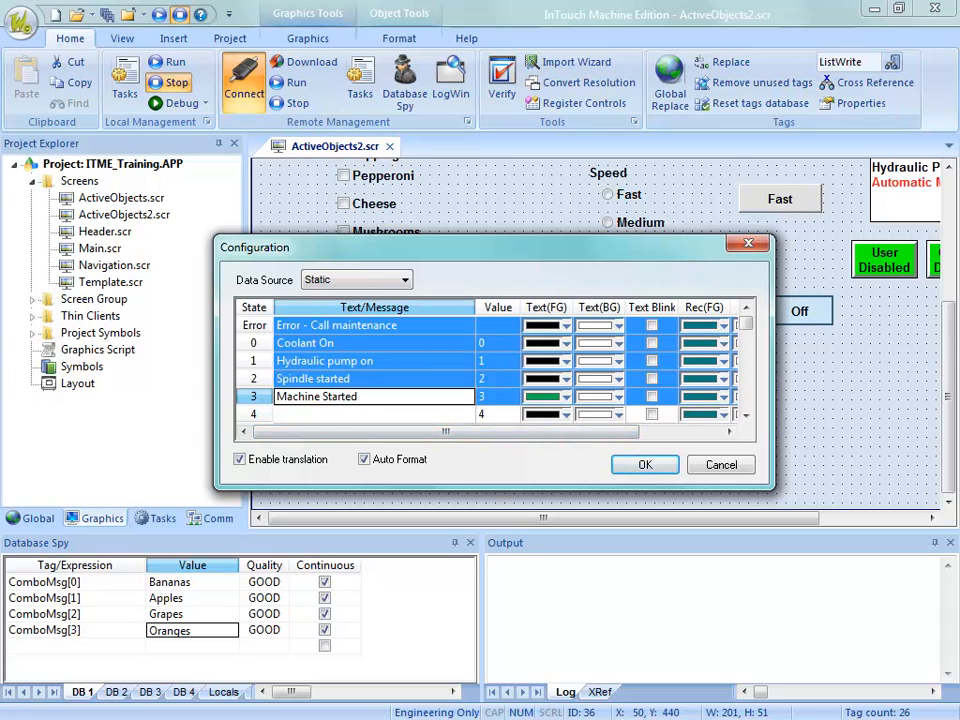
# Step: Review the text and rectangle color columns against the Smart Message slide and accept the messages configuration
pyautogui.click(599, 308)
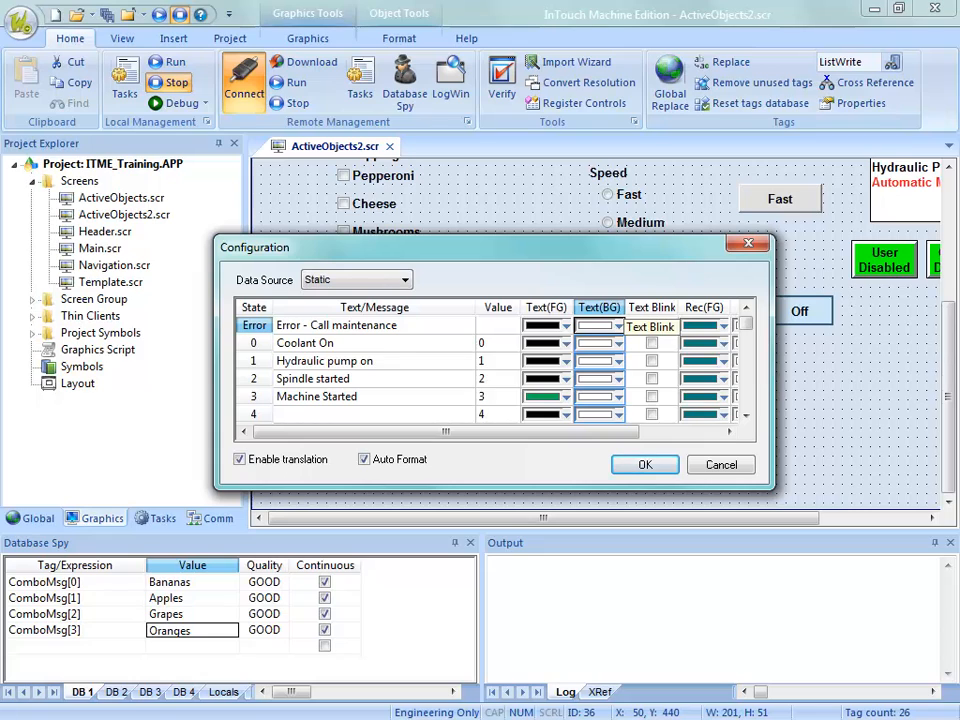
pyautogui.moveTo(596, 432); pyautogui.dragTo(626, 432)
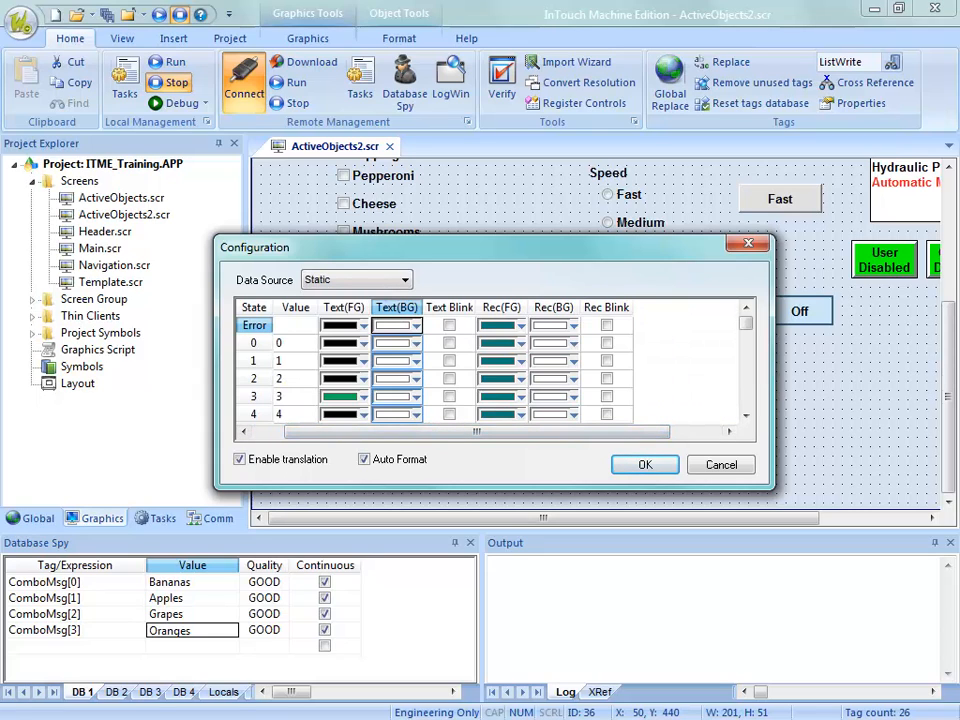
pyautogui.hotkey('alt', 'Tab')
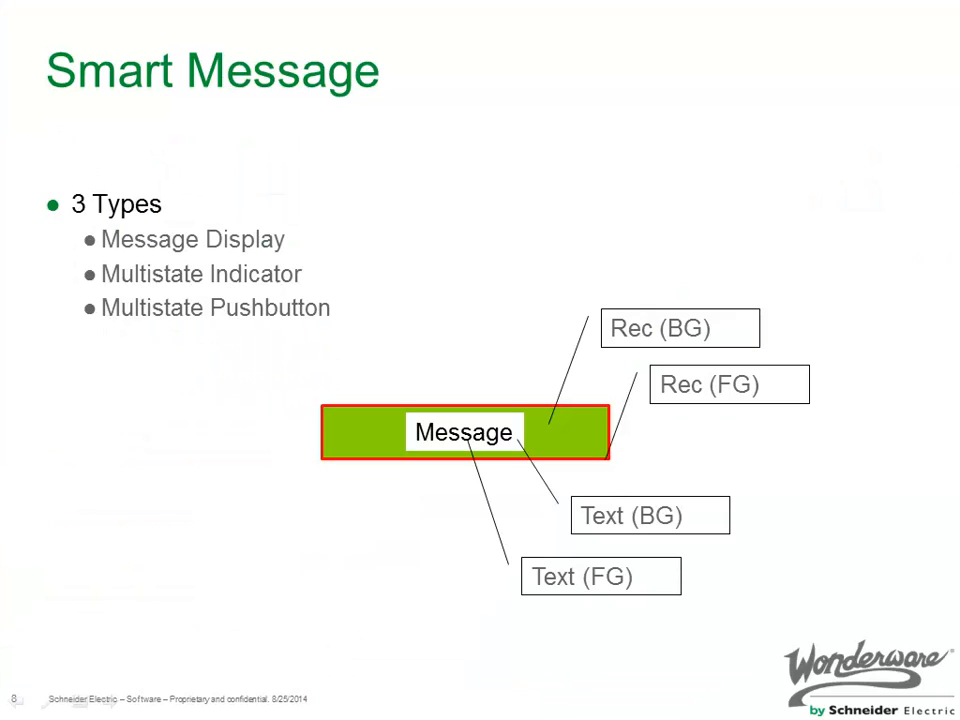
pyautogui.hotkey('alt', 'Tab')
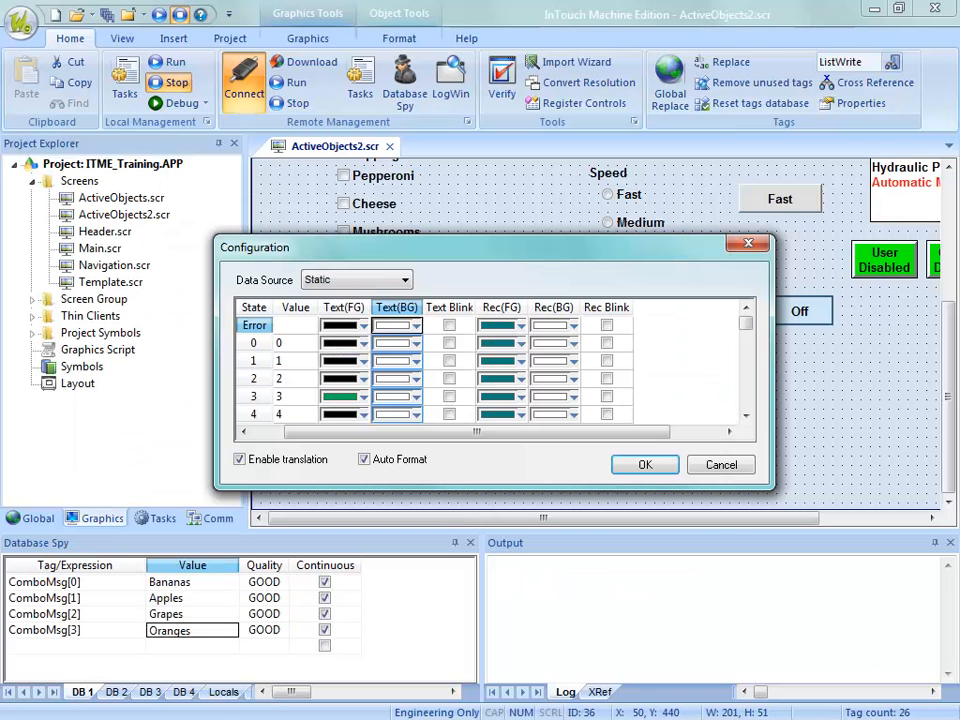
pyautogui.click(645, 465)
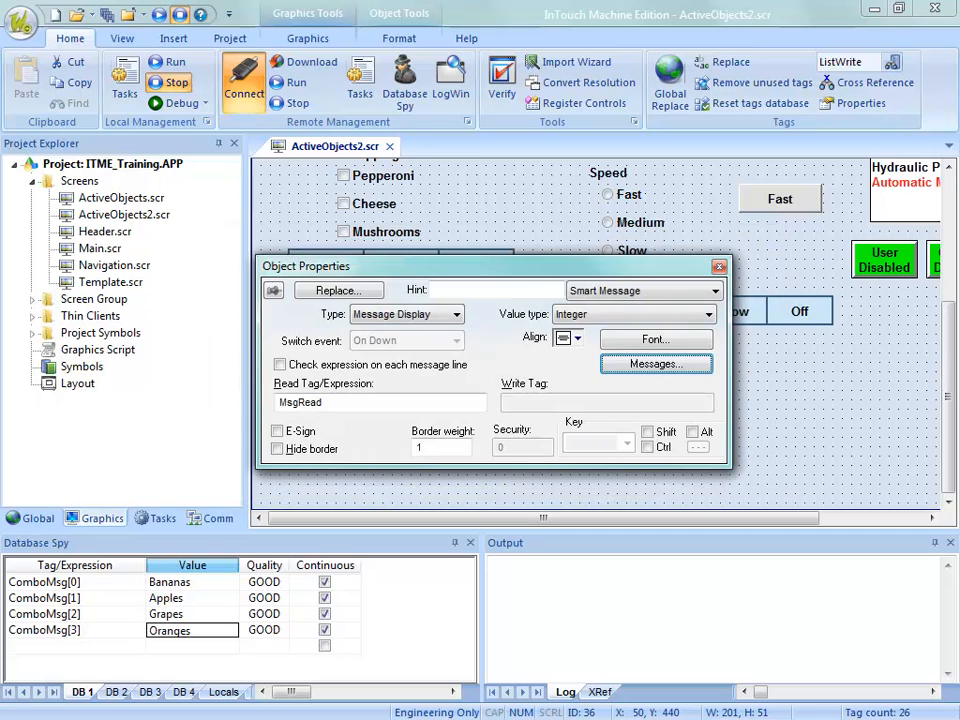
# Step: Copy the ListRead text link and place the copy just above the Smart Message at X 40, Y 420
pyautogui.moveTo(480, 518); pyautogui.dragTo(584, 518)
pyautogui.scroll(3, 595, 335)
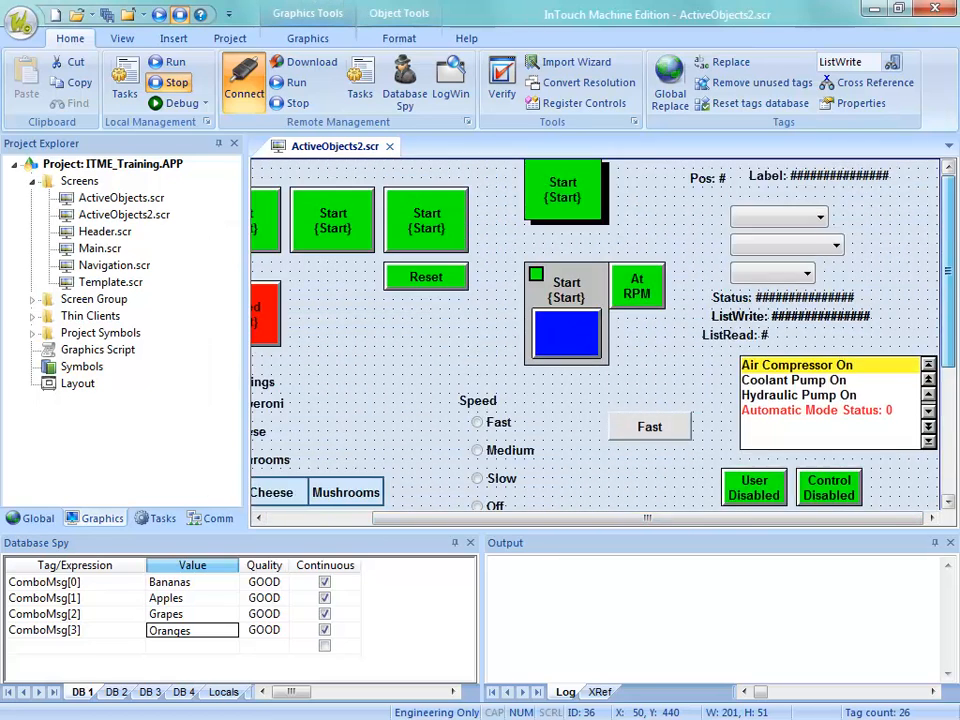
pyautogui.click(737, 335)
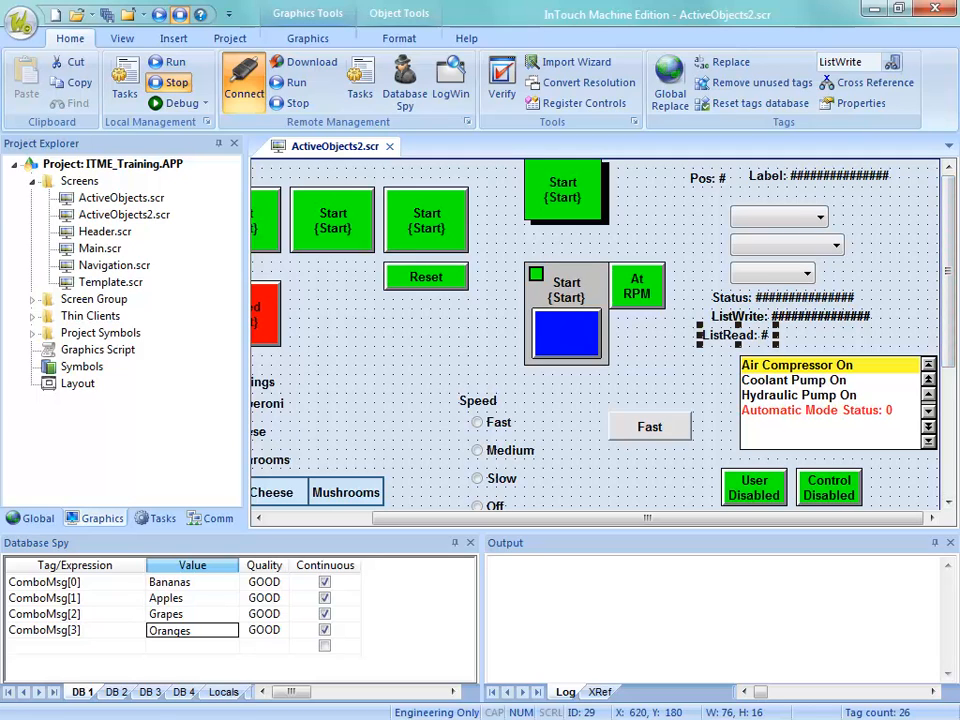
pyautogui.moveTo(737, 335); pyautogui.dragTo(380, 457)
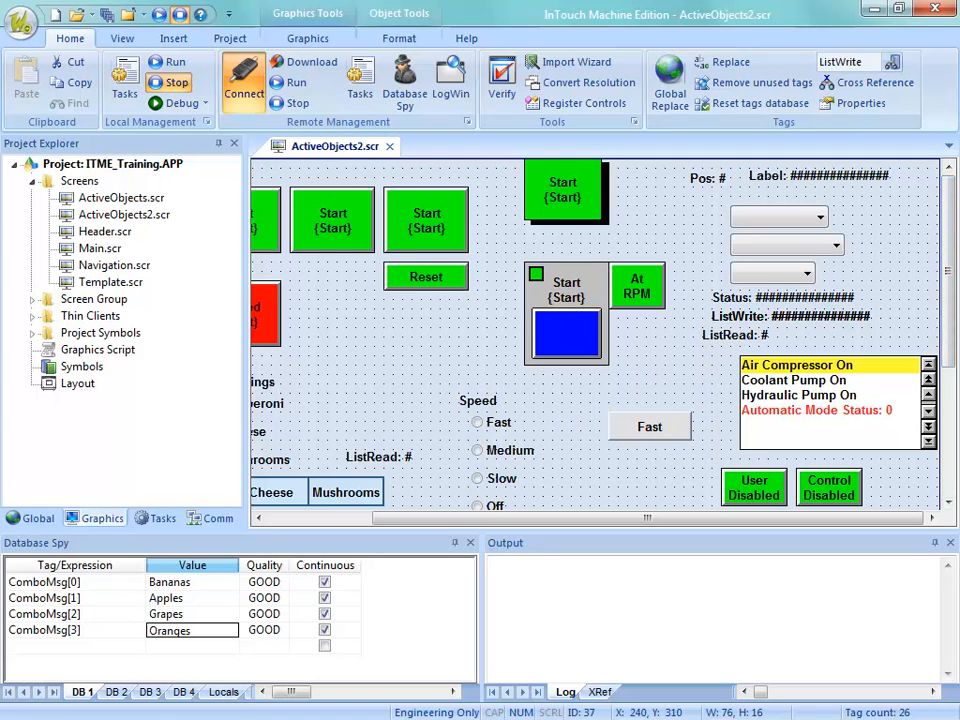
pyautogui.scroll(-1, 384, 460)
pyautogui.moveTo(415, 518); pyautogui.dragTo(311, 518)
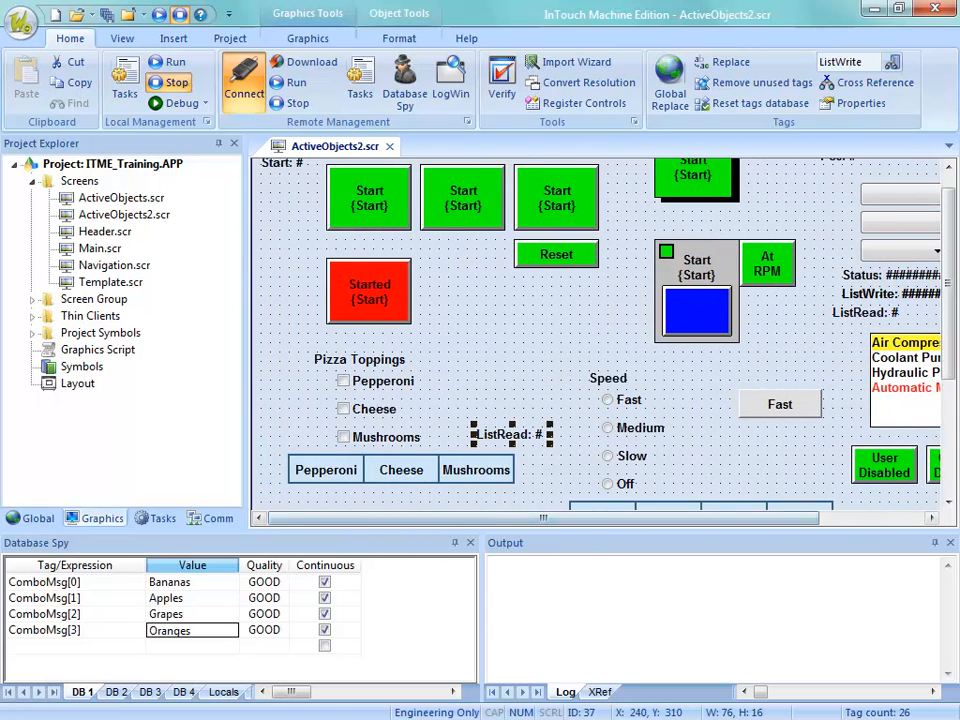
pyautogui.moveTo(512, 434); pyautogui.dragTo(323, 453)
# Step: Link the copied ListRead text to the MsgRead tag and close its properties
pyautogui.doubleClick(323, 453)
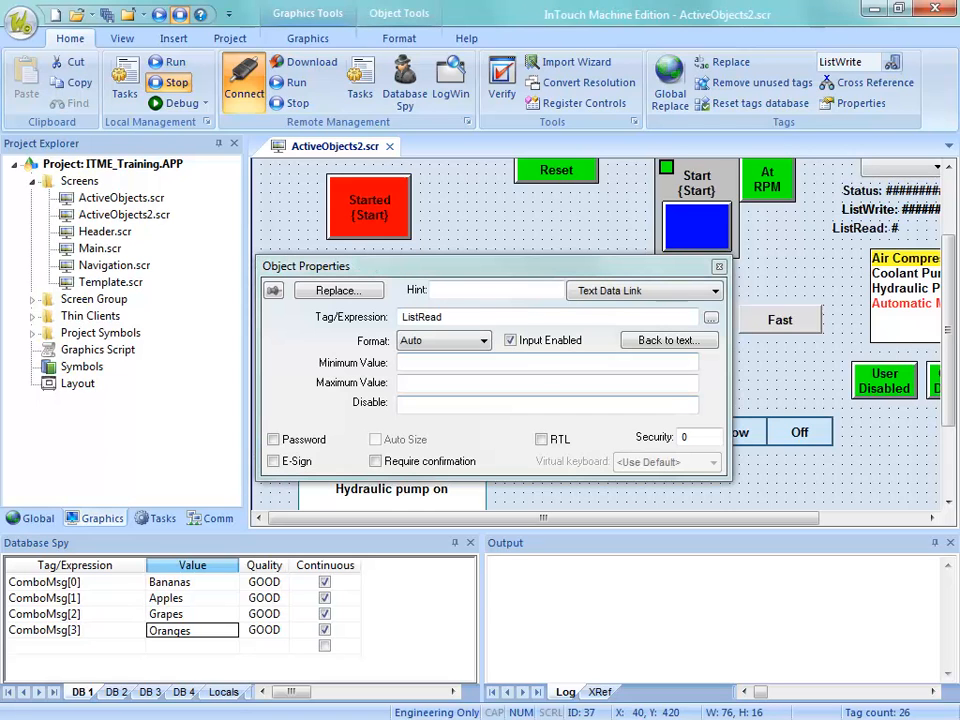
pyautogui.click(710, 317)
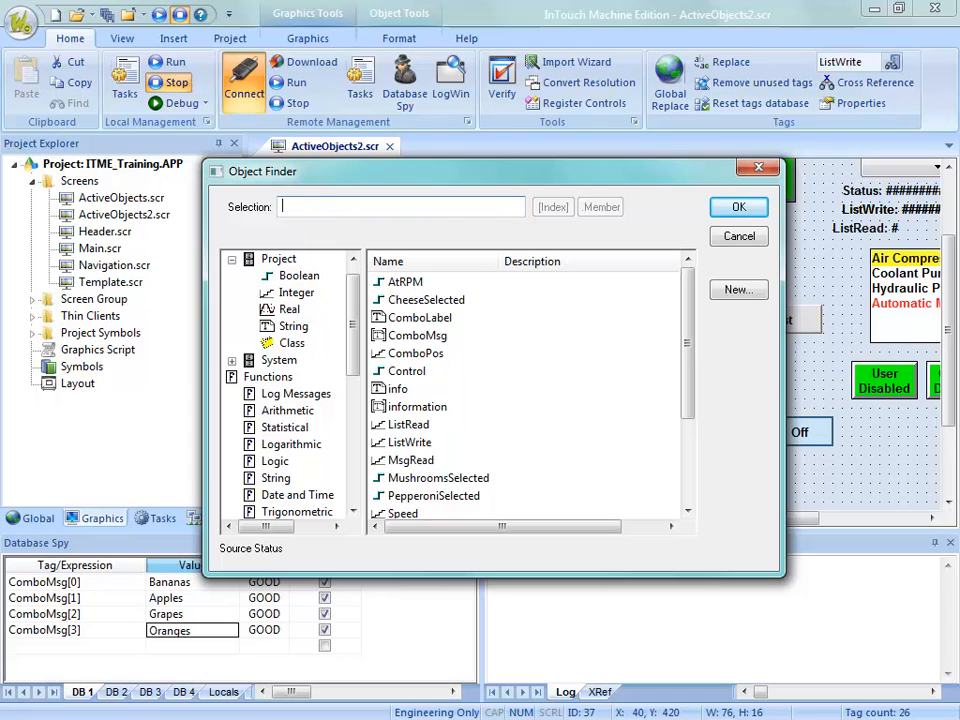
pyautogui.click(411, 460)
pyautogui.click(739, 207)
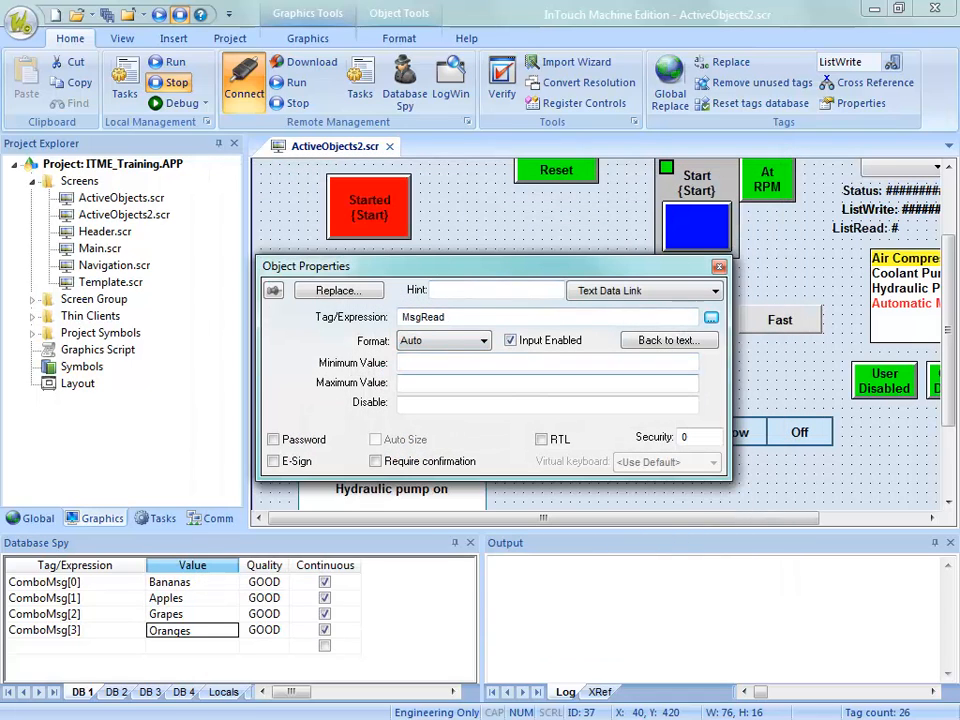
pyautogui.click(719, 267)
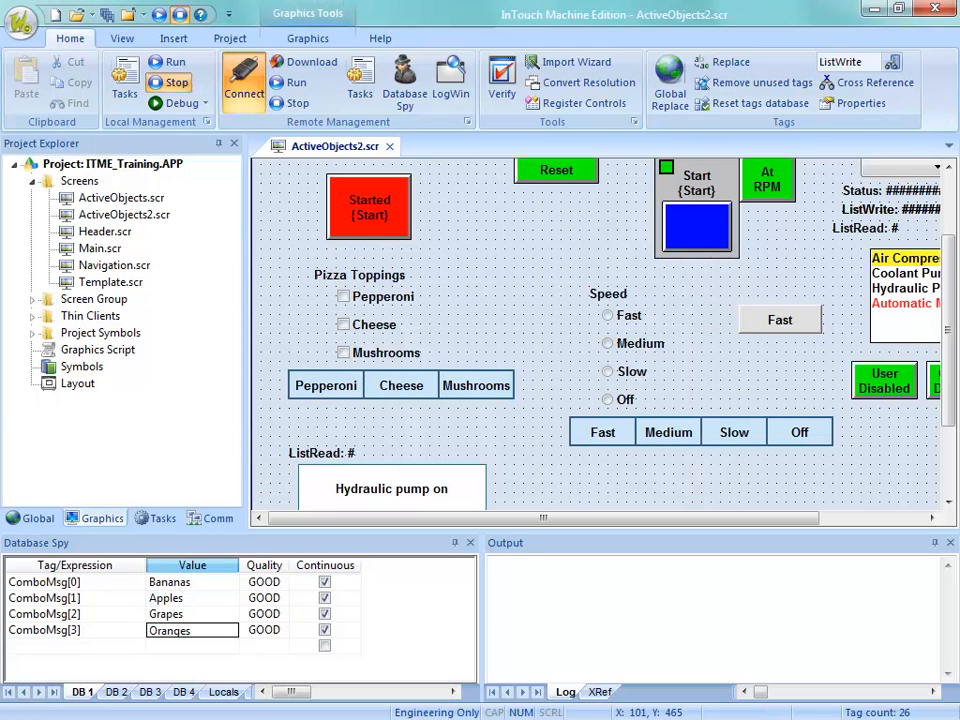
# Step: Reduce the Smart Message's height to 31 and move it to X 40, Y 450 below the copied text link
pyautogui.click(346, 489)
pyautogui.scroll(-2, 346, 470)
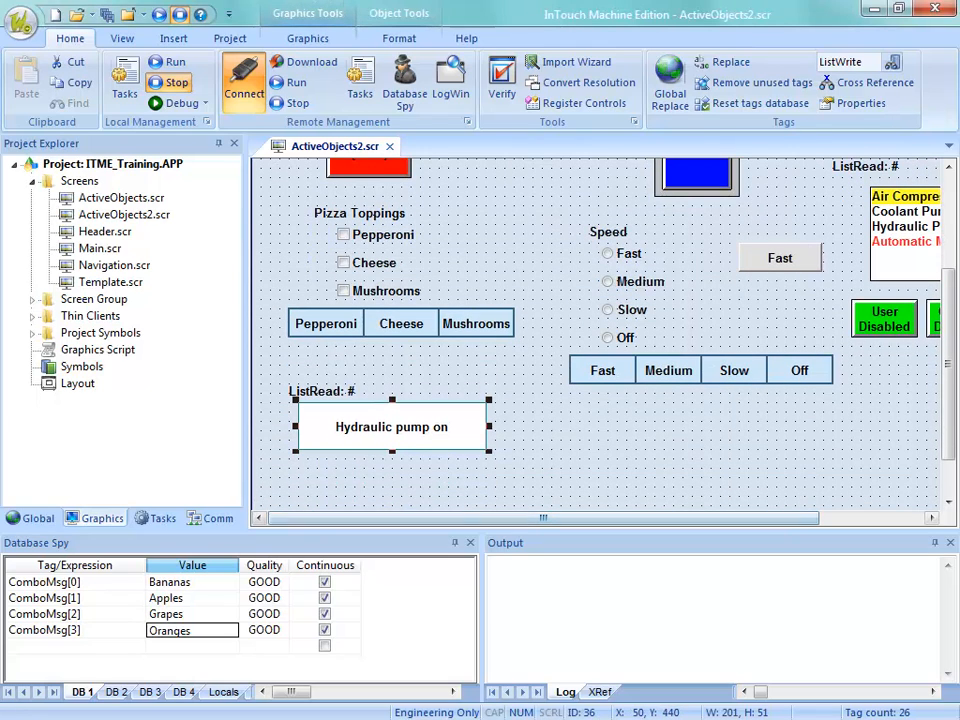
pyautogui.moveTo(392, 451); pyautogui.dragTo(382, 427)
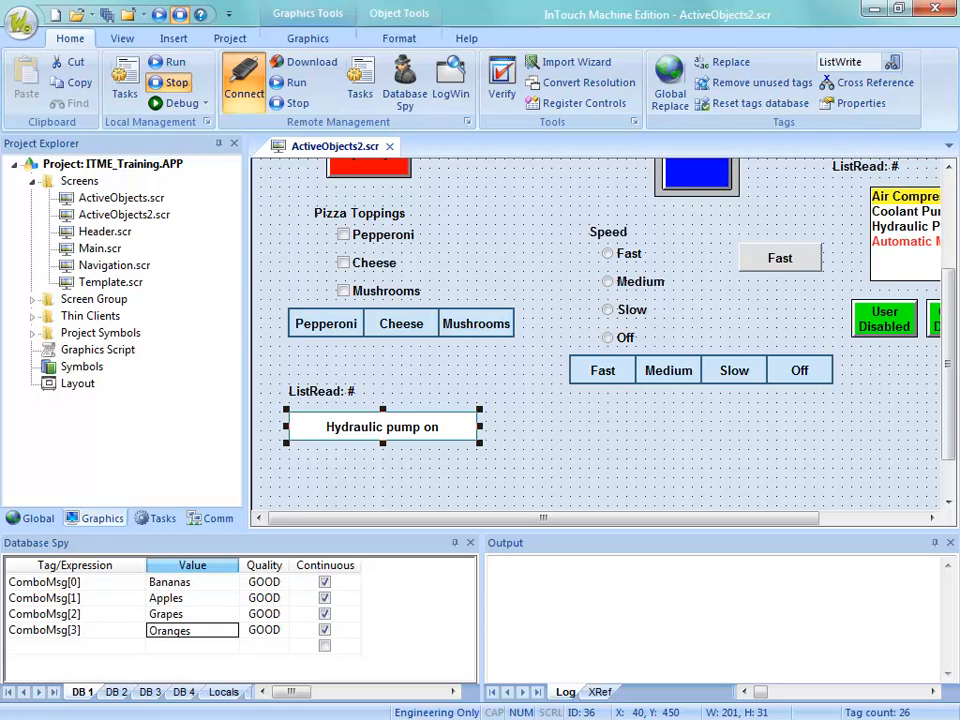
pyautogui.click(422, 356)
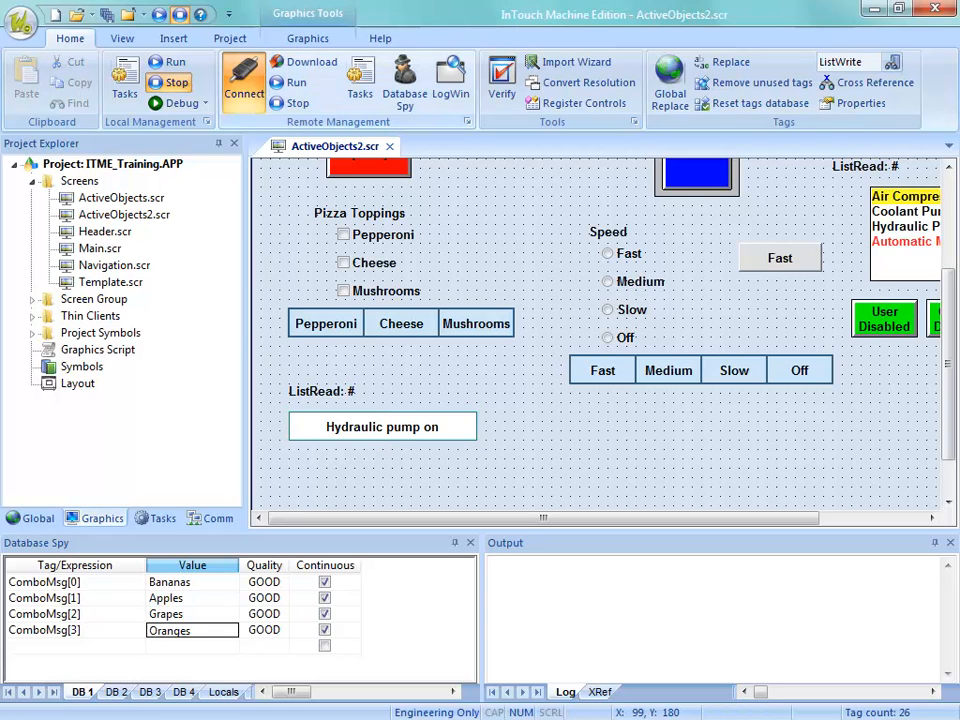
# Step: Save ActiveObjects2.scr and download the screen file to the target system
pyautogui.rightClick(335, 146)
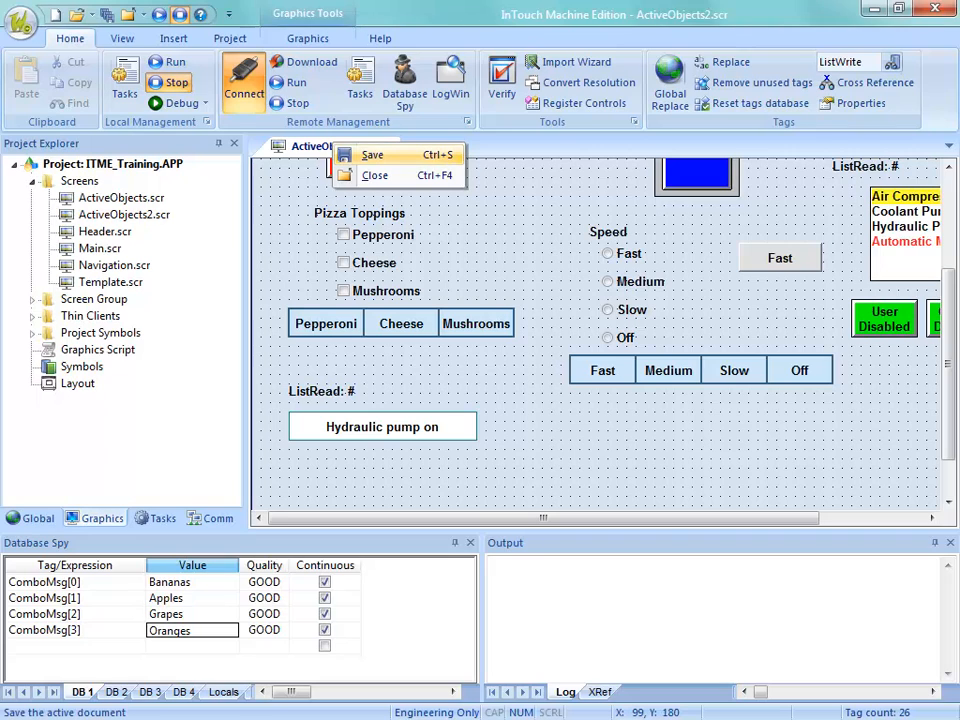
pyautogui.click(372, 155)
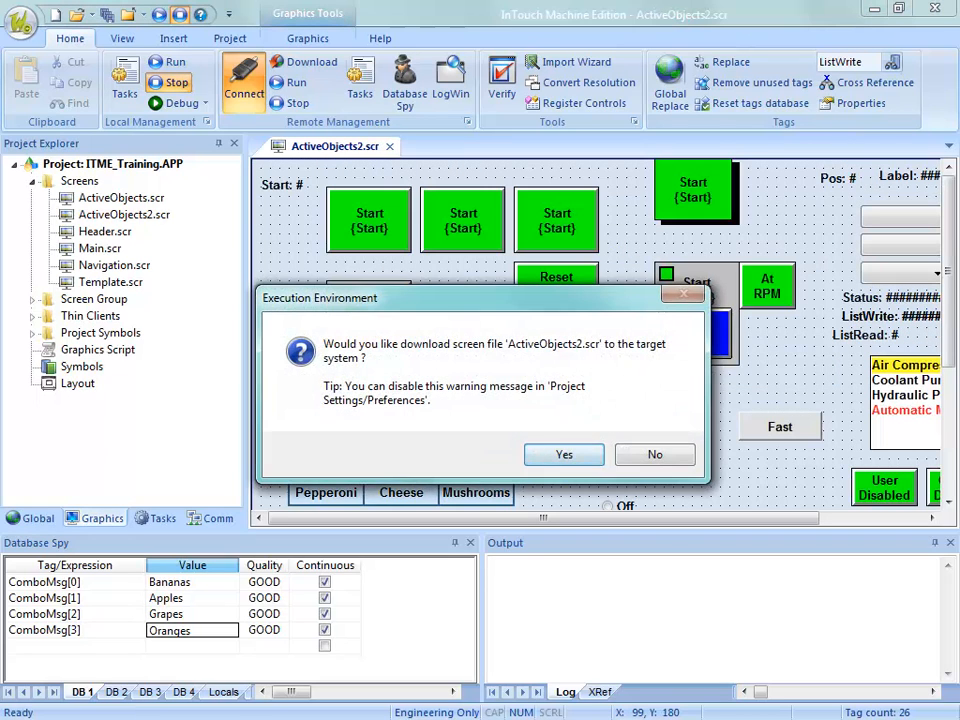
pyautogui.click(561, 452)
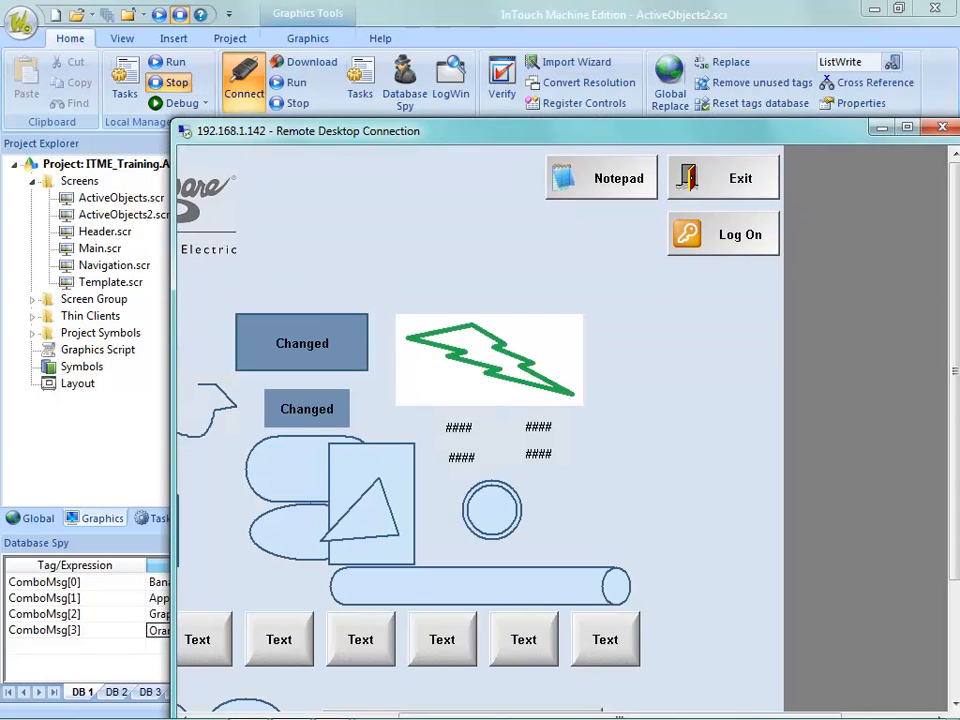
# Step: In the Remote Desktop session, open the Active Objects 2 screen with the message display in view
pyautogui.moveTo(620, 716); pyautogui.dragTo(437, 716)
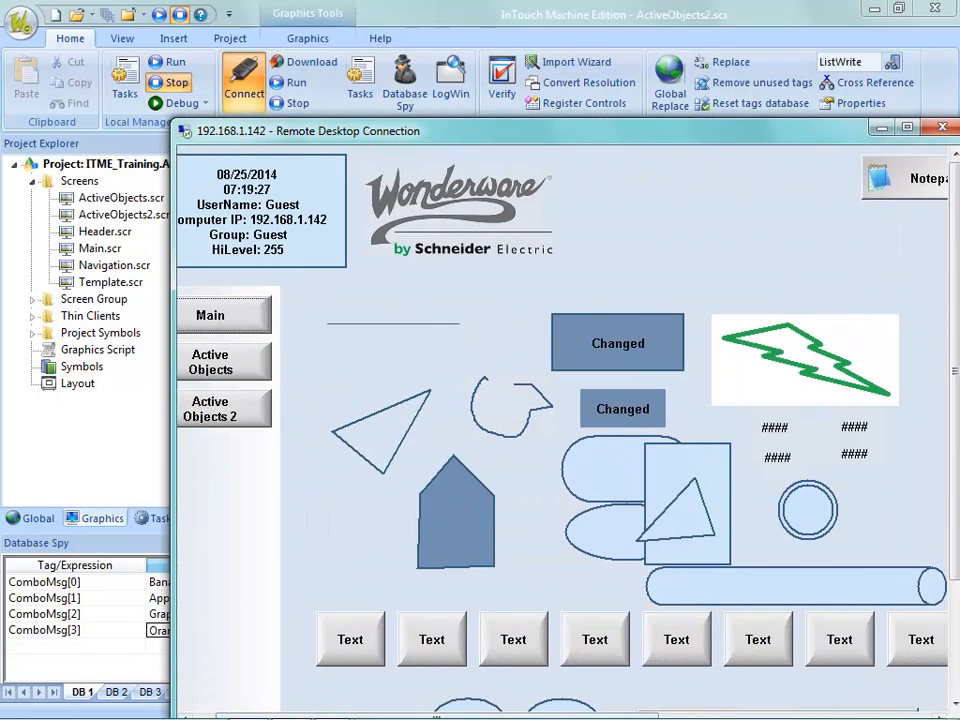
pyautogui.click(211, 362)
pyautogui.scroll(-3, 560, 420)
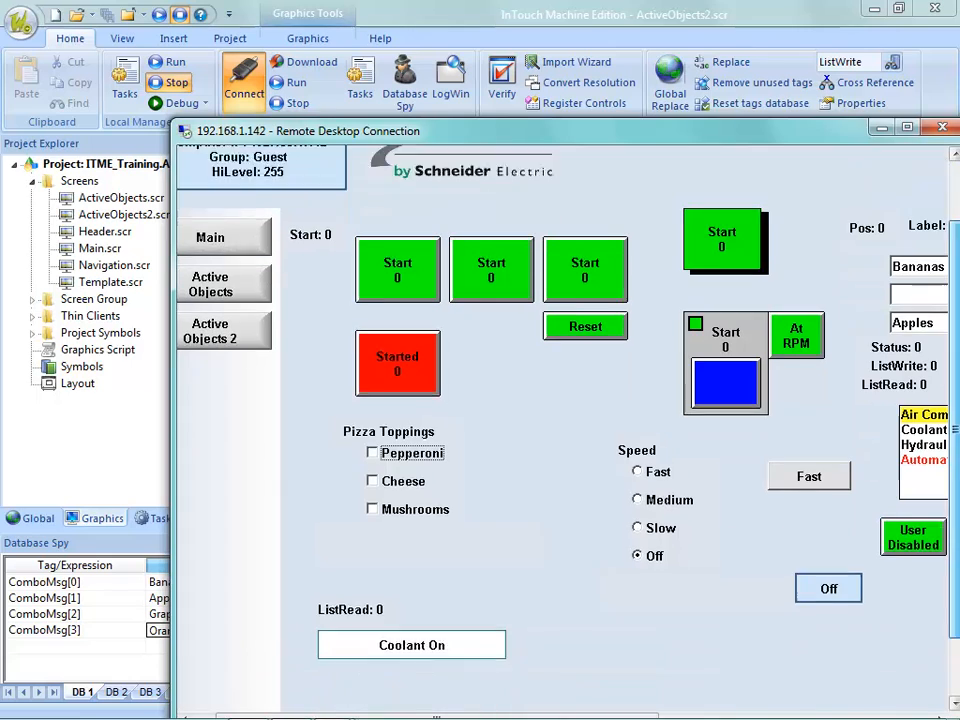
# Step: Test the message display by entering 2 and 3 in the text link above it
pyautogui.click(380, 534)
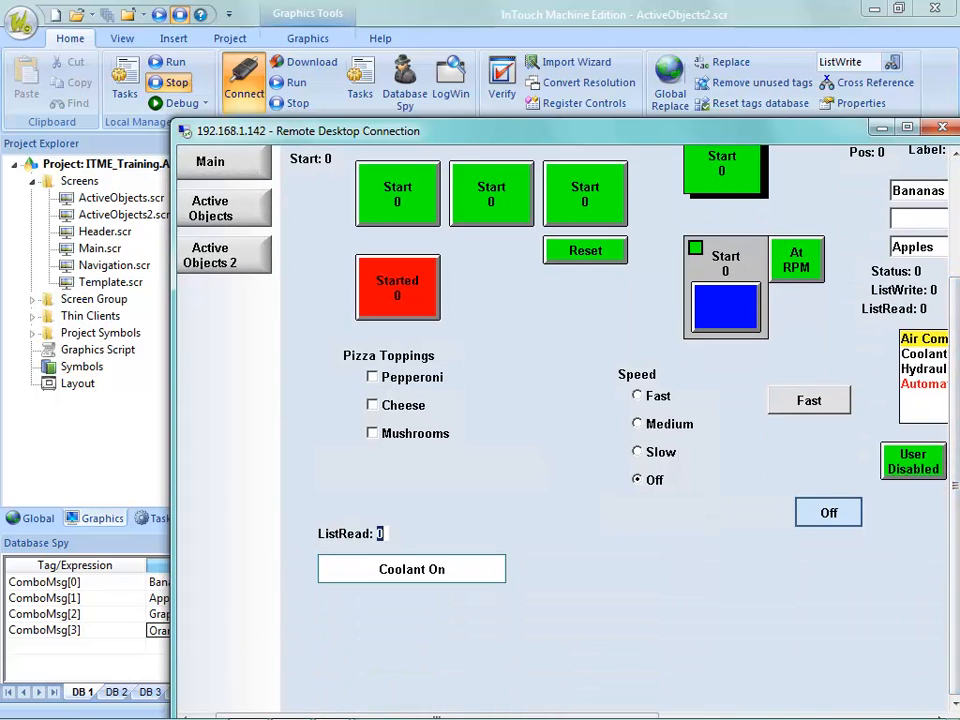
pyautogui.write('2')
pyautogui.press('Return')
pyautogui.press('BackSpace')
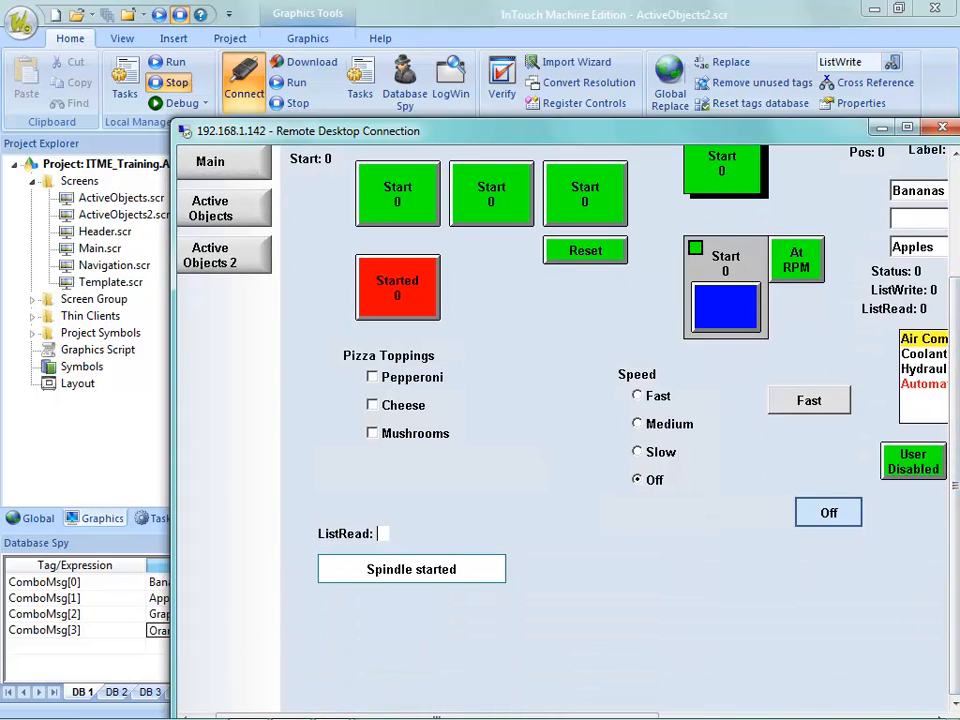
pyautogui.write('3')
pyautogui.press('Return')
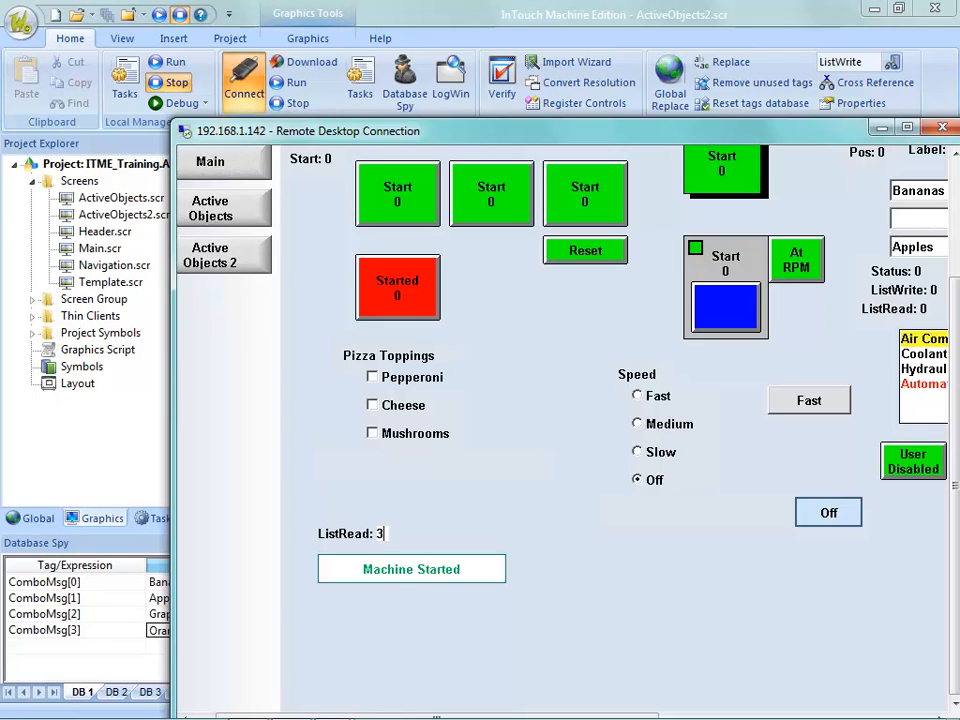
# Step: Test the message display with the values 2, 6 and 0 in the text link above it
pyautogui.press('BackSpace')
pyautogui.write('2')
pyautogui.press('Return')
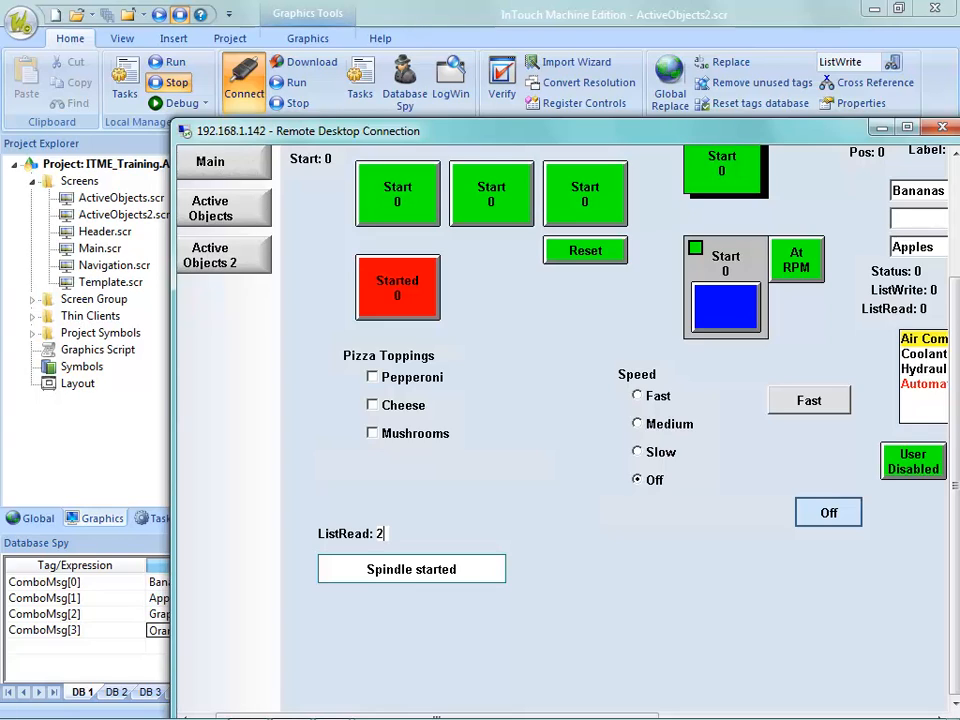
pyautogui.press('BackSpace')
pyautogui.write('6')
pyautogui.press('Return')
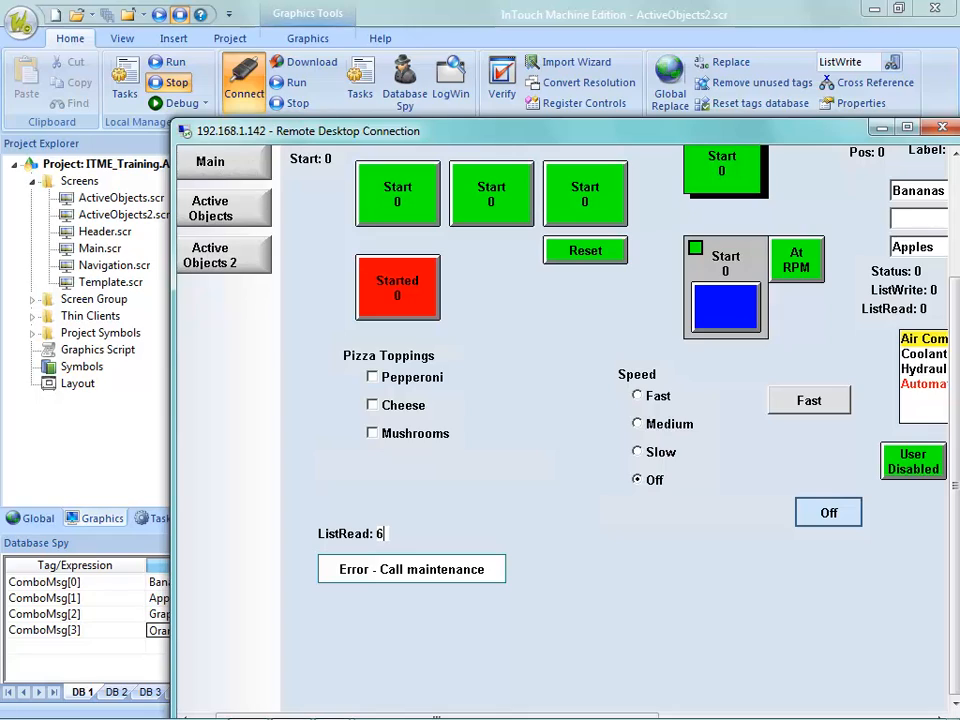
pyautogui.press('BackSpace')
pyautogui.write('0')
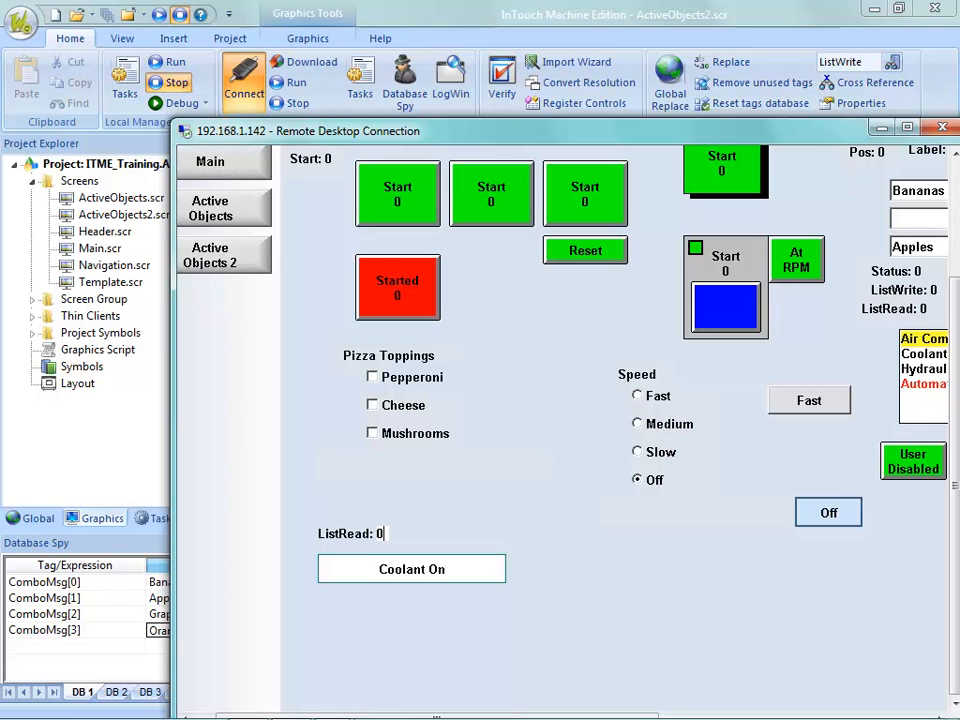
# Step: Return to InTouch Machine Edition, open the Smart Message's properties and duplicate the object below it at X 40, Y 510
pyautogui.moveTo(560, 131); pyautogui.dragTo(682, 0)
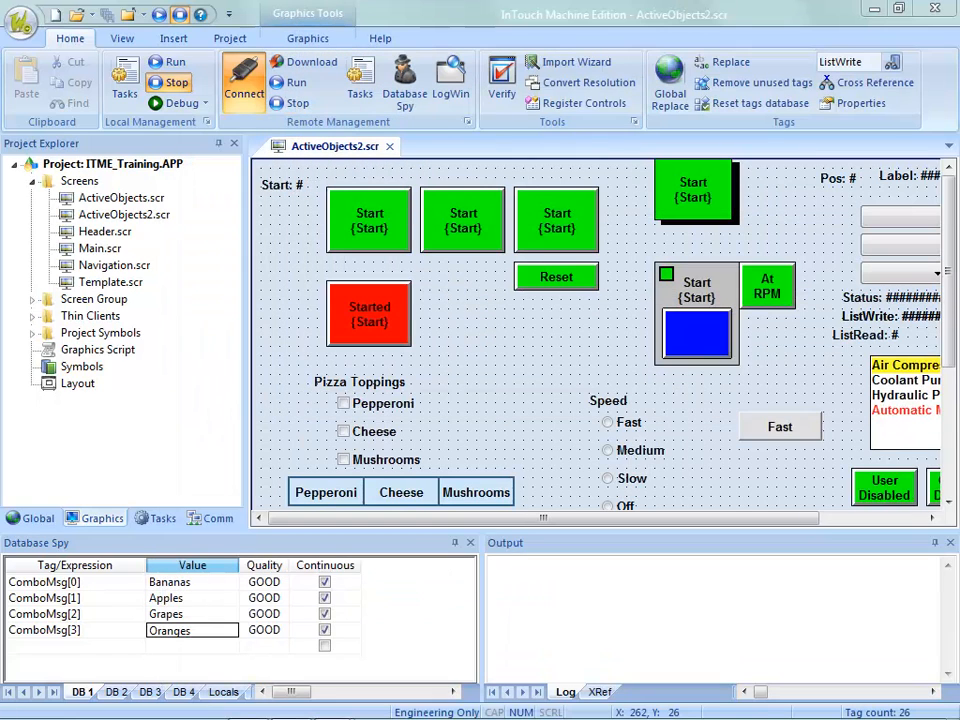
pyautogui.moveTo(948, 268); pyautogui.dragTo(948, 400)
pyautogui.click(420, 370)
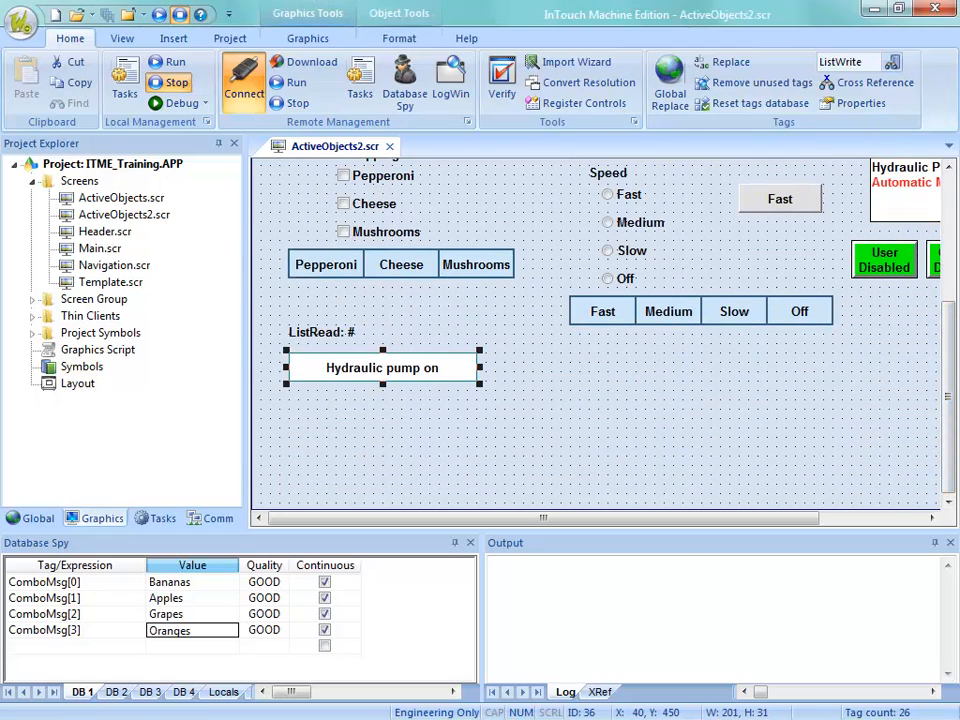
pyautogui.doubleClick(400, 369)
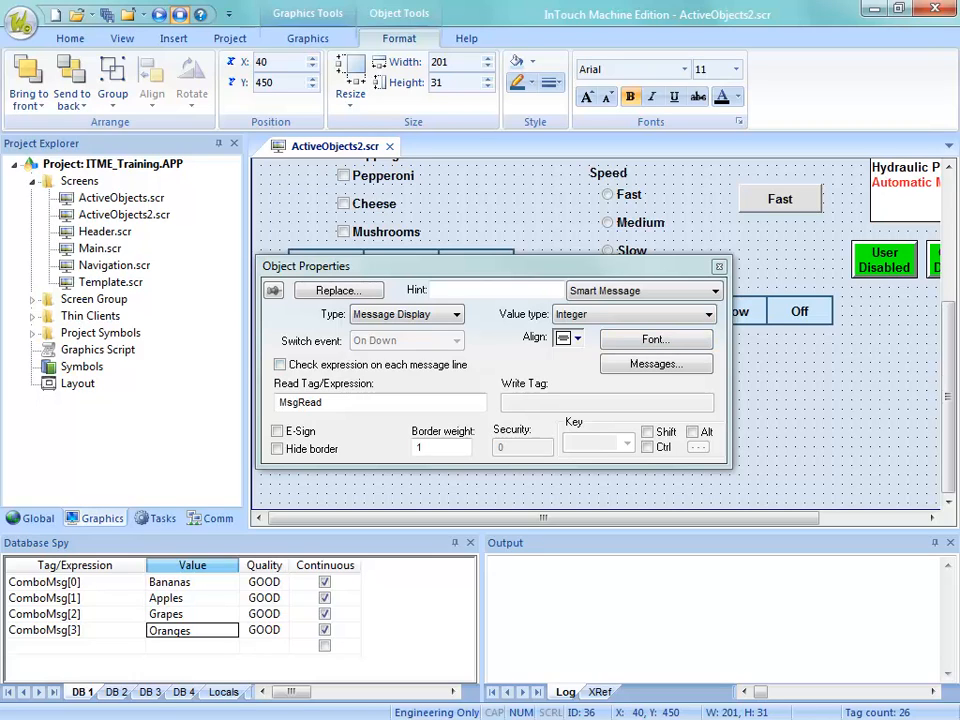
pyautogui.moveTo(480, 266); pyautogui.dragTo(560, 79)
pyautogui.moveTo(383, 368); pyautogui.dragTo(383, 424)
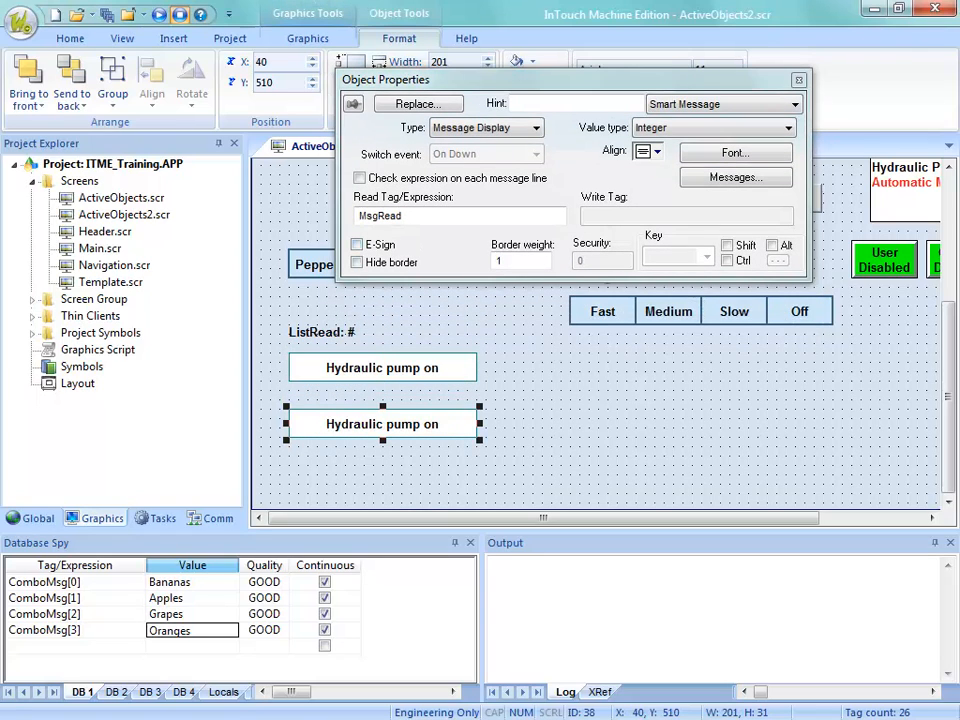
# Step: Check the lower Smart Message's messages without changing them and enable checking an expression on each message line
pyautogui.doubleClick(381, 216)
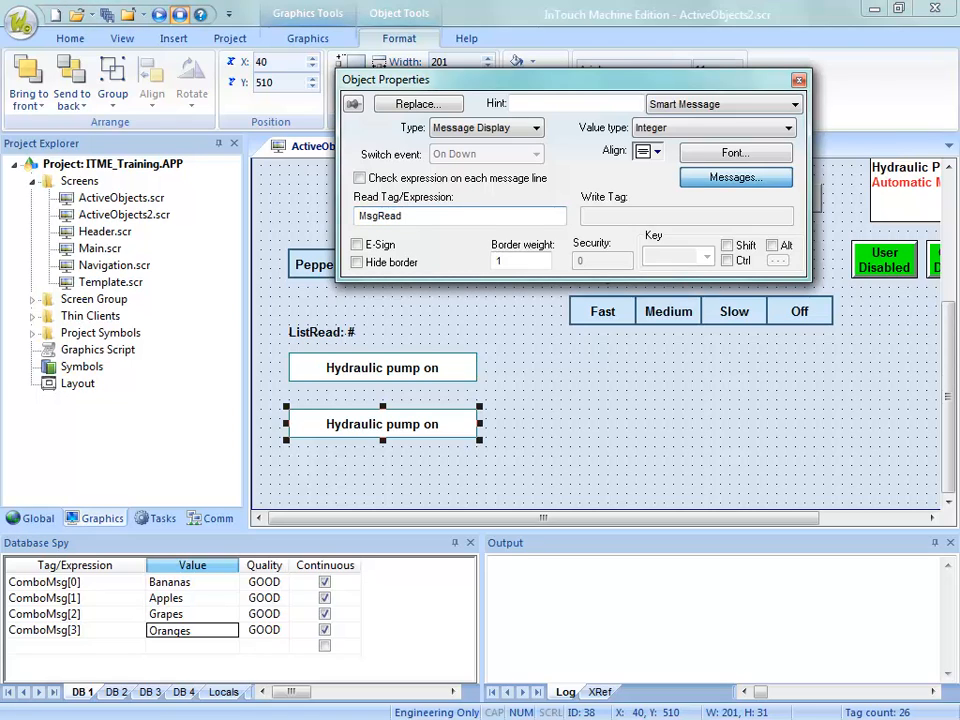
pyautogui.click(736, 177)
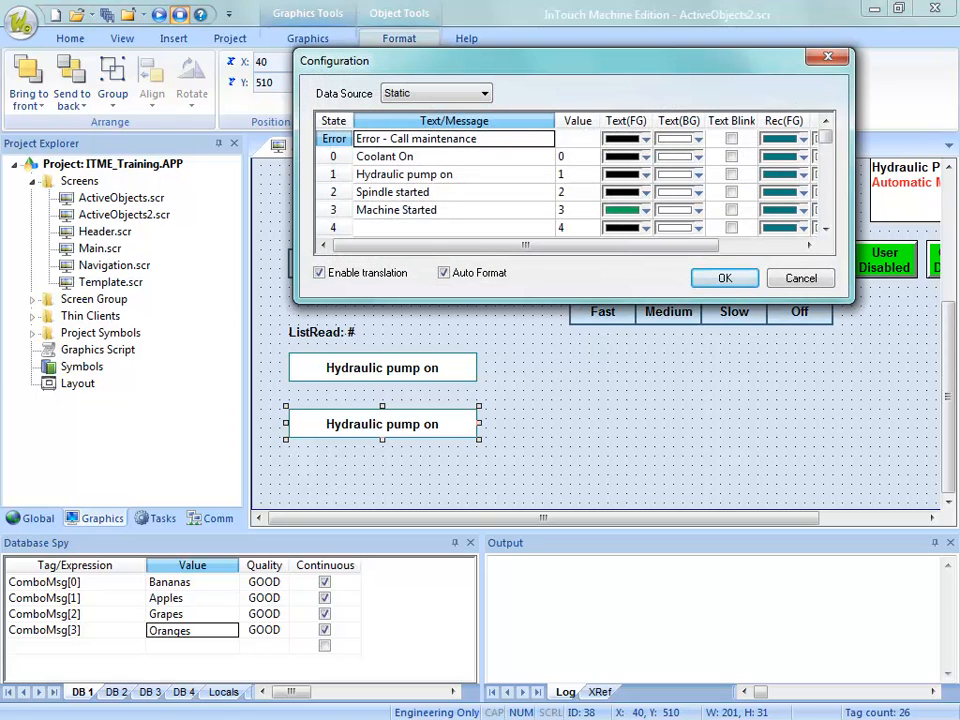
pyautogui.click(801, 278)
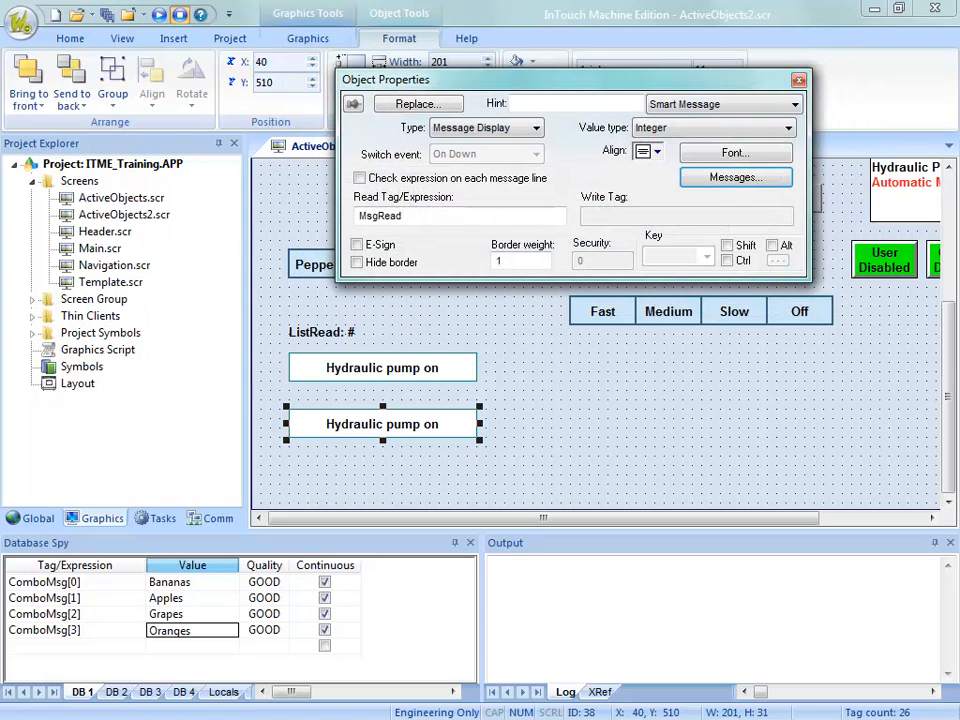
pyautogui.click(359, 178)
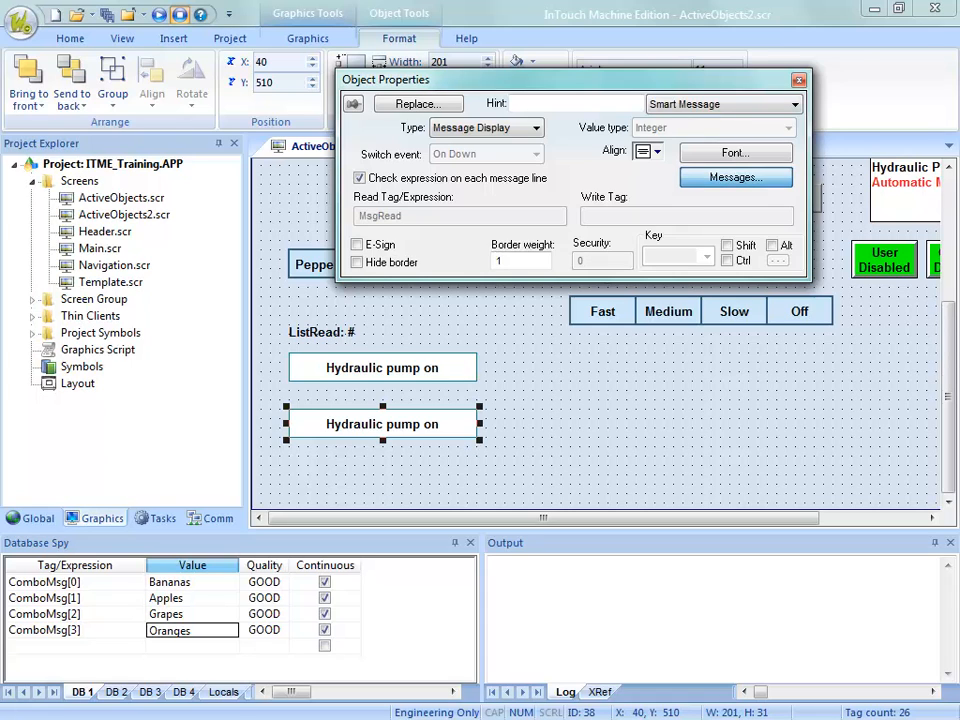
# Step: In the lower Smart Message's message configuration, set the Coolant On expression to MsgRead=0 using the MsgRead tag
pyautogui.click(736, 177)
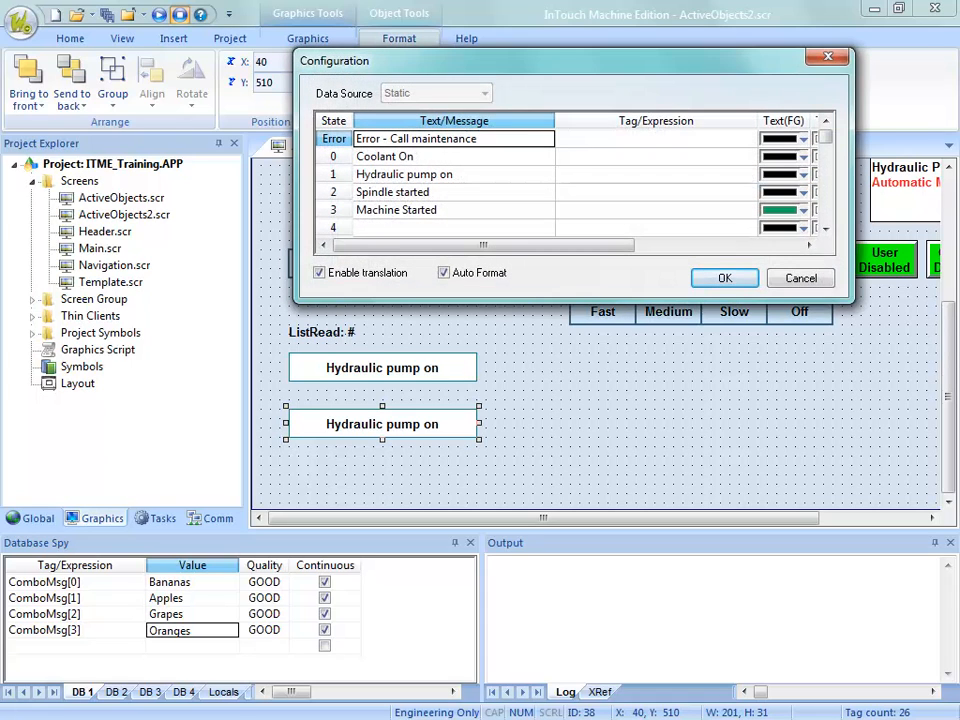
pyautogui.click(656, 157)
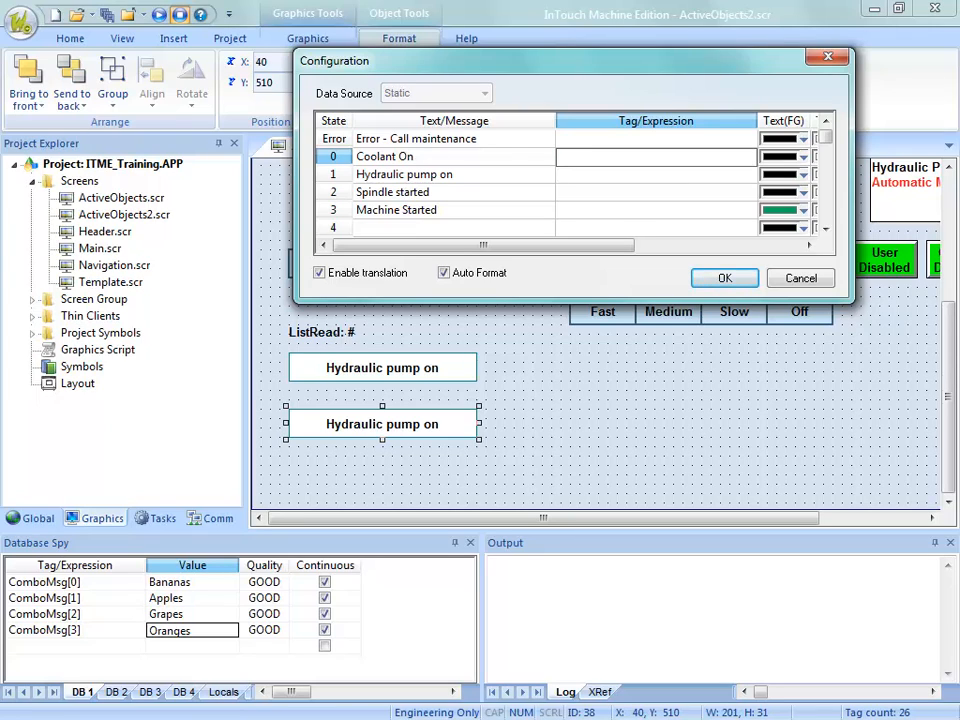
pyautogui.write('m')
pyautogui.press('BackSpace')
pyautogui.click(655, 174)
pyautogui.doubleClick(655, 157)
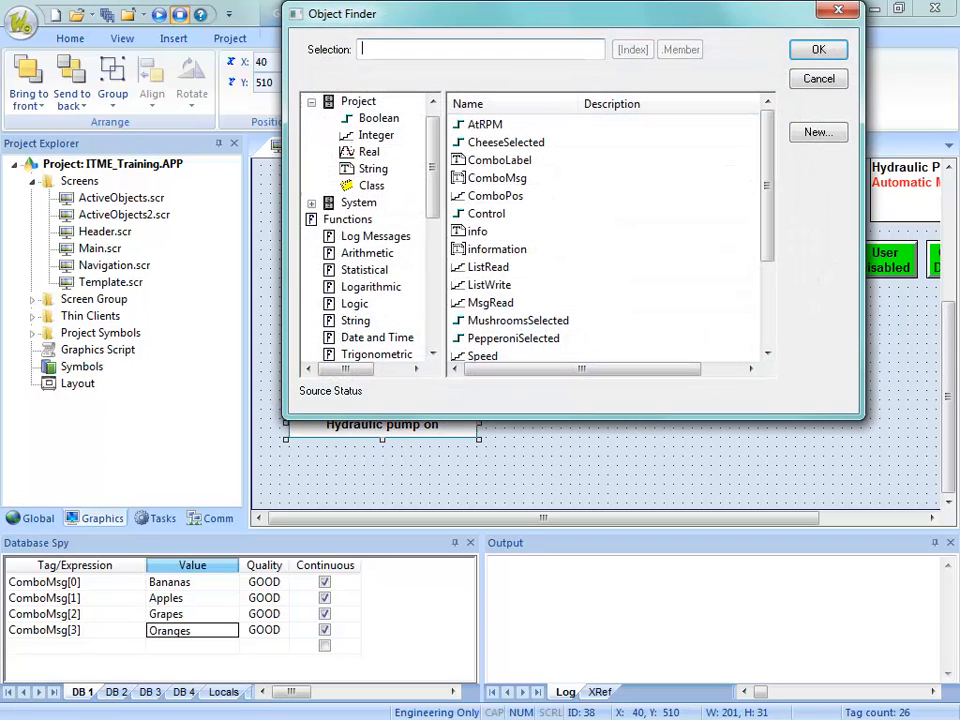
pyautogui.write('MsgRead')
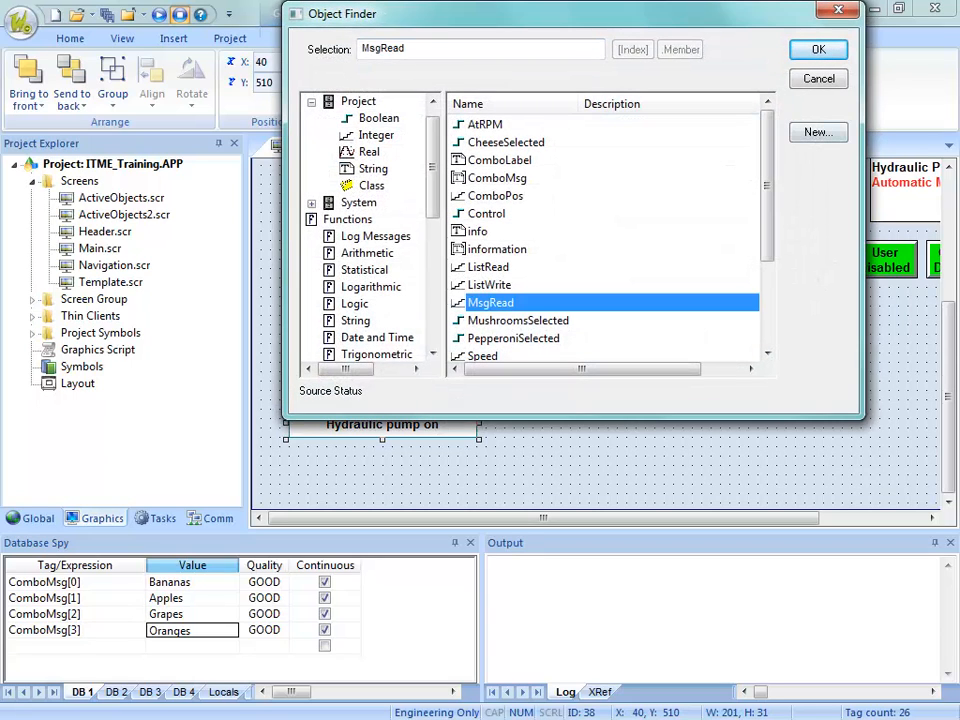
pyautogui.press('Return')
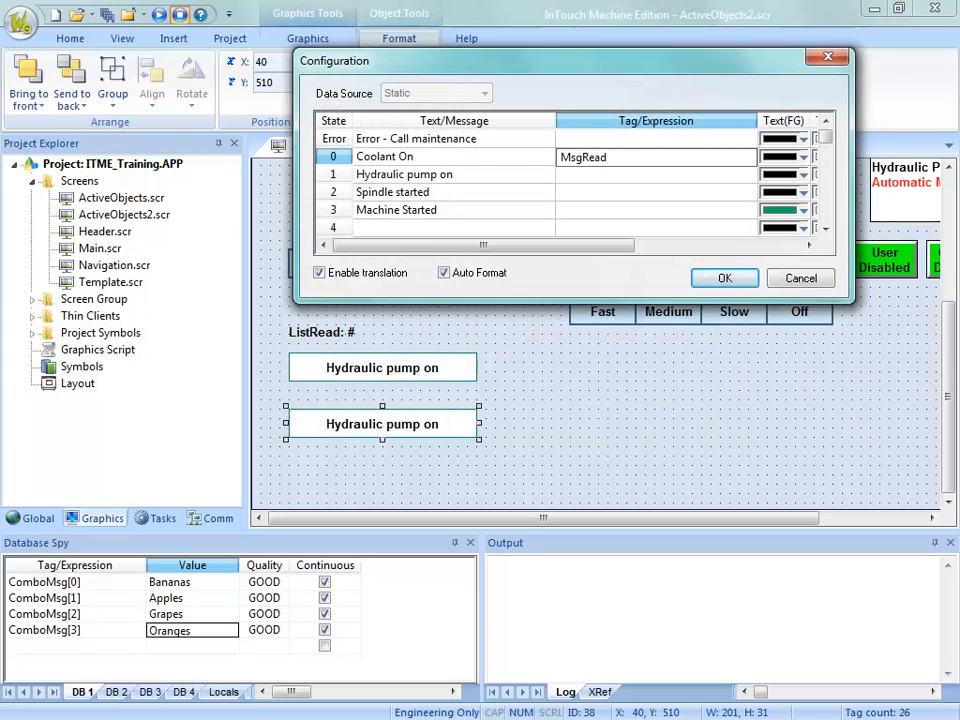
pyautogui.write('=0')
pyautogui.press('Return')
# Step: Set the expression of the Hydraulic pump on message to MsgRead=1
pyautogui.press('Up')
pyautogui.press('Down')
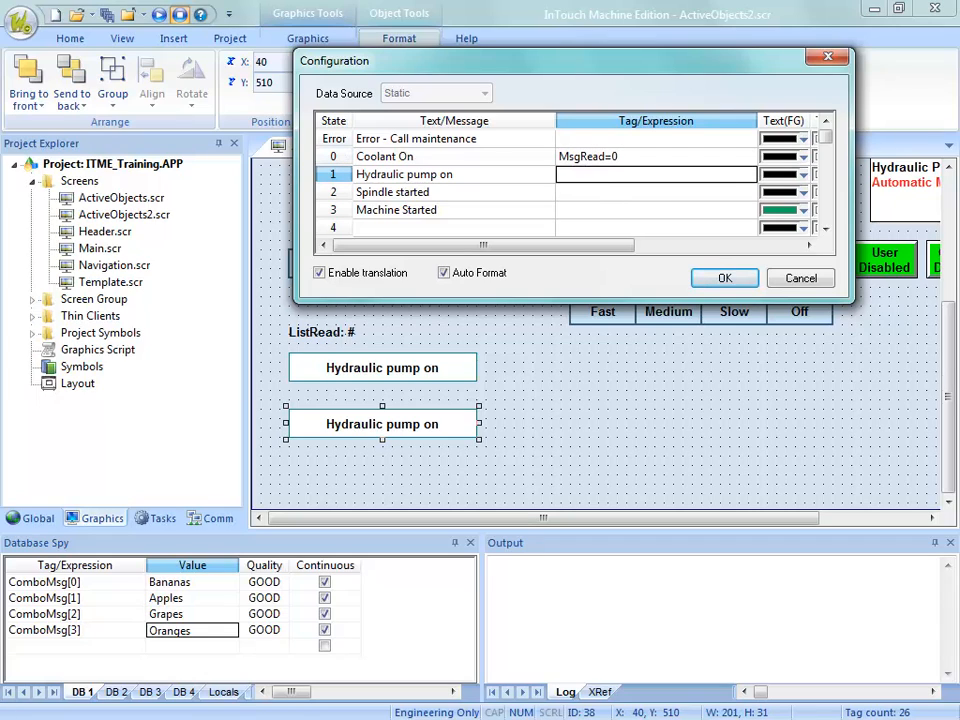
pyautogui.write('MsgRead=0')
pyautogui.press('BackSpace')
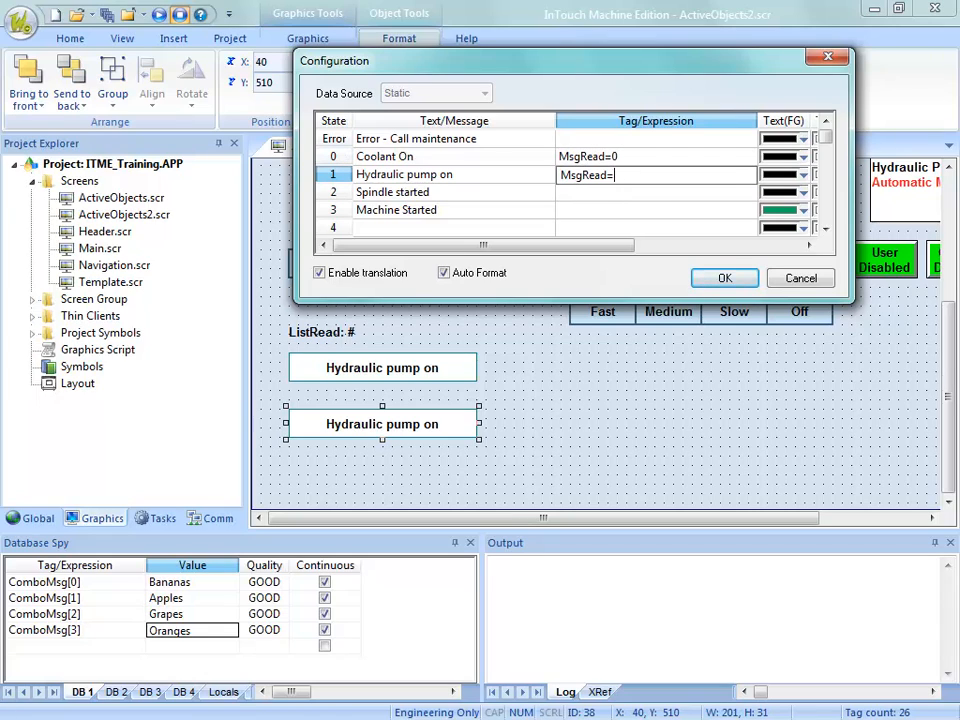
pyautogui.write('1')
pyautogui.press('BackSpace')
pyautogui.write('1')
# Step: Set the expression of the Machine Started message to MsgRead=3 And Status=1 and accept the message configuration
pyautogui.click(656, 210)
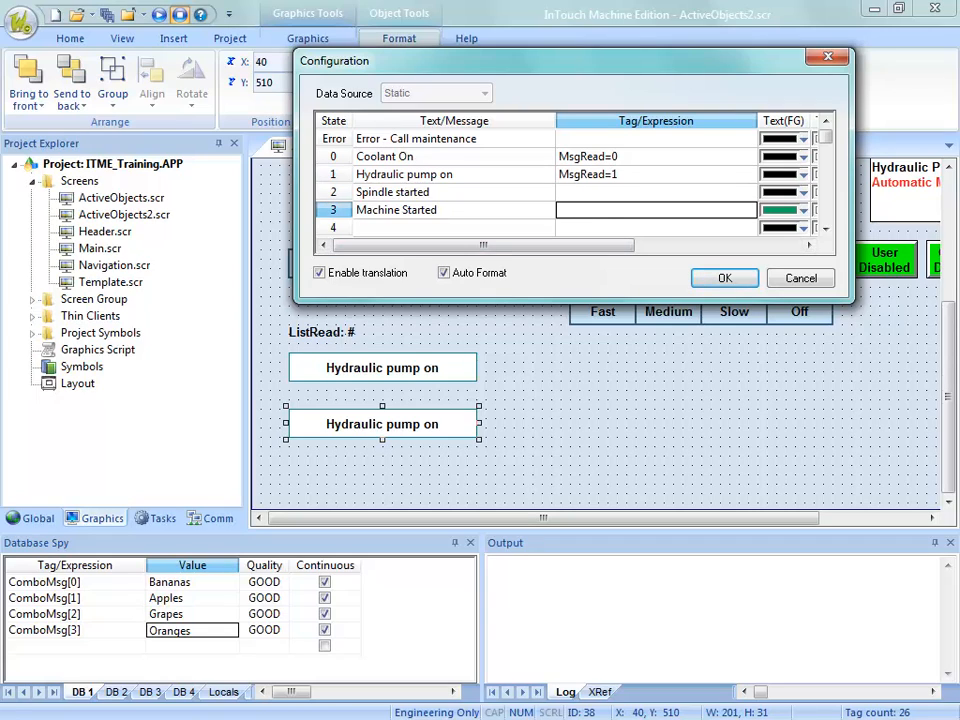
pyautogui.write('MsgRead=0')
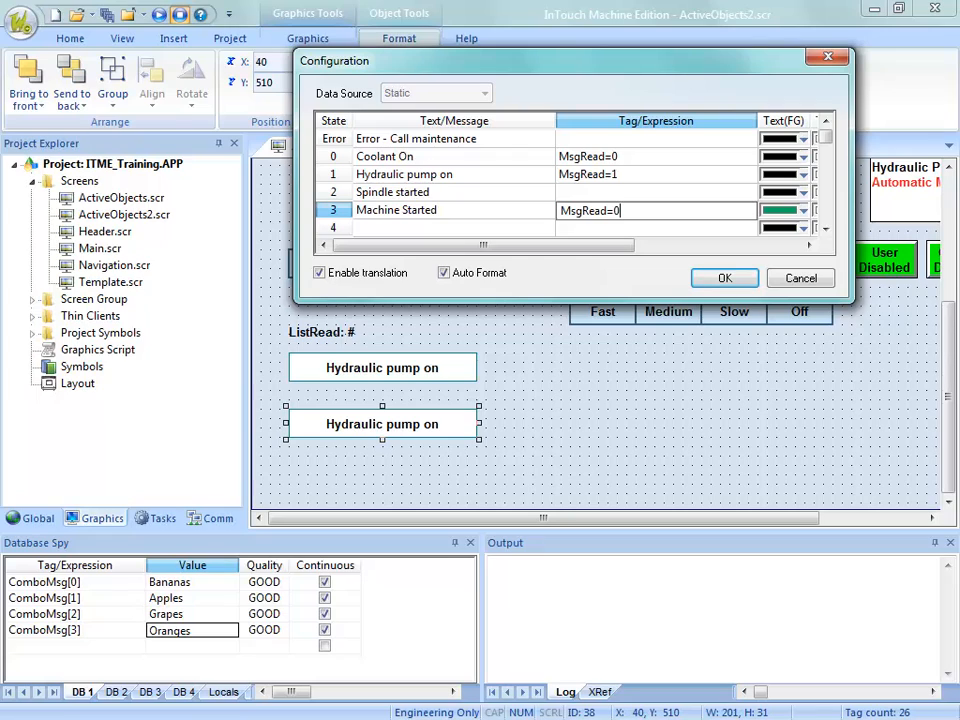
pyautogui.press('BackSpace')
pyautogui.write('3 And Status=1')
pyautogui.press('Return')
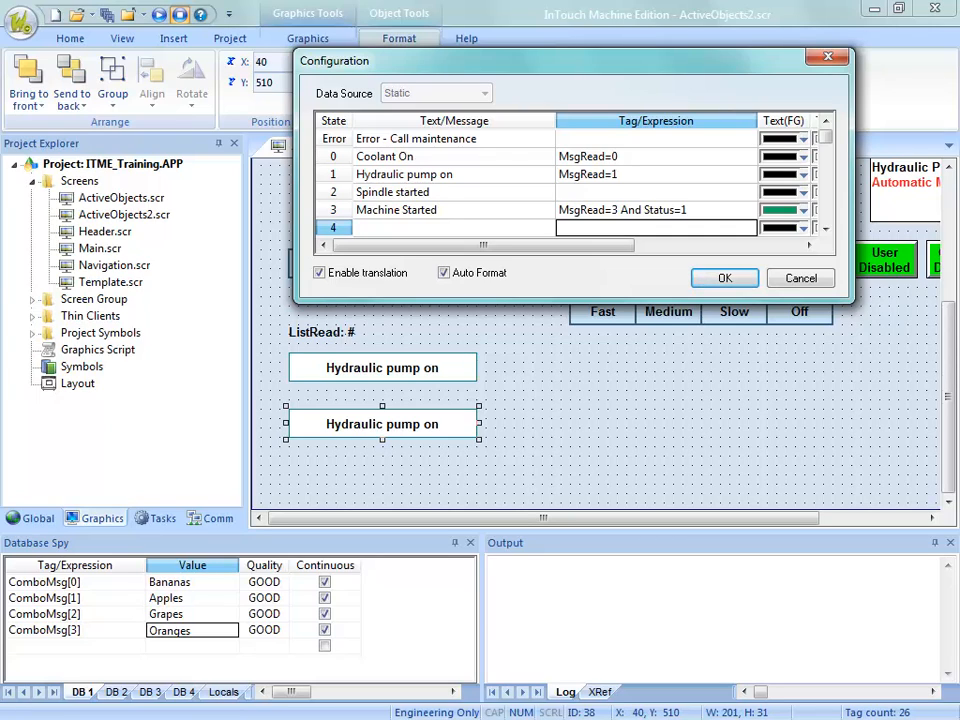
pyautogui.click(656, 210)
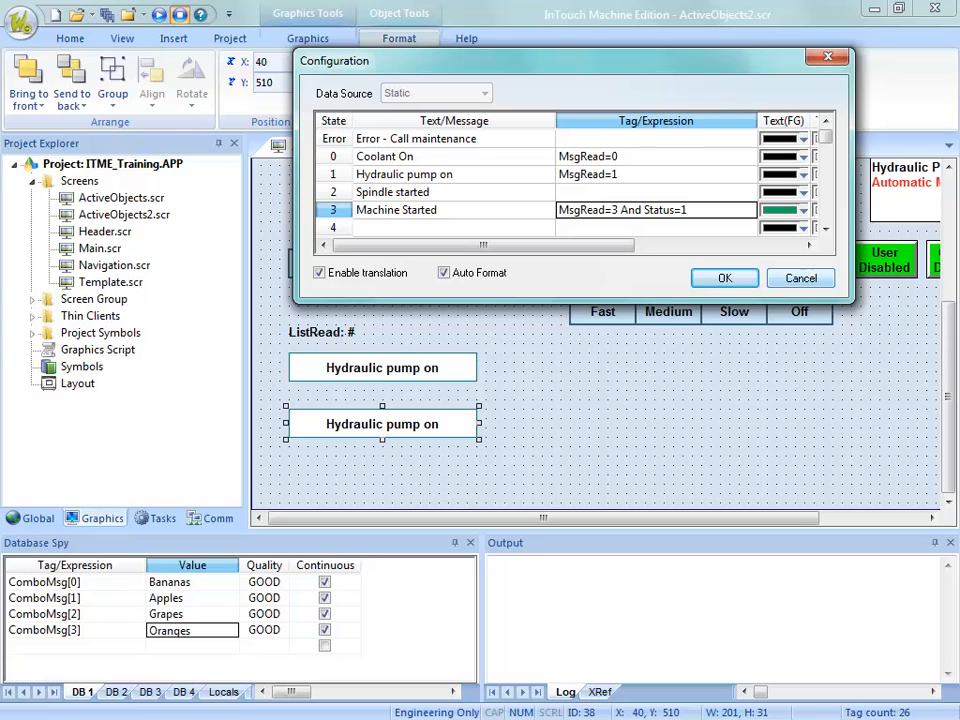
pyautogui.click(725, 278)
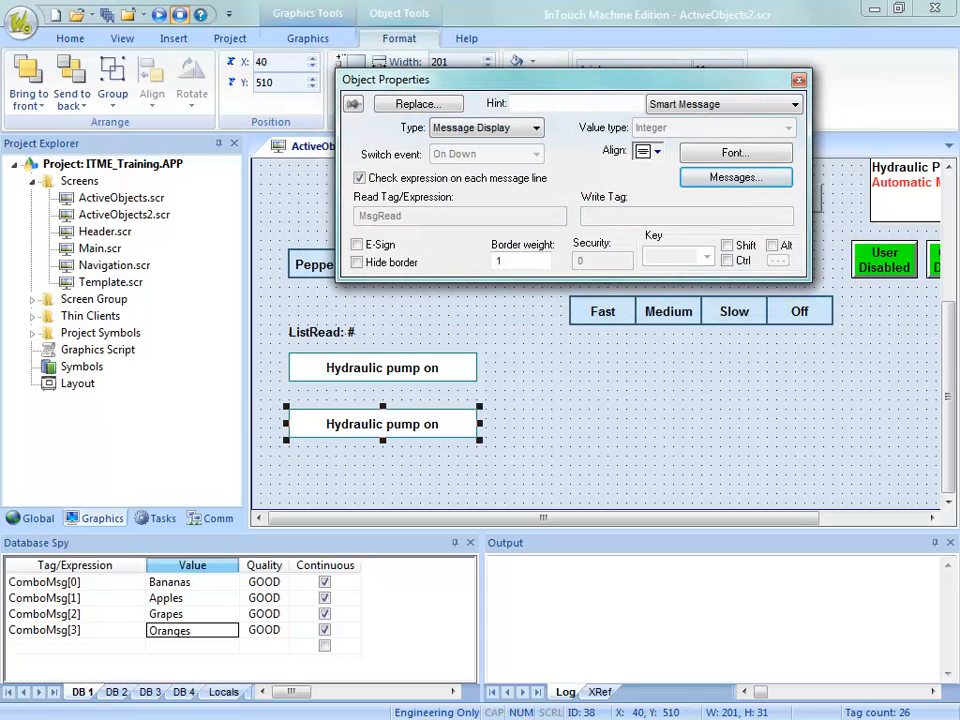
# Step: Examine the message configuration of the upper Smart Message for comparison with the lower one
pyautogui.click(382, 368)
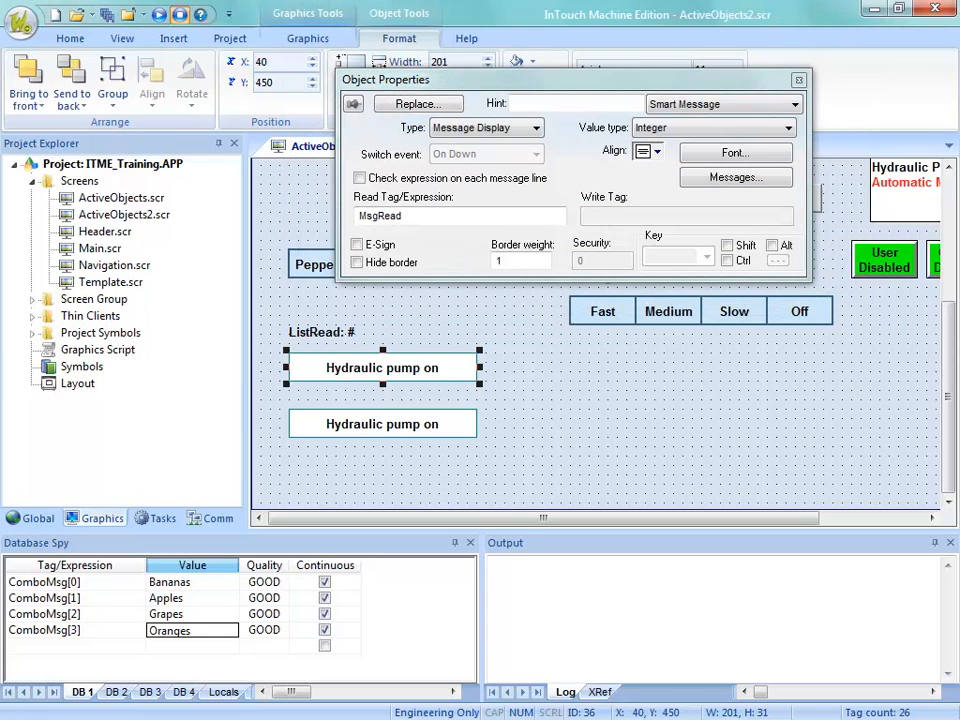
pyautogui.click(735, 177)
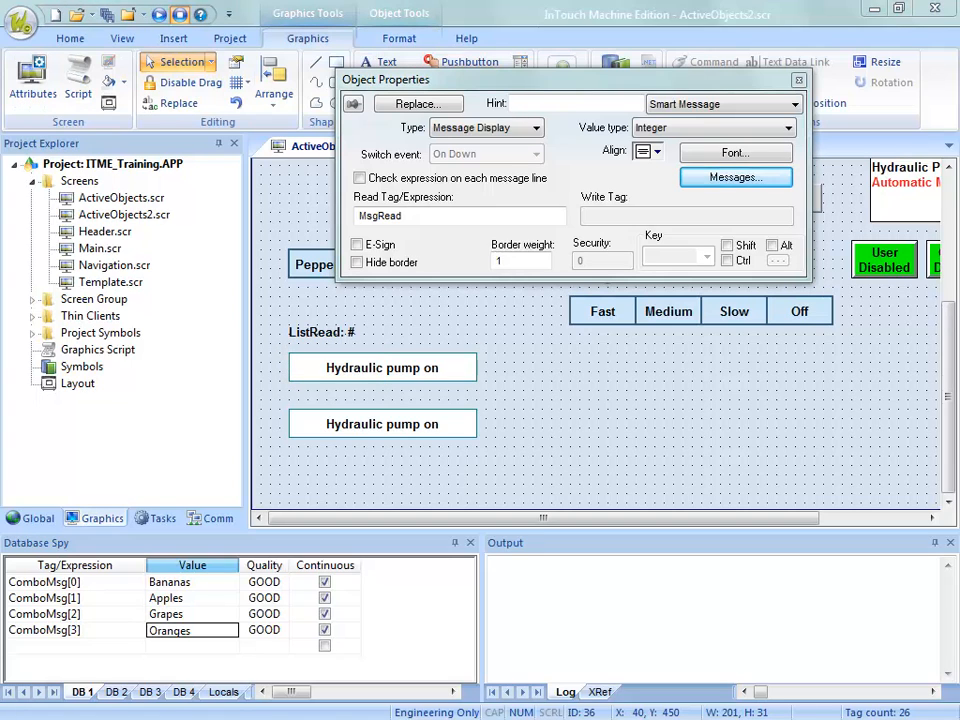
pyautogui.click(516, 363)
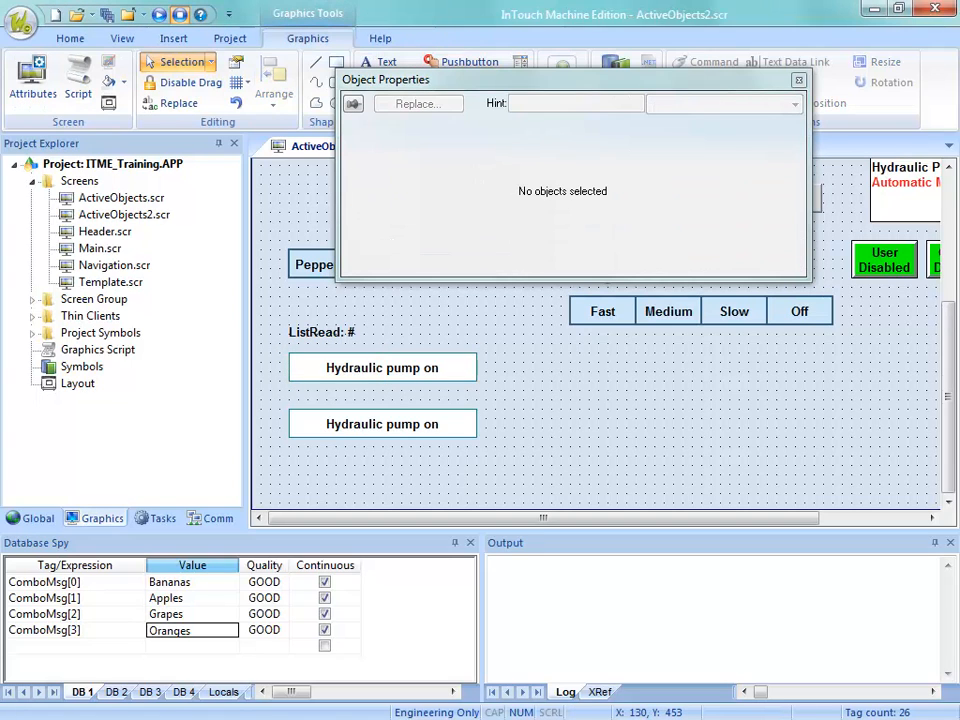
pyautogui.click(373, 357)
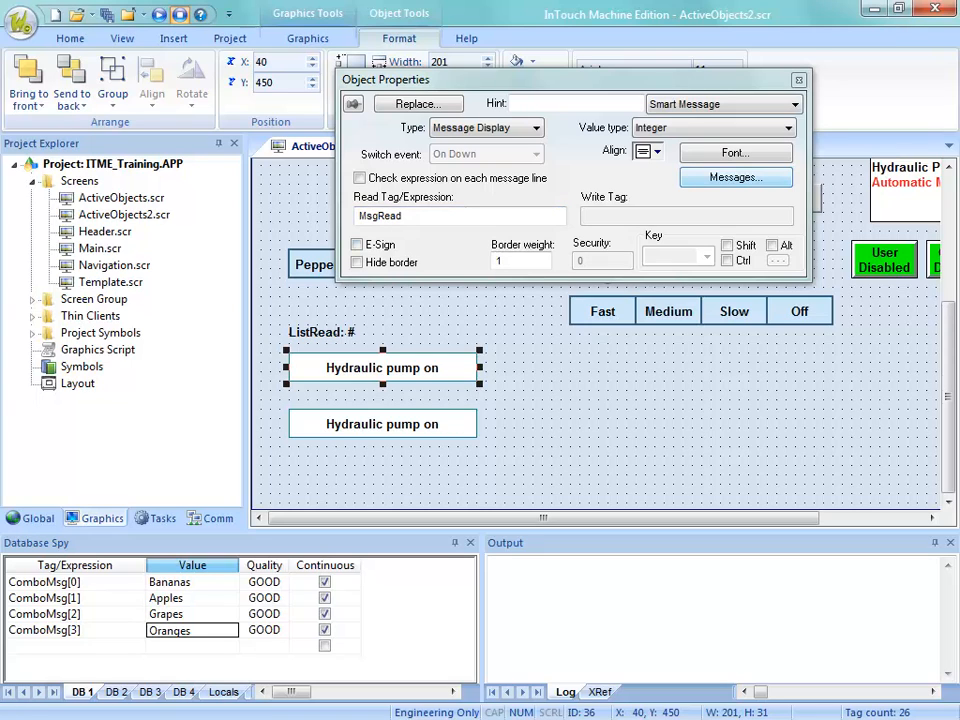
pyautogui.click(736, 178)
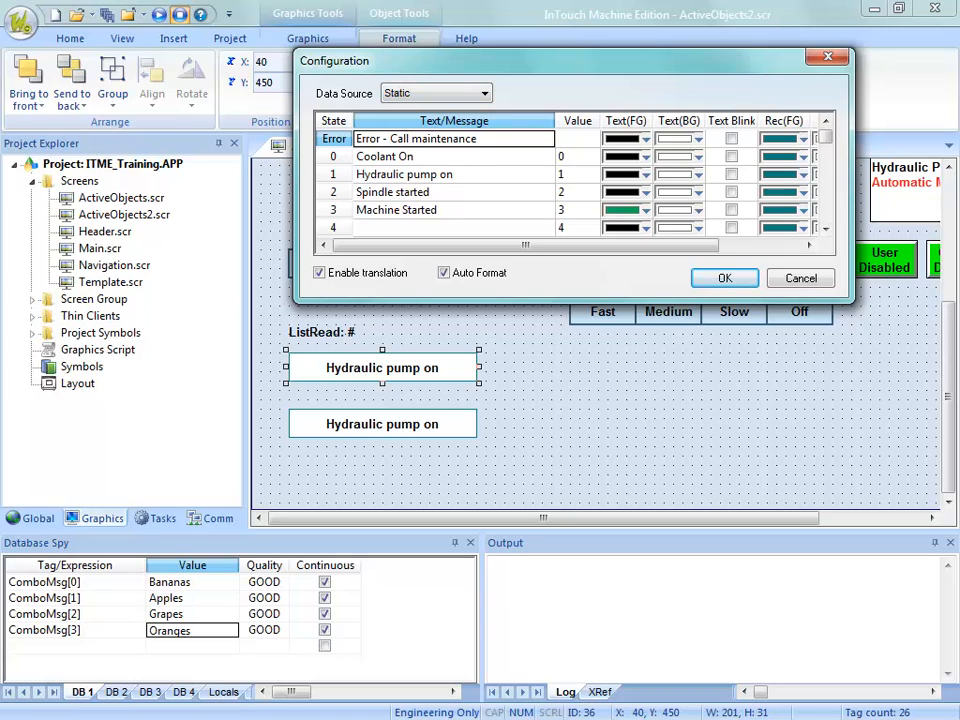
pyautogui.moveTo(825, 137)
pyautogui.mouseDown()
pyautogui.moveTo(825, 205)
pyautogui.moveTo(825, 137)
pyautogui.mouseUp()
# Step: Preview the Text File data source for the upper Smart Message, restore Static, and close the configuration and object properties
pyautogui.click(485, 93)
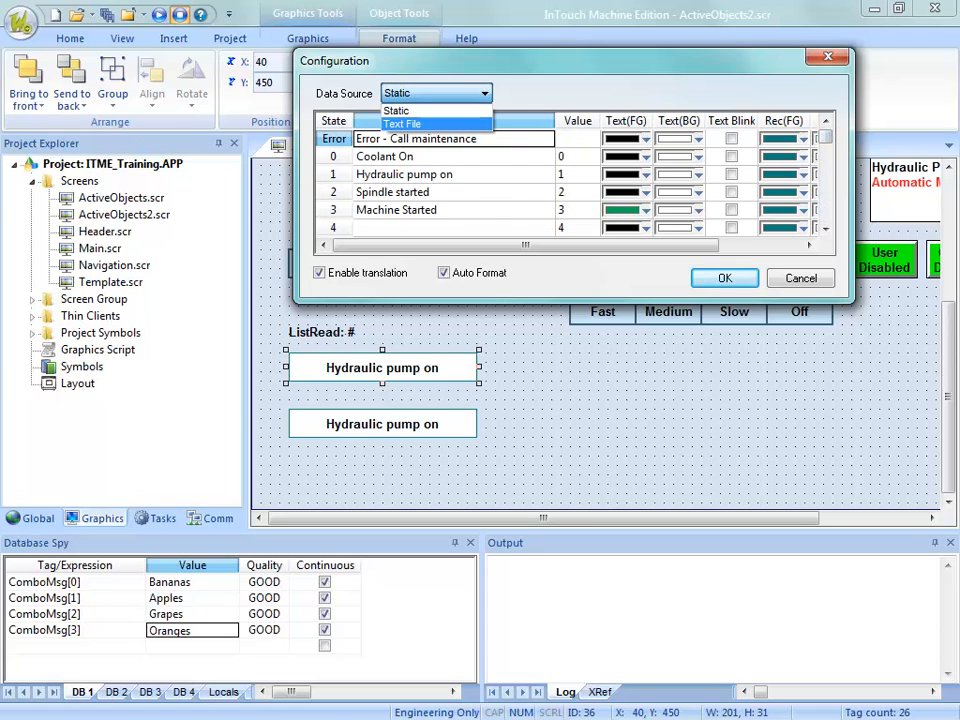
pyautogui.click(404, 124)
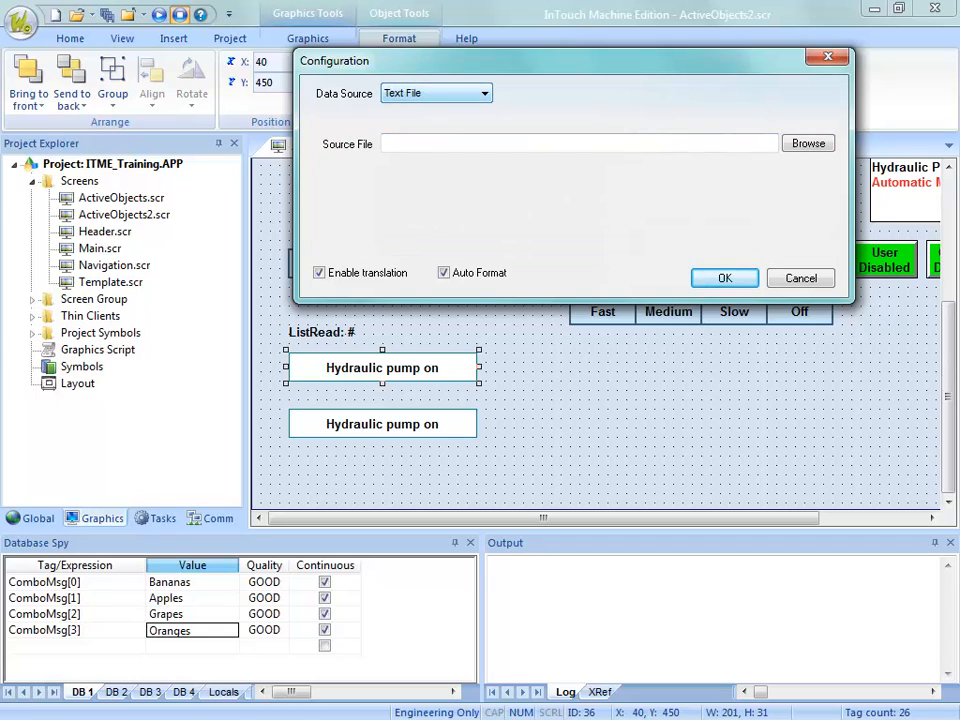
pyautogui.click(485, 93)
pyautogui.click(397, 111)
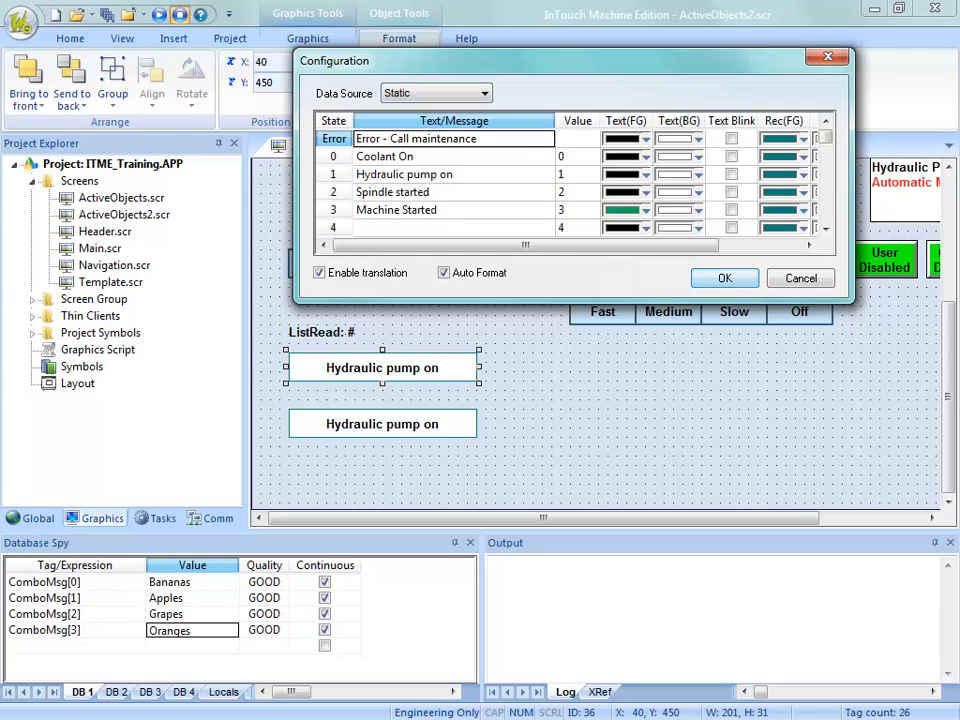
pyautogui.moveTo(826, 135)
pyautogui.mouseDown()
pyautogui.moveTo(826, 213)
pyautogui.moveTo(826, 134)
pyautogui.mouseUp()
pyautogui.click(725, 278)
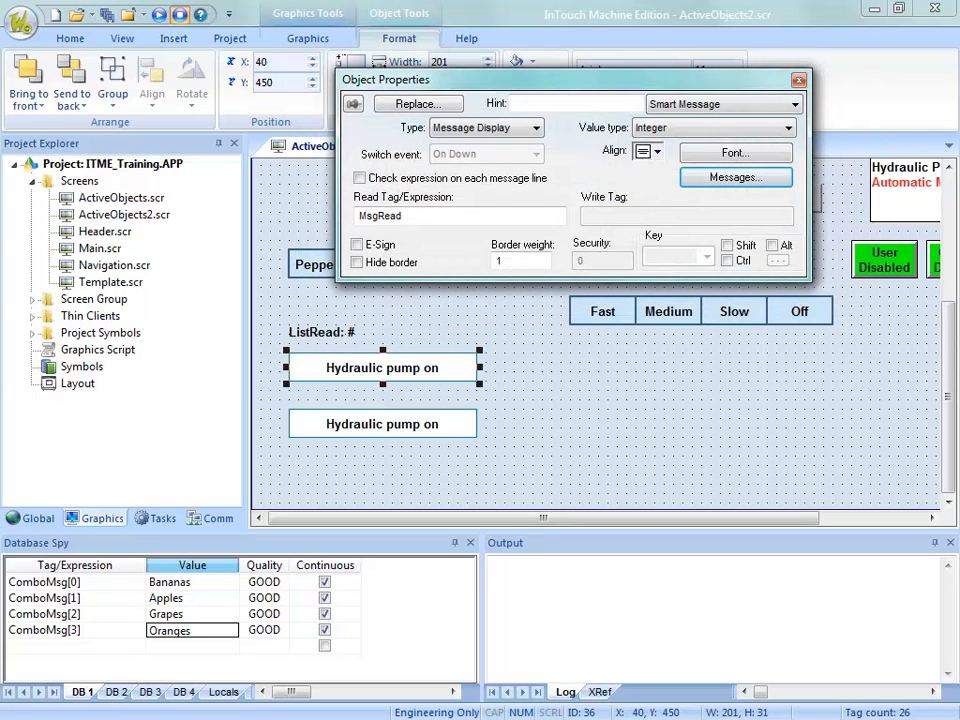
pyautogui.click(799, 80)
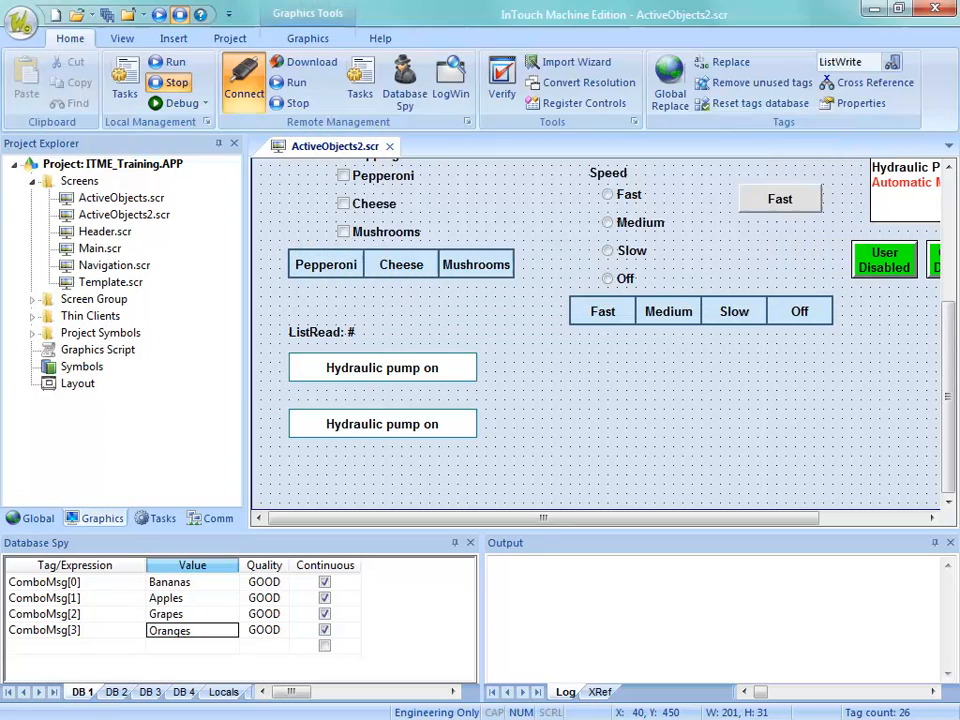
# Step: Duplicate the upper Smart Message beside it at X 270, Y 450 and set the copy's type to Multistate Indicator
pyautogui.doubleClick(420, 368)
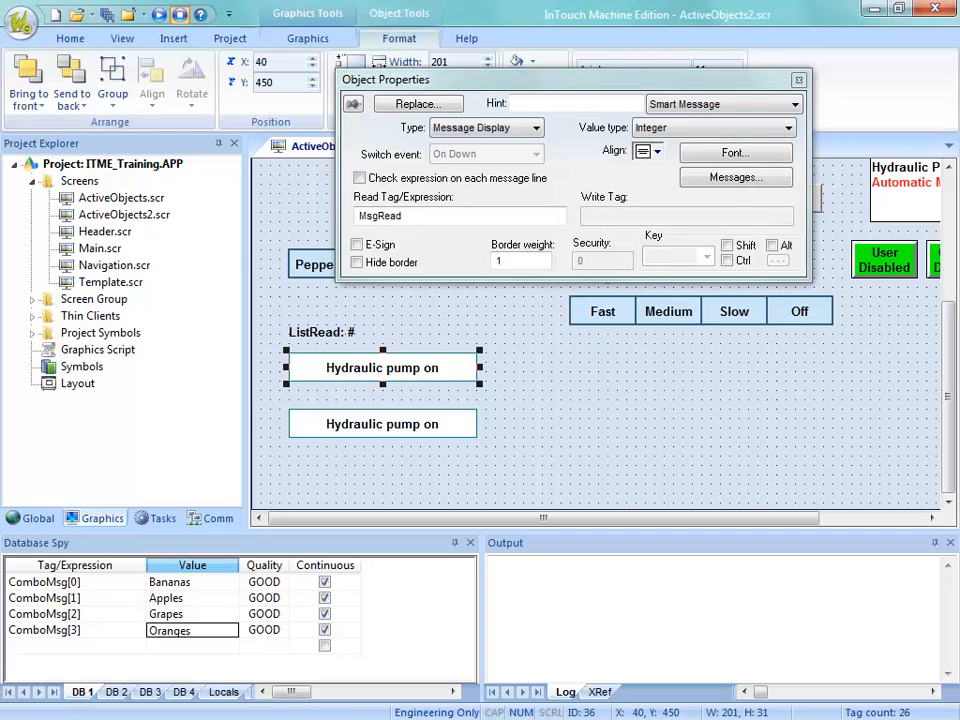
pyautogui.moveTo(382, 368); pyautogui.dragTo(588, 368)
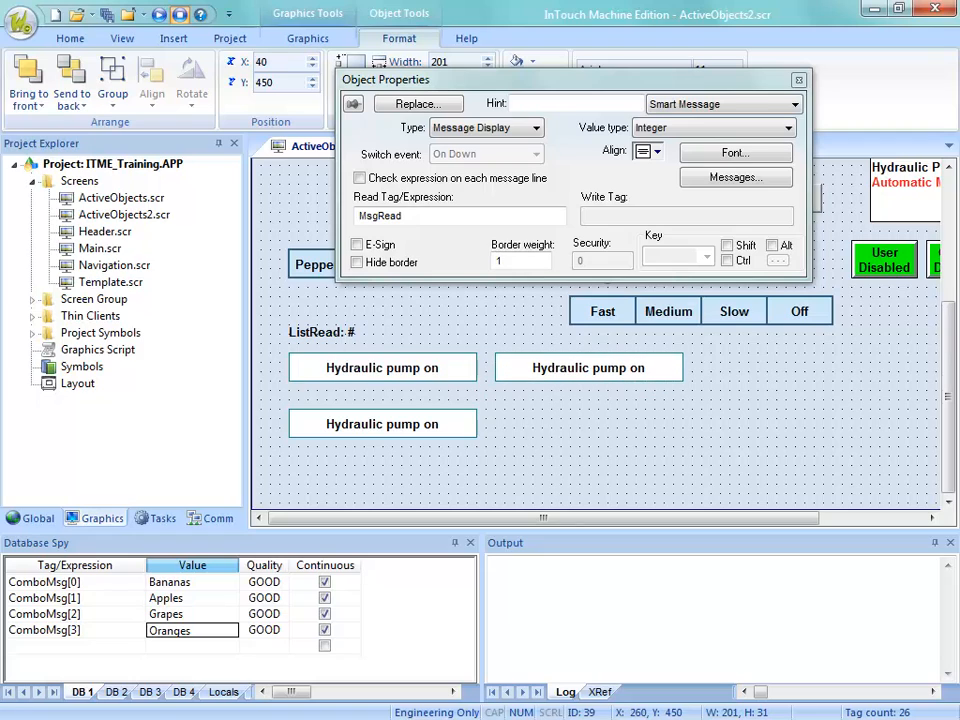
pyautogui.press('Right')
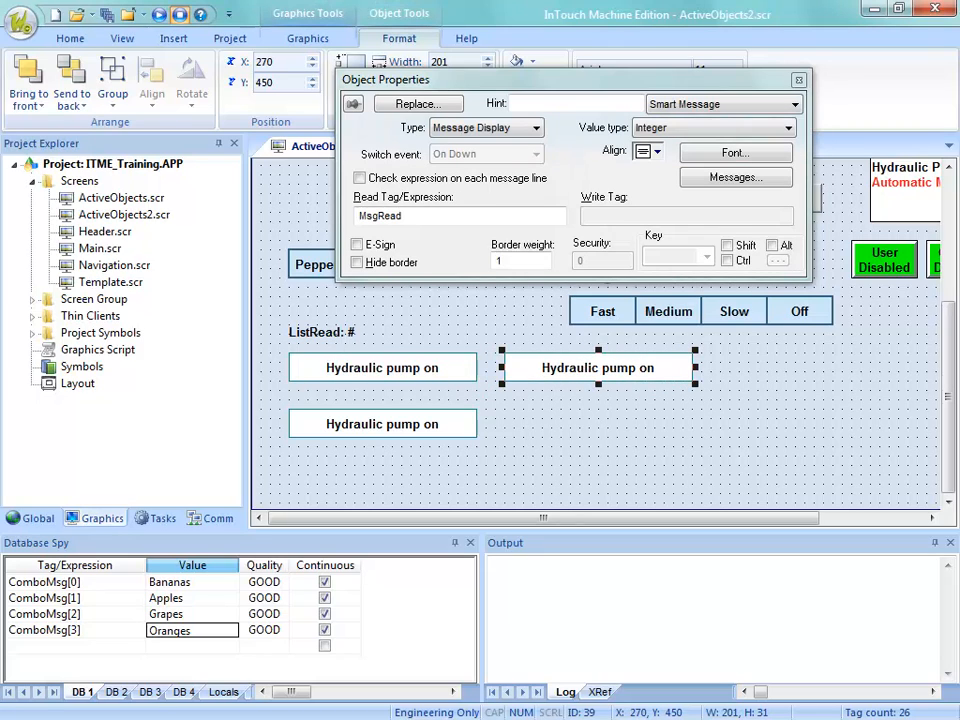
pyautogui.hotkey('alt', 'Down')
pyautogui.press('Down')
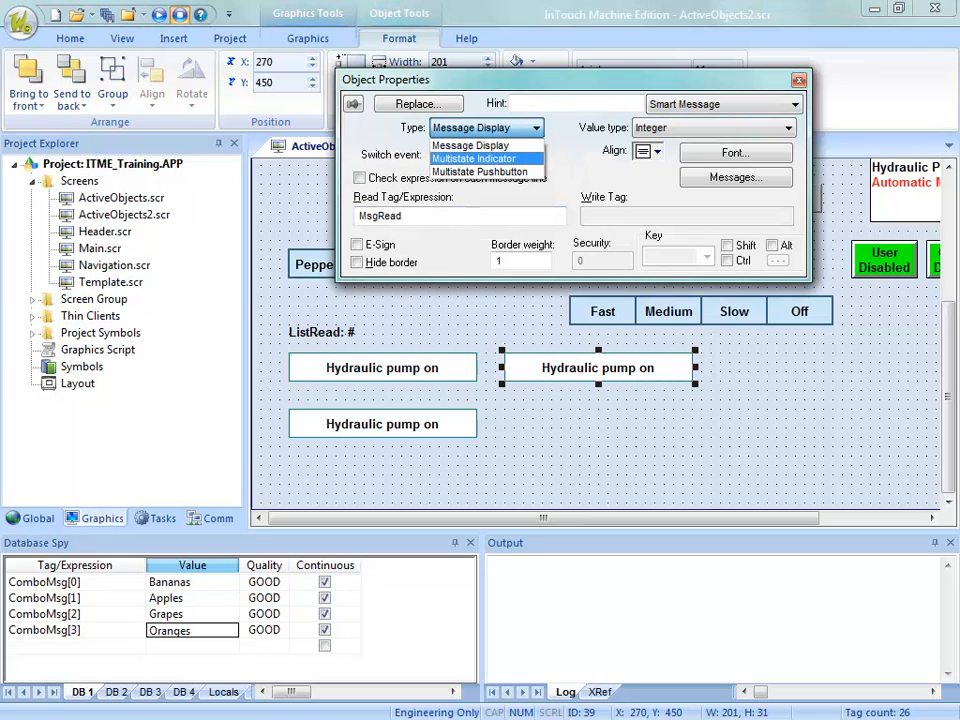
pyautogui.press('Return')
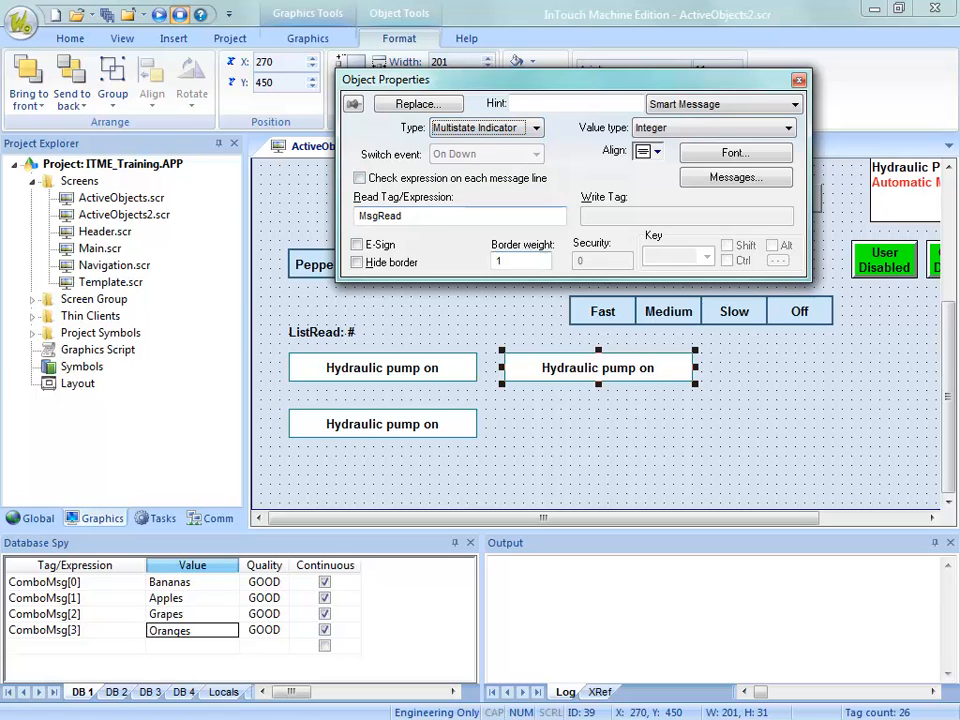
# Step: Resize the multistate indicator to 221 wide by 61 high and open its message configuration
pyautogui.click(597, 430)
pyautogui.click(598, 368)
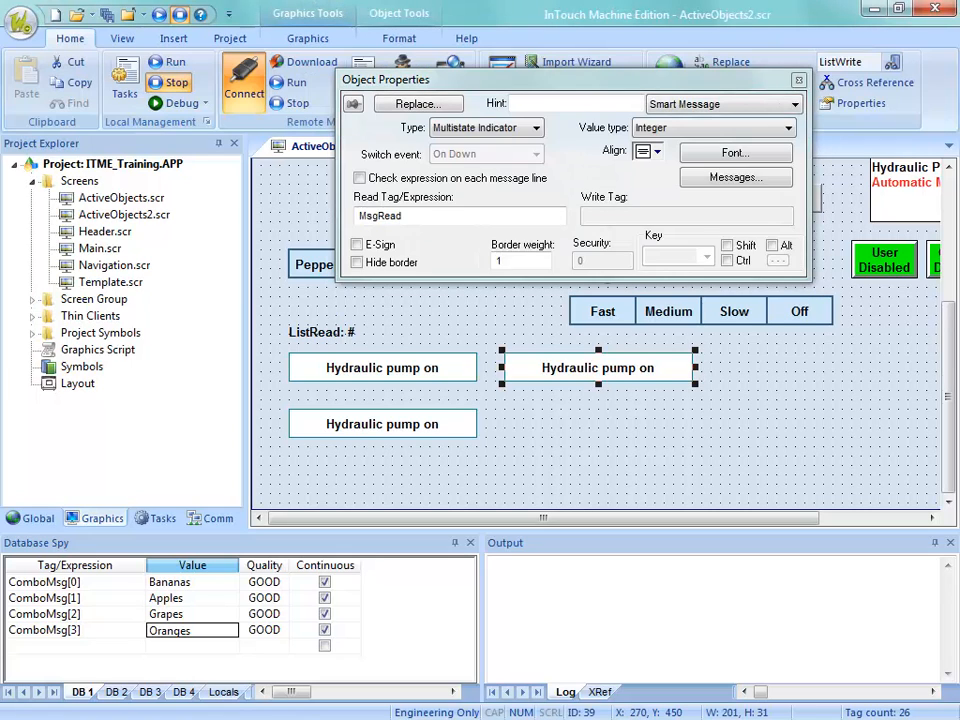
pyautogui.moveTo(598, 384); pyautogui.dragTo(598, 412)
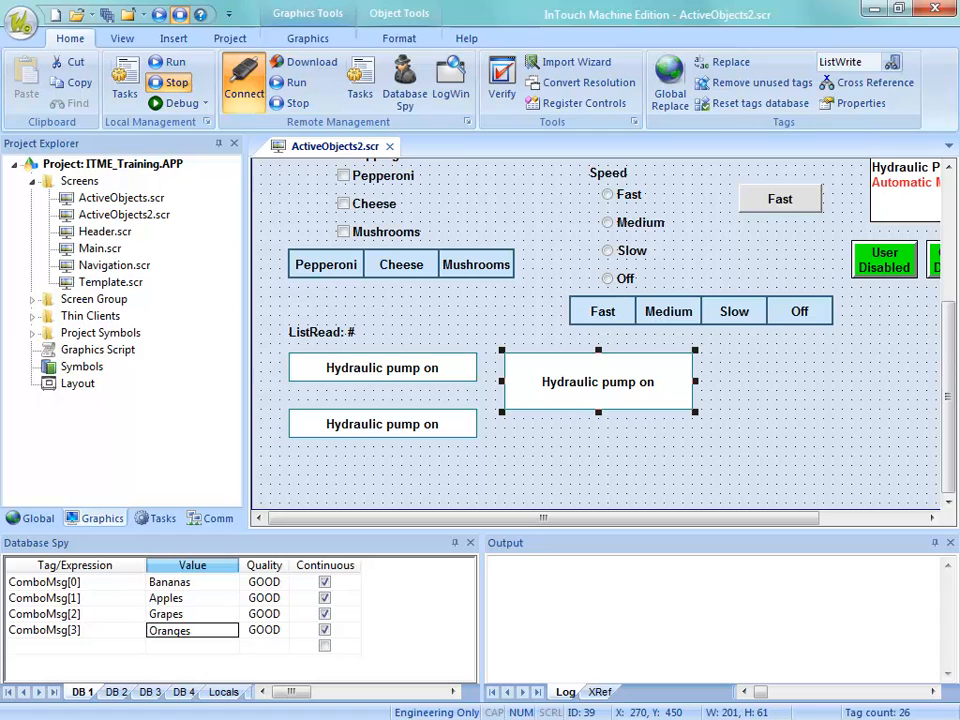
pyautogui.moveTo(697, 381); pyautogui.dragTo(714, 381)
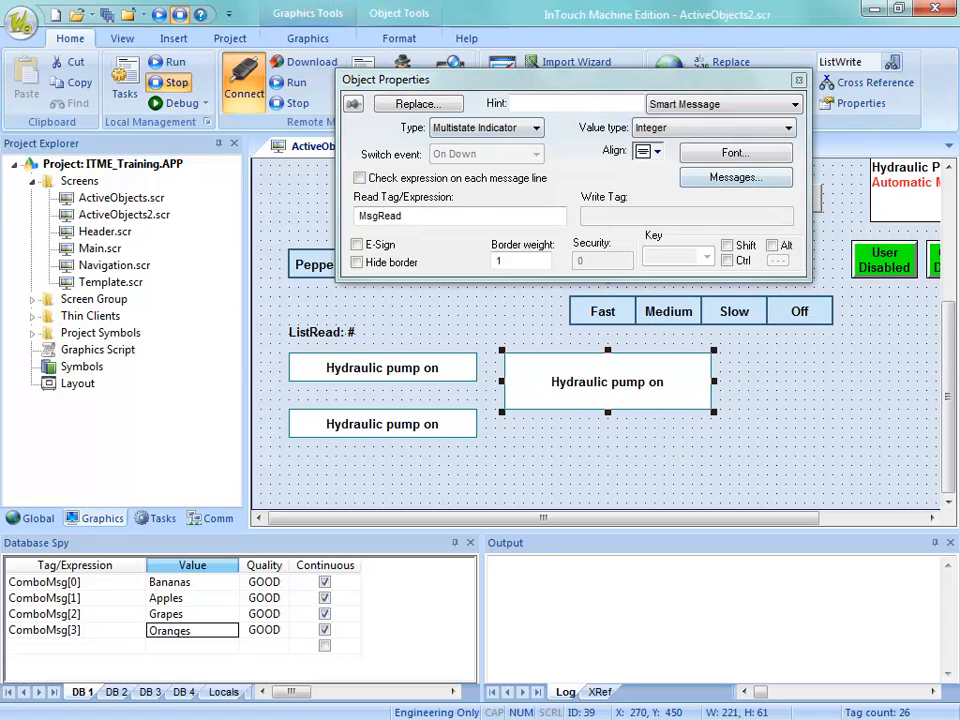
pyautogui.click(736, 178)
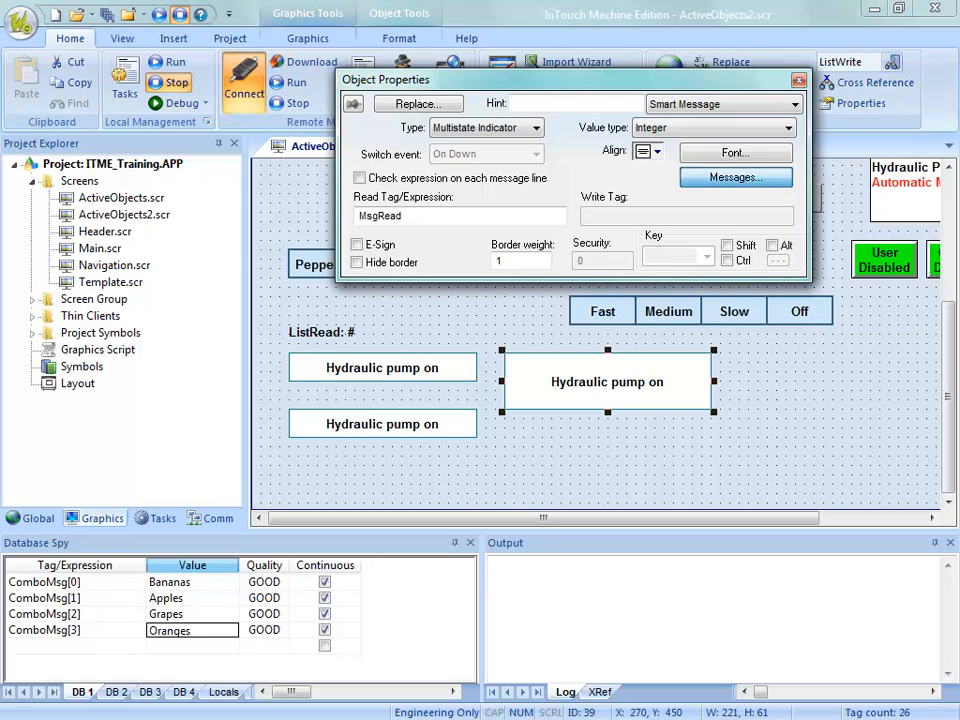
# Step: Assign Maint.bmp as the graphic file for the multistate indicator's Error state and close its object properties
pyautogui.moveTo(525, 245); pyautogui.dragTo(570, 245)
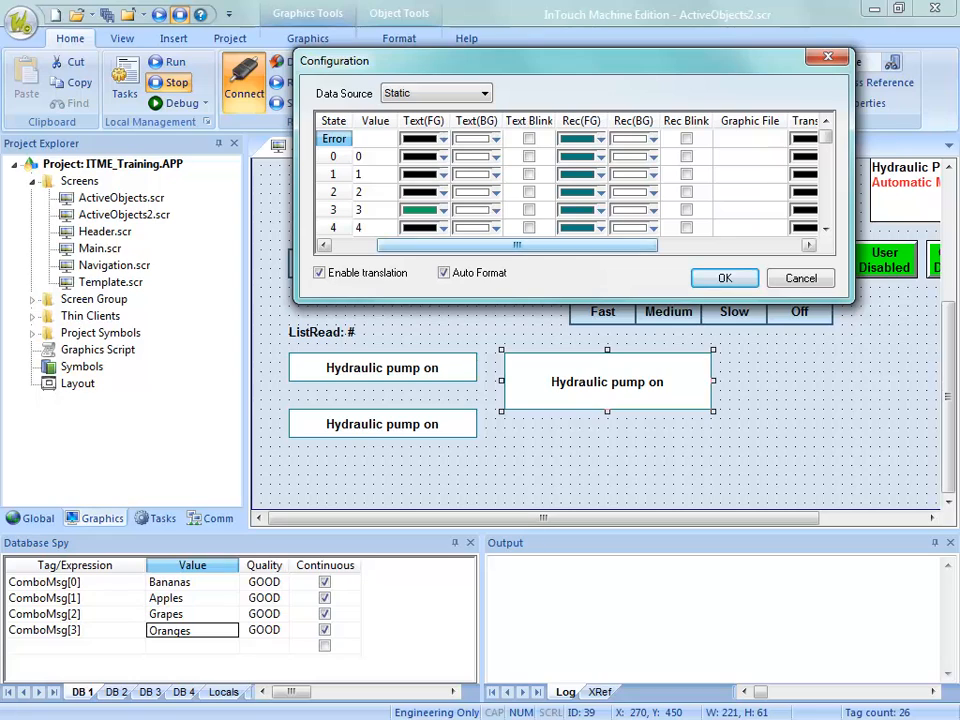
pyautogui.moveTo(545, 245); pyautogui.dragTo(645, 245)
pyautogui.click(705, 139)
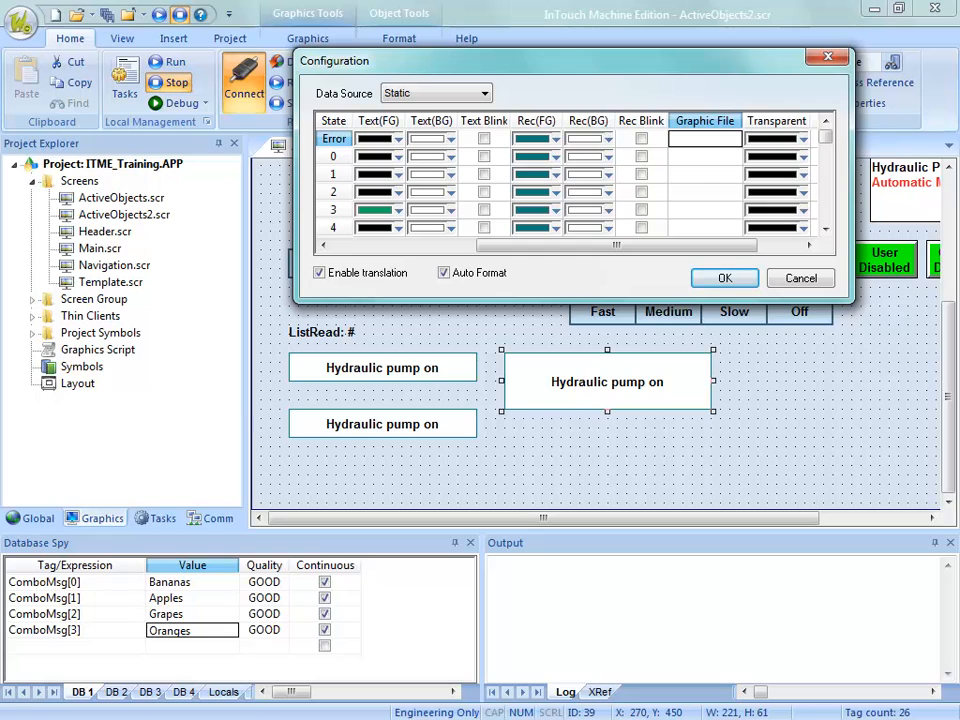
pyautogui.write('Mai')
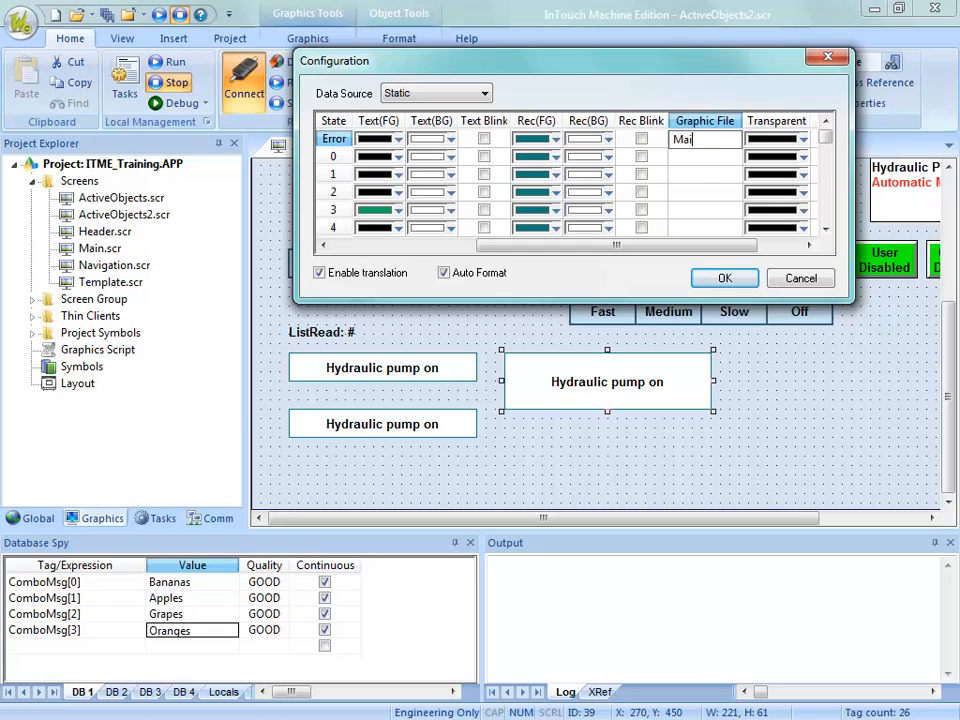
pyautogui.write('nt.bmp')
pyautogui.press('Return')
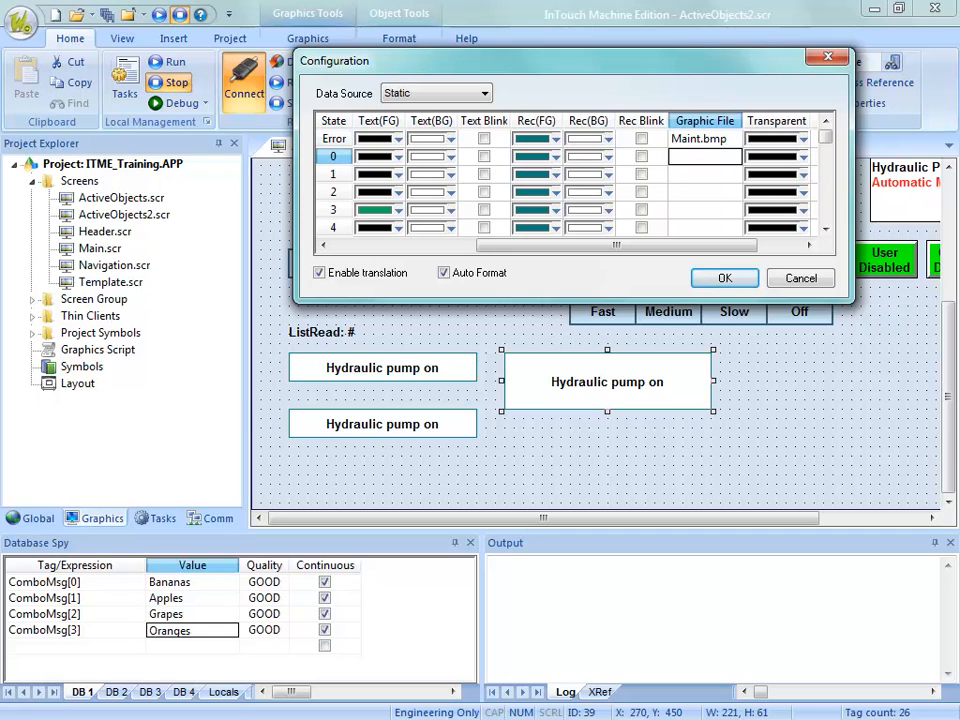
pyautogui.press('Return')
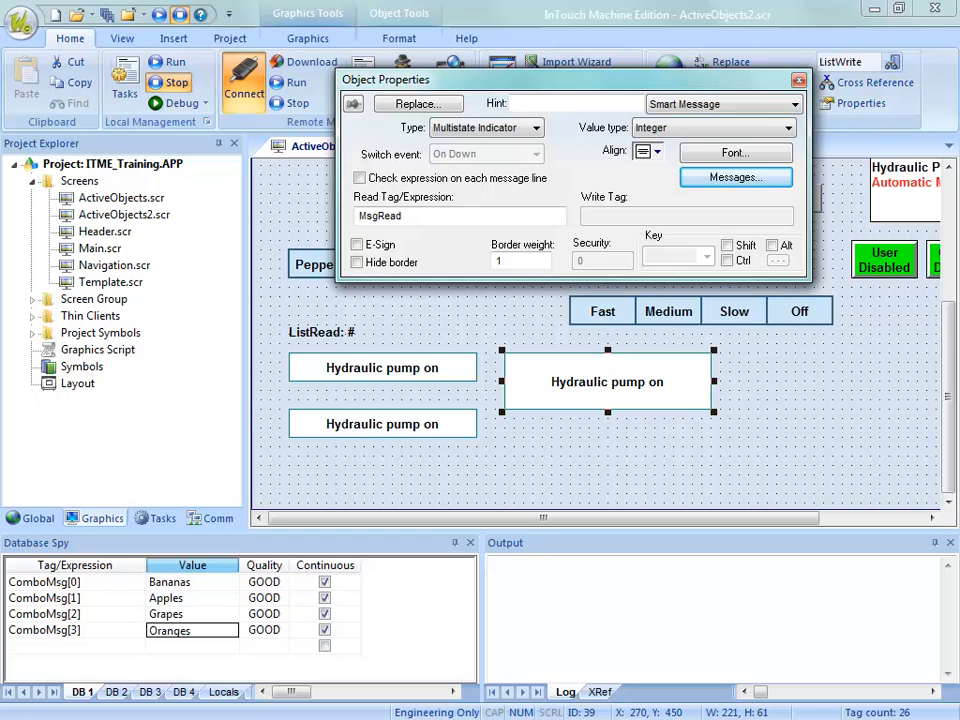
pyautogui.click(610, 455)
pyautogui.click(590, 386)
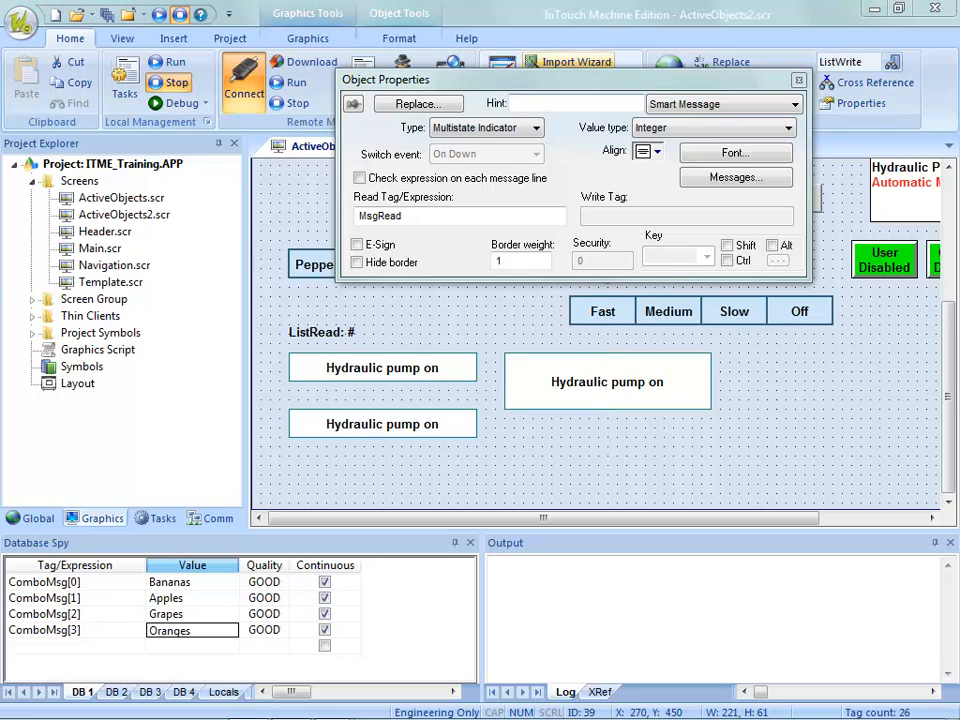
pyautogui.click(799, 80)
# Step: Save the ActiveObjects2.scr screen, accept sending it to the target system, and download the whole project
pyautogui.rightClick(362, 149)
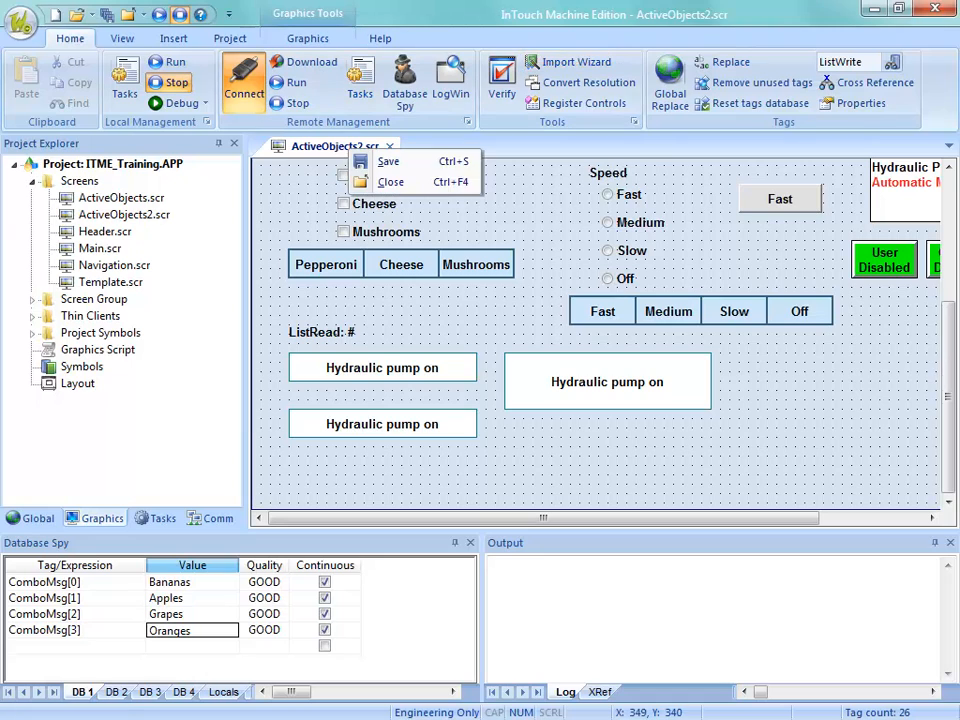
pyautogui.click(390, 160)
pyautogui.click(565, 455)
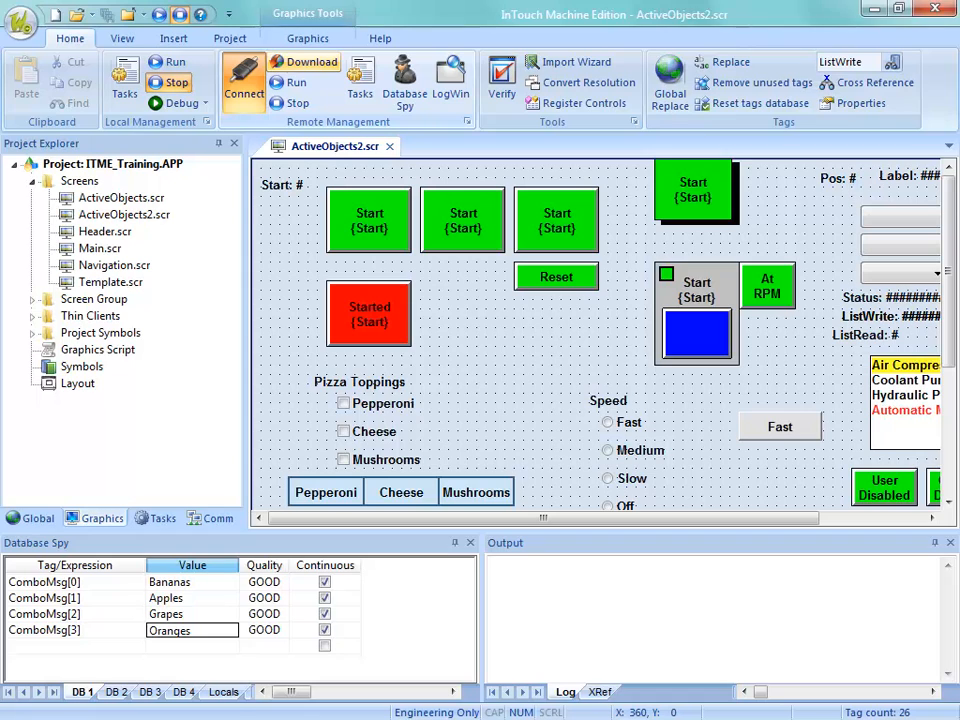
pyautogui.click(305, 62)
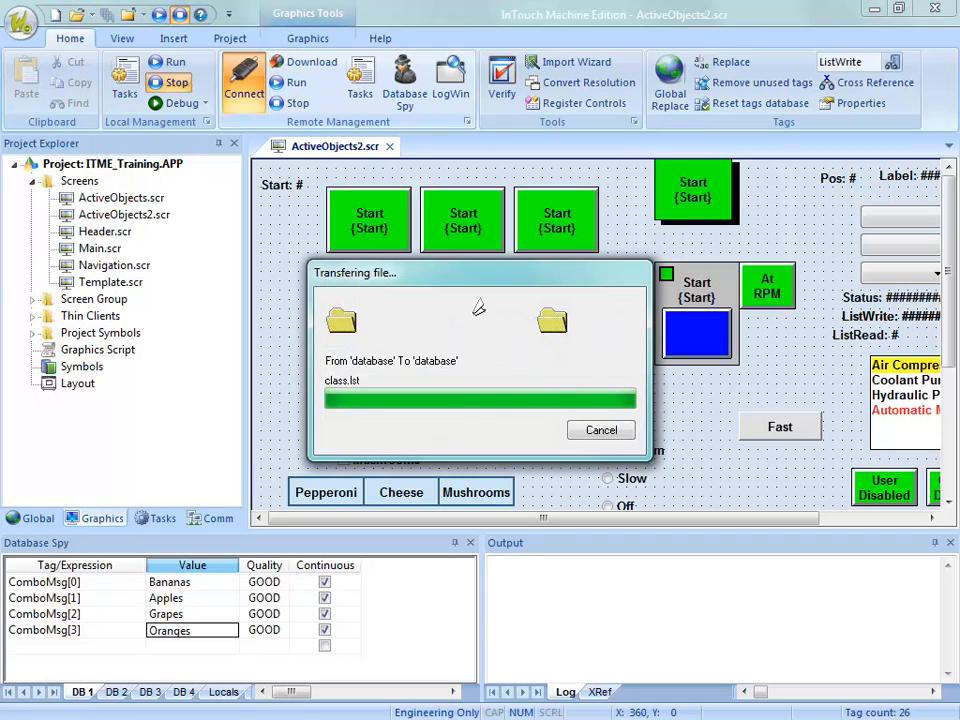
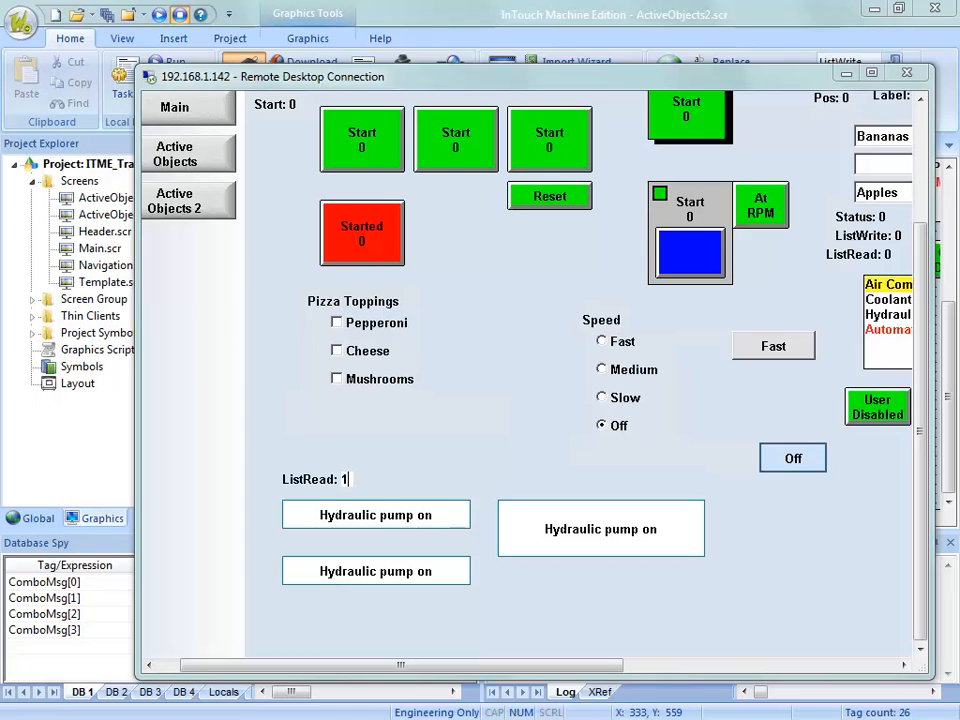
# Step: In the Remote Desktop runtime, set the ListRead value above the Smart Messages to 6 to test the Error state
pyautogui.doubleClick(345, 479)
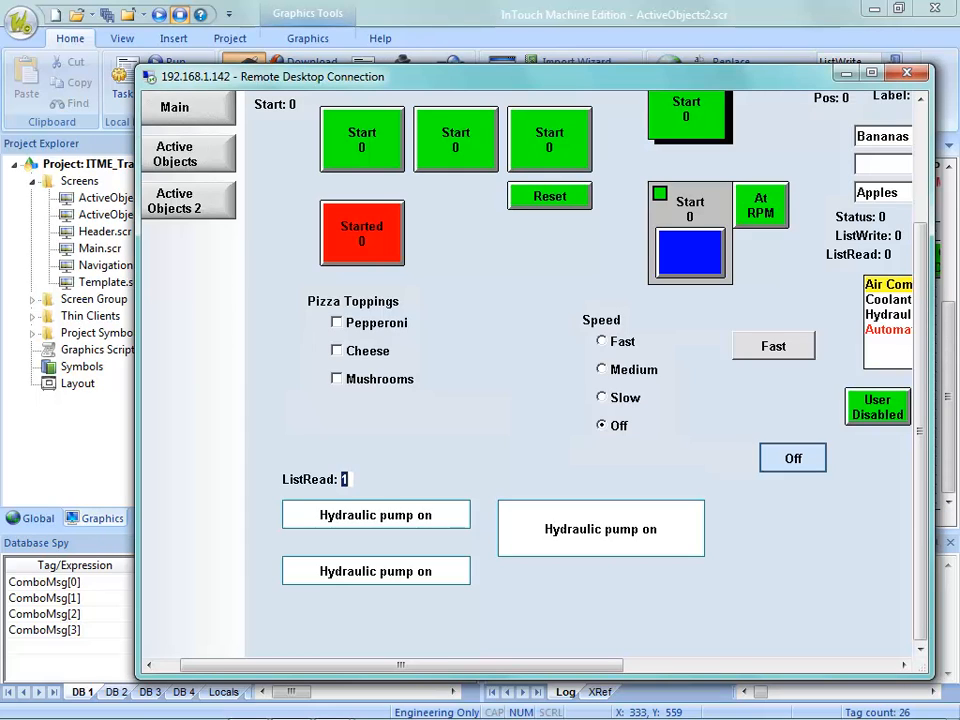
pyautogui.write('6')
pyautogui.press('Return')
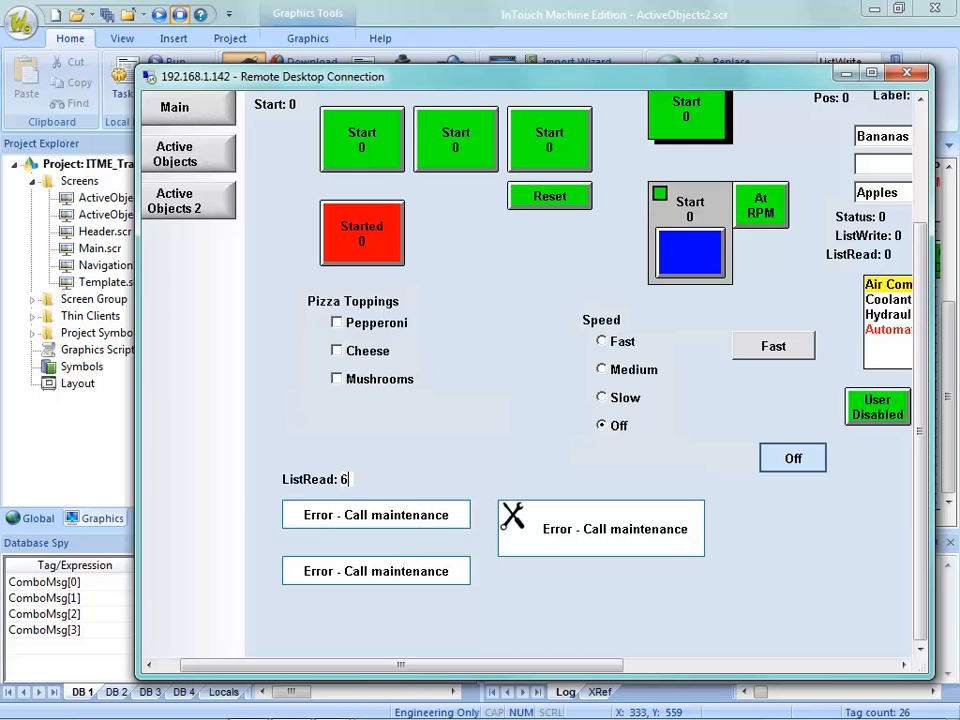
# Step: Back in InTouch Machine Edition, move the multistate indicator's Maint.bmp graphic from the Error state to state 0
pyautogui.hotkey('alt', 'Tab')
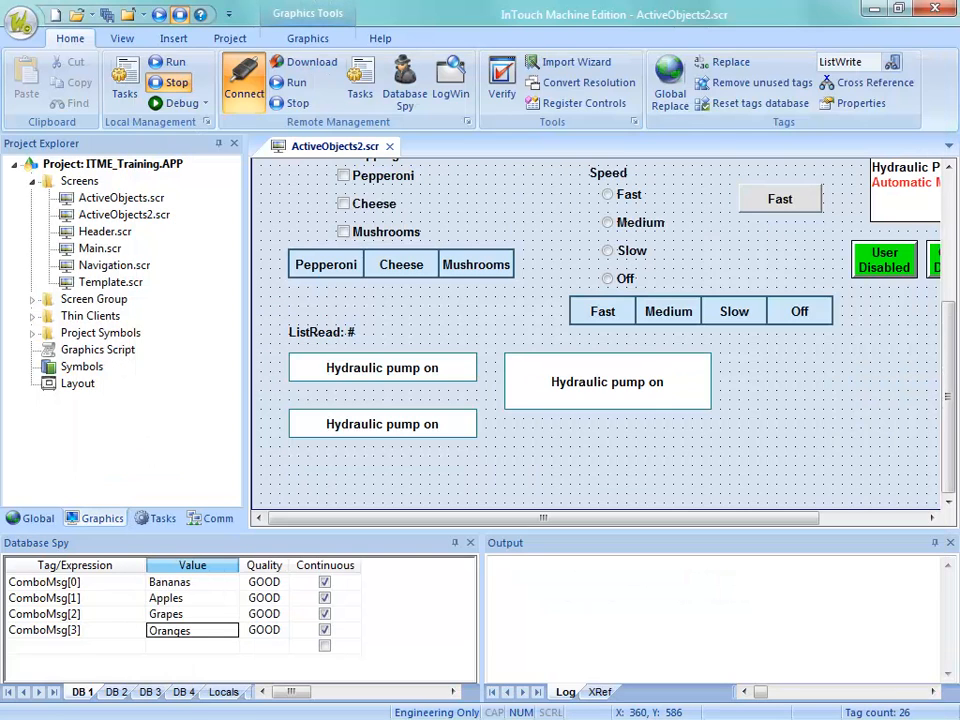
pyautogui.doubleClick(575, 385)
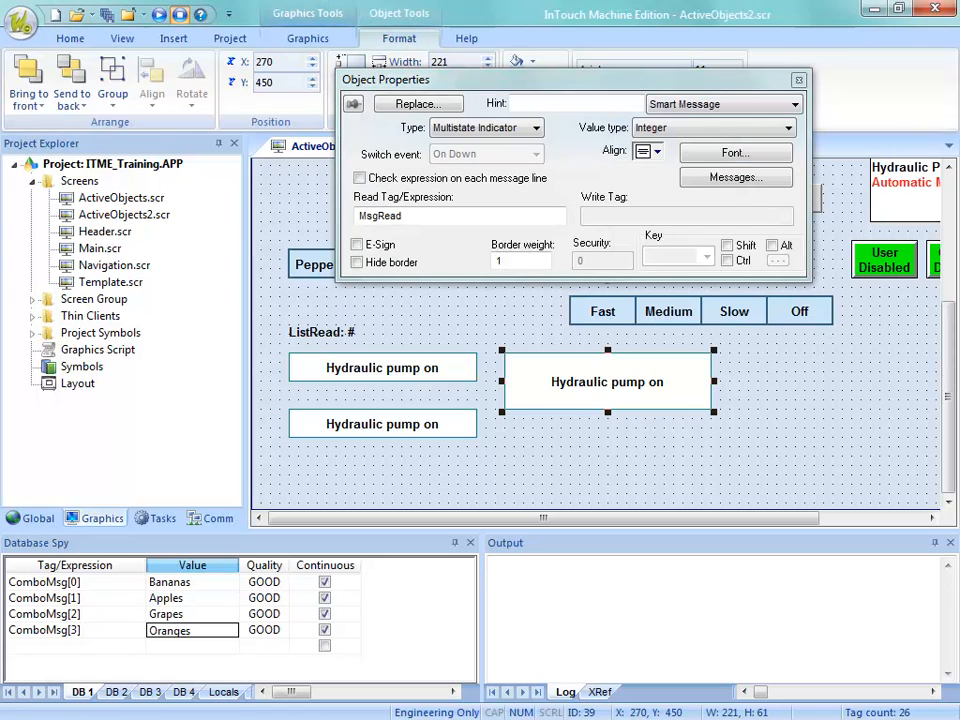
pyautogui.click(736, 178)
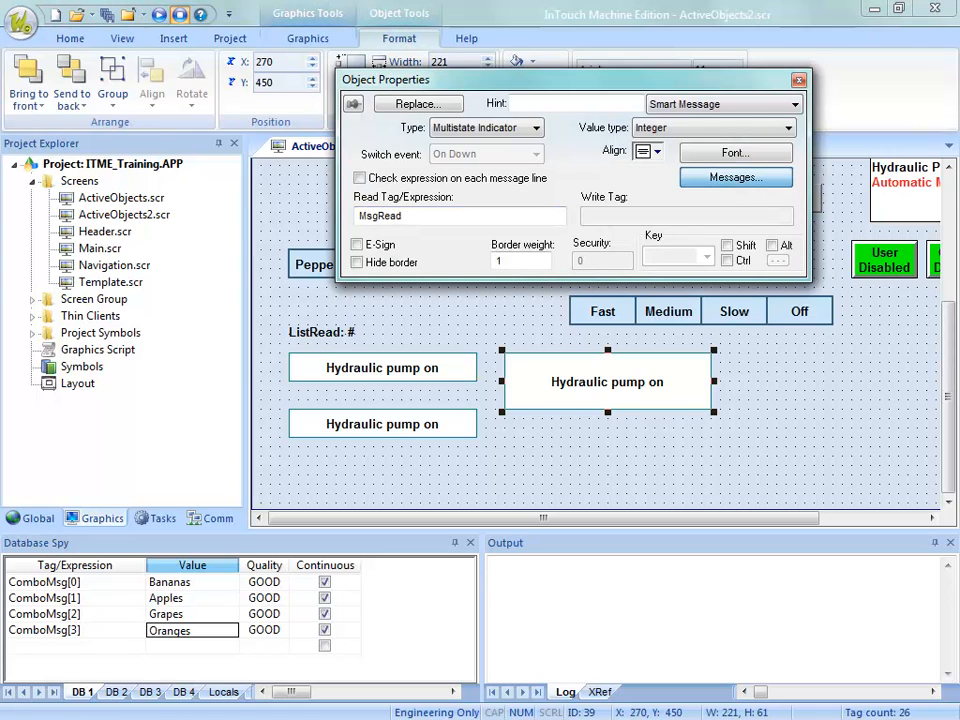
pyautogui.moveTo(480, 245); pyautogui.dragTo(575, 245)
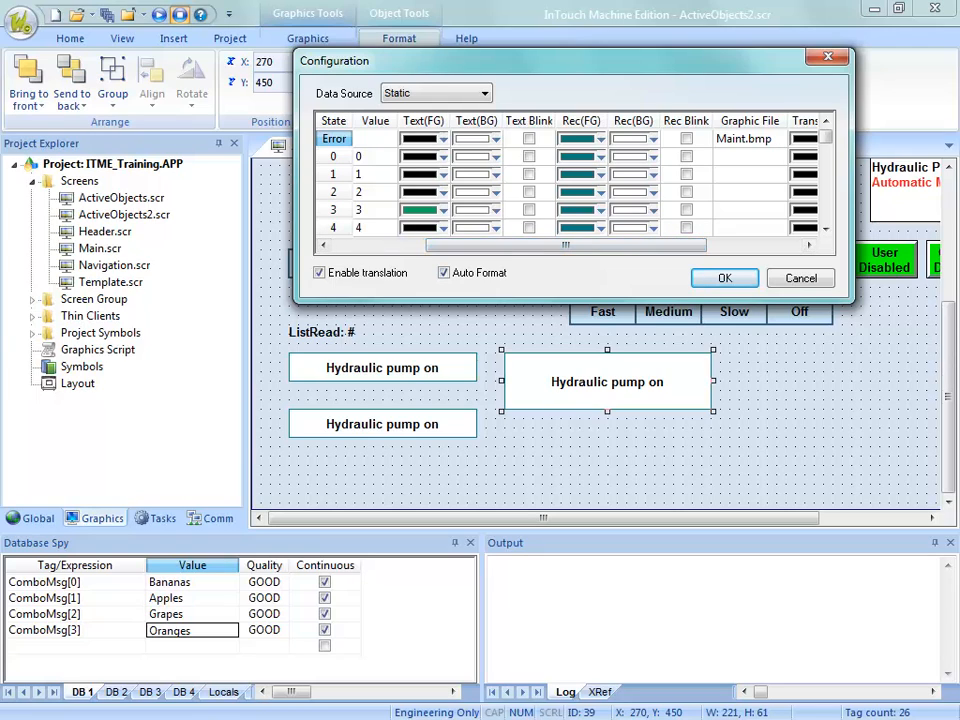
pyautogui.click(750, 139)
pyautogui.click(750, 157)
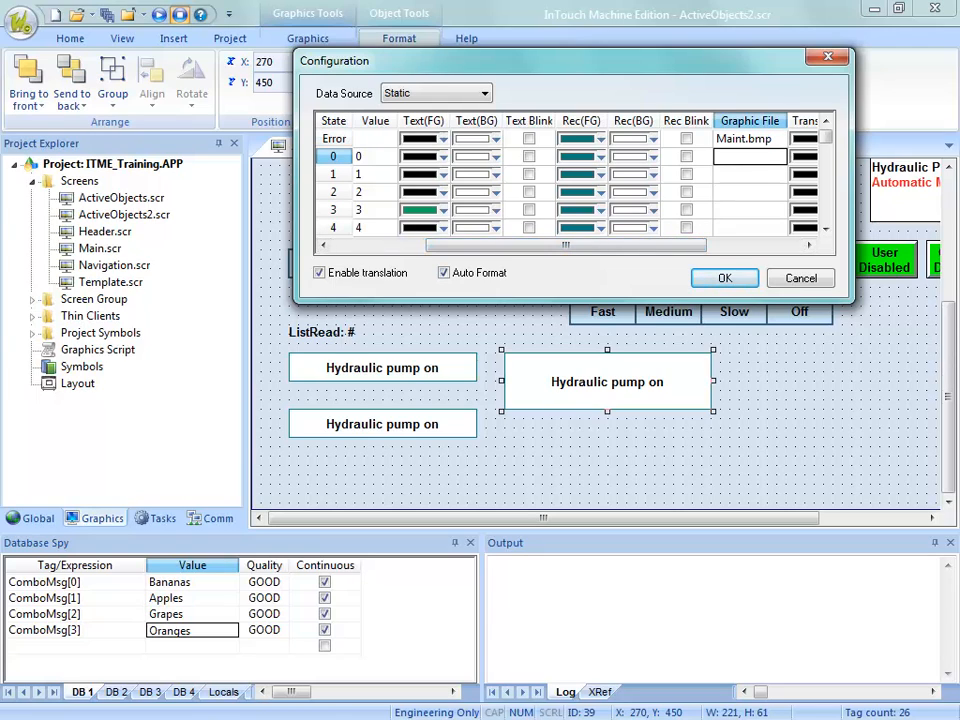
pyautogui.write('Maint.bmp')
pyautogui.click(750, 139)
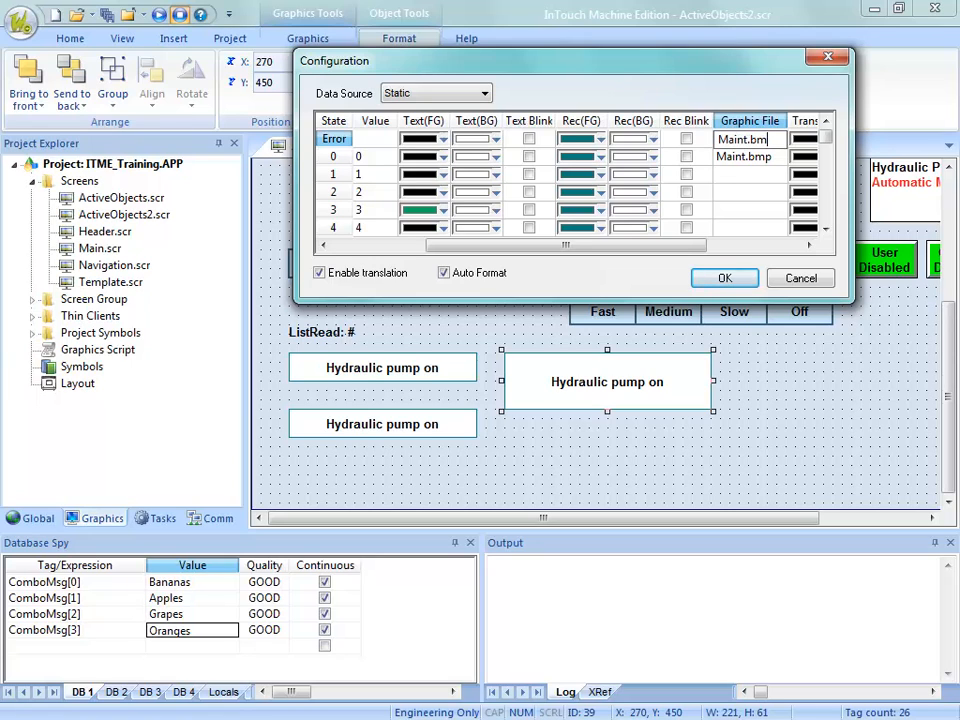
pyautogui.press('BackSpace')
pyautogui.press('BackSpace')
pyautogui.press('BackSpace')
pyautogui.press('BackSpace')
pyautogui.press('BackSpace')
pyautogui.press('BackSpace')
pyautogui.press('BackSpace')
pyautogui.press('BackSpace')
pyautogui.press('BackSpace')
pyautogui.click(725, 278)
pyautogui.click(753, 414)
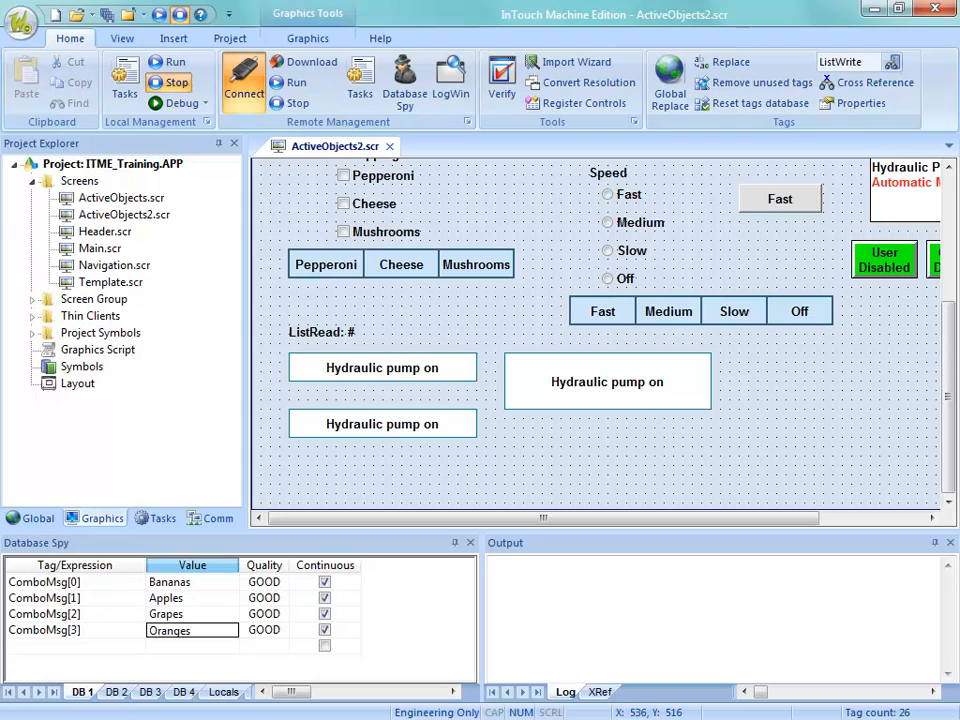
# Step: Save ActiveObjects2.scr and download the screen file to the target system
pyautogui.rightClick(320, 145)
pyautogui.click(336, 157)
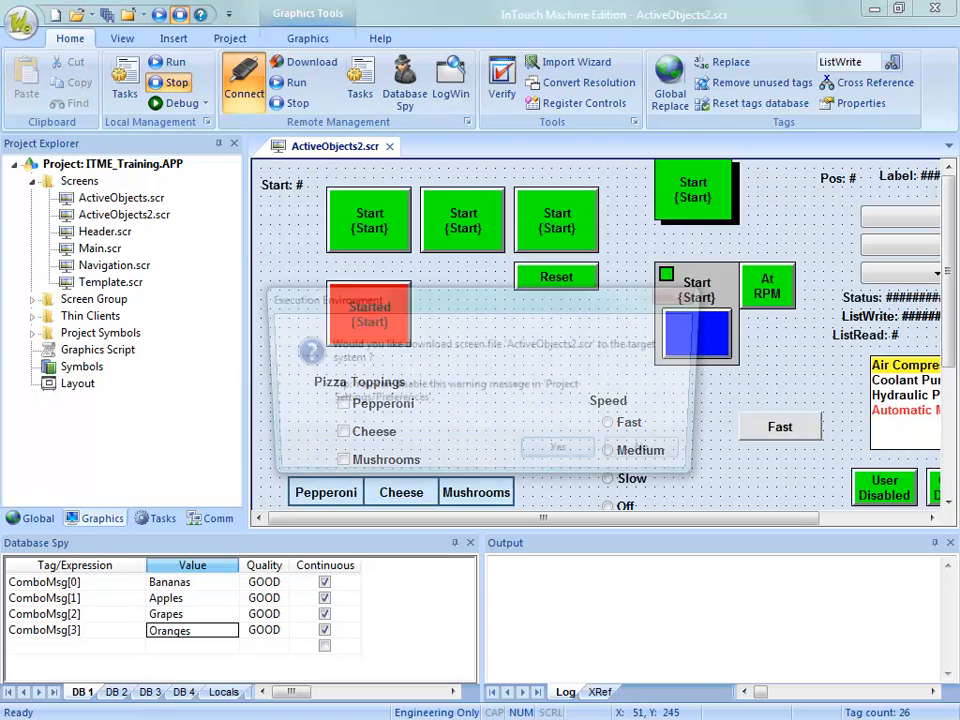
pyautogui.press('Return')
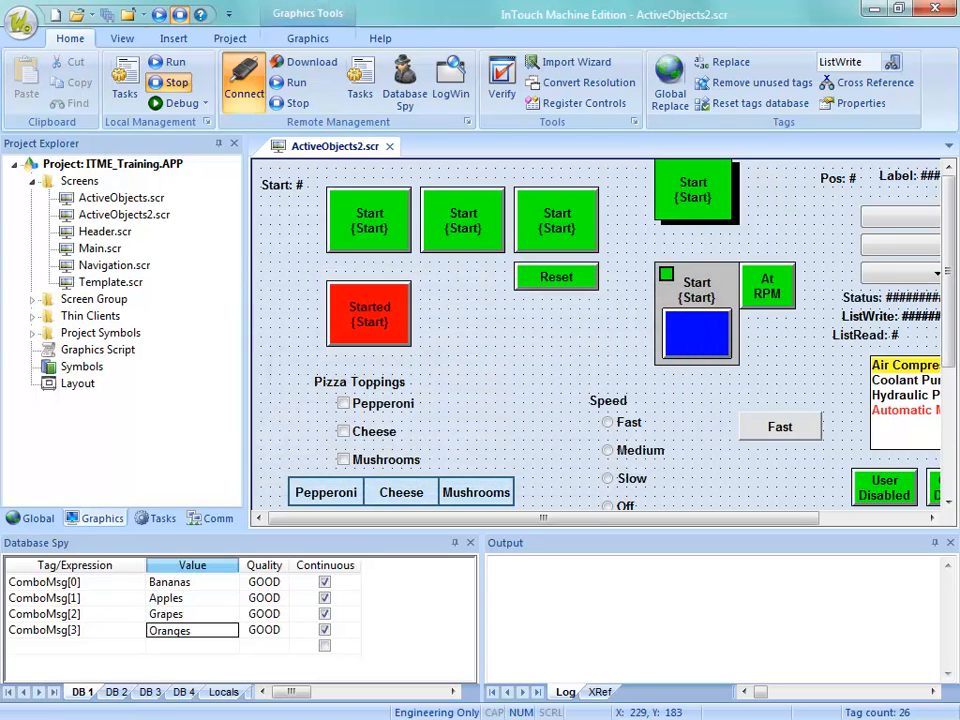
# Step: In the Remote Desktop runtime, set the ListRead value above the Smart Messages to 0 to test state 0's graphic
pyautogui.hotkey('alt', 'Tab')
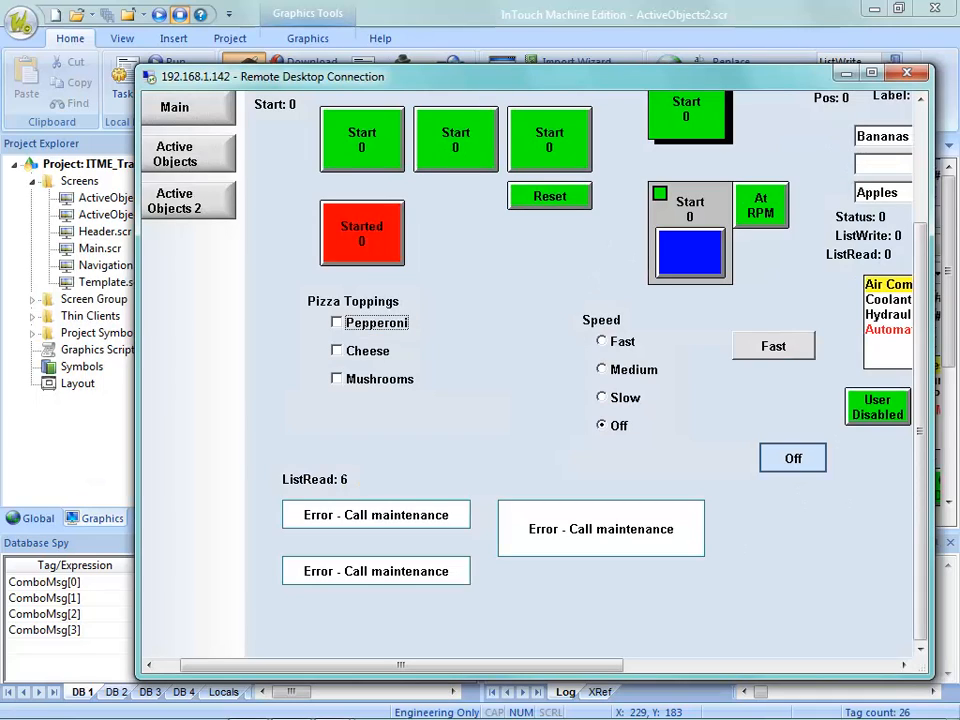
pyautogui.press('Tab')
pyautogui.write('0')
pyautogui.press('Return')
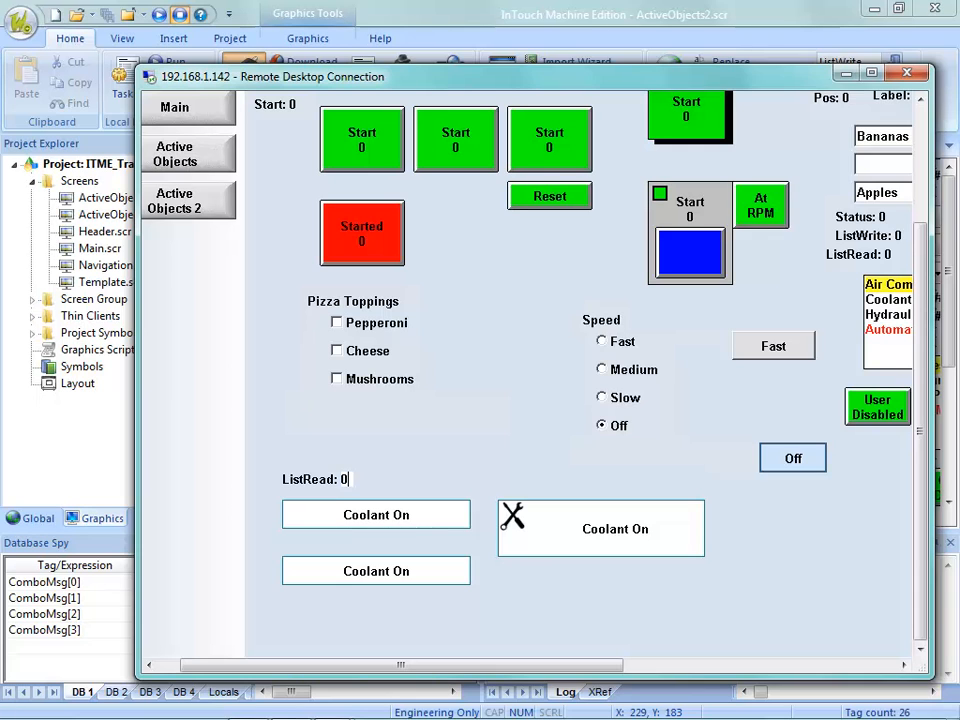
# Step: Review the Smart Message slide's diagram of the Rec and Text foreground and background areas, and return to InTouch Machine Edition
pyautogui.hotkey('alt', 'Tab')
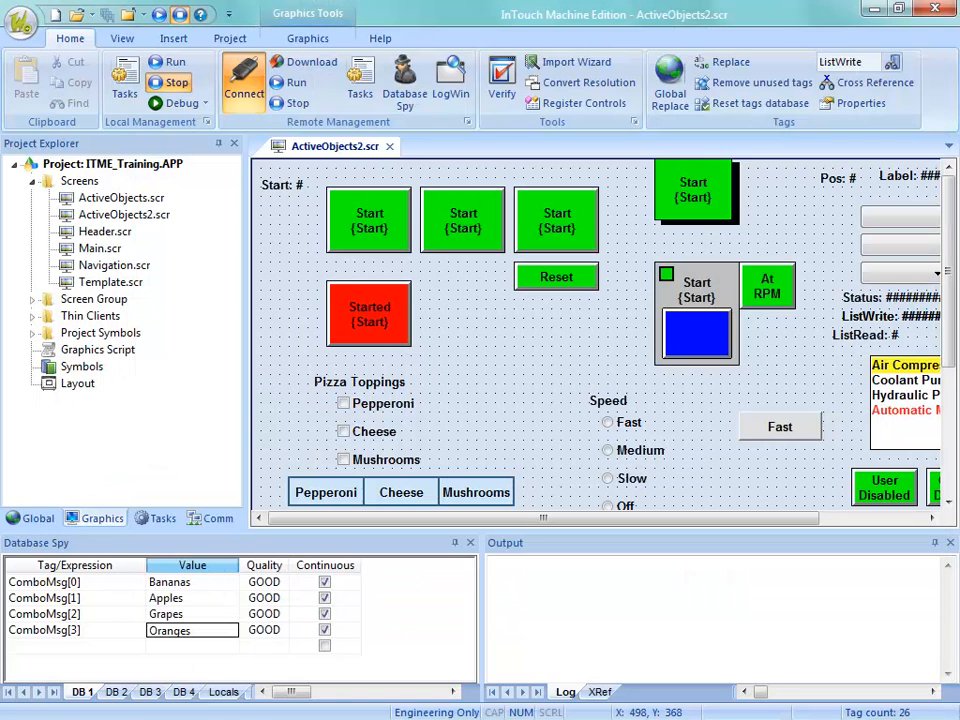
pyautogui.hscroll(5, 595, 335)
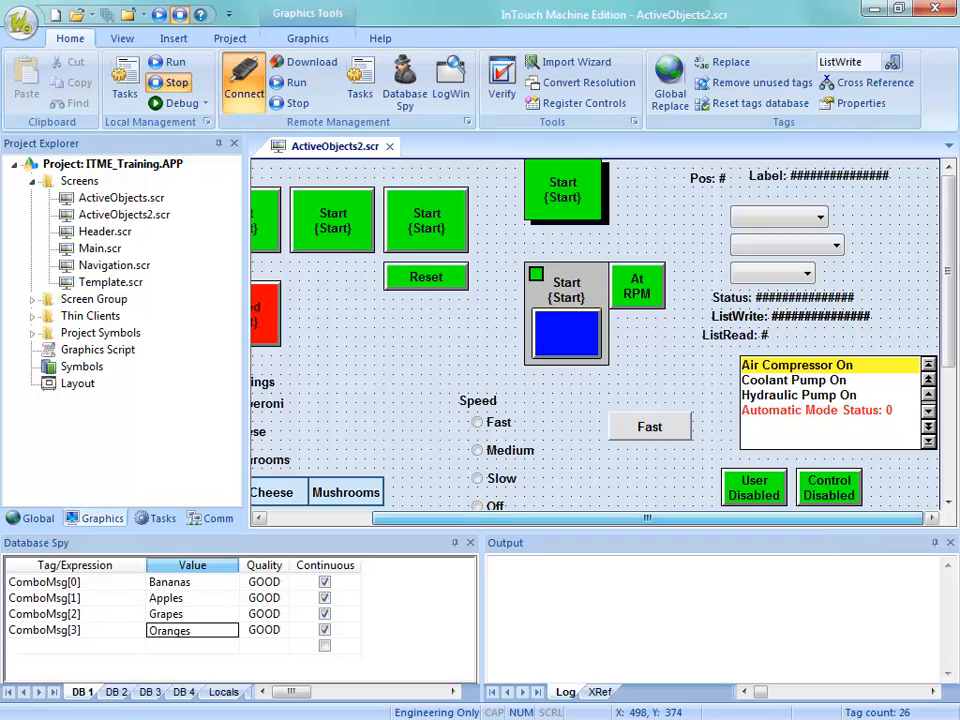
pyautogui.hotkey('alt', 'Tab')
pyautogui.hotkey('alt', 'Tab')
pyautogui.hotkey('alt', 'Tab')
pyautogui.hotkey('alt', 'Tab')
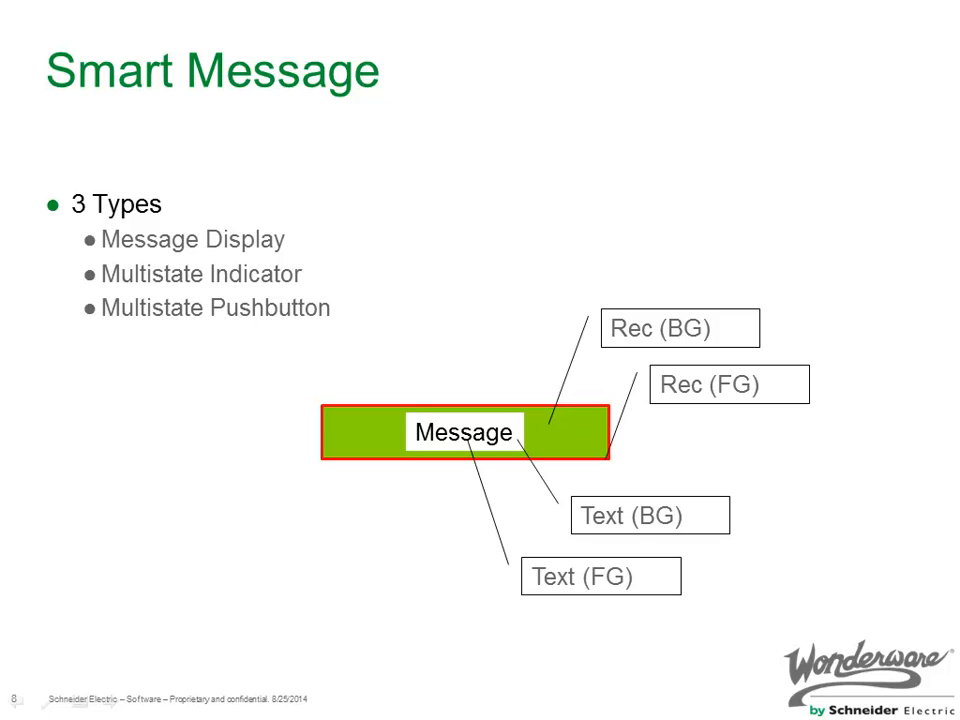
pyautogui.hotkey('alt', 'Tab')
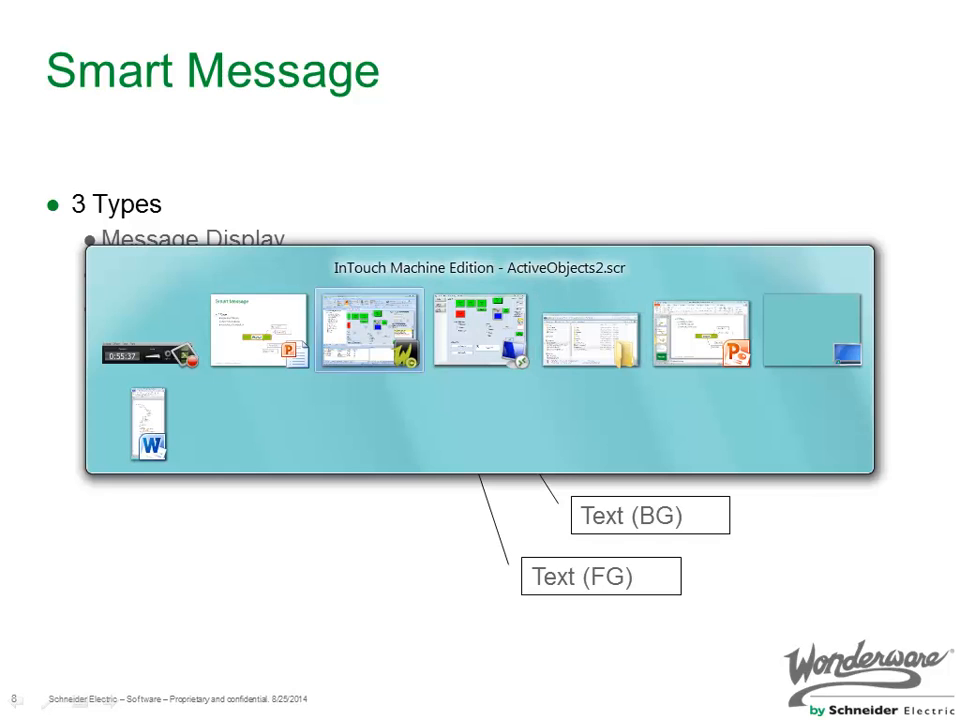
# Step: Set the Rec(BG) colour of the multistate indicator's state 0 to a grey shade and close its object properties
pyautogui.scroll(-3, 671, 499)
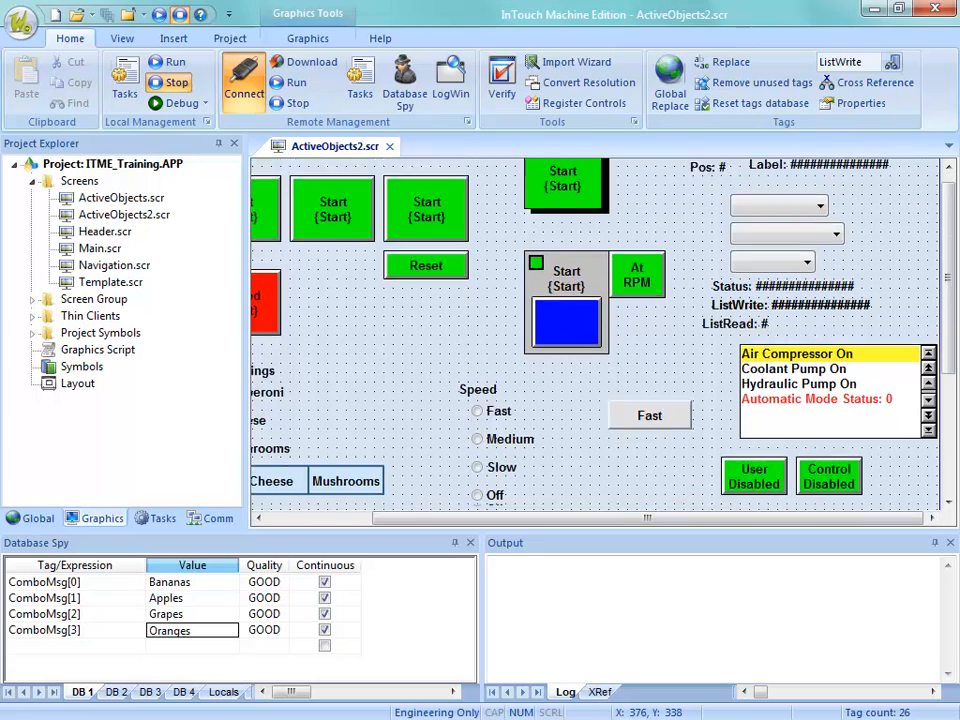
pyautogui.doubleClick(412, 494)
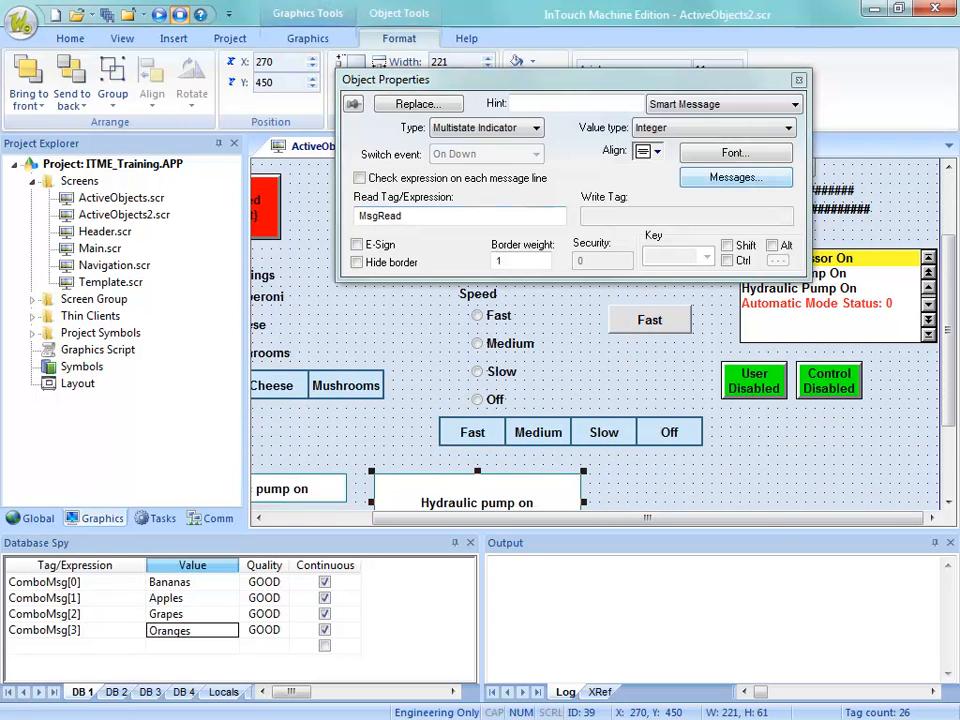
pyautogui.click(736, 177)
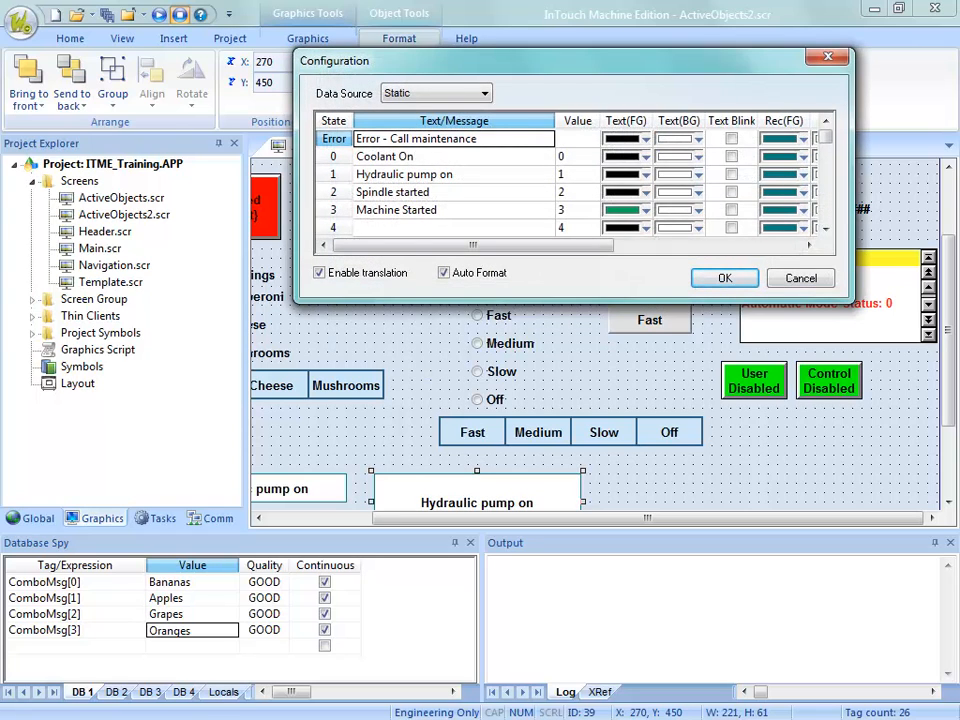
pyautogui.click(809, 245)
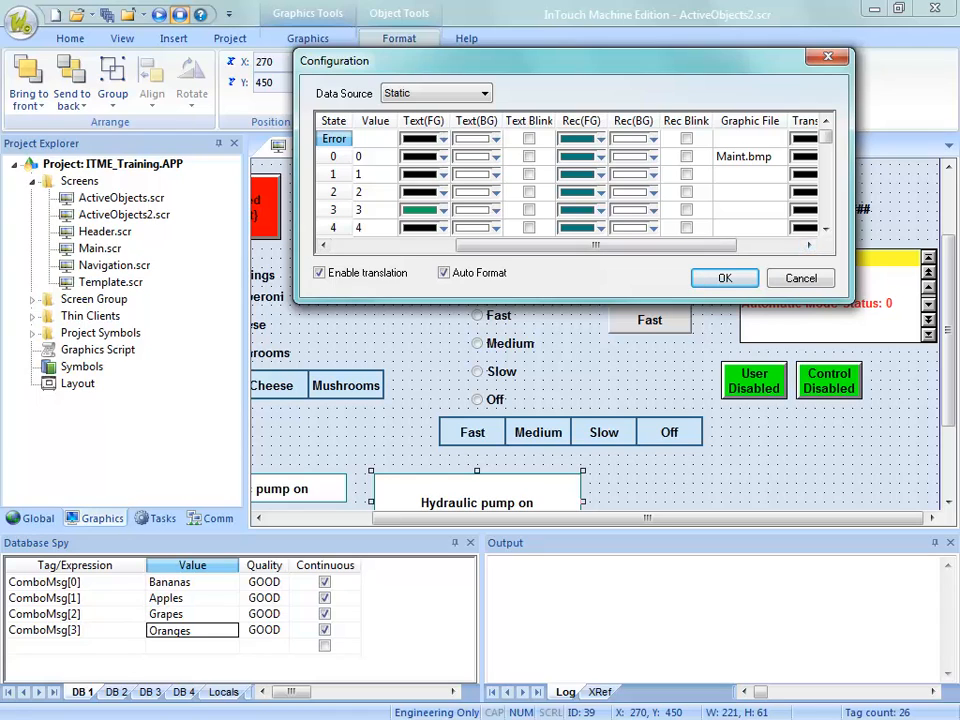
pyautogui.click(654, 157)
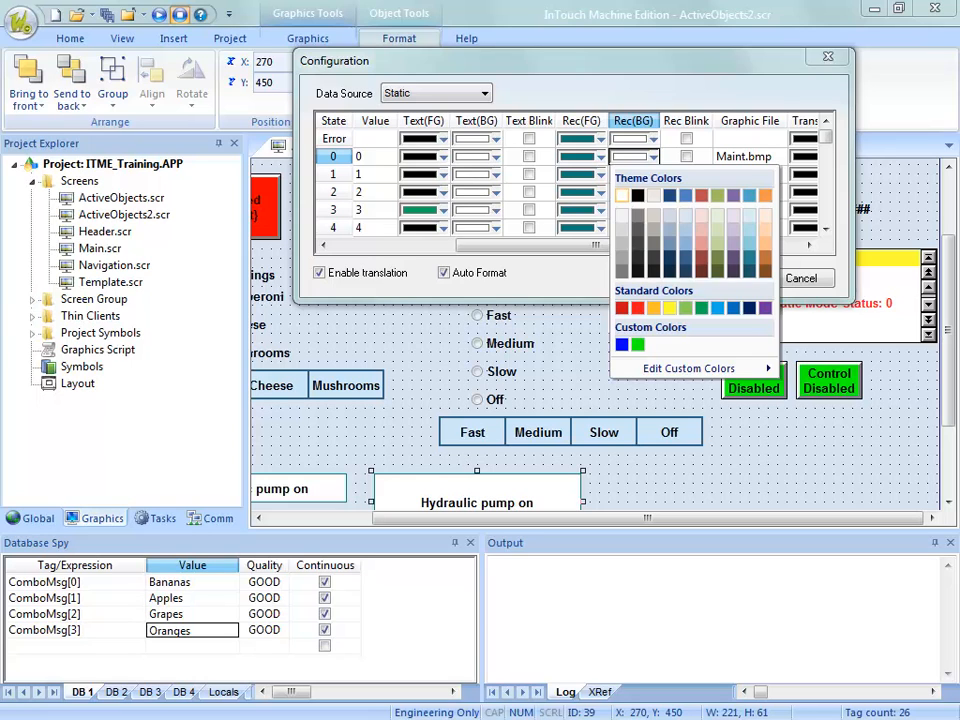
pyautogui.click(622, 243)
pyautogui.click(724, 279)
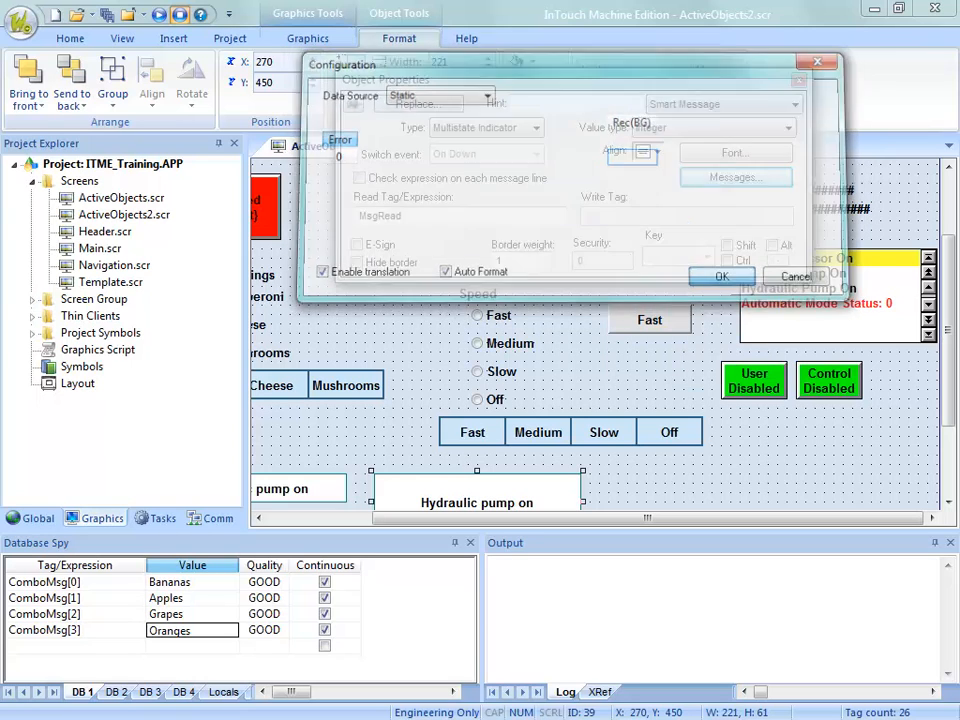
pyautogui.click(686, 494)
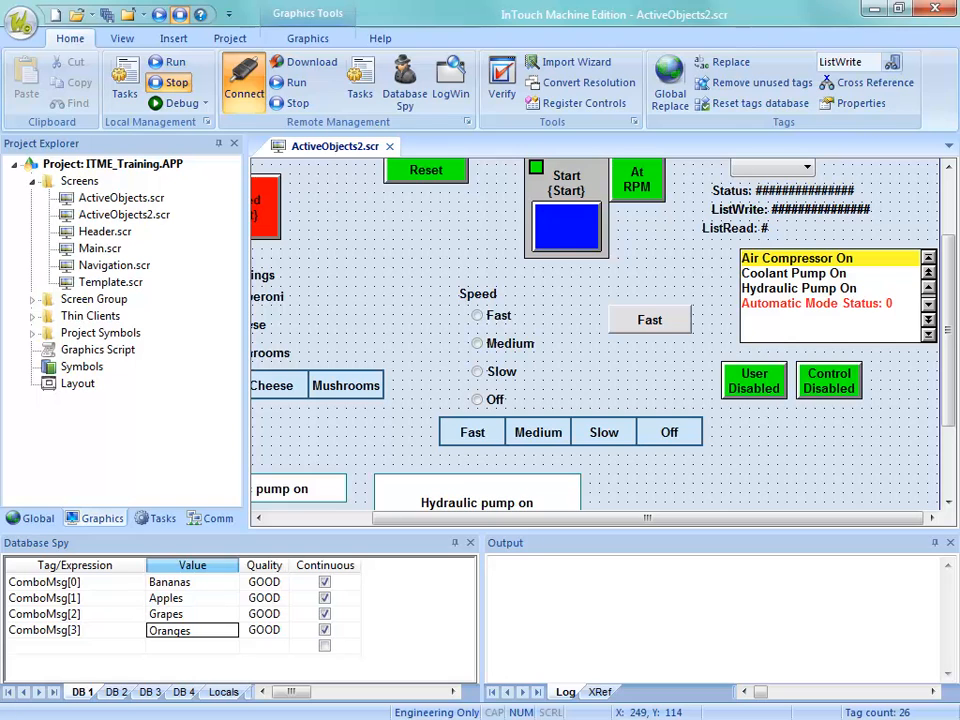
# Step: Save ActiveObjects2.scr with the new state 0 background and download the screen file to the target system
pyautogui.rightClick(366, 148)
pyautogui.click(386, 161)
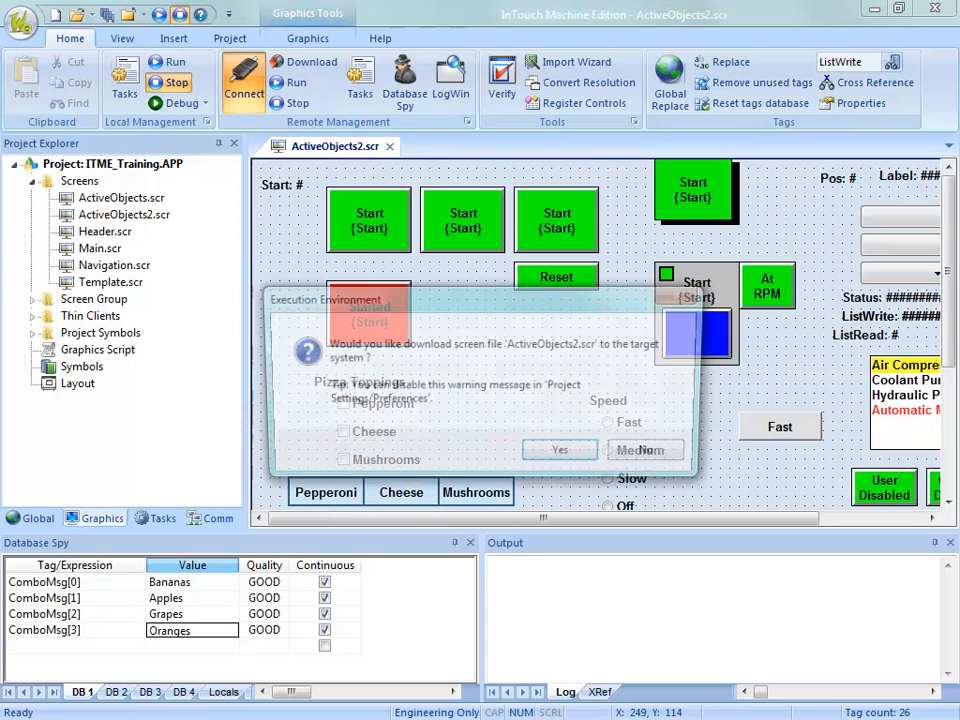
pyautogui.click(562, 452)
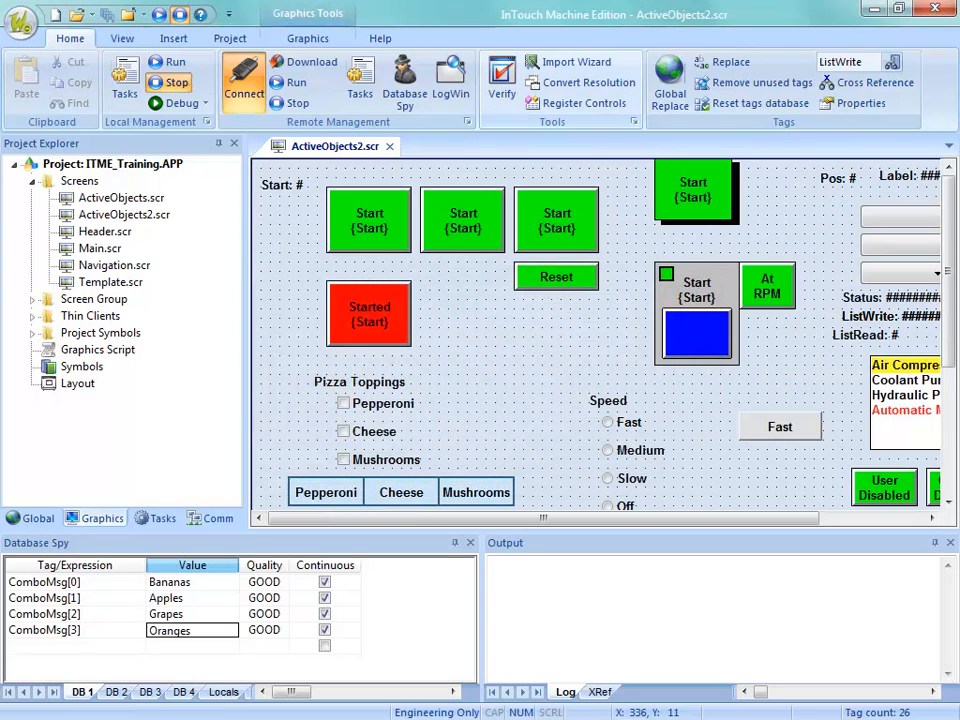
# Step: Check the multistate indicator's state 0 background in the Remote Desktop runtime, review the Smart Message slide, and return to InTouch Machine Edition
pyautogui.hotkey('alt', 'Tab')
pyautogui.hotkey('alt', 'Tab')
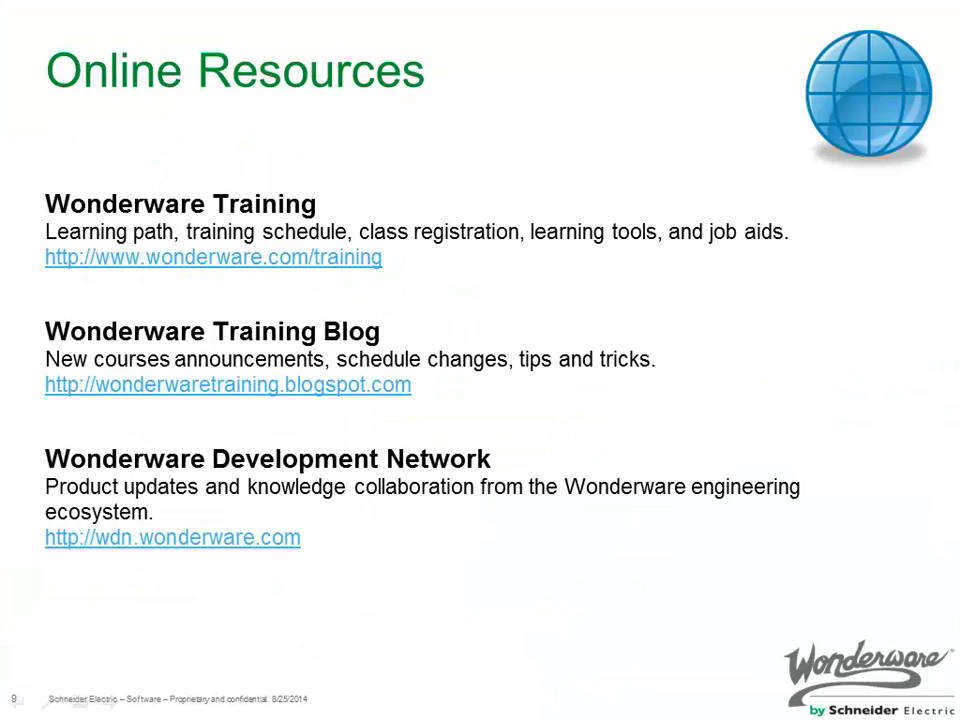
pyautogui.hotkey('alt', 'Tab')
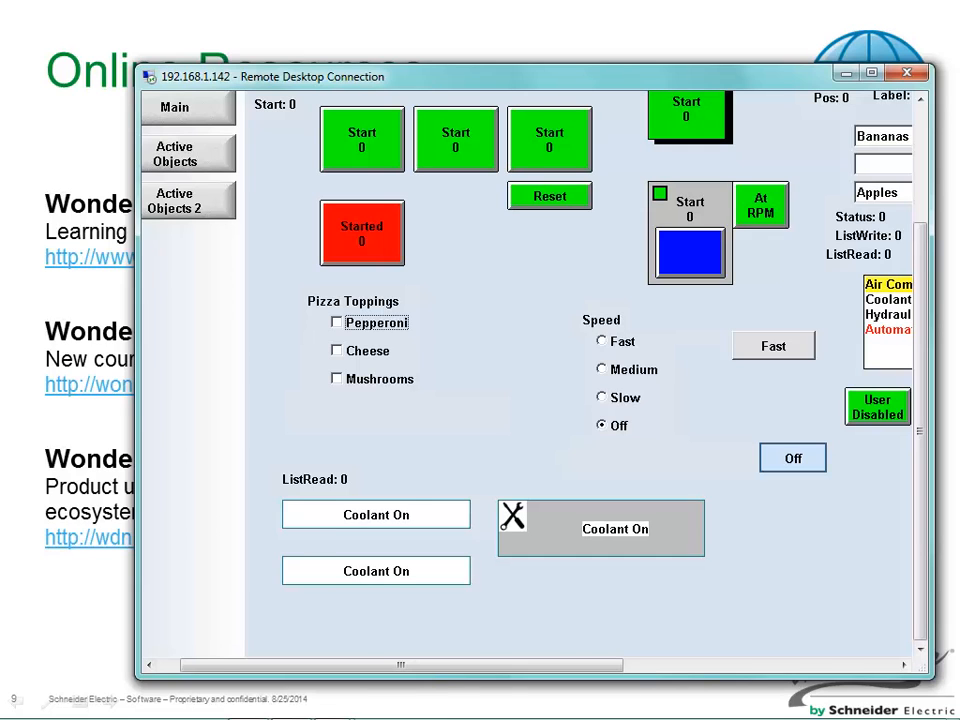
pyautogui.hotkey('alt', 'Tab')
pyautogui.press('pageup')
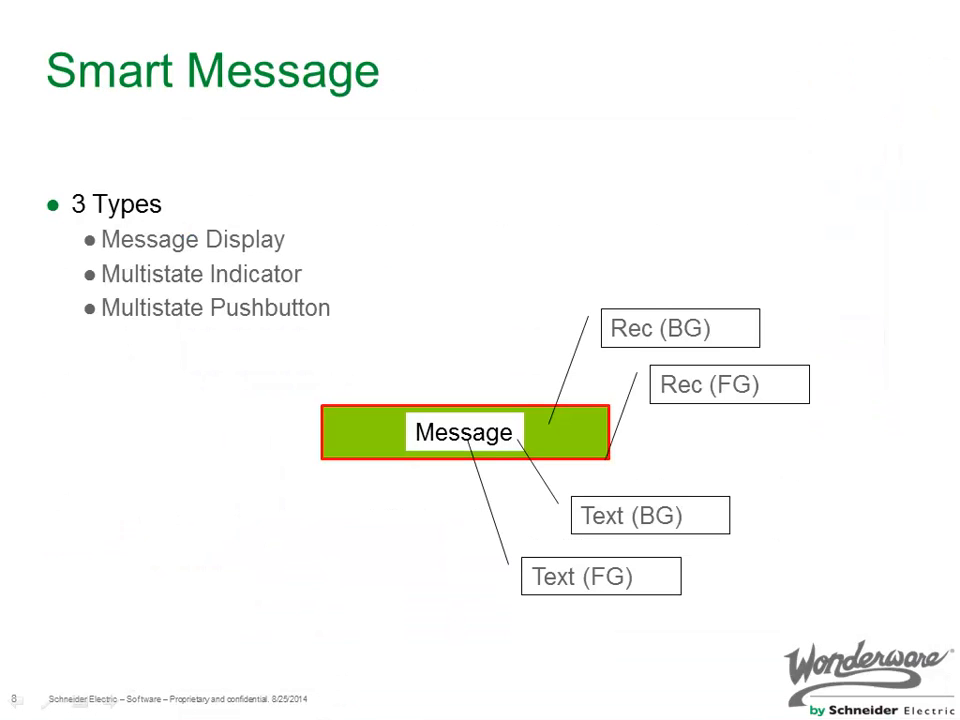
pyautogui.hotkey('alt', 'Tab')
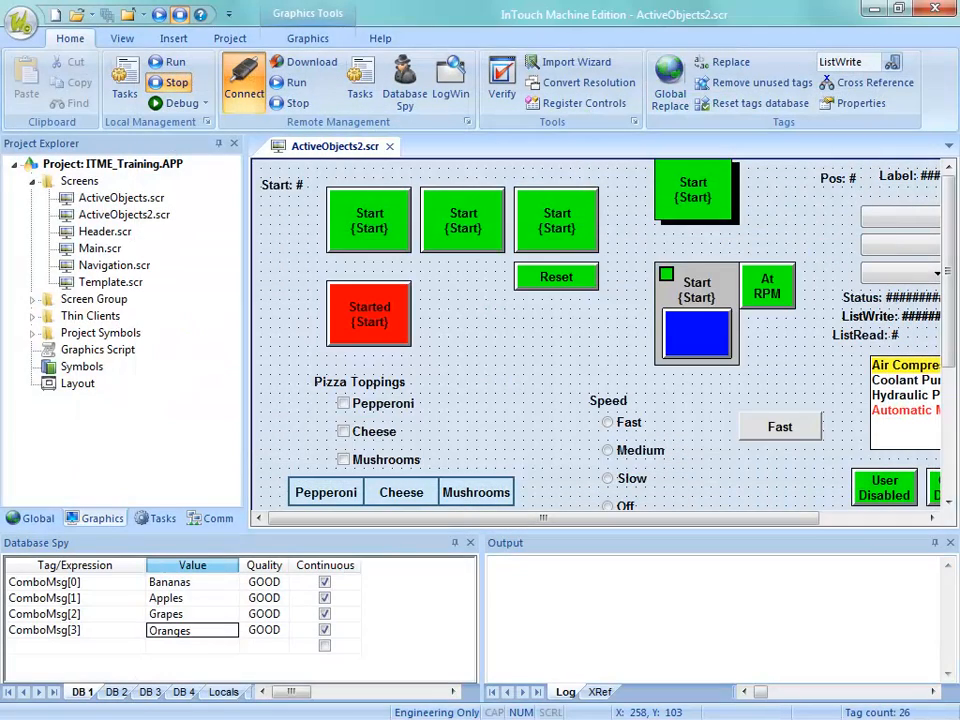
# Step: For the multistate indicator's state 0, set the transparent colour to white and enable transparency for the graphic
pyautogui.scroll(-3, 600, 330)
pyautogui.scroll(-3, 600, 425)
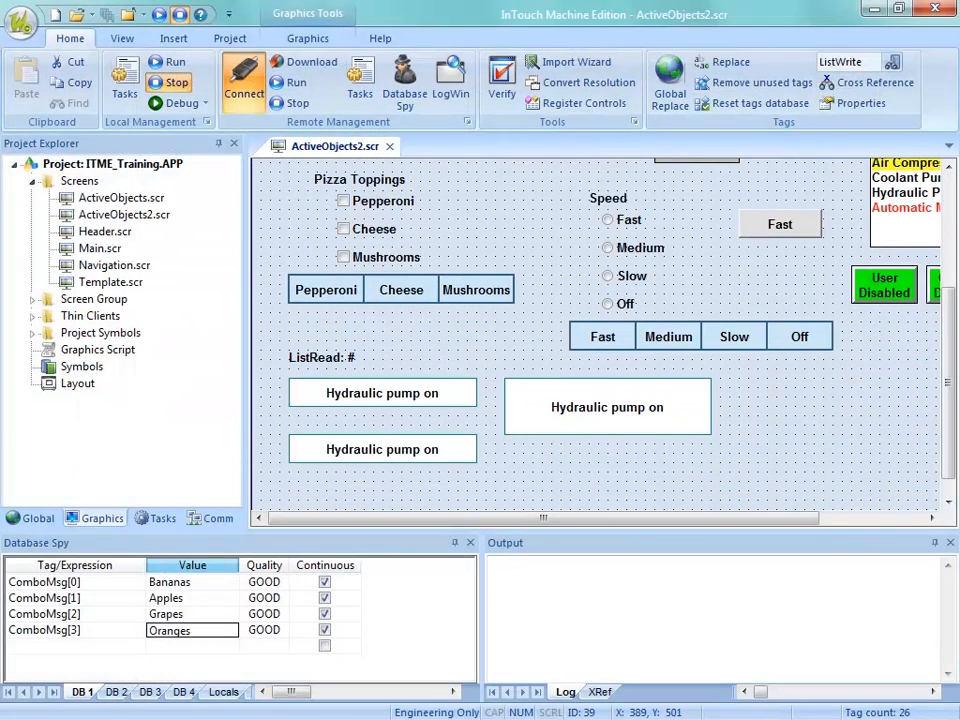
pyautogui.doubleClick(613, 422)
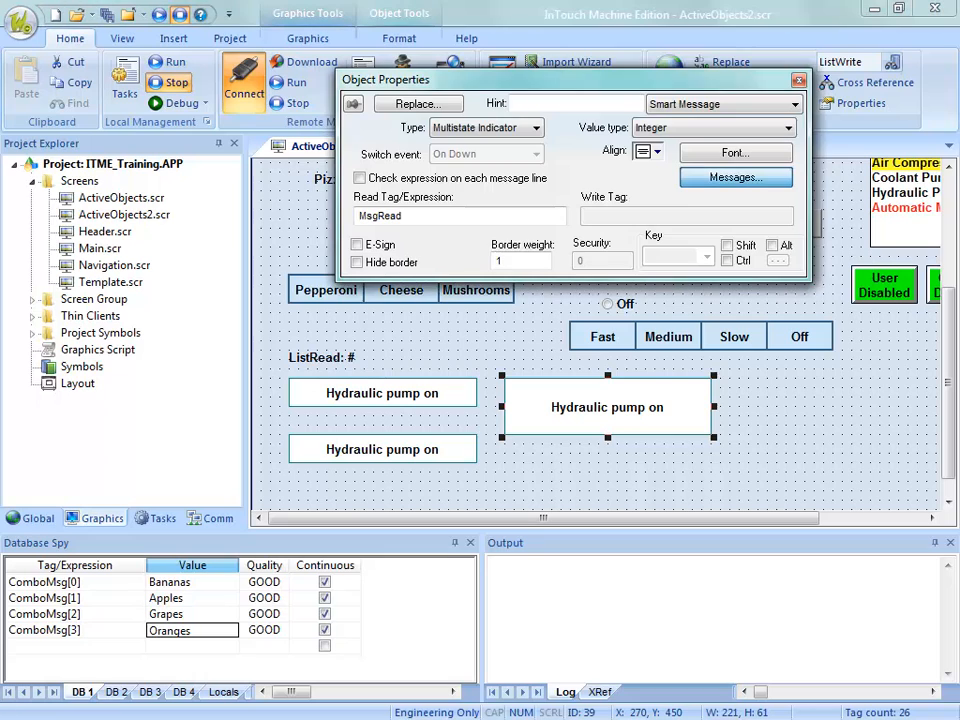
pyautogui.click(736, 177)
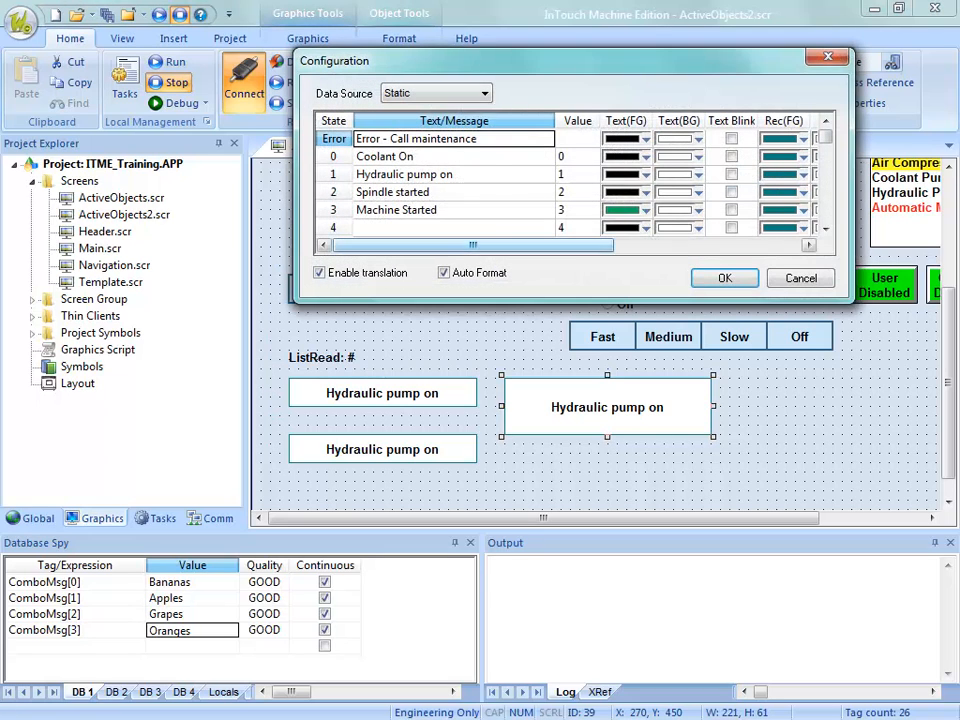
pyautogui.hscroll(3, 570, 180)
pyautogui.hscroll(2, 570, 180)
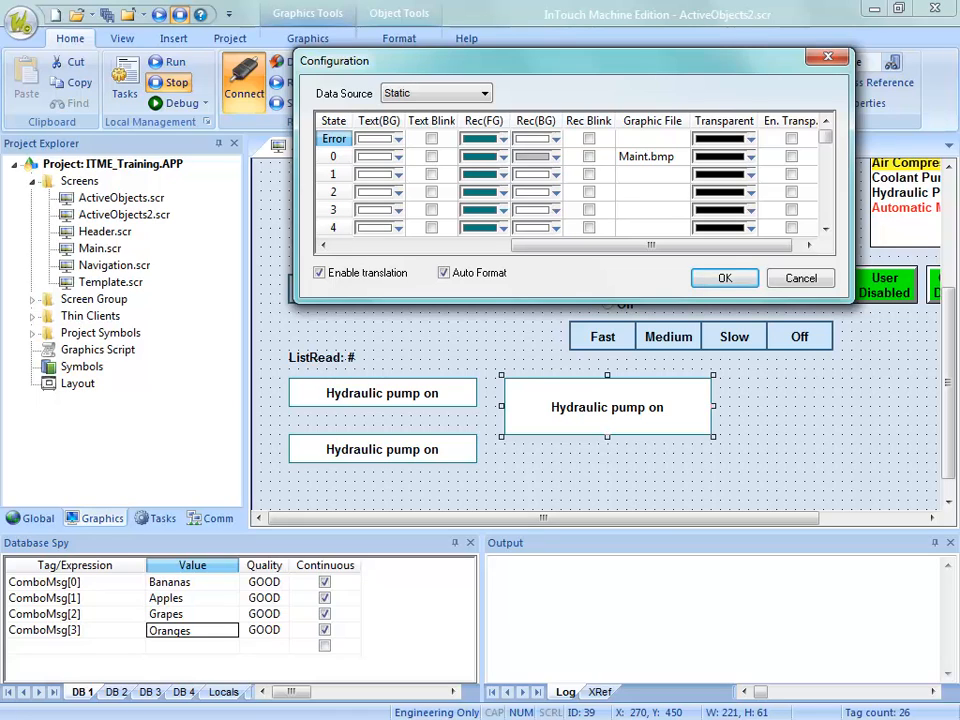
pyautogui.click(751, 157)
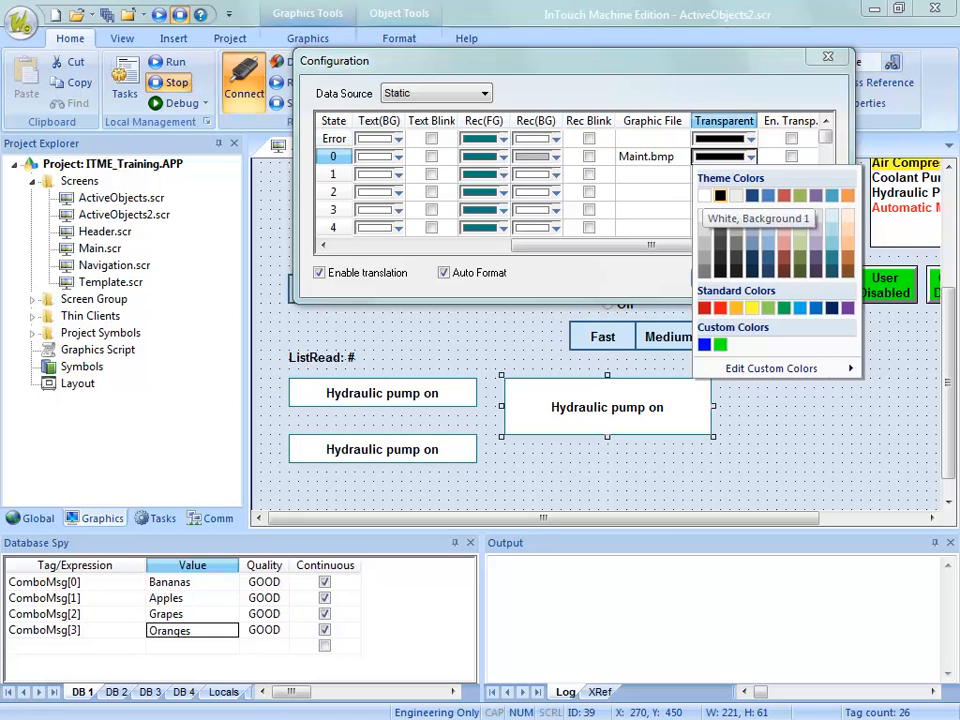
pyautogui.click(705, 196)
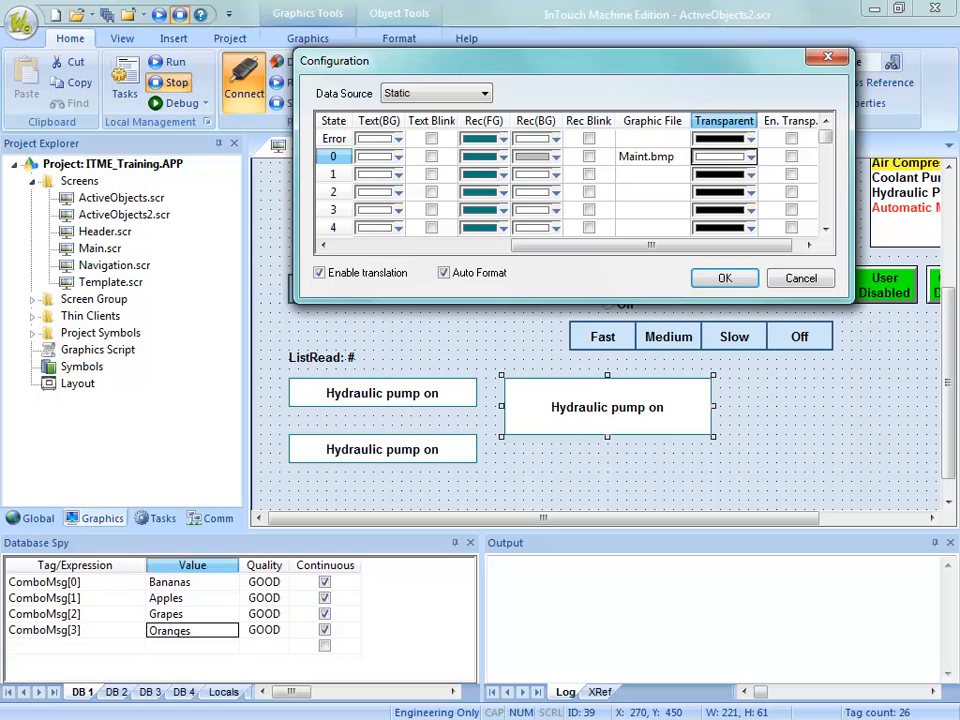
pyautogui.click(791, 157)
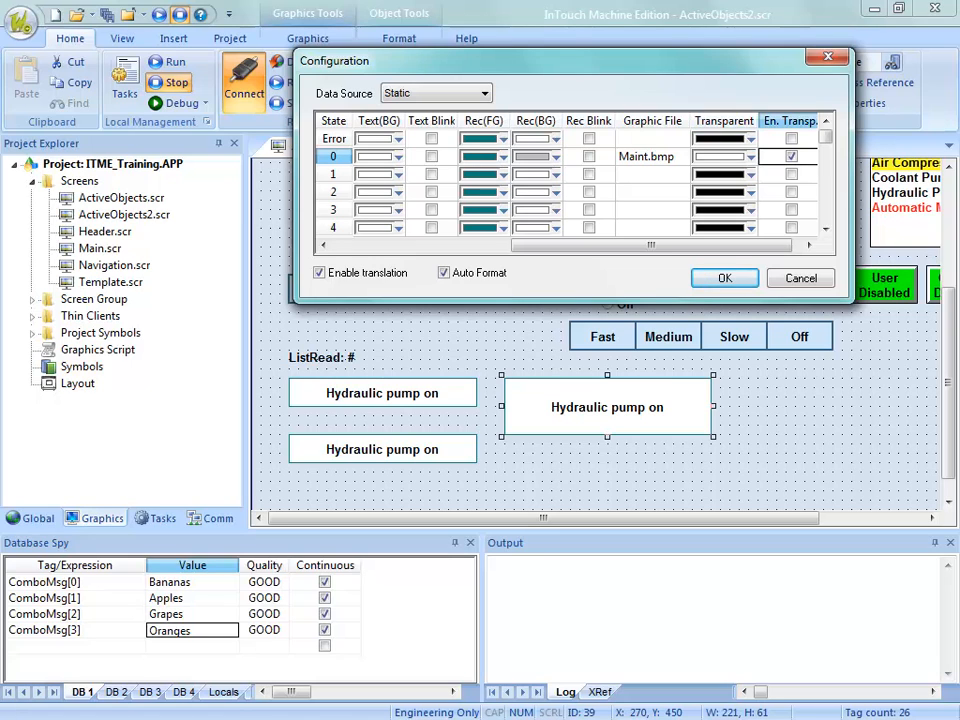
pyautogui.click(725, 278)
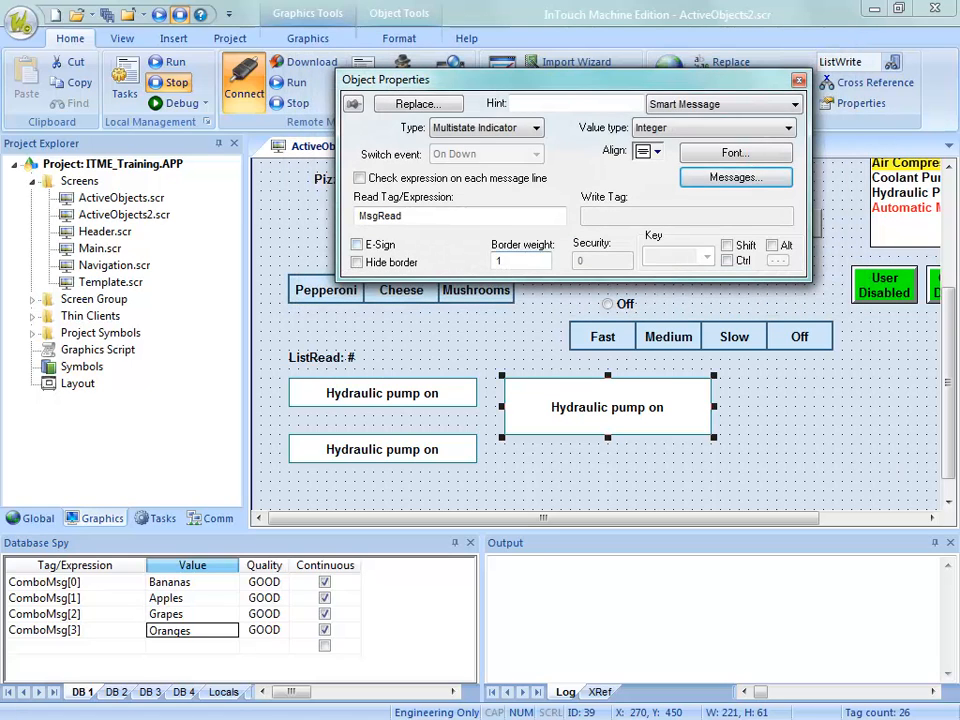
# Step: Save ActiveObjects2.scr with the transparency settings and download the screen file to the target system
pyautogui.rightClick(318, 152)
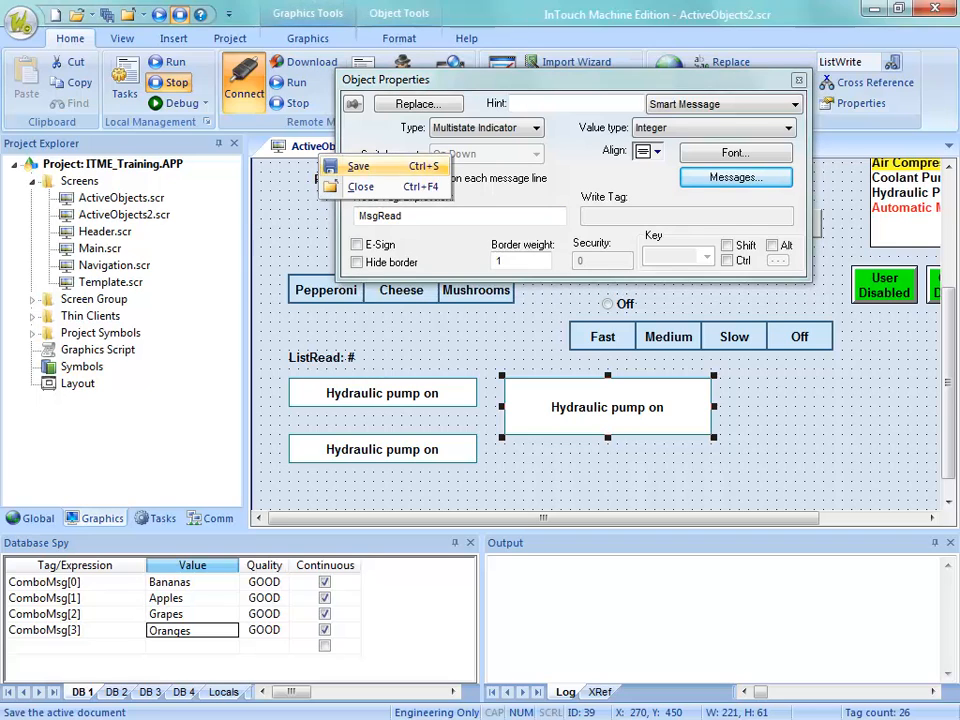
pyautogui.click(358, 166)
pyautogui.click(561, 454)
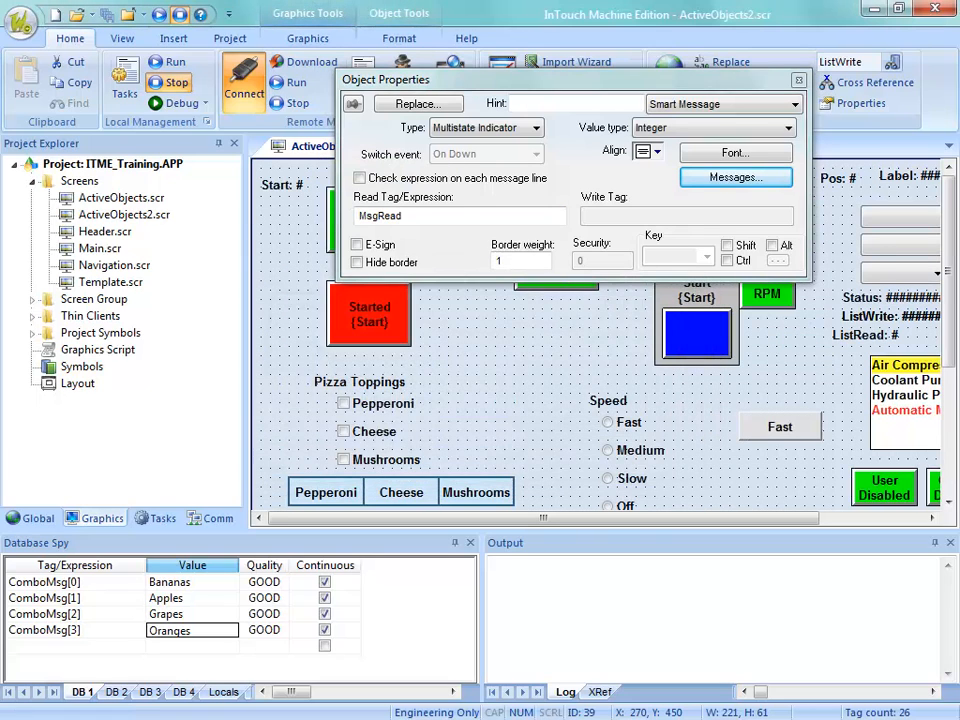
pyautogui.hotkey('alt', 'Tab')
pyautogui.hotkey('alt', 'Tab')
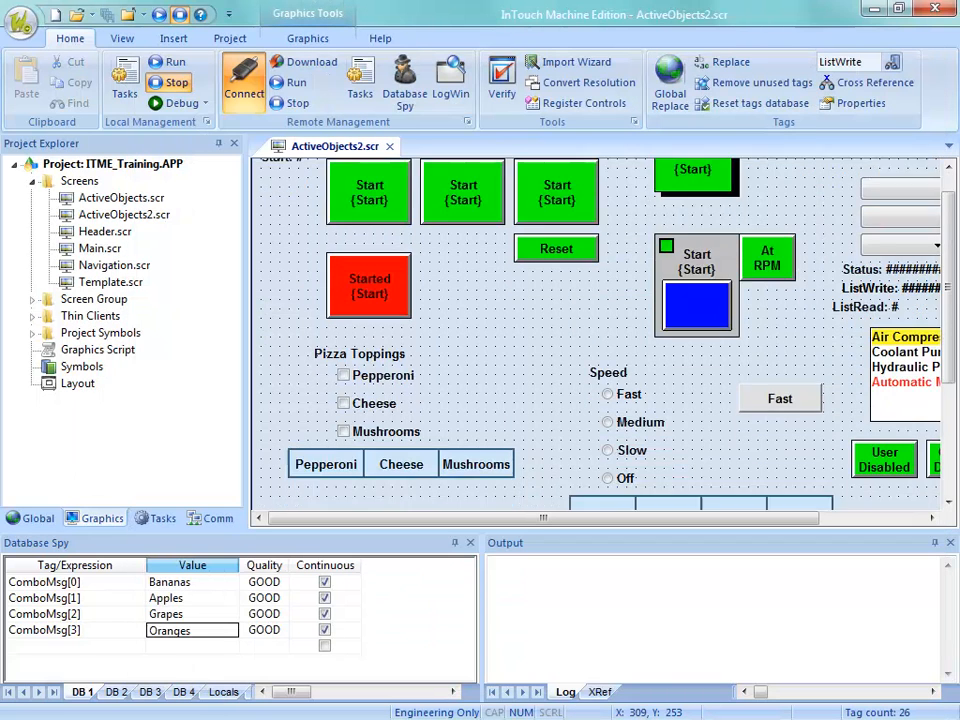
# Step: Duplicate the multistate indicator directly to its right and set the copy's type to Multistate Pushbutton
pyautogui.scroll(-3, 600, 330)
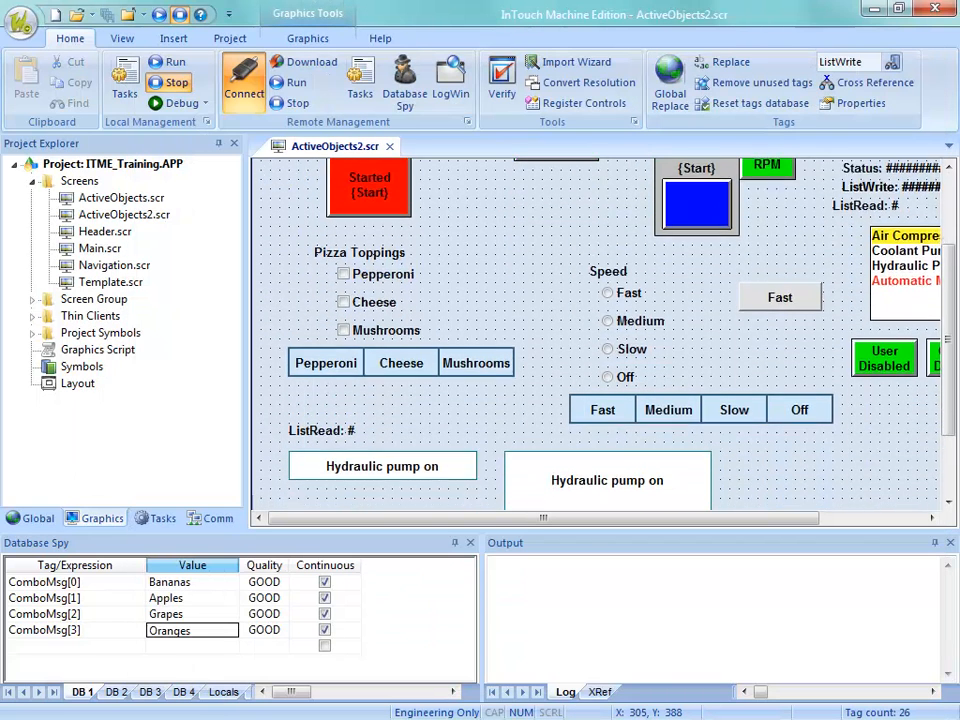
pyautogui.click(607, 418)
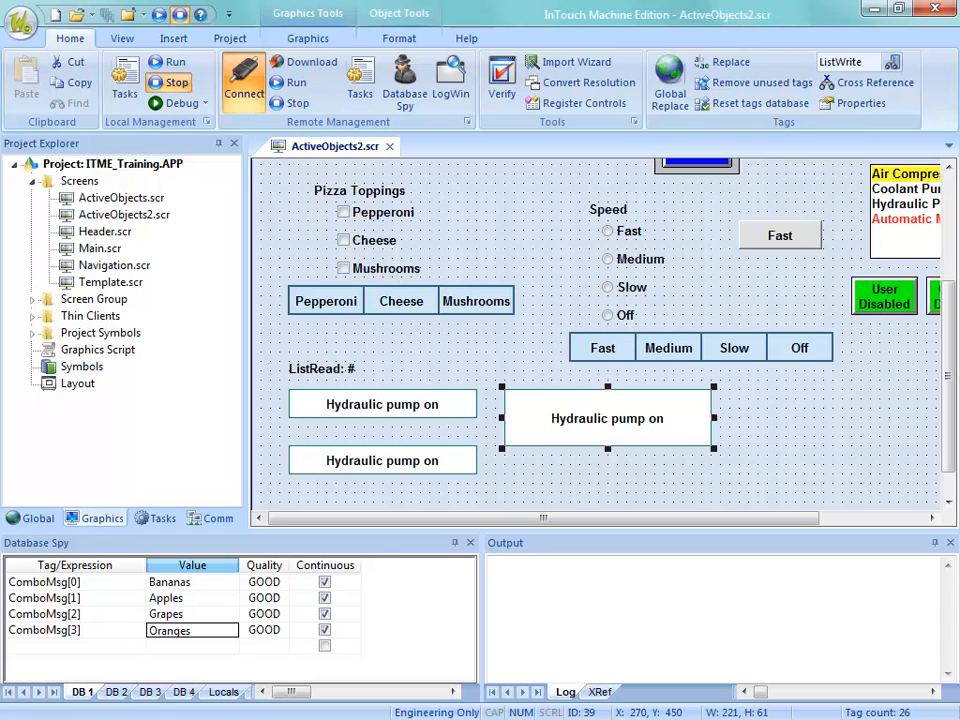
pyautogui.doubleClick(607, 418)
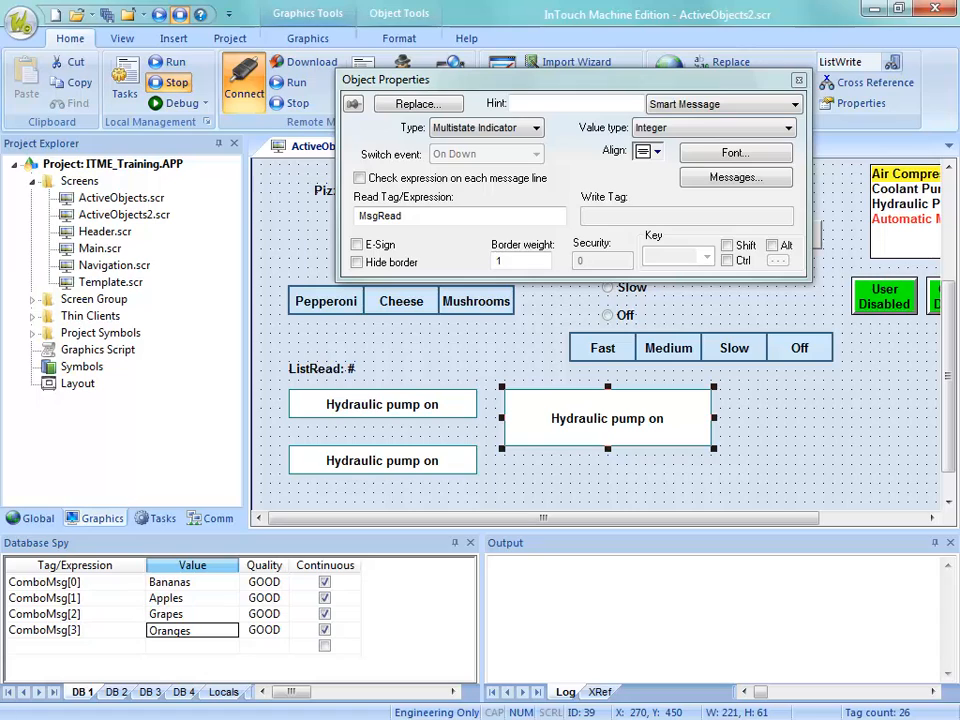
pyautogui.moveTo(607, 418); pyautogui.dragTo(823, 418)
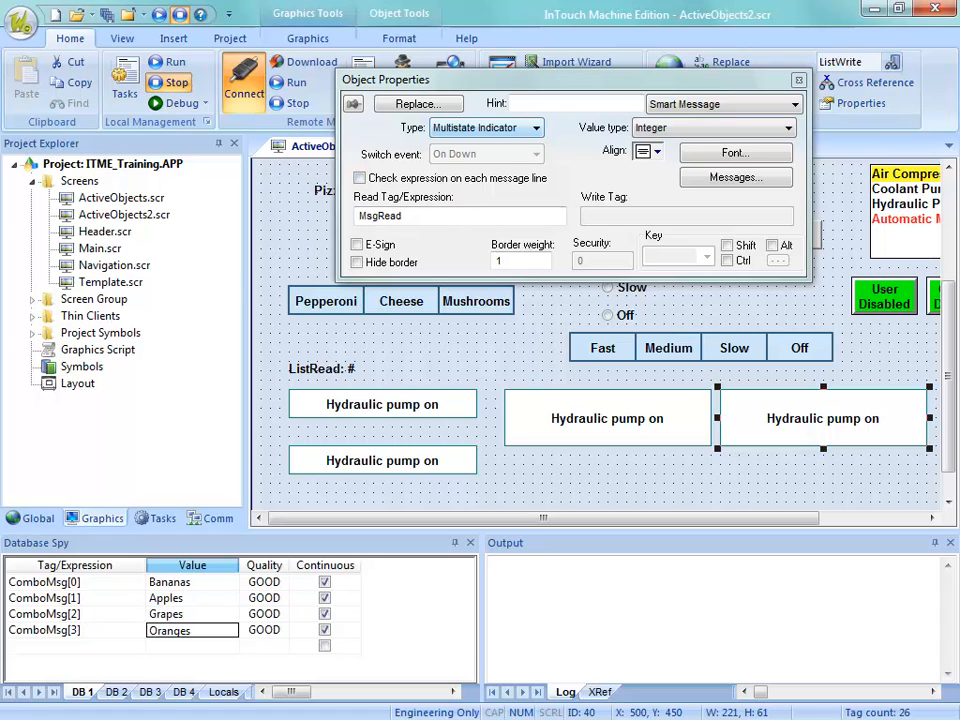
pyautogui.click(535, 128)
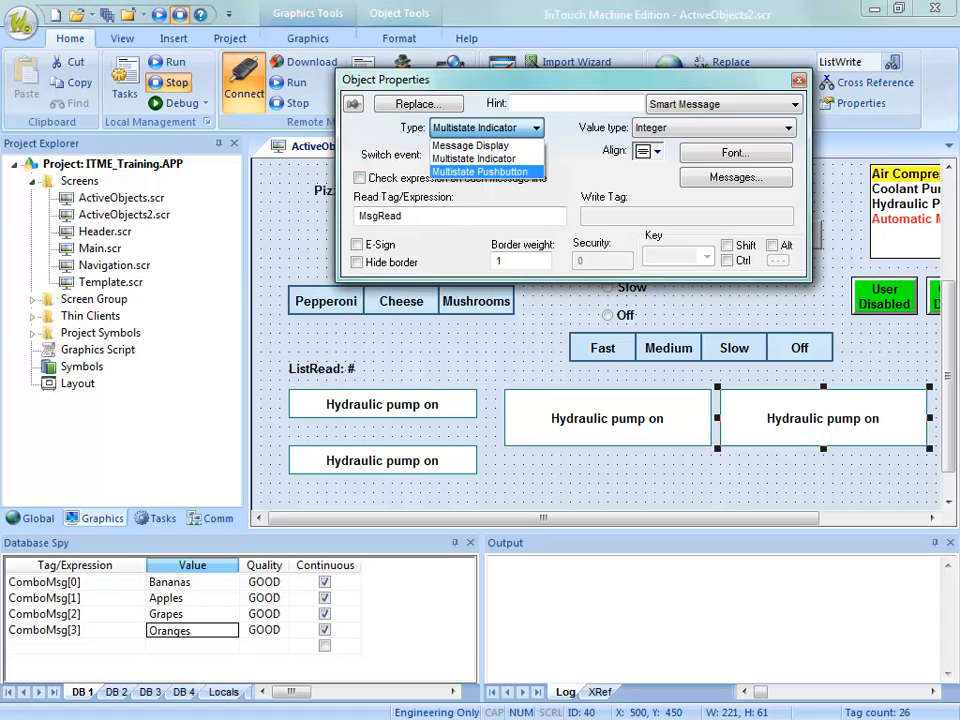
pyautogui.click(480, 172)
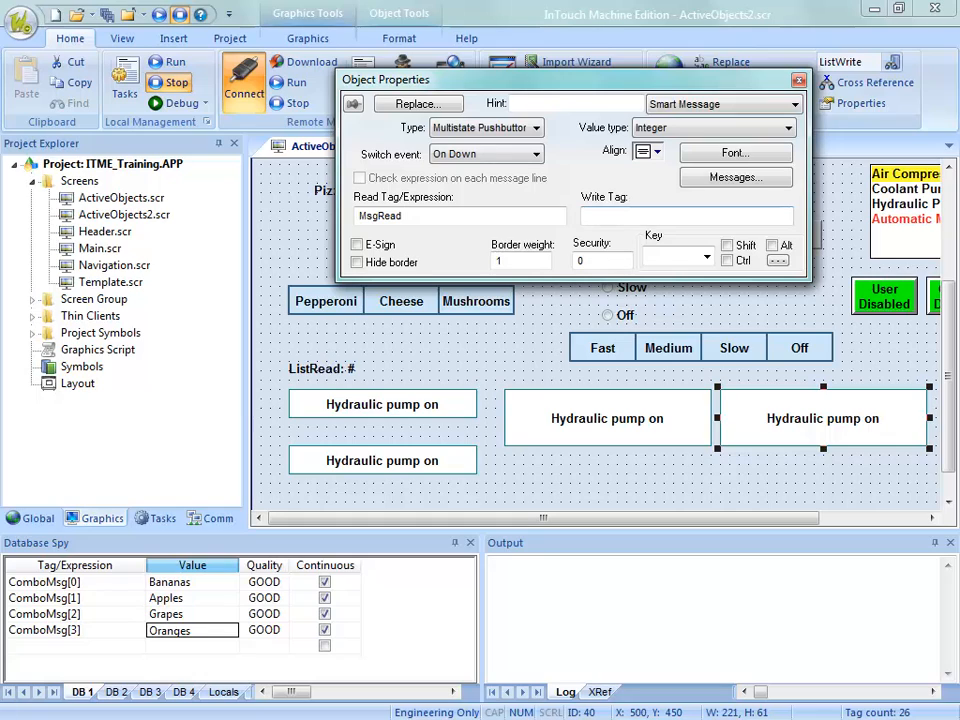
# Step: Set the pushbutton's write tag to MsgWrite and create it as an Integer tag with Server scope
pyautogui.click(660, 216)
pyautogui.write('MsgWrite')
pyautogui.press('Return')
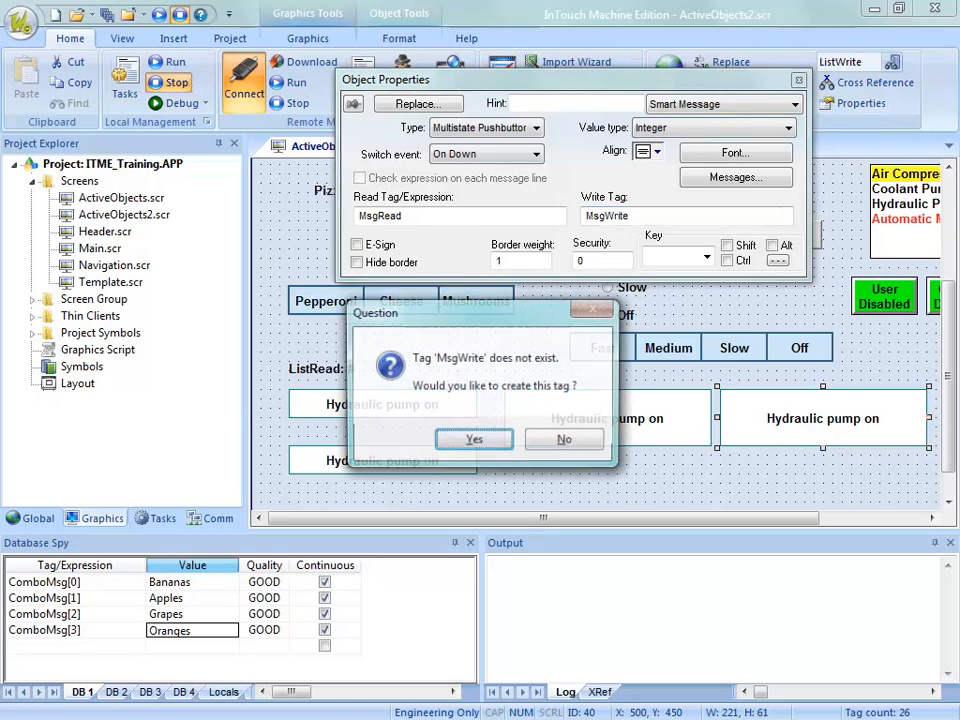
pyautogui.press('Return')
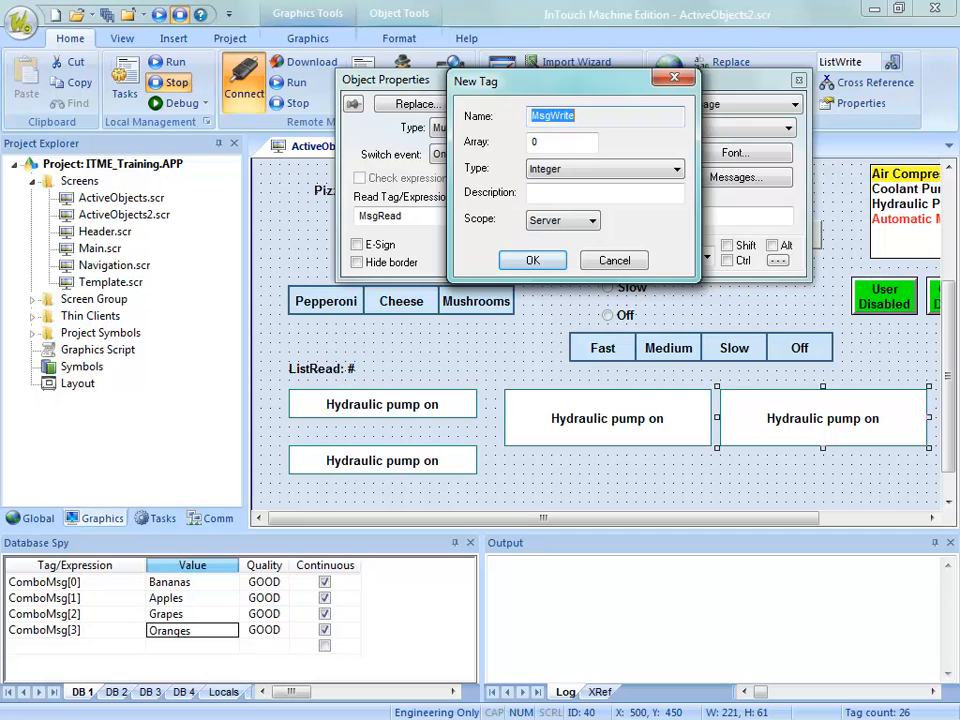
pyautogui.press('Return')
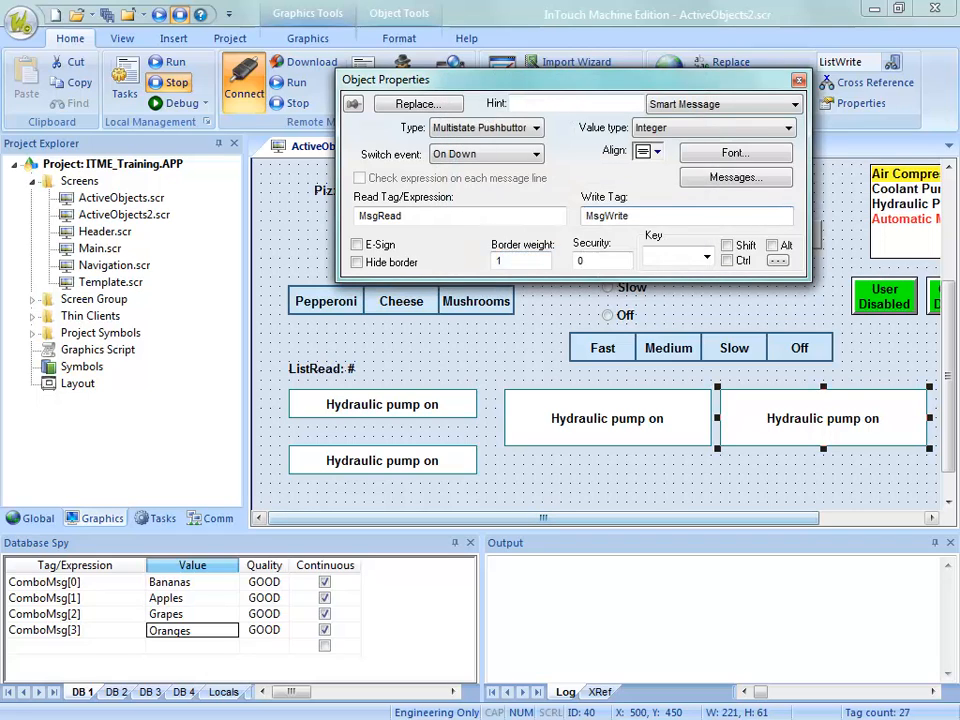
# Step: Copy the ListRead label from above the Smart Messages to just above the new multistate pushbutton
pyautogui.click(324, 369)
pyautogui.moveTo(324, 369); pyautogui.dragTo(783, 379)
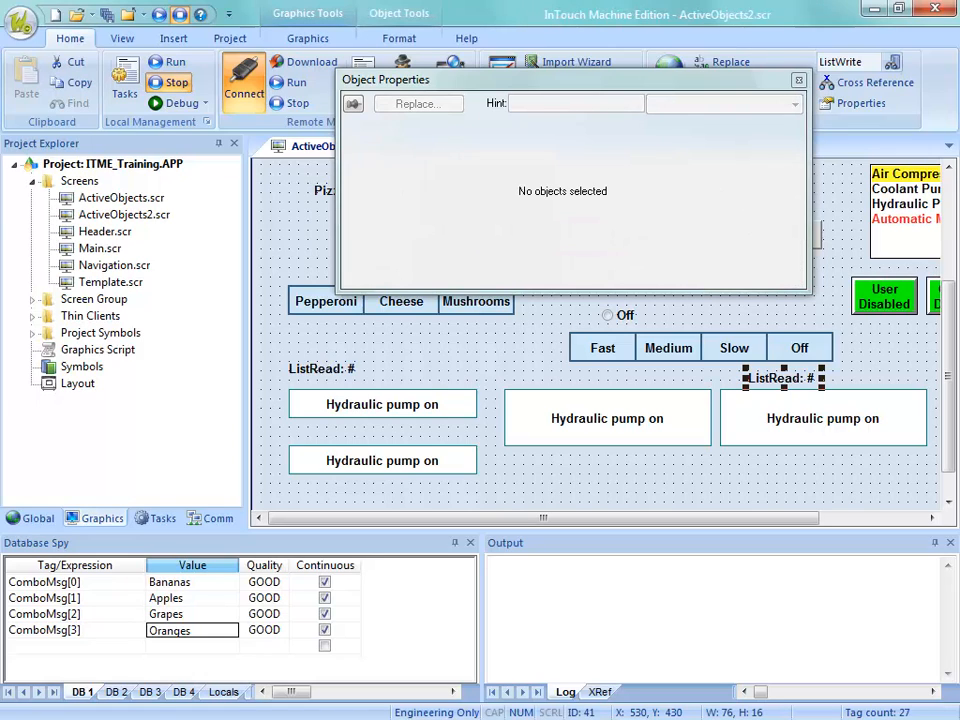
pyautogui.click(887, 372)
pyautogui.click(783, 379)
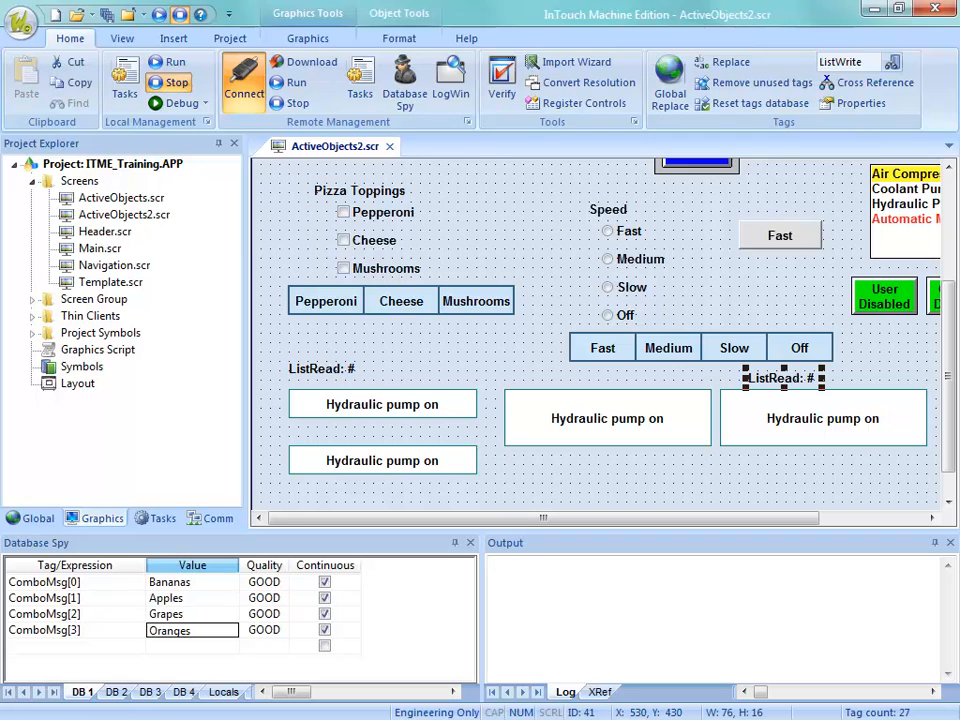
# Step: Link the copied label's text data link to the MsgWrite tag
pyautogui.doubleClick(783, 379)
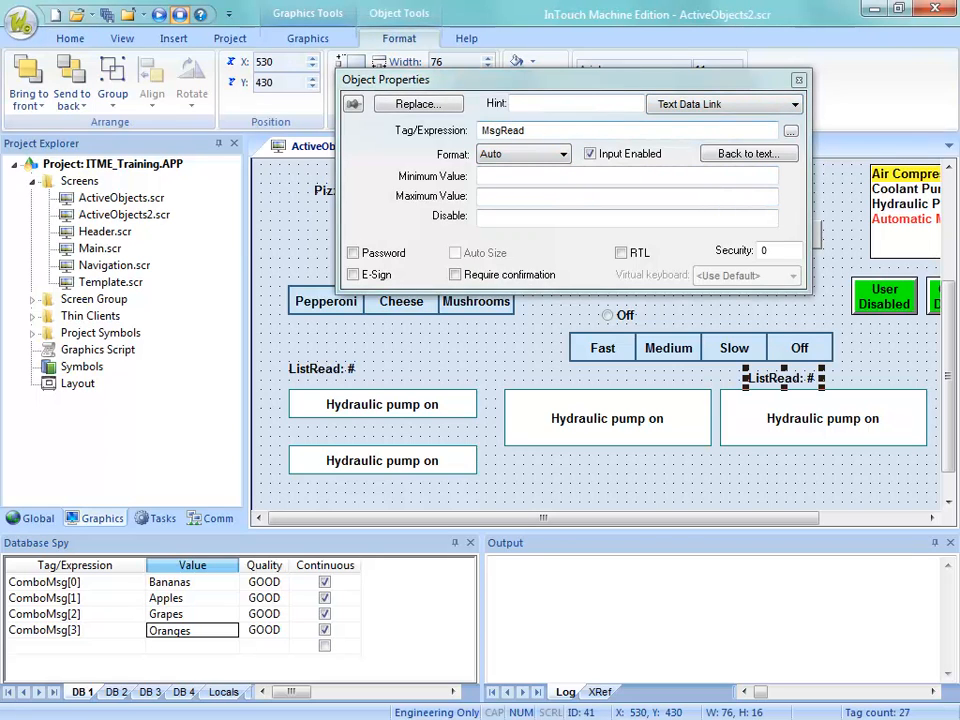
pyautogui.click(791, 131)
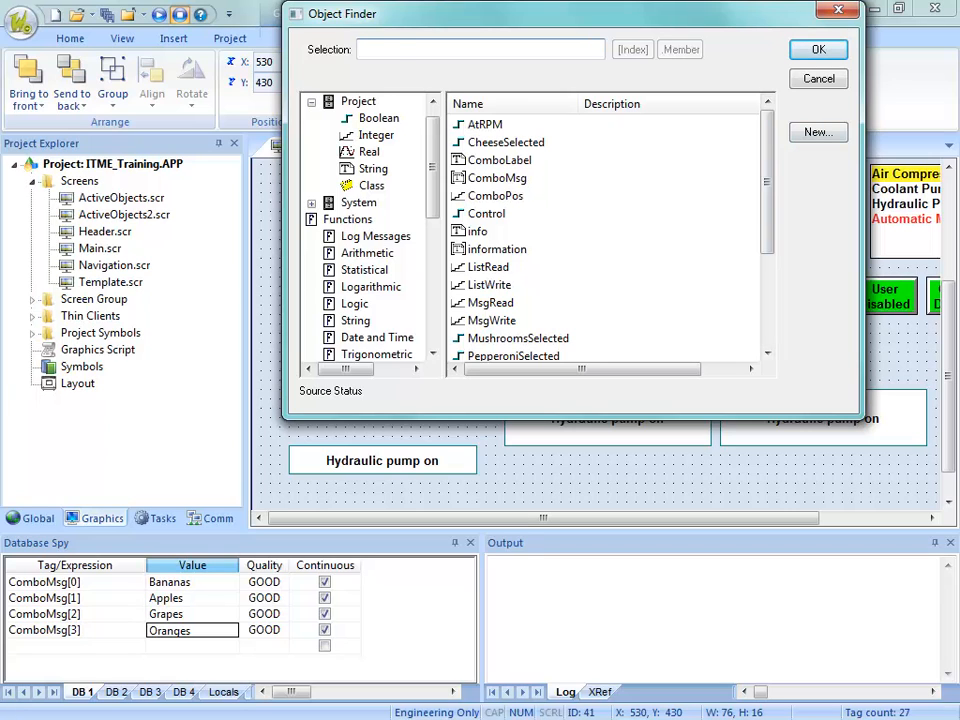
pyautogui.click(492, 321)
pyautogui.click(818, 49)
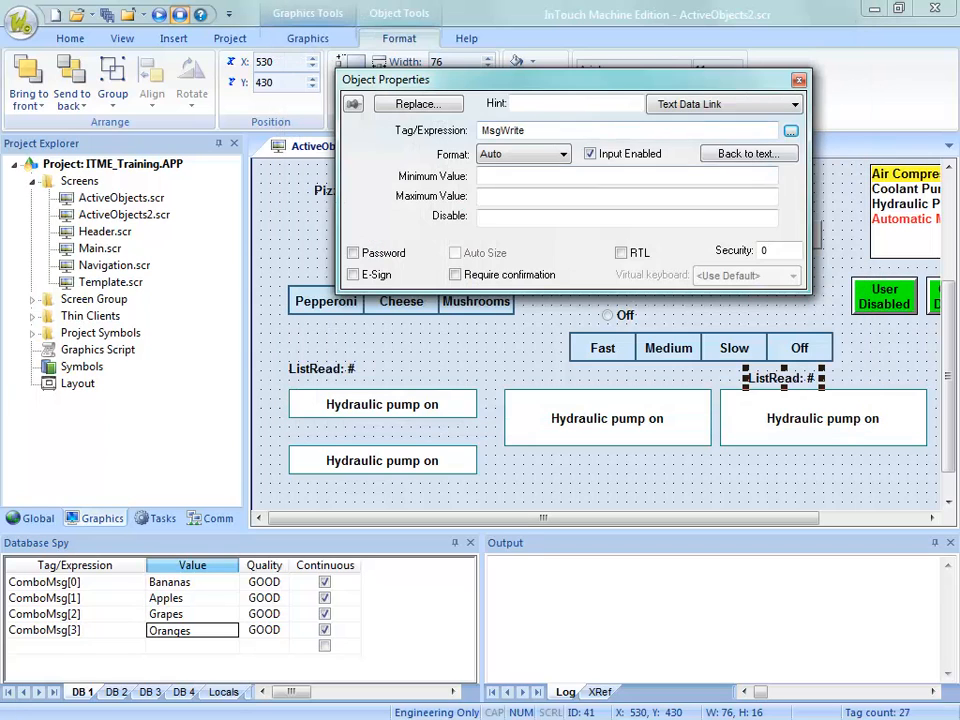
# Step: Change the copied label's caption to "MsgWrite: #"
pyautogui.click(747, 152)
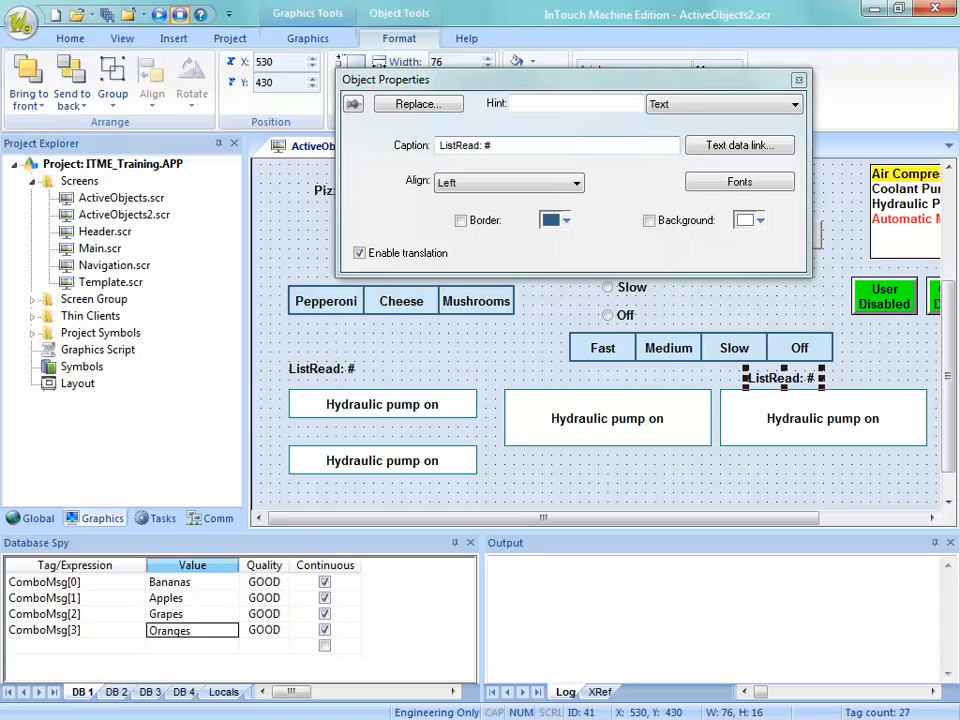
pyautogui.click(481, 145)
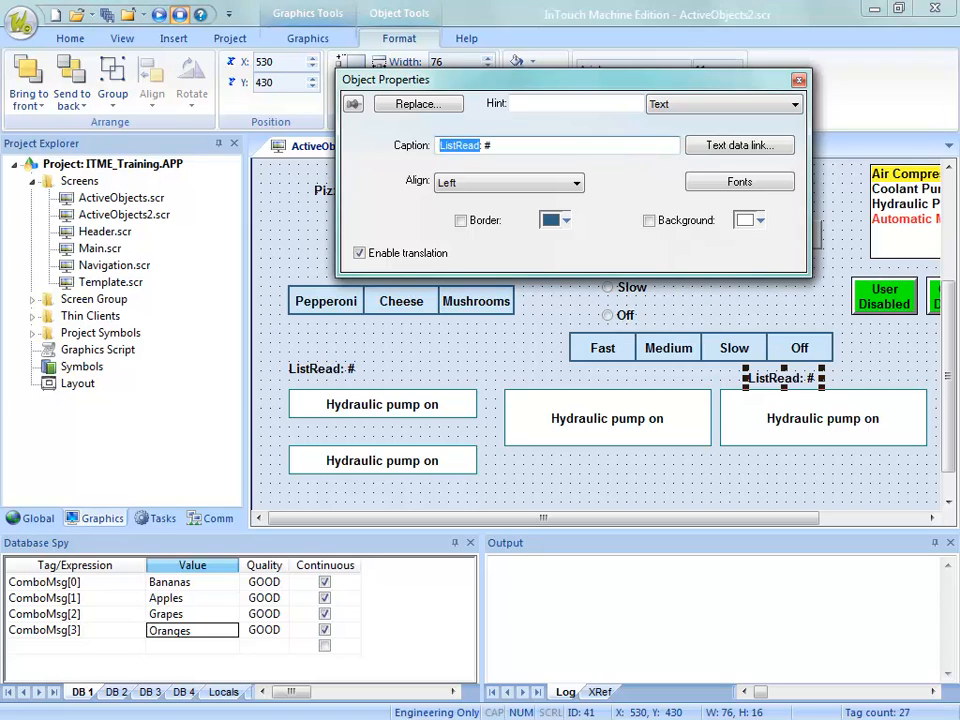
pyautogui.write('MsgR')
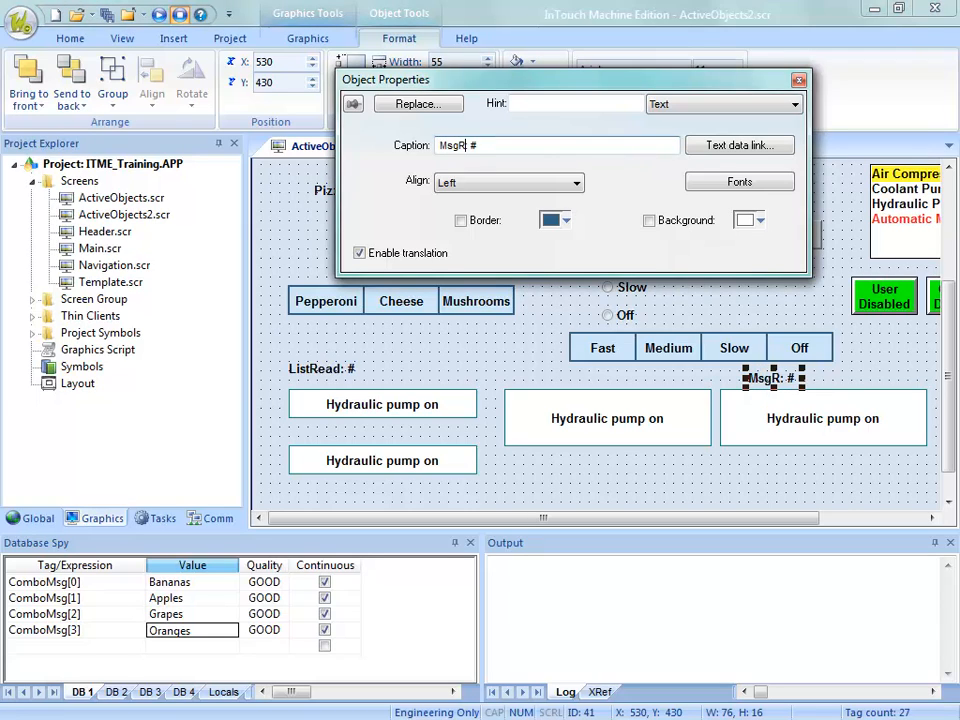
pyautogui.press('BackSpace')
pyautogui.write('Write')
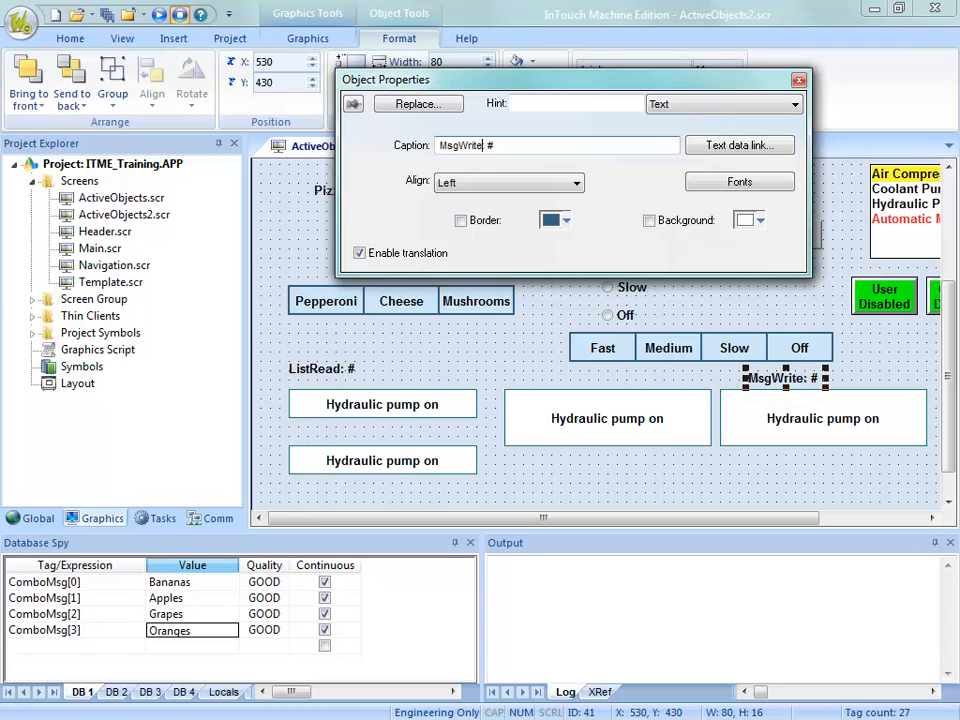
# Step: Check that the ListRead label above the Smart Messages is linked to MsgRead, and change its caption to "MsgRead: #"
pyautogui.click(323, 369)
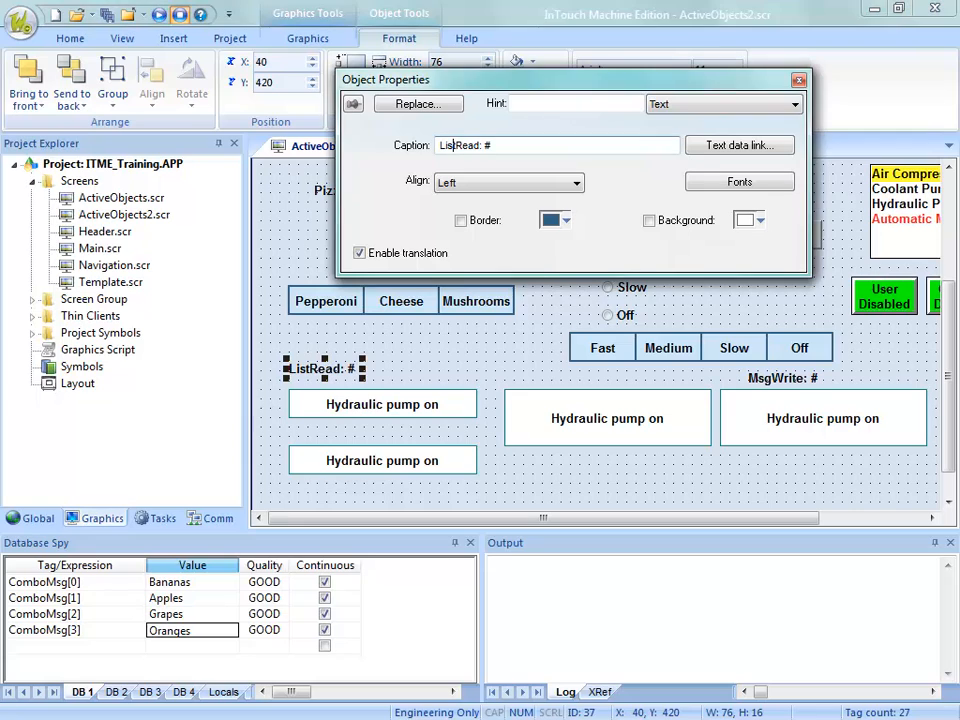
pyautogui.click(740, 146)
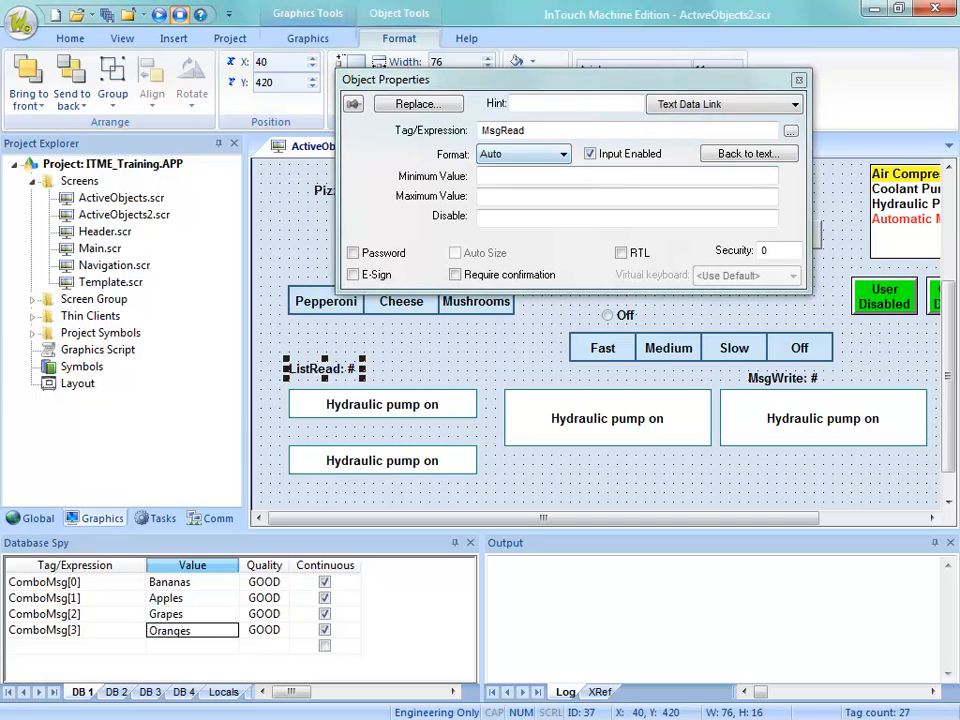
pyautogui.click(748, 153)
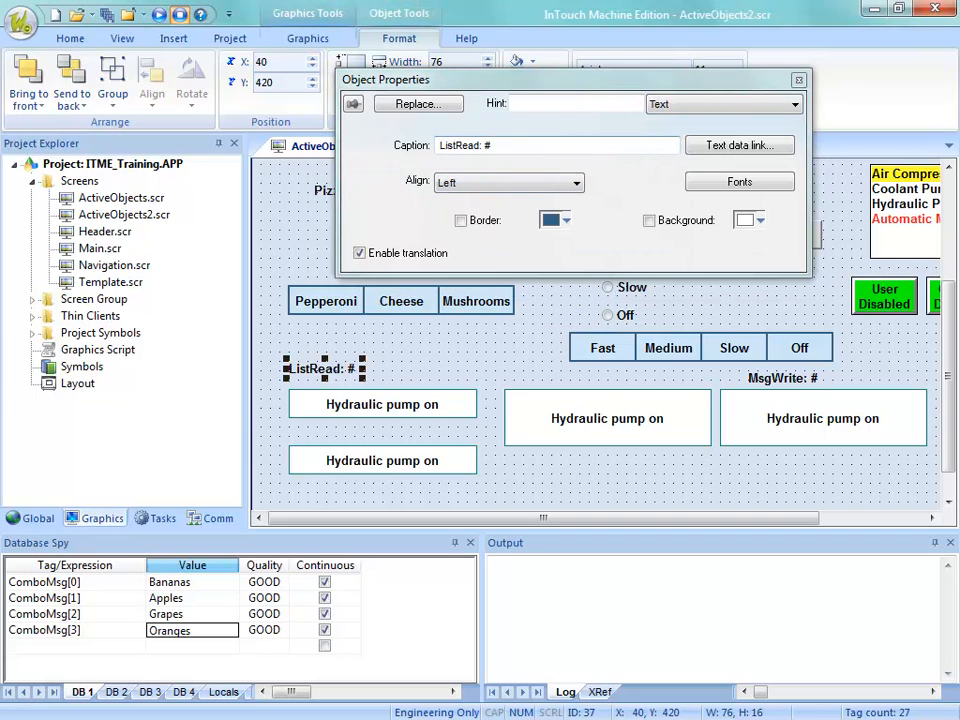
pyautogui.moveTo(440, 145); pyautogui.dragTo(457, 145)
pyautogui.write('Msg')
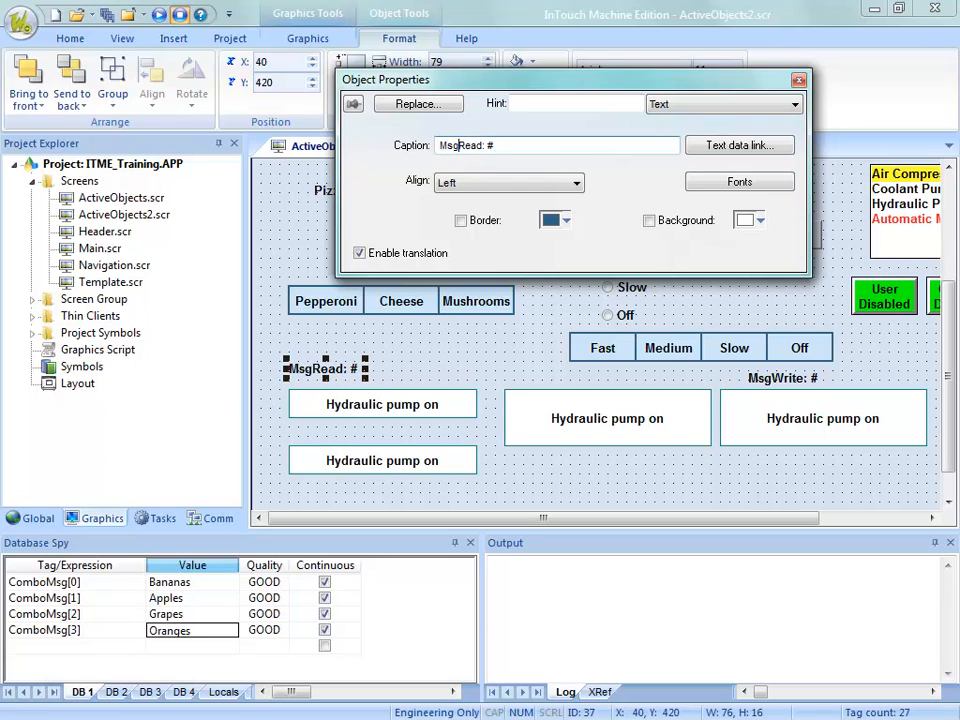
pyautogui.click(640, 378)
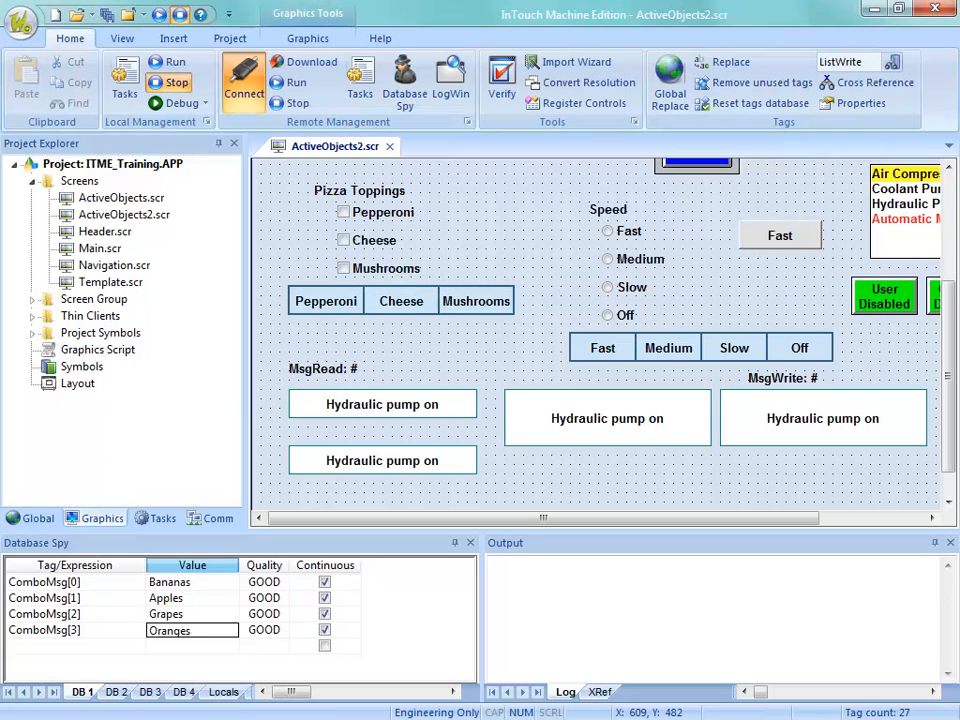
# Step: Examine the multistate pushbutton's switch event options, keeping On Down, and review its message configuration
pyautogui.doubleClick(826, 418)
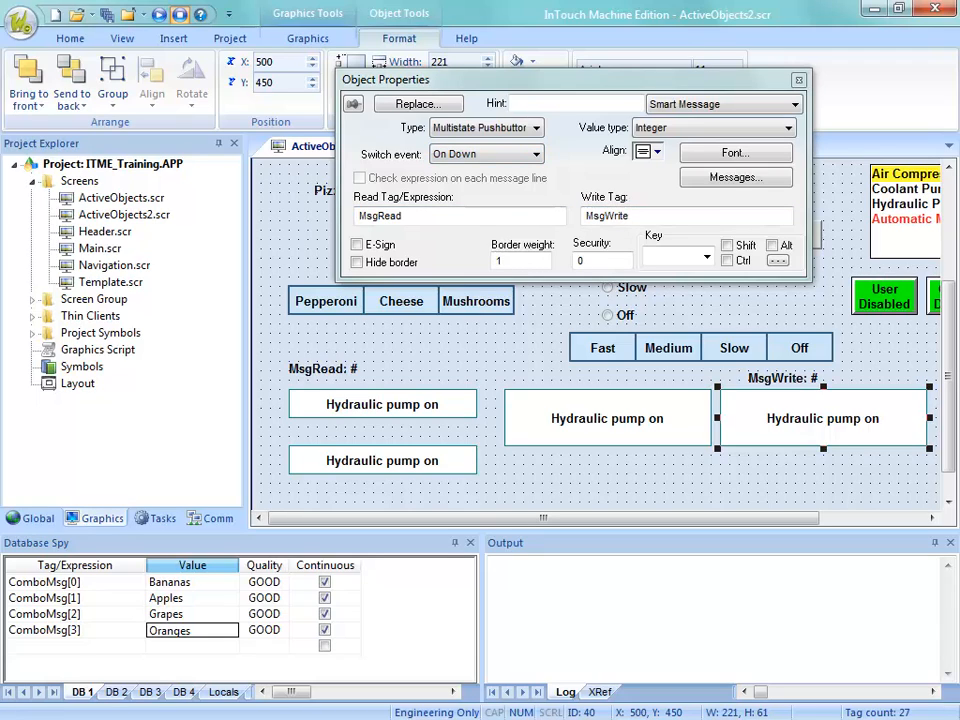
pyautogui.click(536, 154)
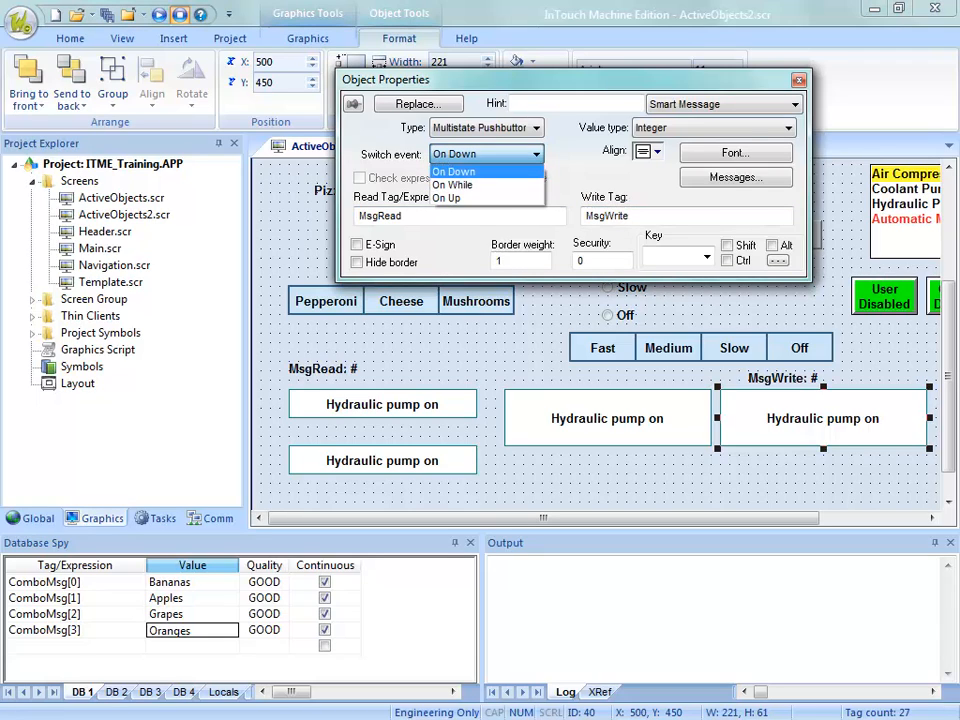
pyautogui.click(536, 154)
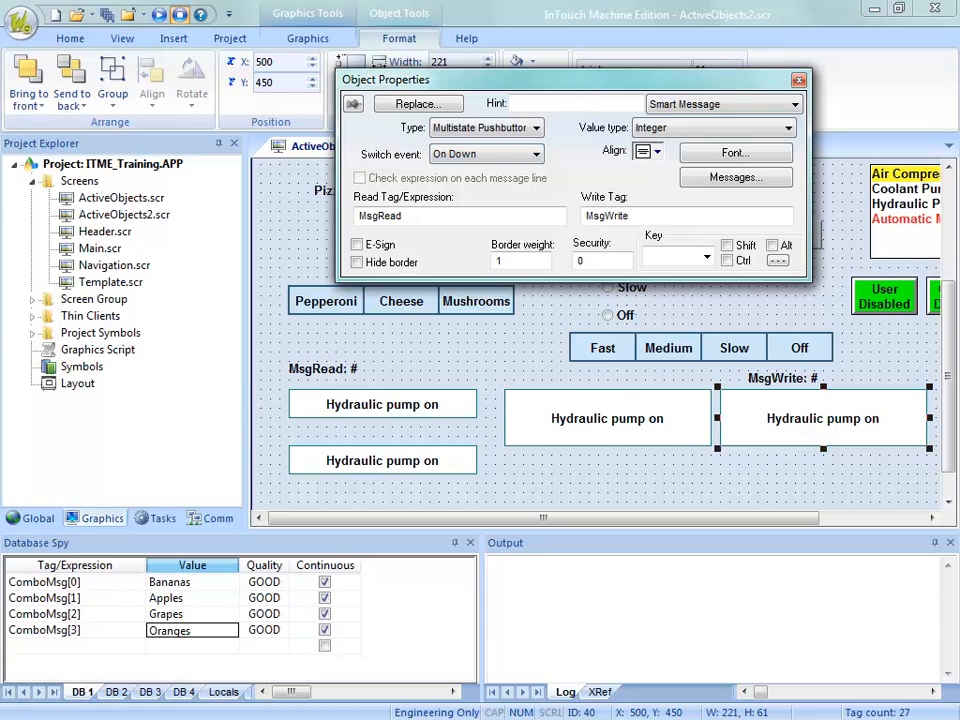
pyautogui.click(536, 154)
pyautogui.click(536, 154)
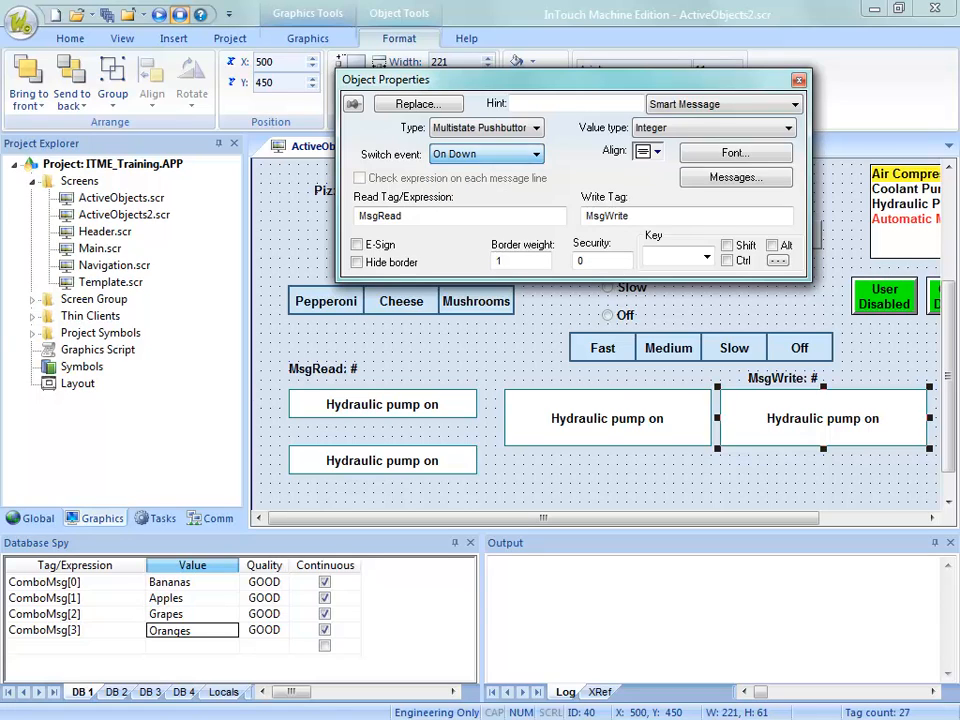
pyautogui.click(536, 154)
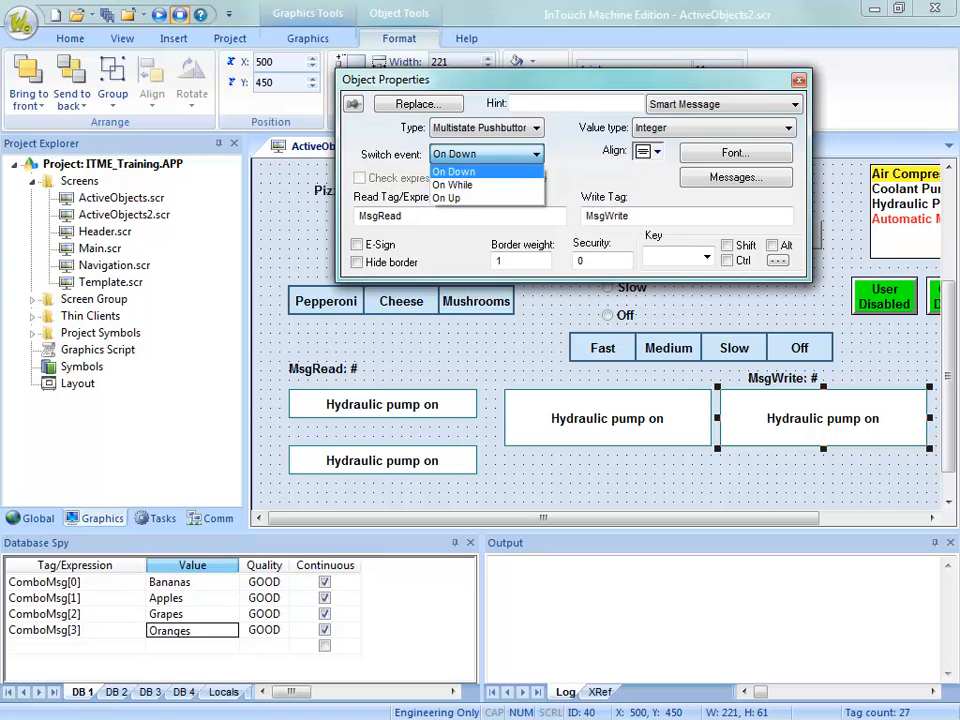
pyautogui.click(480, 171)
pyautogui.click(736, 177)
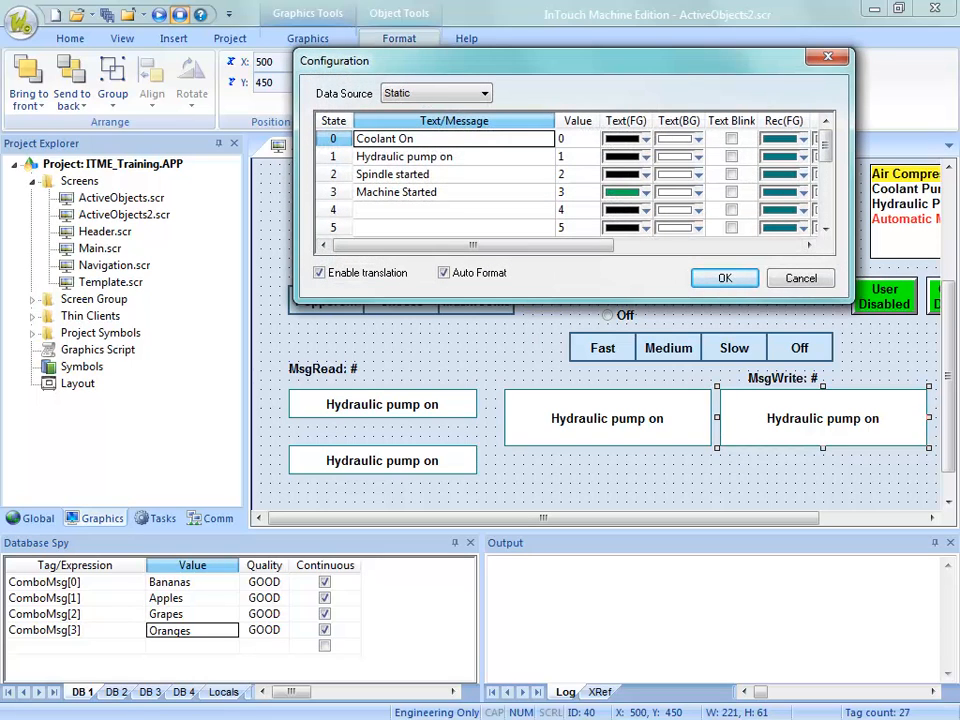
pyautogui.click(725, 278)
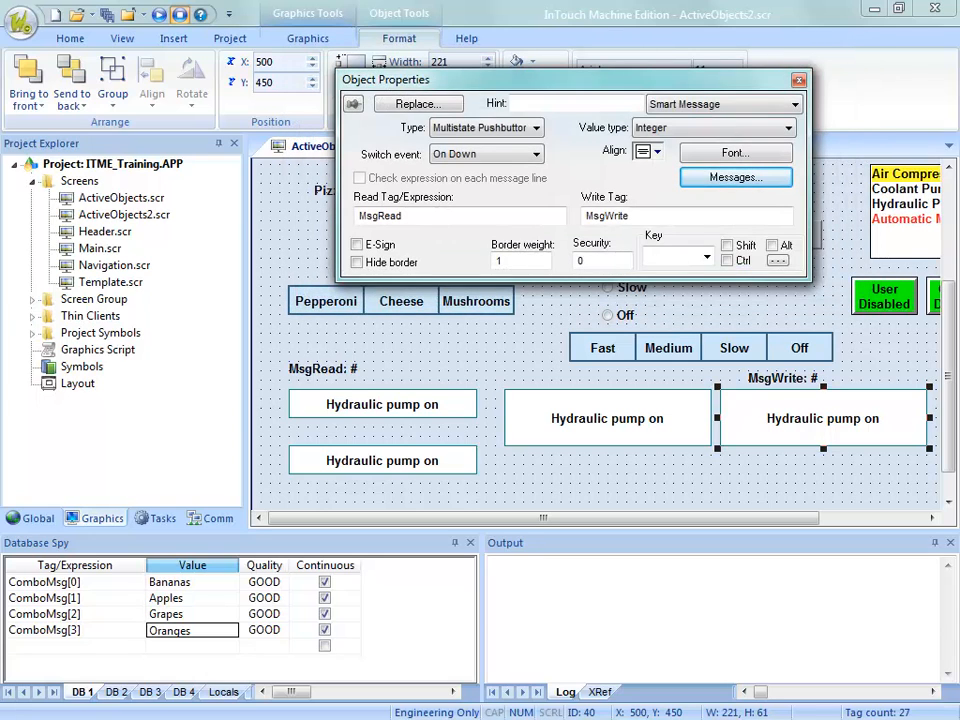
pyautogui.click(703, 505)
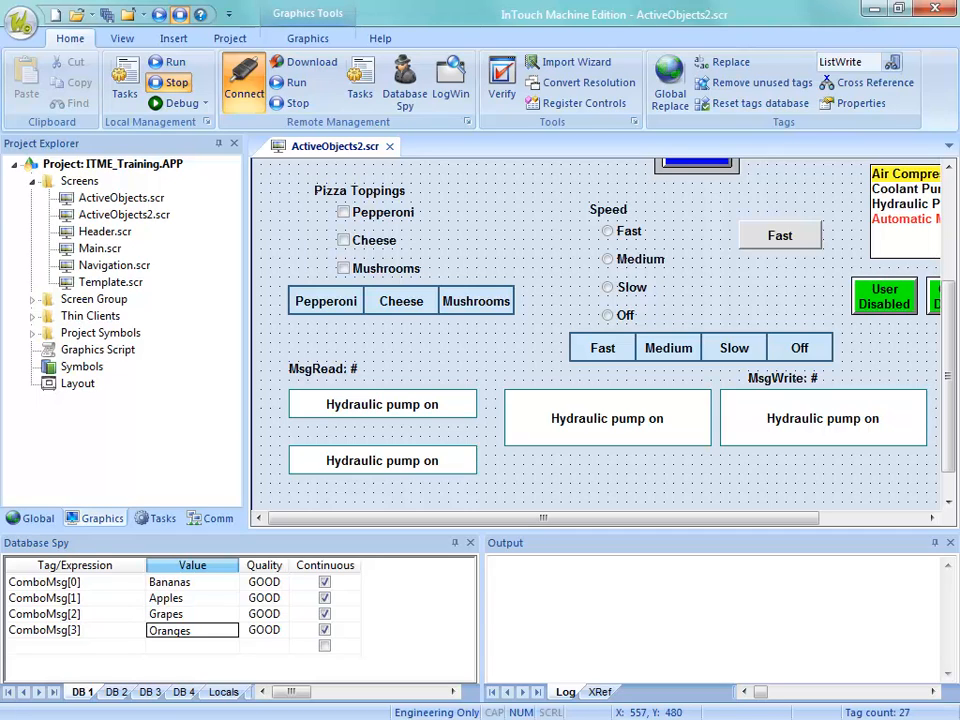
pyautogui.doubleClick(773, 418)
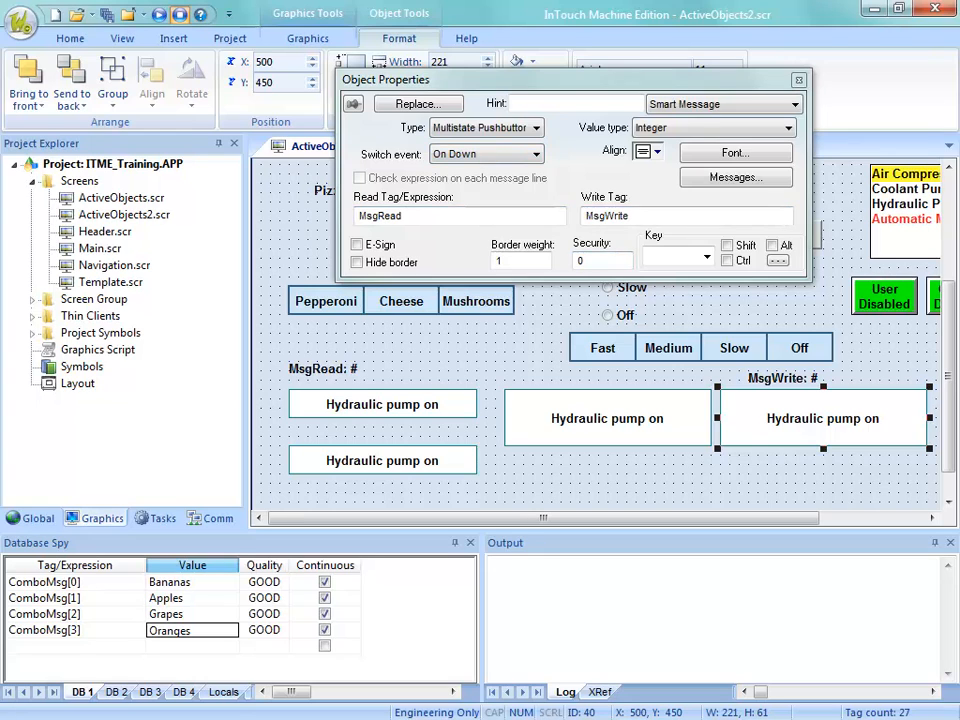
pyautogui.click(743, 494)
# Step: Close the ActiveObjects2 screen with its changes saved, and reopen it
pyautogui.rightClick(377, 146)
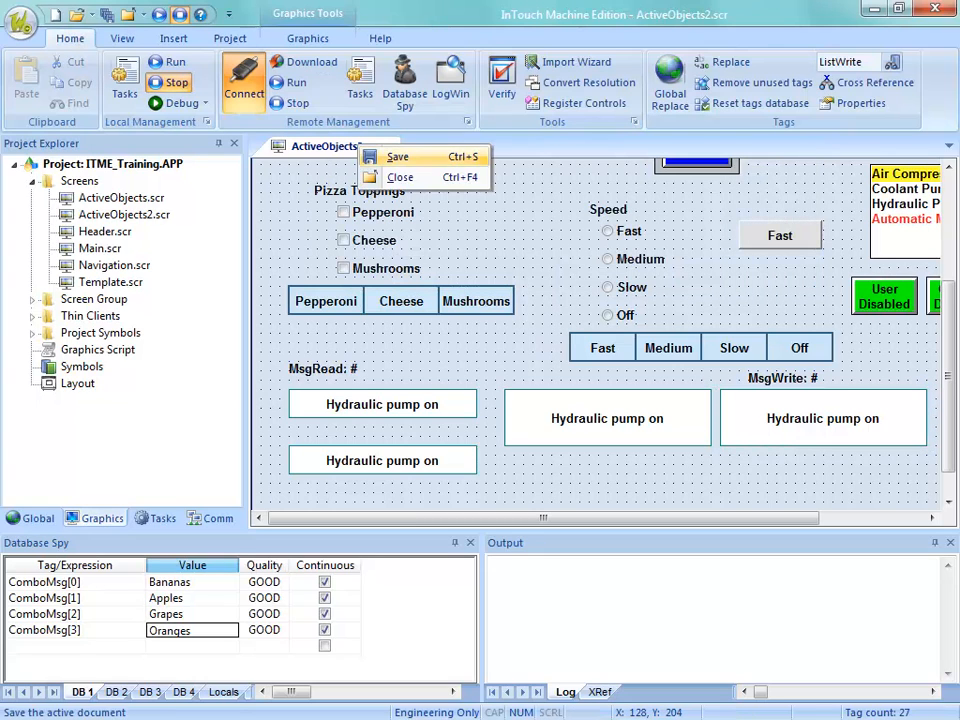
pyautogui.click(405, 176)
pyautogui.click(559, 449)
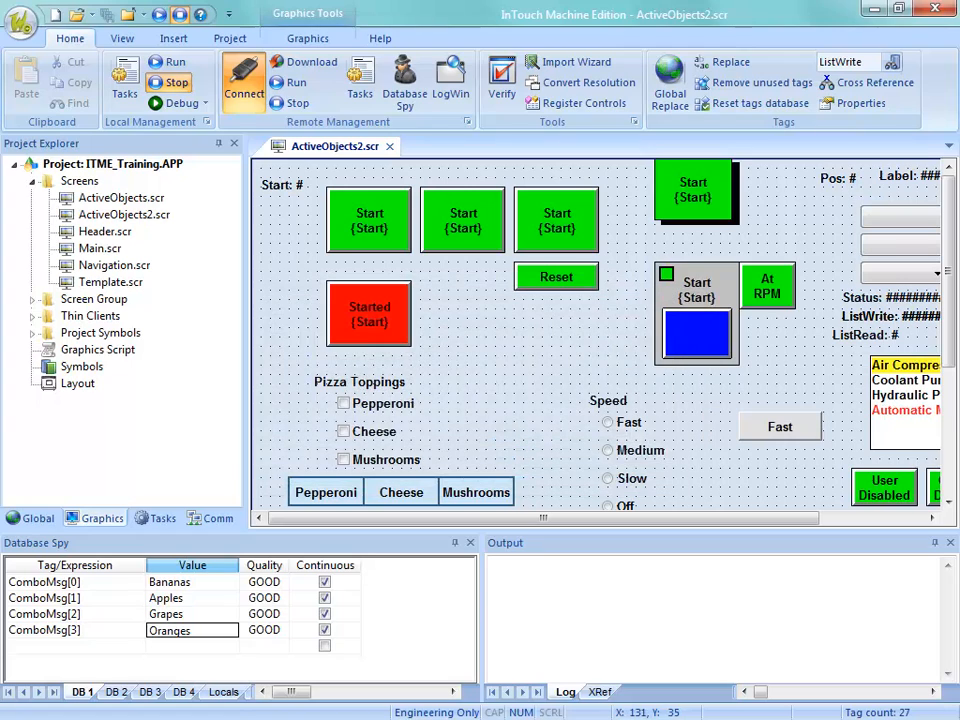
# Step: Stop the remote project, download the updated files and run it again
pyautogui.click(291, 103)
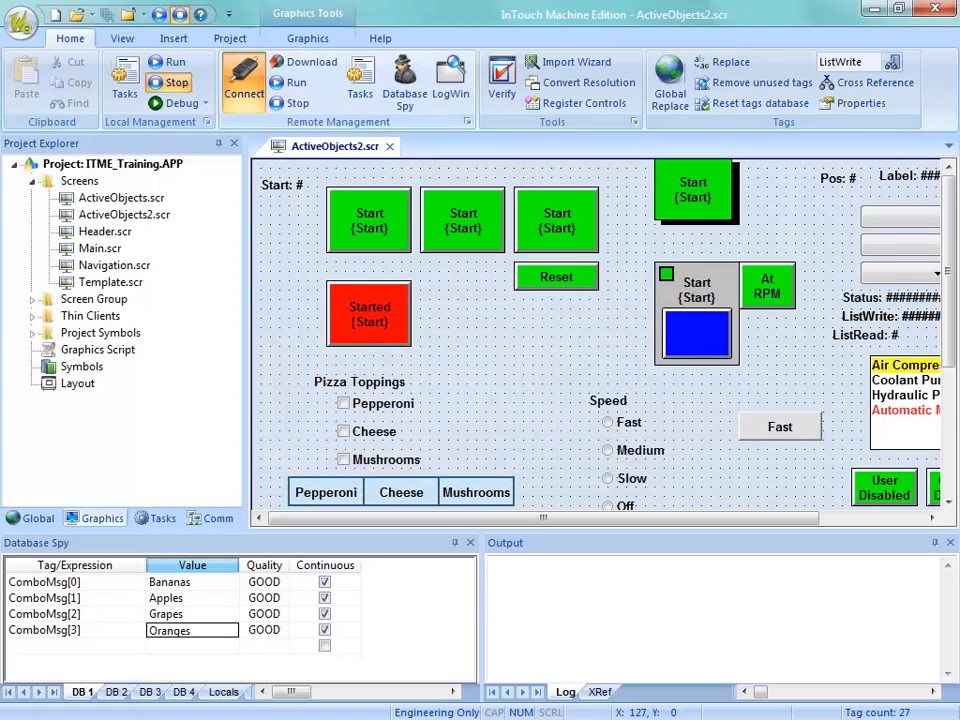
pyautogui.click(300, 62)
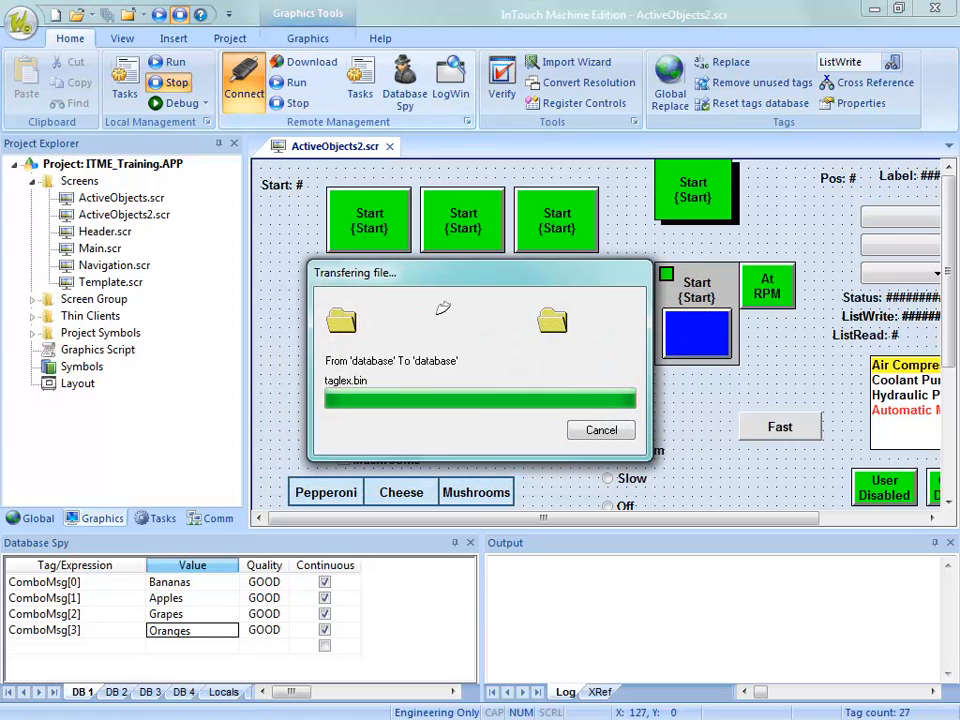
pyautogui.hotkey('alt', 'Tab')
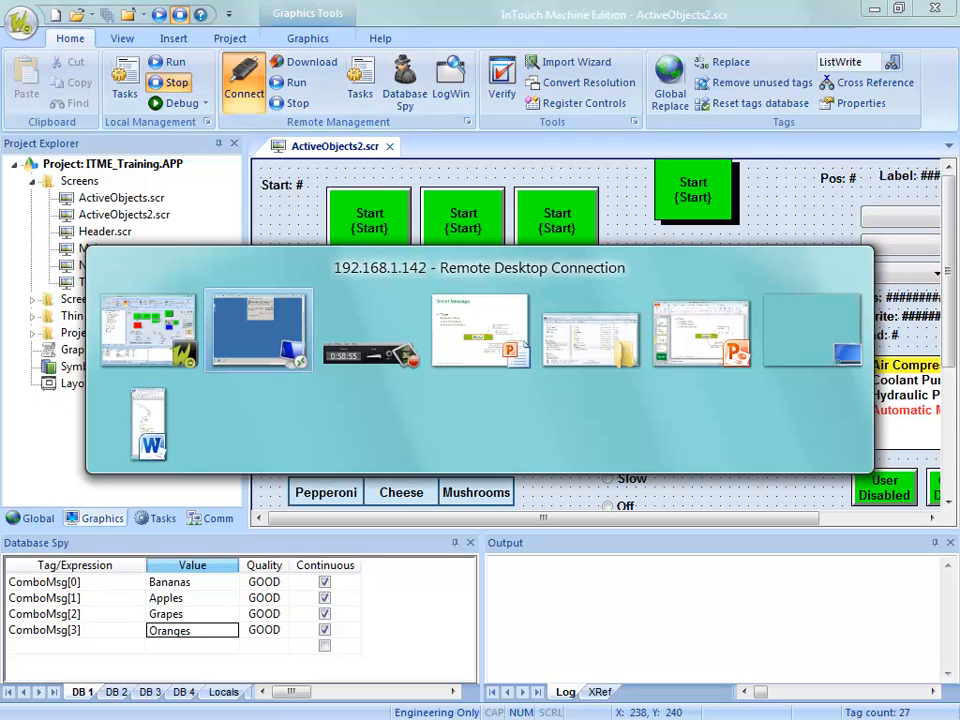
pyautogui.hotkey('alt', 'Tab')
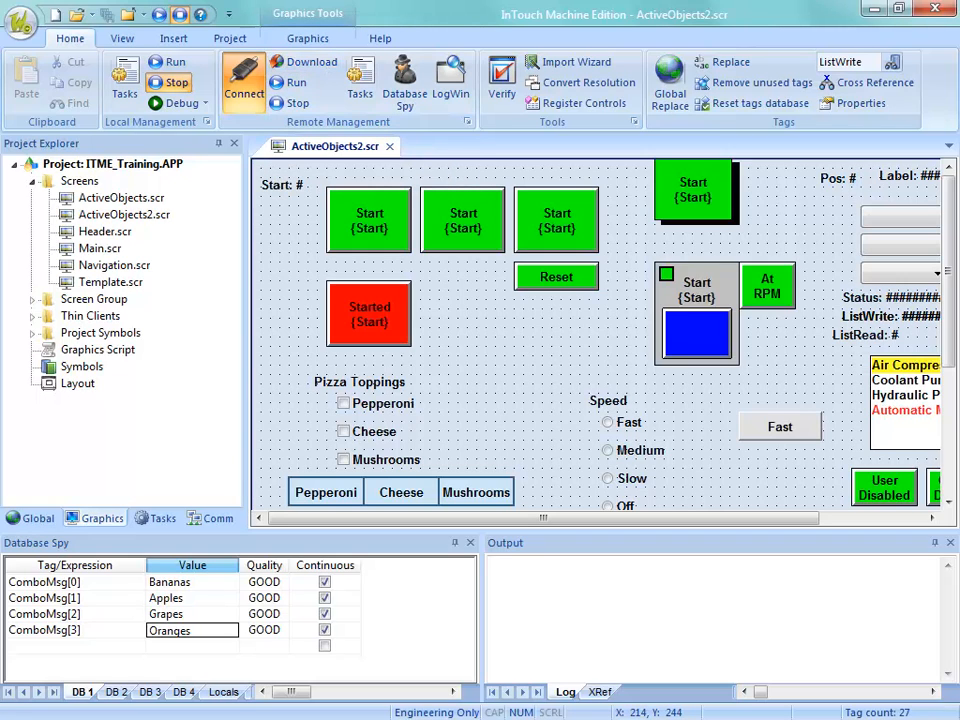
# Step: Switch to the Remote Desktop session, dismiss the license notice and open the Active Objects 2 screen
pyautogui.hotkey('alt', 'Tab')
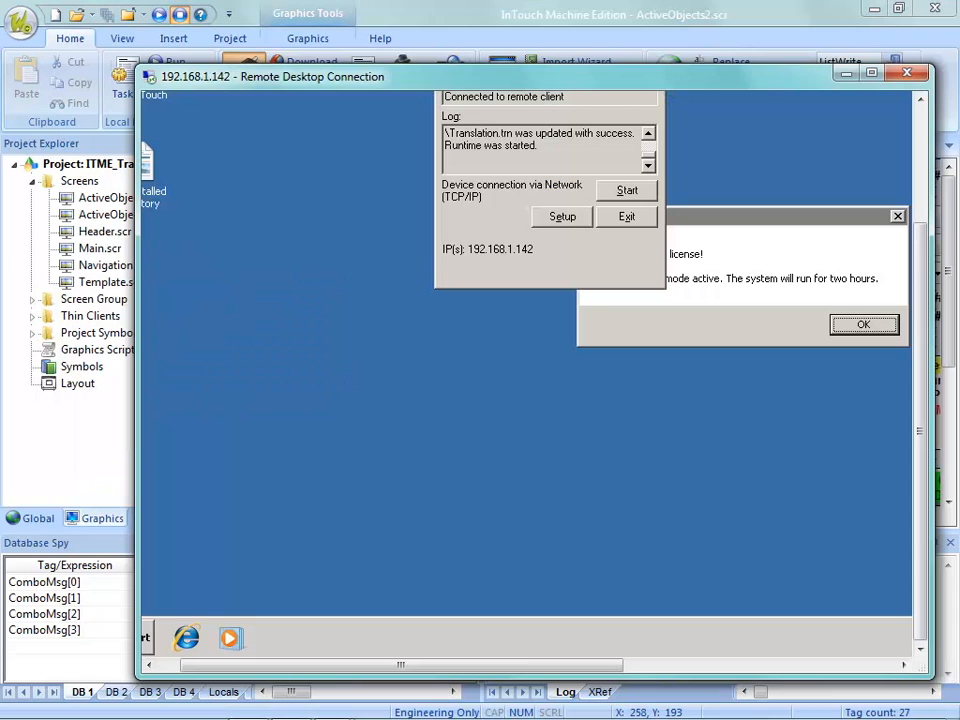
pyautogui.press('Return')
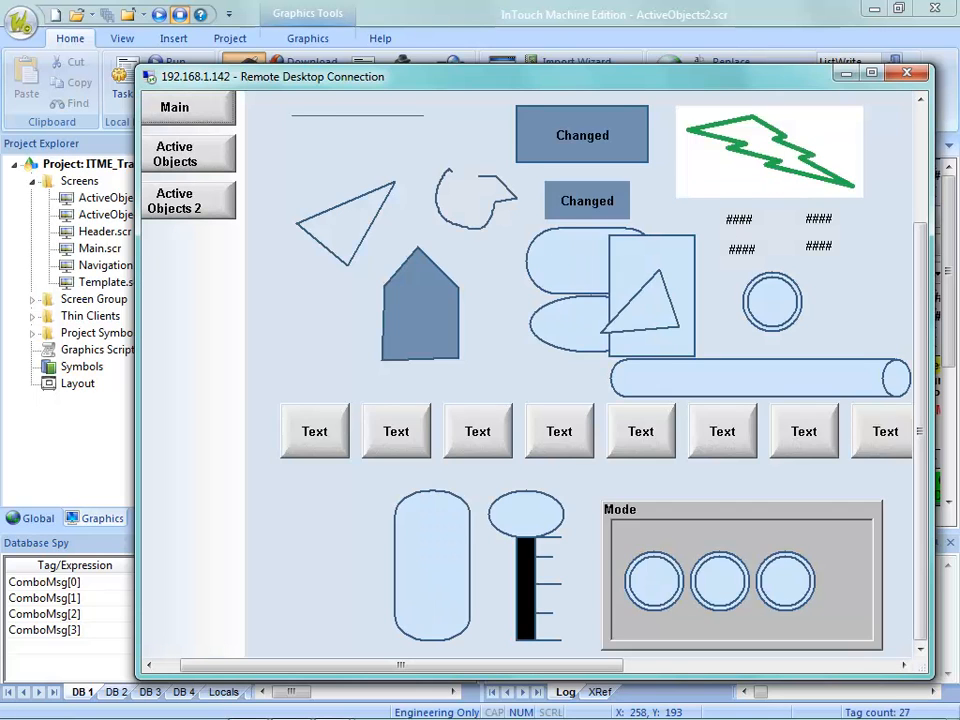
pyautogui.click(188, 200)
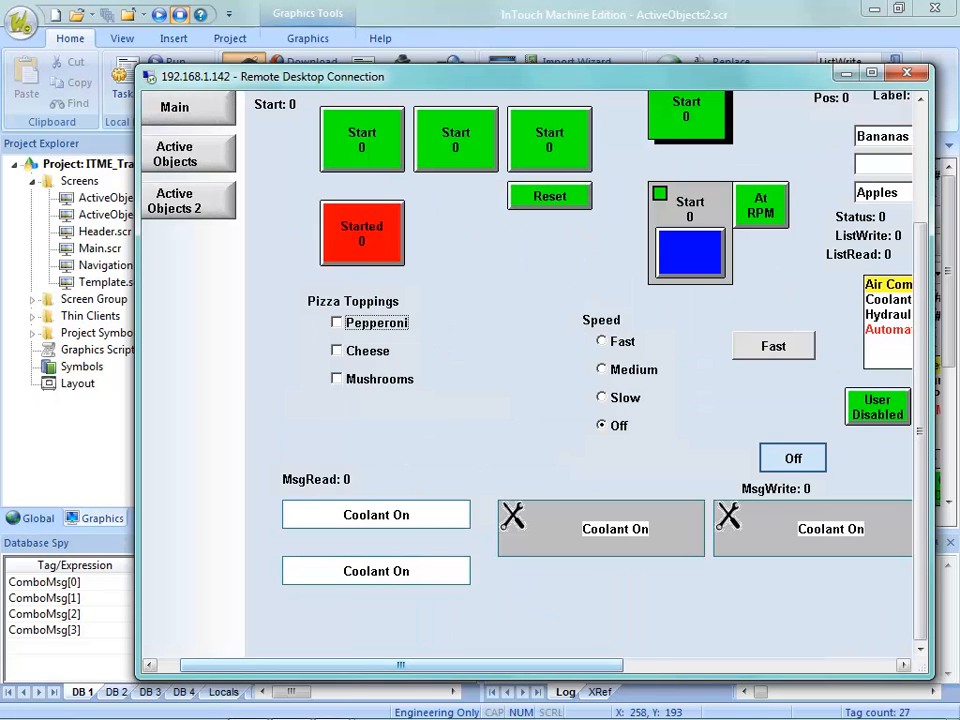
pyautogui.moveTo(401, 665); pyautogui.dragTo(461, 665)
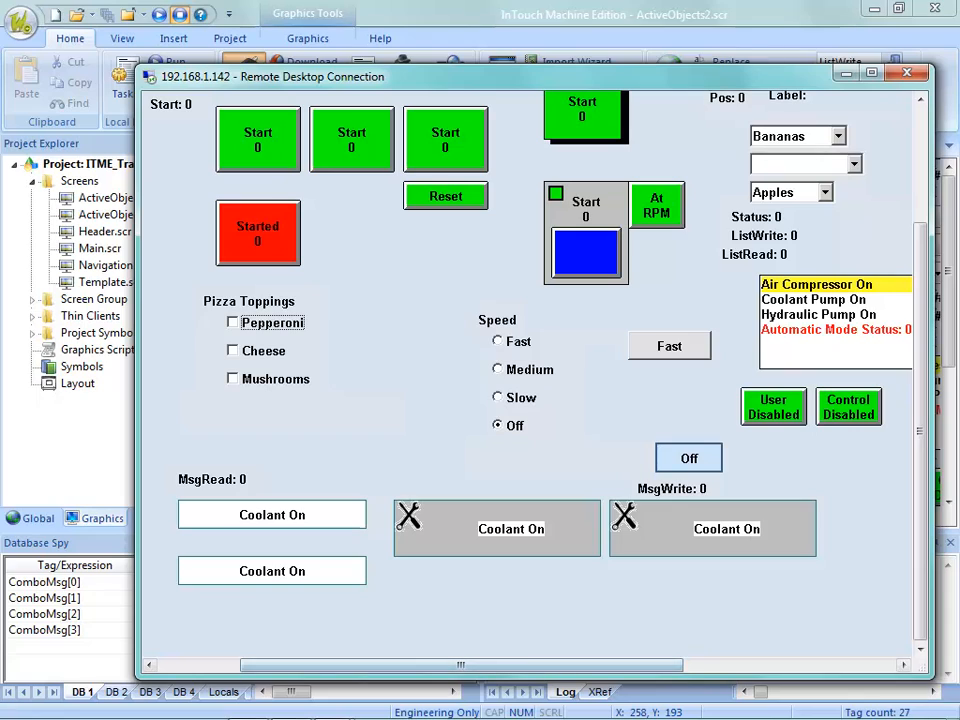
# Step: Set MsgRead to 3 on the running Active Objects 2 screen
pyautogui.click(243, 480)
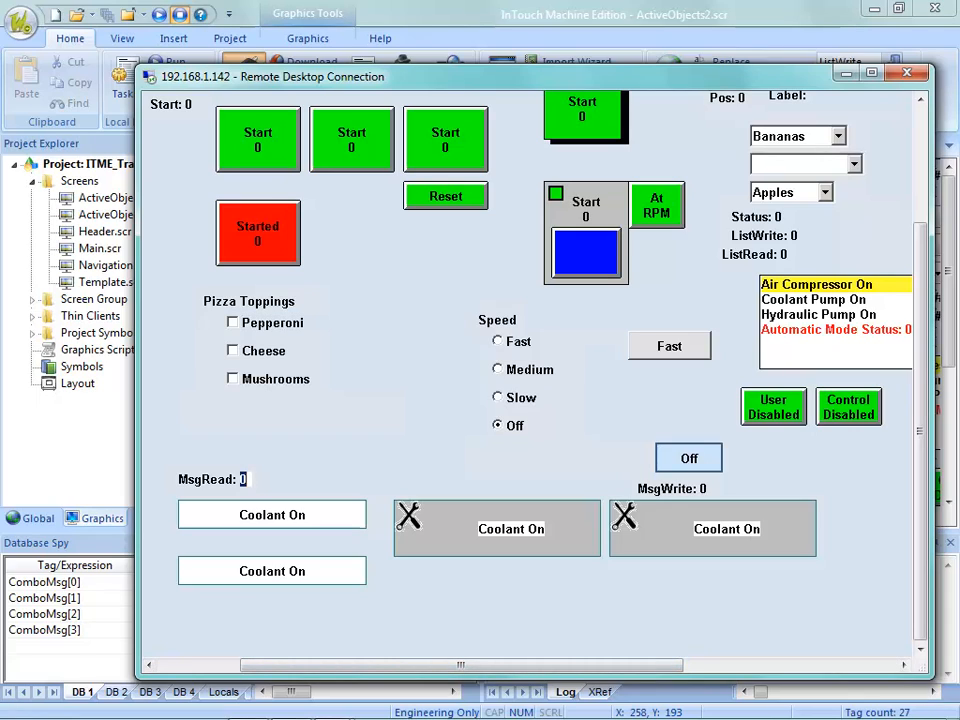
pyautogui.write('3')
pyautogui.press('Return')
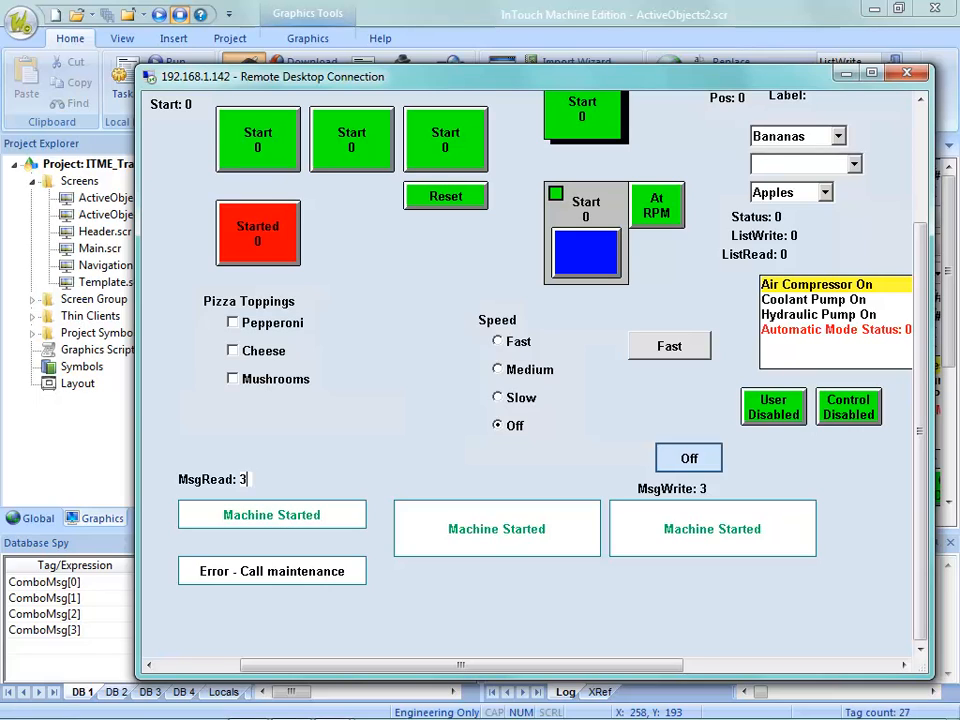
# Step: Cycle the multistate pushbutton repeatedly through its messages to test MsgWrite, and return to the InTouch Machine Edition editor
pyautogui.click(712, 529)
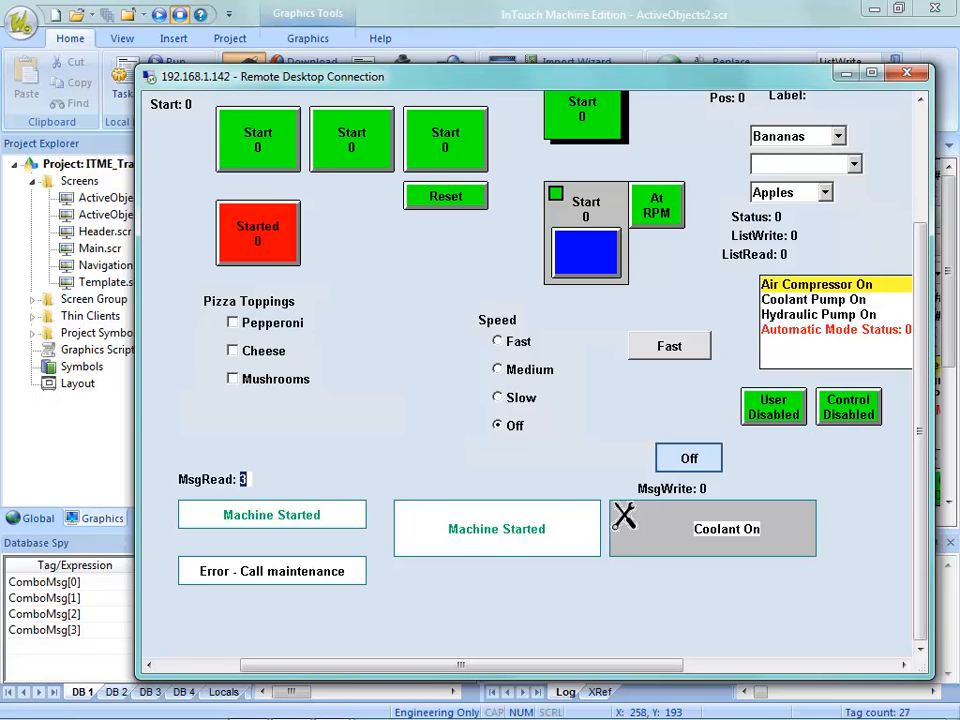
pyautogui.click(624, 515)
pyautogui.click(712, 529)
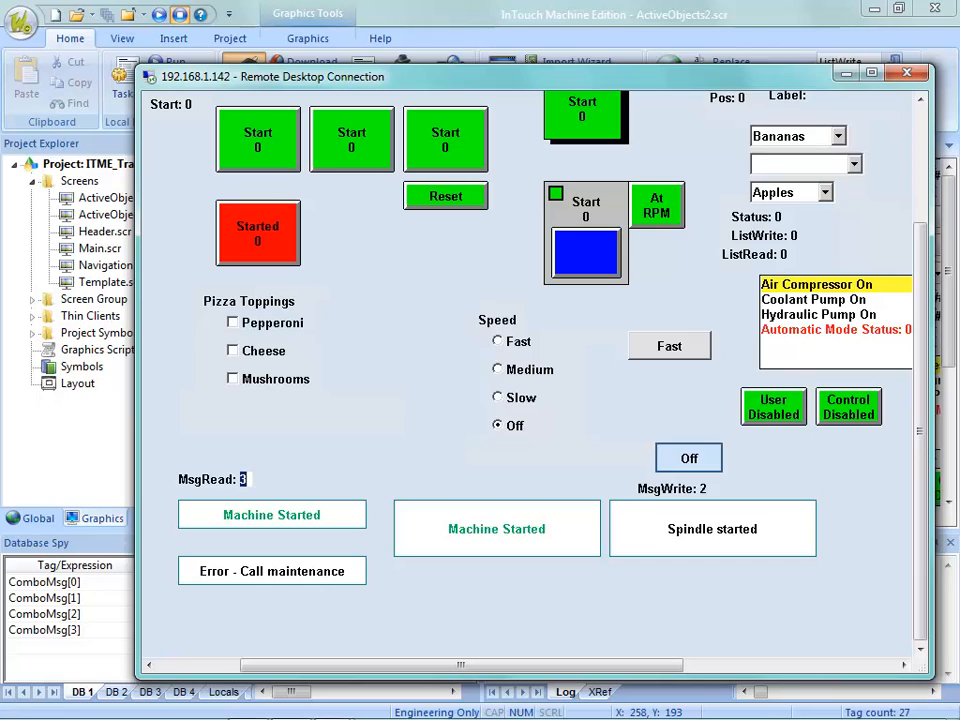
pyautogui.click(712, 529)
pyautogui.click(621, 510)
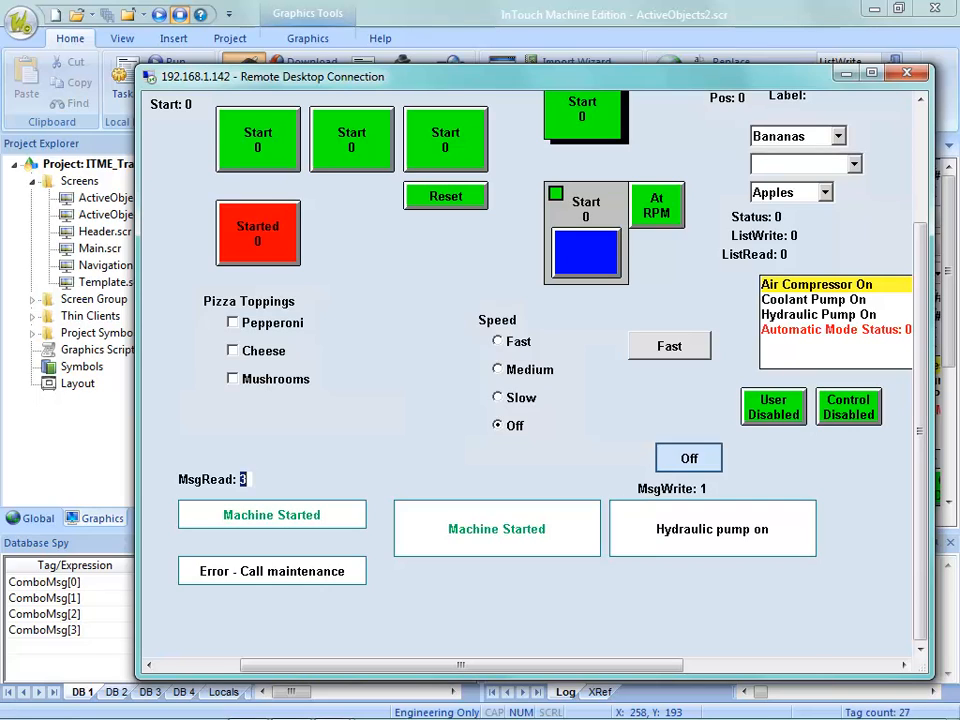
pyautogui.click(712, 529)
pyautogui.click(712, 529)
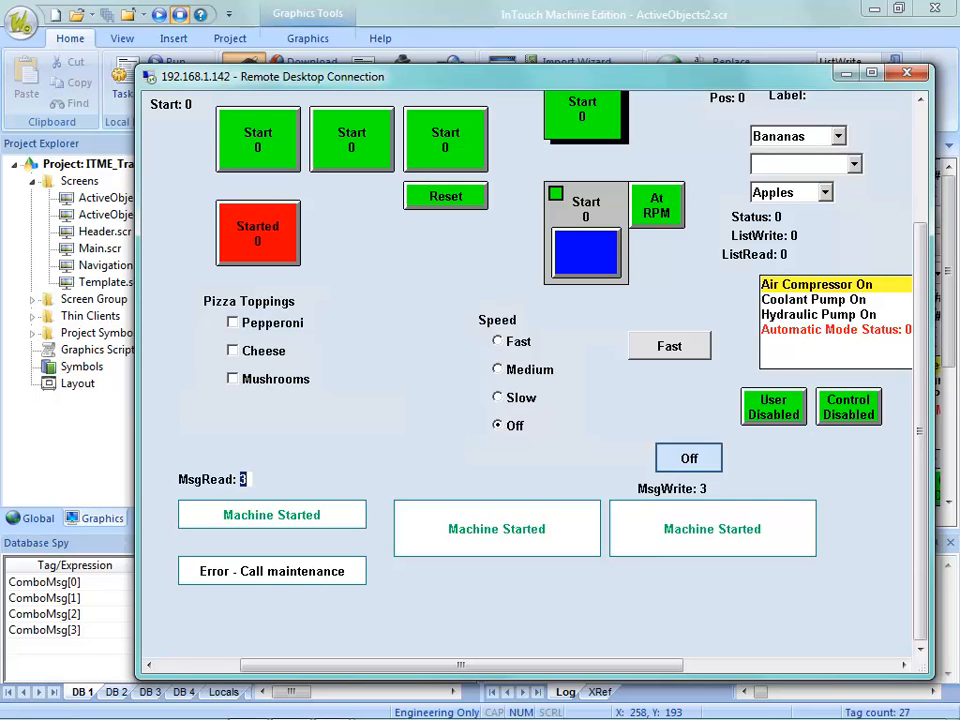
pyautogui.click(624, 515)
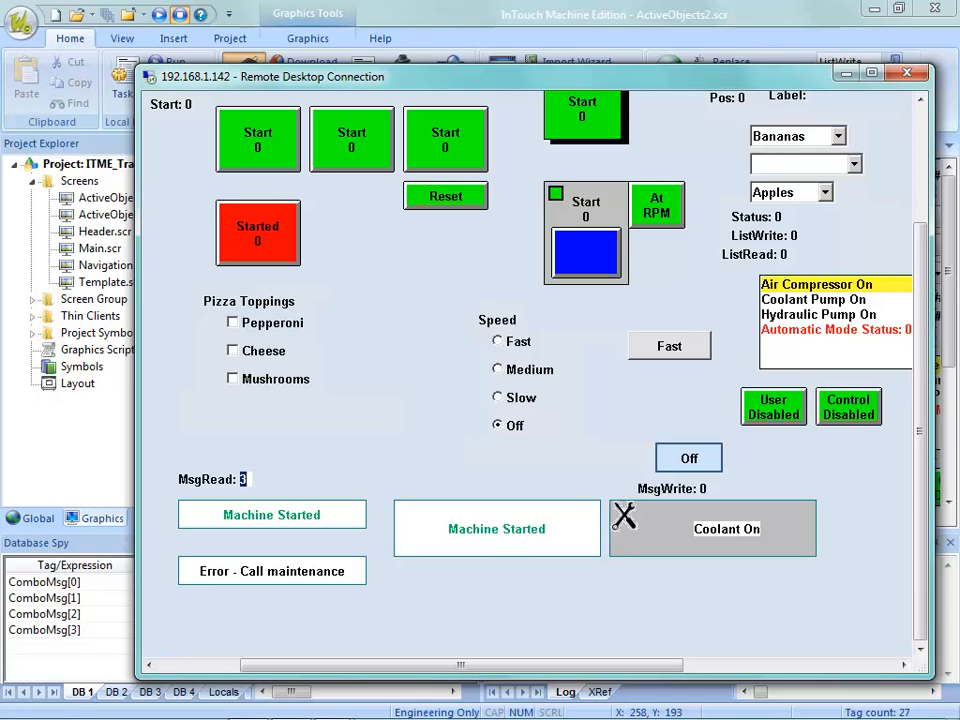
pyautogui.click(712, 529)
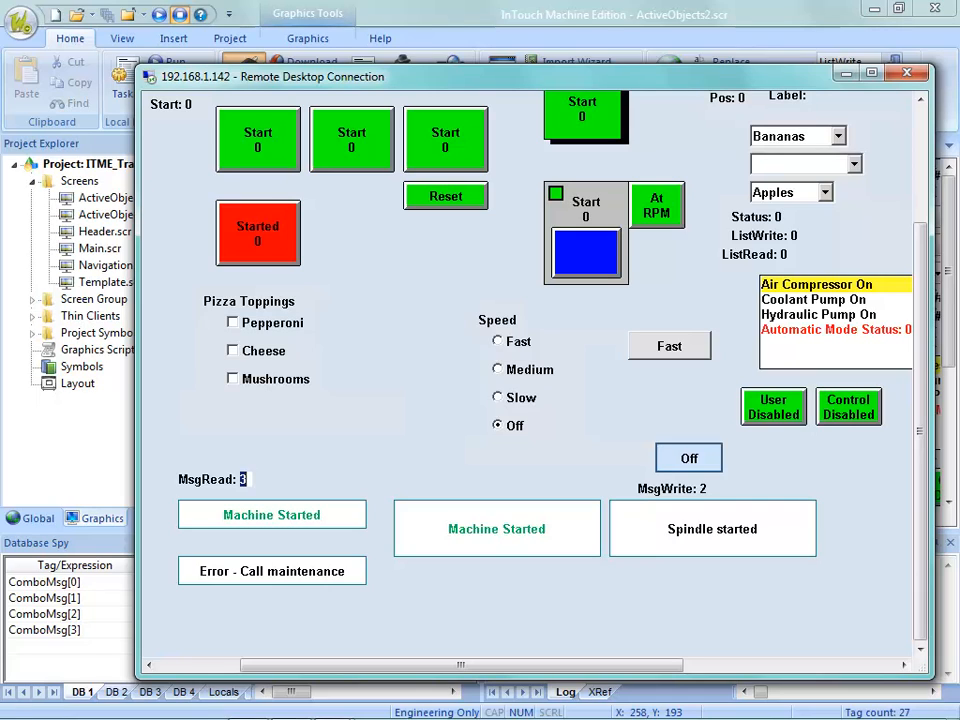
pyautogui.click(624, 516)
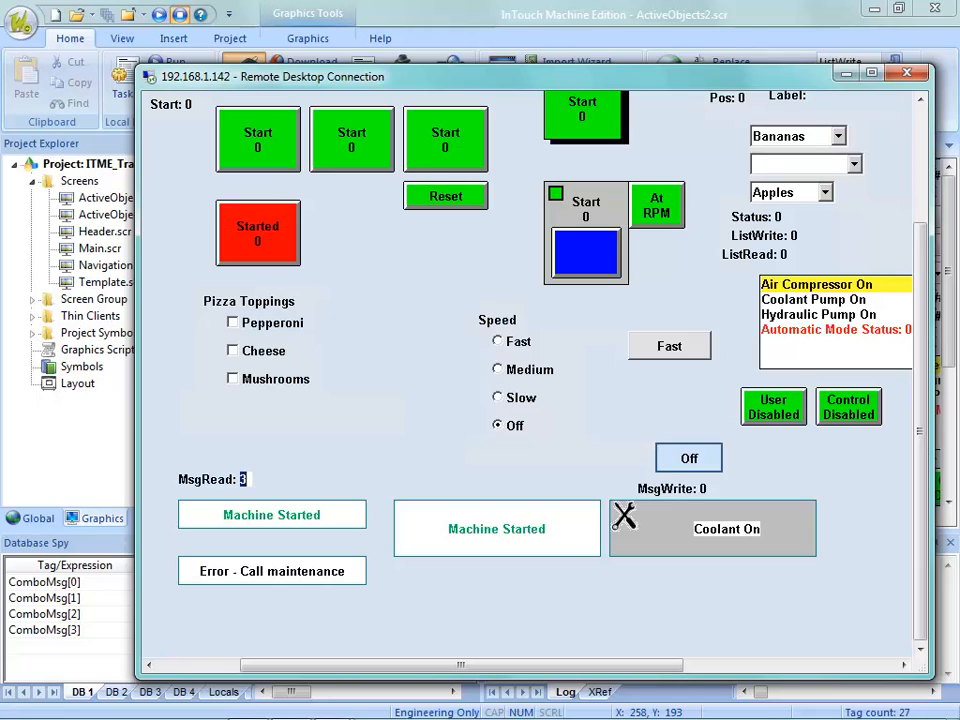
pyautogui.click(624, 515)
pyautogui.click(624, 515)
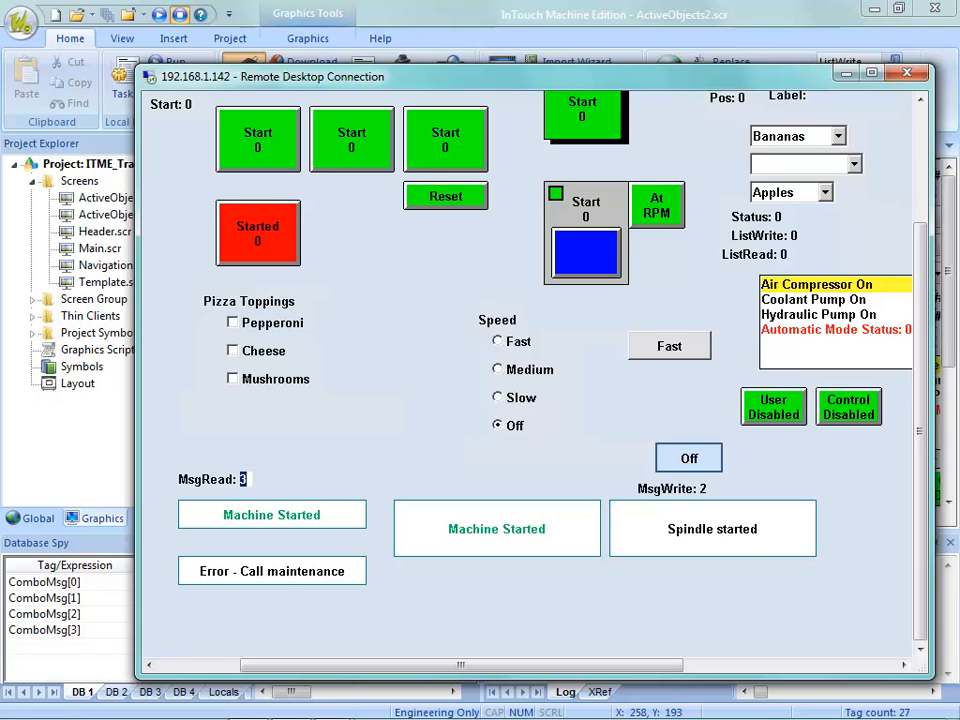
pyautogui.click(624, 515)
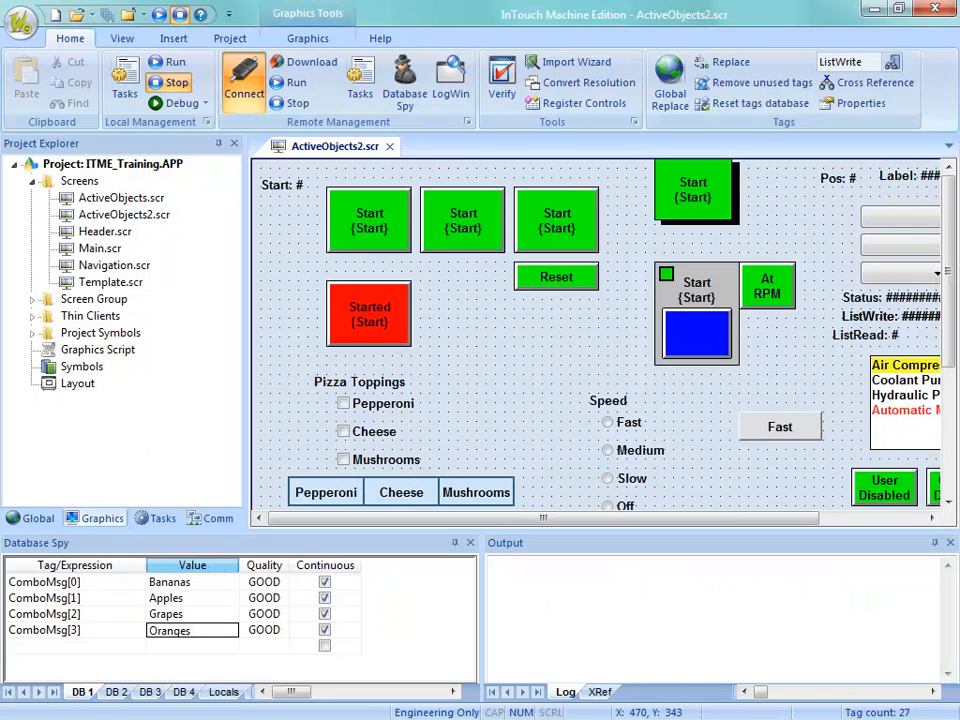
# Step: Open the properties of the Multistate Pushbutton message object and examine the shortcut keys that can be assigned to it
pyautogui.scroll(-3, 600, 330)
pyautogui.doubleClick(823, 470)
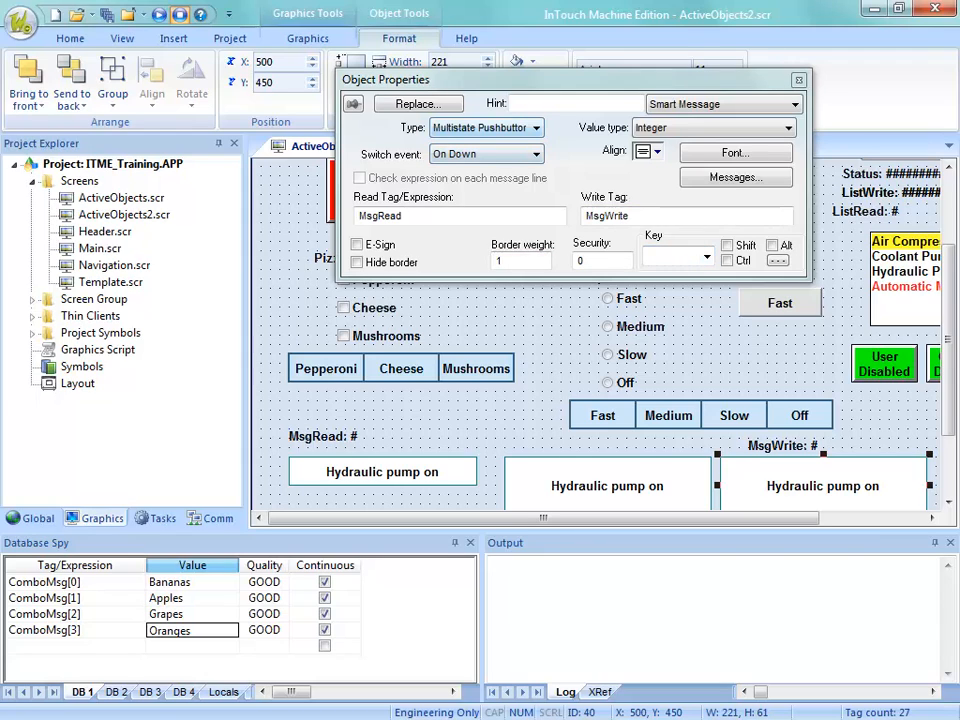
pyautogui.click(706, 257)
pyautogui.click(706, 257)
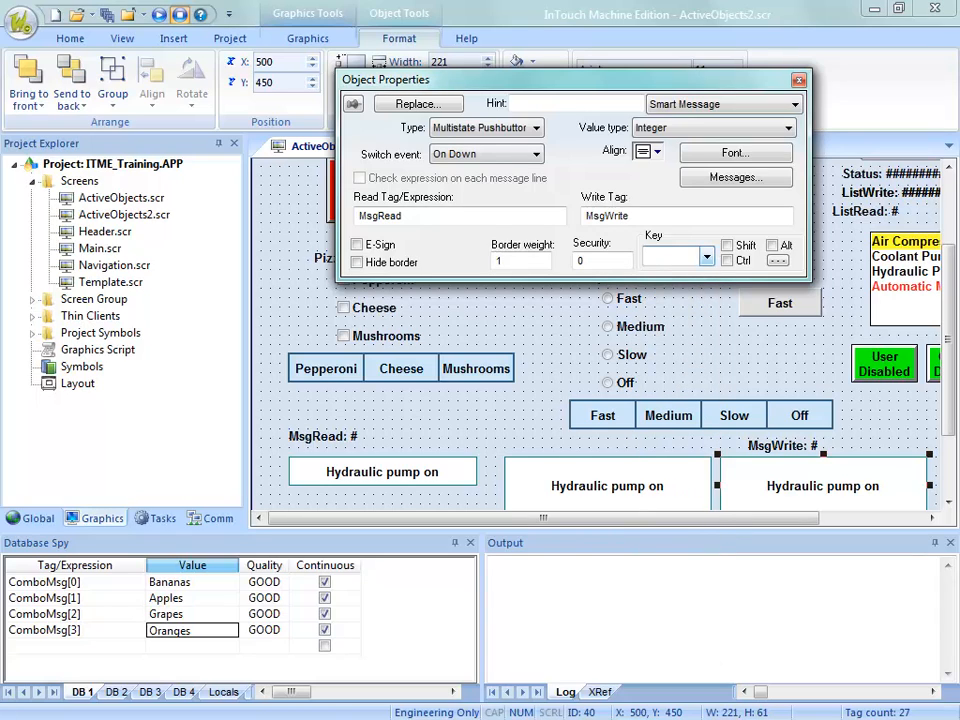
pyautogui.click(706, 257)
pyautogui.click(706, 257)
# Step: Examine the Shift options in the pushbutton's Key Modifier settings, close them without changes and deselect the object
pyautogui.click(778, 260)
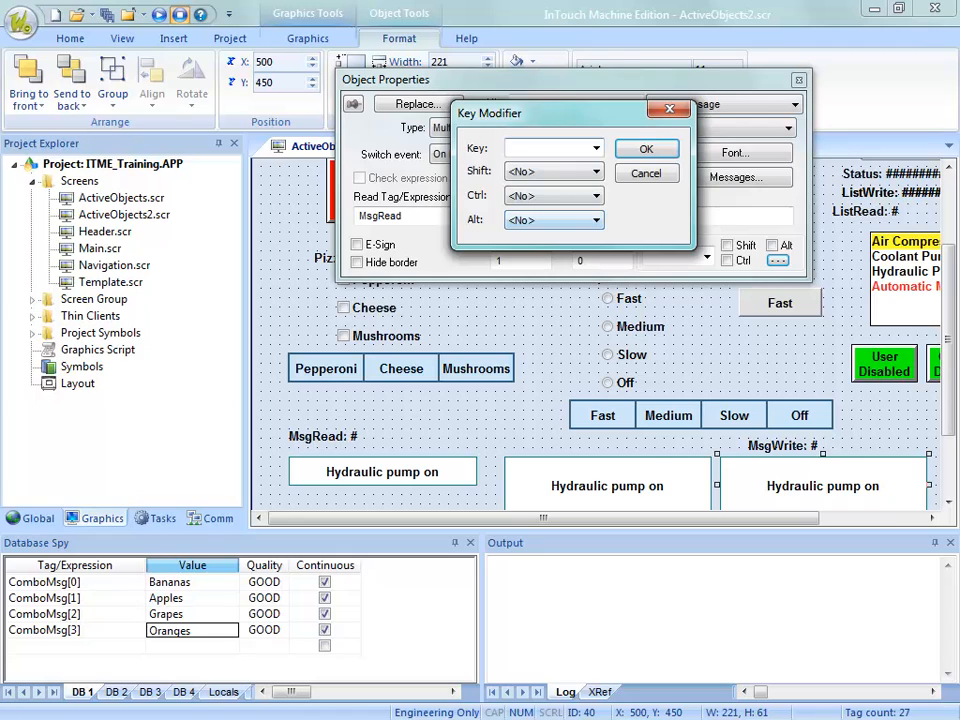
pyautogui.click(596, 172)
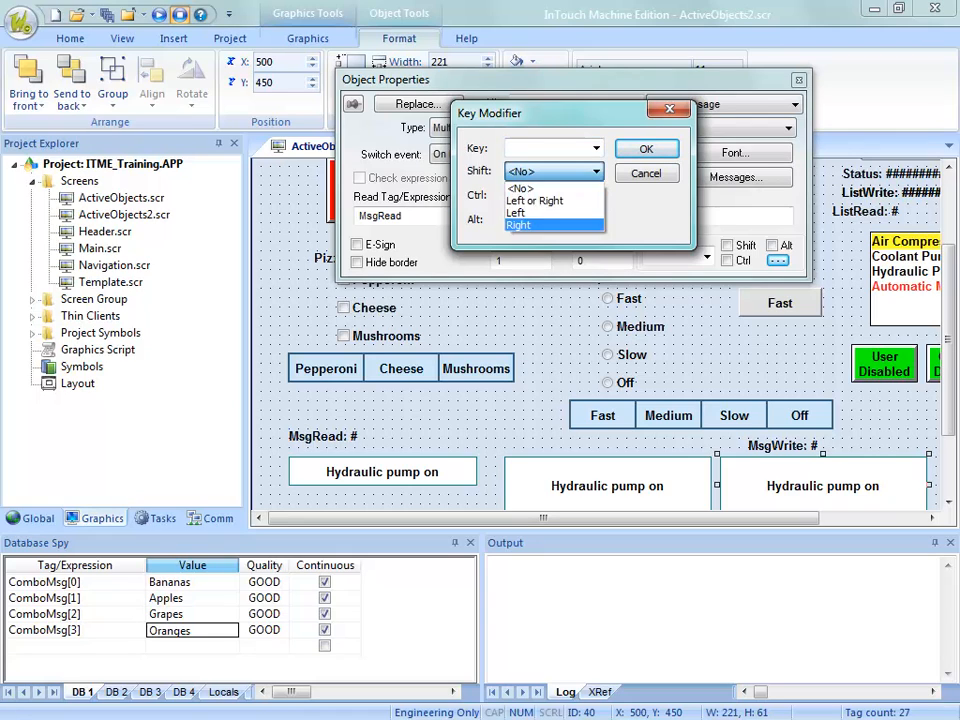
pyautogui.click(596, 172)
pyautogui.click(669, 108)
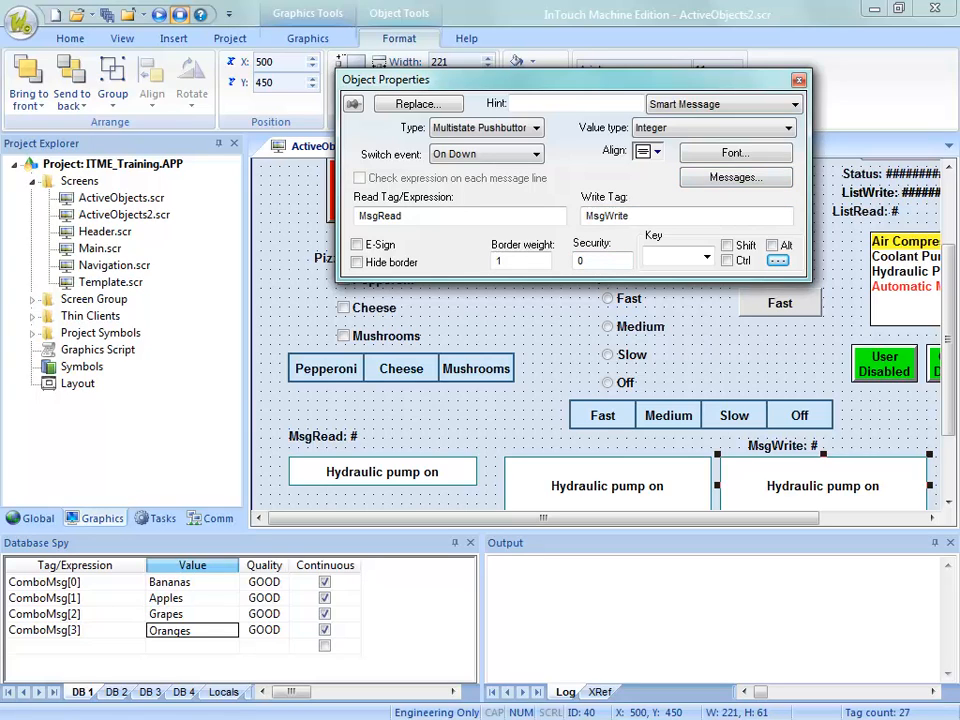
pyautogui.click(525, 338)
pyautogui.hotkey('alt', 'Tab')
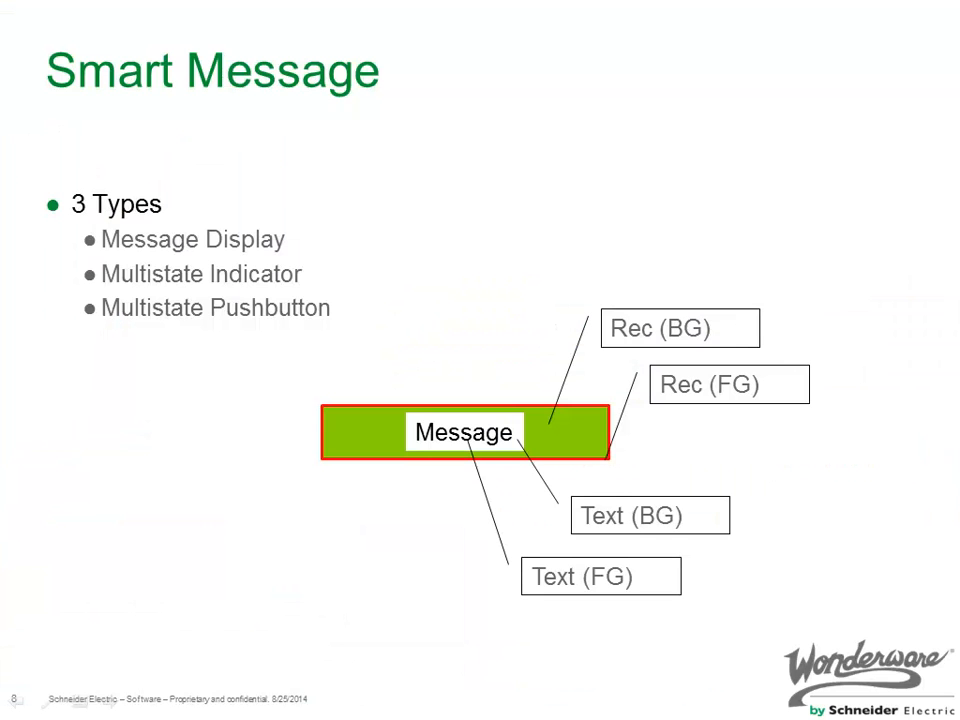
pyautogui.press('Right')
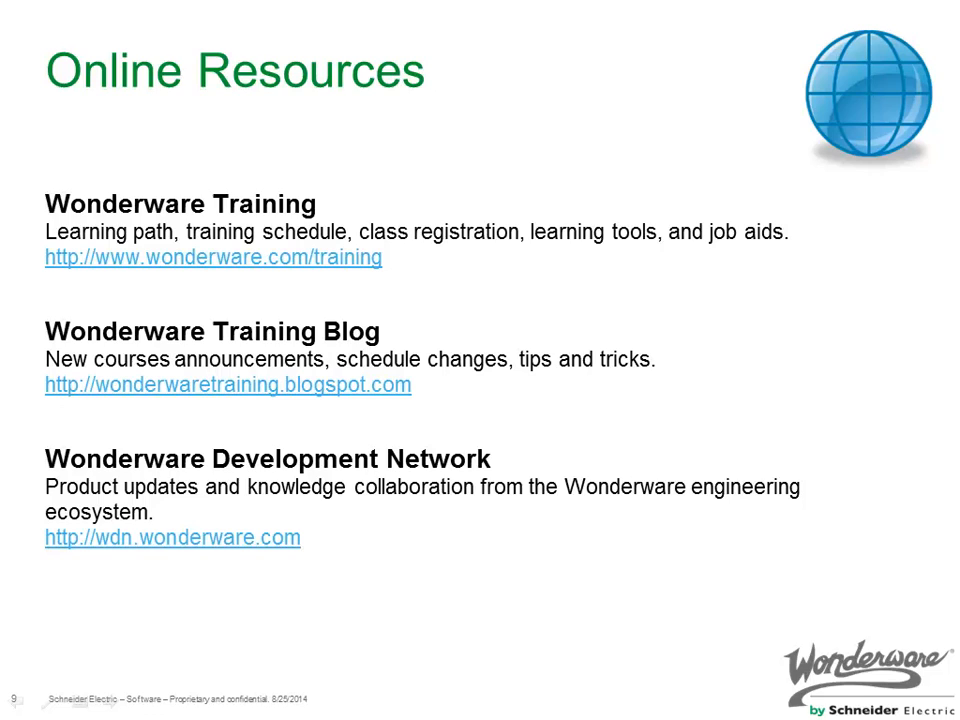
pyautogui.press('Right')
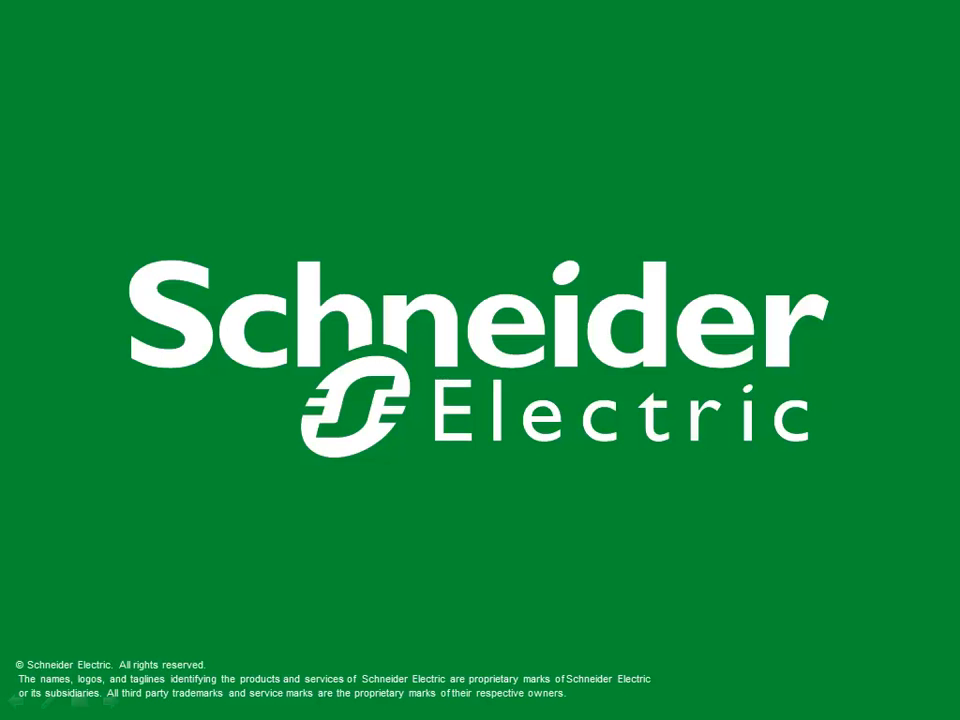